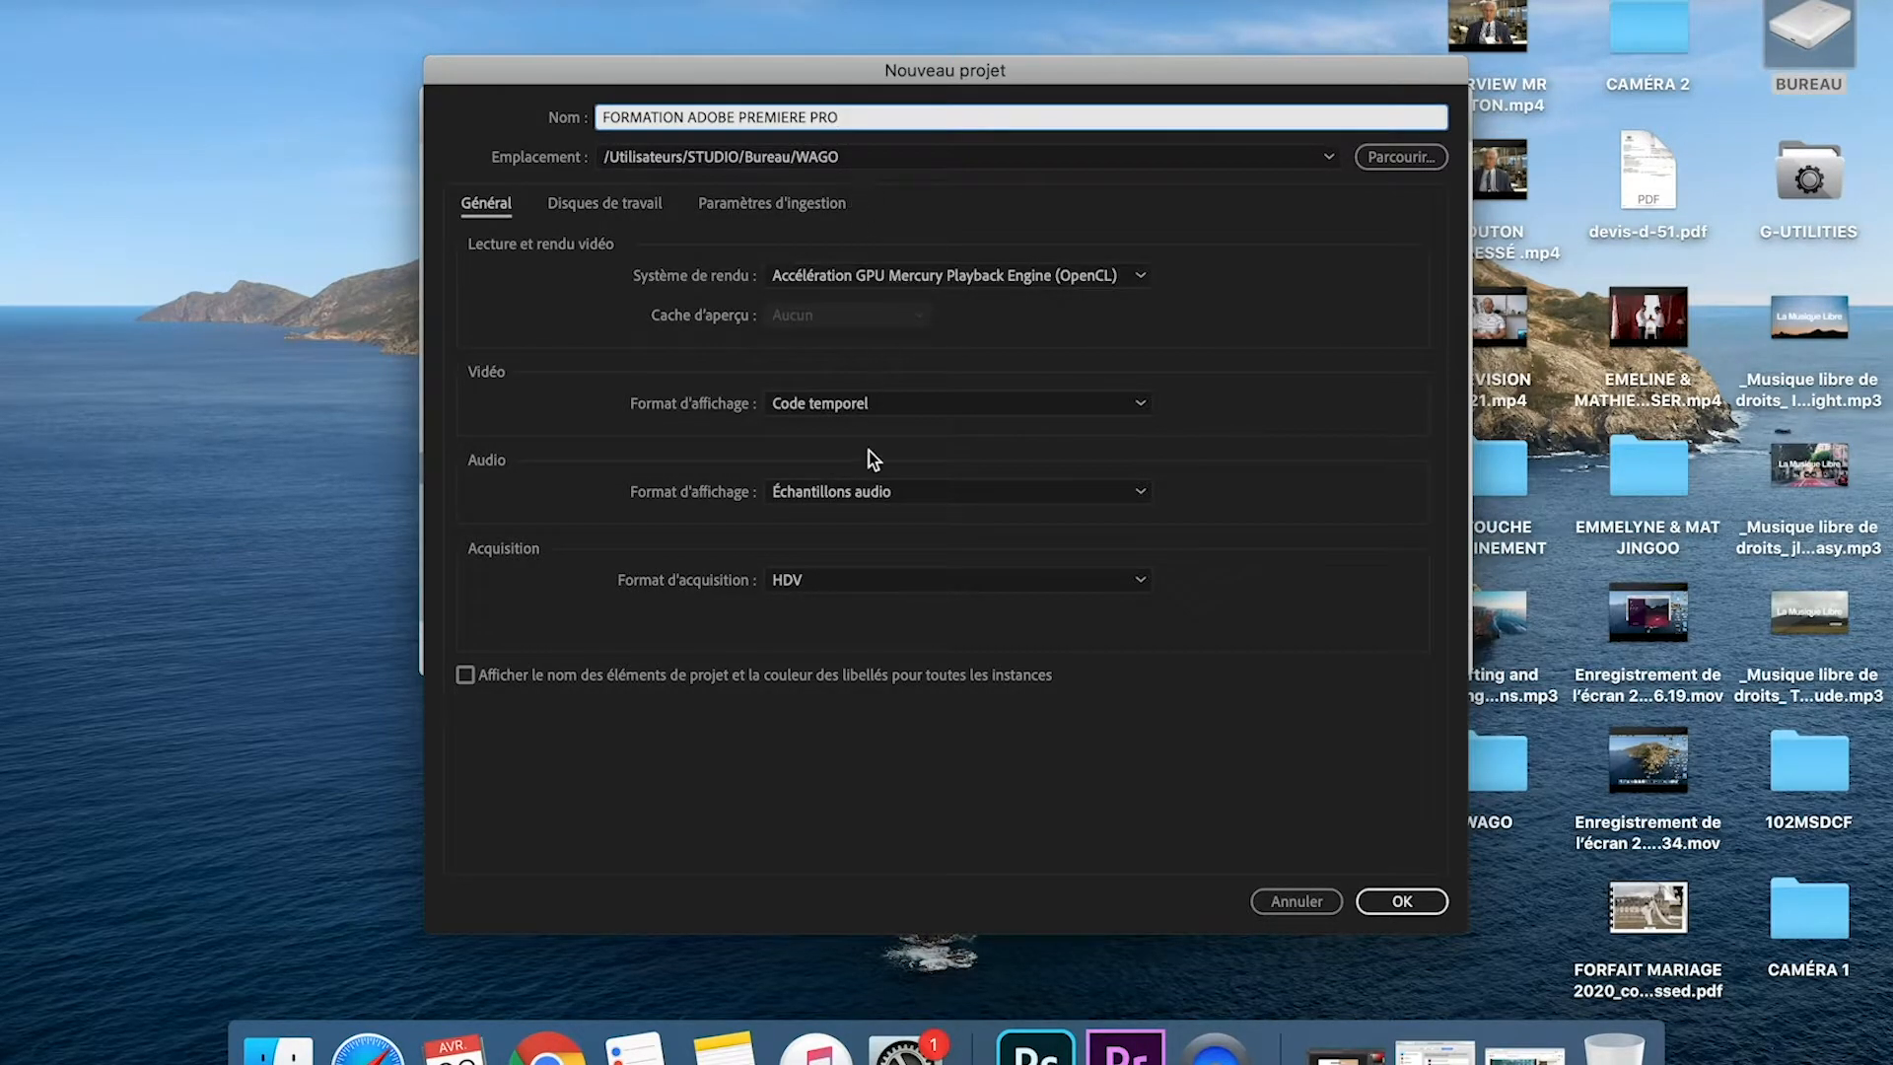
# - Create the project FORMATION ADOBE PREMIERE PRO with the current settings and begin a media import
pyautogui.click(1396, 903)
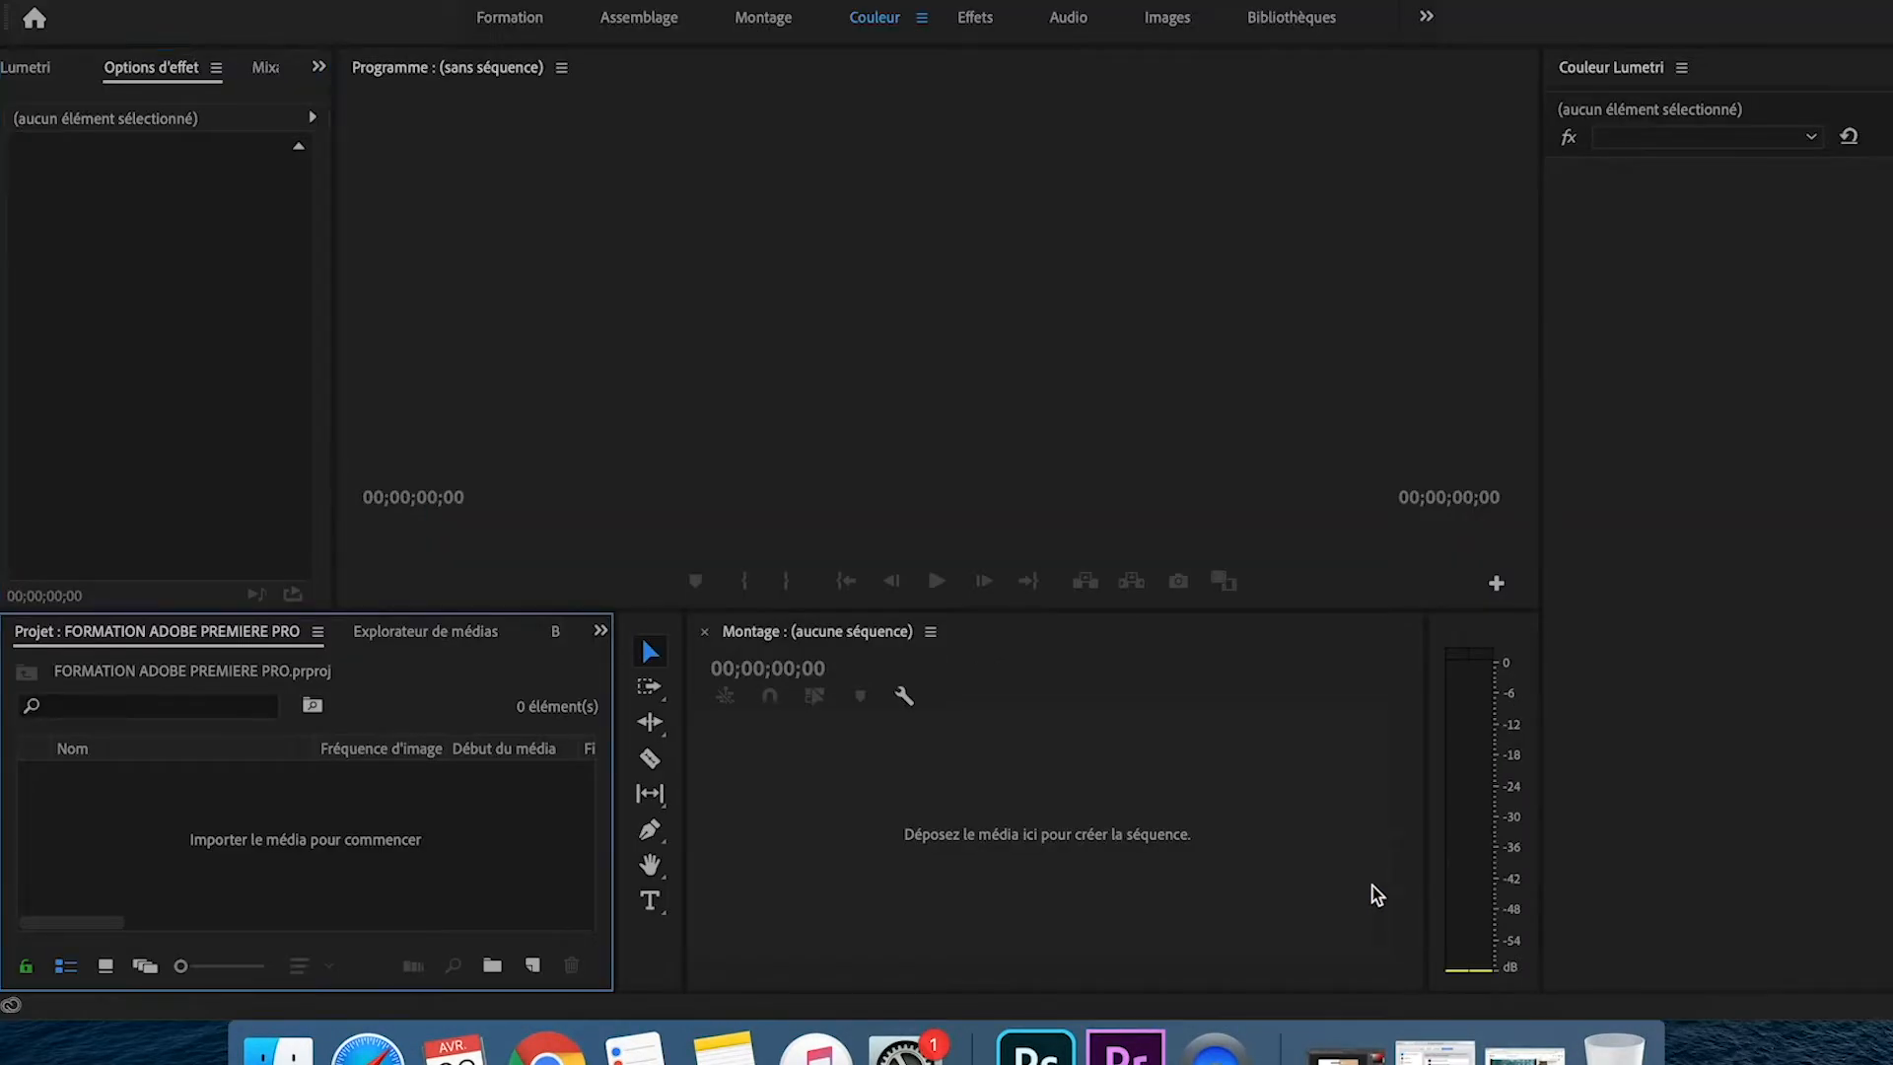
pyautogui.click(237, 0)
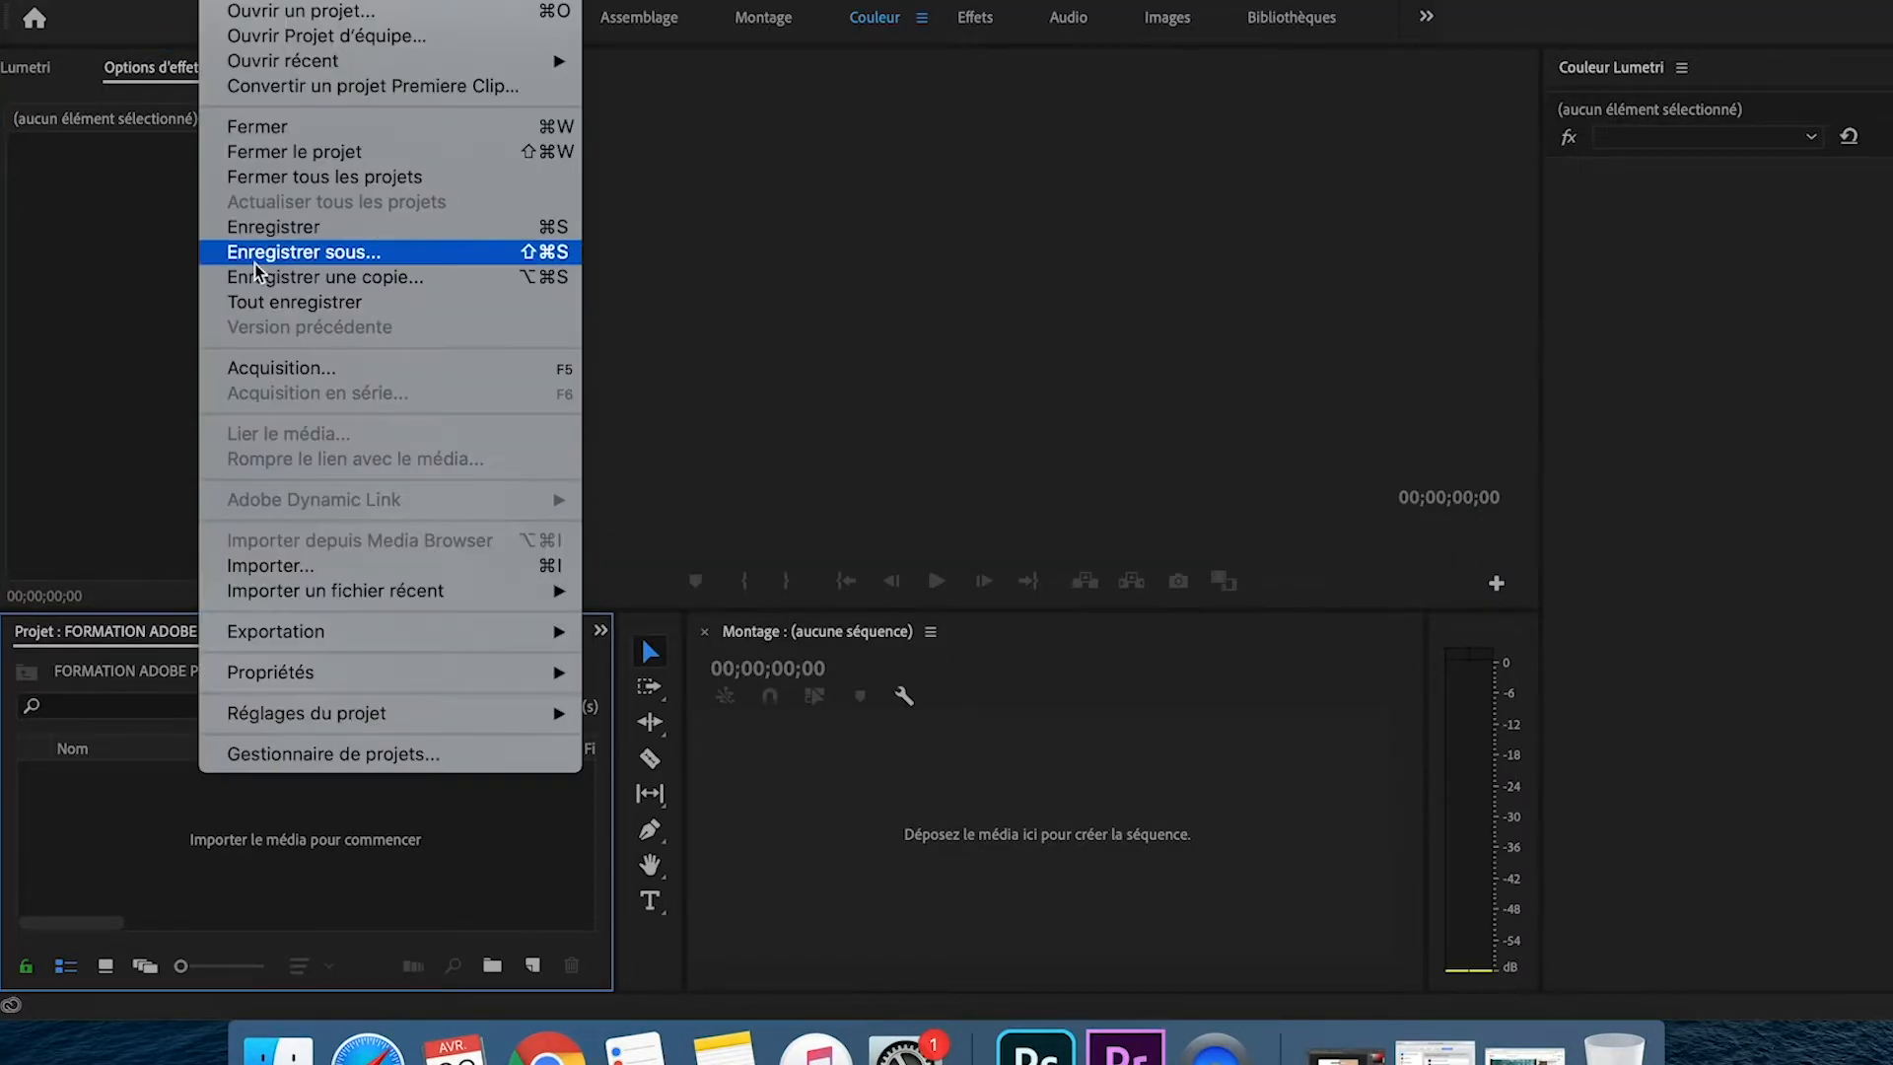
pyautogui.click(278, 563)
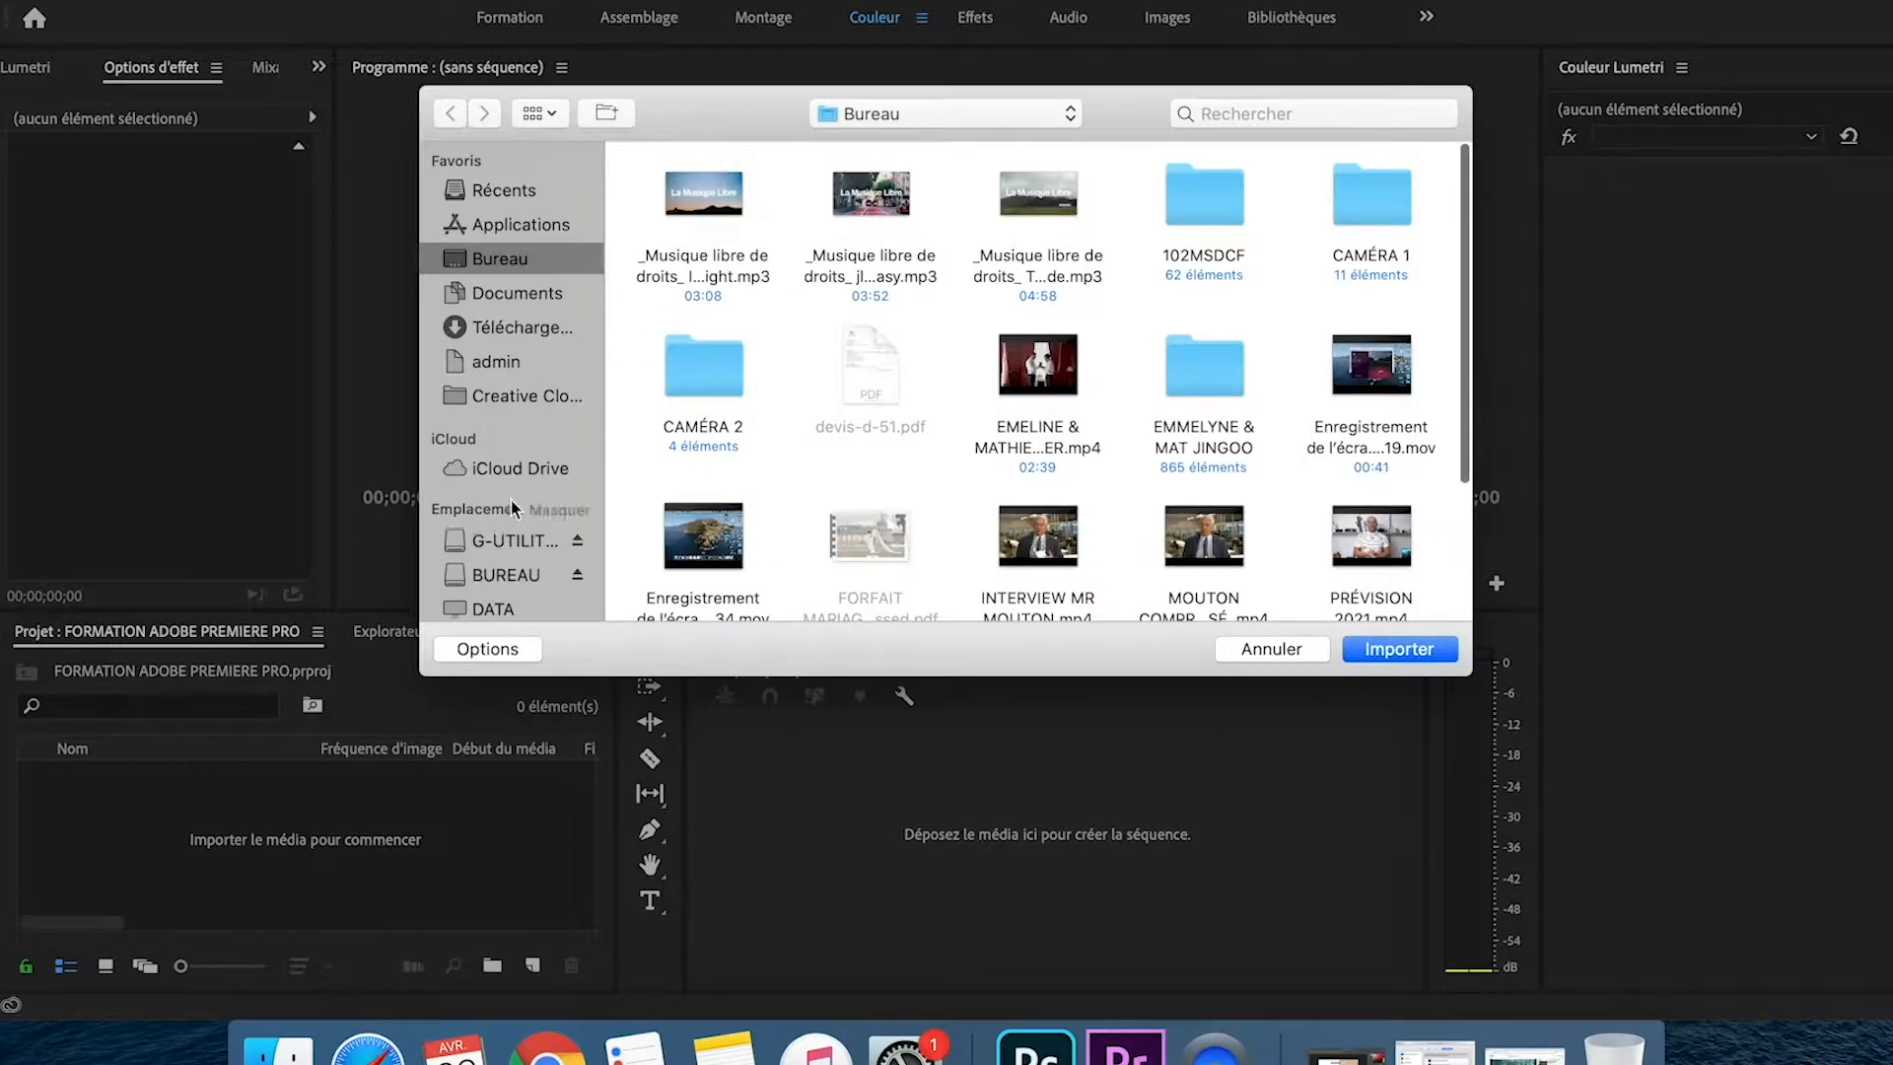
# - Browse to the MARIAGE 2019 folder on the BUREAU drive
pyautogui.scroll(-2, 510, 507)
pyautogui.click(520, 483)
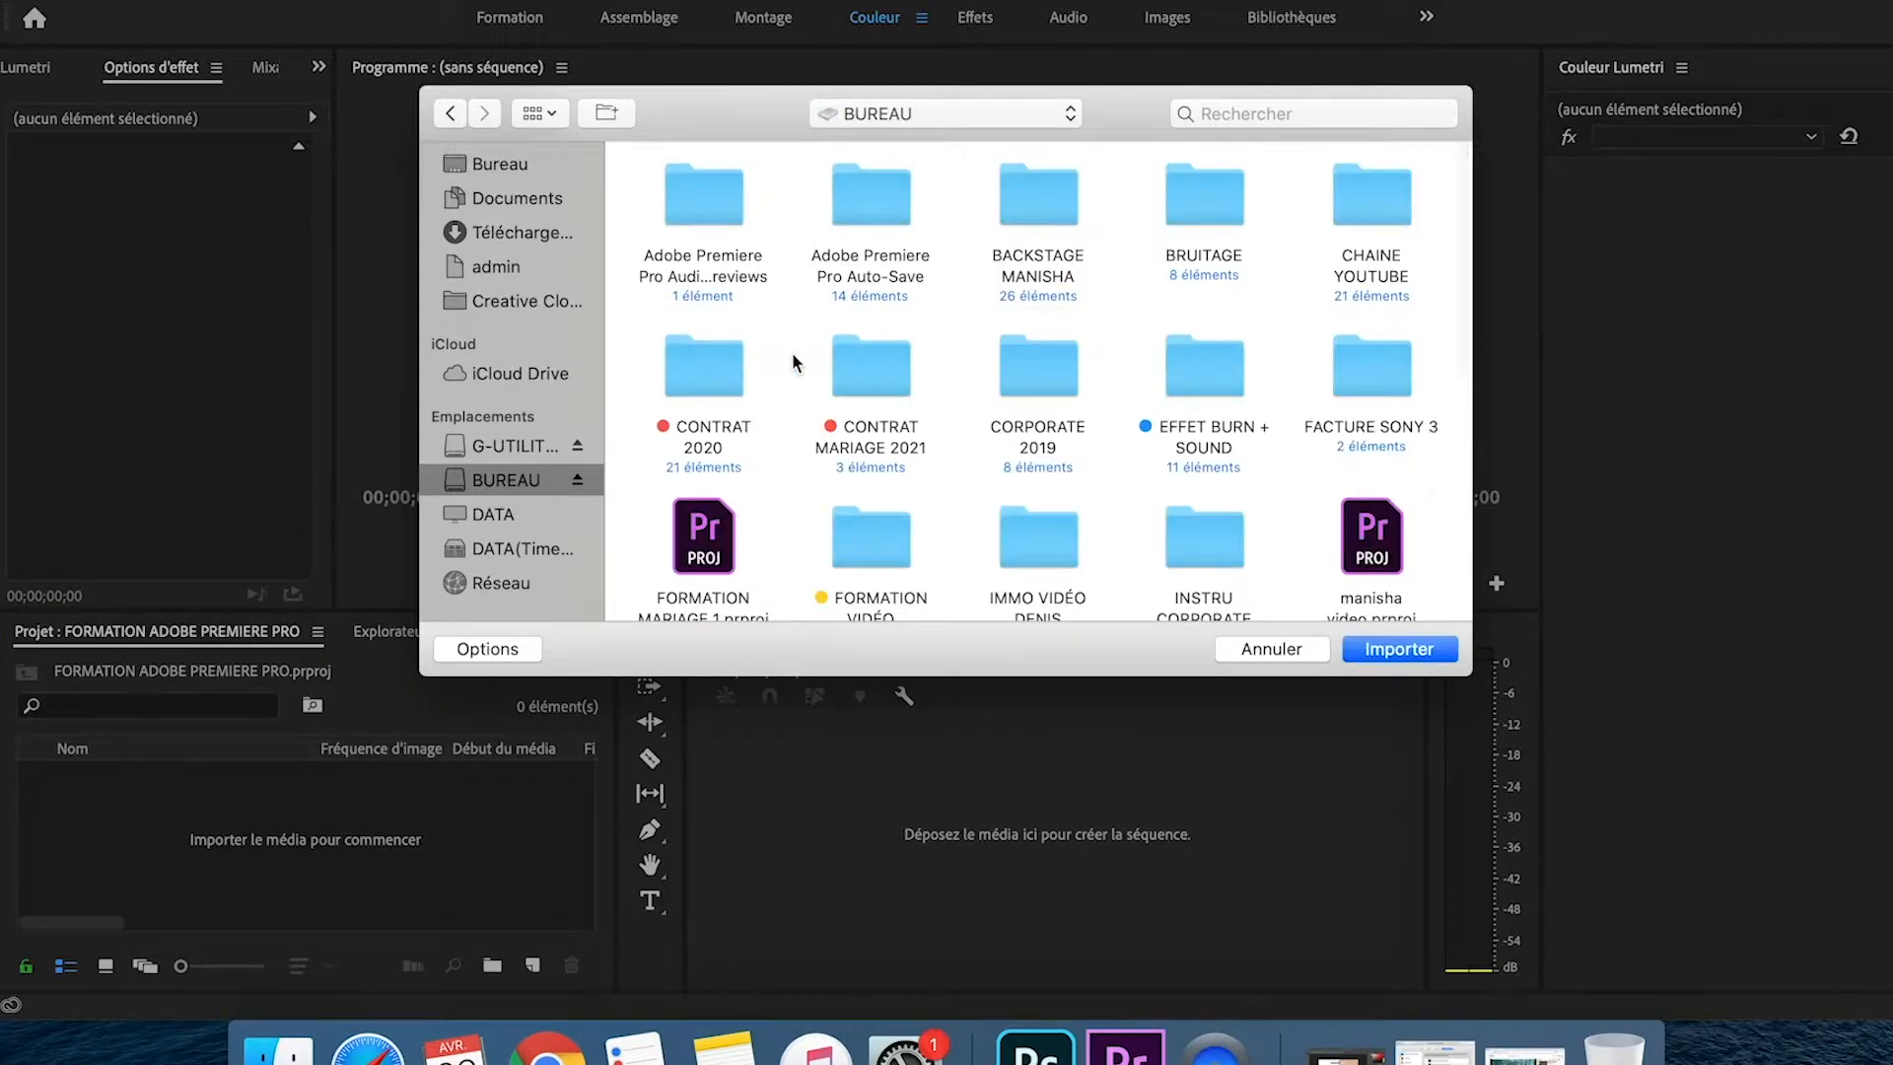
pyautogui.scroll(-1, 491, 532)
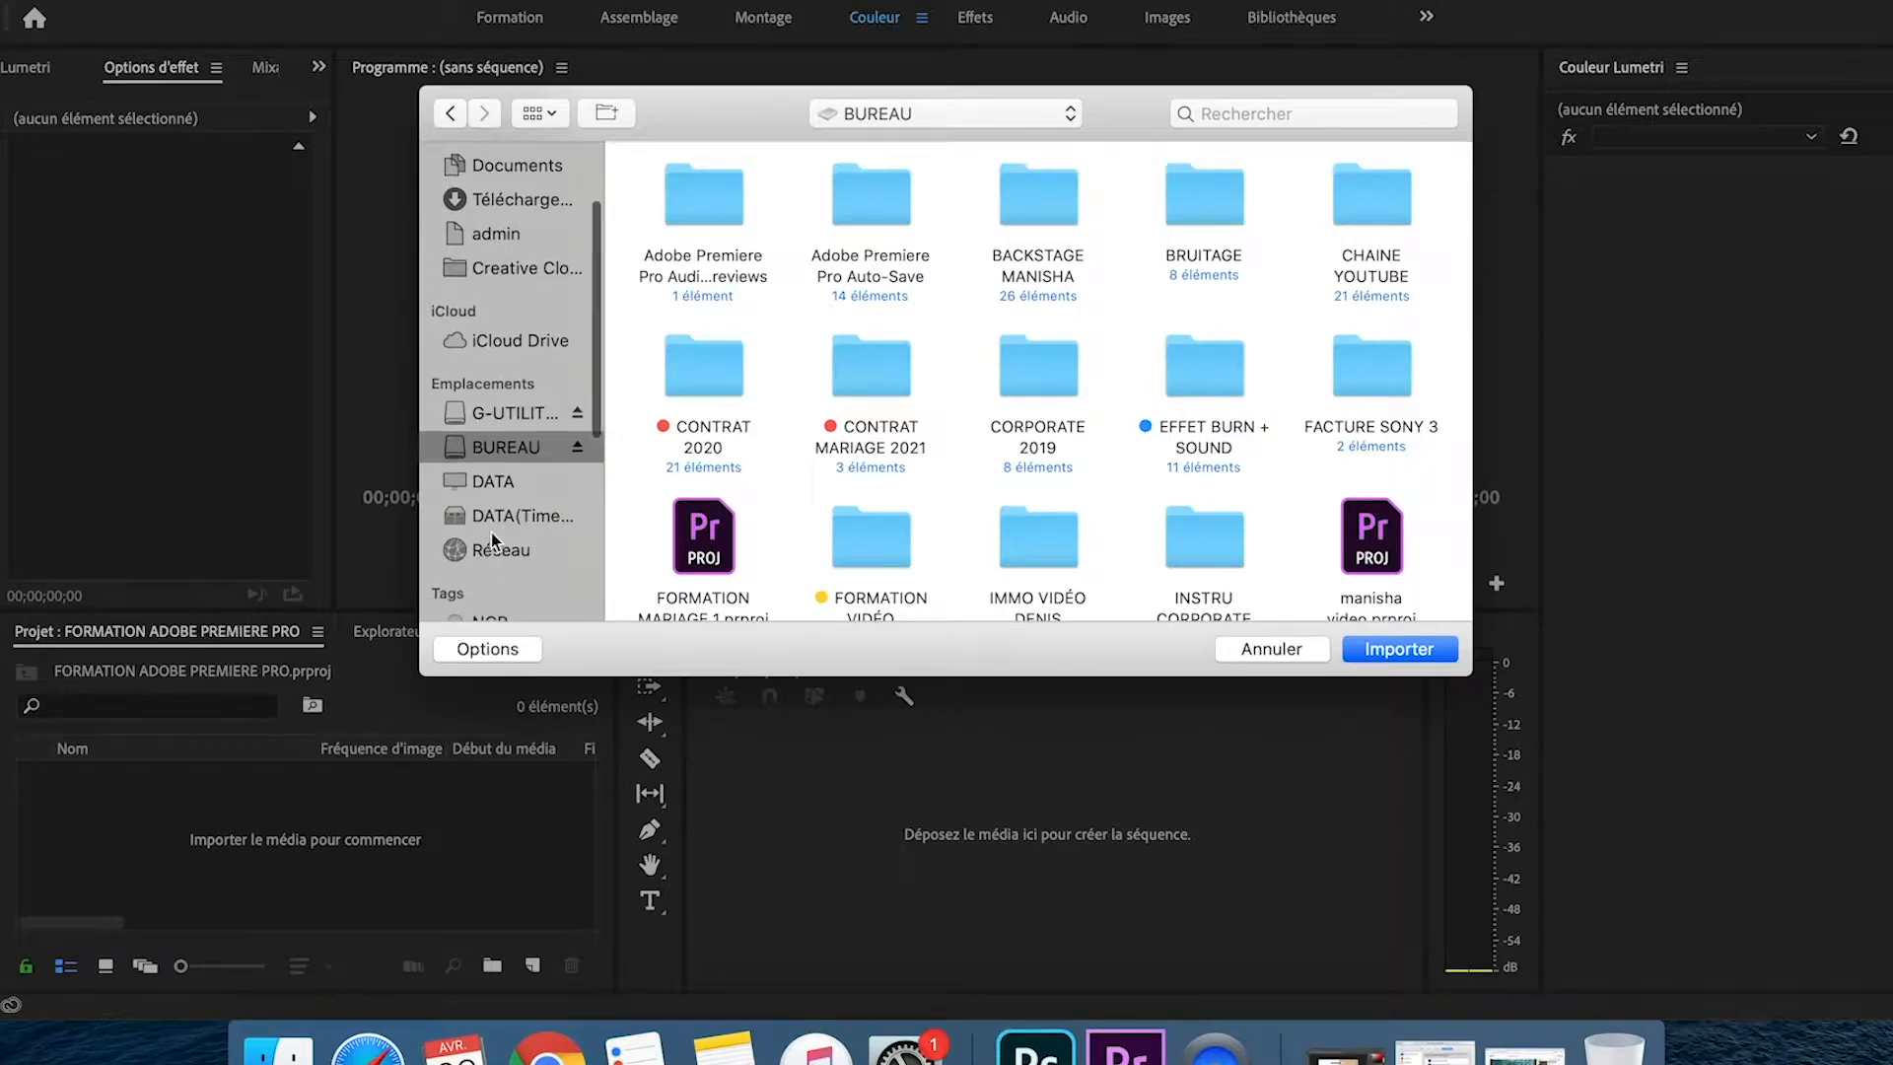
pyautogui.click(511, 414)
pyautogui.click(542, 448)
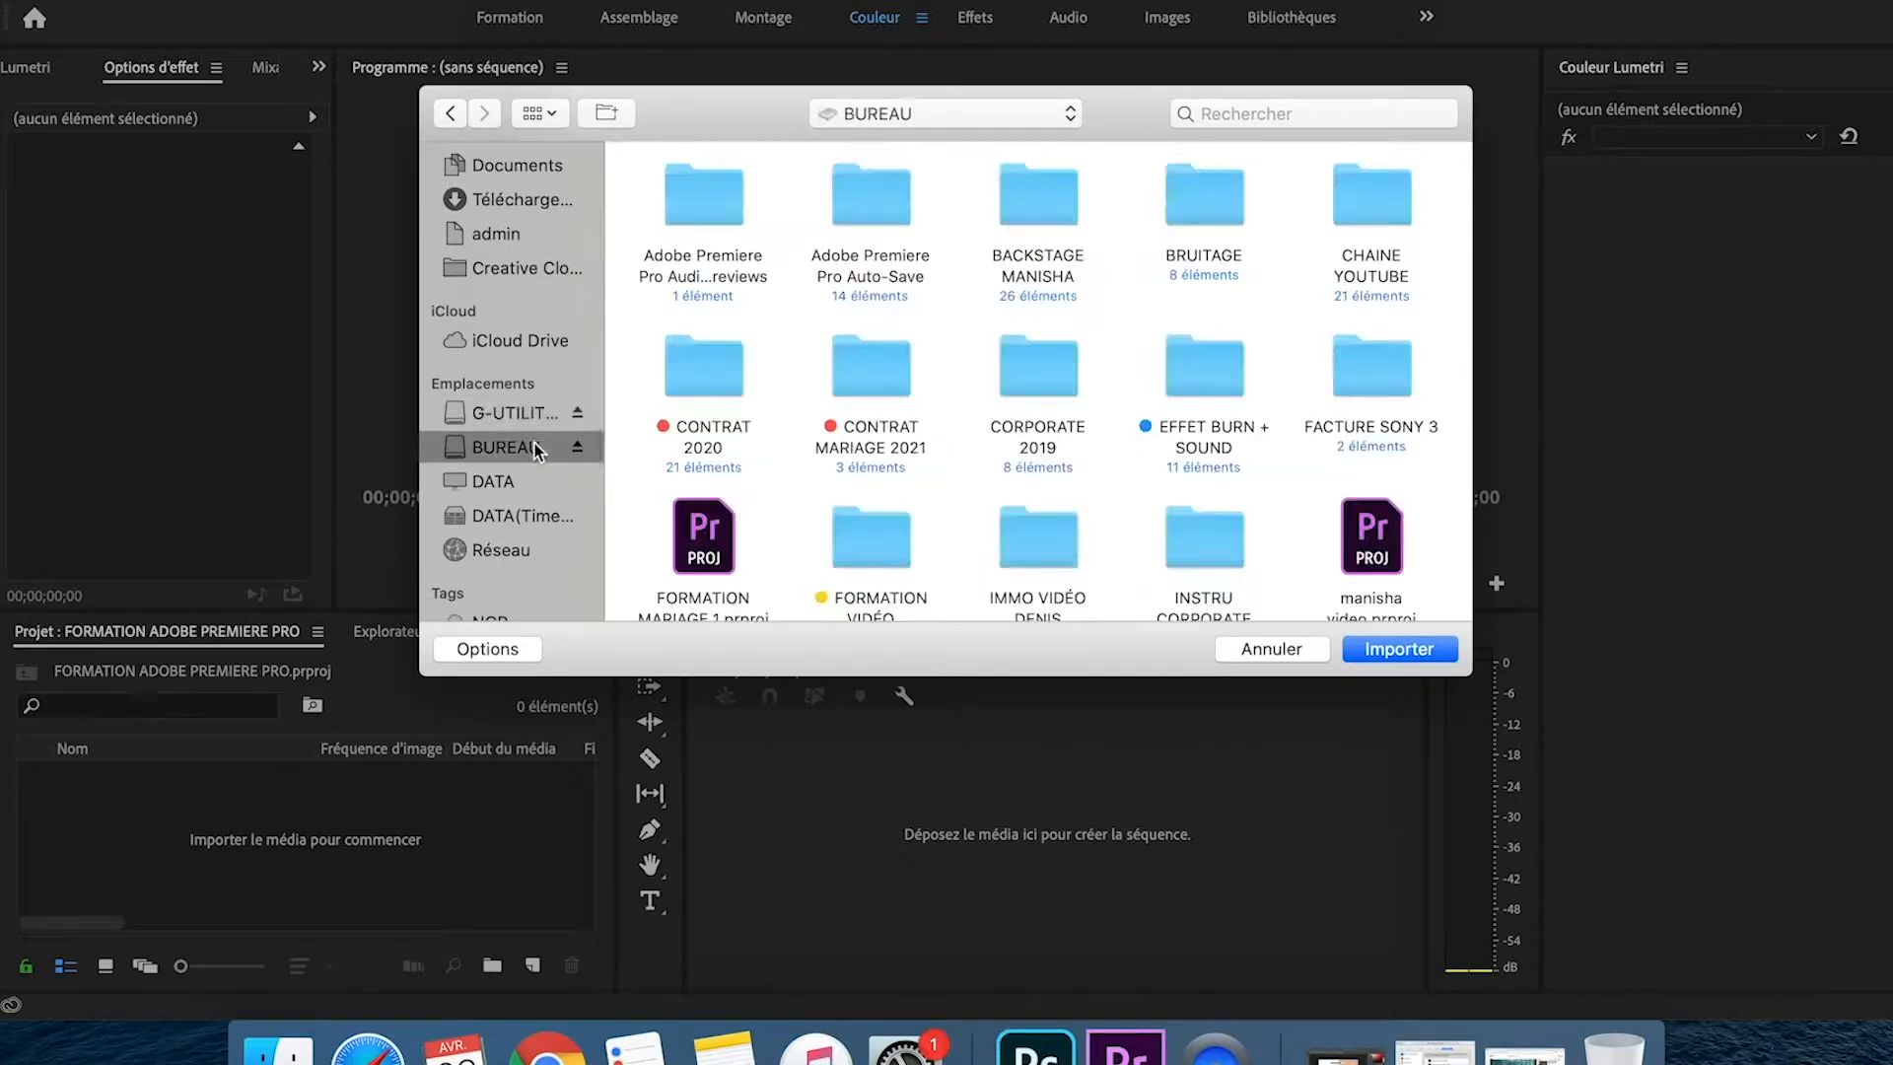
pyautogui.scroll(-5, 986, 326)
pyautogui.click(885, 355)
pyautogui.doubleClick(885, 354)
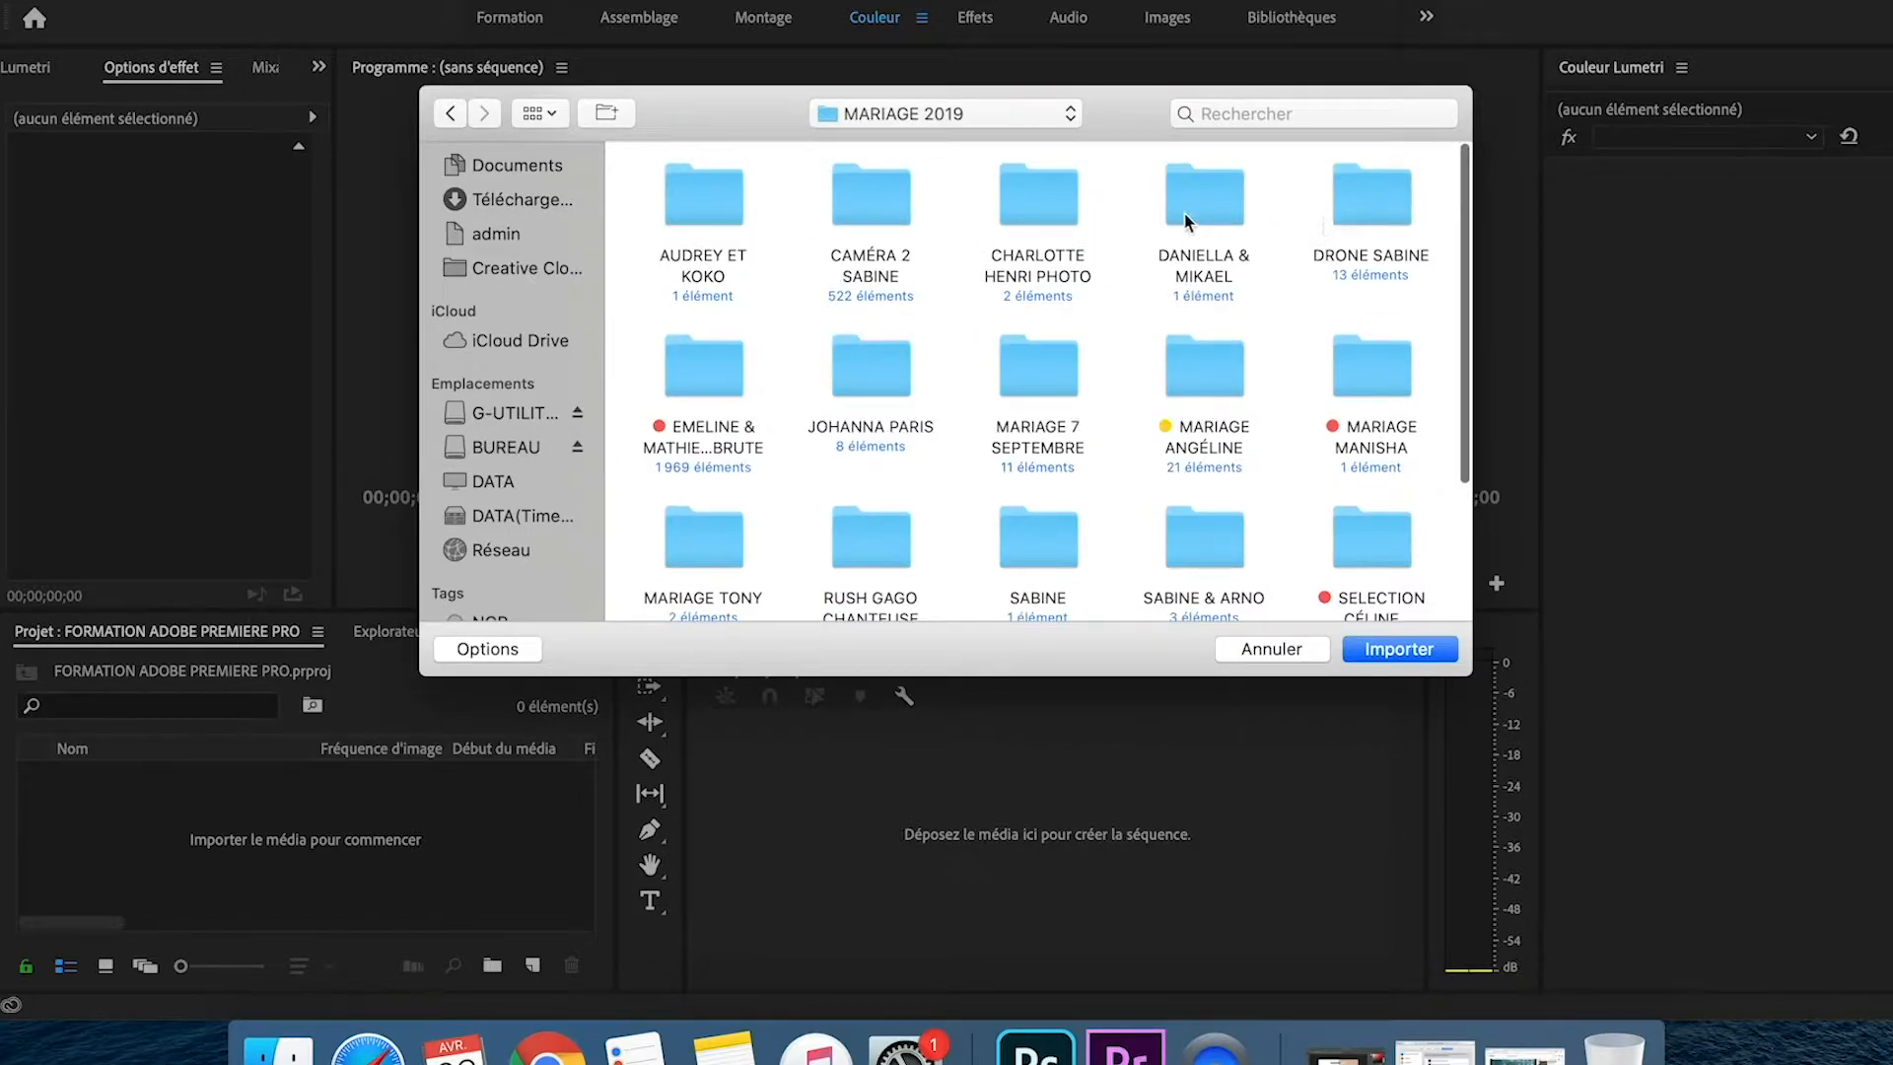
# - Open the CLIP 1 folder inside the couple's photo folder
pyautogui.scroll(-1, 886, 379)
pyautogui.click(704, 296)
pyautogui.doubleClick(703, 296)
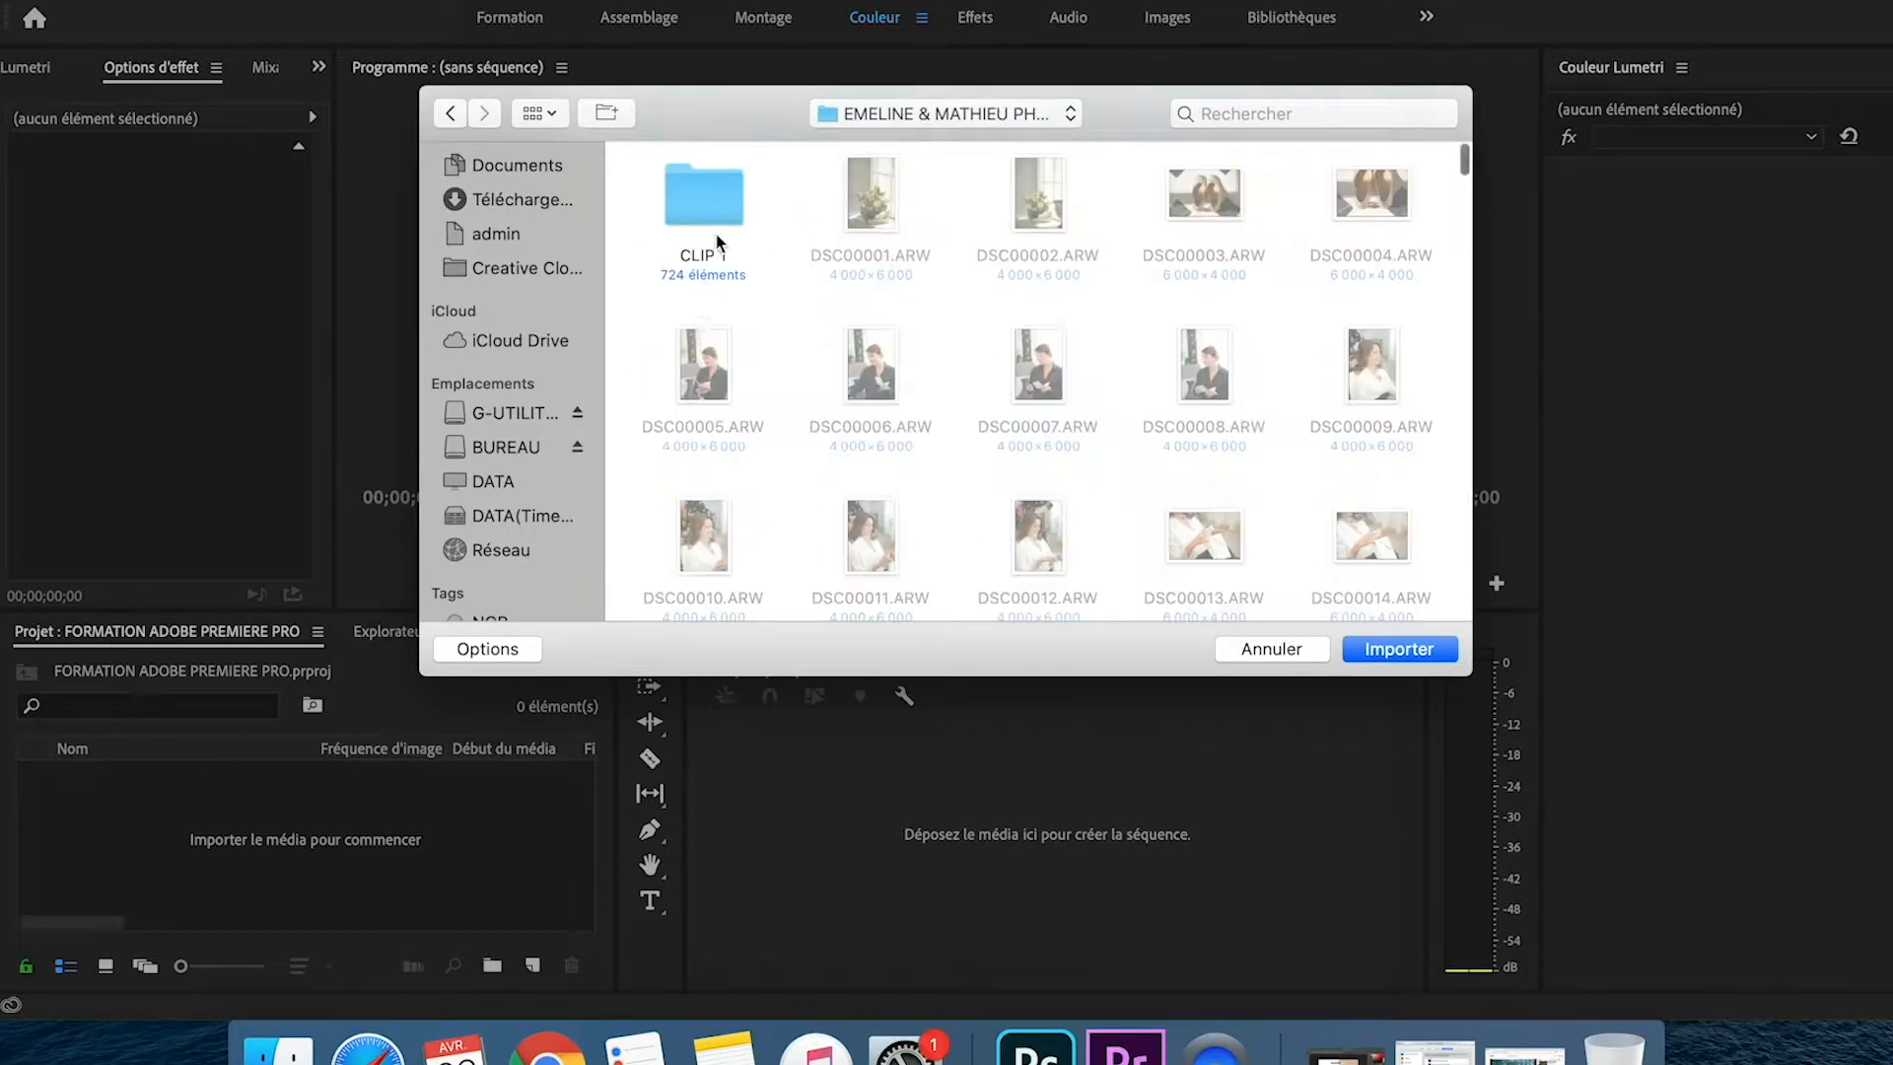
pyautogui.click(712, 208)
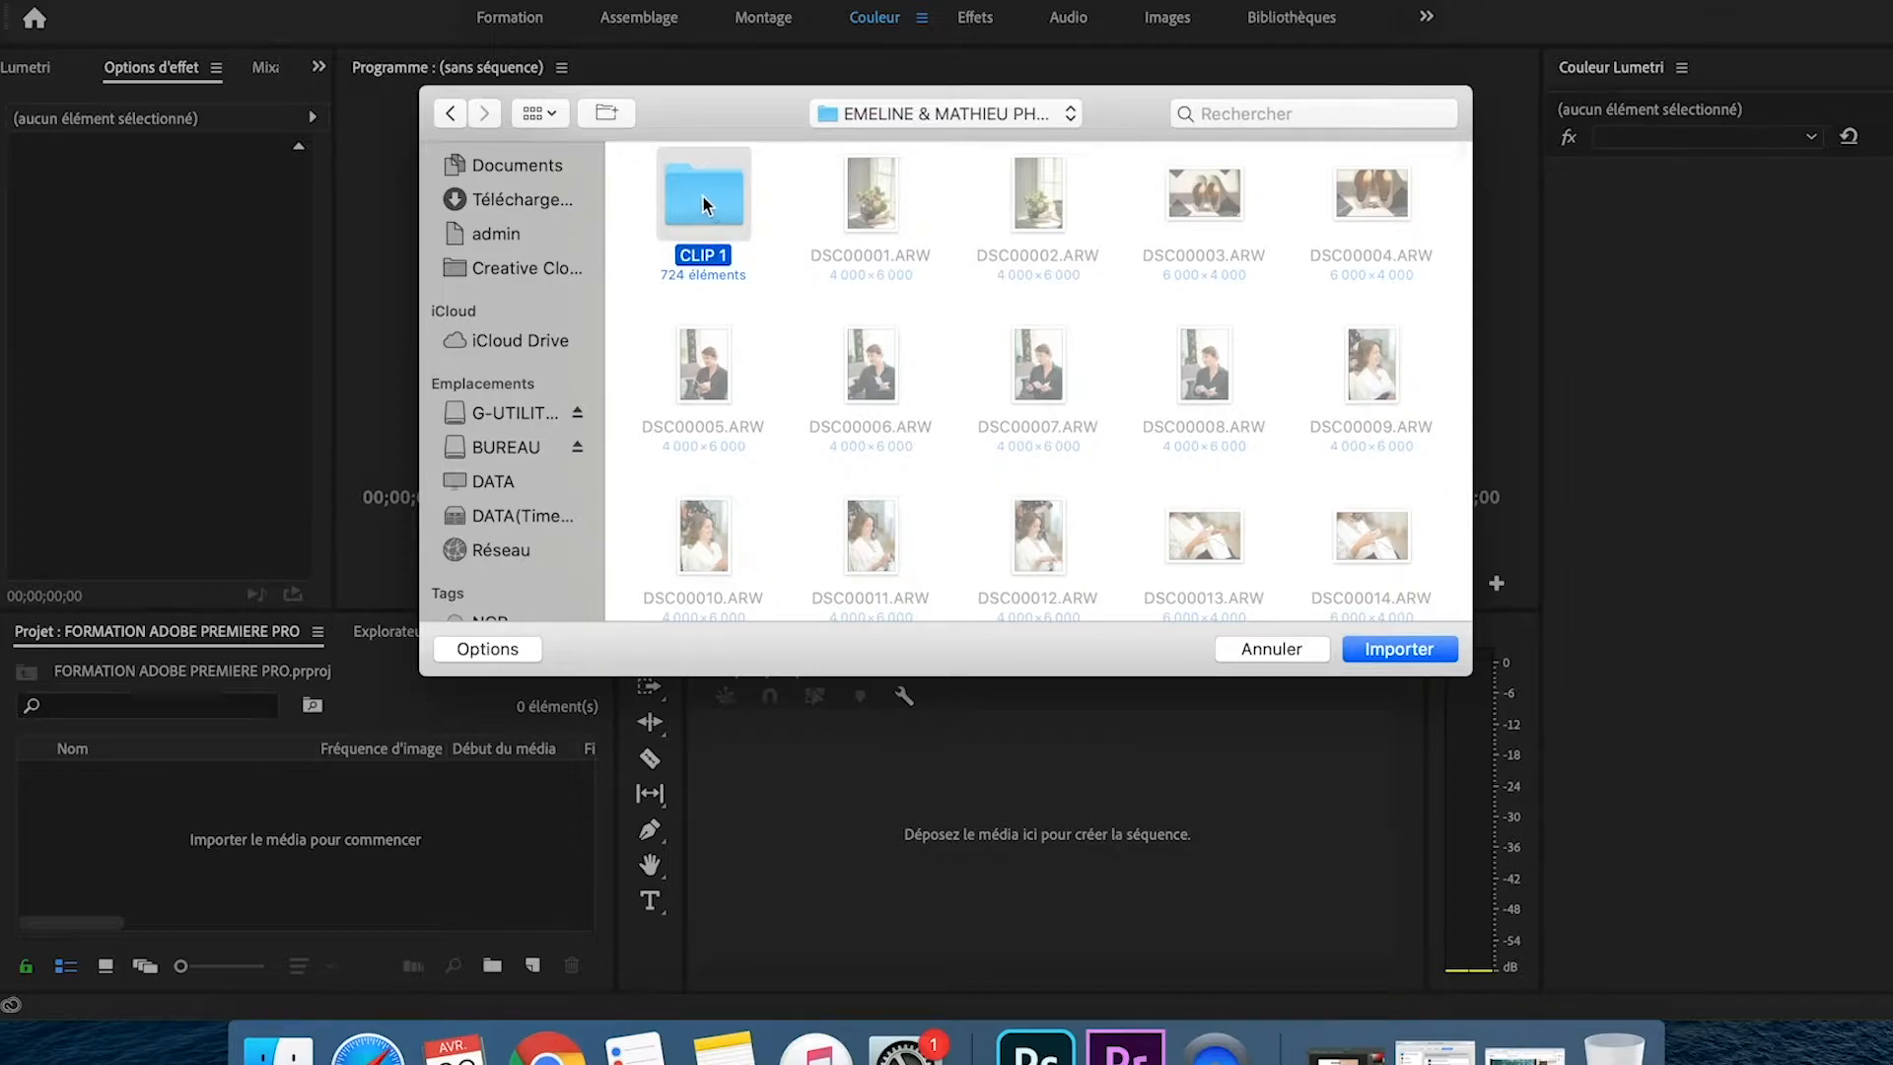
pyautogui.doubleClick(704, 204)
# - Select the video clips C0001.MP4, C0002.MP4 and C0005.MP4 through C0011.MP4, skipping the XML files
pyautogui.click(695, 194)
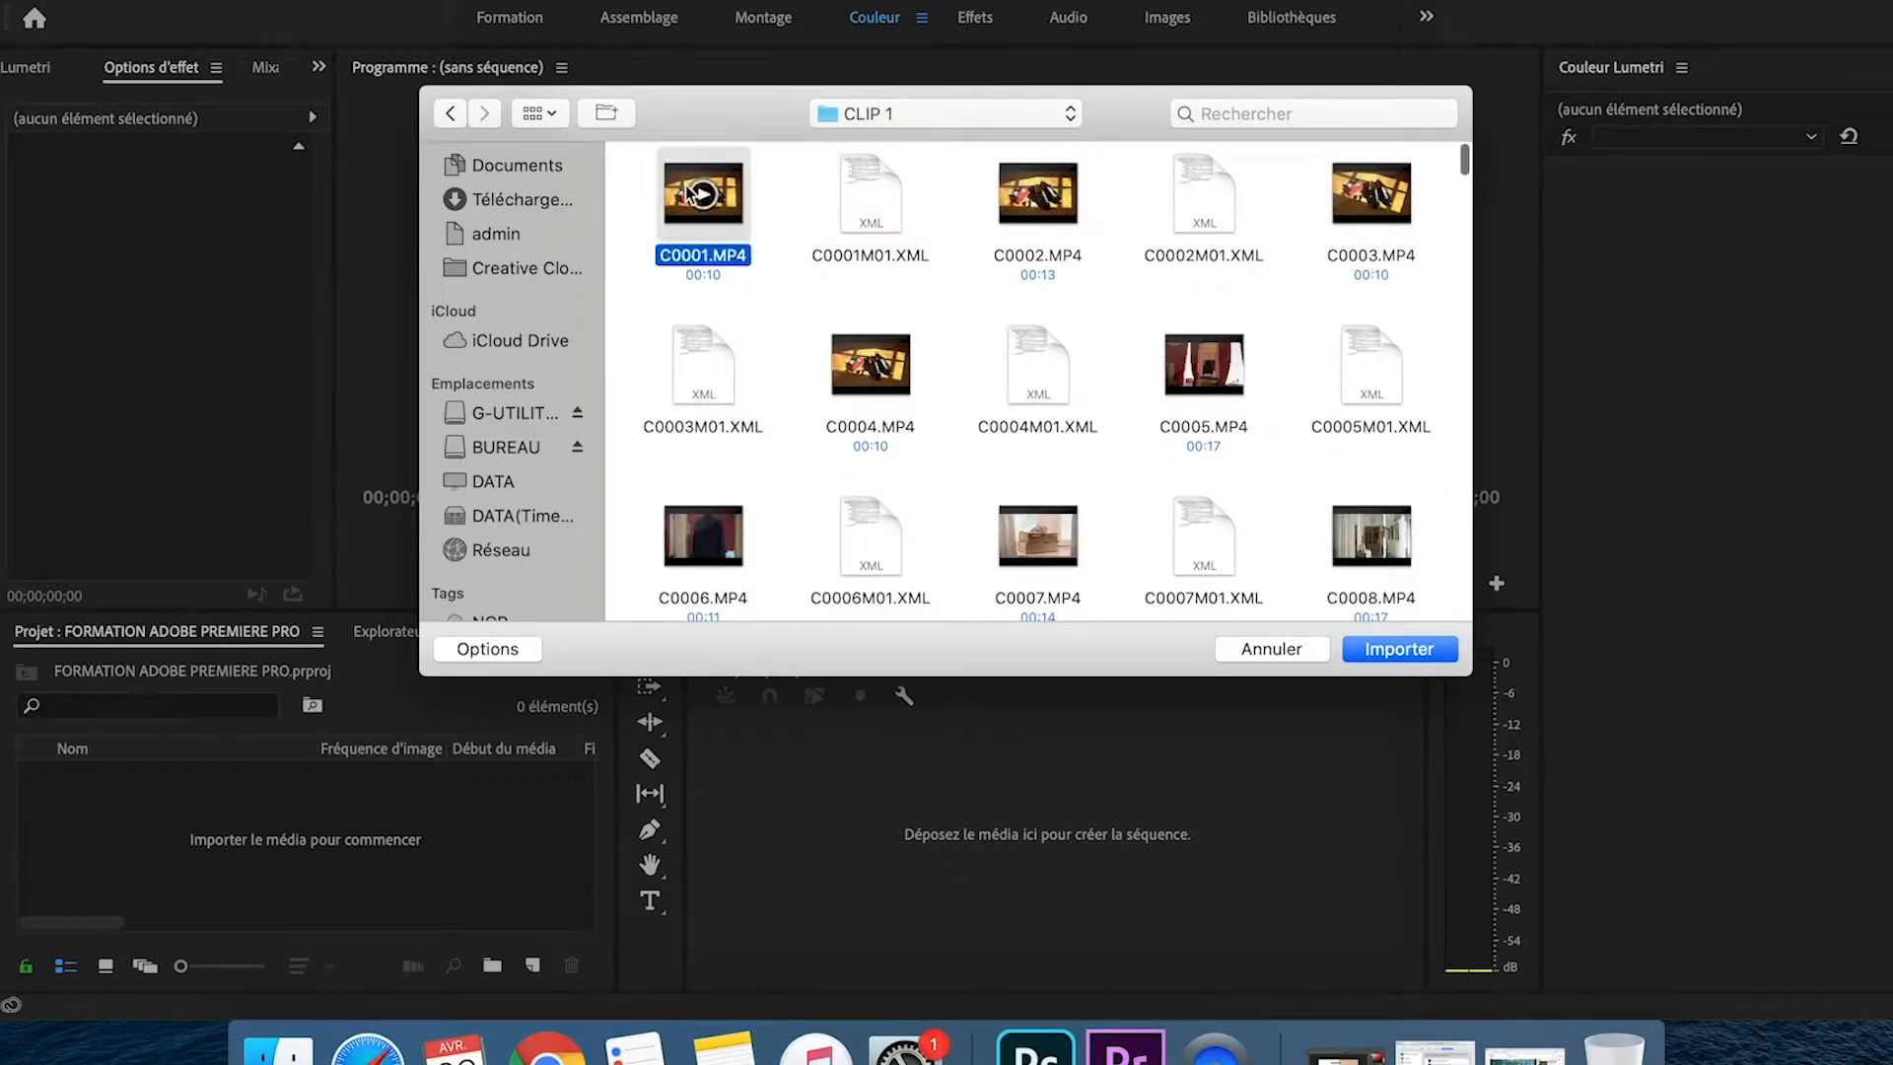
pyautogui.keyDown('super'); pyautogui.click(1038, 193); pyautogui.keyUp('super')
pyautogui.scroll(-1, 1038, 326)
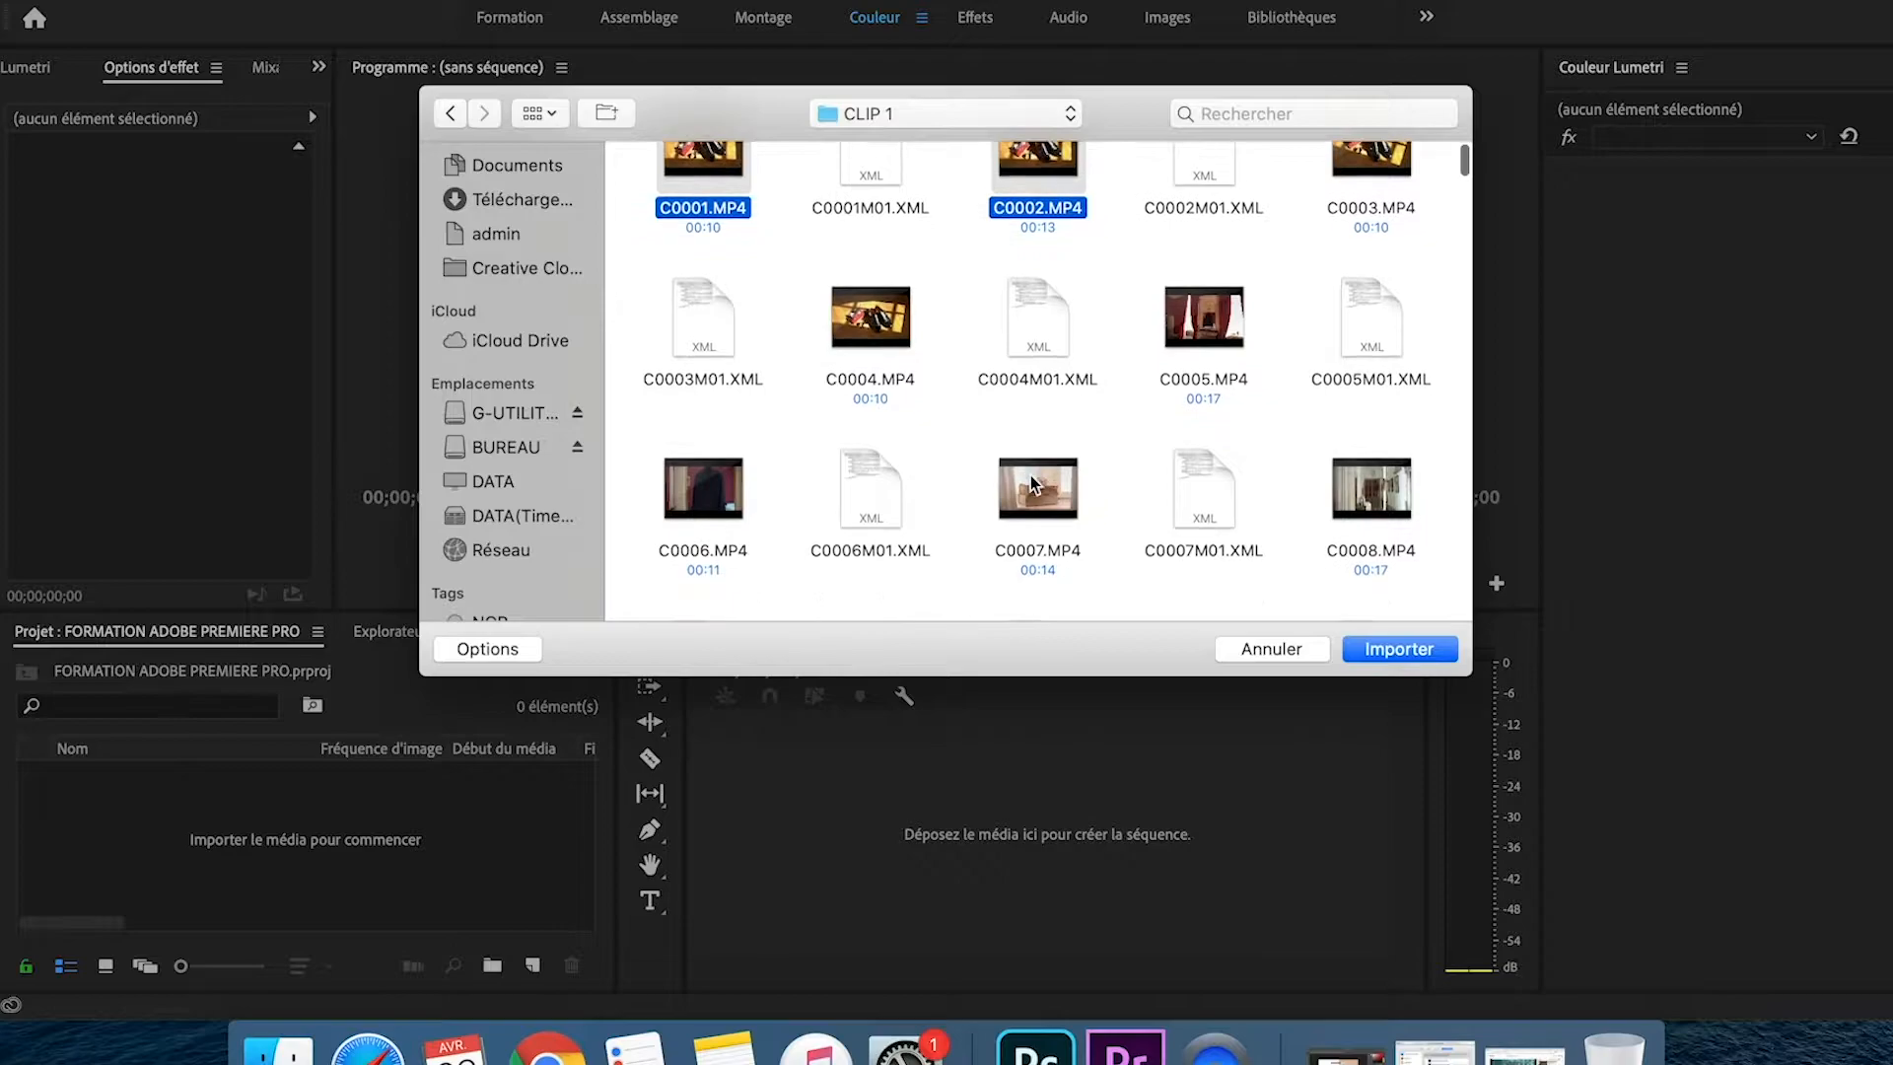
pyautogui.keyDown('super'); pyautogui.click(1038, 488); pyautogui.keyUp('super')
pyautogui.keyDown('super'); pyautogui.click(1232, 340); pyautogui.keyUp('super')
pyautogui.scroll(-1, 1233, 340)
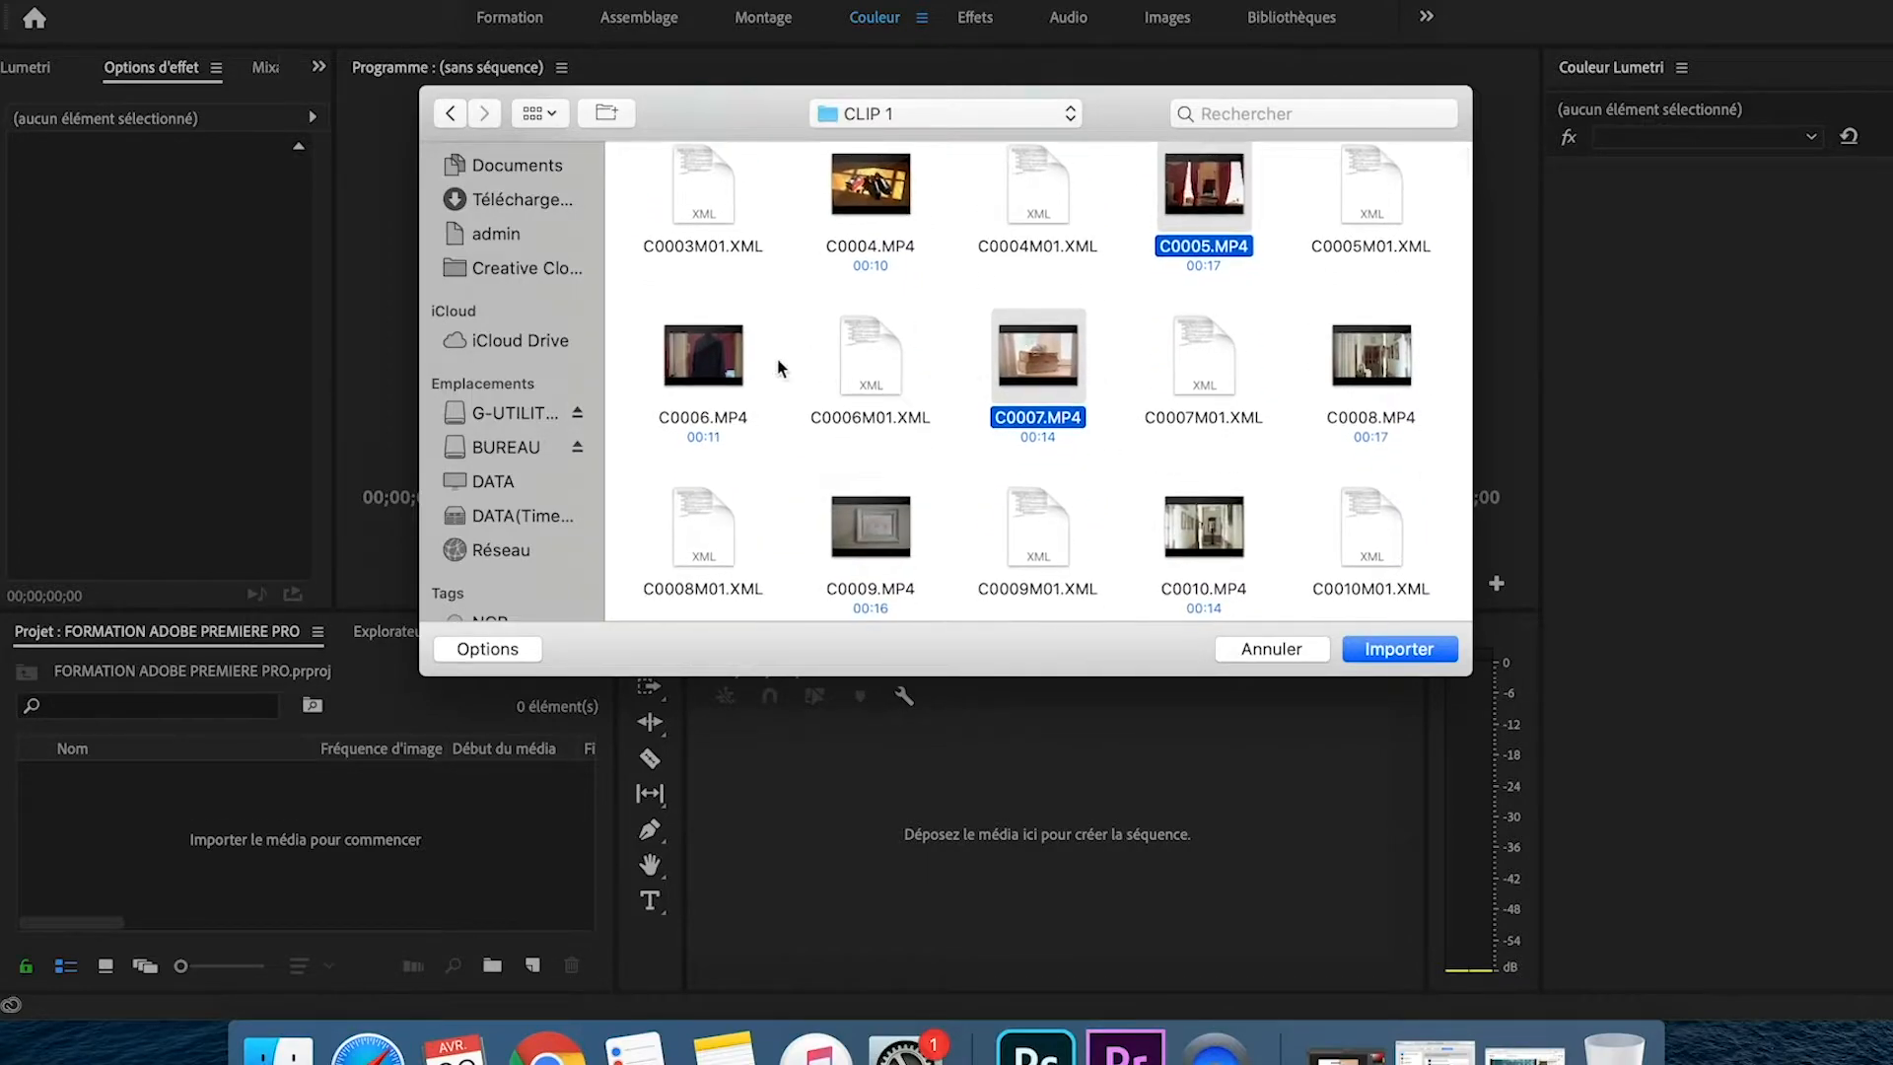
pyautogui.keyDown('super'); pyautogui.click(732, 377); pyautogui.keyUp('super')
pyautogui.keyDown('super'); pyautogui.click(870, 528); pyautogui.keyUp('super')
pyautogui.keyDown('super'); pyautogui.click(1366, 340); pyautogui.keyUp('super')
pyautogui.keyDown('super'); pyautogui.click(1204, 528); pyautogui.keyUp('super')
pyautogui.scroll(-1, 1204, 527)
pyautogui.keyDown('super'); pyautogui.click(737, 523); pyautogui.keyUp('super')
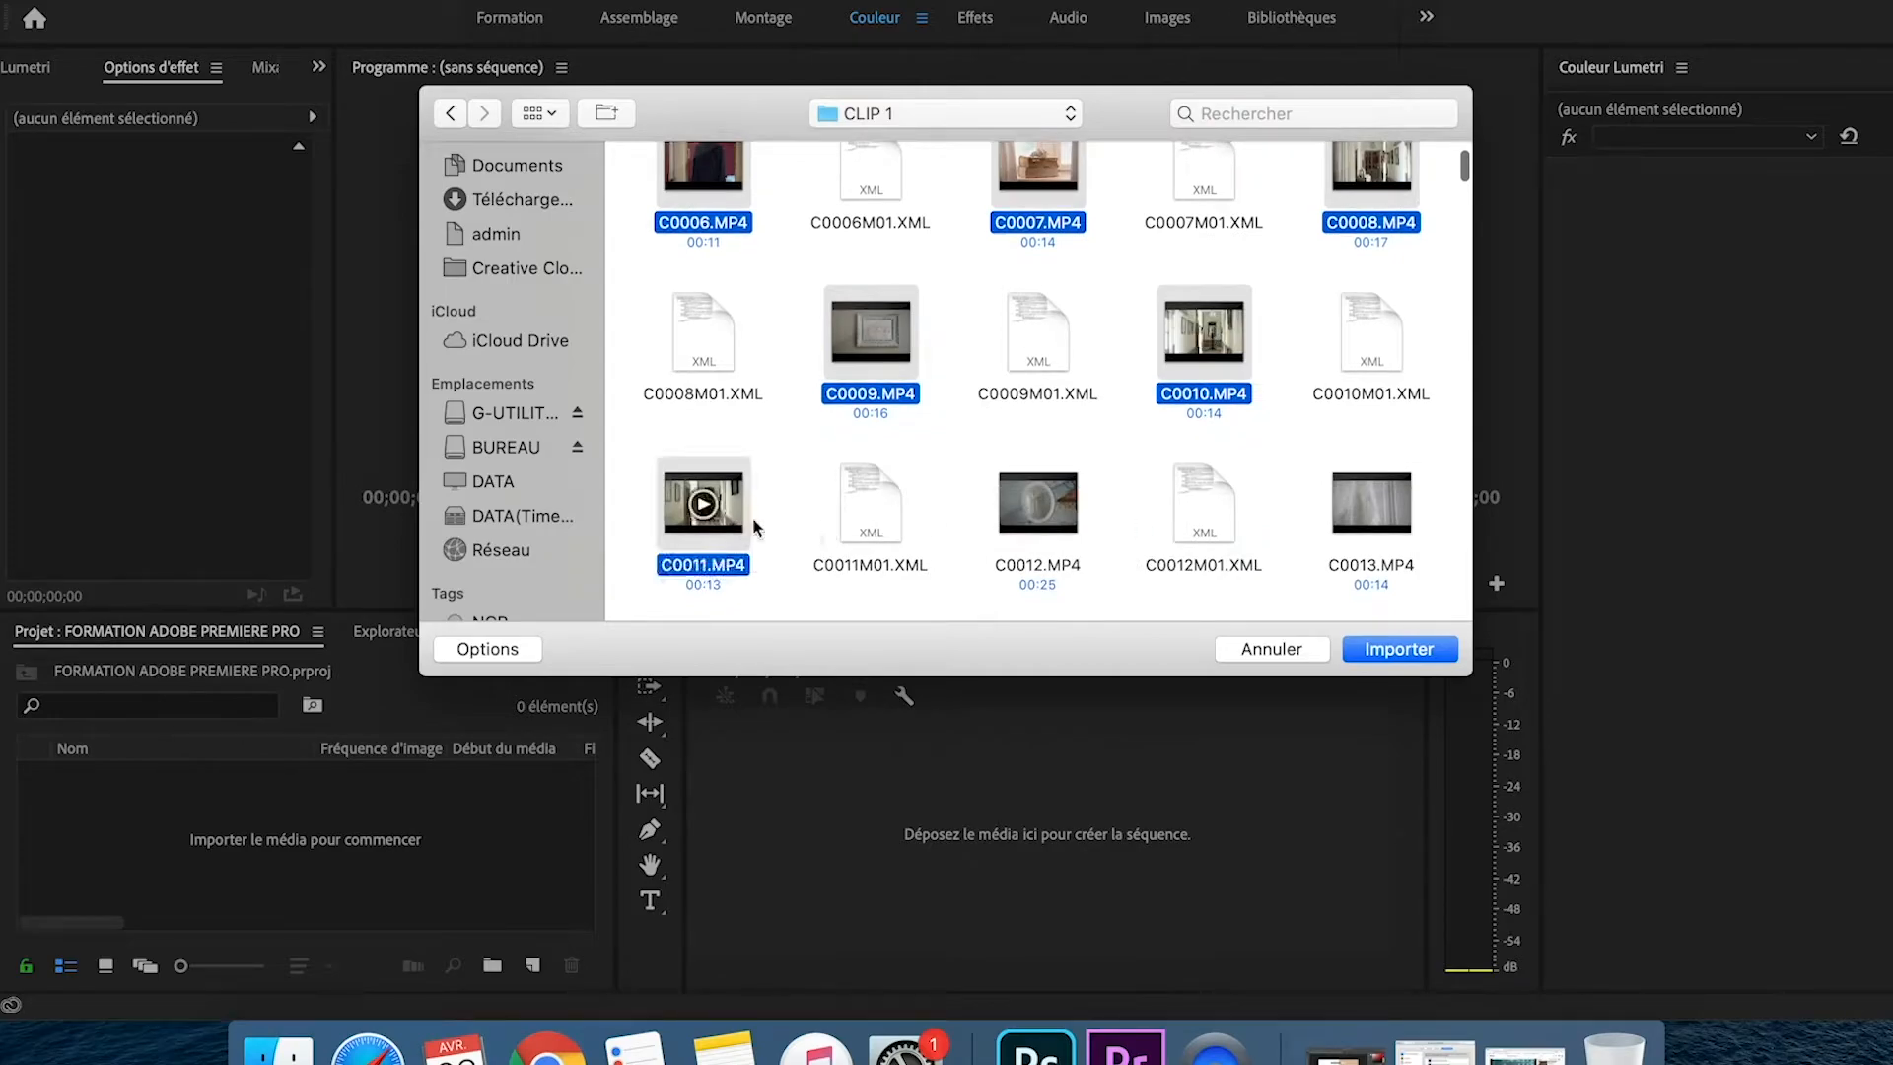
# - Add the clips C0012.MP4 through C0018.MP4 to the selection and import all selected files
pyautogui.keyDown('super'); pyautogui.click(1040, 508); pyautogui.keyUp('super')
pyautogui.scroll(-1, 1040, 508)
pyautogui.keyDown('super'); pyautogui.click(1371, 389); pyautogui.keyUp('super')
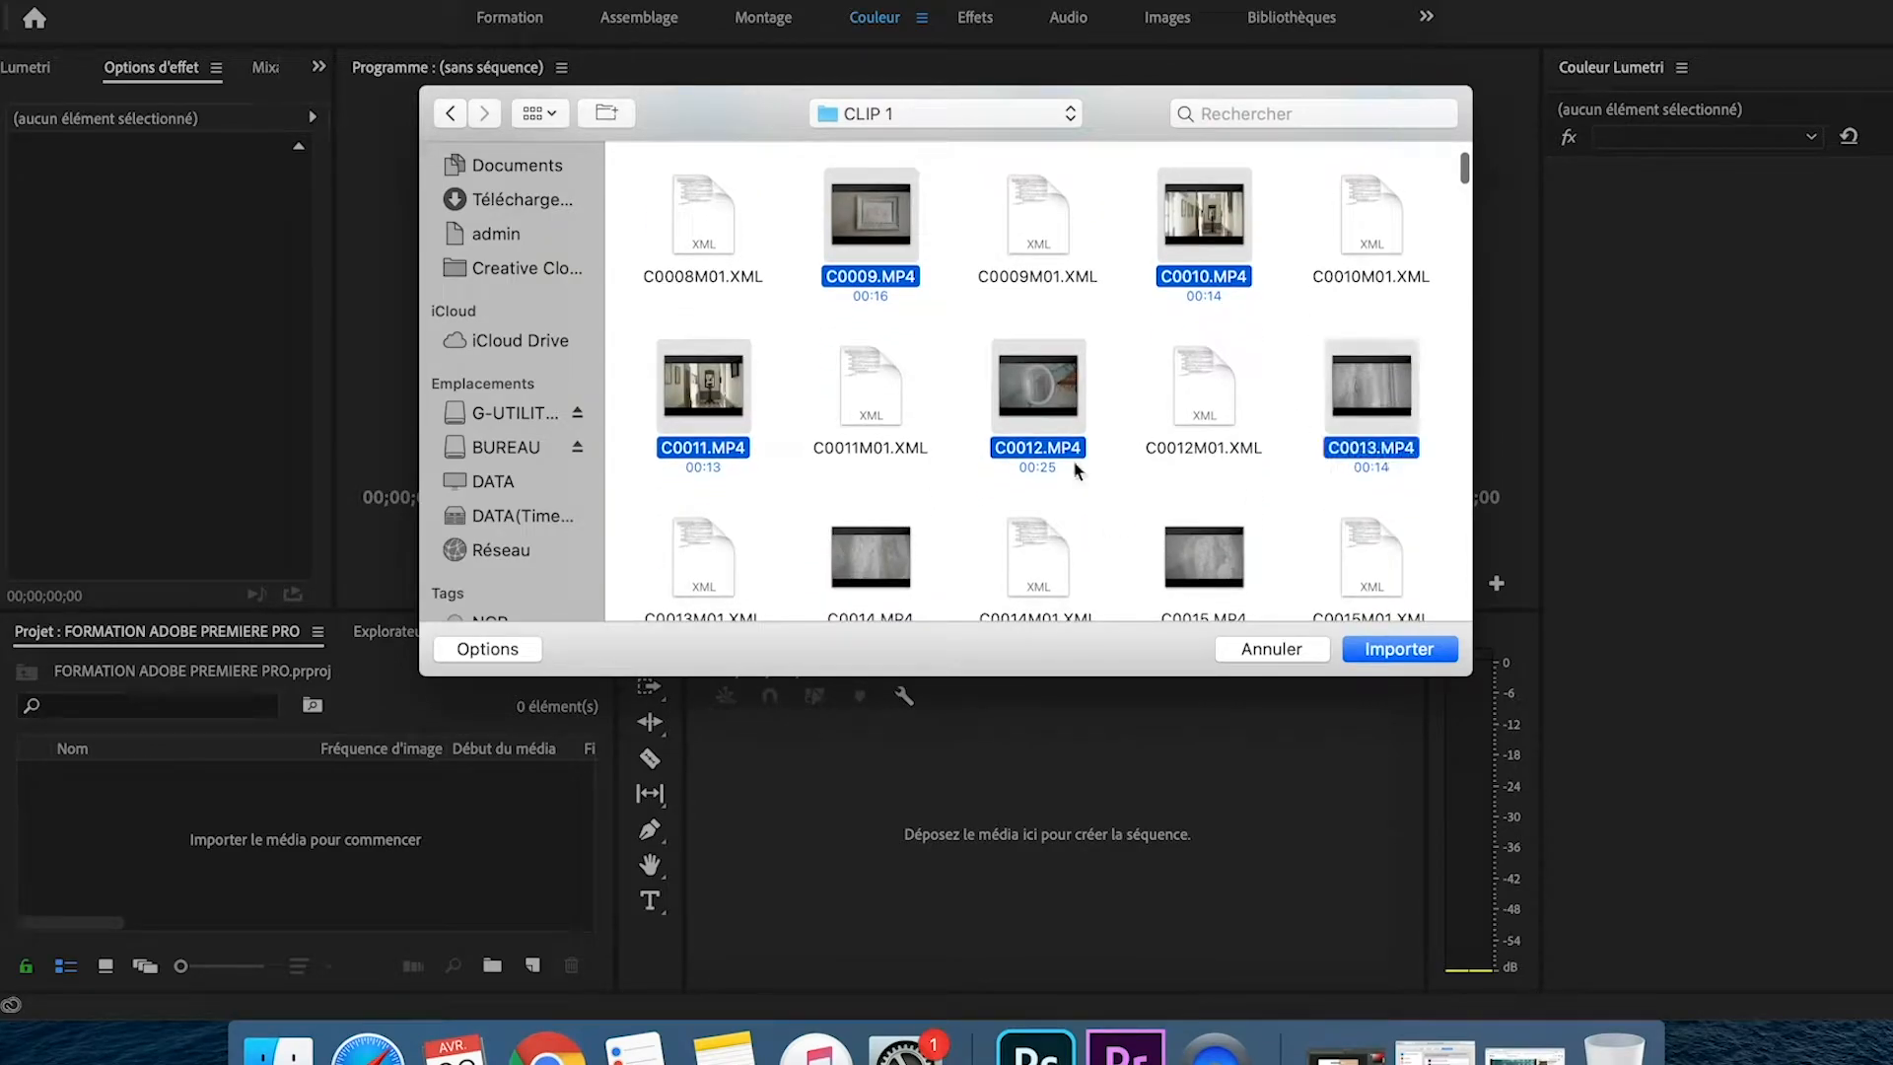
pyautogui.scroll(-1, 1078, 470)
pyautogui.keyDown('super'); pyautogui.click(872, 434); pyautogui.keyUp('super')
pyautogui.keyDown('super'); pyautogui.click(1204, 439); pyautogui.keyUp('super')
pyautogui.scroll(-1, 1088, 431)
pyautogui.keyDown('super'); pyautogui.click(1064, 439); pyautogui.keyUp('super')
pyautogui.keyDown('super'); pyautogui.click(742, 467); pyautogui.keyUp('super')
pyautogui.keyDown('super'); pyautogui.click(1390, 467); pyautogui.keyUp('super')
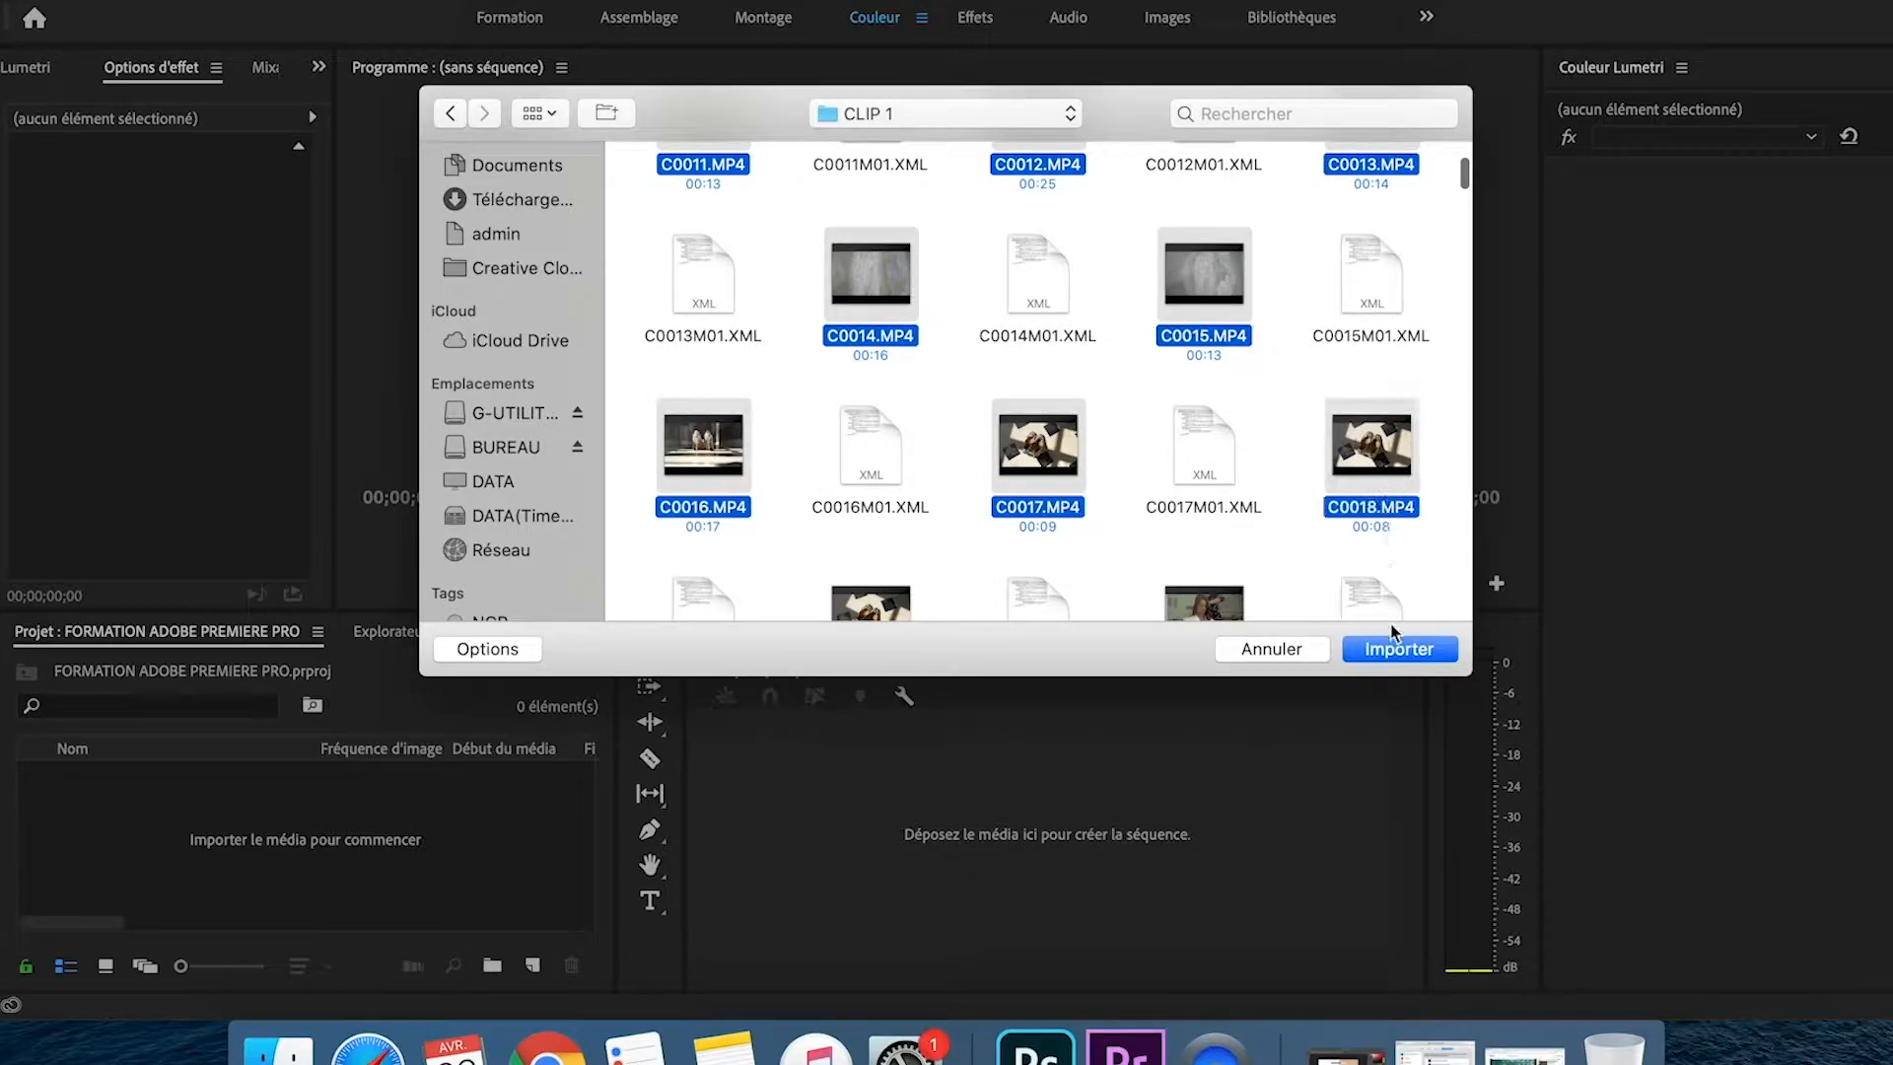
pyautogui.click(1394, 646)
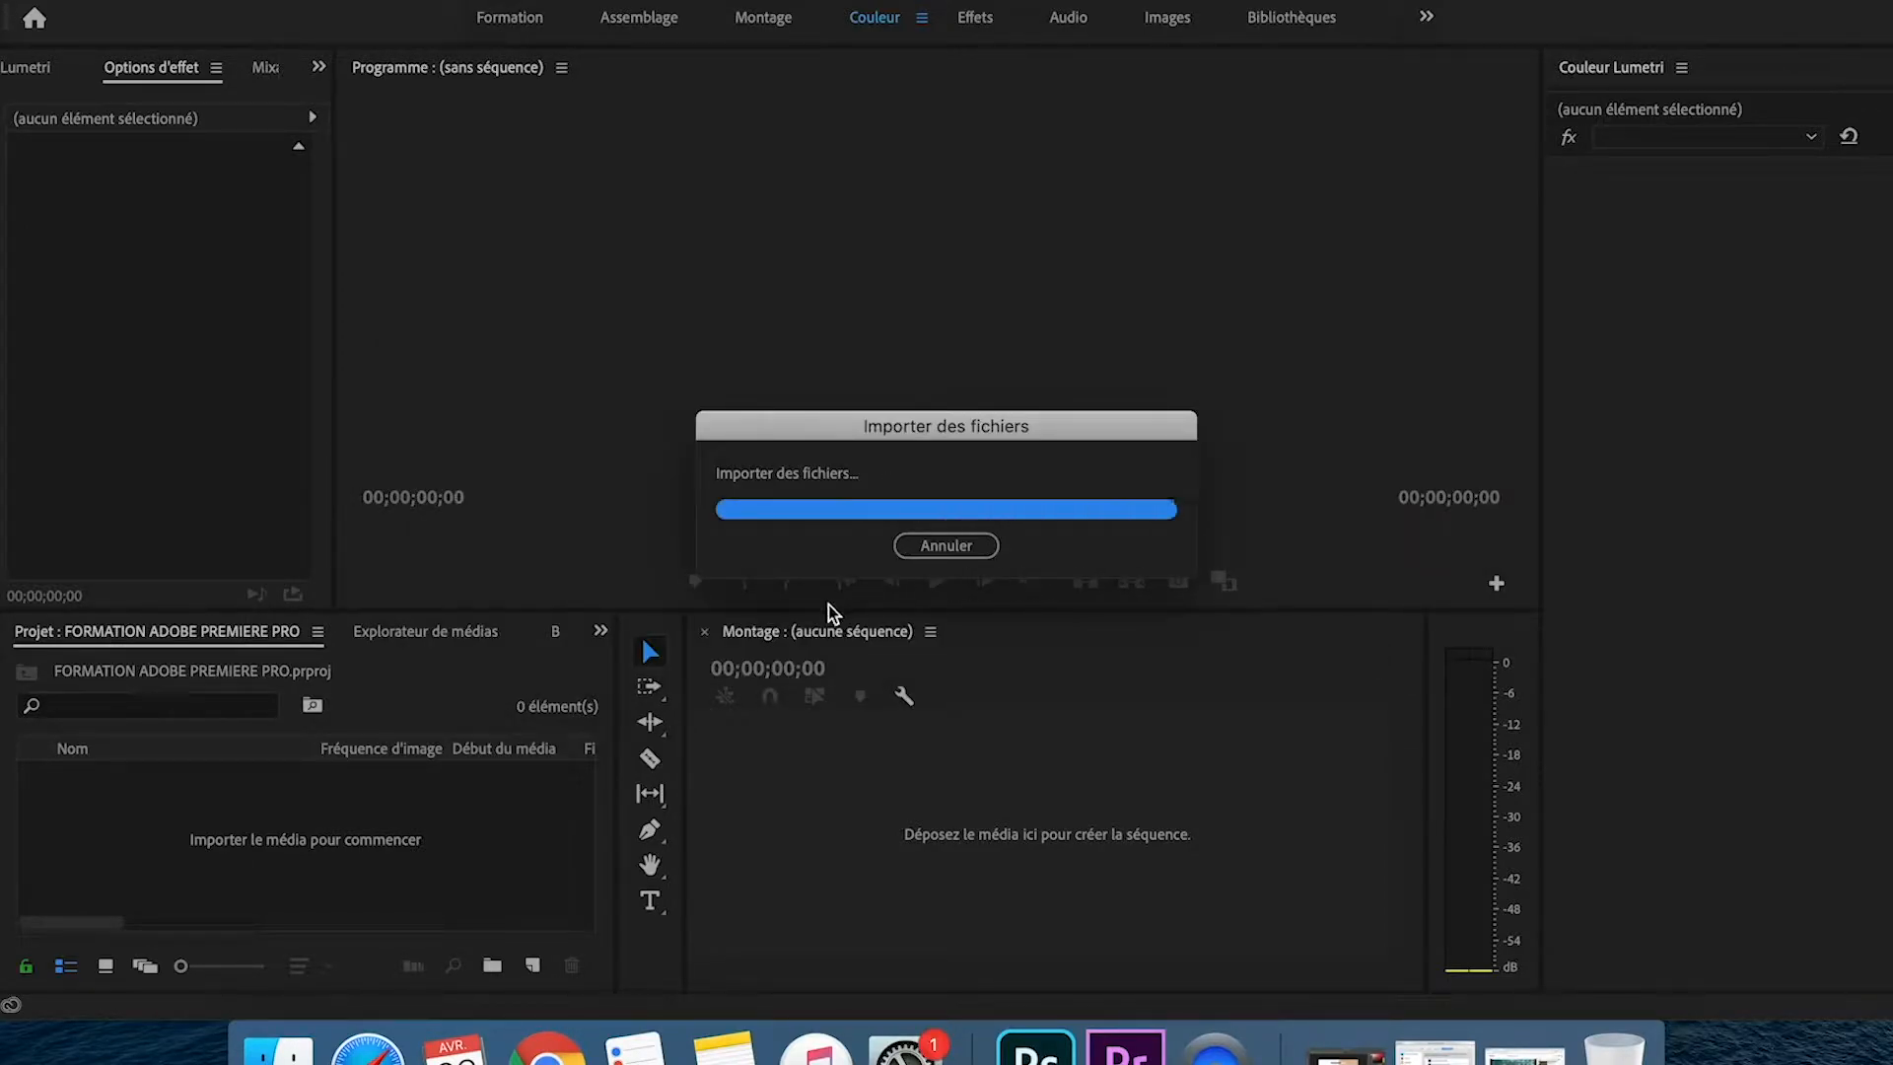
# - Create a new bin named PREPARATIFS in the project
pyautogui.scroll(-5, 160, 806)
pyautogui.scroll(5, 160, 807)
pyautogui.scroll(-5, 158, 814)
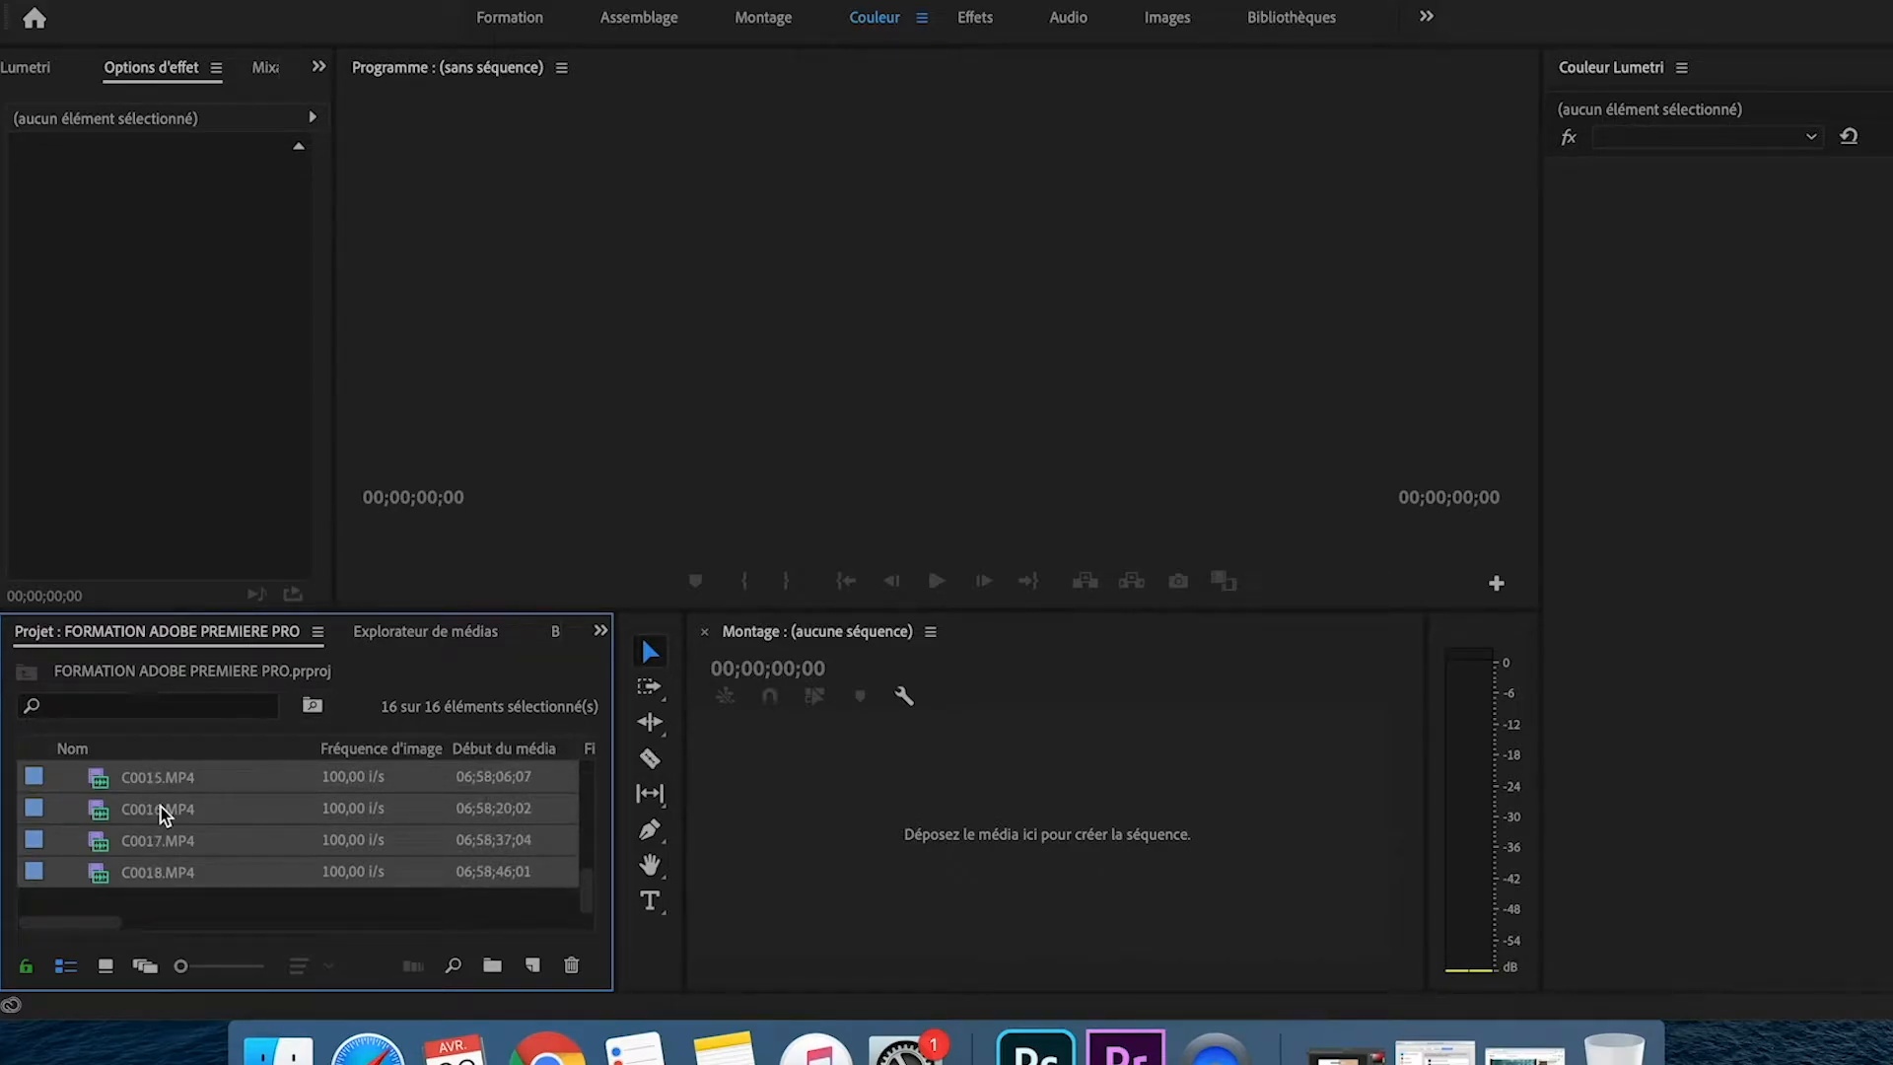
pyautogui.click(308, 912)
pyautogui.click(491, 964)
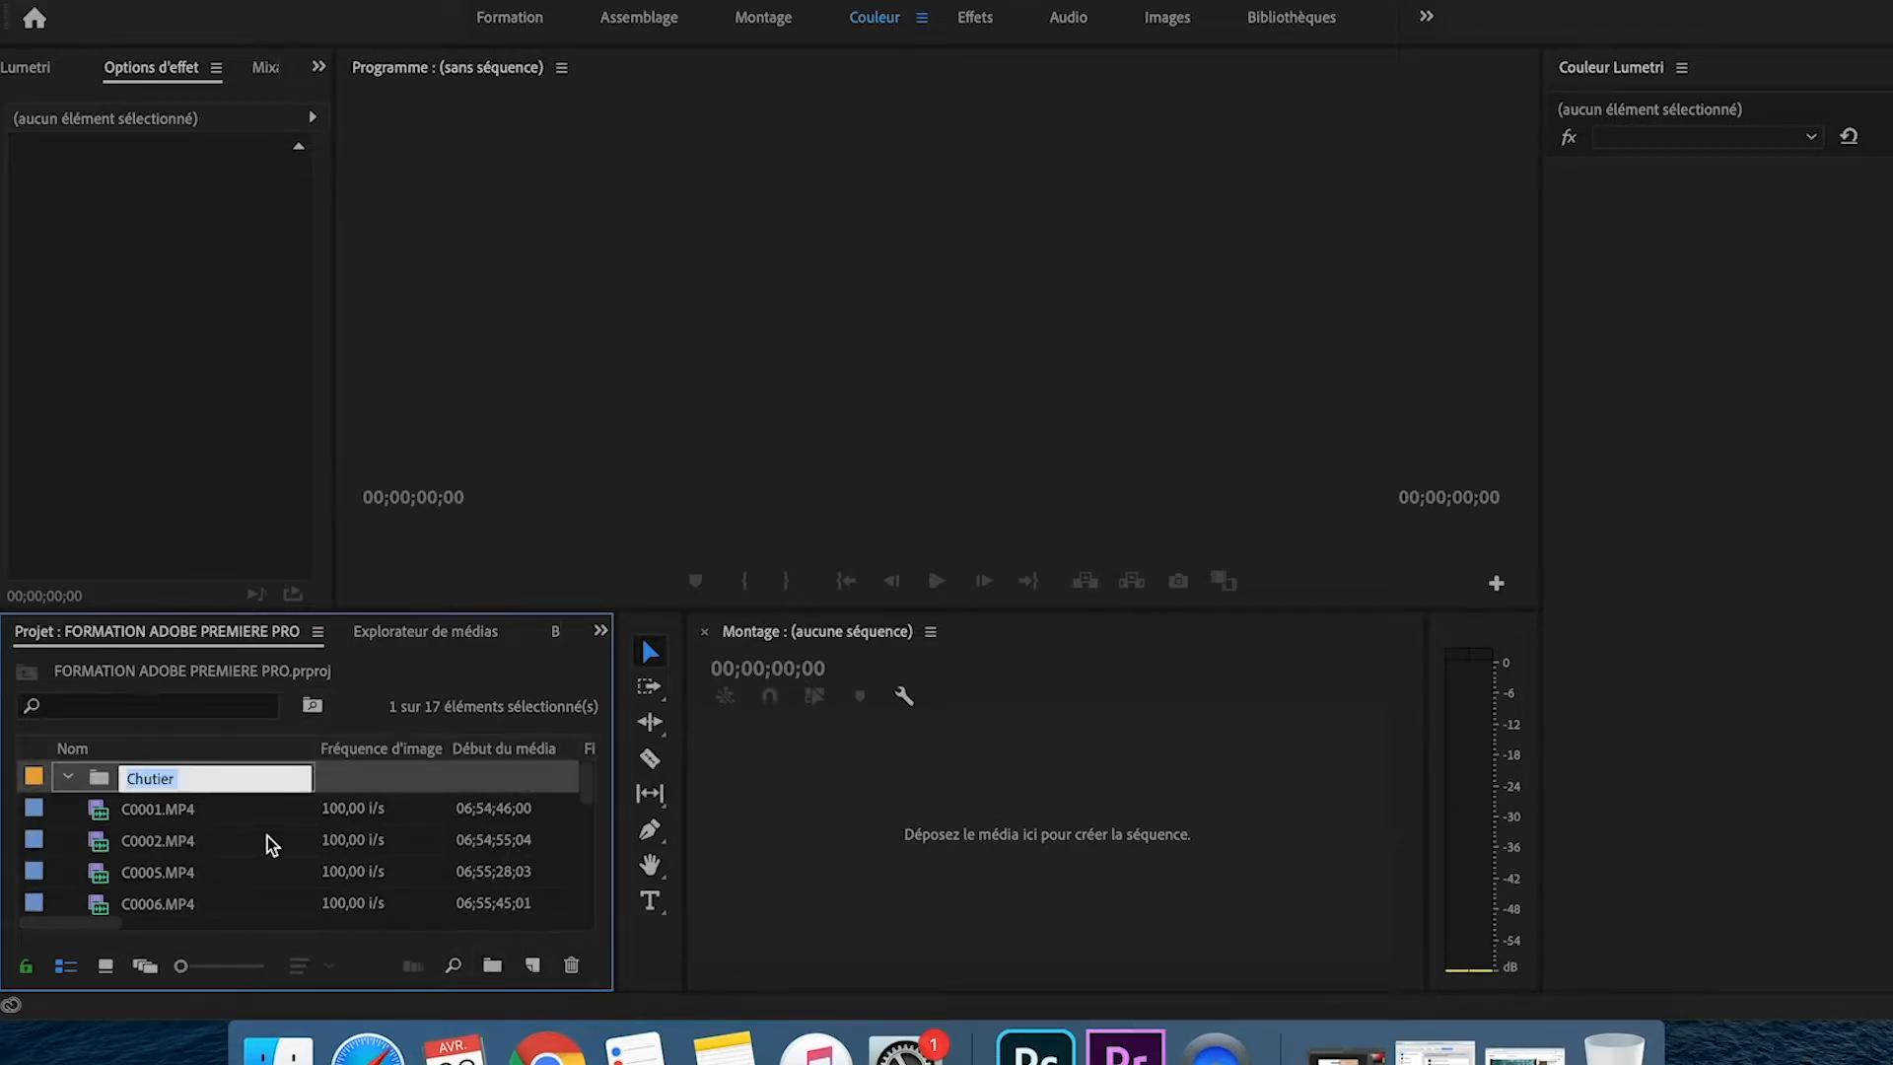
pyautogui.write('PREPARATIFS')
pyautogui.press('Tab')
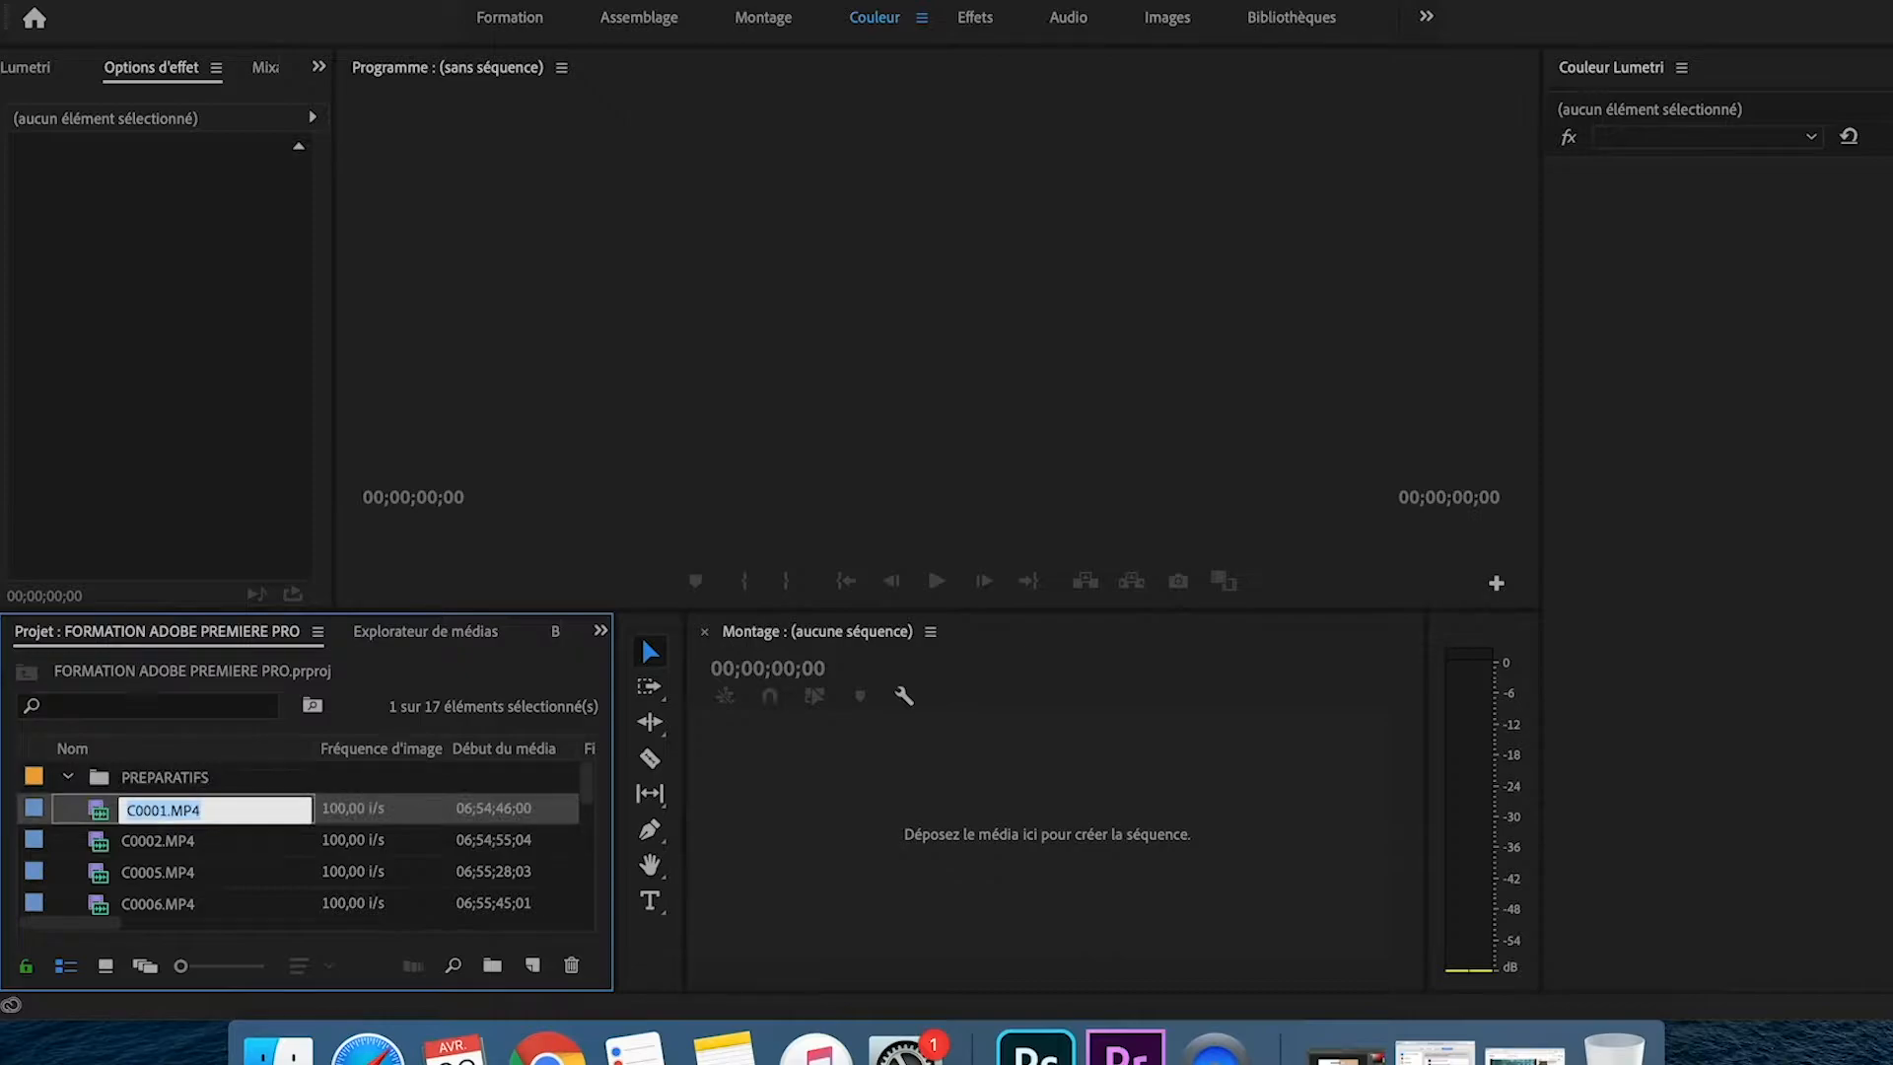
# - Move all the imported MP4 clips into the PREPARATIFS bin and collapse the bin
pyautogui.click(99, 836)
pyautogui.moveTo(72, 807); pyautogui.dragTo(161, 870)
pyautogui.scroll(10, 165, 850)
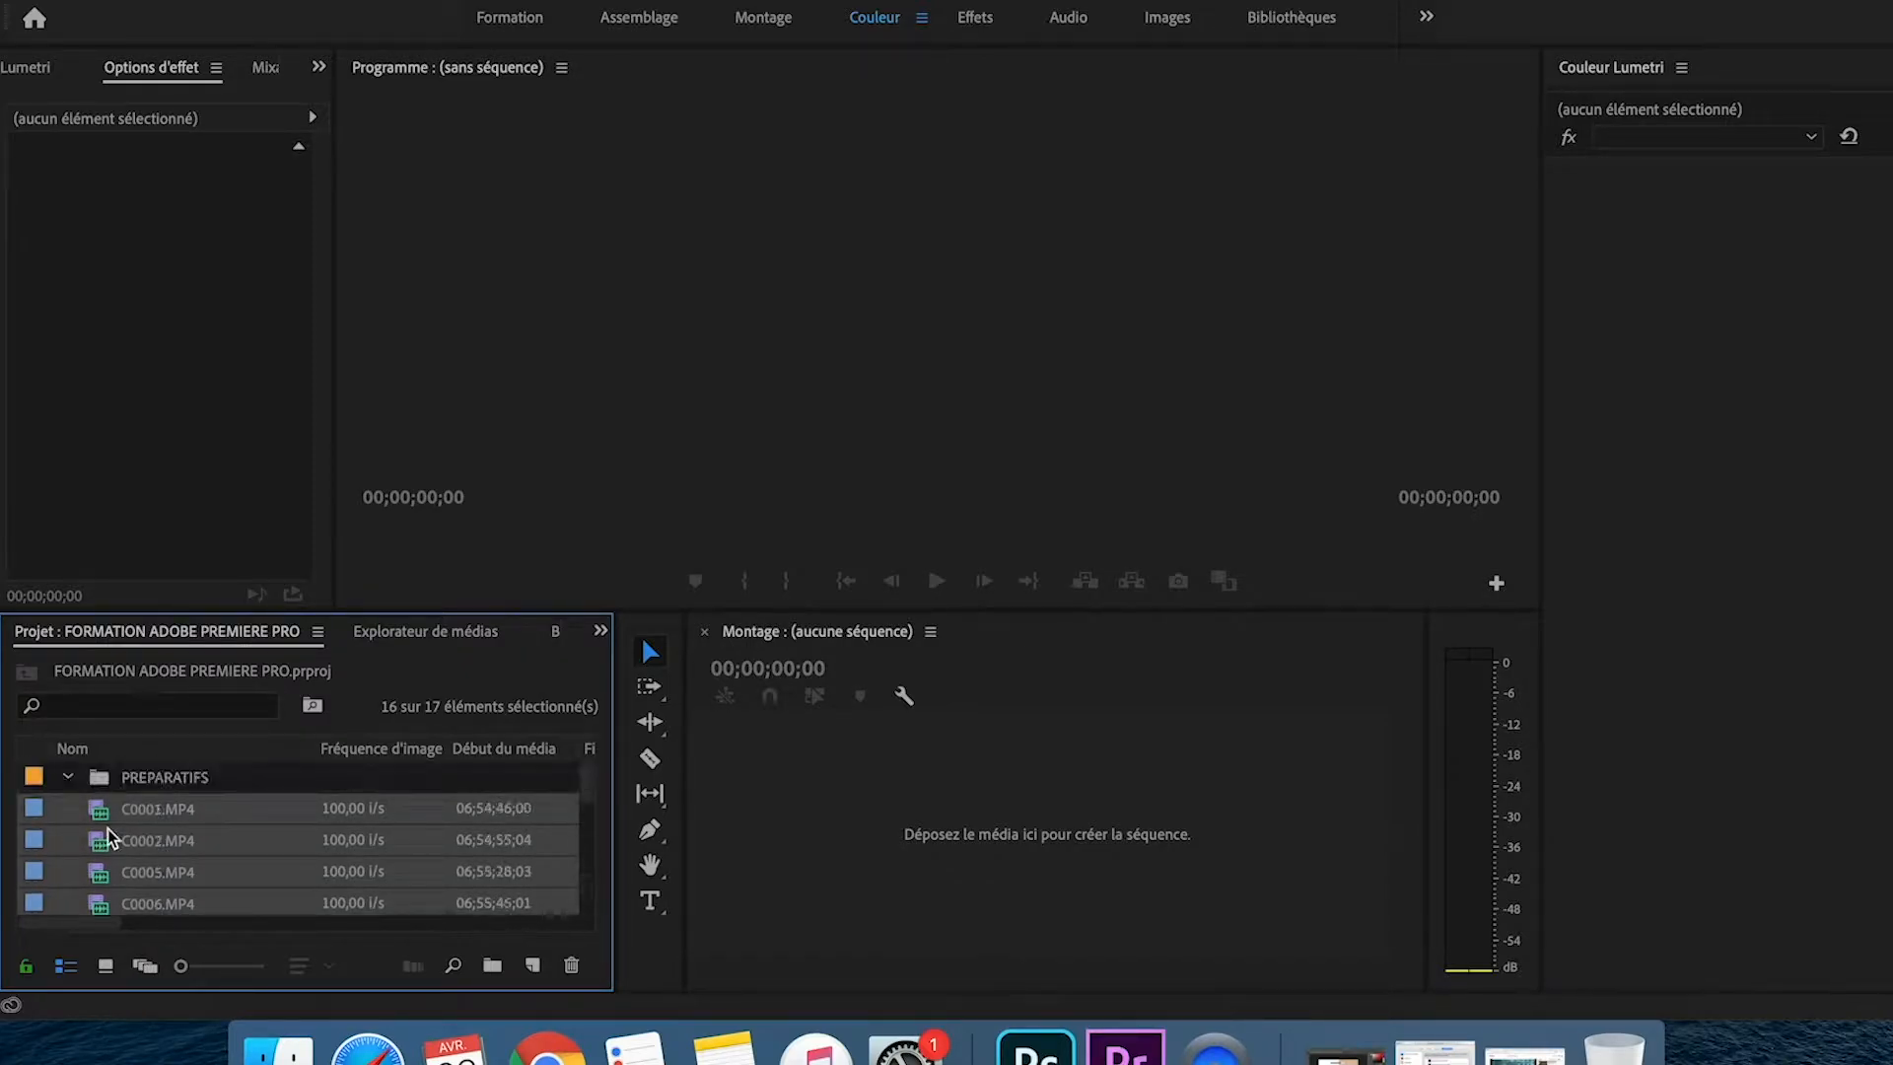
pyautogui.moveTo(96, 807); pyautogui.dragTo(102, 781)
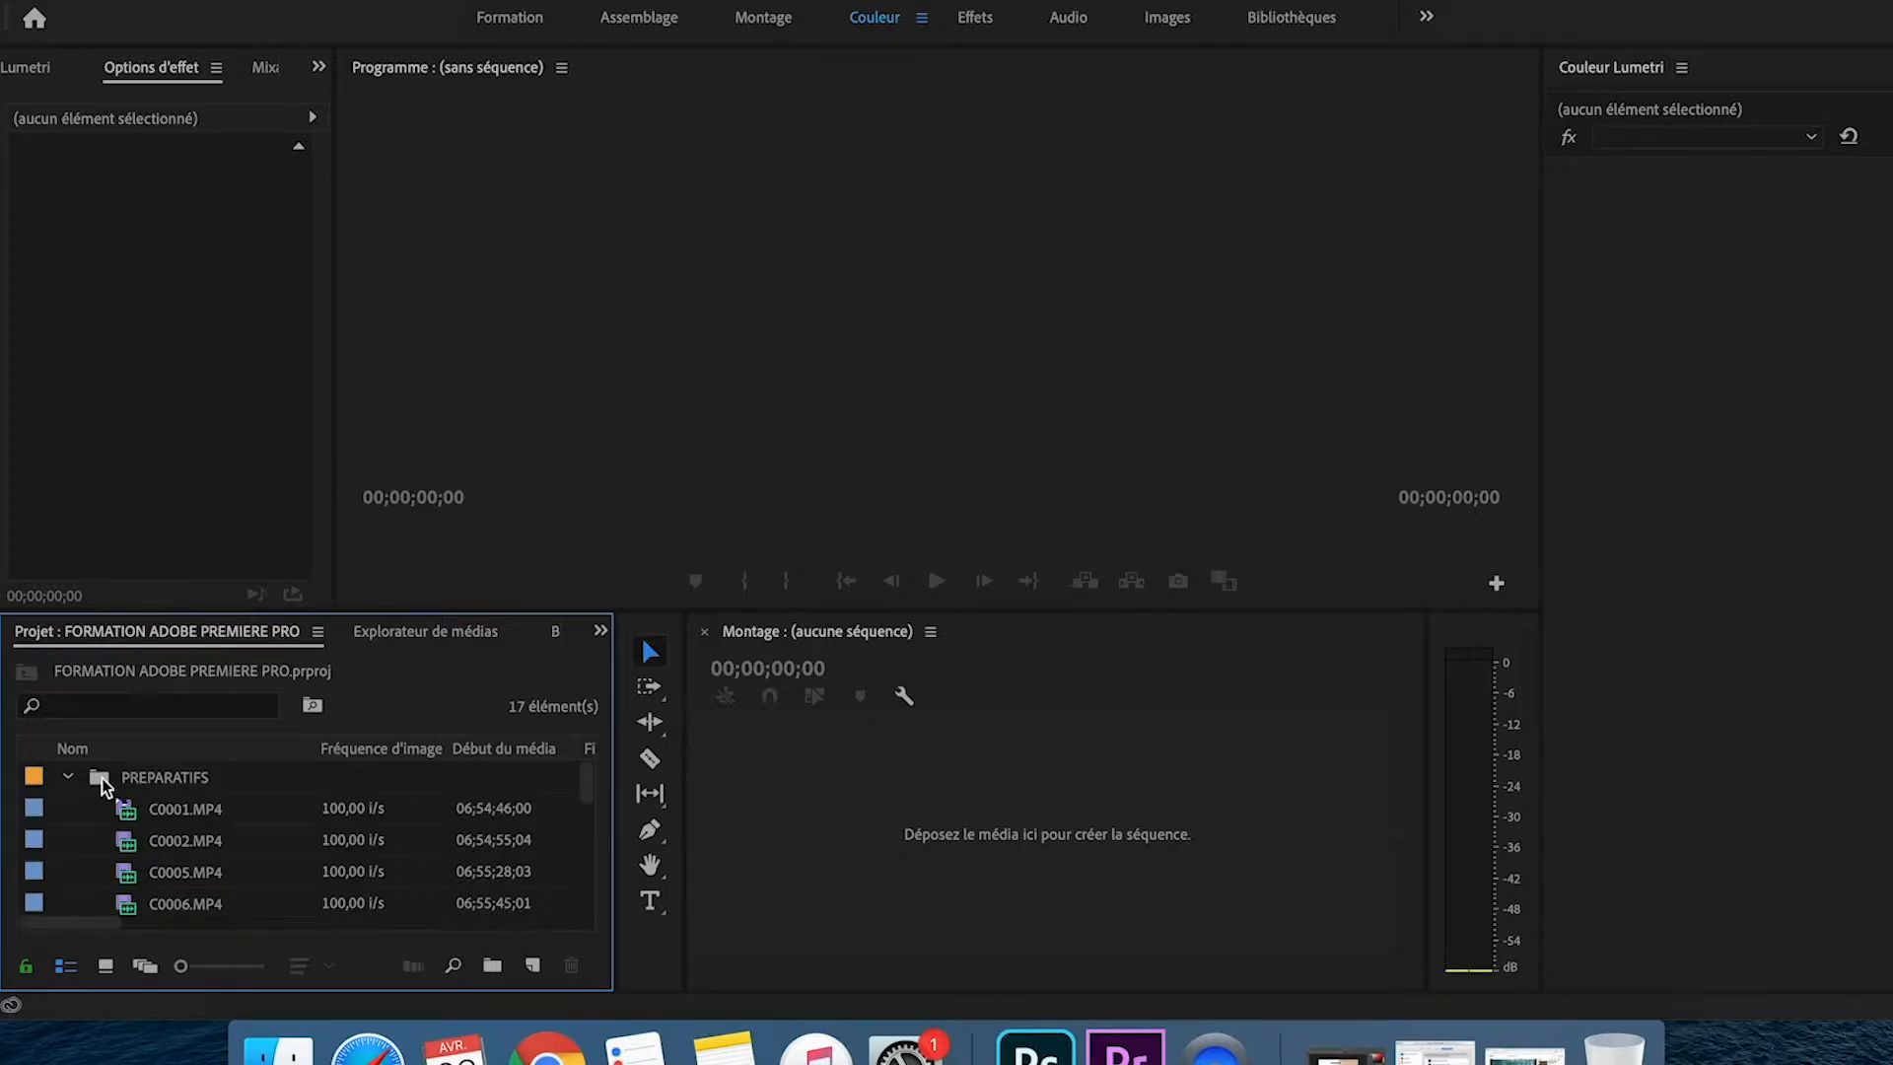
pyautogui.click(68, 778)
# - Create a sequence from the PREPARATIFS bin's clips and switch to the Montage workspace
pyautogui.click(104, 784)
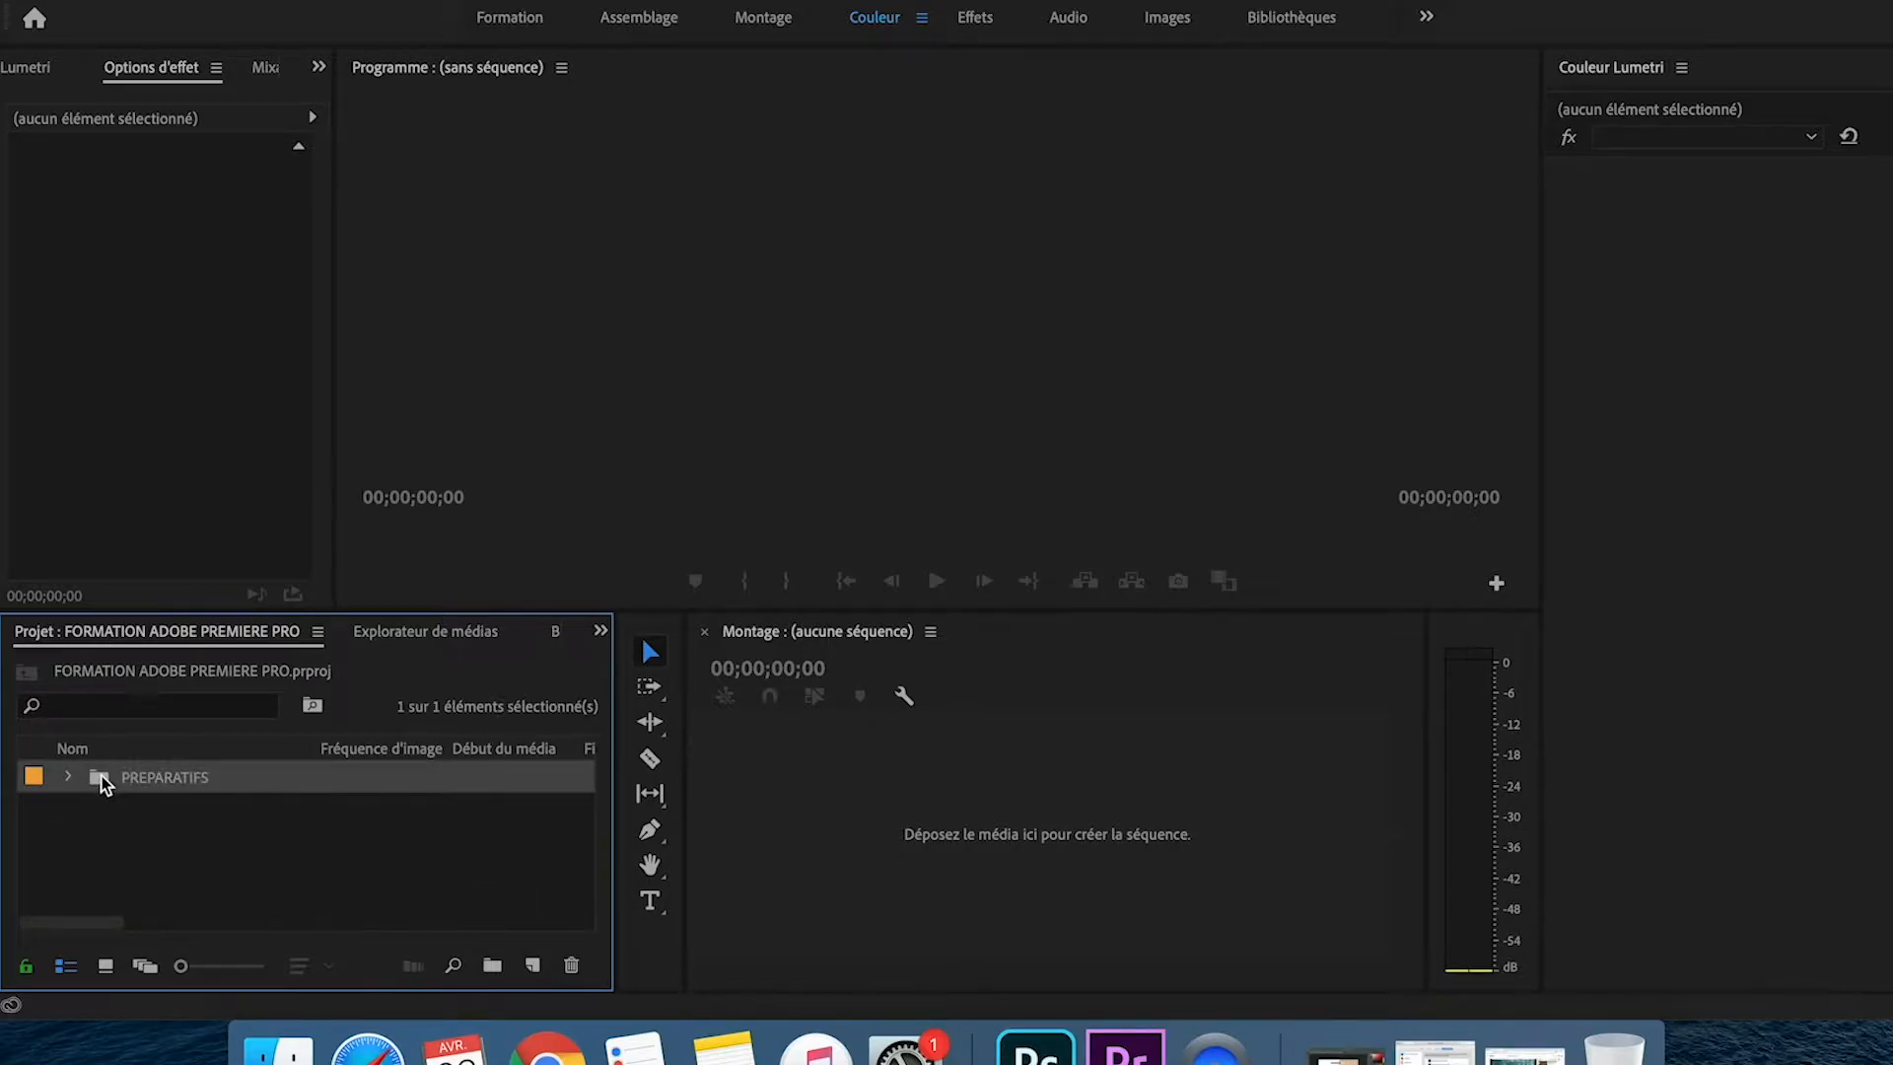
pyautogui.click(115, 804)
pyautogui.click(106, 784)
pyautogui.moveTo(104, 784); pyautogui.dragTo(760, 810)
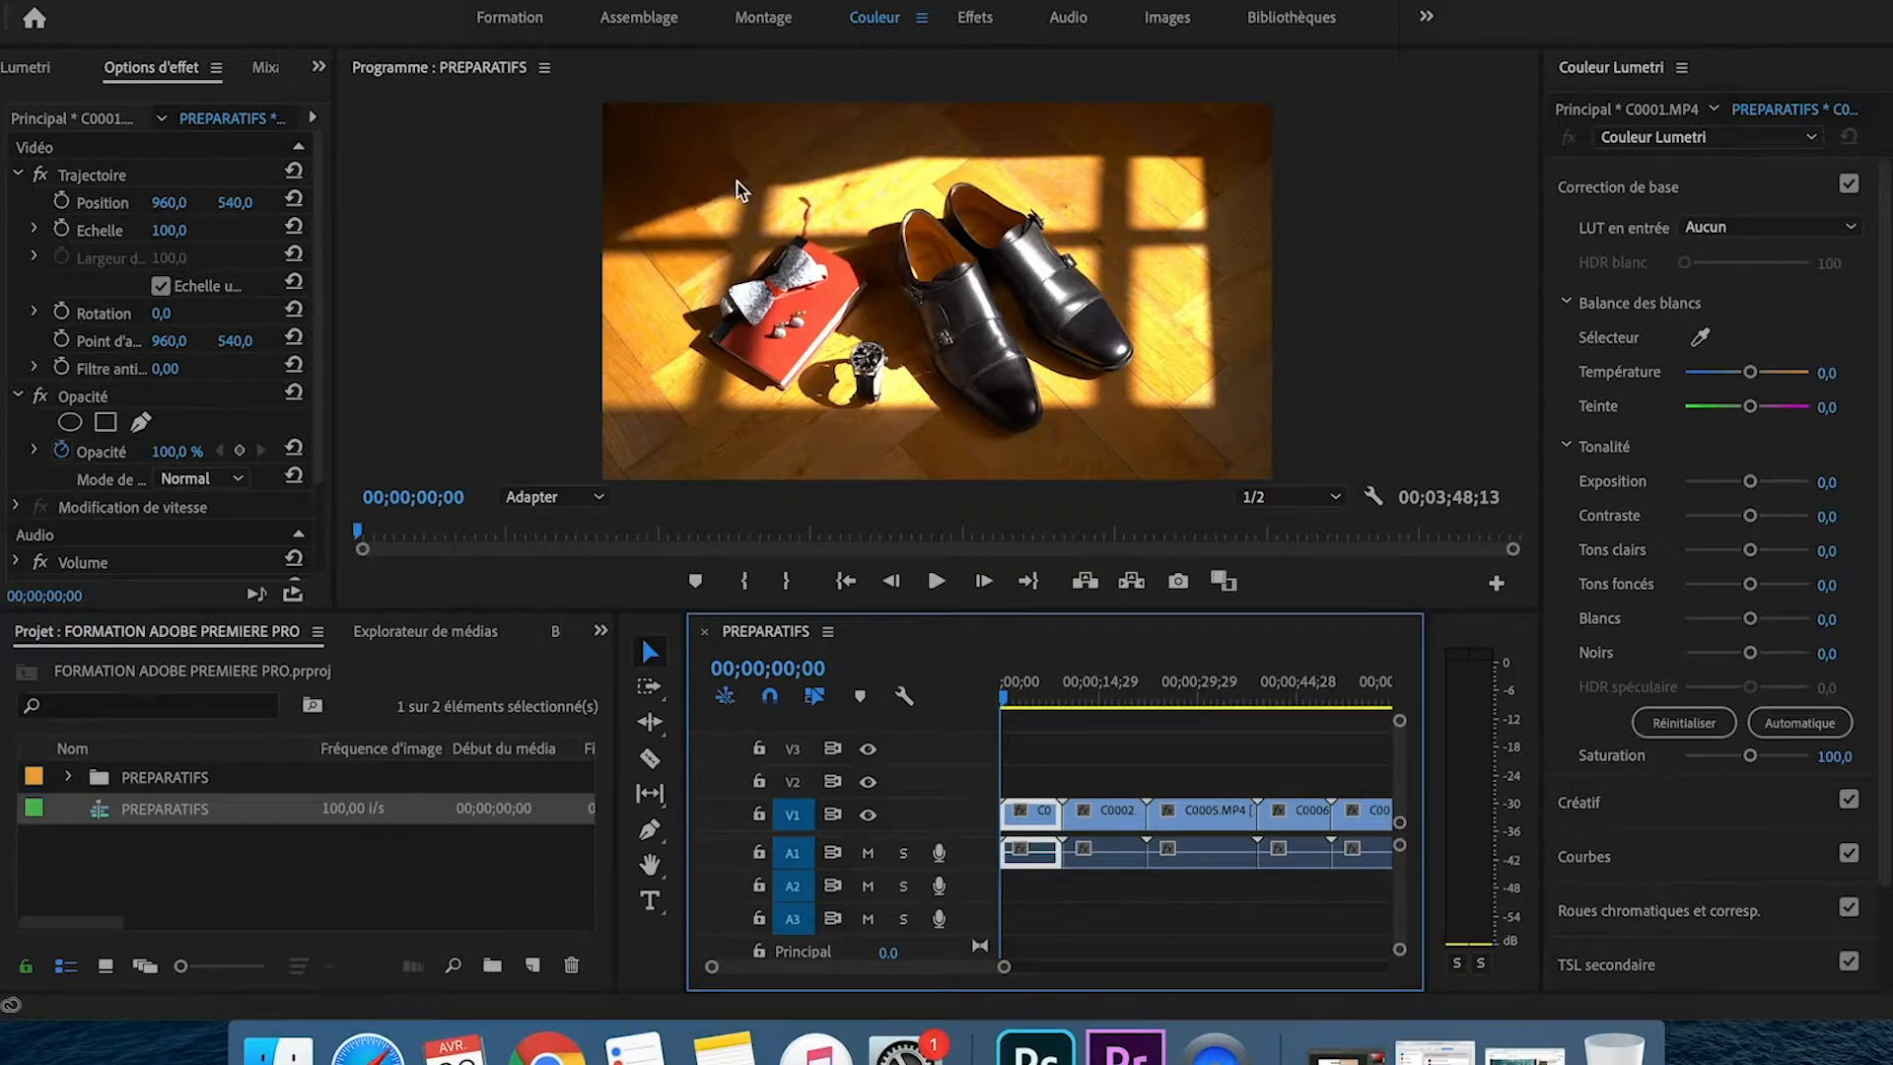
pyautogui.click(762, 18)
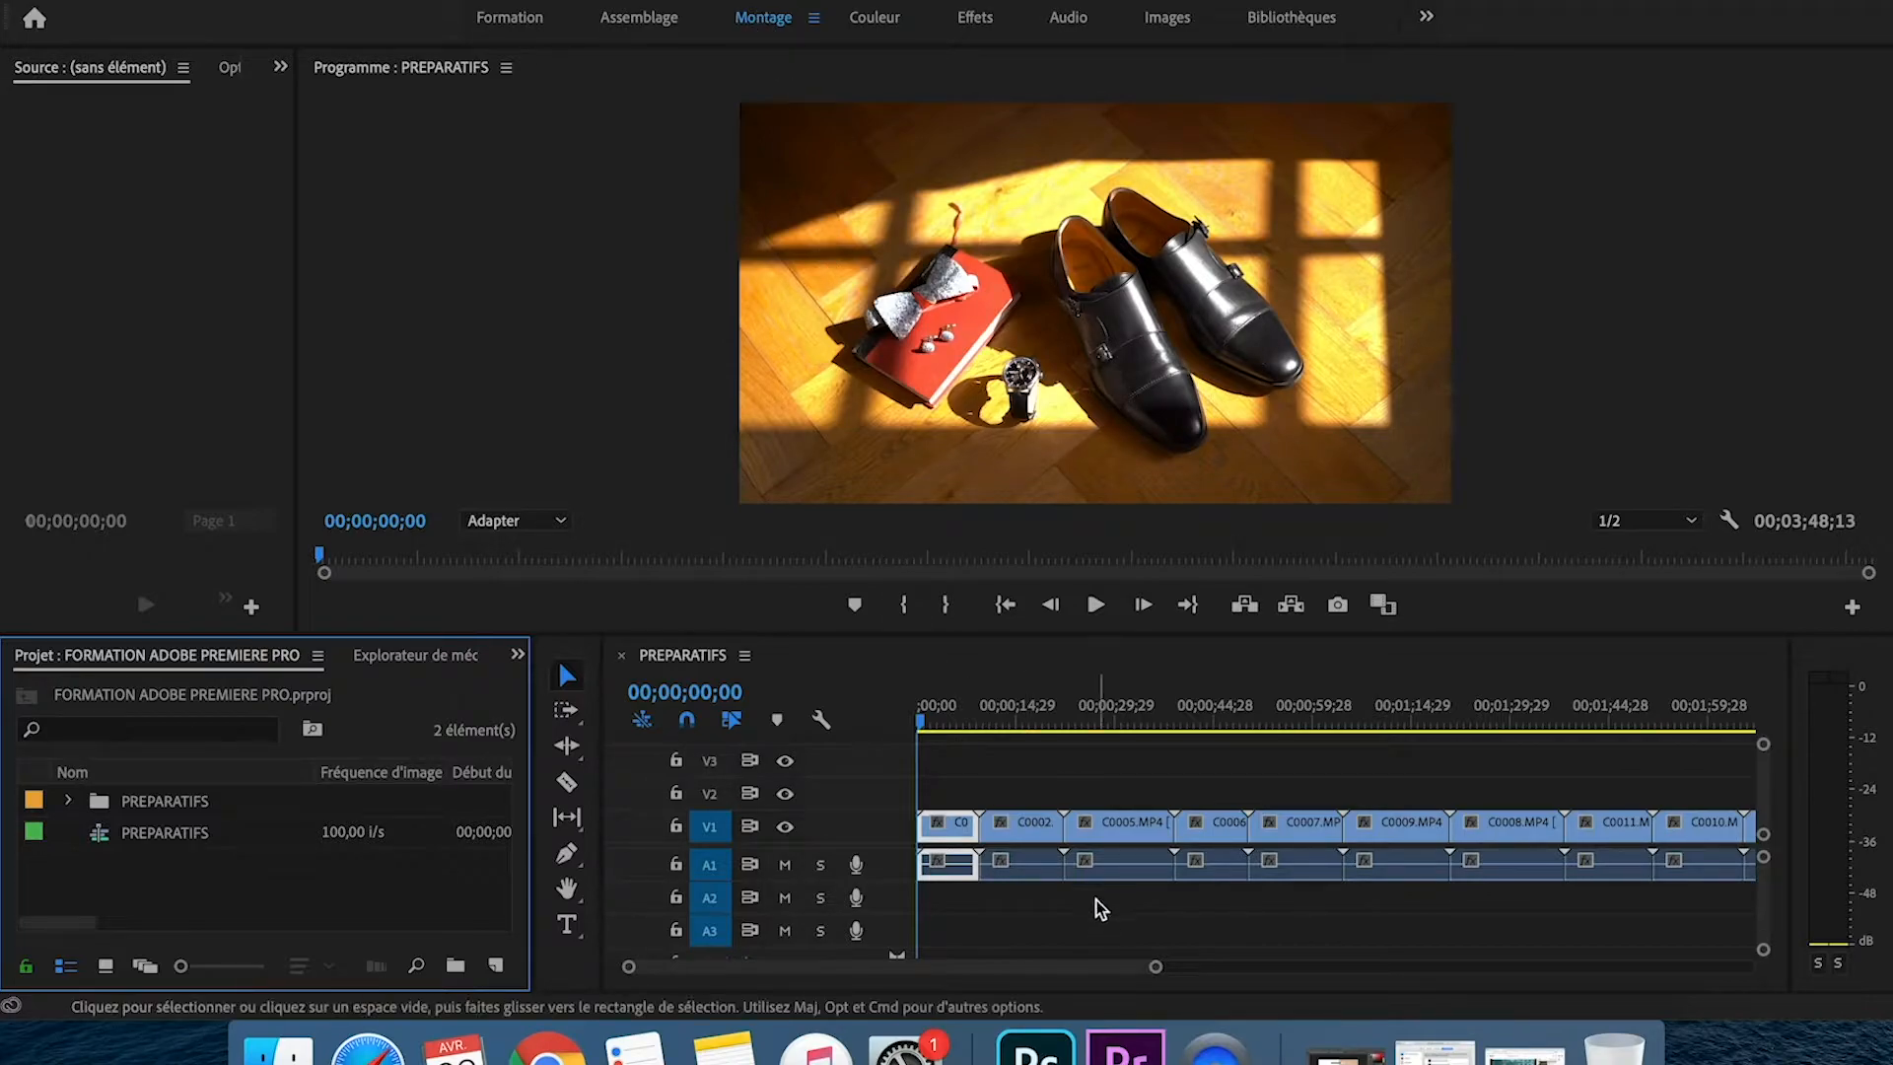
pyautogui.moveTo(1157, 974); pyautogui.dragTo(1295, 969)
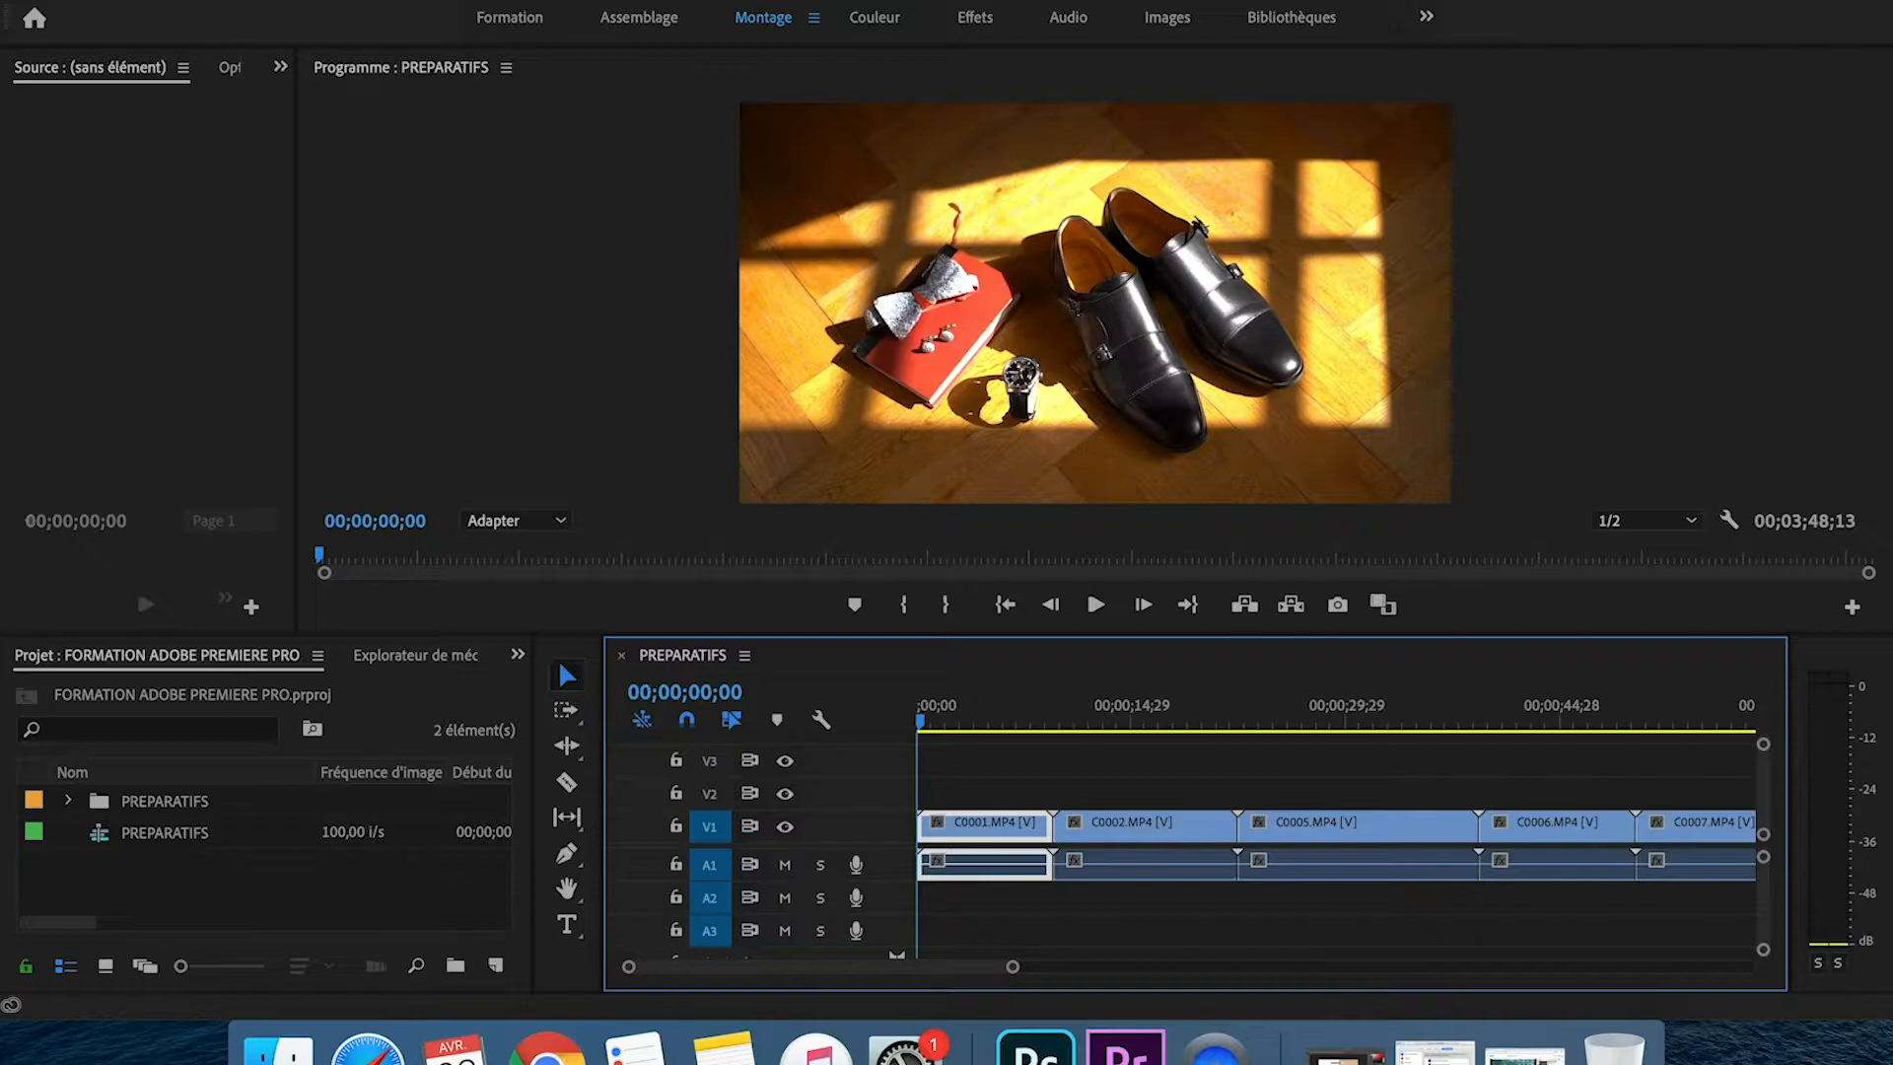
# - Import the 04:58 "Musique libre de droits" MP3 from the Bureau folder and place it on track A2 at the sequence's start
pyautogui.click(229, 1)
pyautogui.click(291, 564)
pyautogui.click(503, 260)
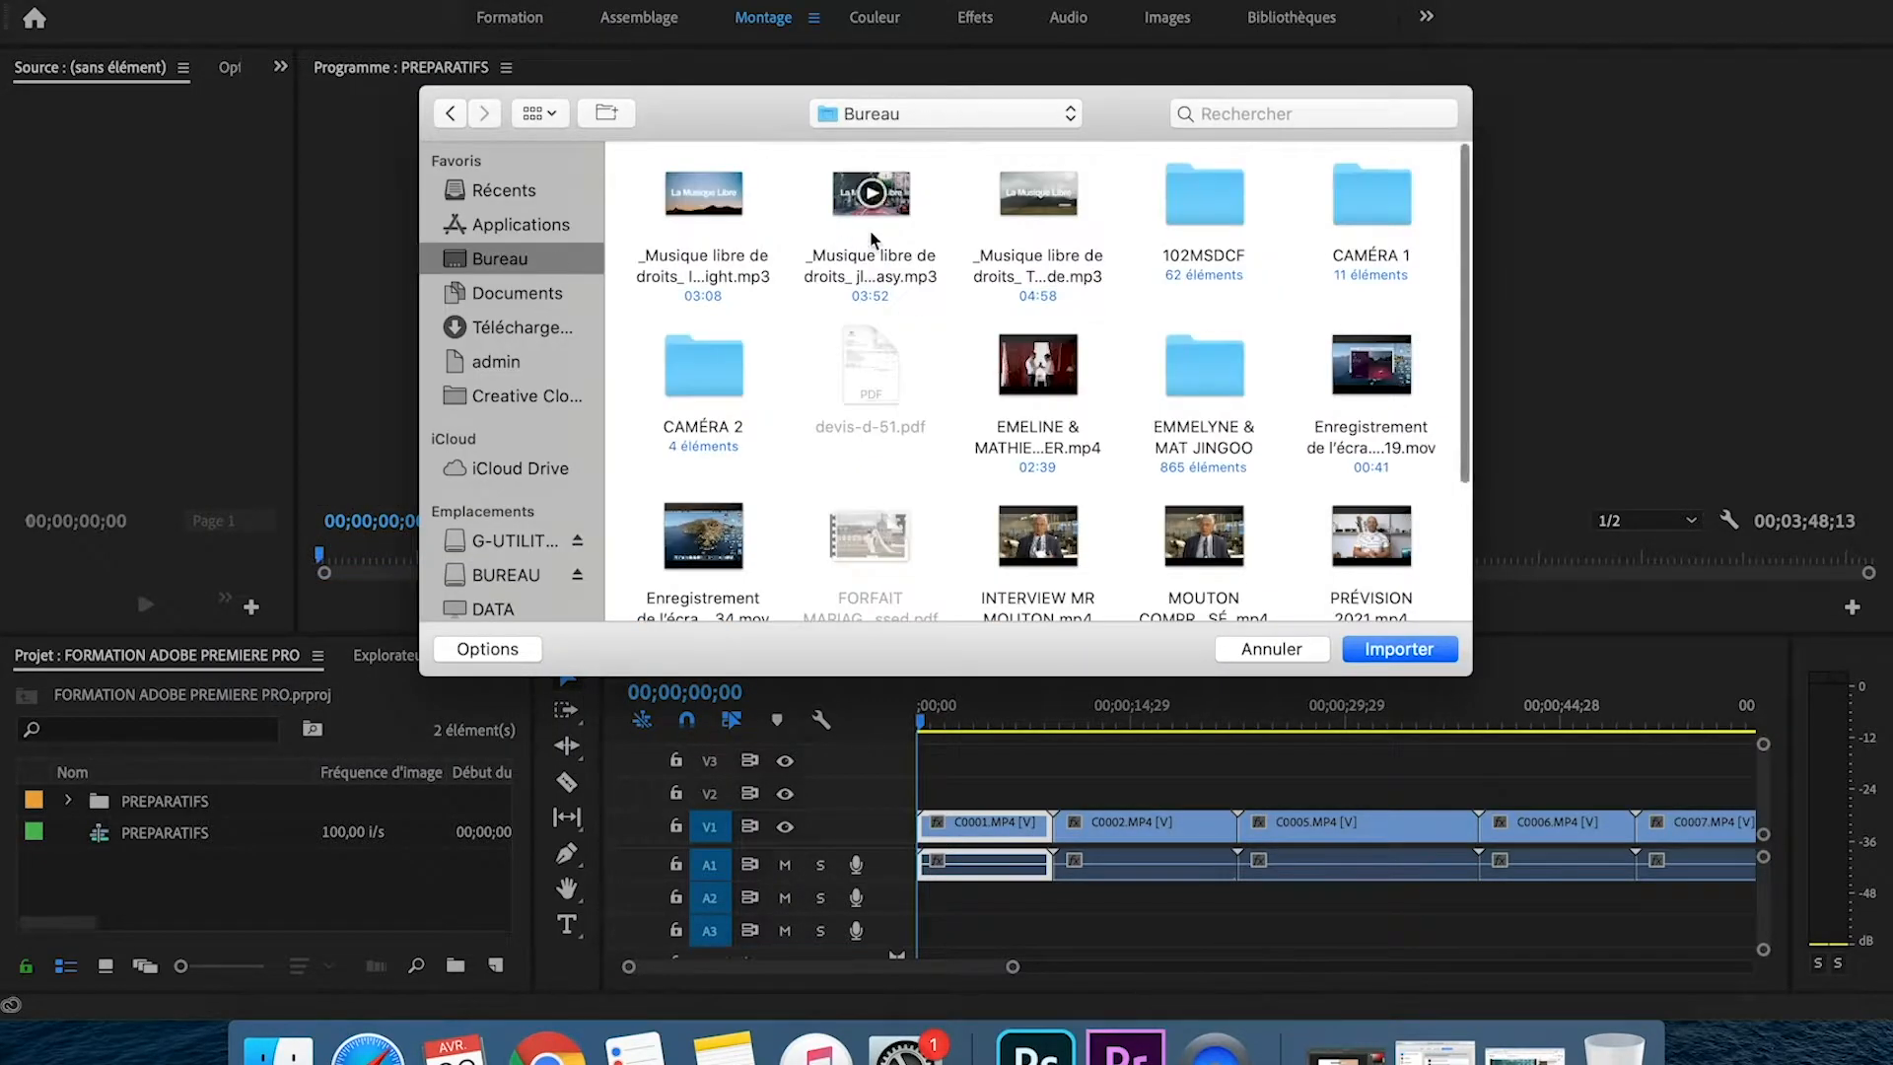
pyautogui.click(1048, 223)
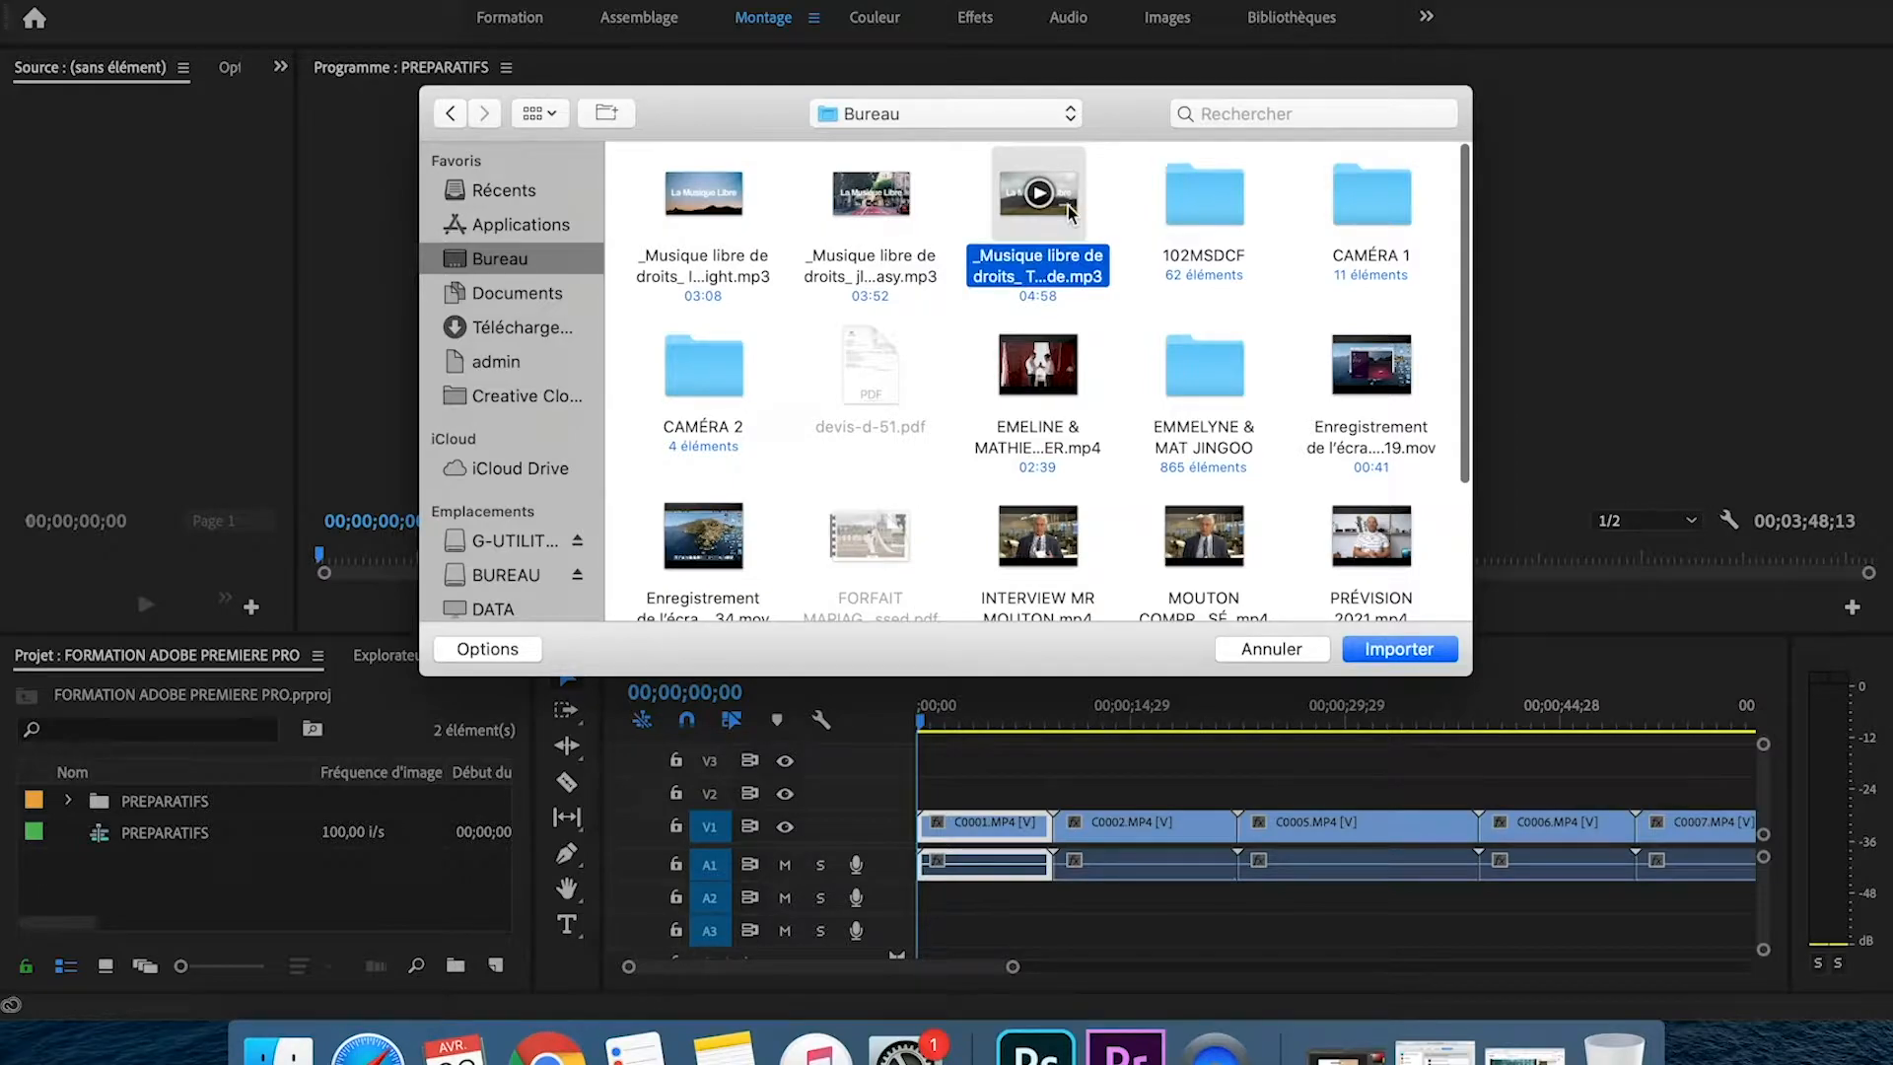
pyautogui.click(1410, 655)
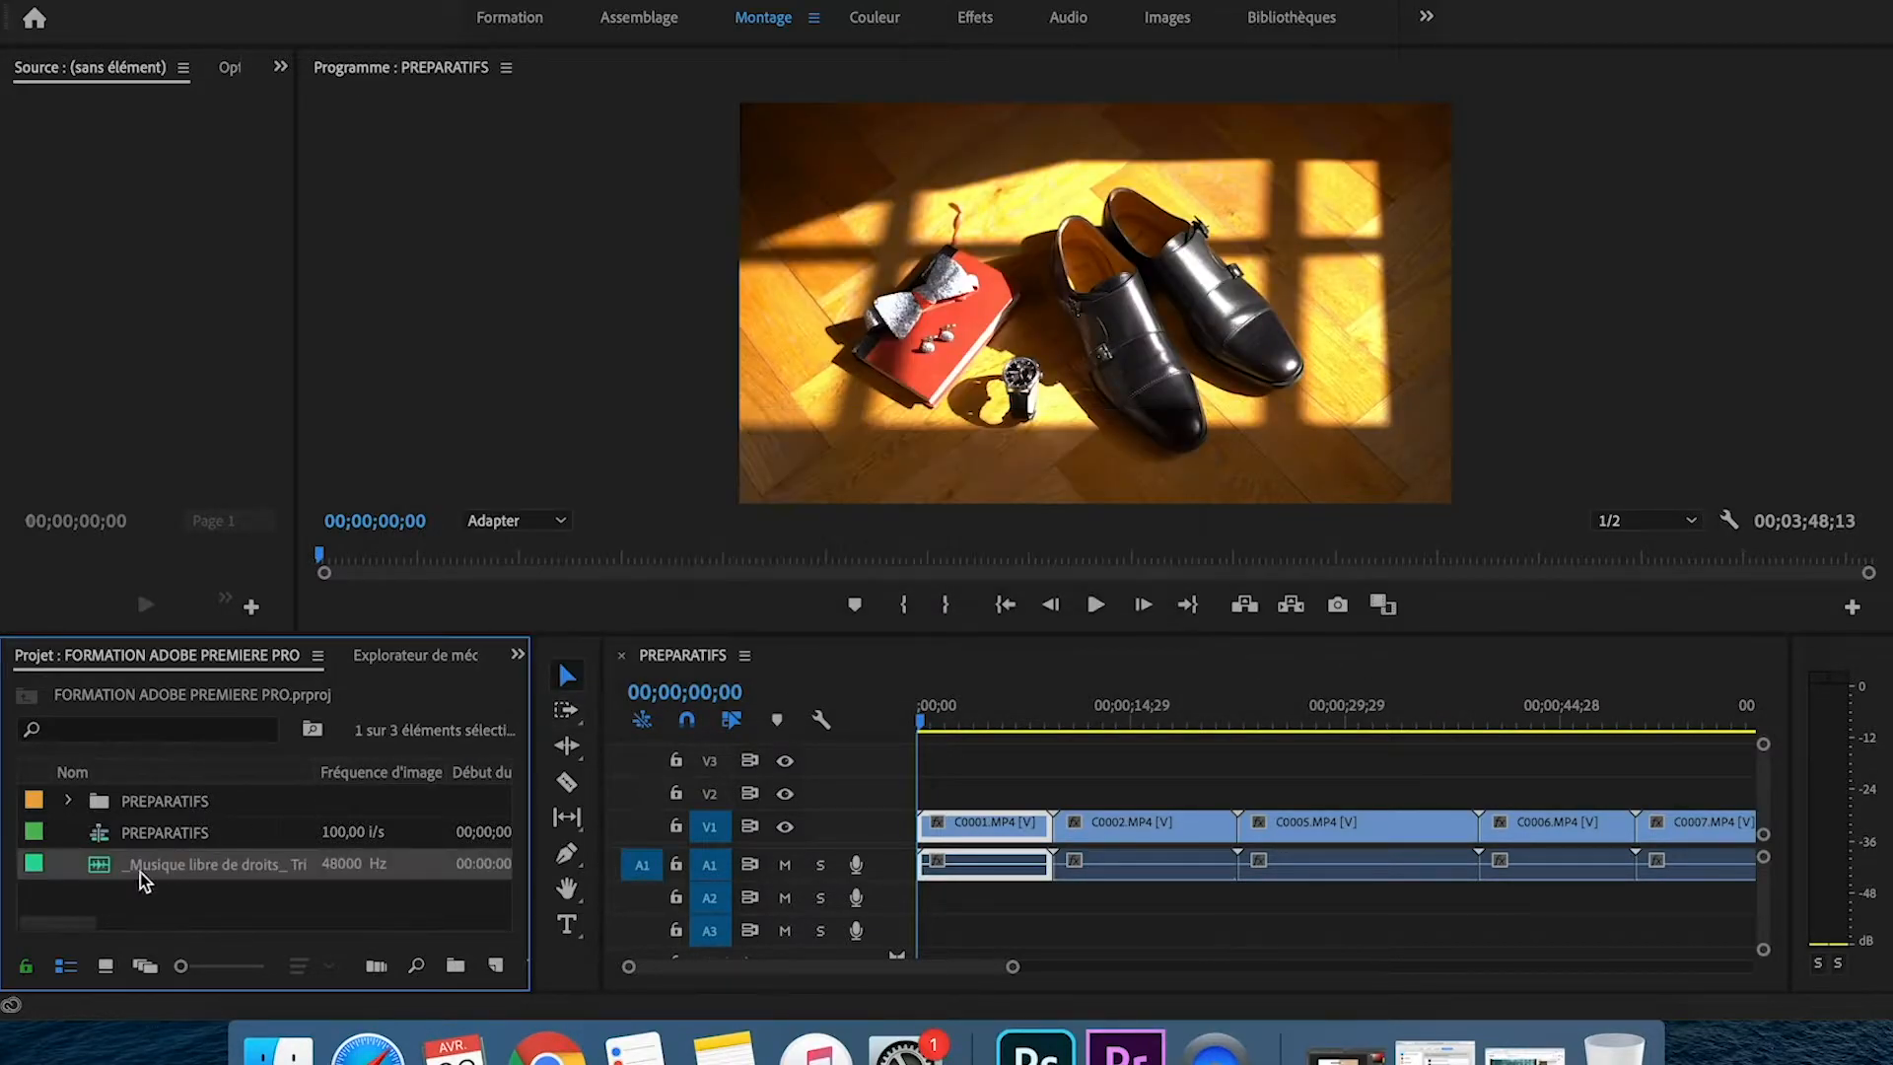
pyautogui.moveTo(152, 868); pyautogui.dragTo(931, 897)
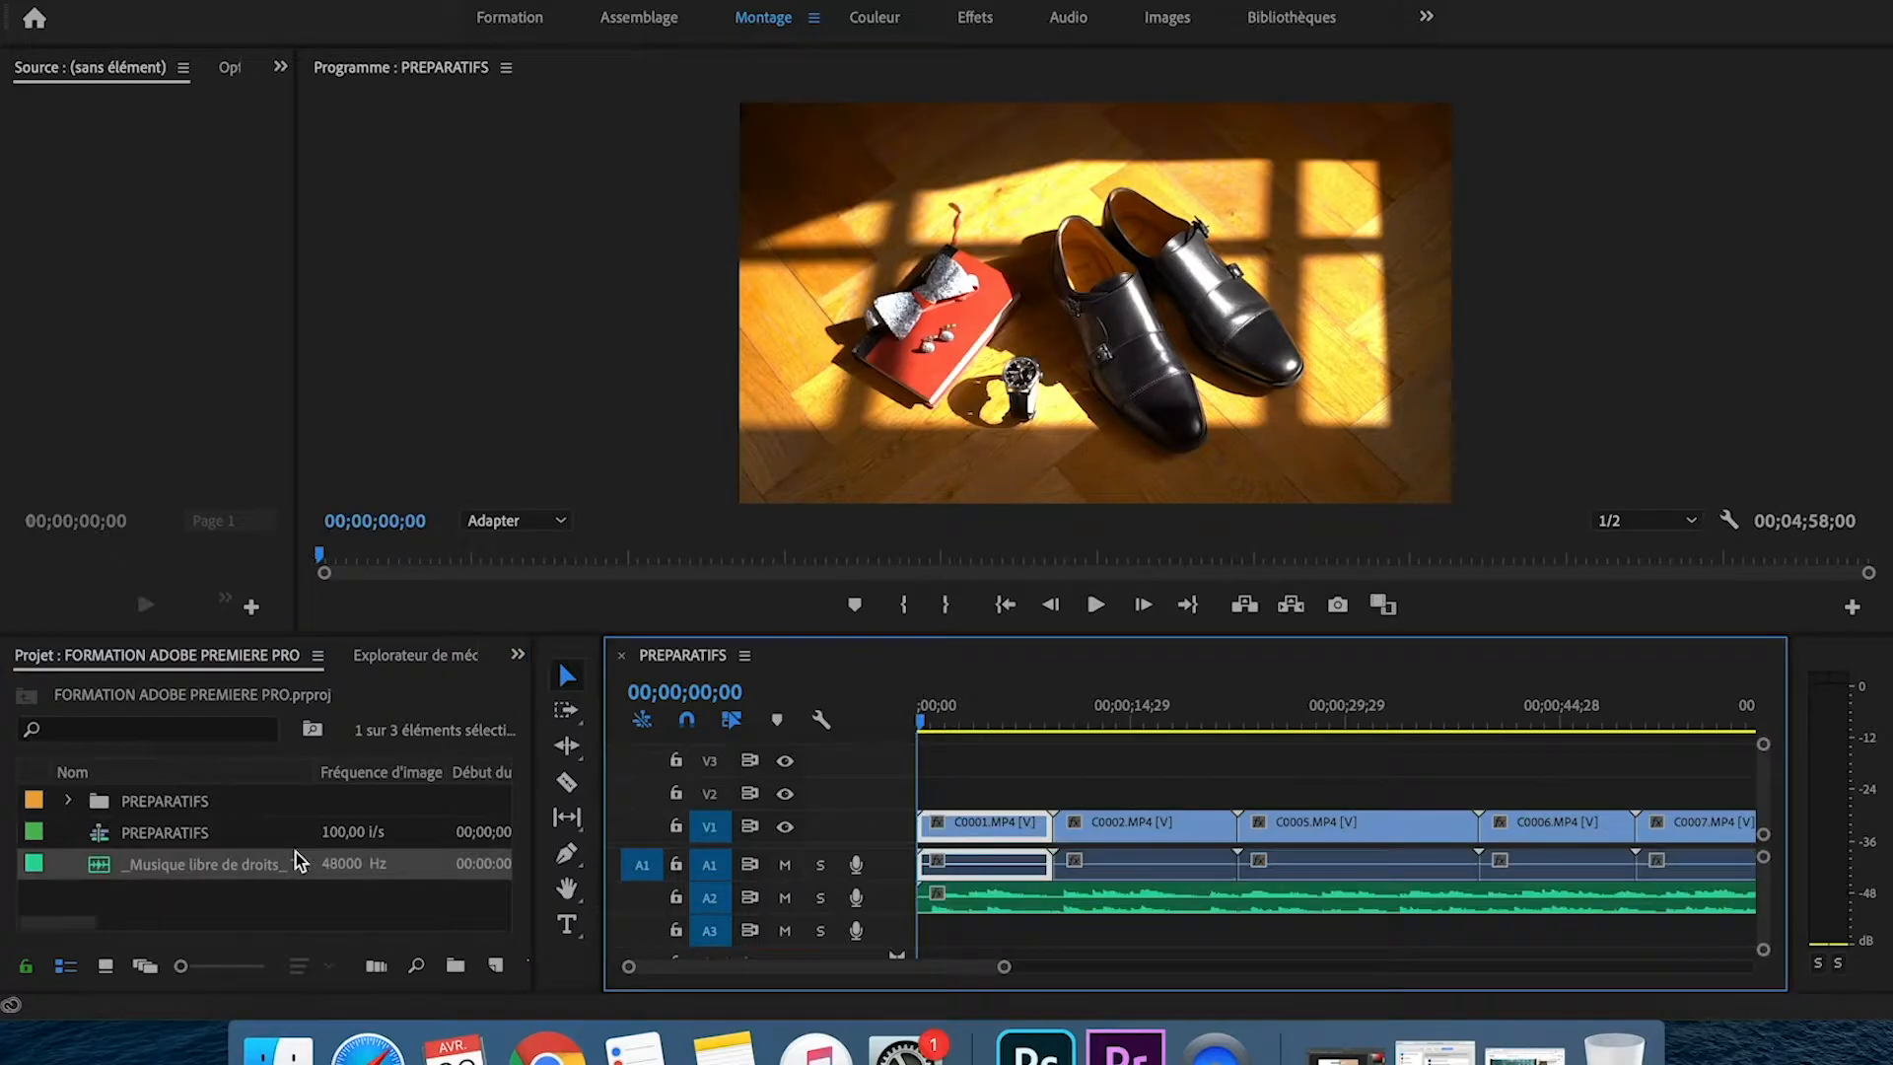
# - Import the 03:52 "Musique libre de droits" MP3 with the PREPARATIFS bin selected, and expand the bin
pyautogui.click(146, 802)
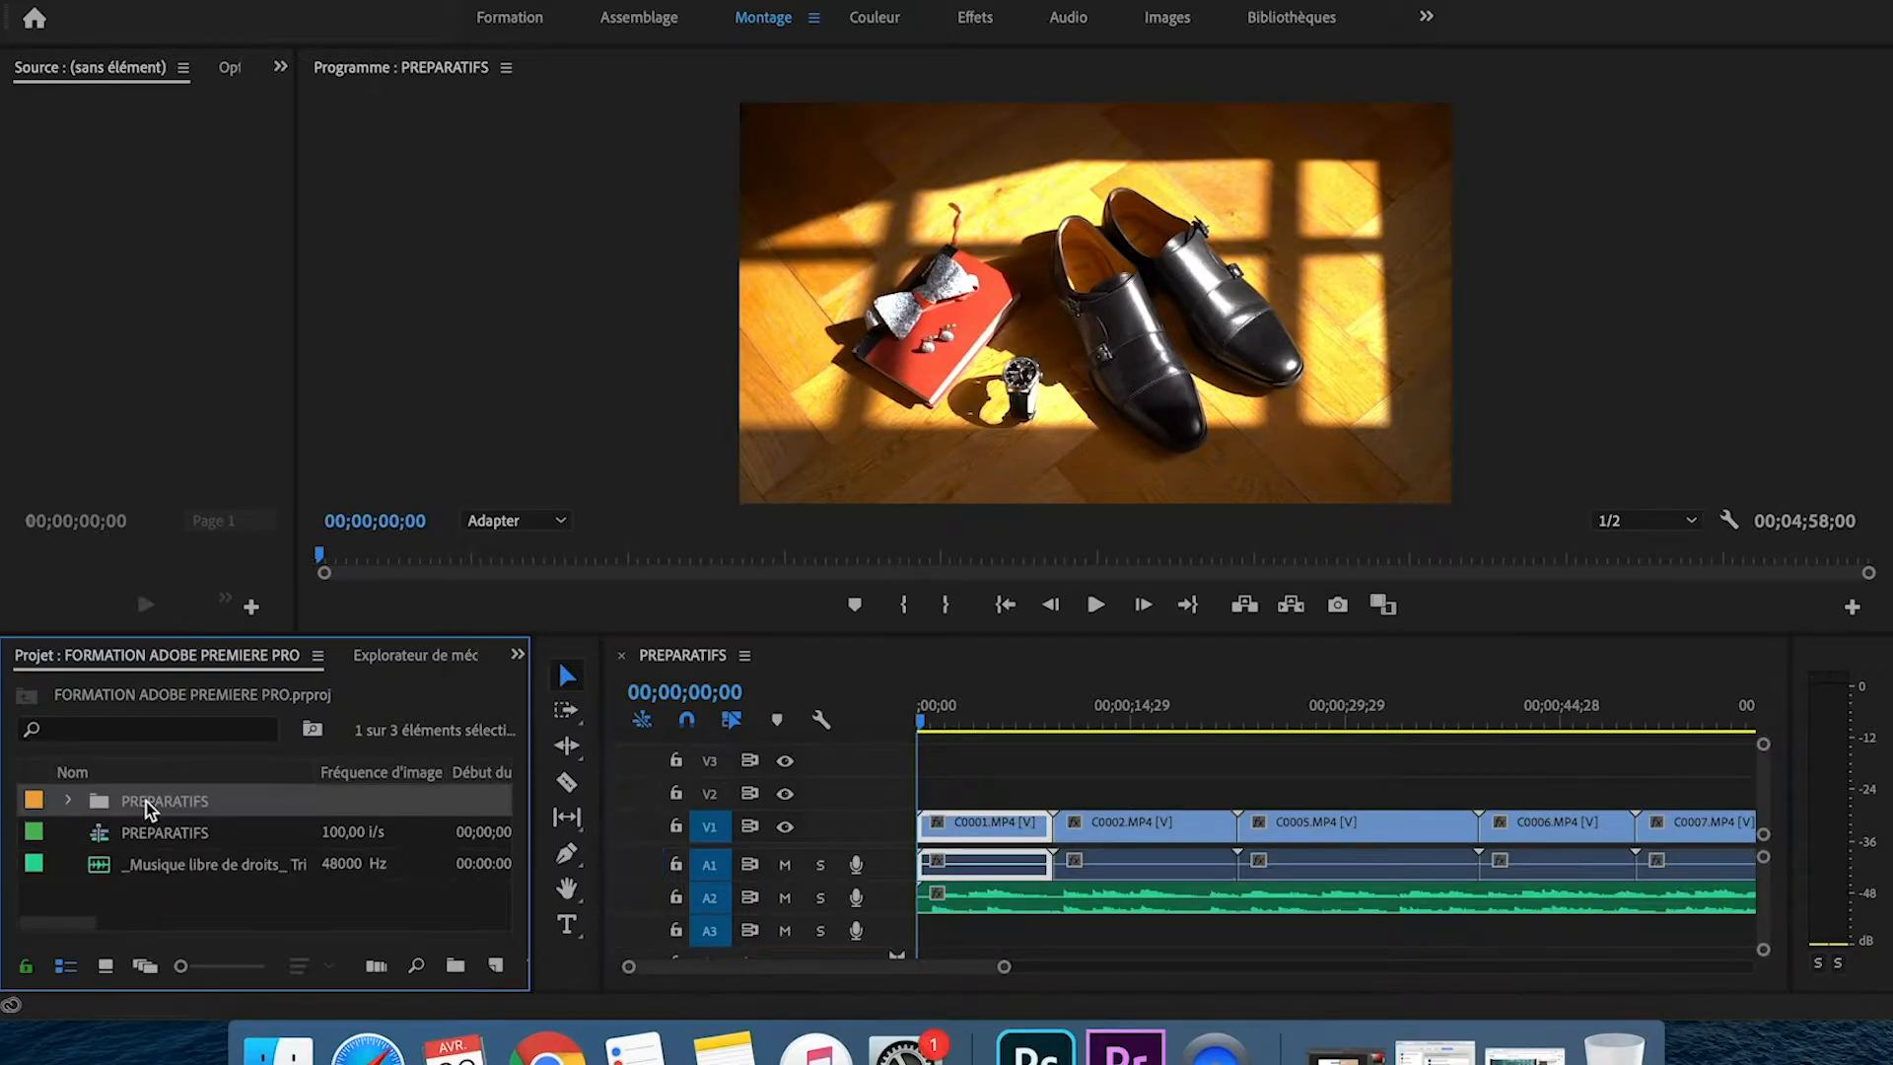
pyautogui.click(140, 877)
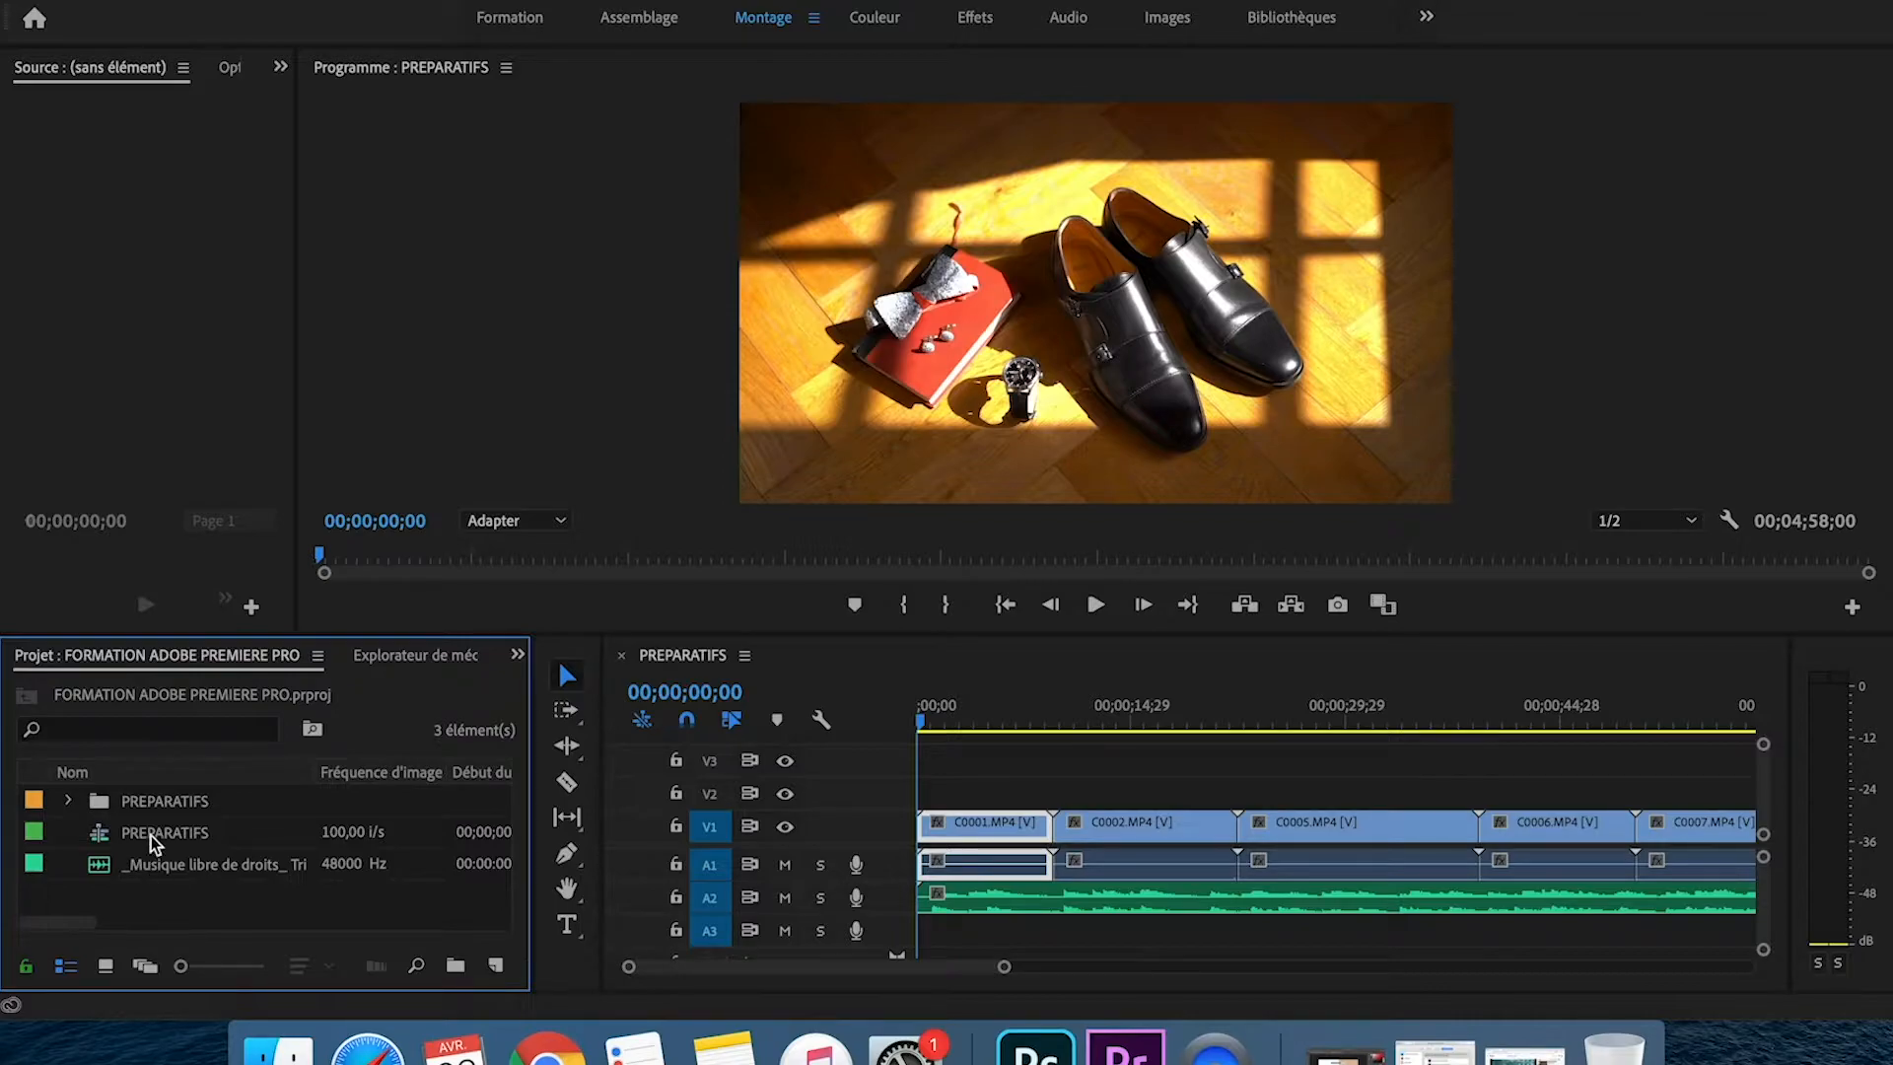
pyautogui.click(146, 805)
pyautogui.click(270, 8)
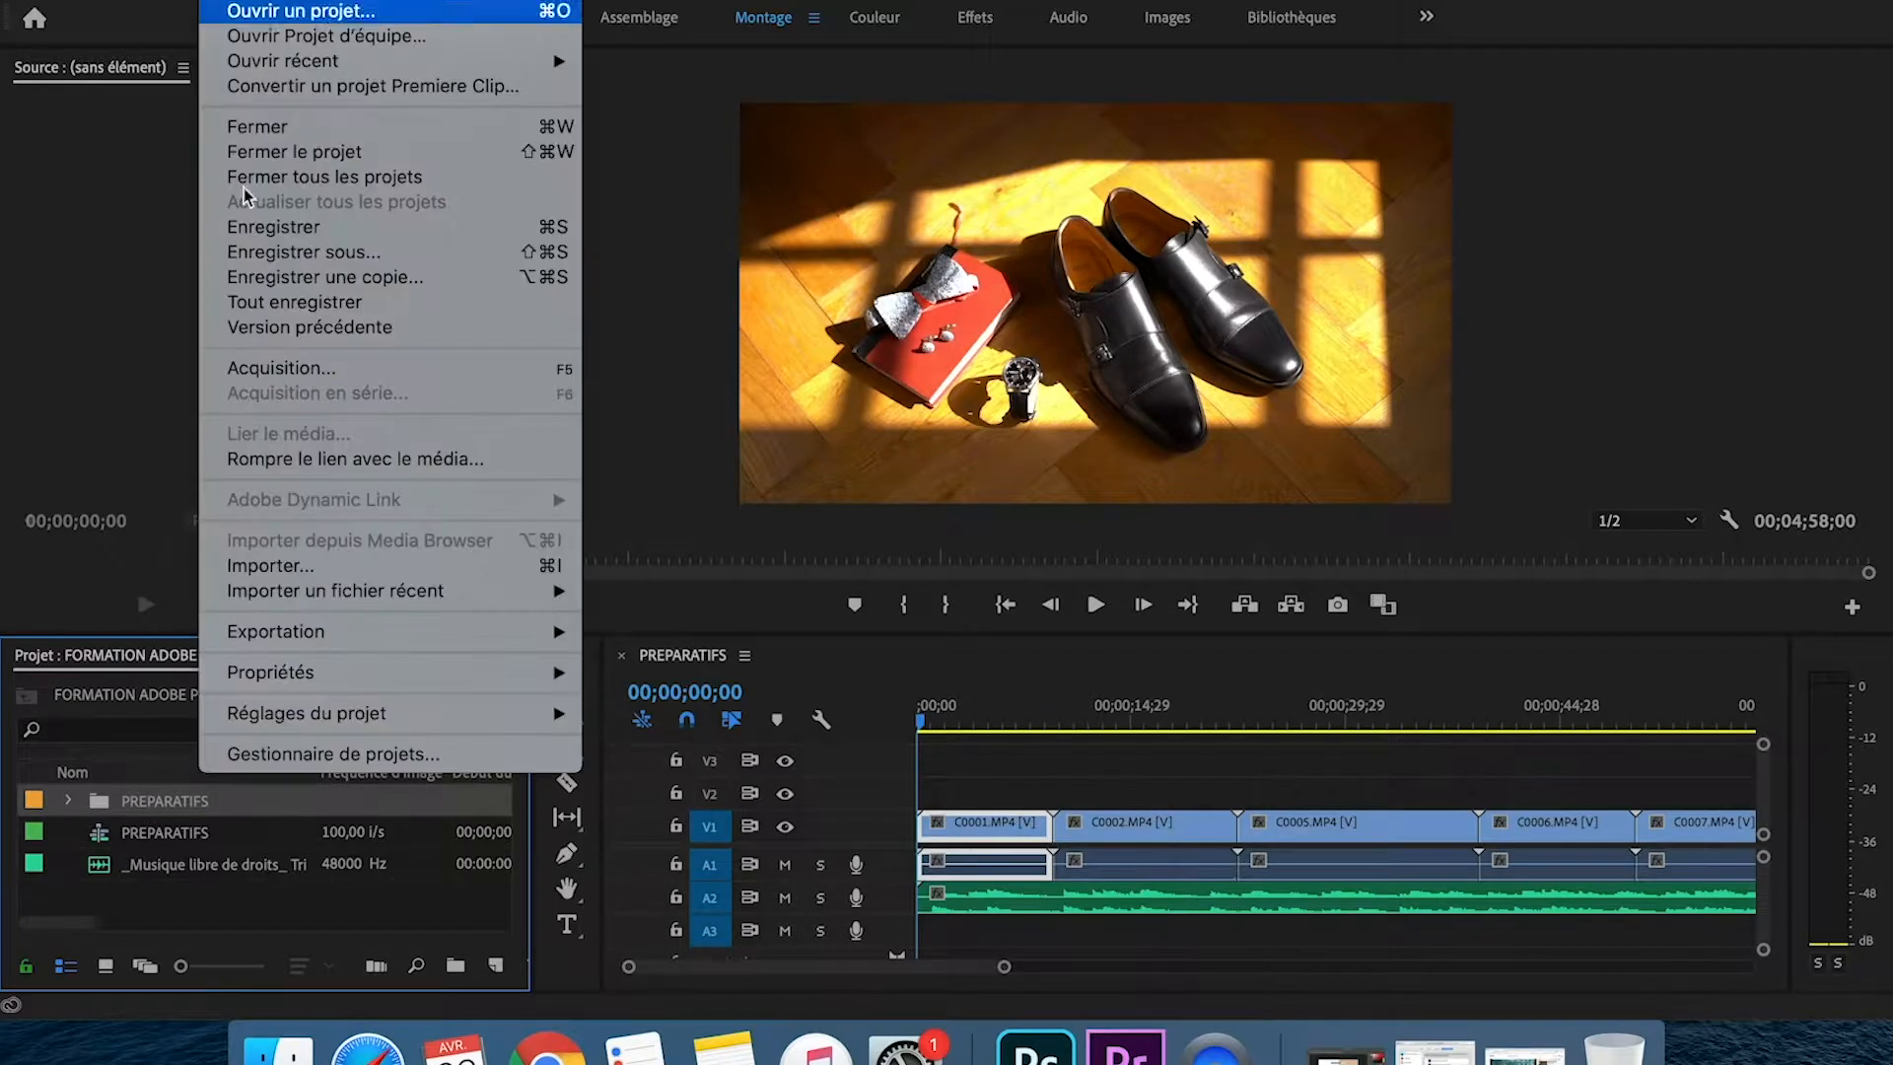
pyautogui.click(270, 566)
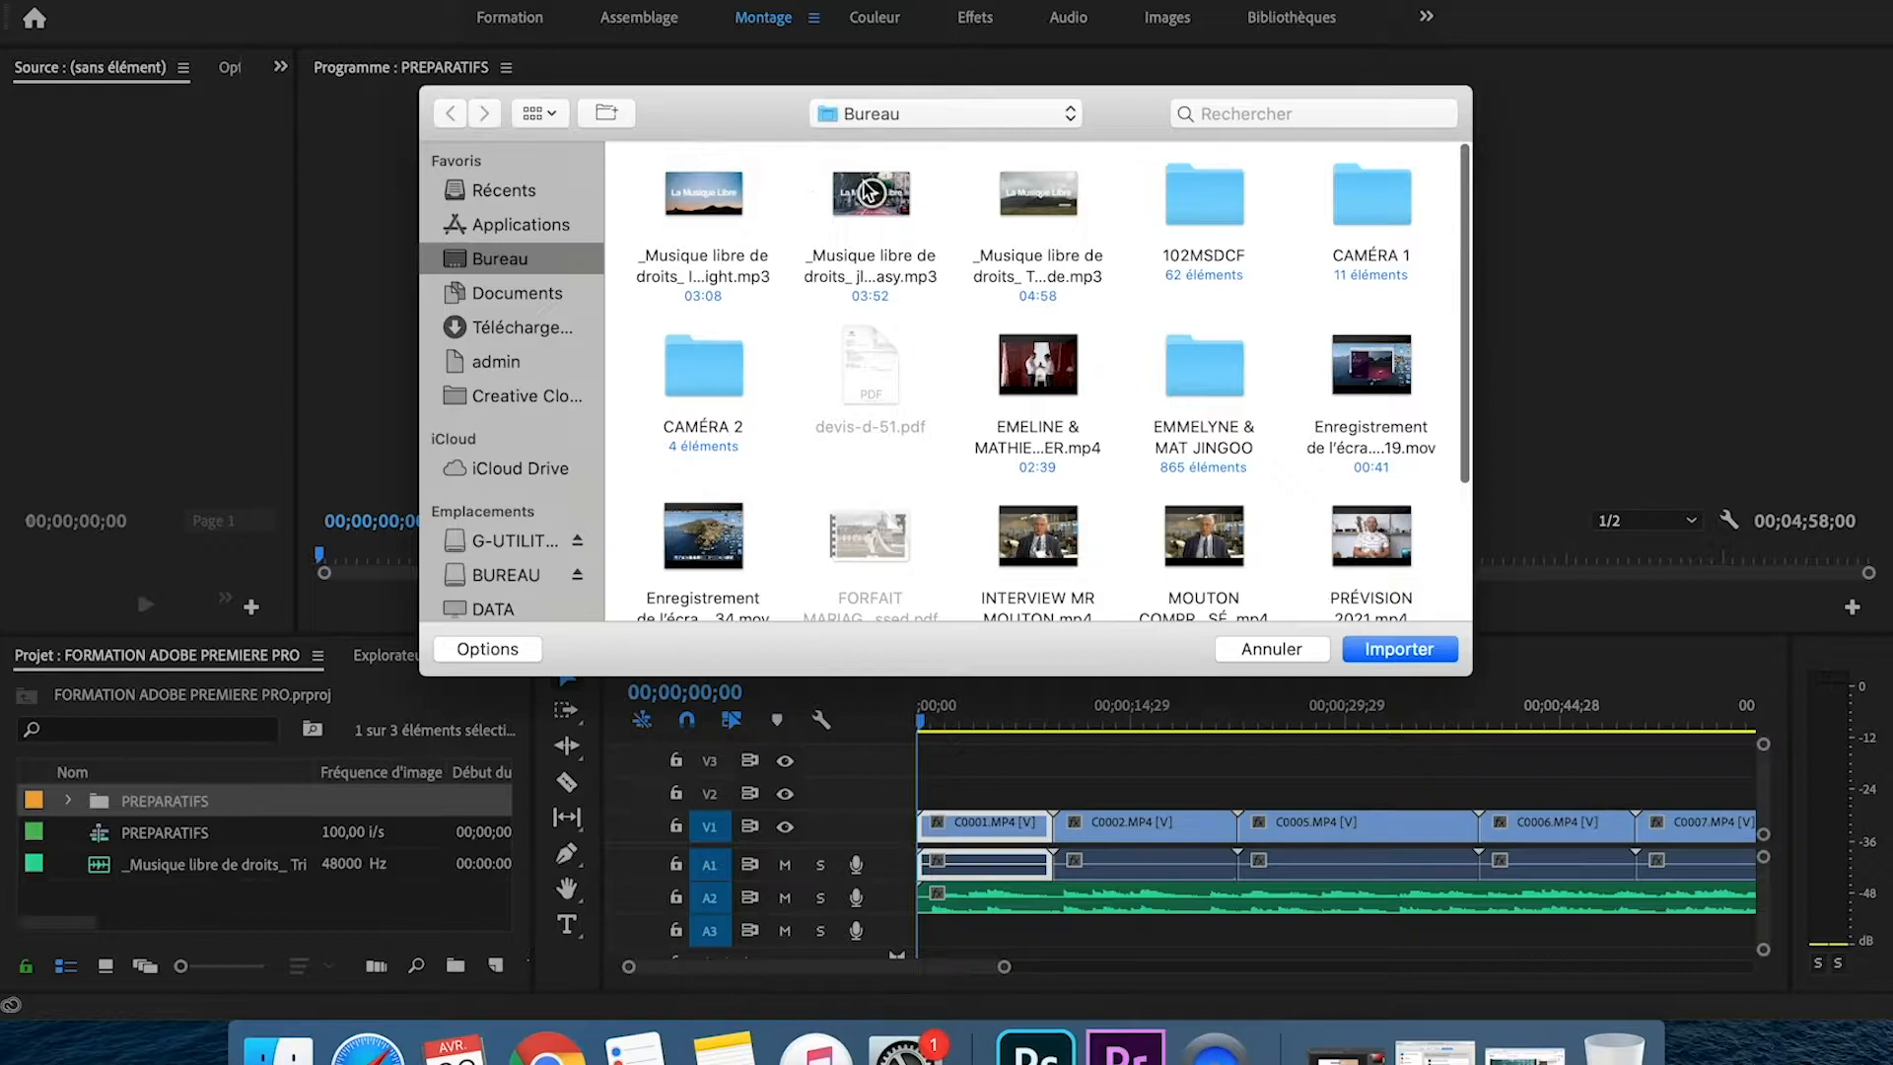
pyautogui.click(902, 204)
pyautogui.click(1398, 649)
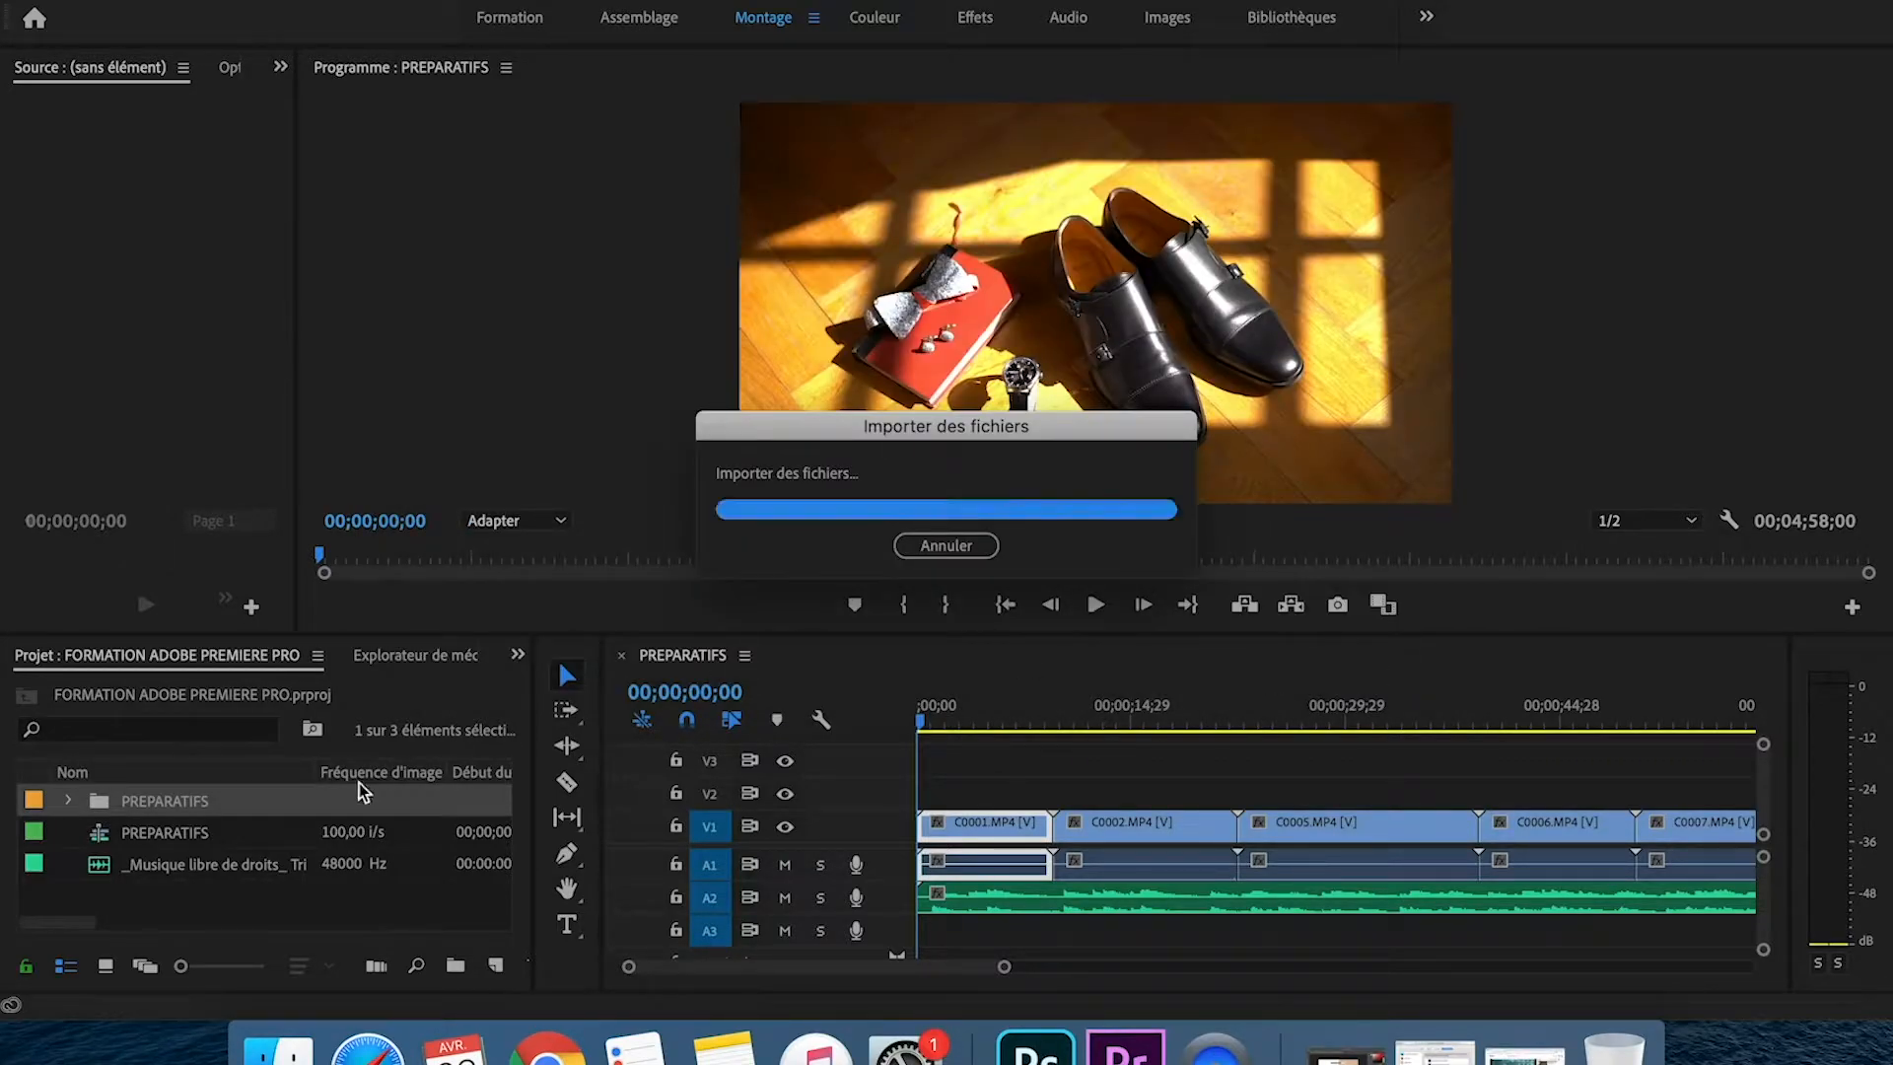
pyautogui.click(68, 801)
pyautogui.scroll(-5, 122, 843)
pyautogui.scroll(-3, 122, 846)
pyautogui.scroll(8, 148, 836)
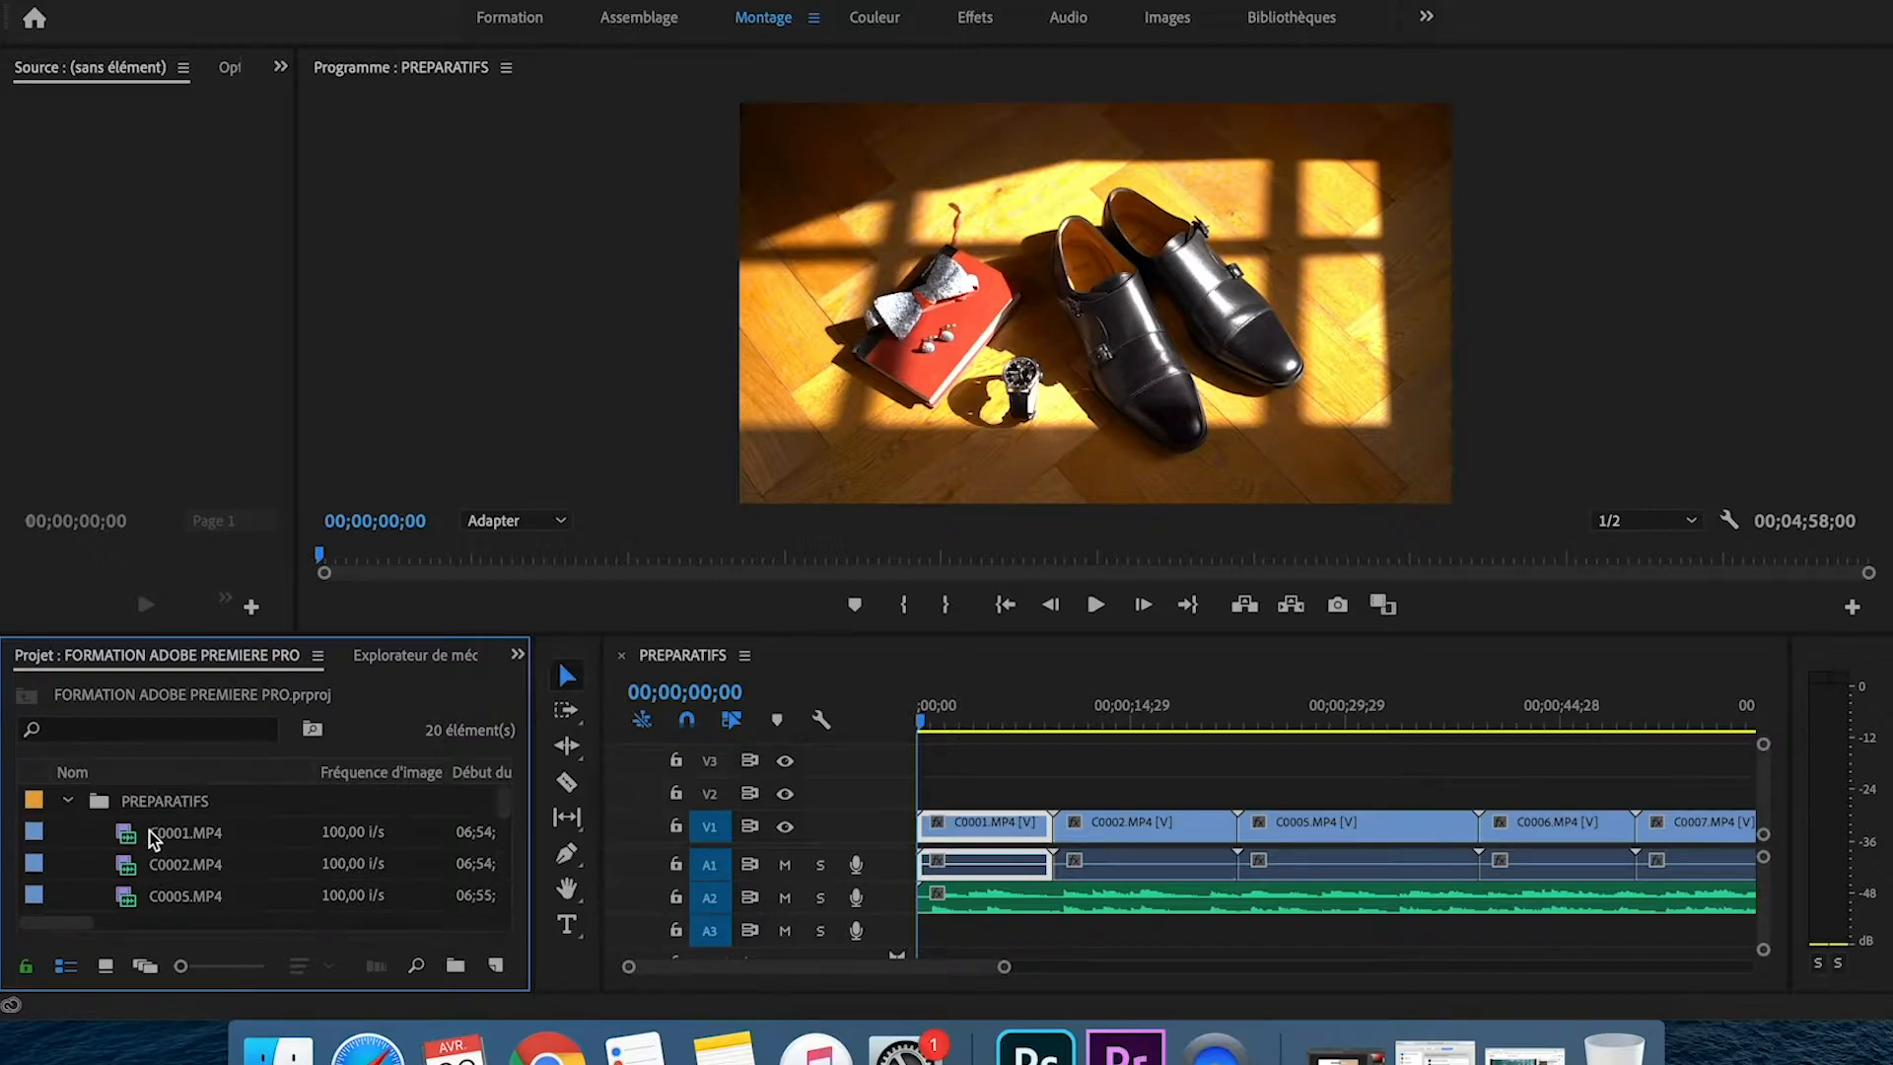
# - Collapse the PREPARATIFS bin in the project and leave nothing selected
pyautogui.click(69, 800)
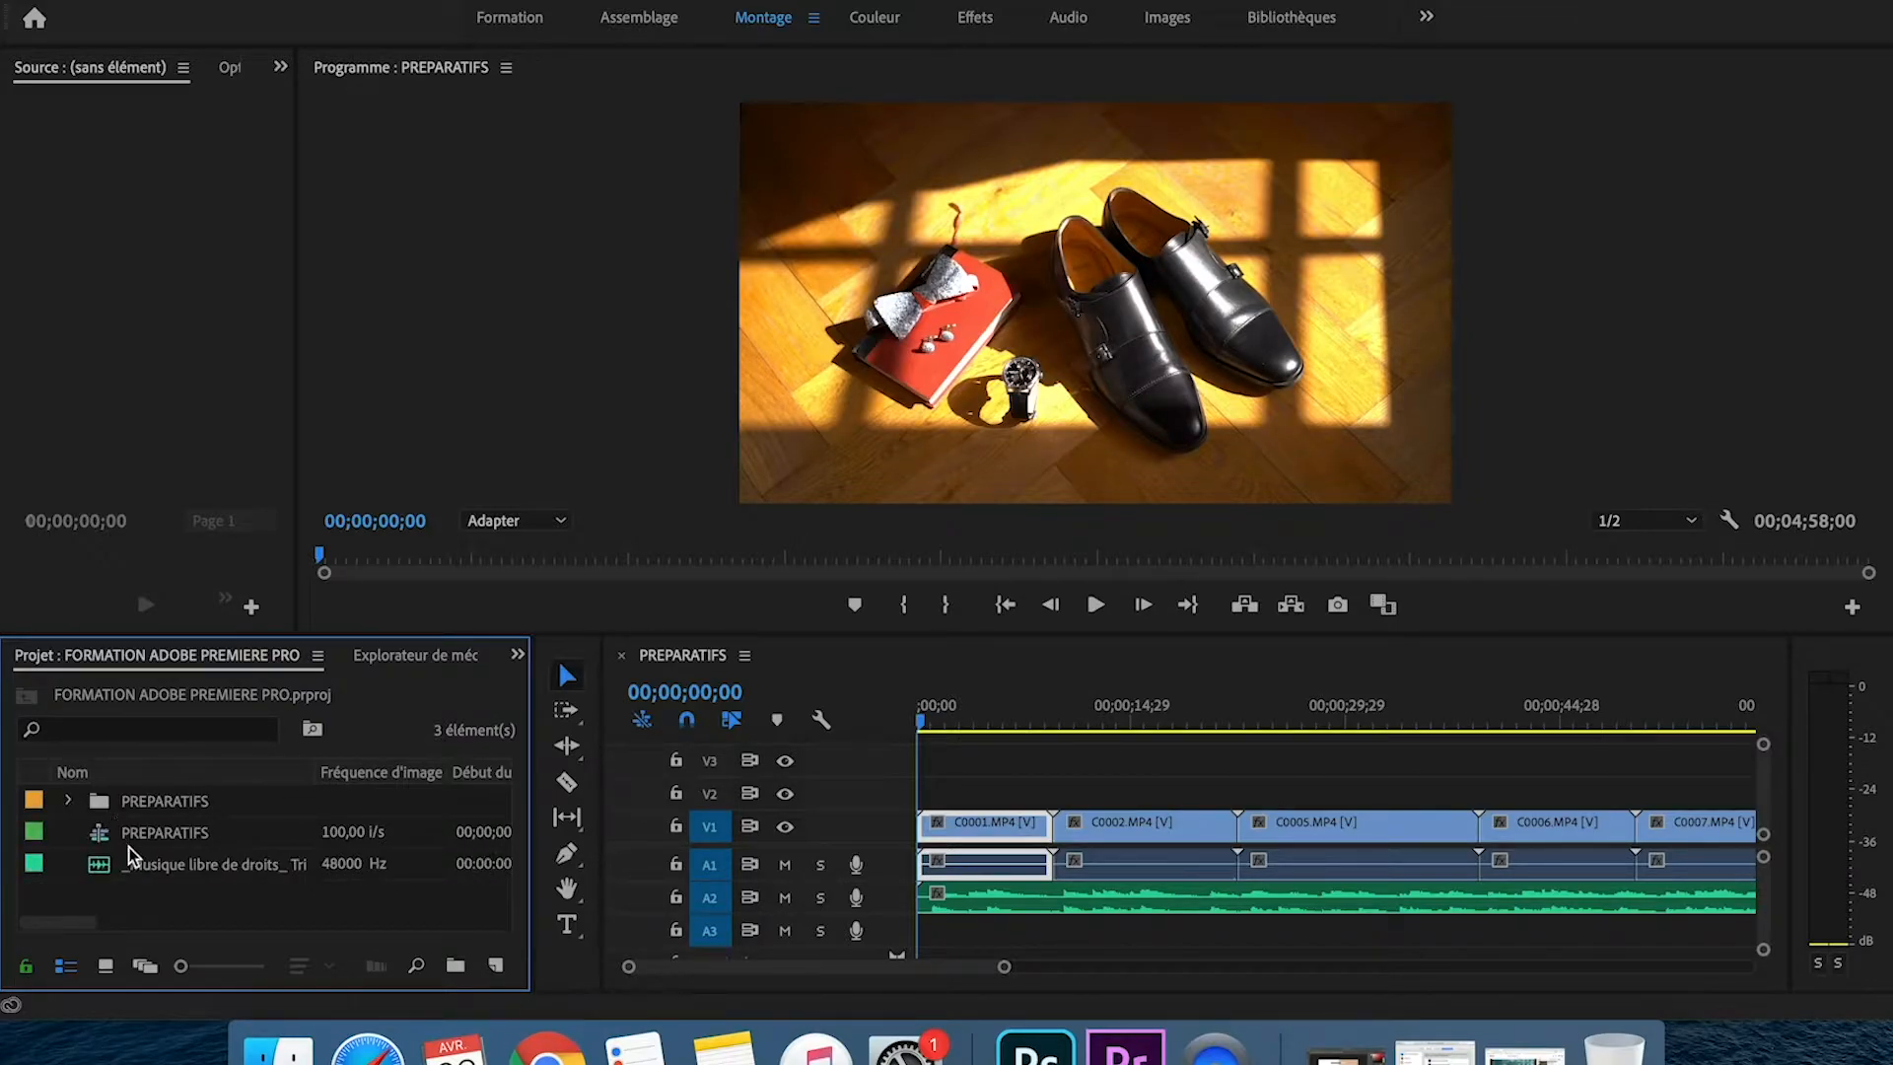
pyautogui.click(122, 800)
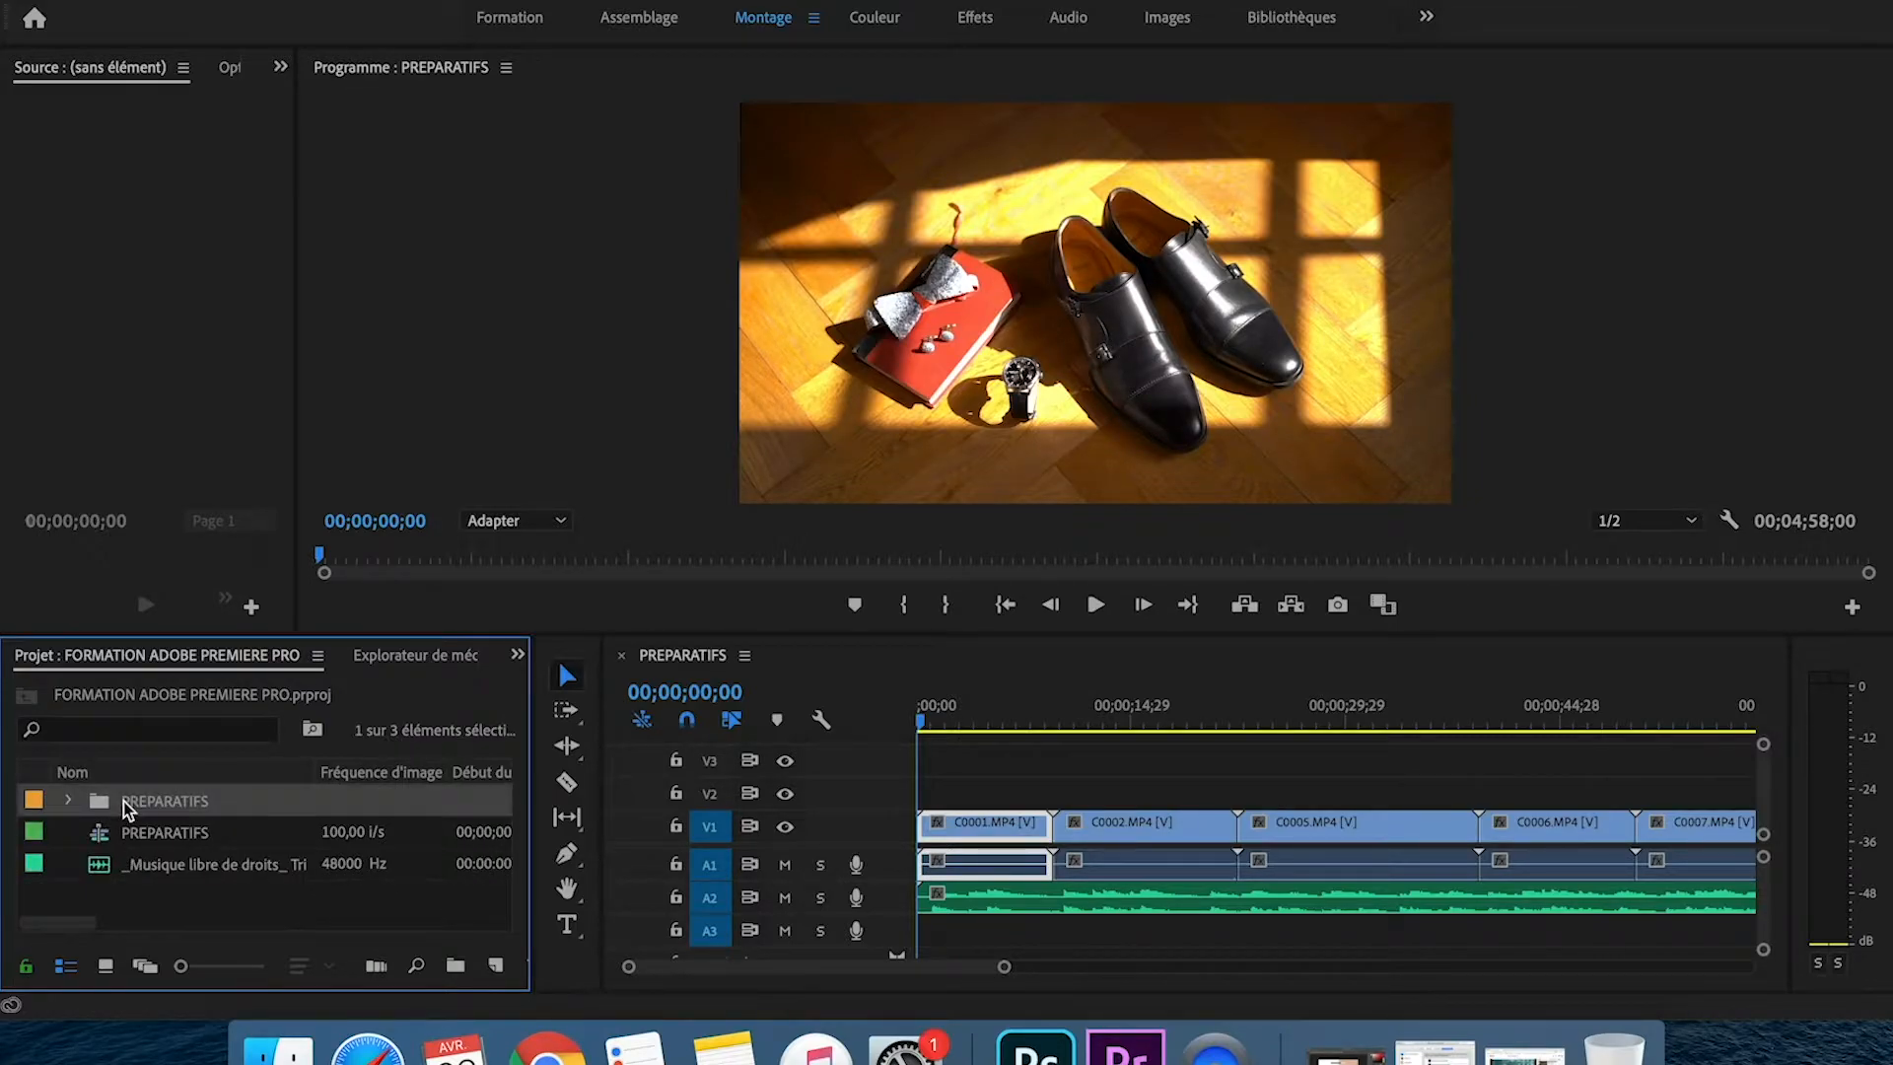
pyautogui.click(156, 896)
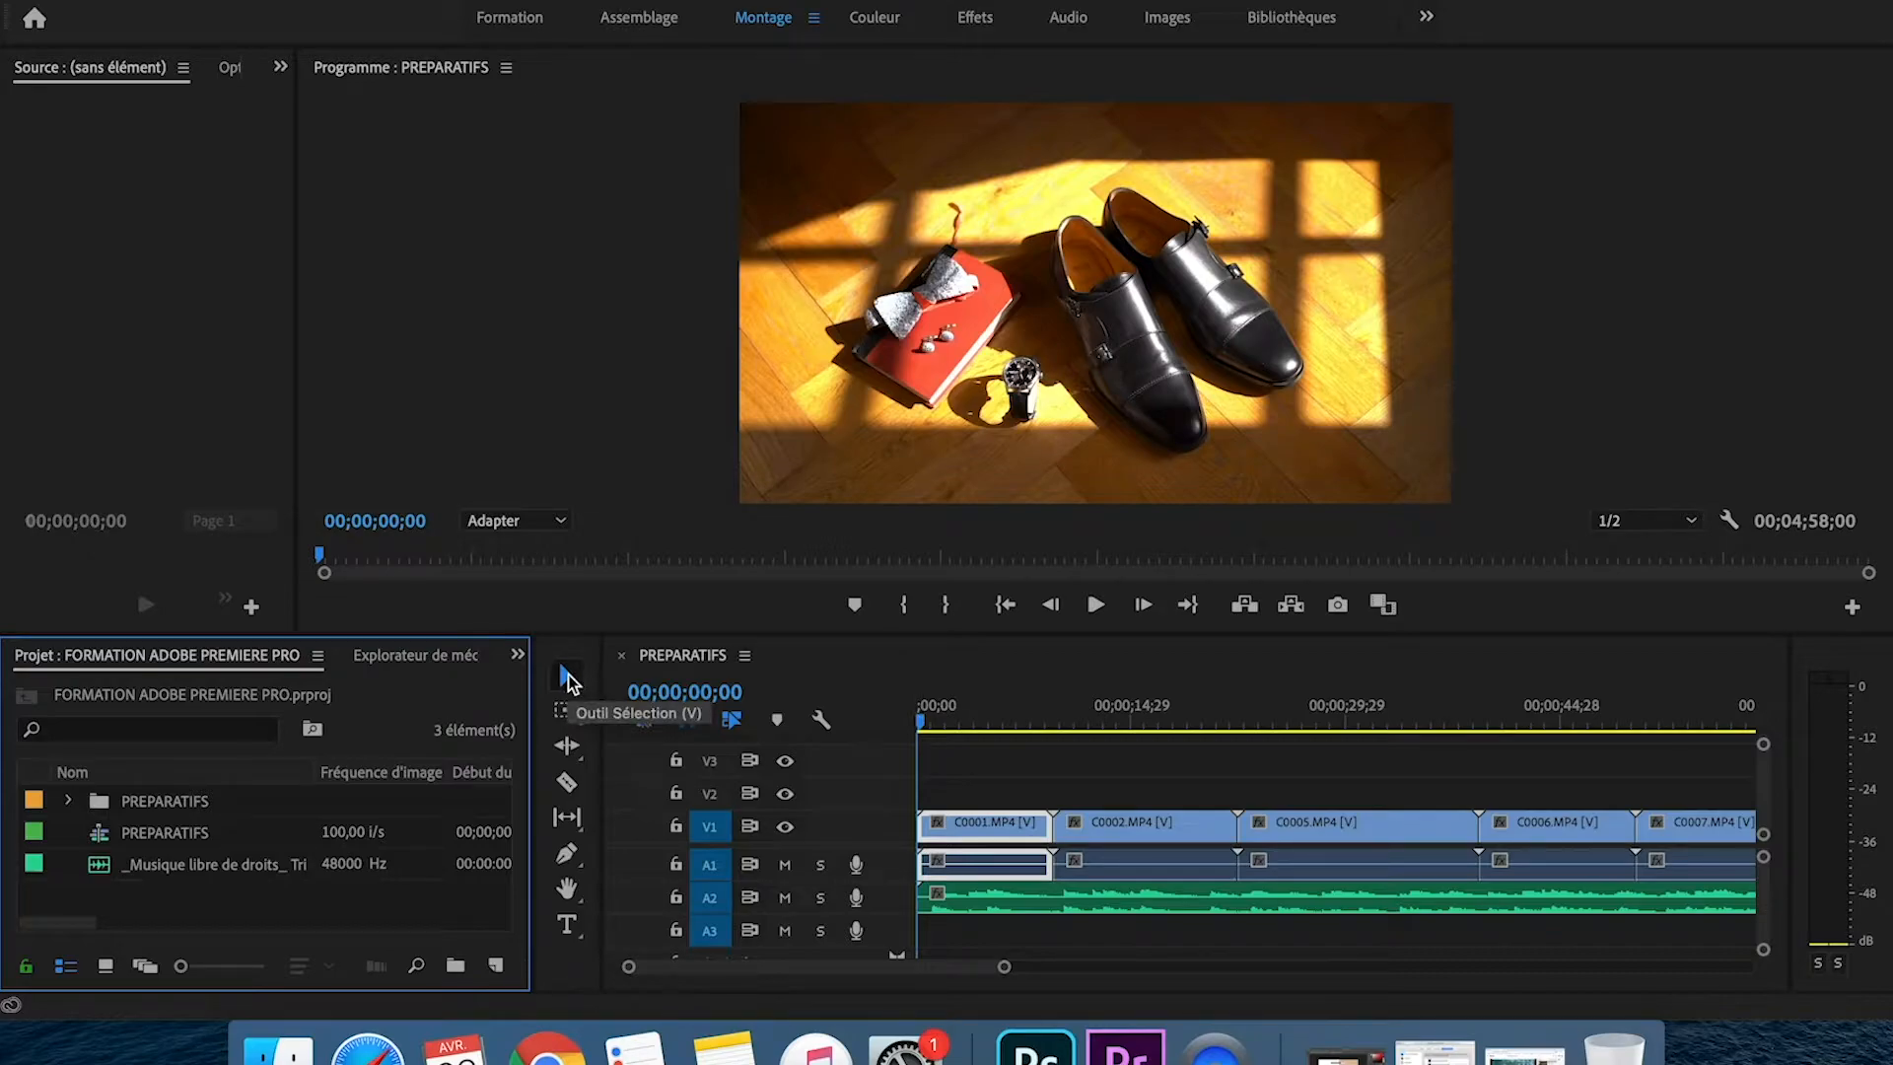
# - Trim the start of clip C0001 slightly and shorten its end to 00;00;07;02
pyautogui.moveTo(932, 816)
pyautogui.mouseDown()
pyautogui.moveTo(1003, 817)
pyautogui.moveTo(936, 816)
pyautogui.mouseUp()
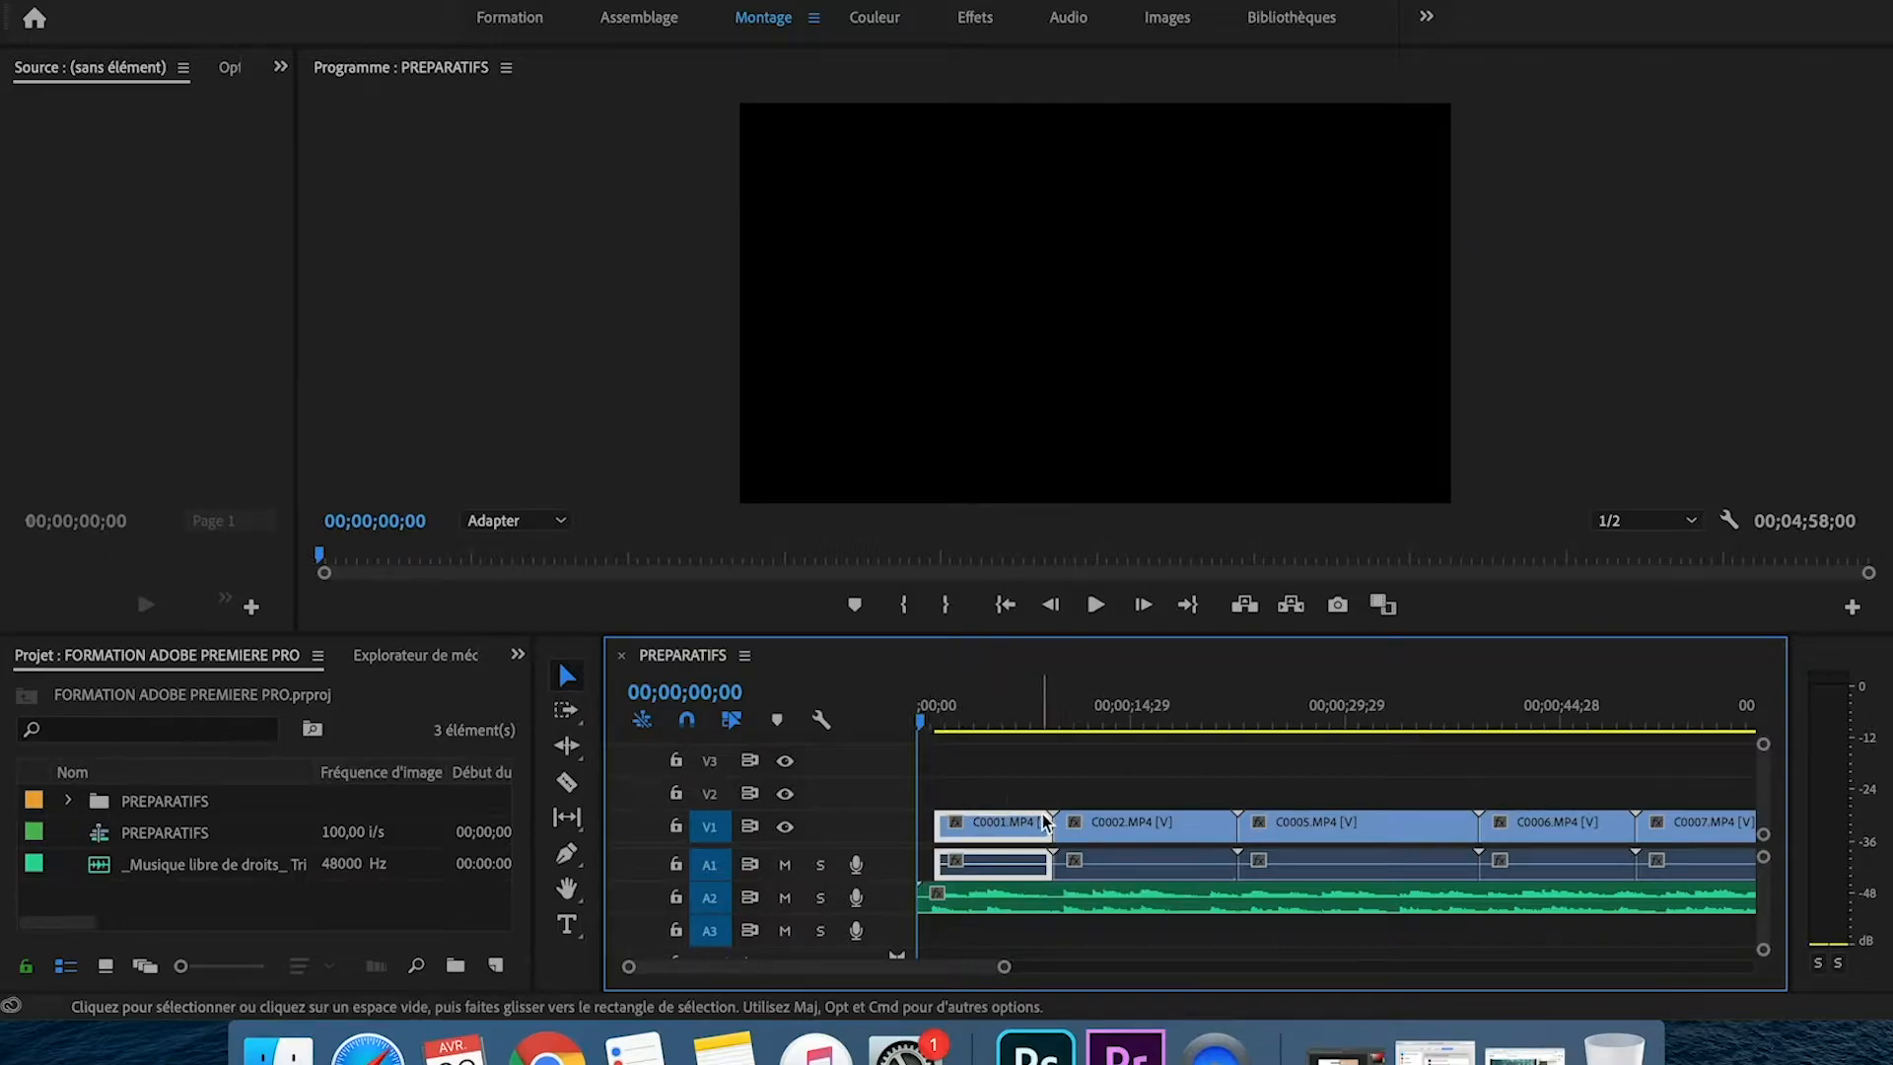
pyautogui.moveTo(956, 732); pyautogui.dragTo(1020, 710)
pyautogui.moveTo(1050, 822); pyautogui.dragTo(1014, 821)
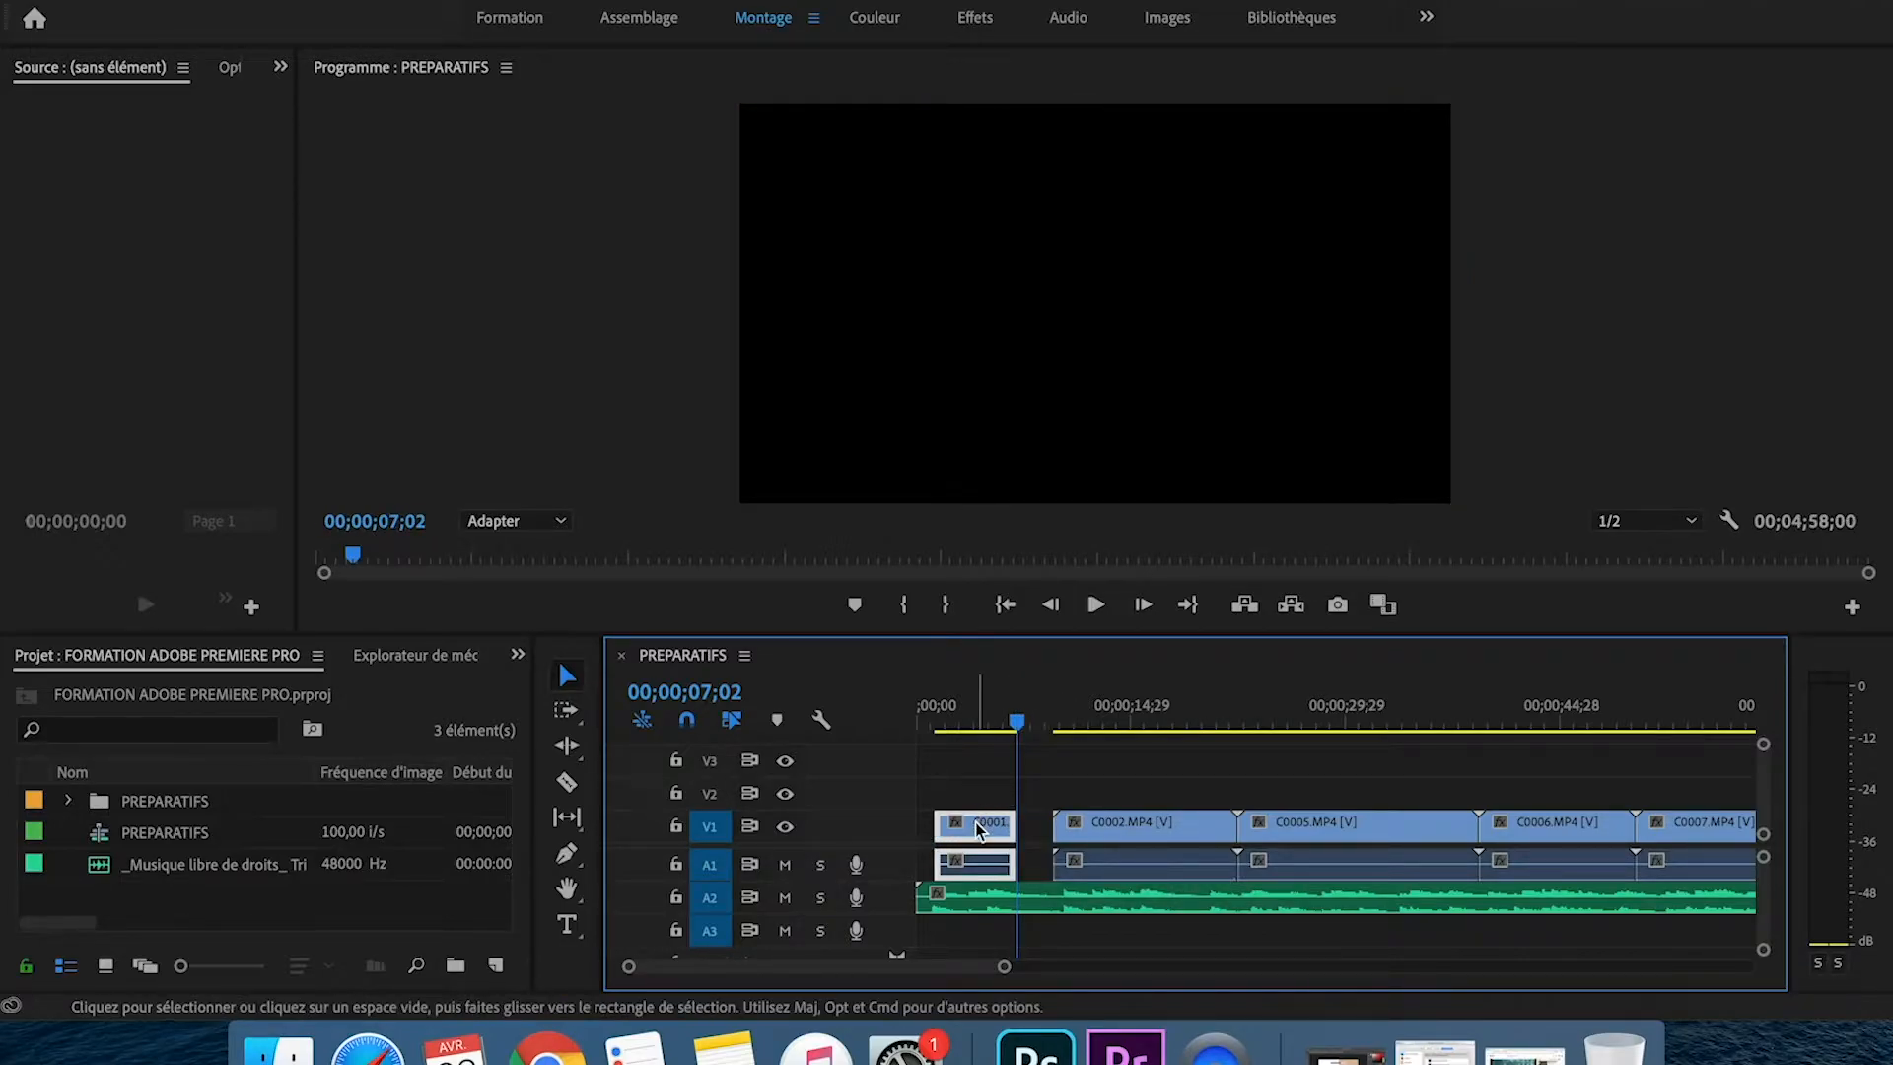
pyautogui.moveTo(1015, 713); pyautogui.dragTo(996, 712)
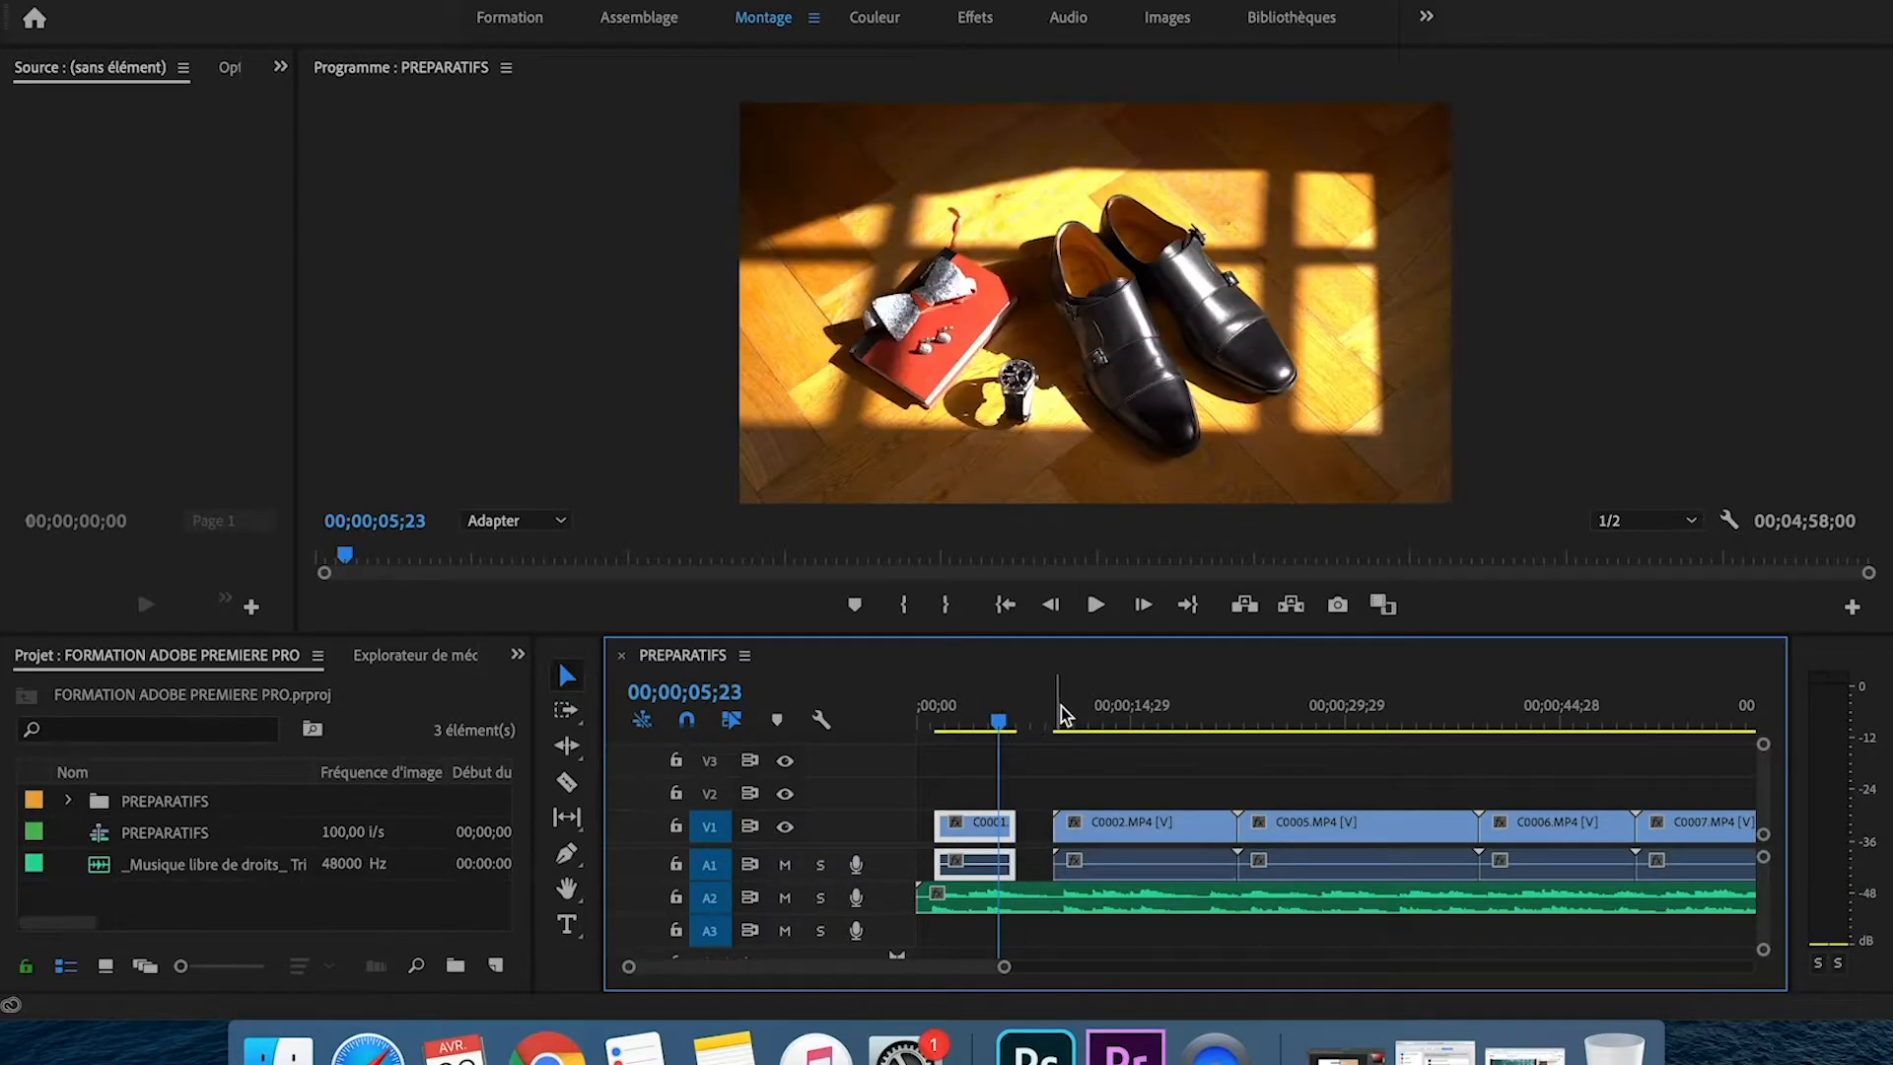
# - Try to close the gap after C0001 by moving C0002, C0005 and C0006 together against it, and undo the move
pyautogui.click(1037, 826)
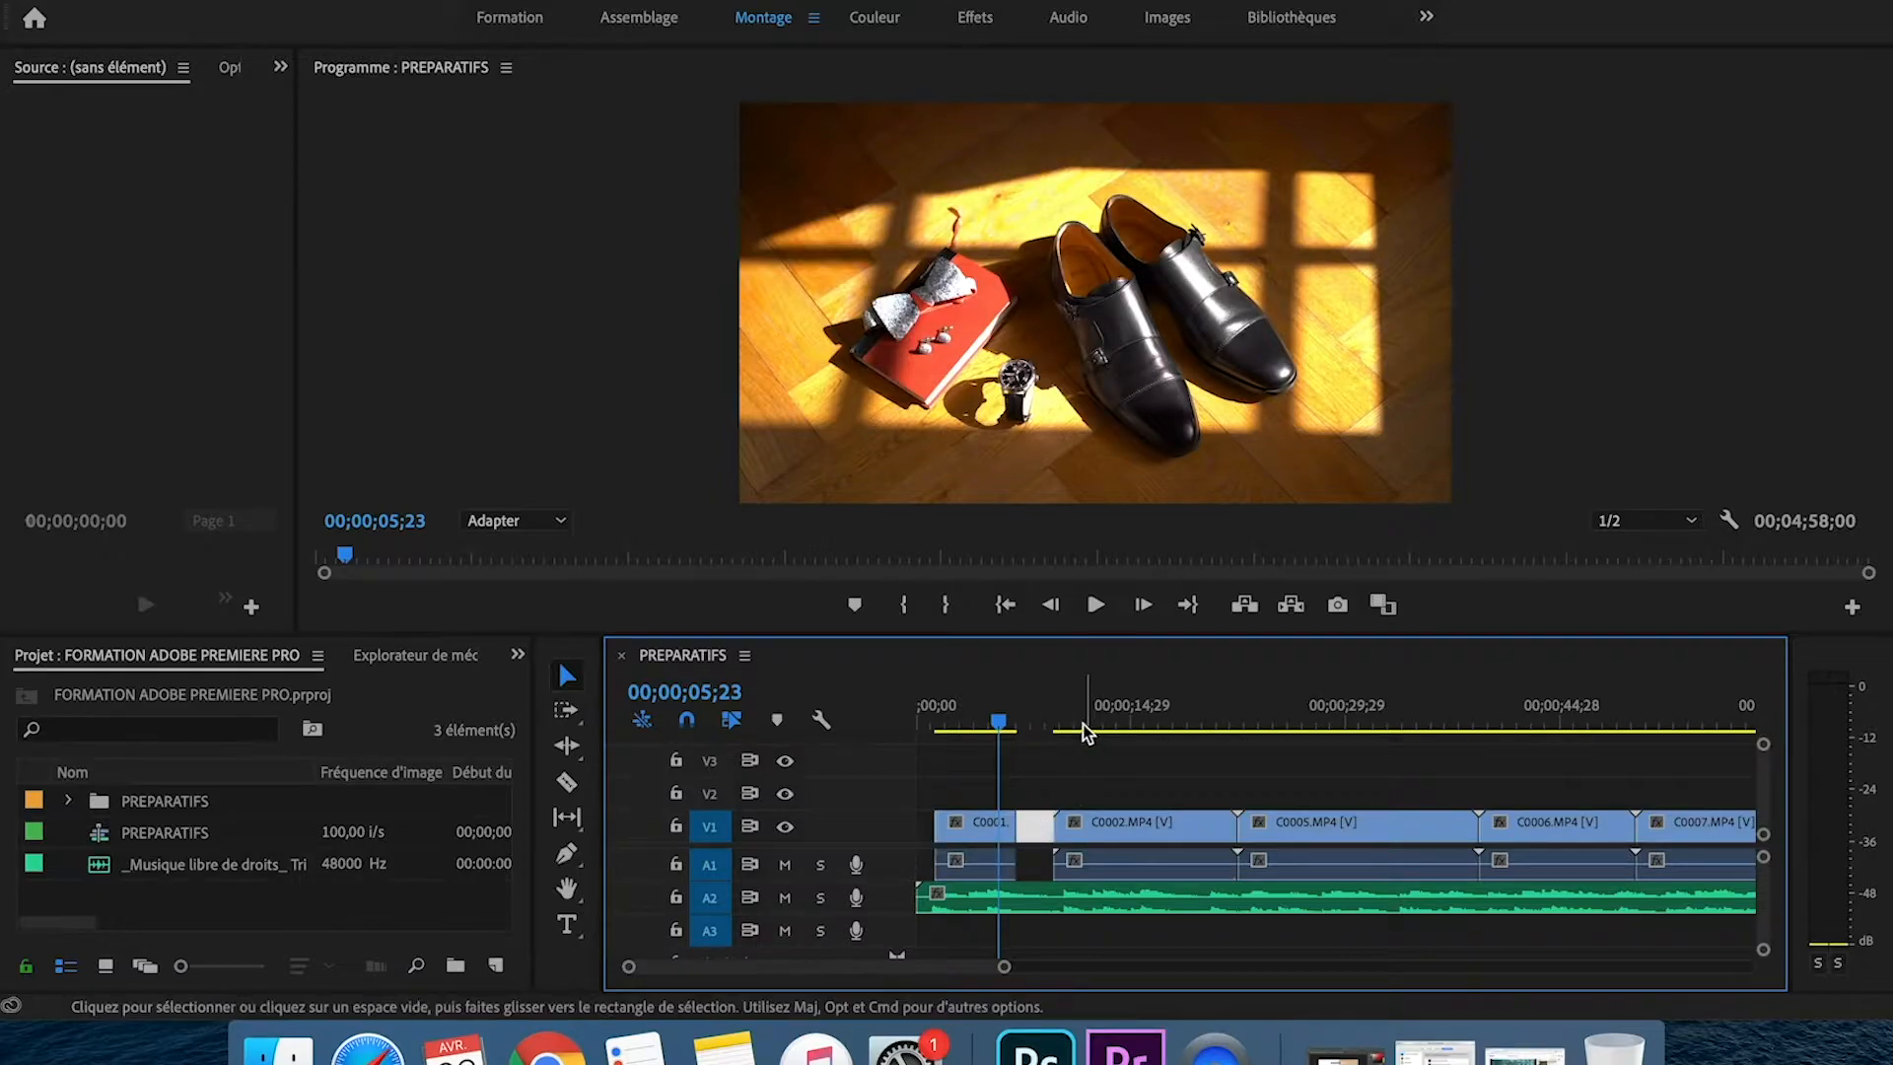
pyautogui.moveTo(1105, 779); pyautogui.dragTo(1578, 840)
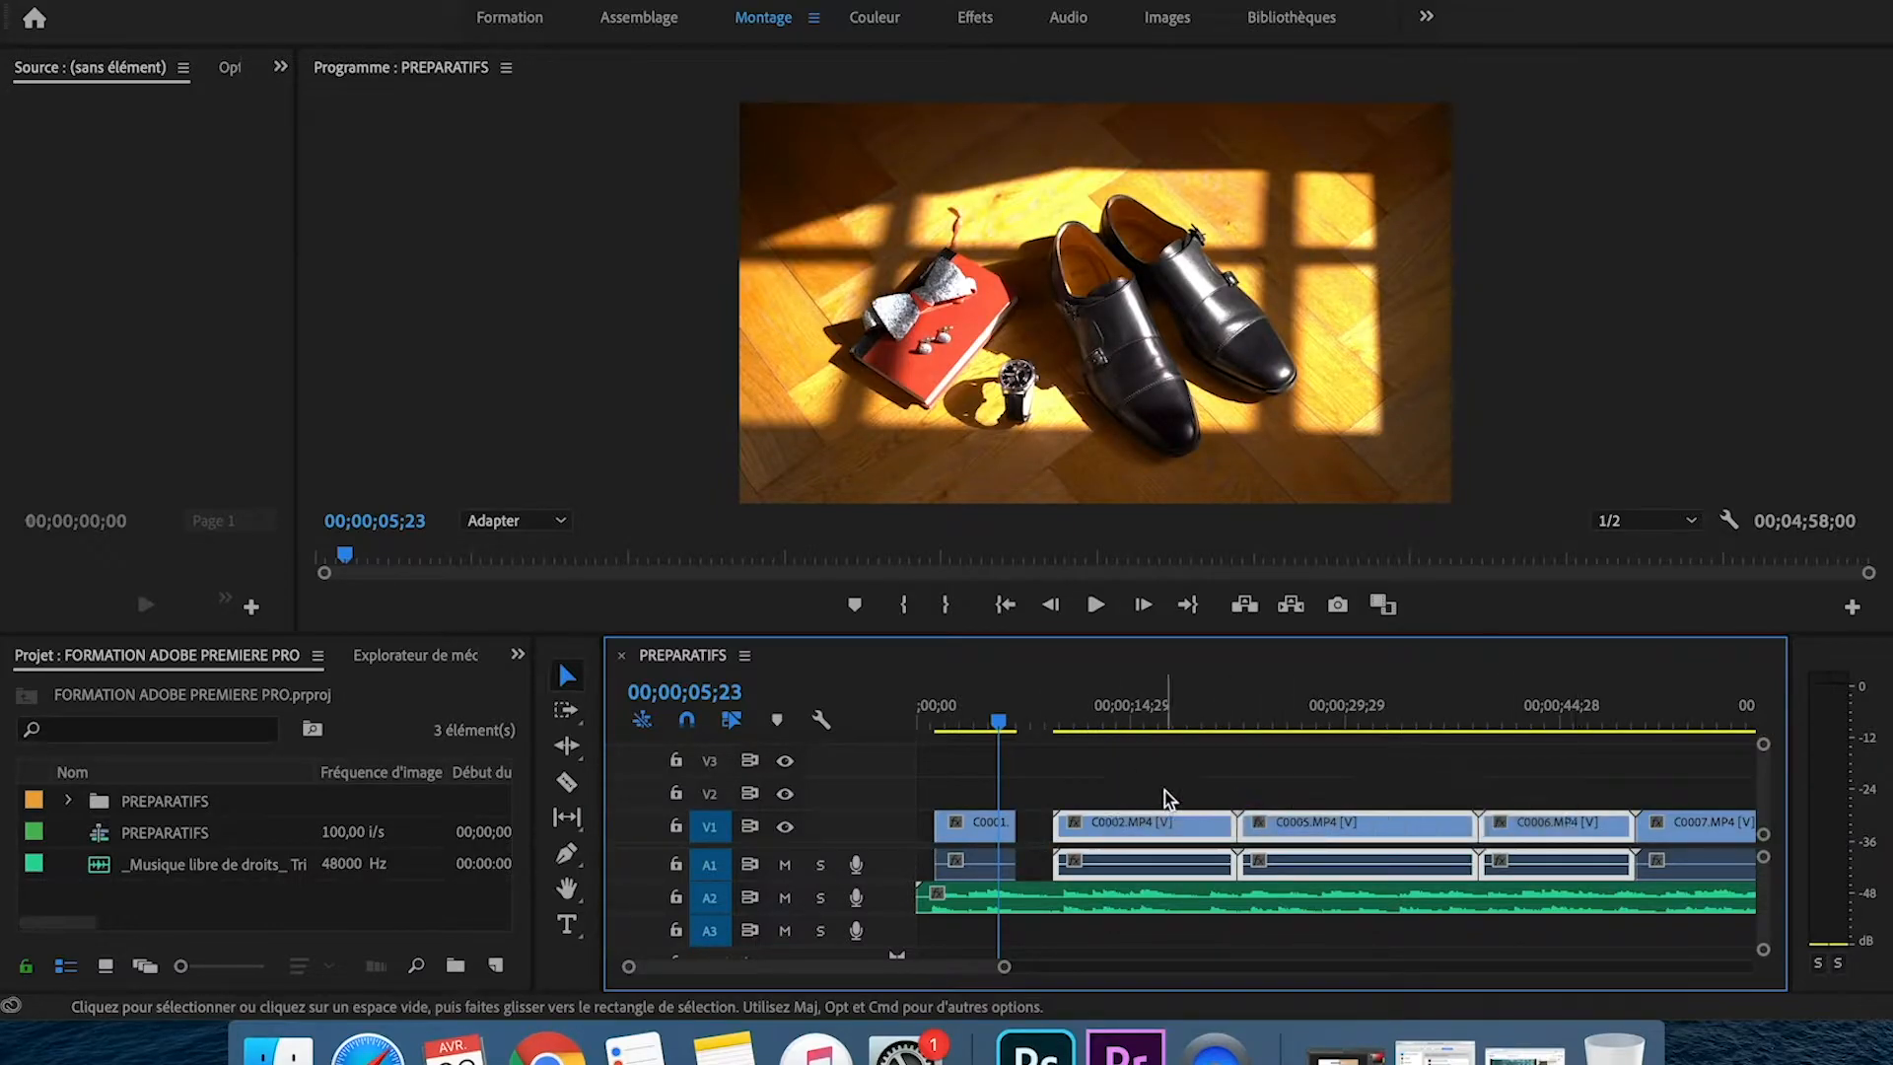
pyautogui.moveTo(1150, 846); pyautogui.dragTo(1132, 832)
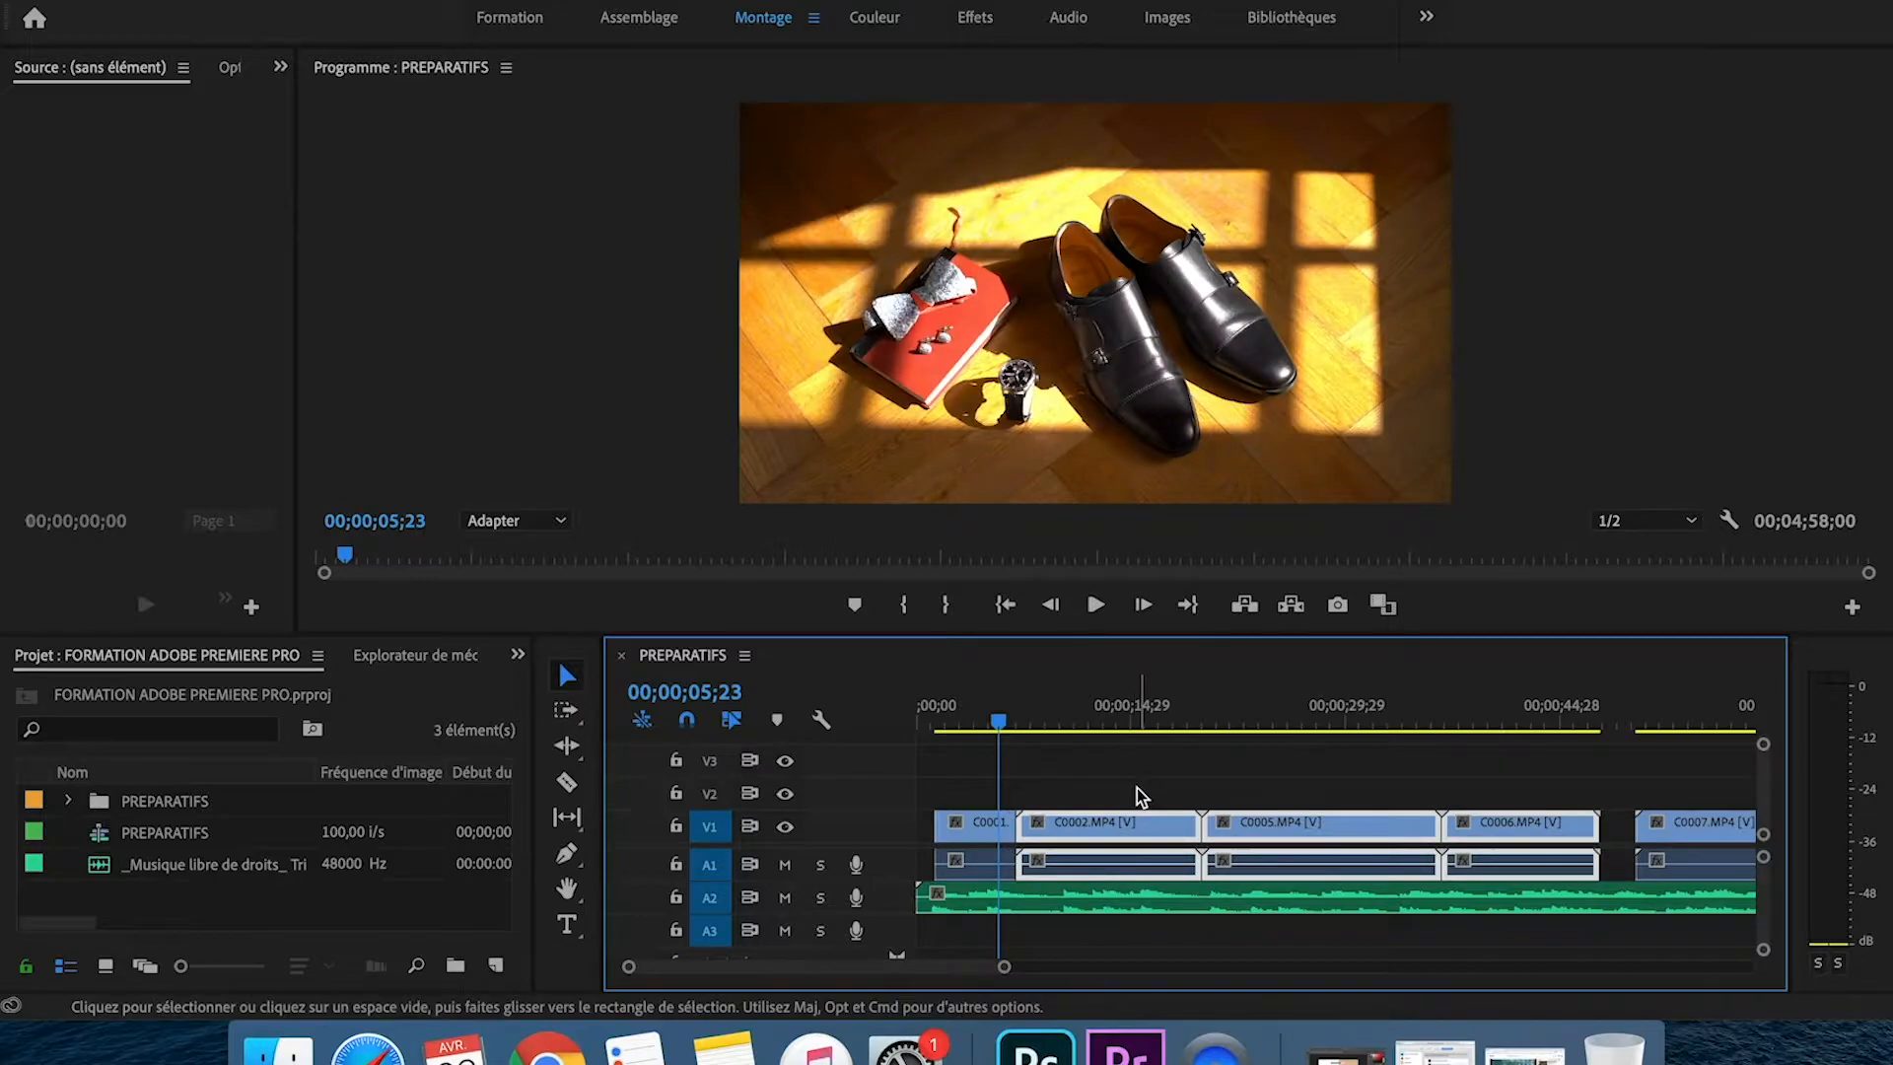
pyautogui.press('super+z')
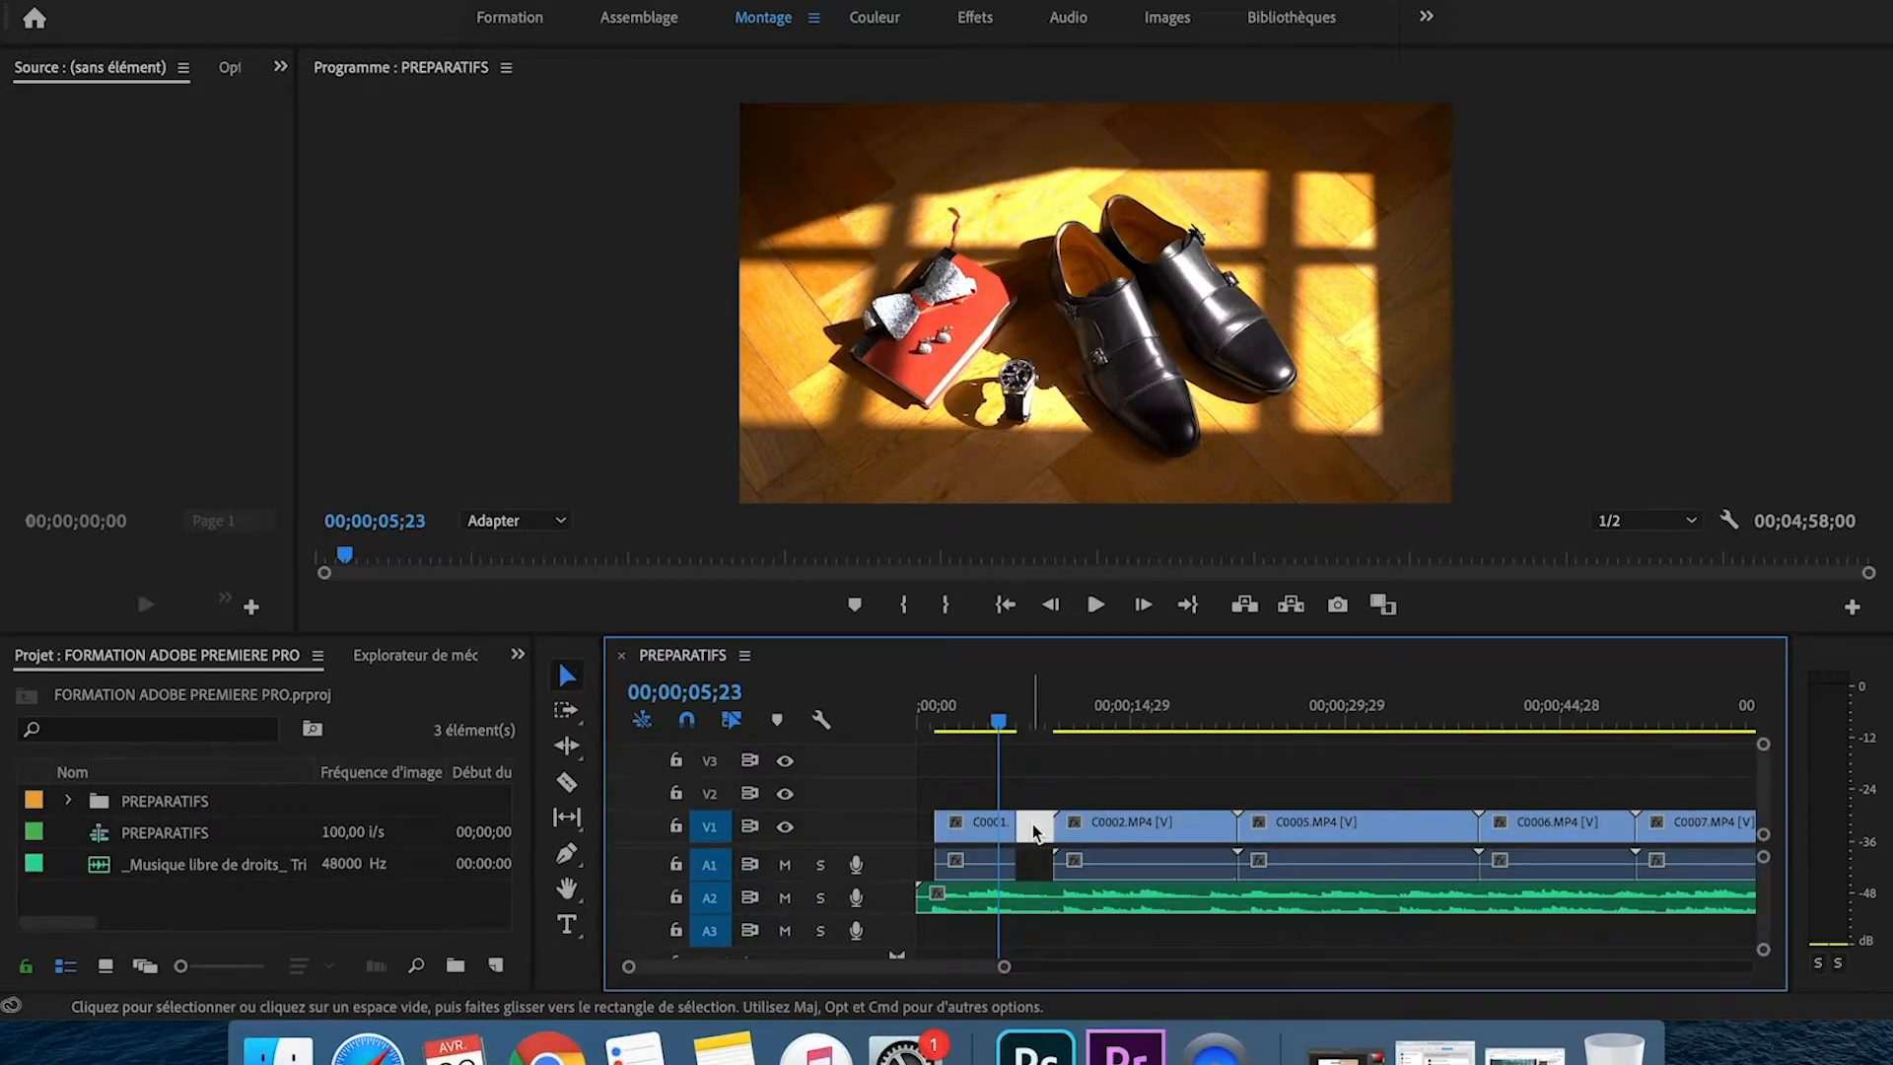
# - Delete the gap between C0001 and C0002, and remove C0002 from the sequence after checking its footage
pyautogui.press('BackSpace')
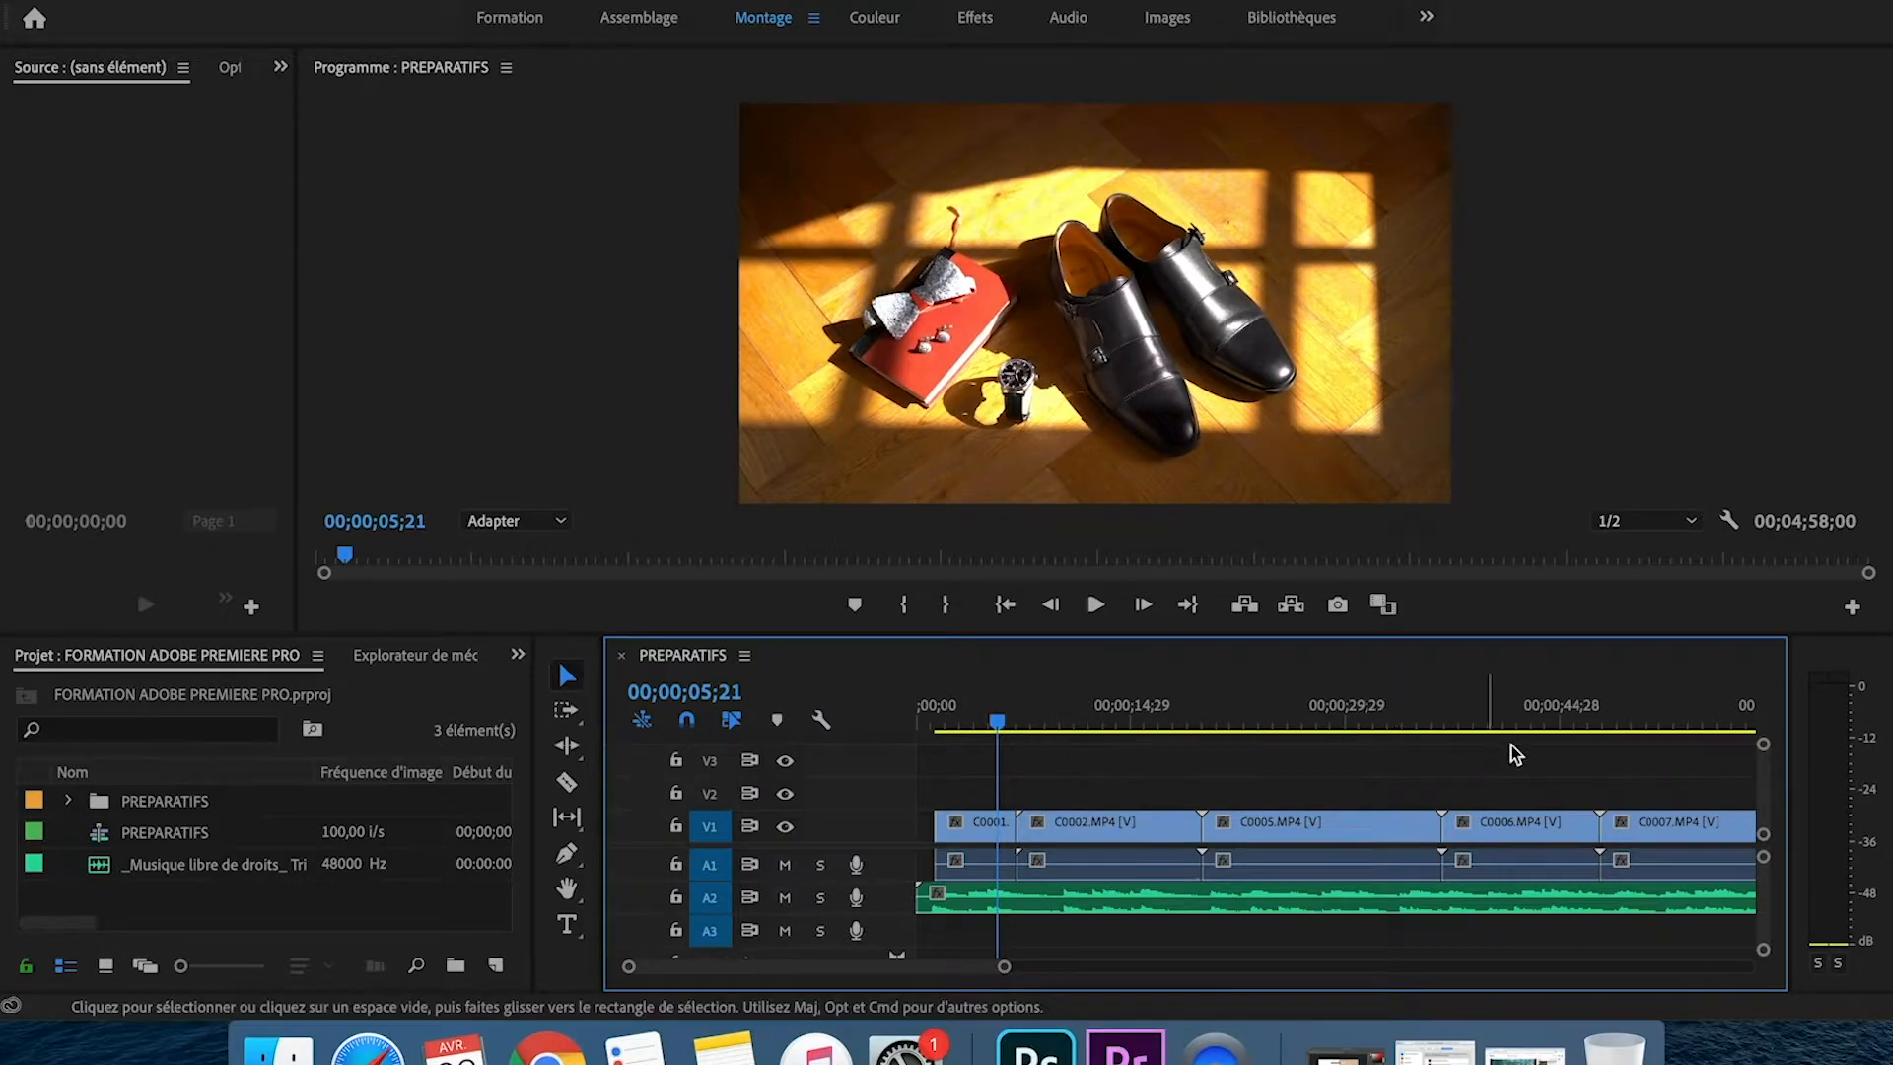
pyautogui.moveTo(1035, 812); pyautogui.dragTo(1058, 813)
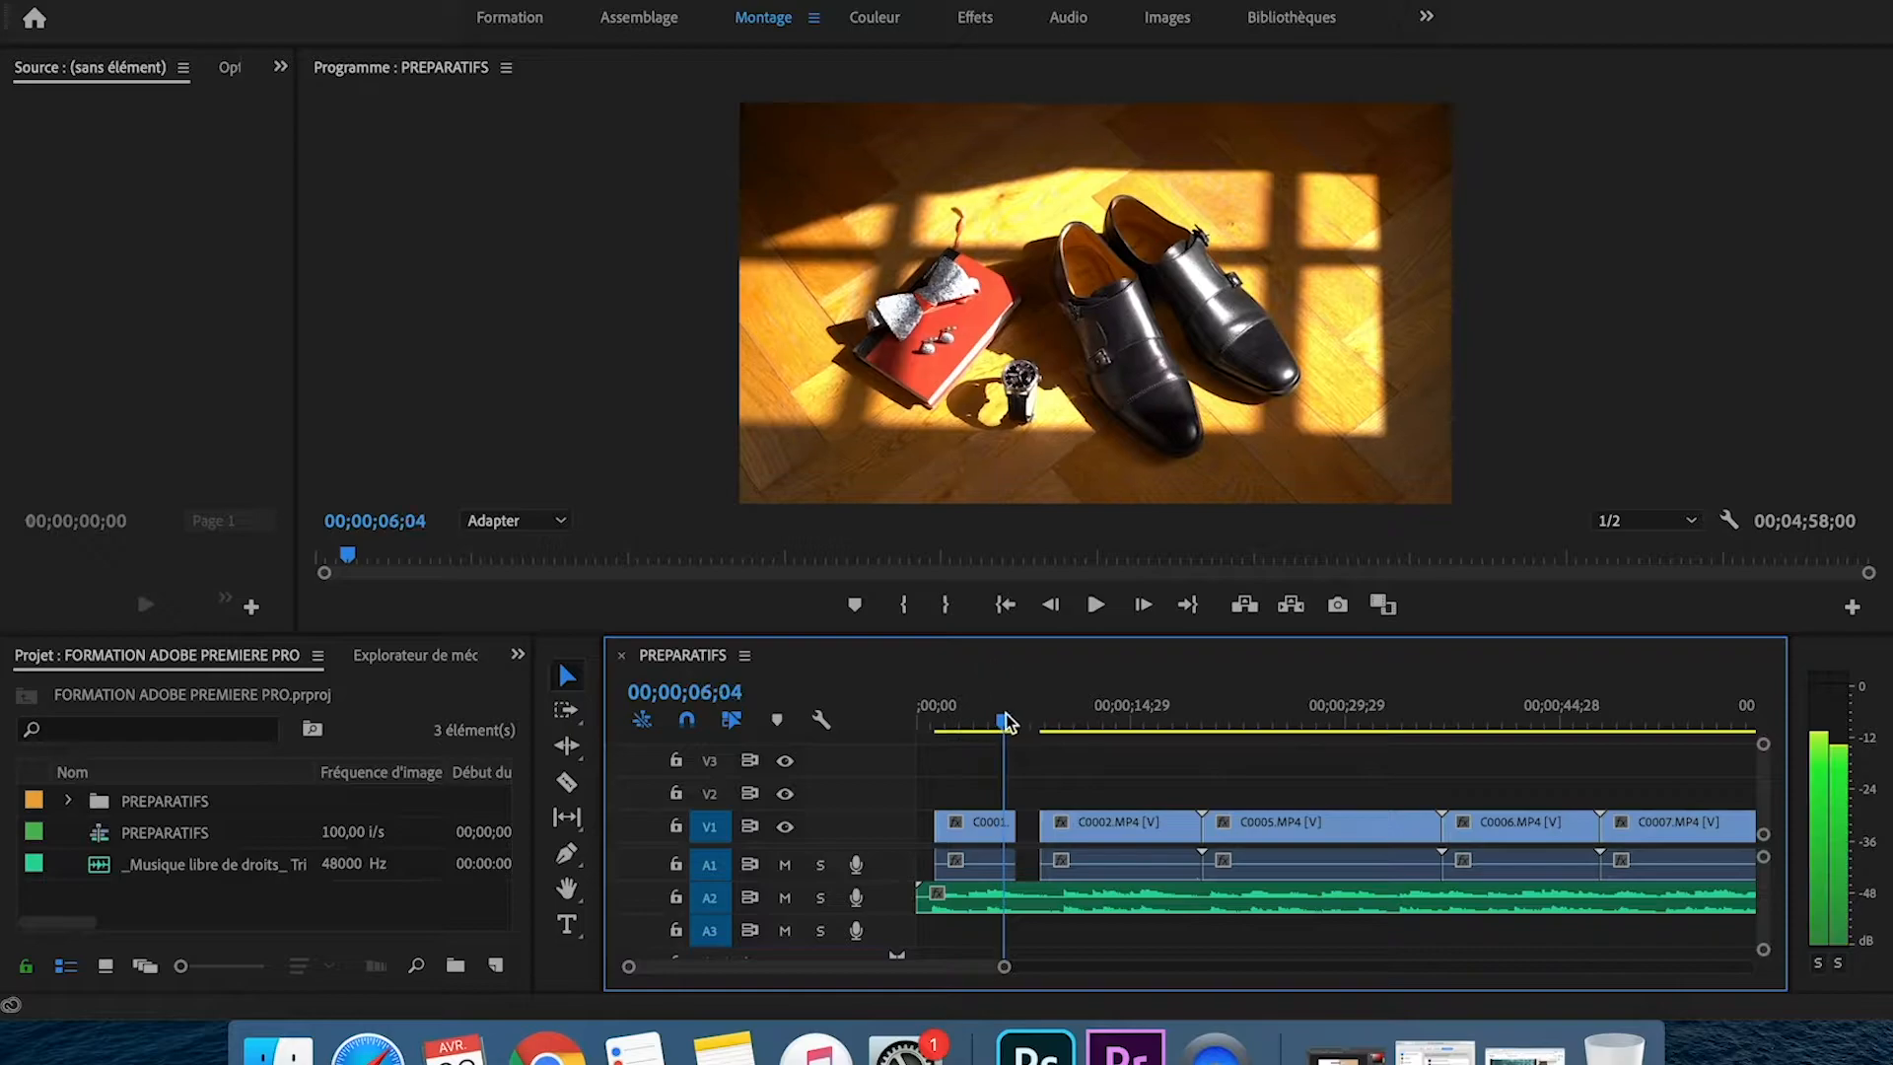
pyautogui.click(1056, 721)
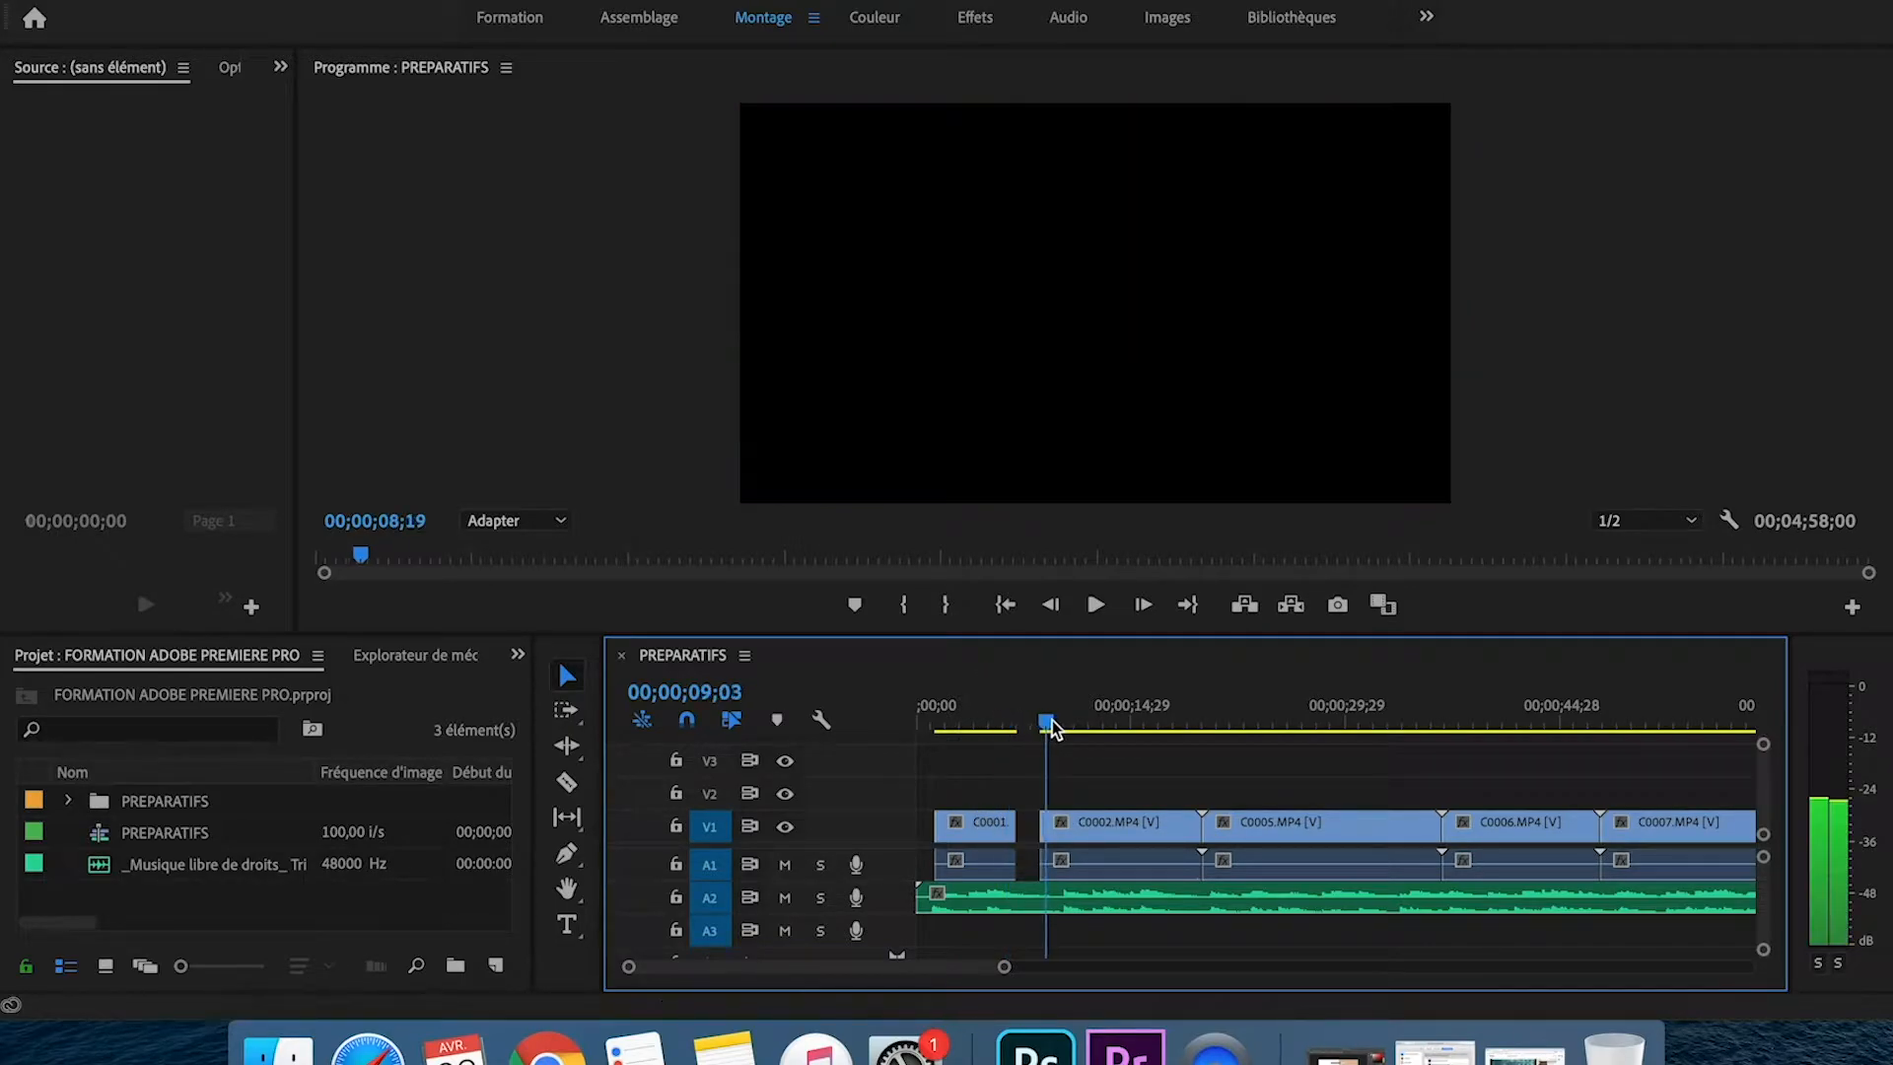
pyautogui.moveTo(1064, 728); pyautogui.dragTo(1084, 722)
pyautogui.click(1123, 832)
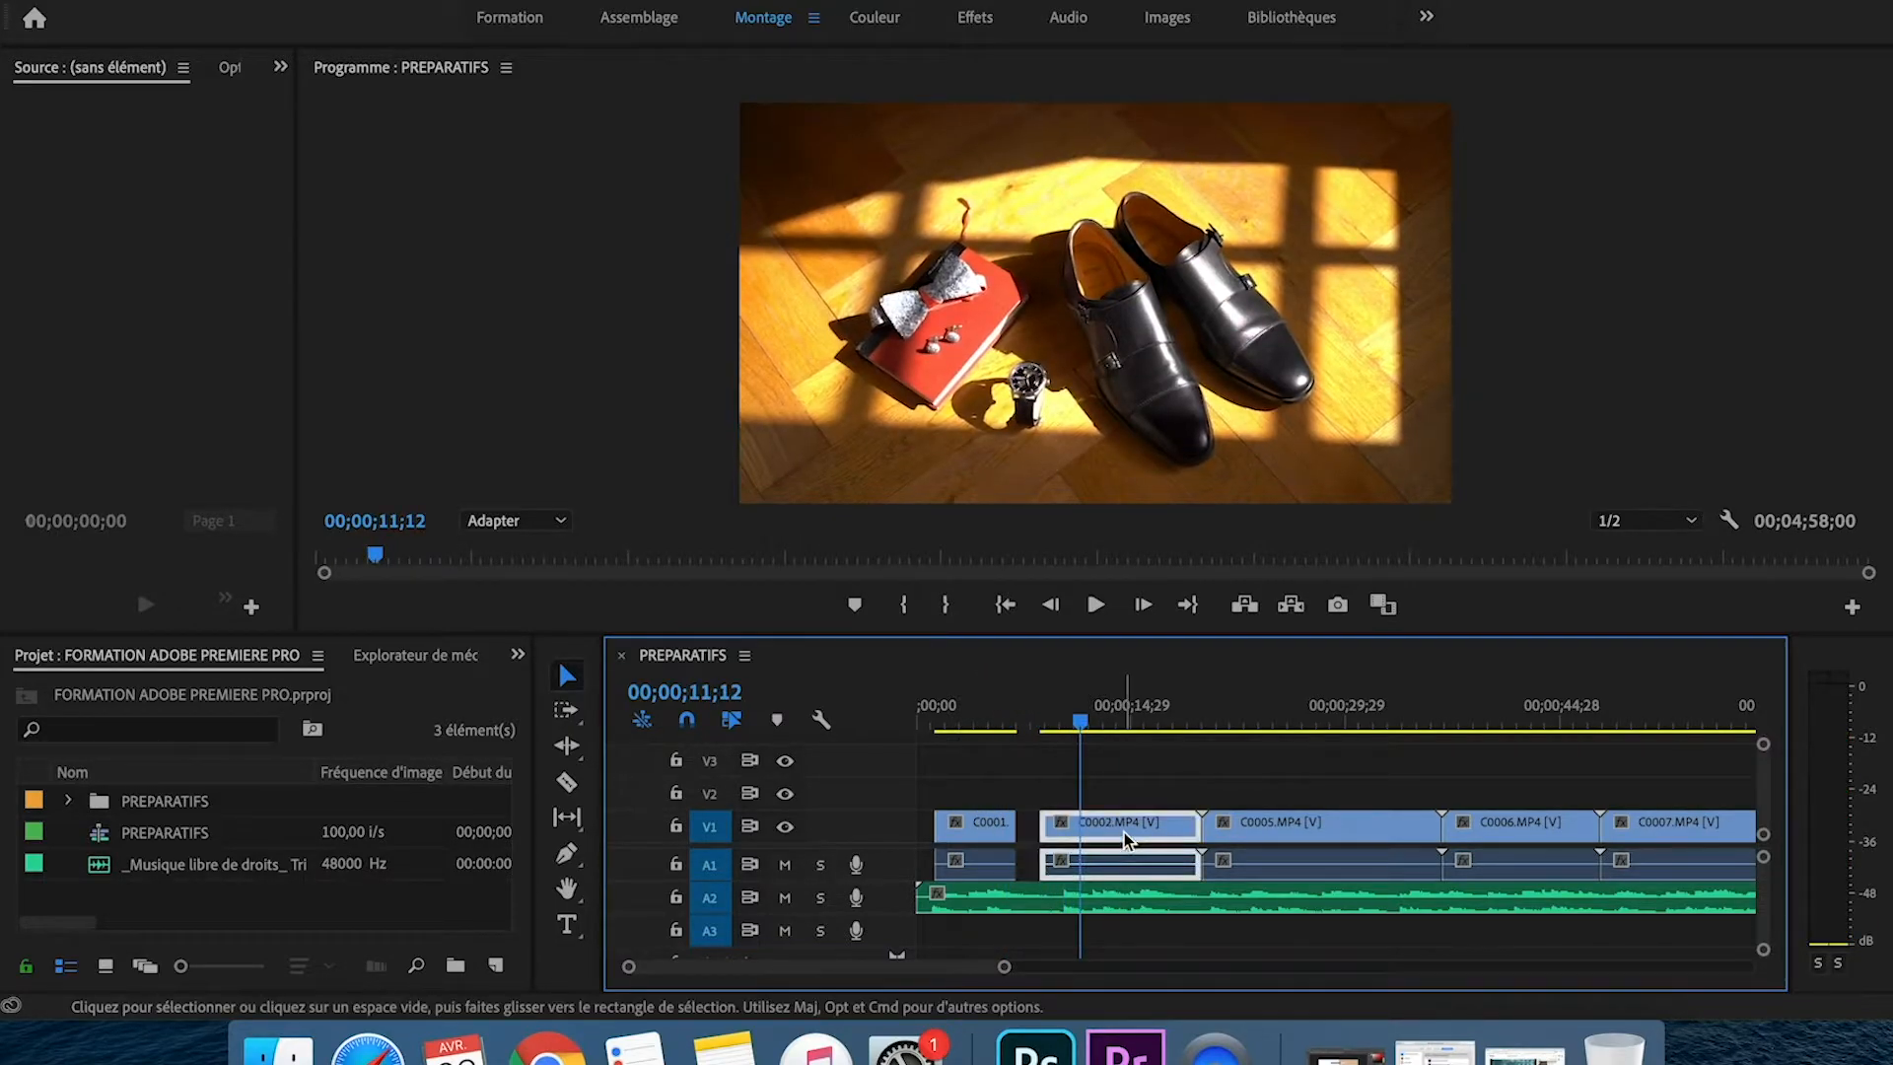
pyautogui.press('Delete')
# - Trim both ends of C0005 with its end at 00;00;31;00, and delete the gap between C0001 and C0005
pyautogui.moveTo(1222, 729)
pyautogui.mouseDown()
pyautogui.moveTo(1268, 728)
pyautogui.moveTo(1240, 727)
pyautogui.mouseUp()
pyautogui.moveTo(1205, 822); pyautogui.dragTo(1240, 820)
pyautogui.moveTo(1250, 728); pyautogui.dragTo(1362, 720)
pyautogui.moveTo(1441, 822); pyautogui.dragTo(1358, 820)
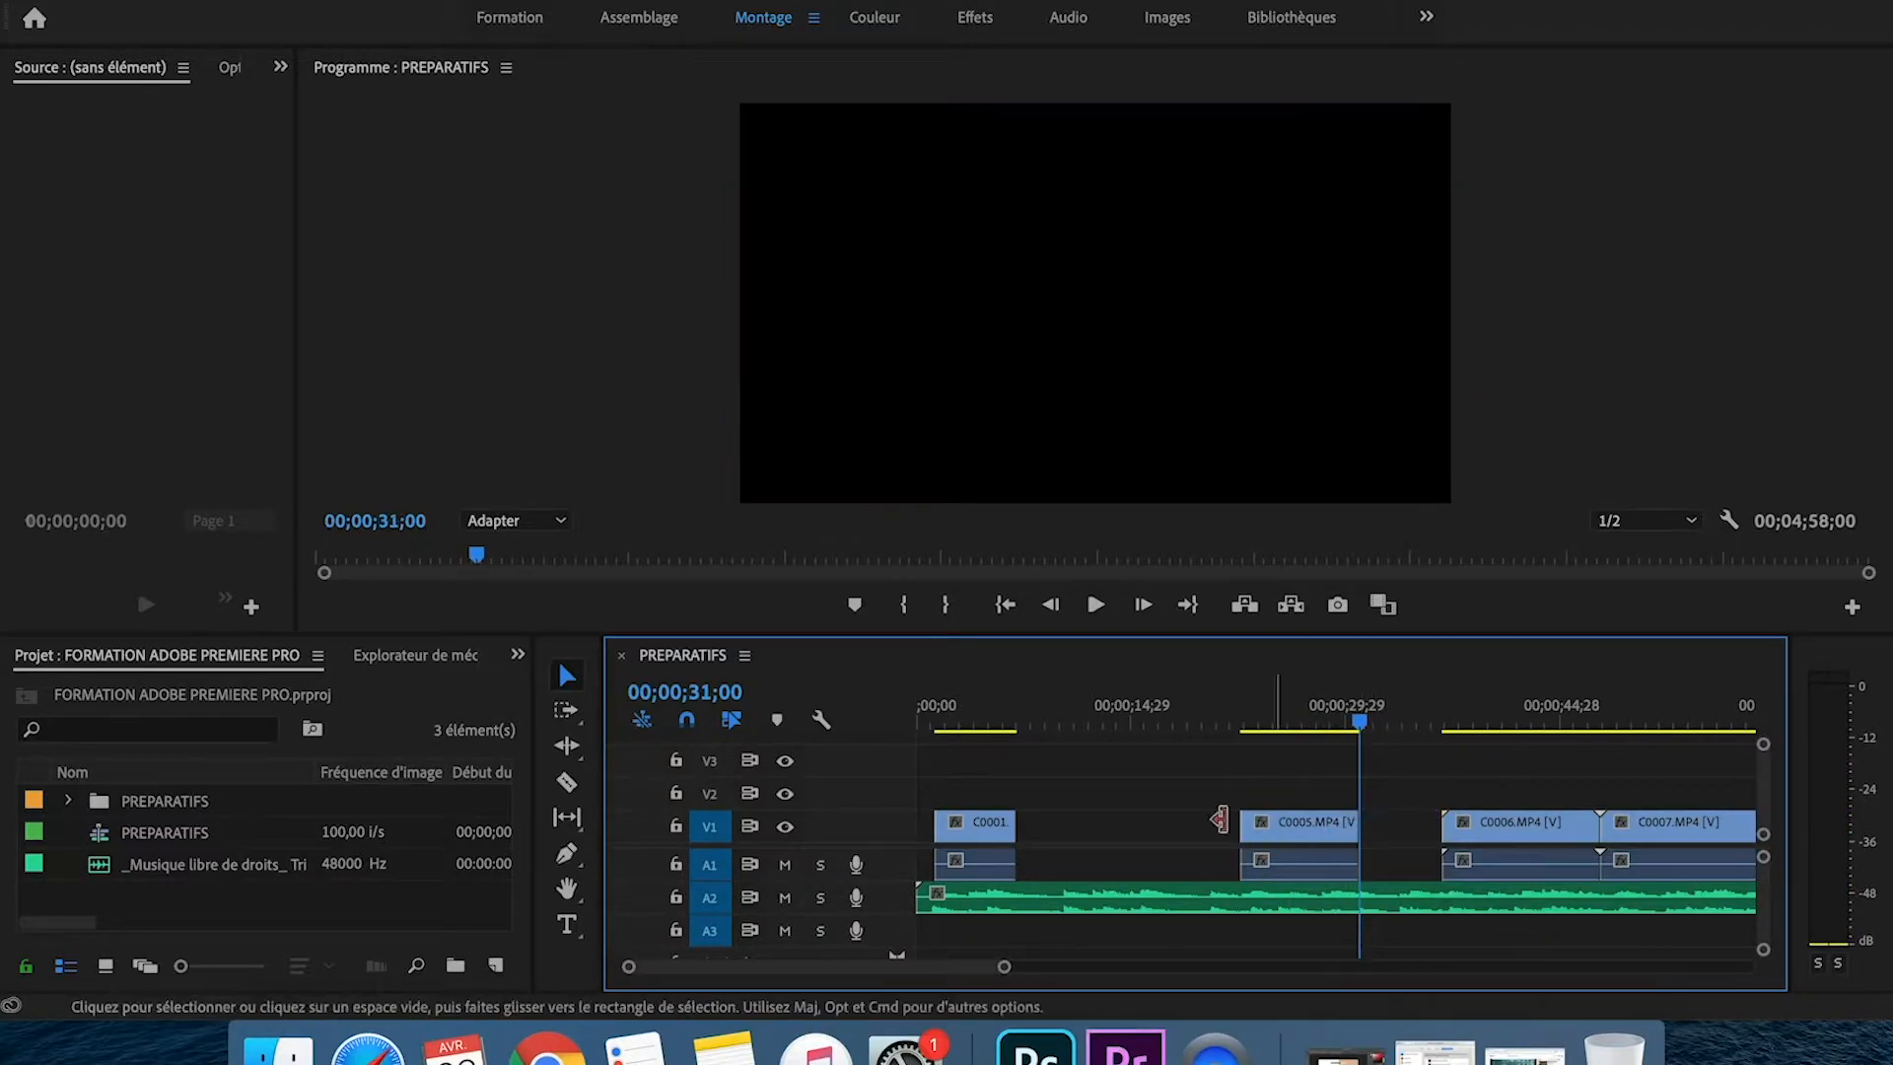
pyautogui.click(1082, 826)
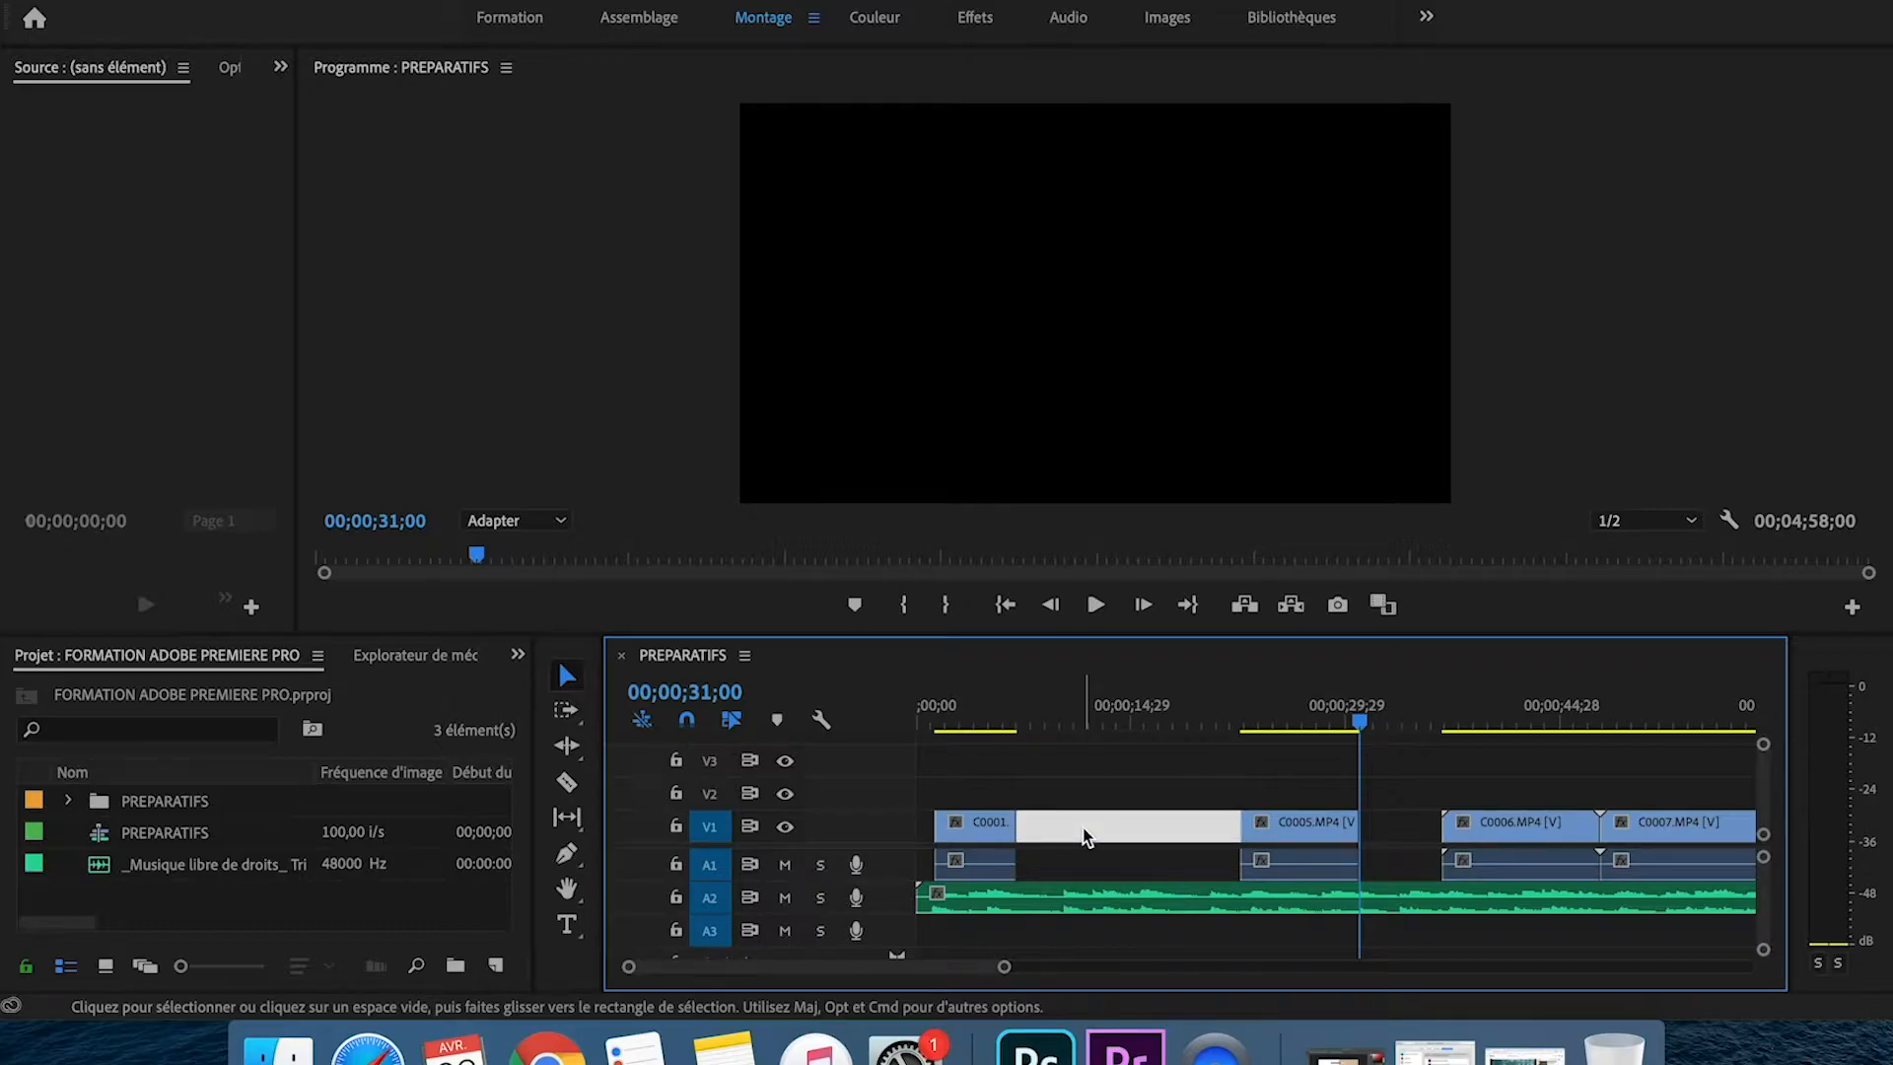
pyautogui.press('Delete')
# - Move C0006 directly against the end of C0005 and review the footage of both clips
pyautogui.click(1002, 708)
pyautogui.moveTo(1003, 709); pyautogui.dragTo(1114, 712)
pyautogui.click(1248, 711)
pyautogui.moveTo(1271, 828); pyautogui.dragTo(1190, 833)
pyautogui.moveTo(1145, 712); pyautogui.dragTo(1197, 712)
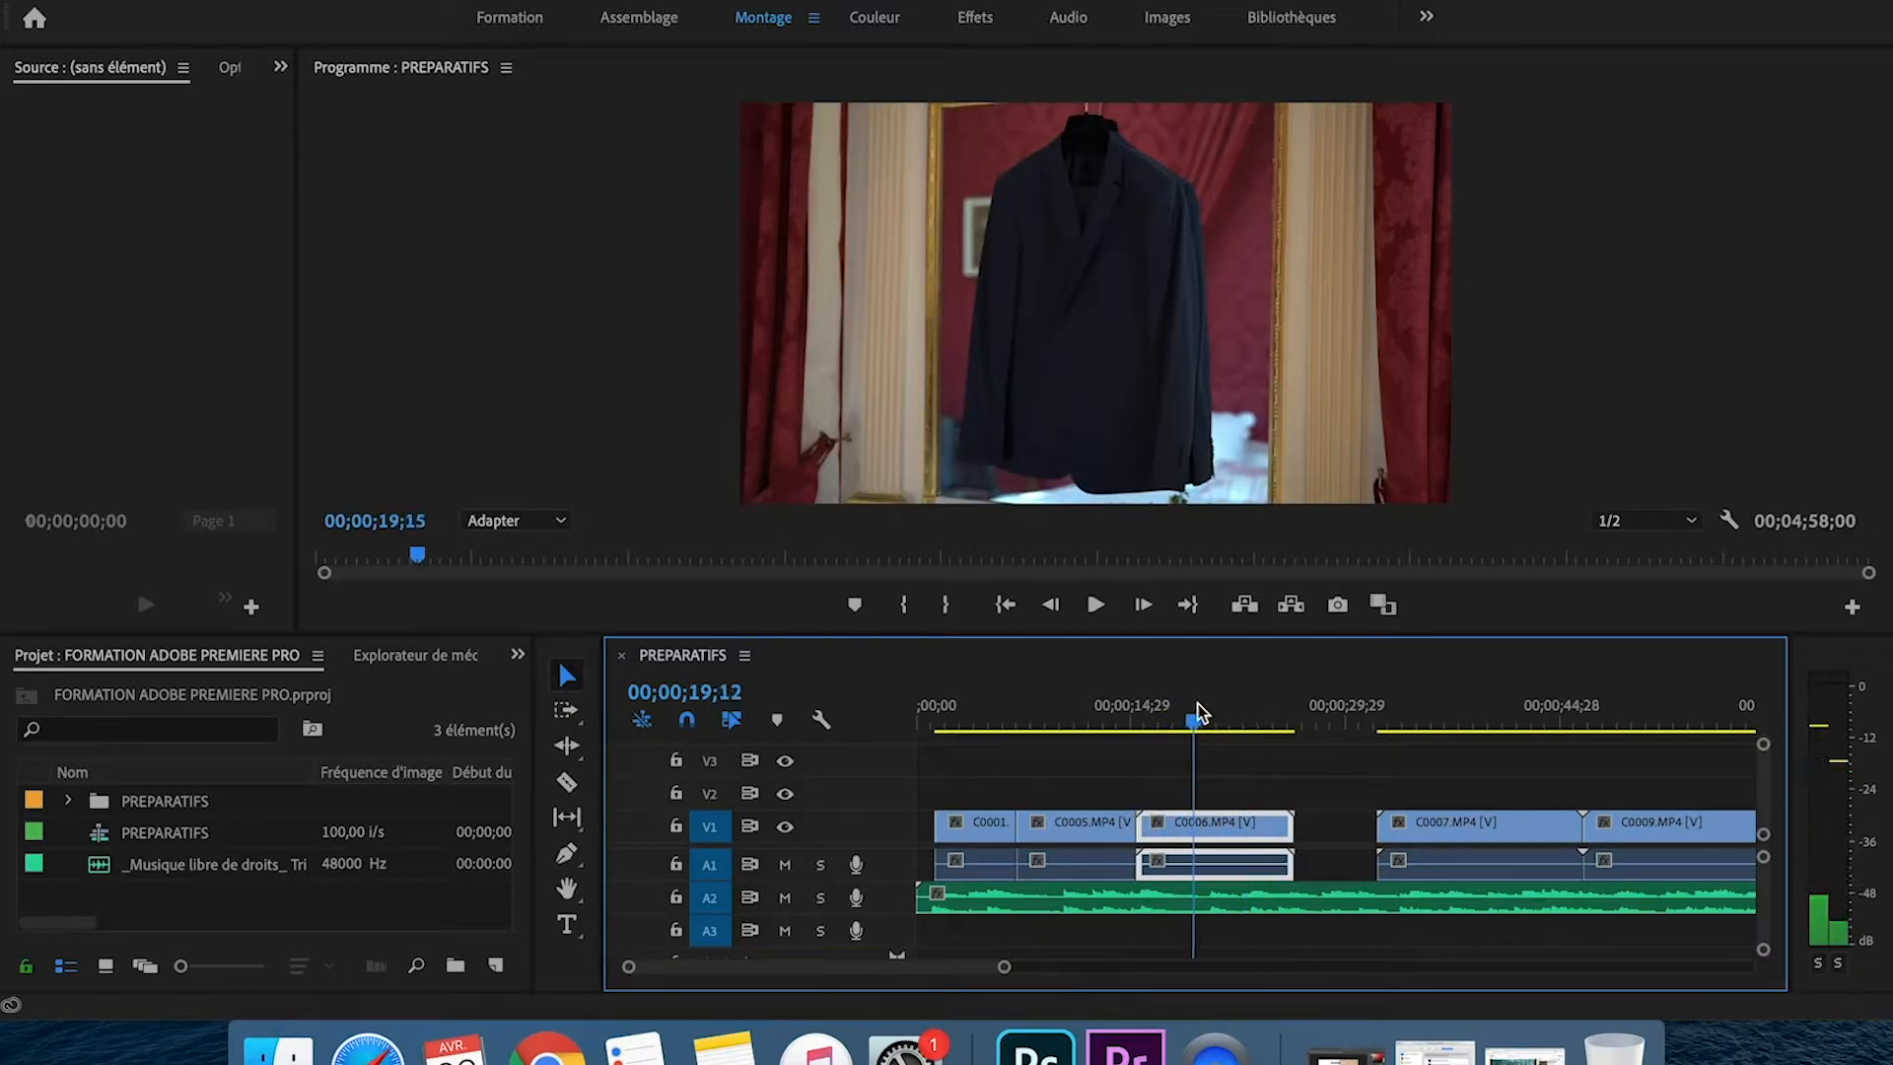
pyautogui.moveTo(1180, 833)
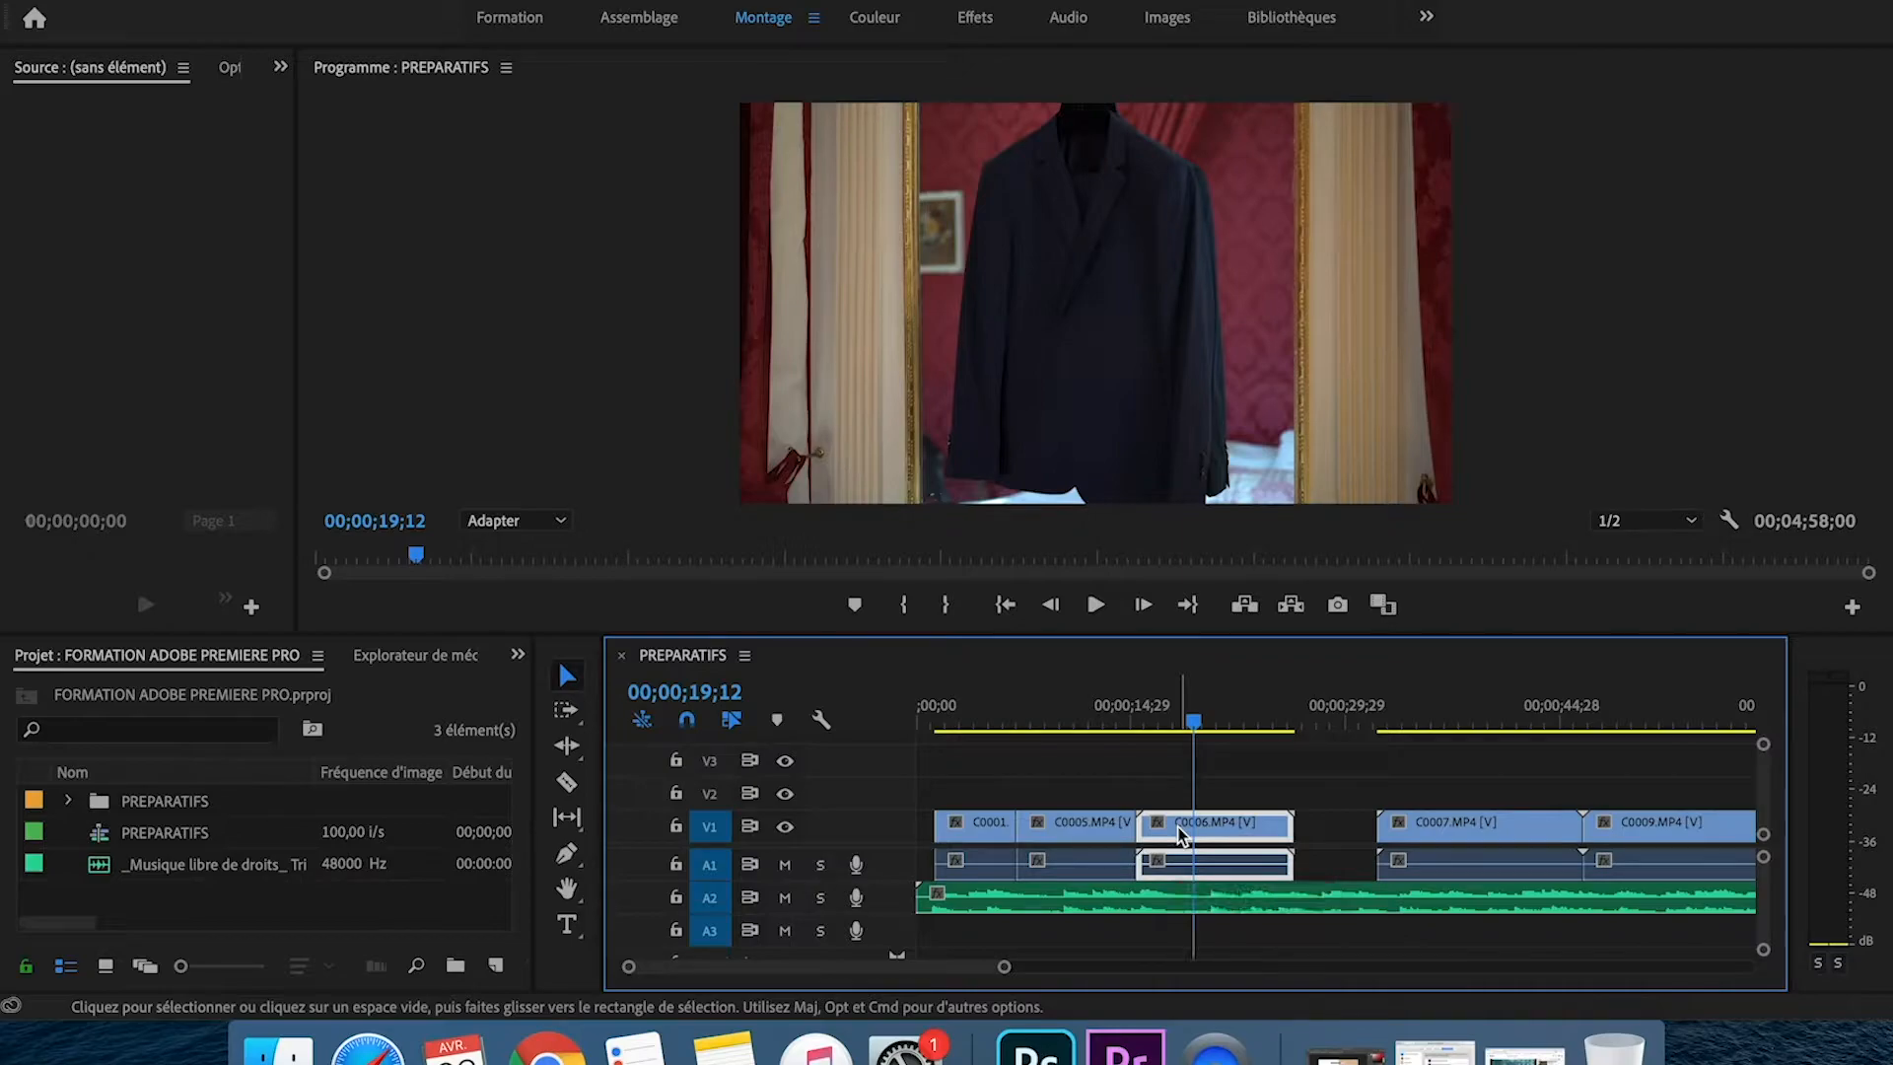
pyautogui.moveTo(1122, 716); pyautogui.dragTo(1115, 716)
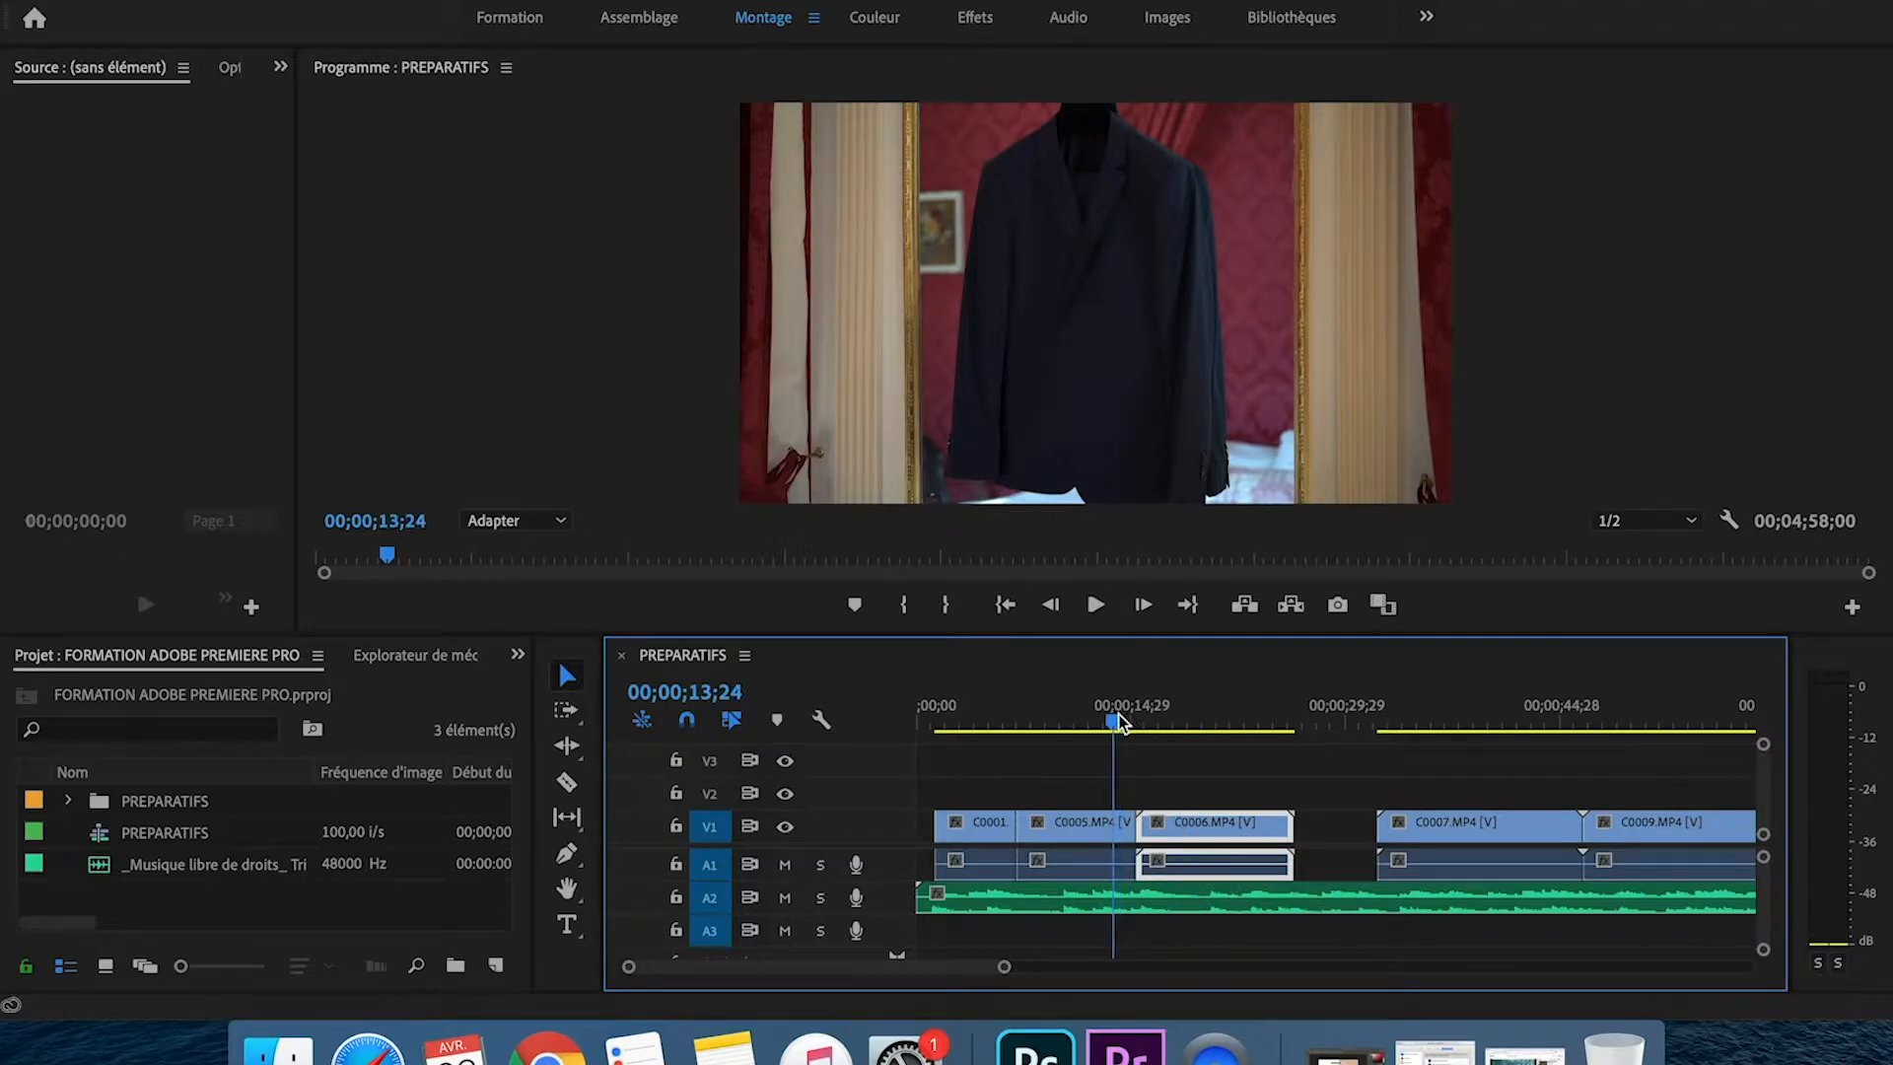
# - Open C0006 in the Source monitor, widen that monitor and set its zoom level to Adapter
pyautogui.doubleClick(1203, 844)
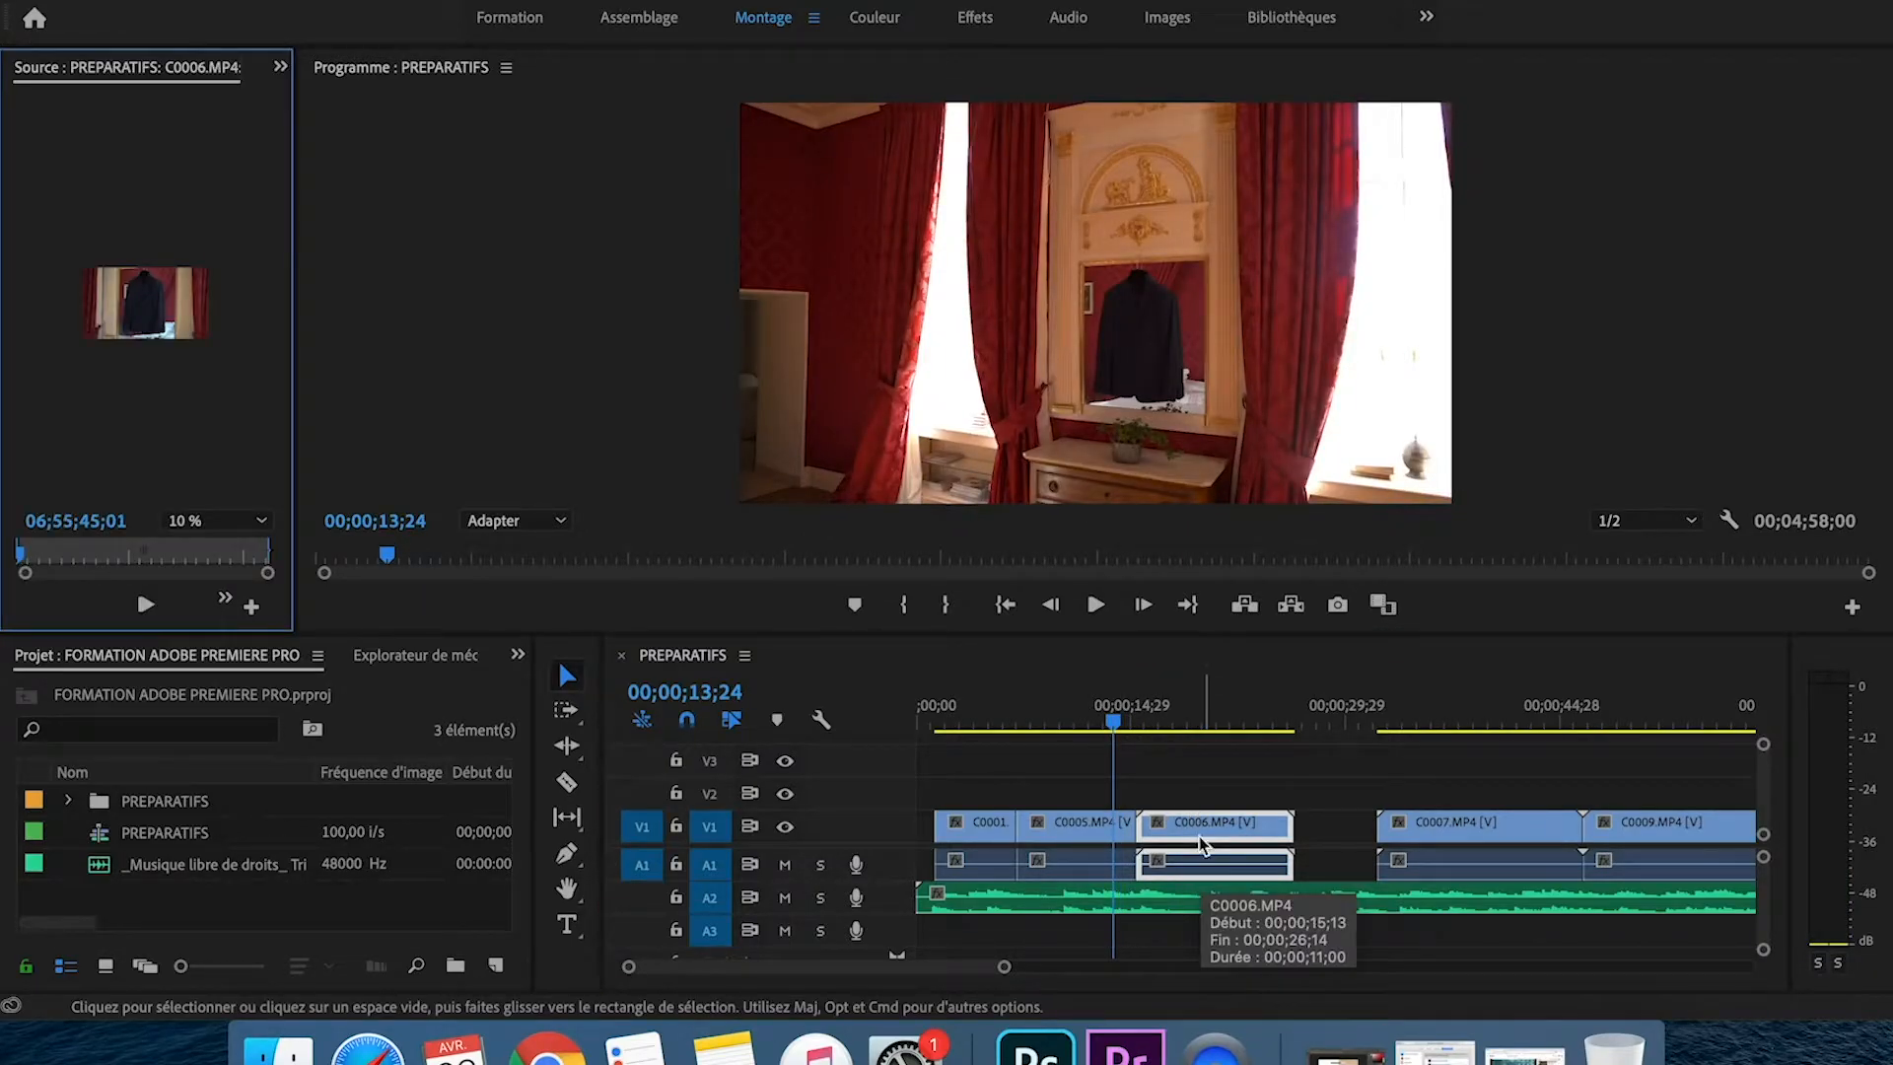
pyautogui.moveTo(299, 303); pyautogui.dragTo(708, 301)
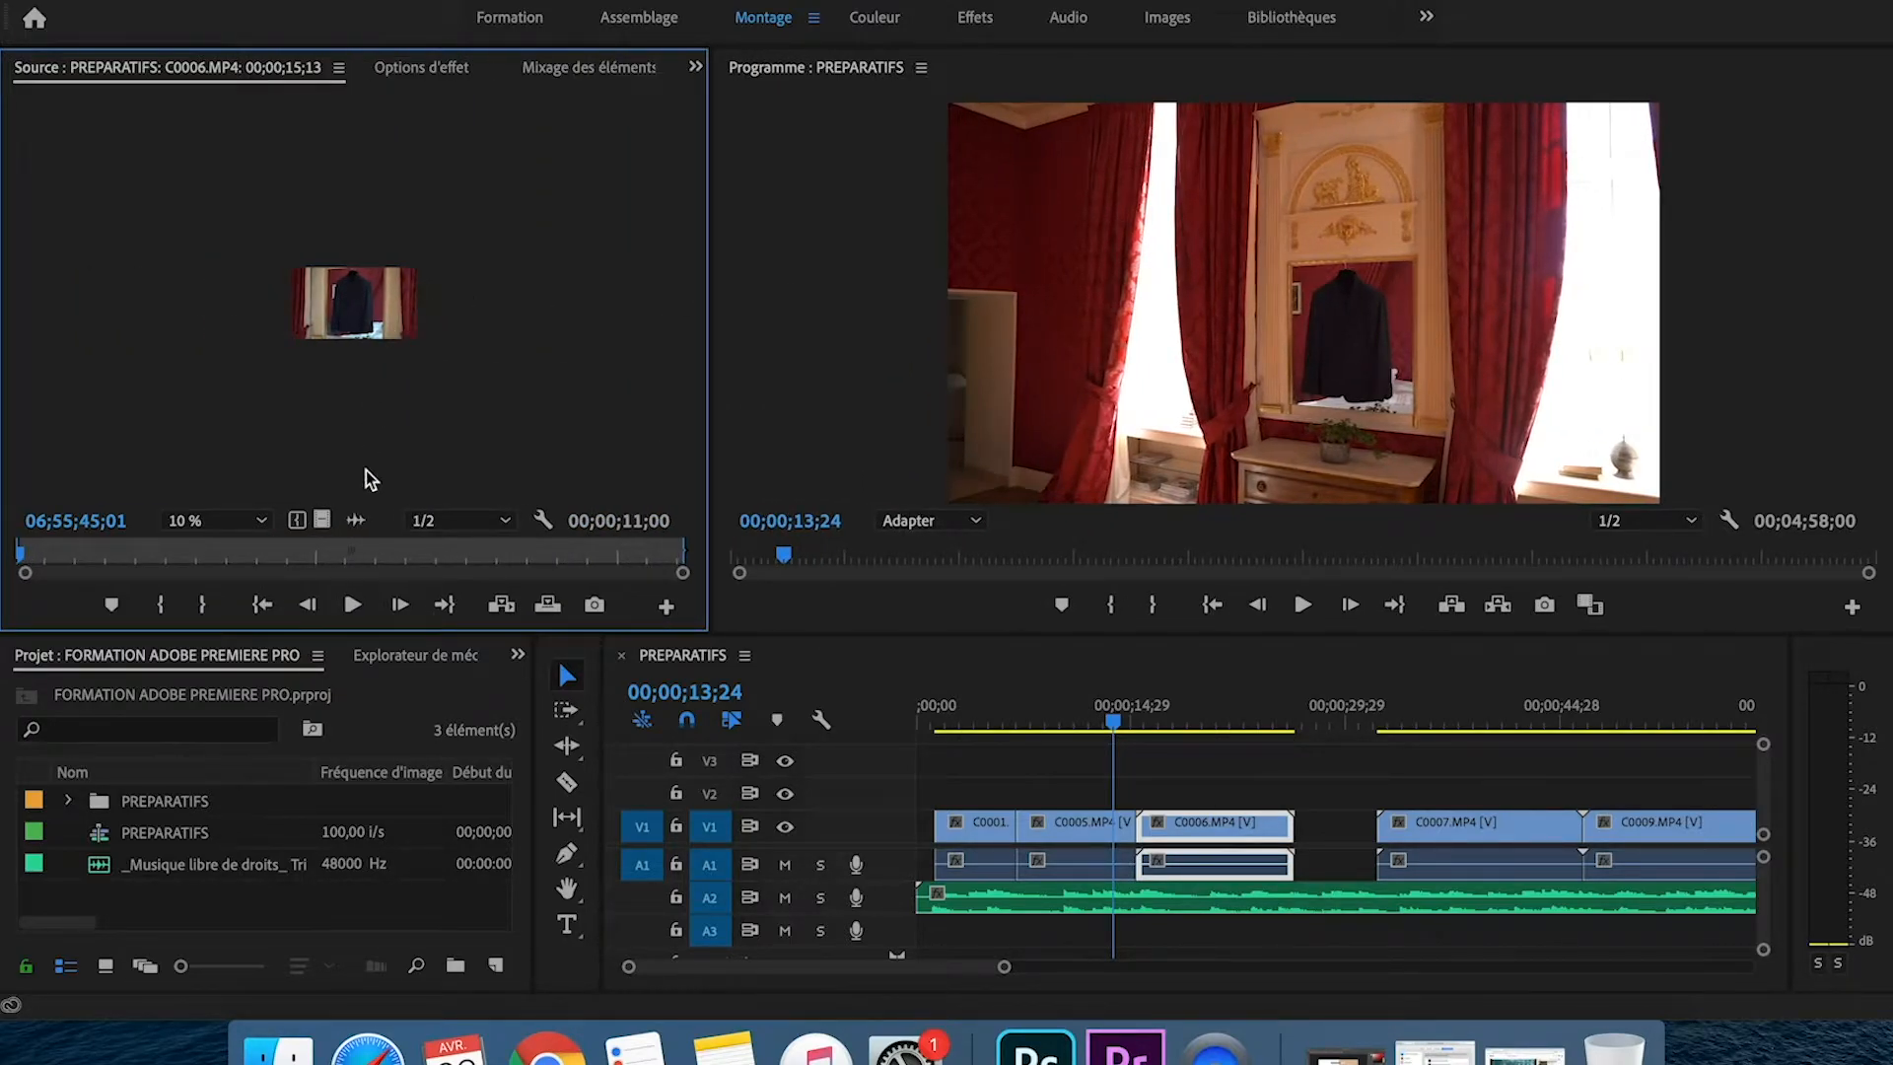
pyautogui.click(242, 521)
pyautogui.click(244, 544)
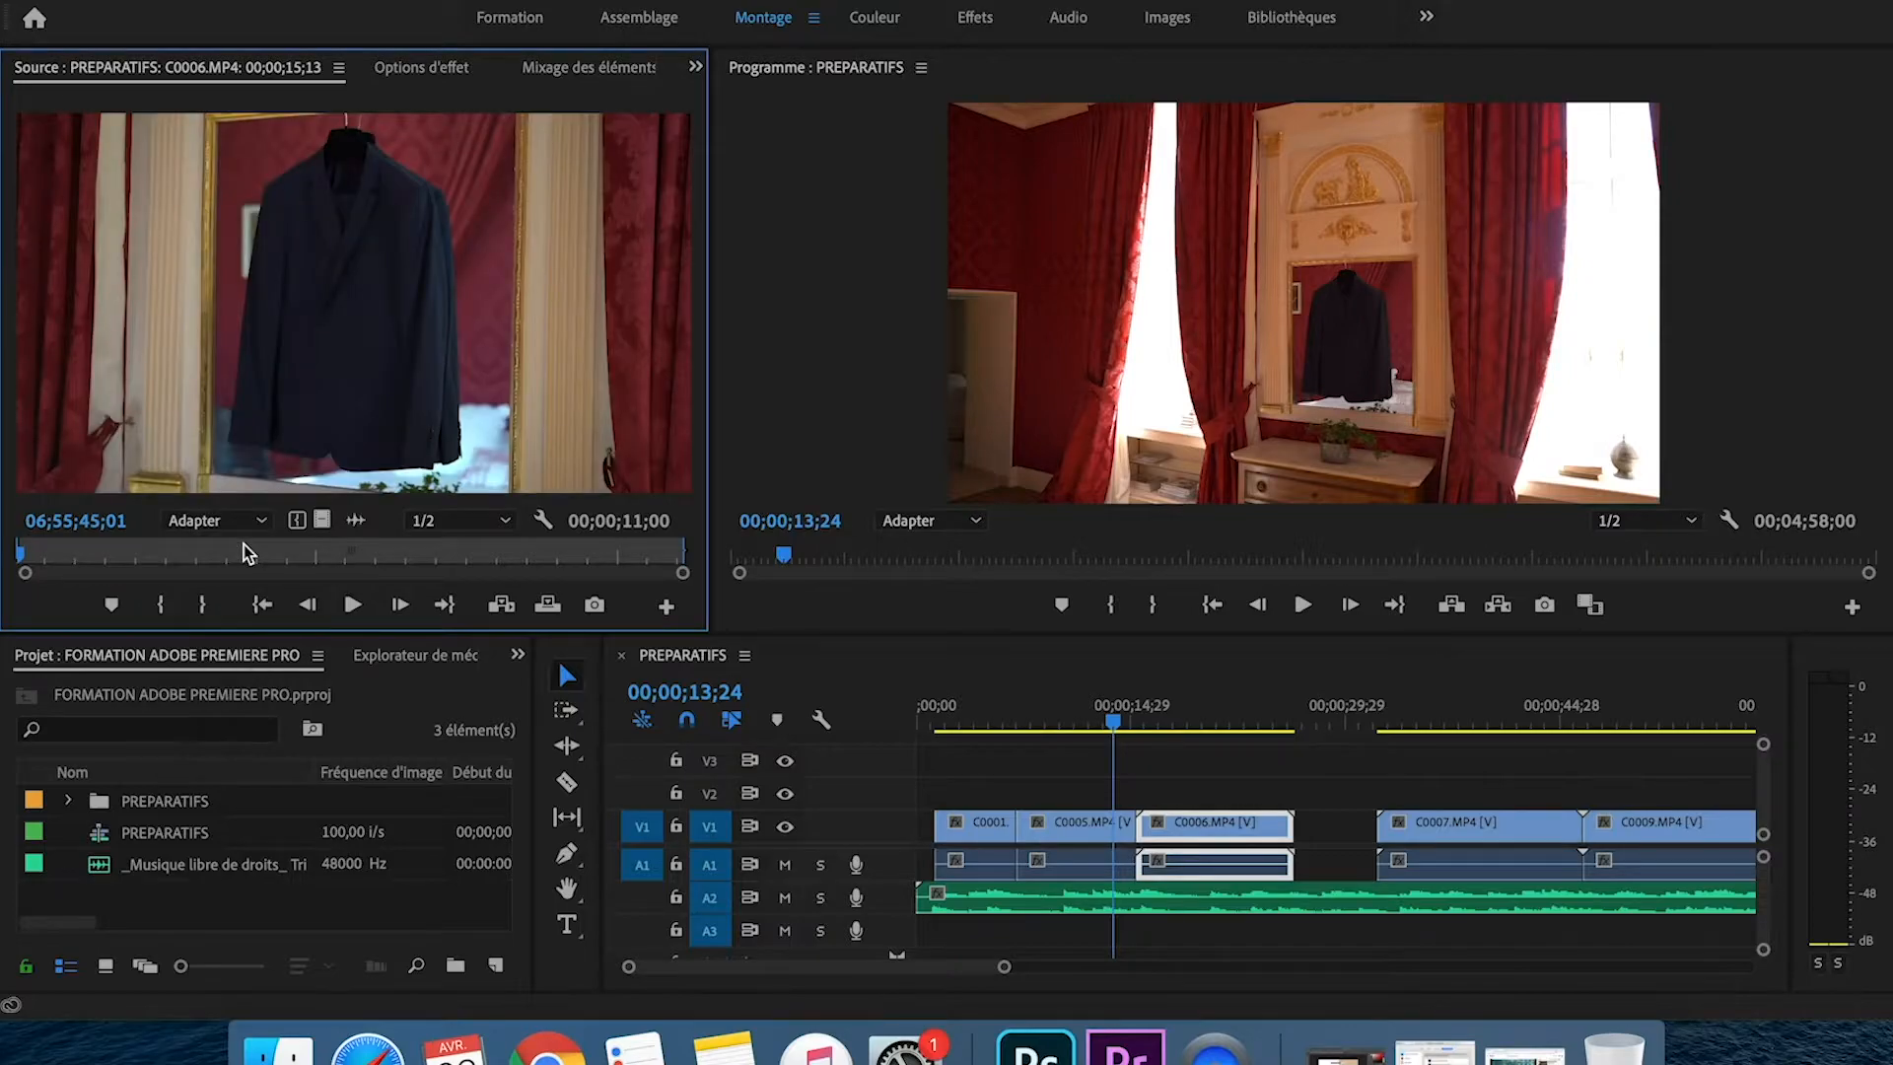
pyautogui.click(258, 521)
# - Review the C0005 footage and narrow the Source monitor to give the Programme monitor more room
pyautogui.moveTo(1114, 706); pyautogui.dragTo(1065, 734)
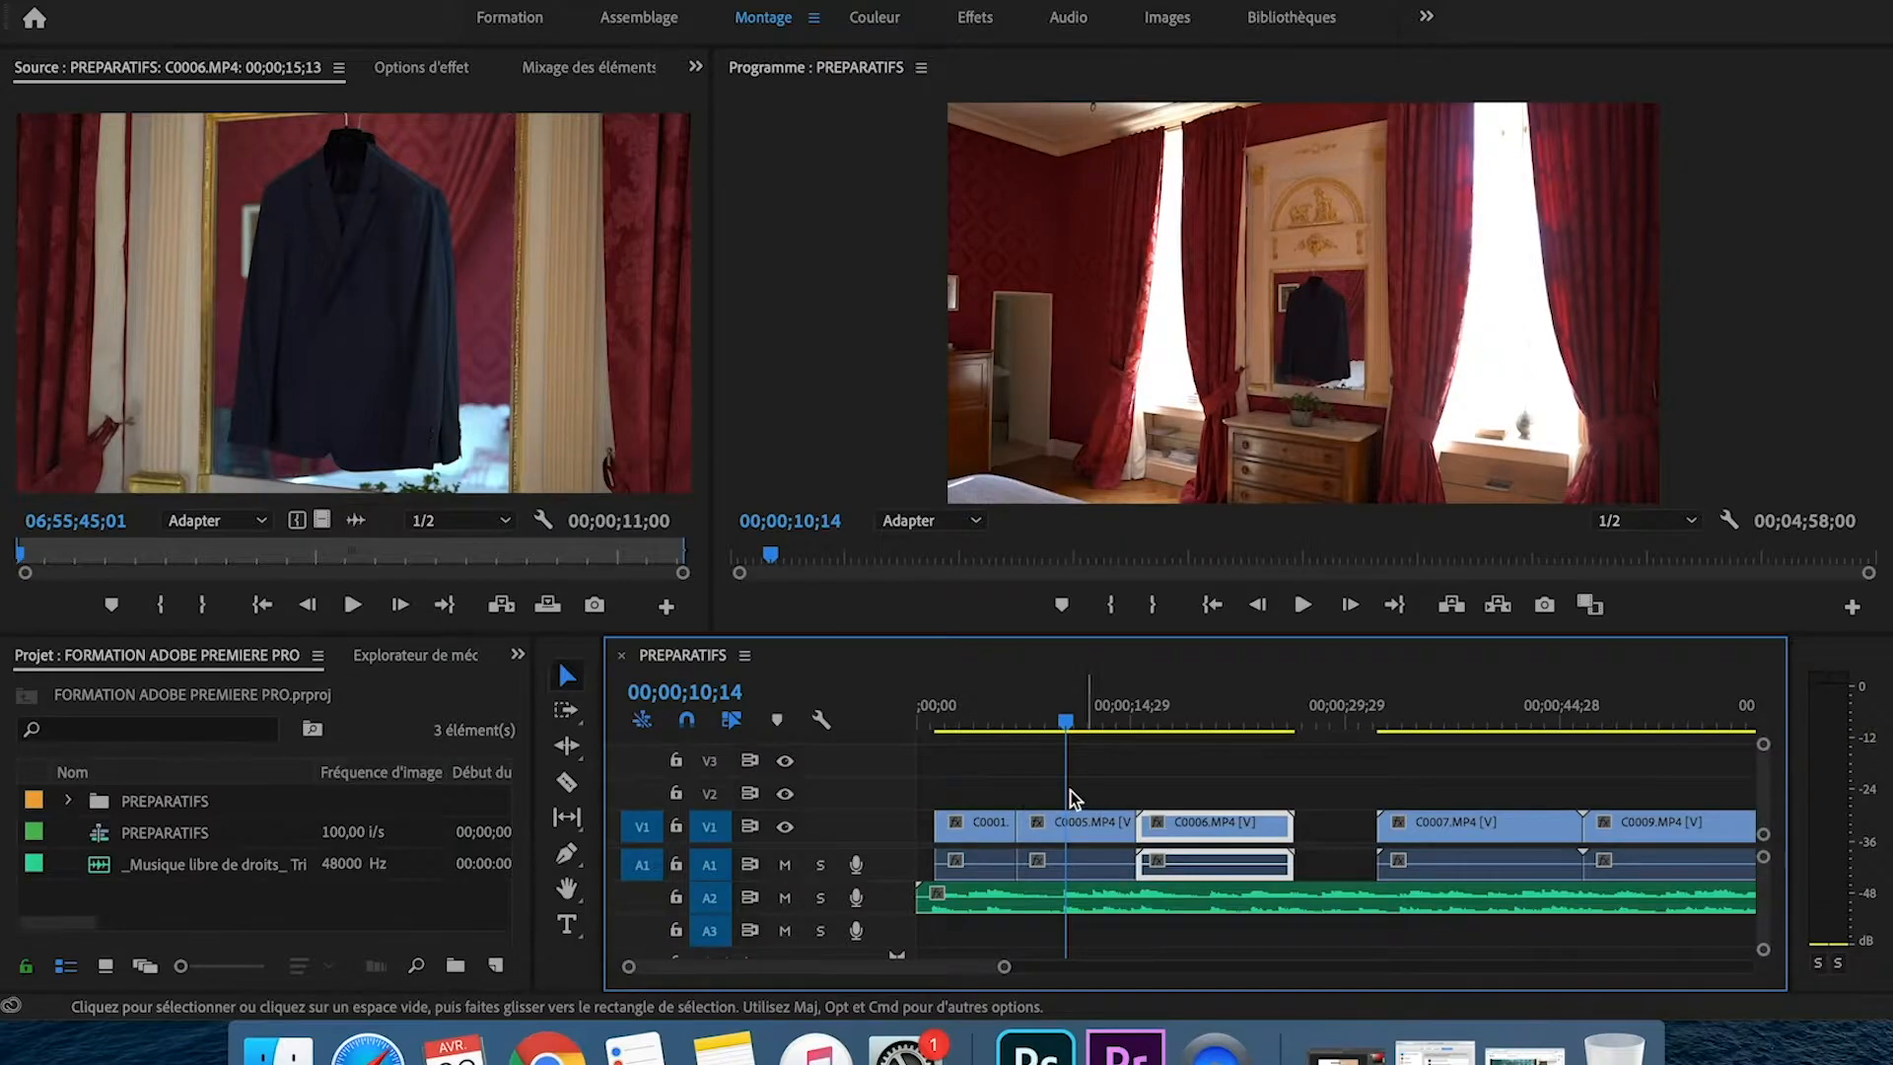
pyautogui.moveTo(1068, 725); pyautogui.dragTo(1081, 721)
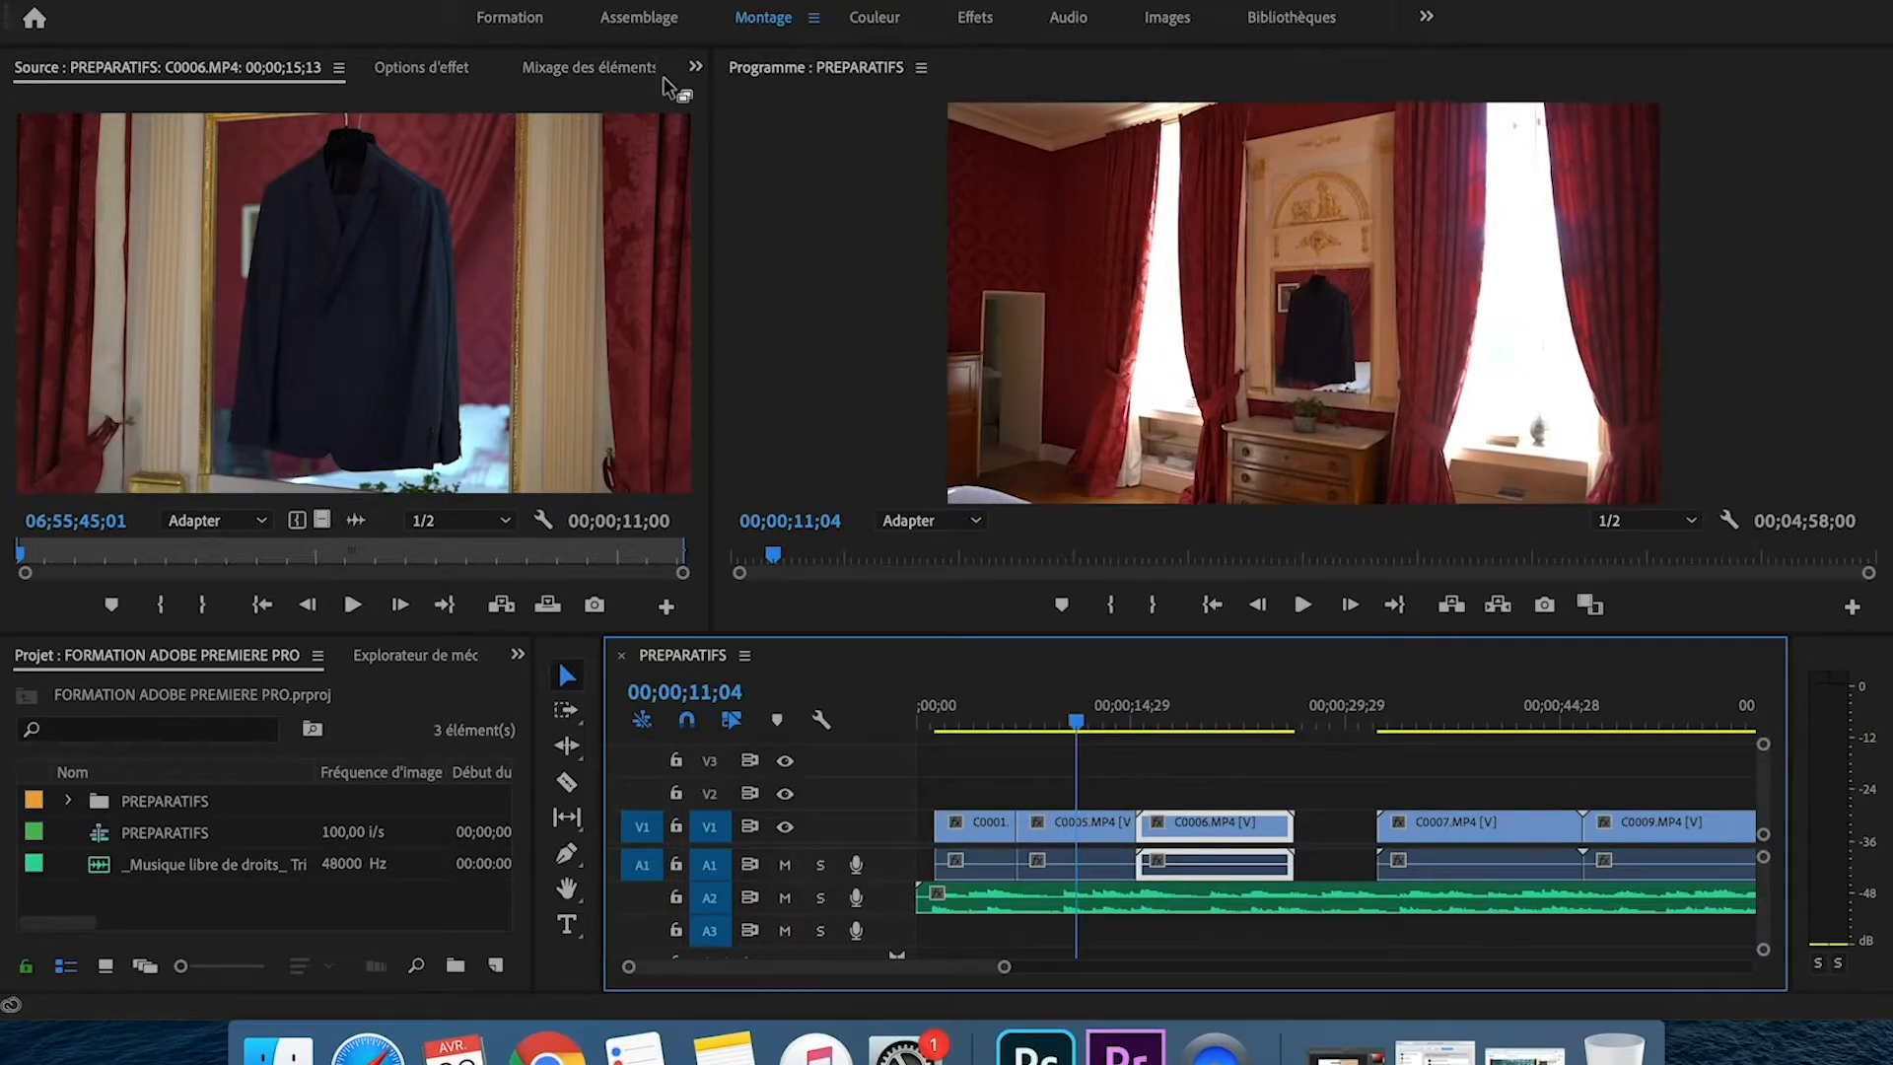
pyautogui.click(695, 67)
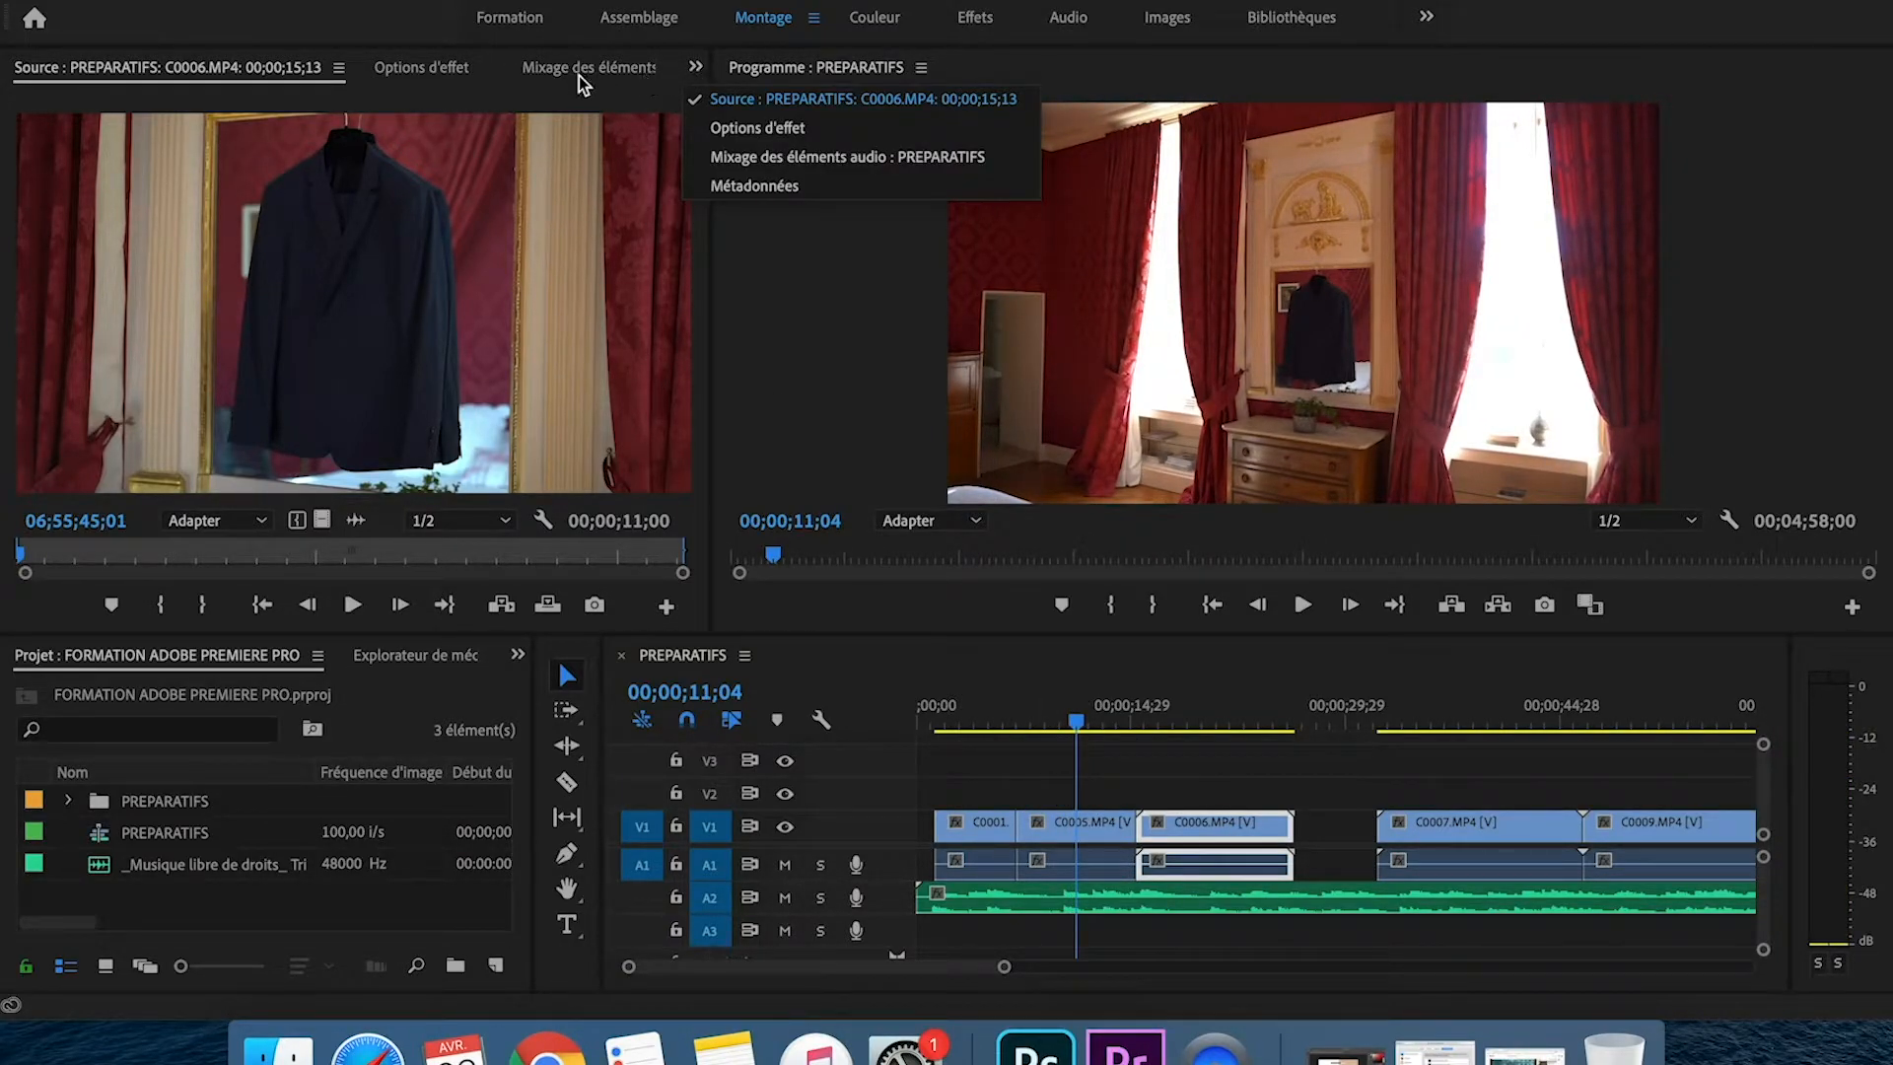
pyautogui.click(694, 69)
pyautogui.click(694, 69)
pyautogui.click(694, 69)
pyautogui.moveTo(710, 135); pyautogui.dragTo(337, 161)
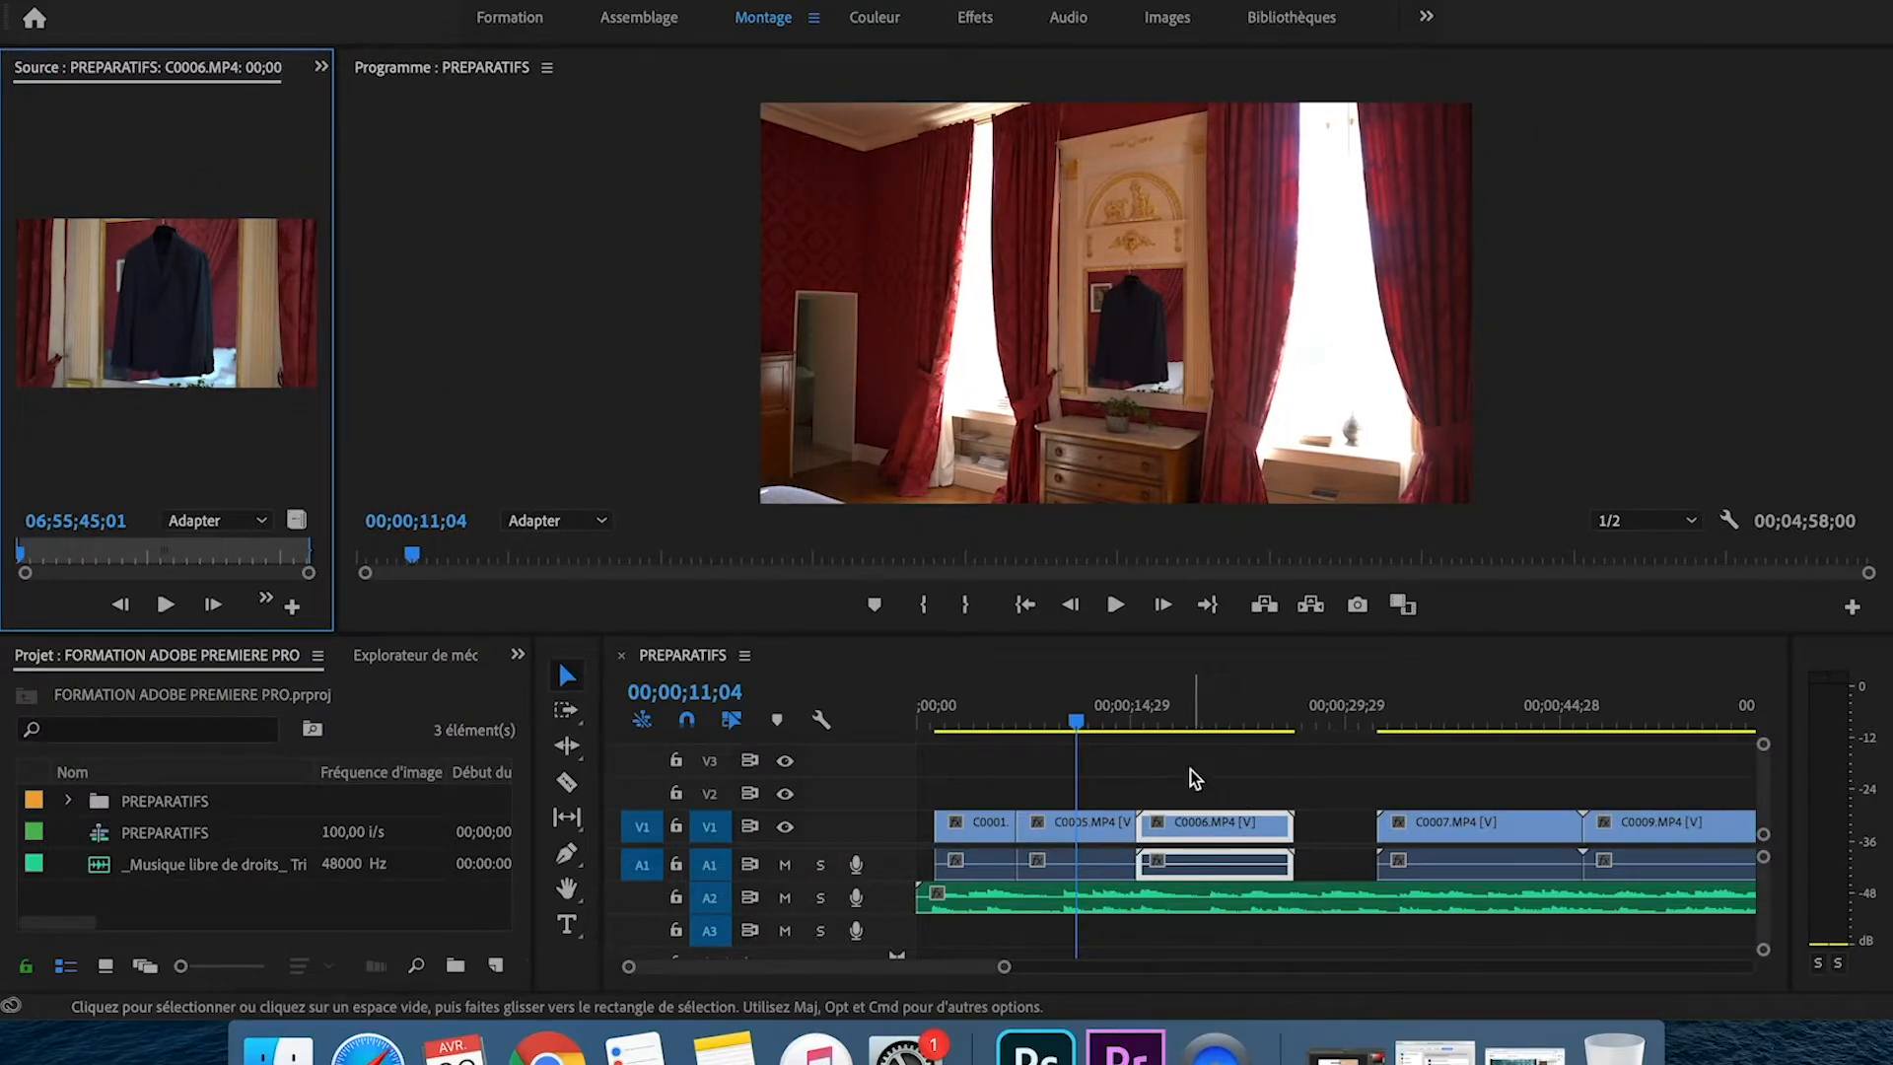
# - Split C0006 with the Razor tool at two points, near its start and at 00;00;23;00
pyautogui.click(1144, 725)
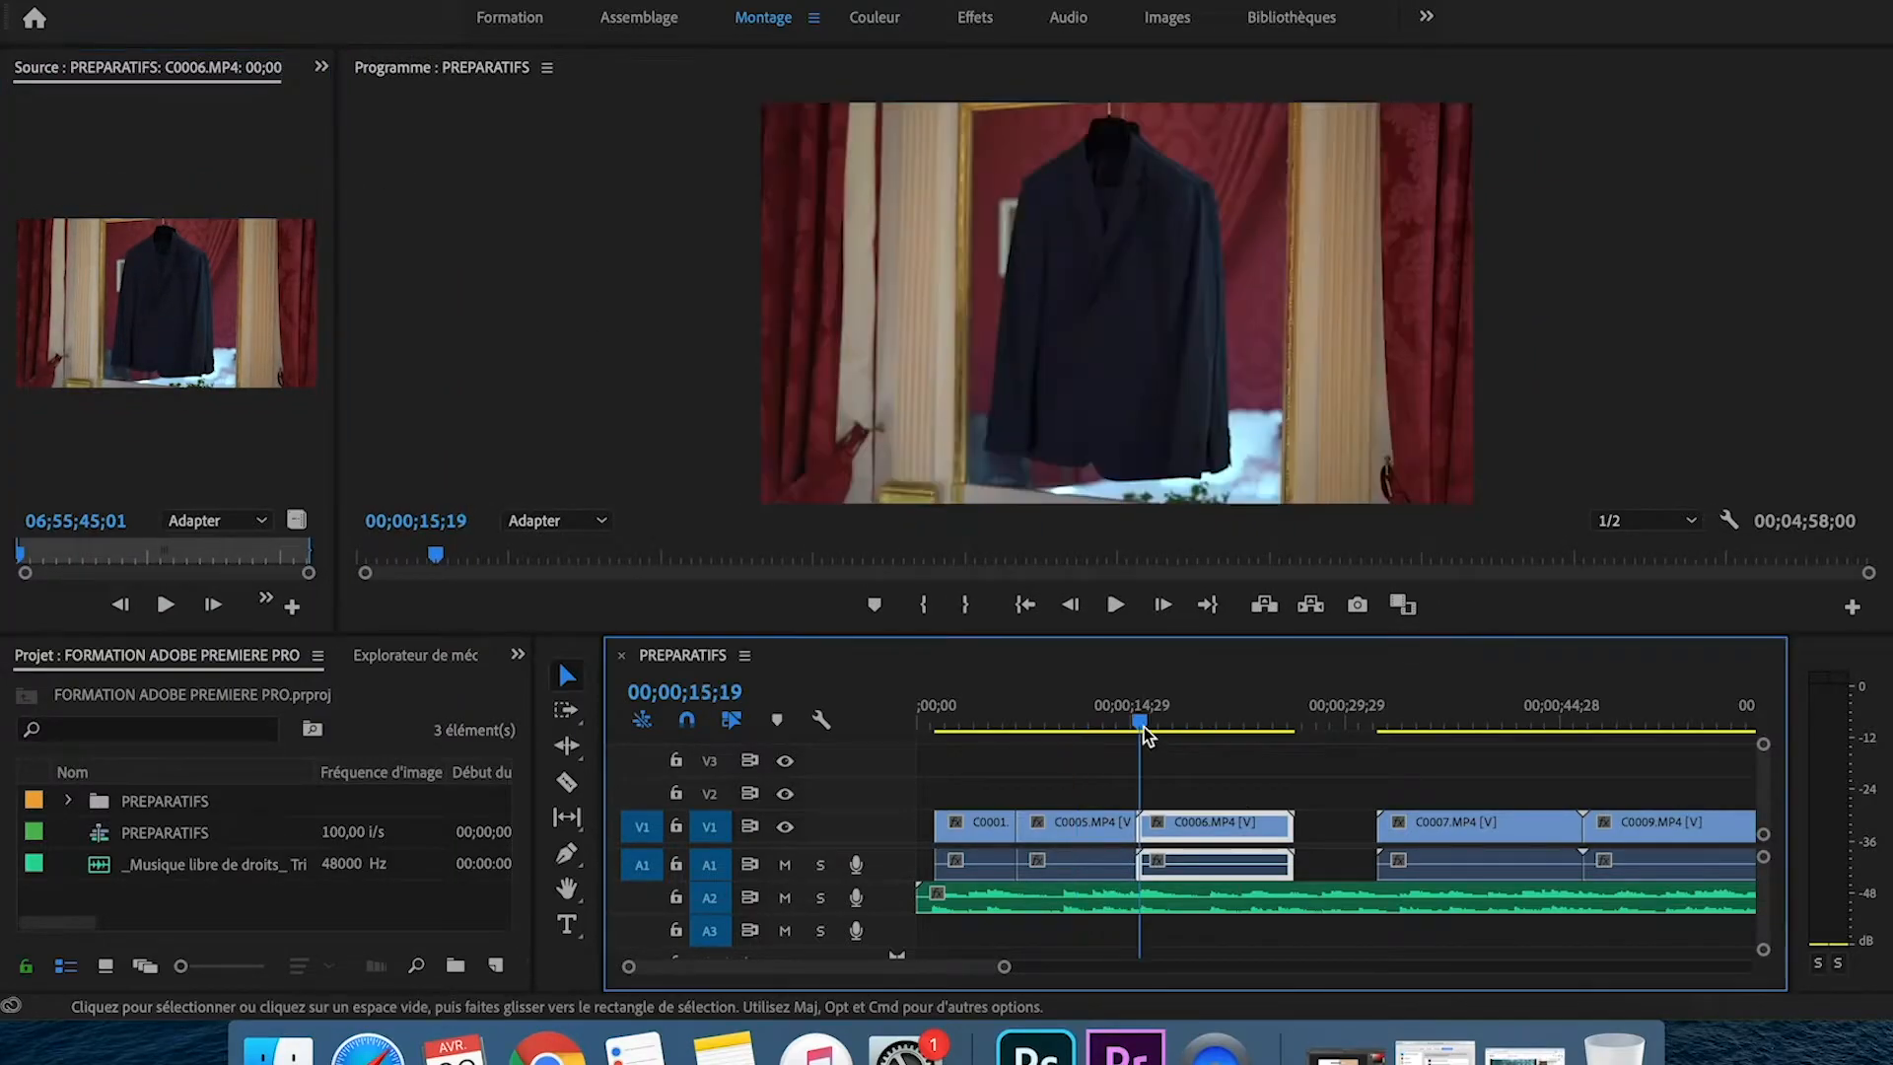
pyautogui.click(570, 789)
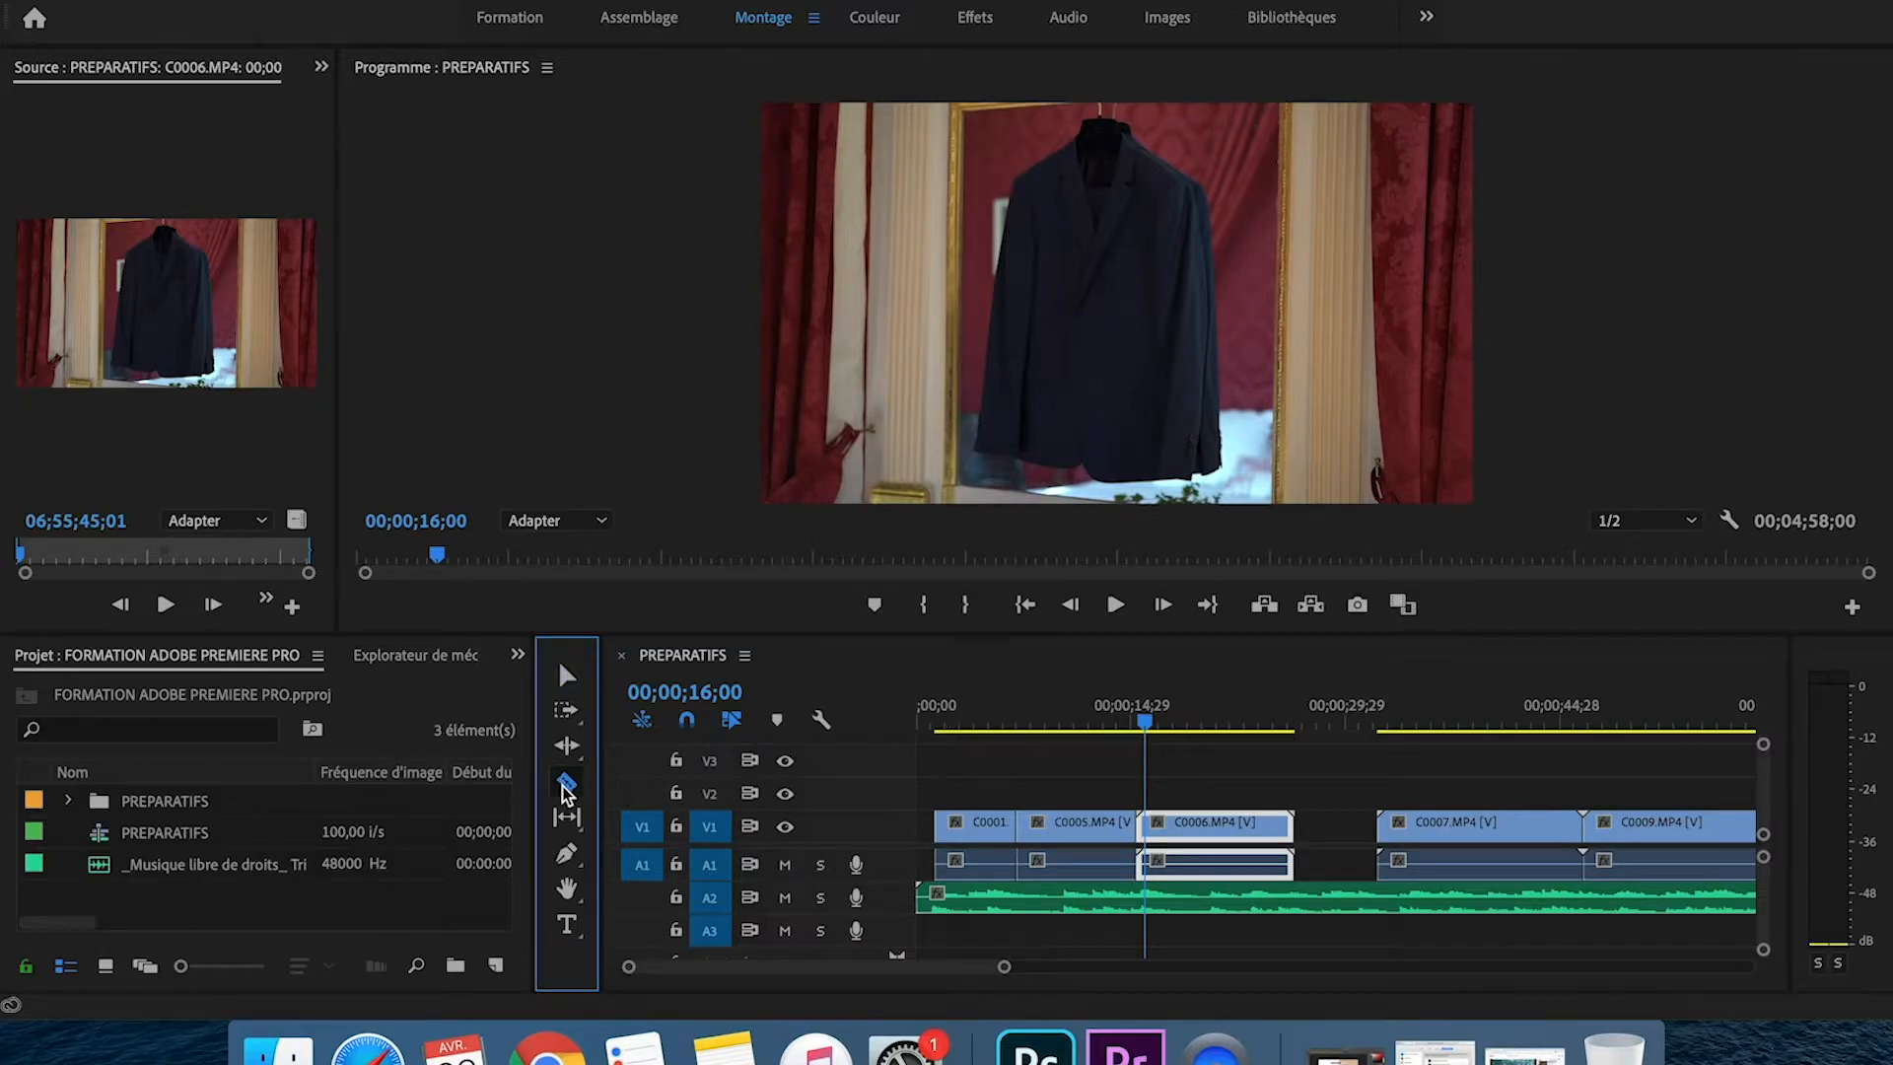
pyautogui.click(1183, 824)
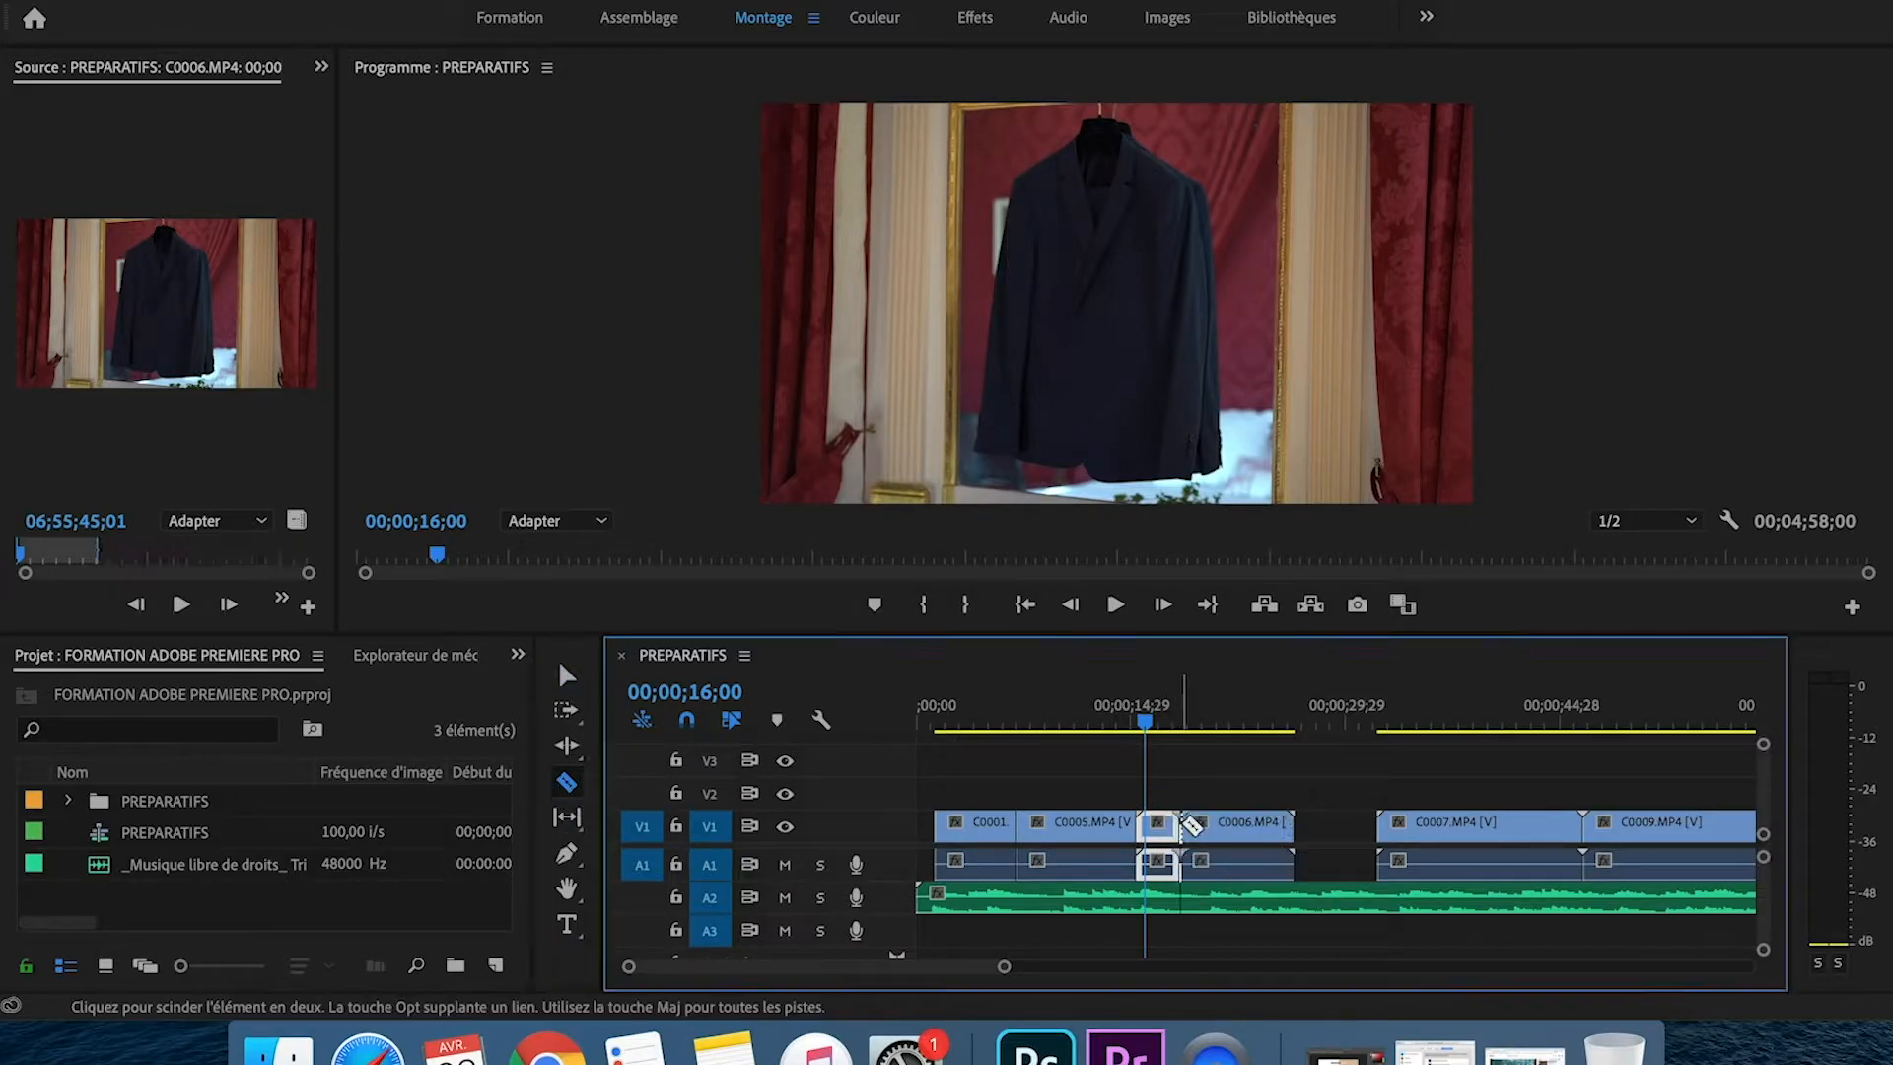
pyautogui.moveTo(1144, 719); pyautogui.dragTo(1246, 718)
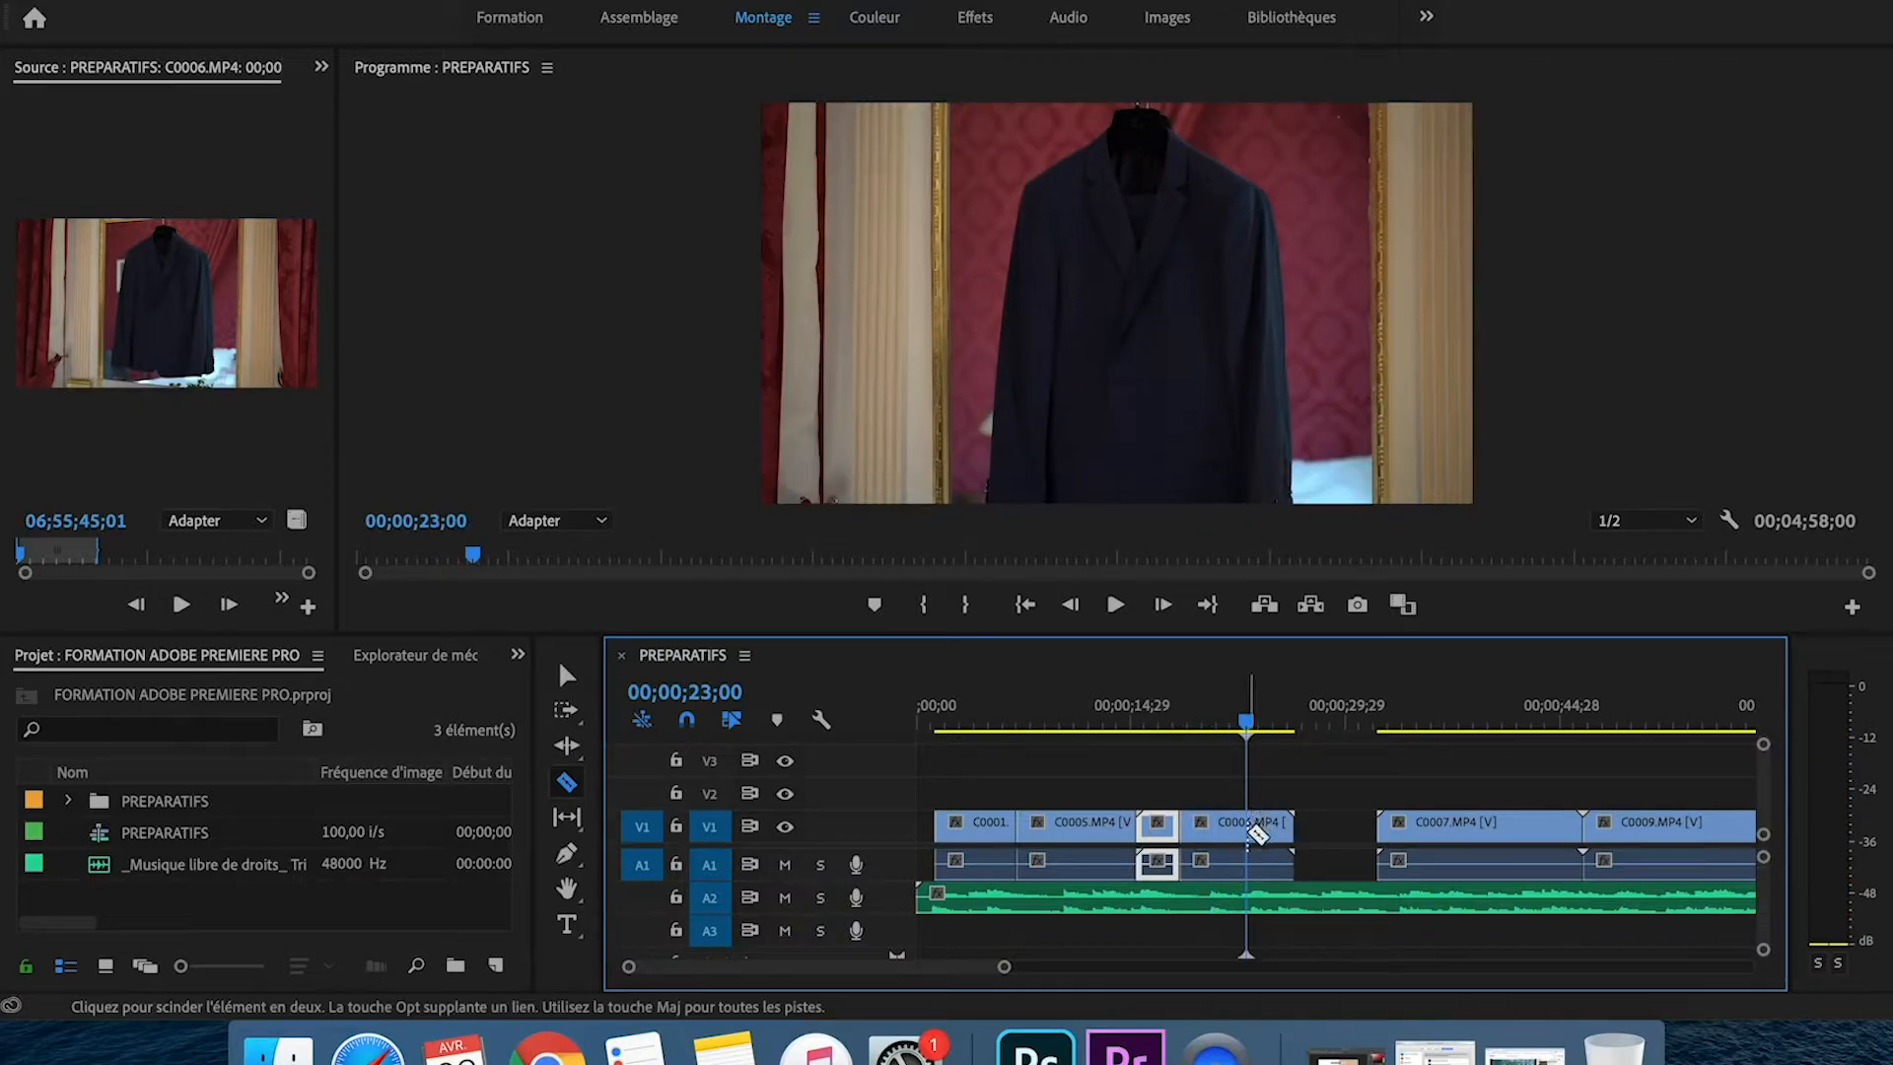
# - Delete the first and last pieces of the split C0006, keeping only the middle piece
pyautogui.click(567, 675)
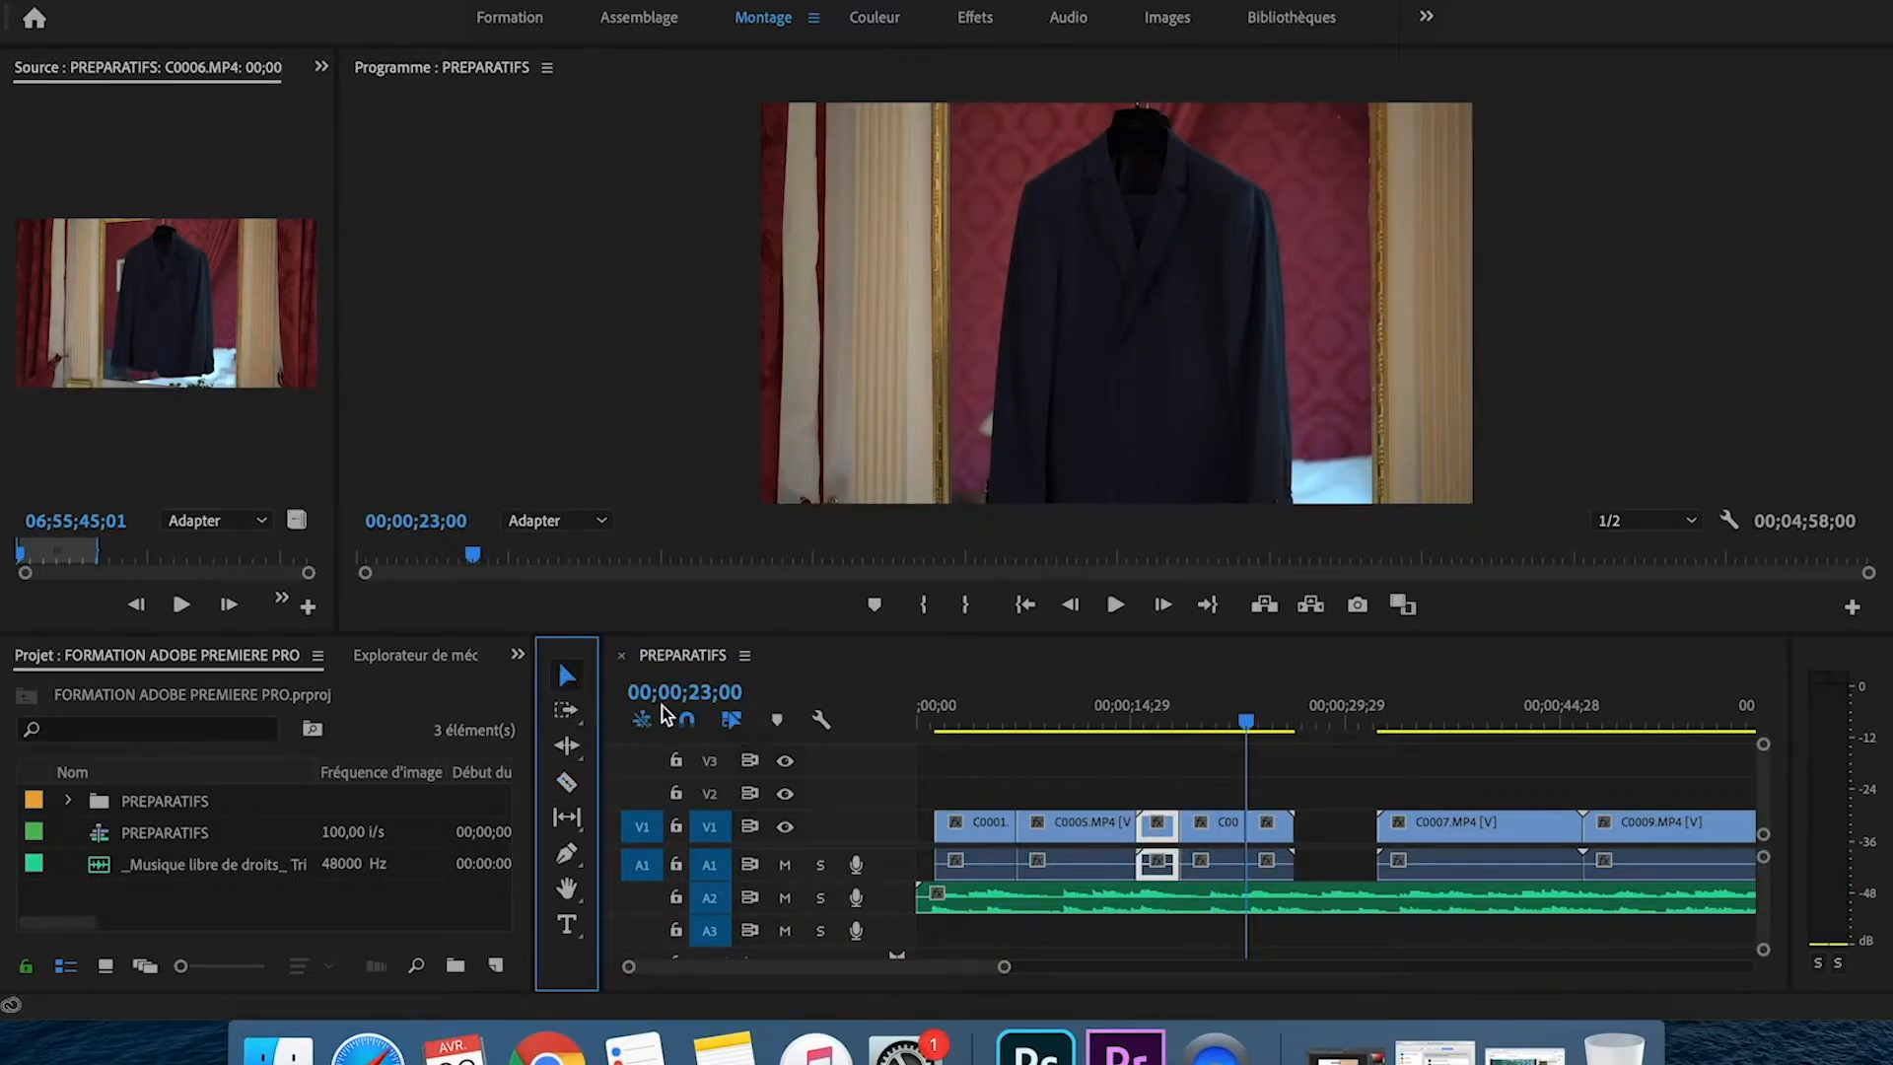
pyautogui.click(1157, 829)
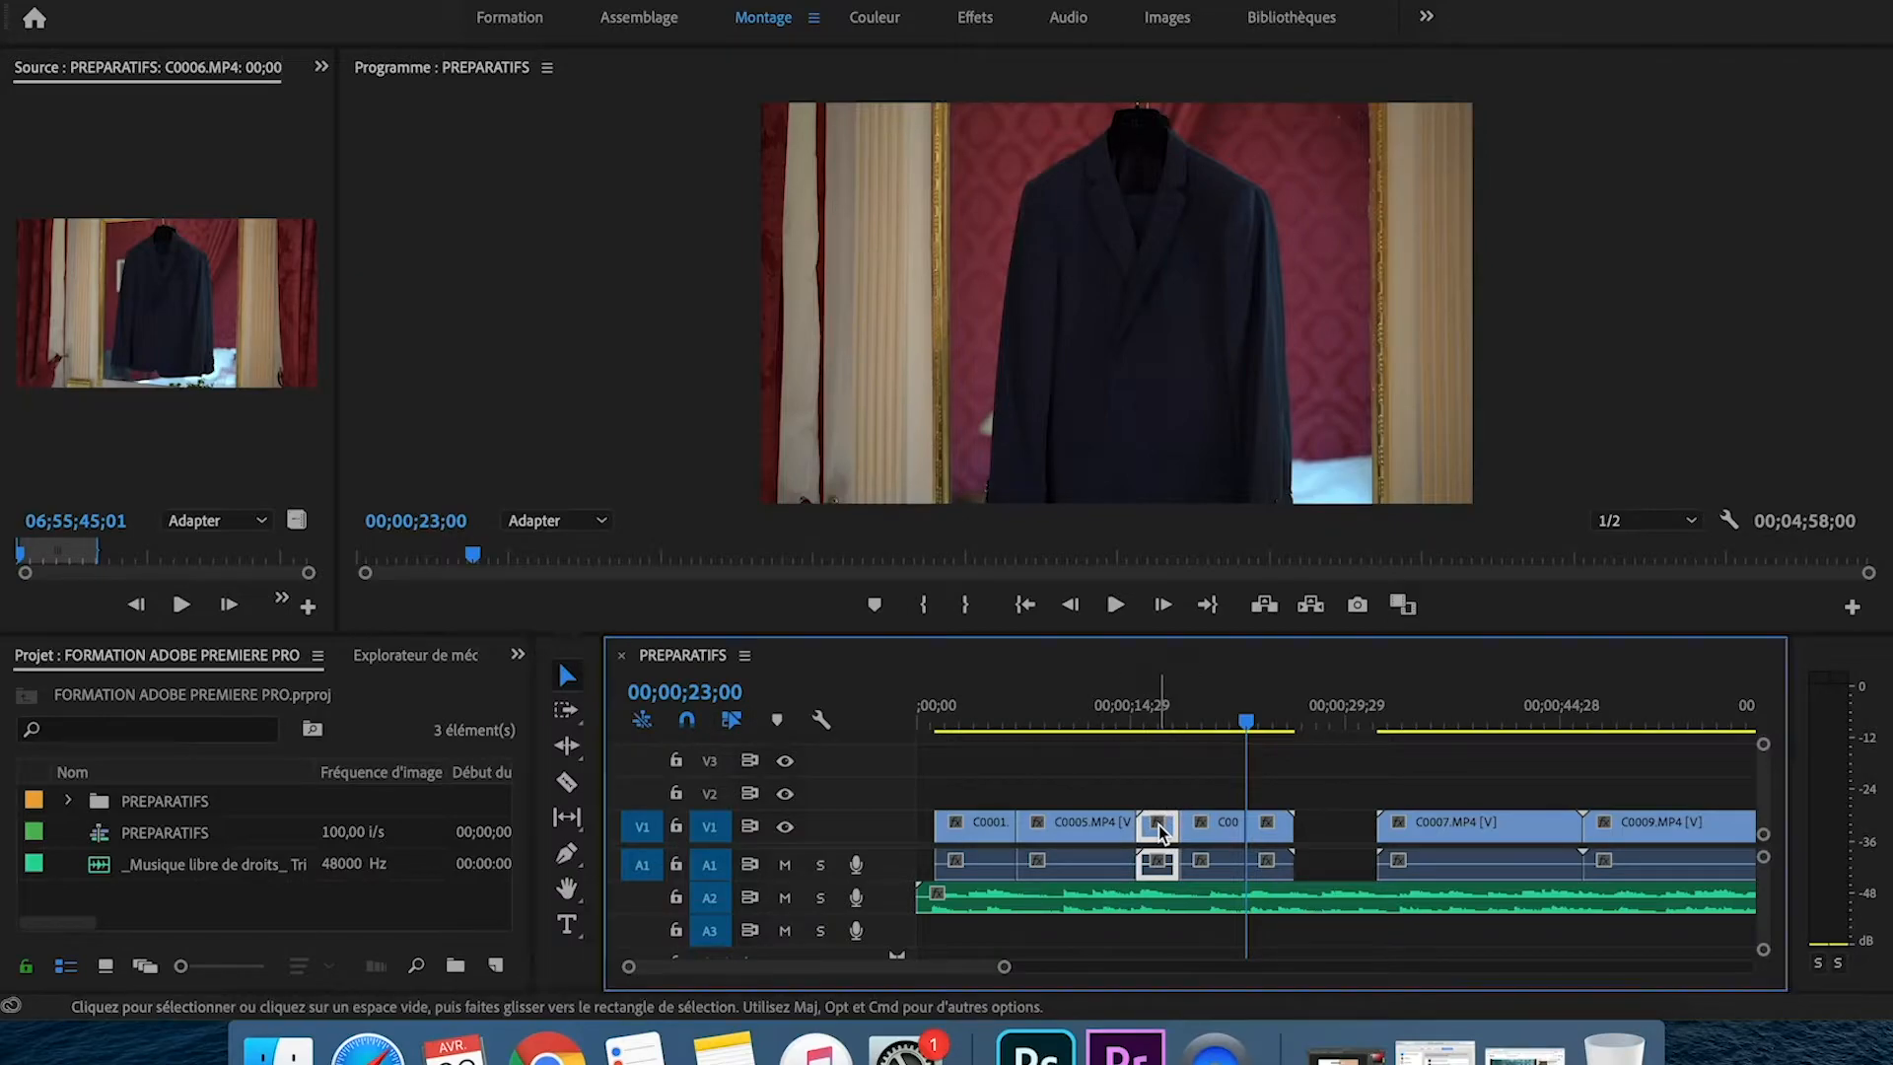
pyautogui.press('Delete')
pyautogui.click(1270, 825)
pyautogui.press('Delete')
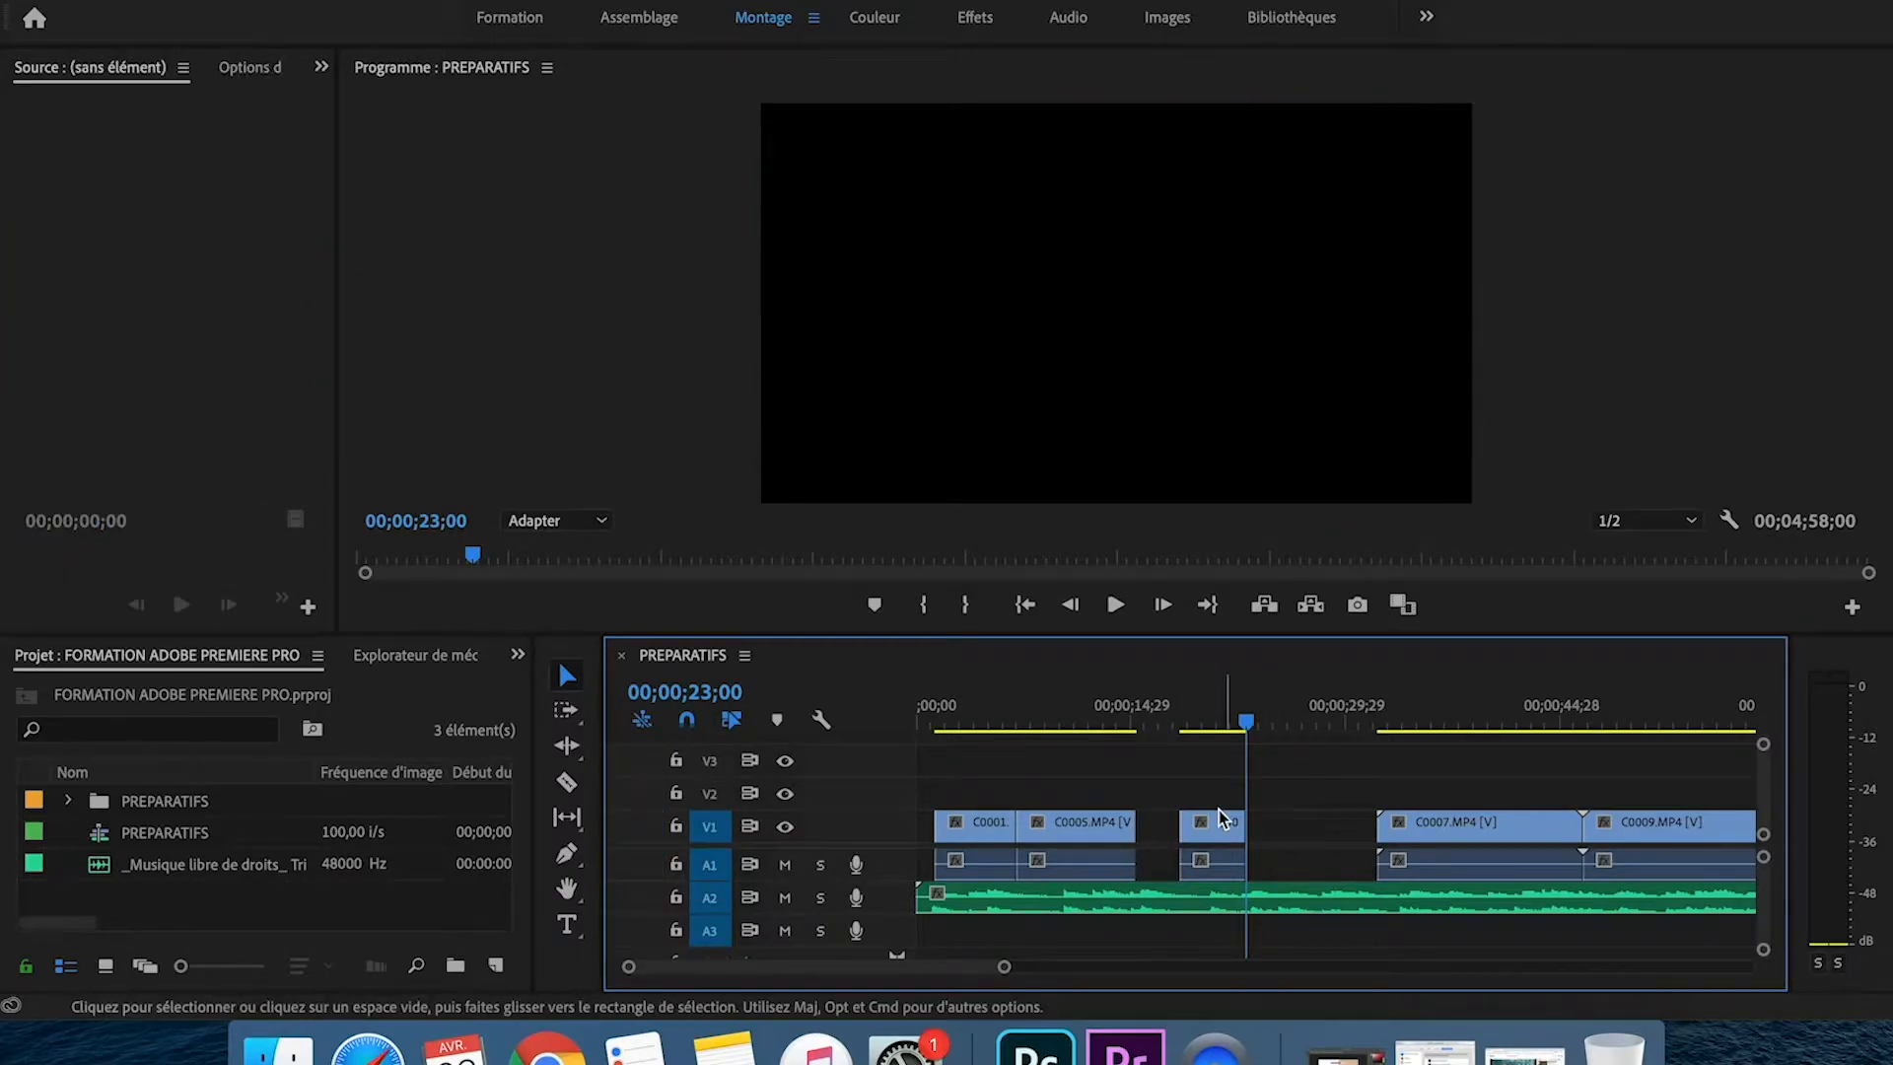
# - Place the remaining C0006 piece directly after C0005 and adjust its length
pyautogui.click(1211, 721)
pyautogui.moveTo(1230, 824)
pyautogui.mouseDown()
pyautogui.moveTo(1173, 826)
pyautogui.moveTo(1250, 825)
pyautogui.moveTo(1191, 823)
pyautogui.moveTo(1216, 824)
pyautogui.mouseUp()
pyautogui.click(1190, 708)
pyautogui.moveTo(1180, 708); pyautogui.dragTo(1185, 709)
# - Try moving C0007 closer to the end of C0006, and undo the move
pyautogui.moveTo(1420, 832); pyautogui.dragTo(1269, 835)
pyautogui.moveTo(1188, 710); pyautogui.dragTo(1250, 710)
pyautogui.press('super+z')
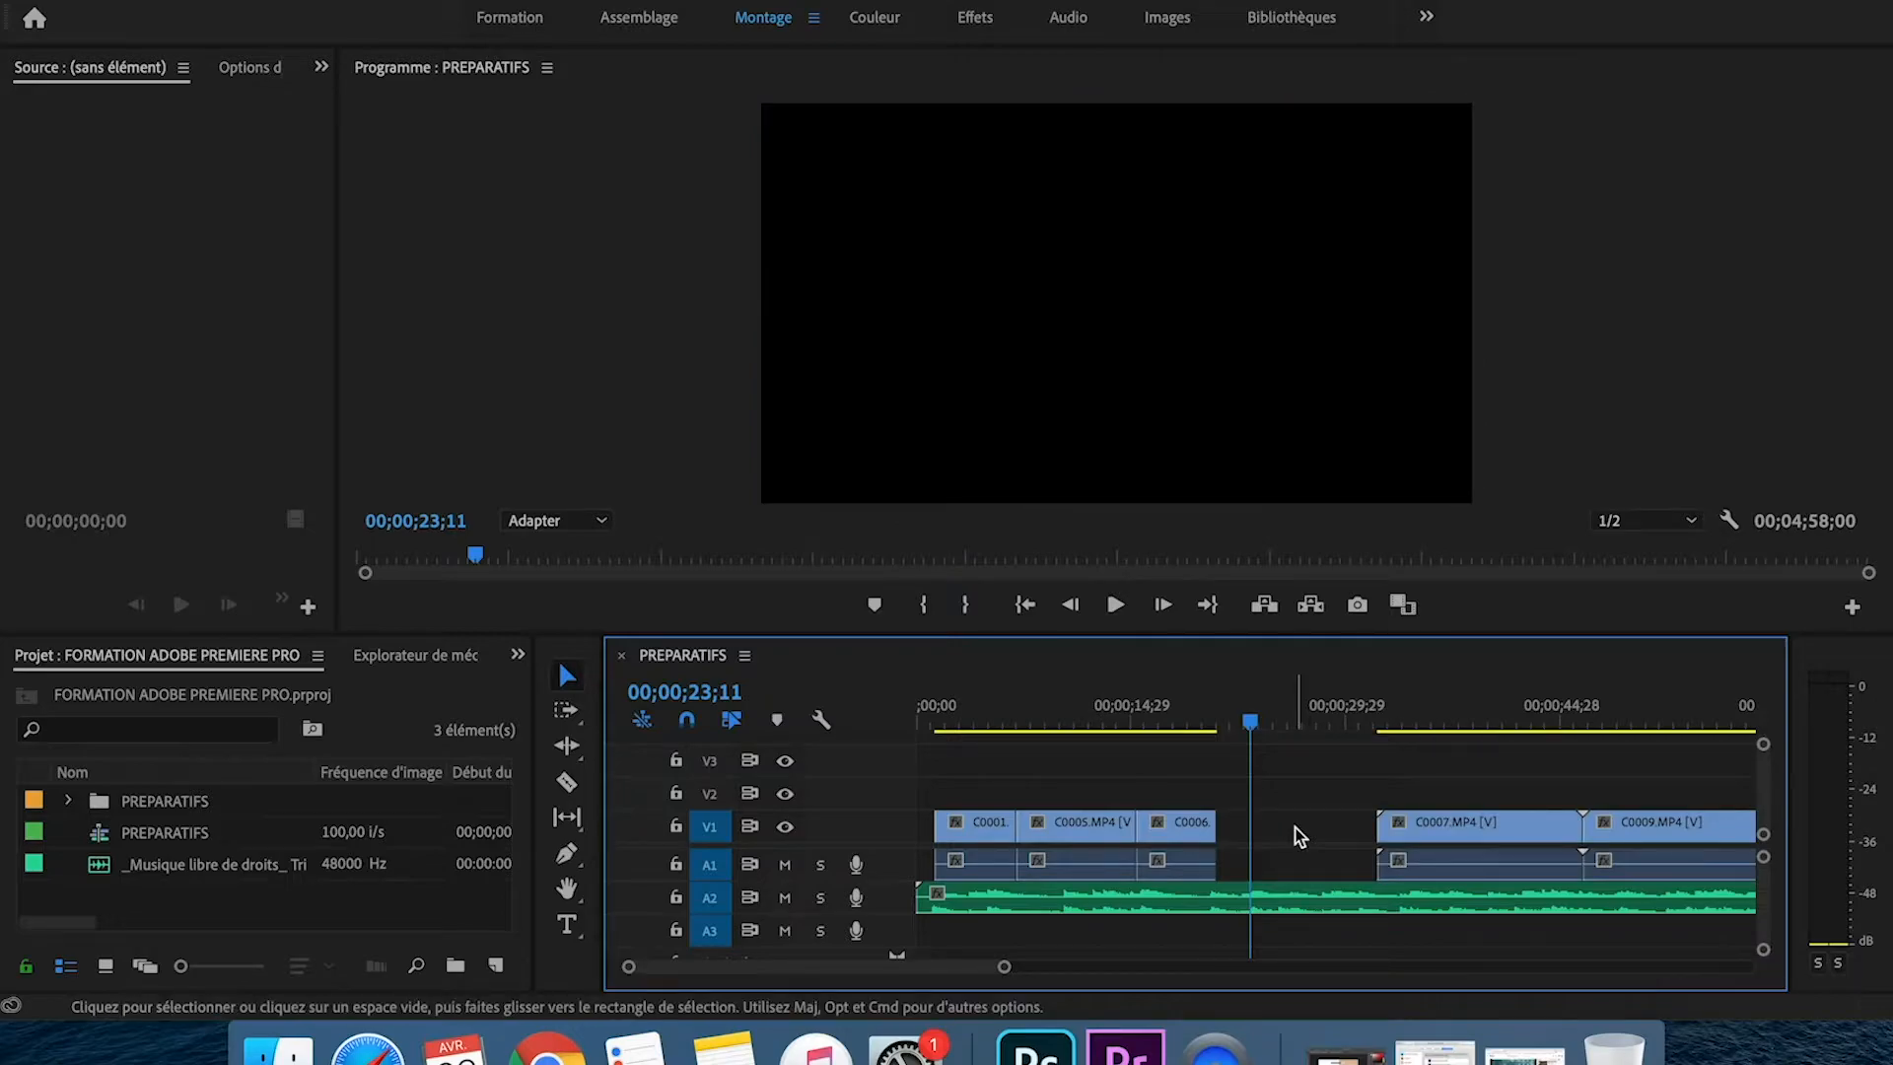
# - Delete the gap between C0006 and C0007 so that all following clips close up
pyautogui.click(1294, 835)
pyautogui.press('Delete')
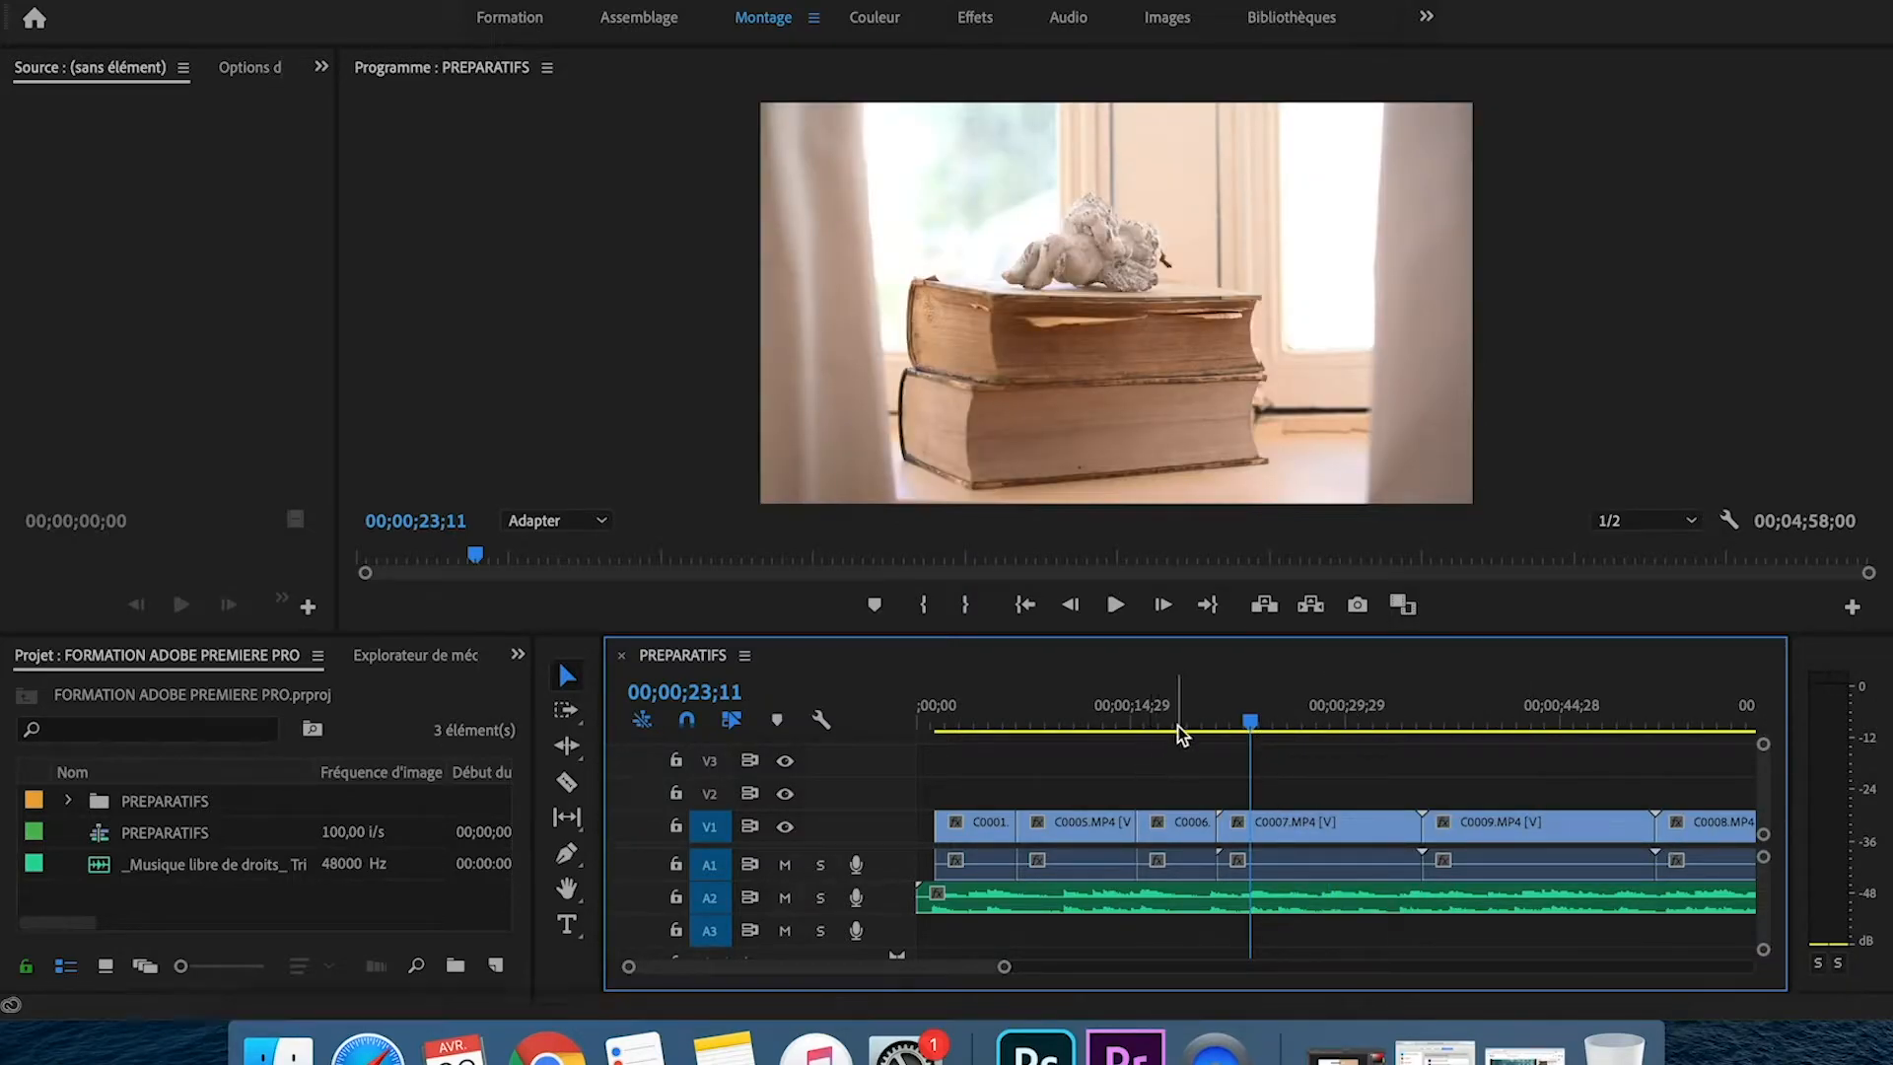
# - Play C0007 from its start and shorten its end so the clip lasts about 00;00;05;27
pyautogui.moveTo(1212, 708); pyautogui.dragTo(1216, 708)
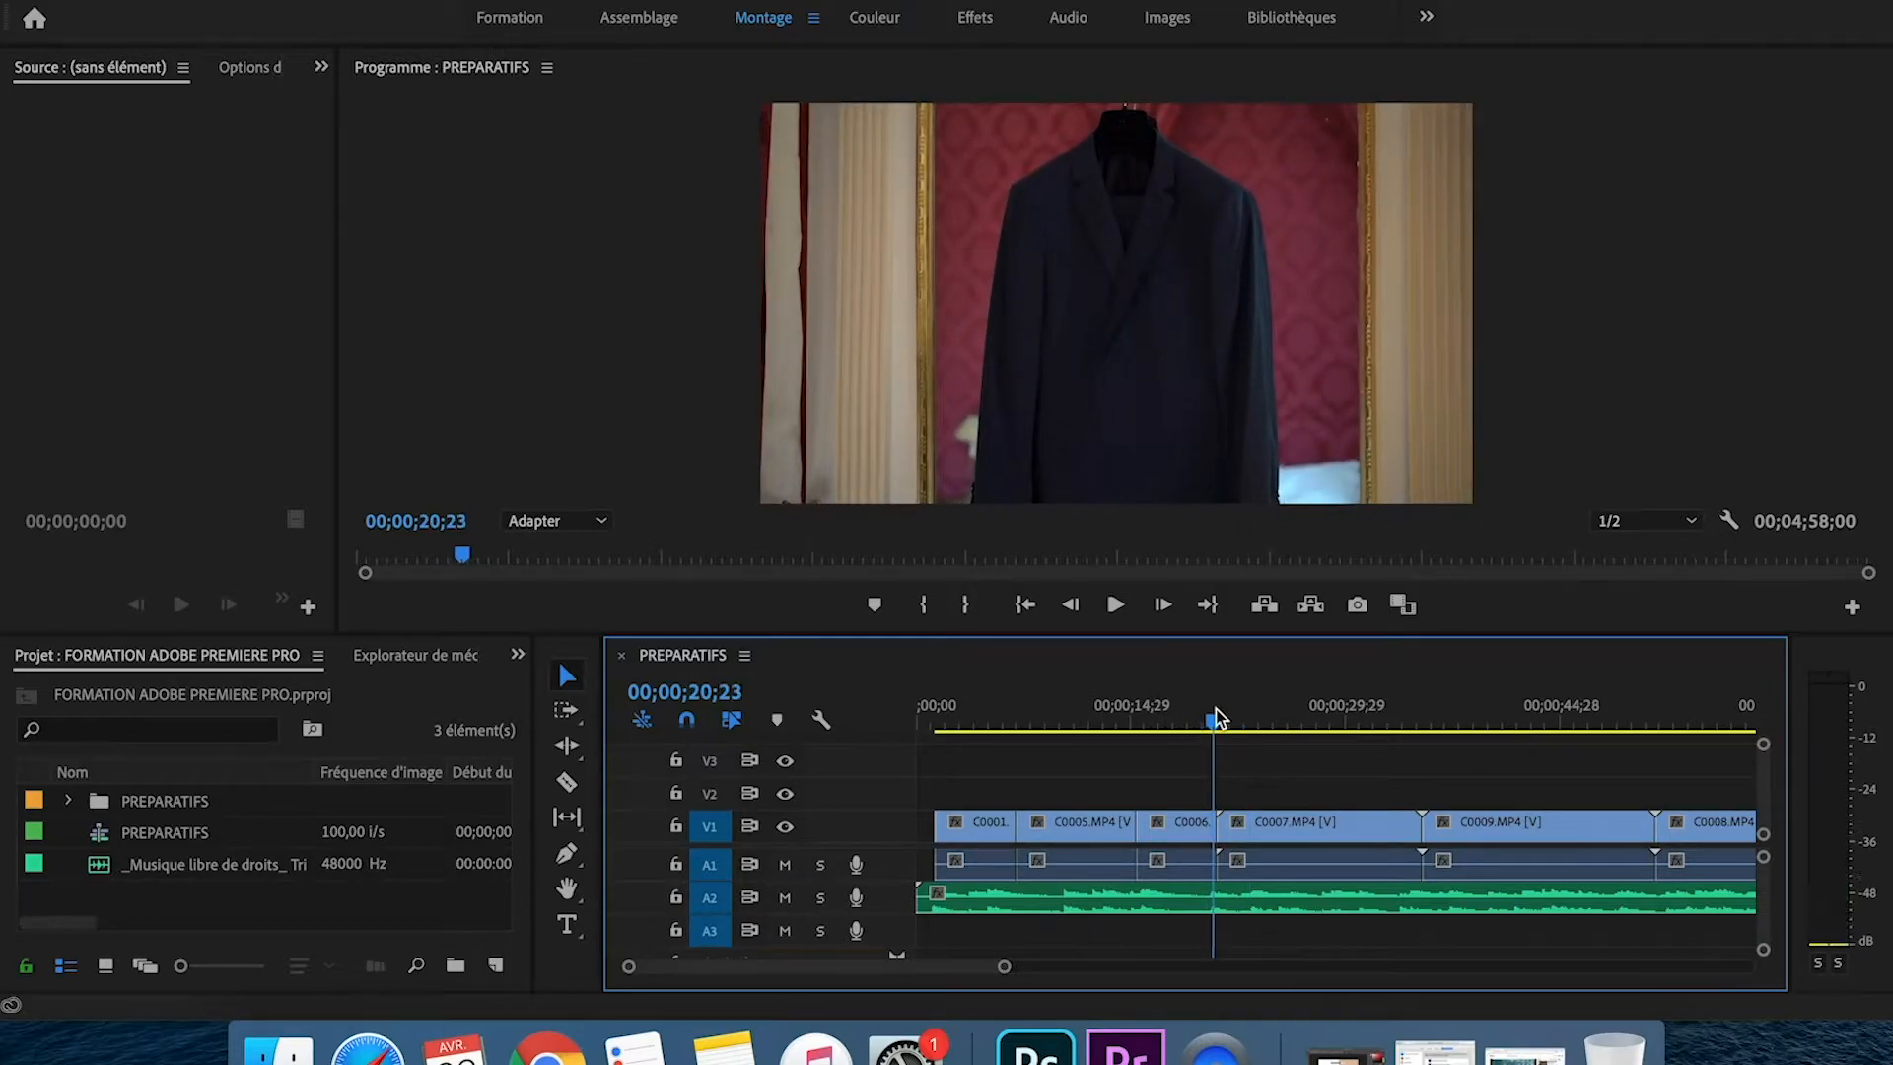
pyautogui.press('space')
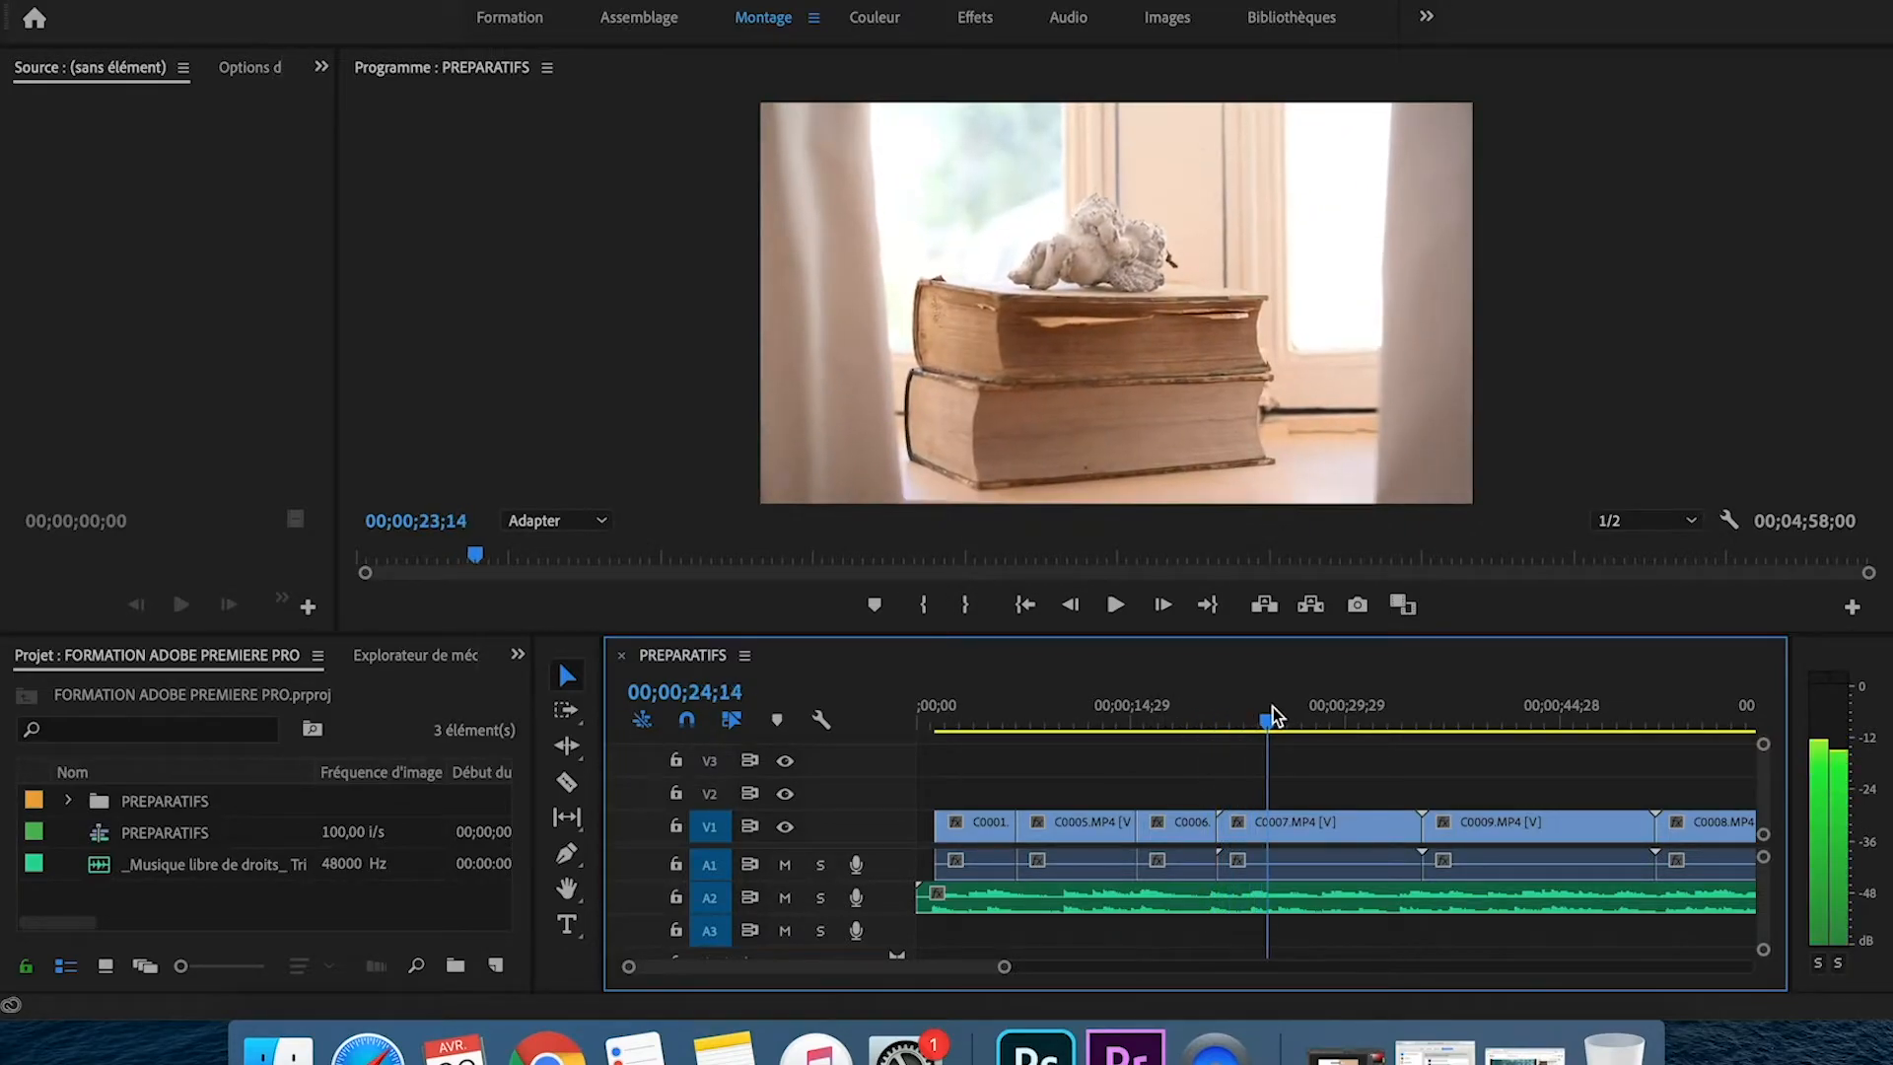
pyautogui.moveTo(1236, 823); pyautogui.dragTo(1300, 814)
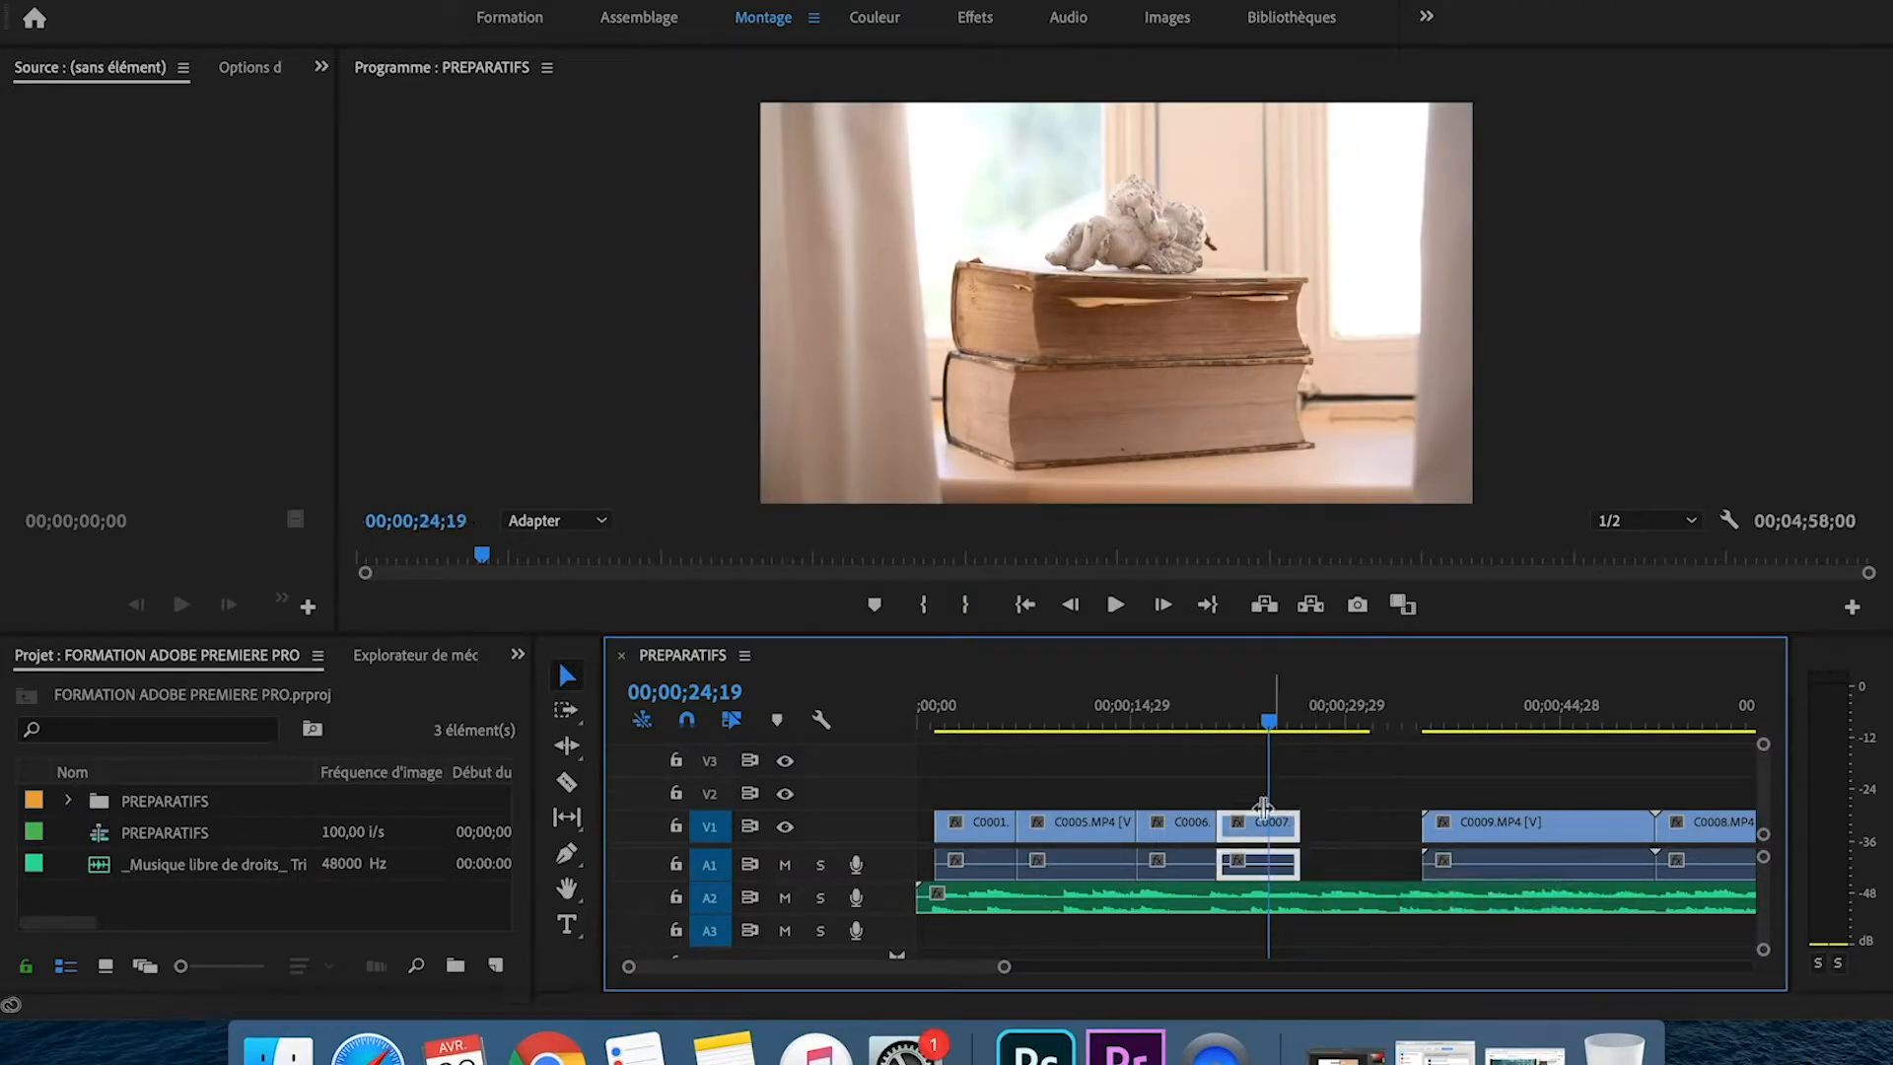
pyautogui.click(1245, 708)
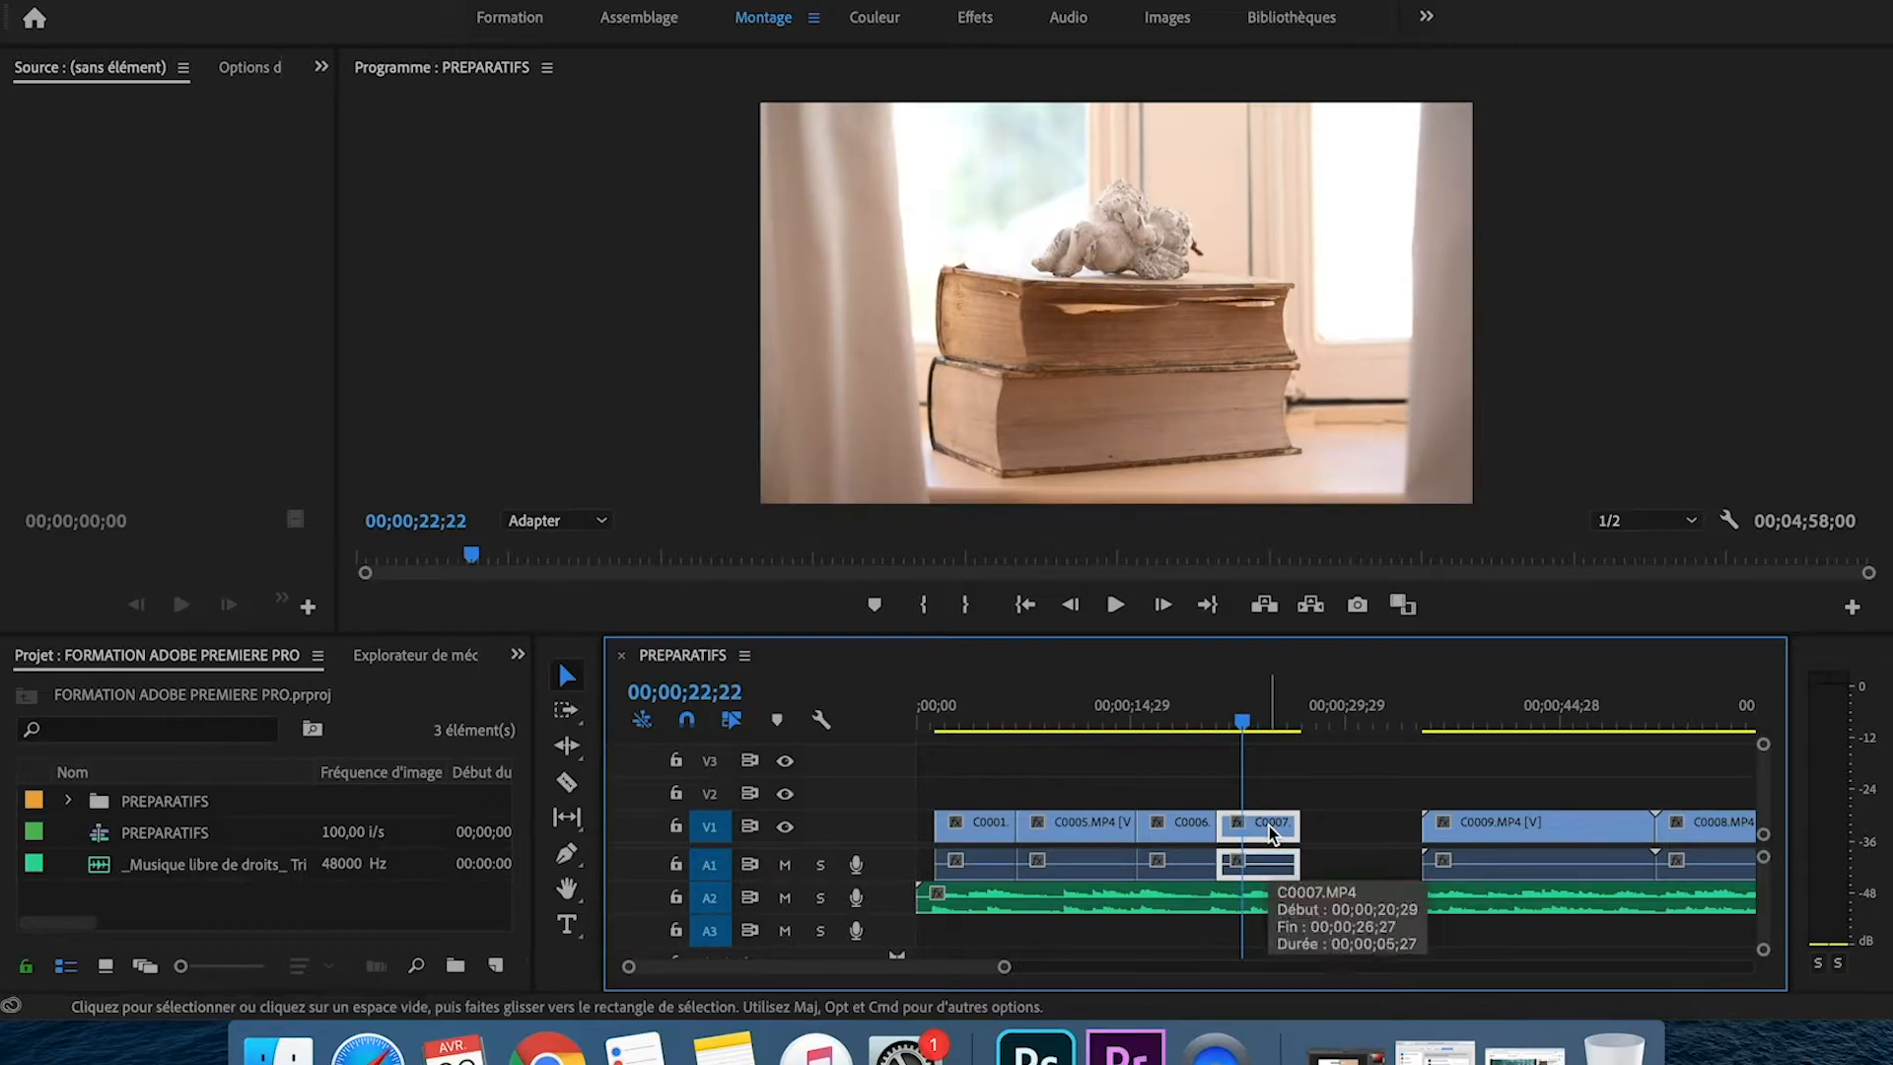
# - Try a speed of 60% for C0007 in its speed and duration settings
pyautogui.rightClick(1269, 825)
pyautogui.scroll(-5, 1352, 920)
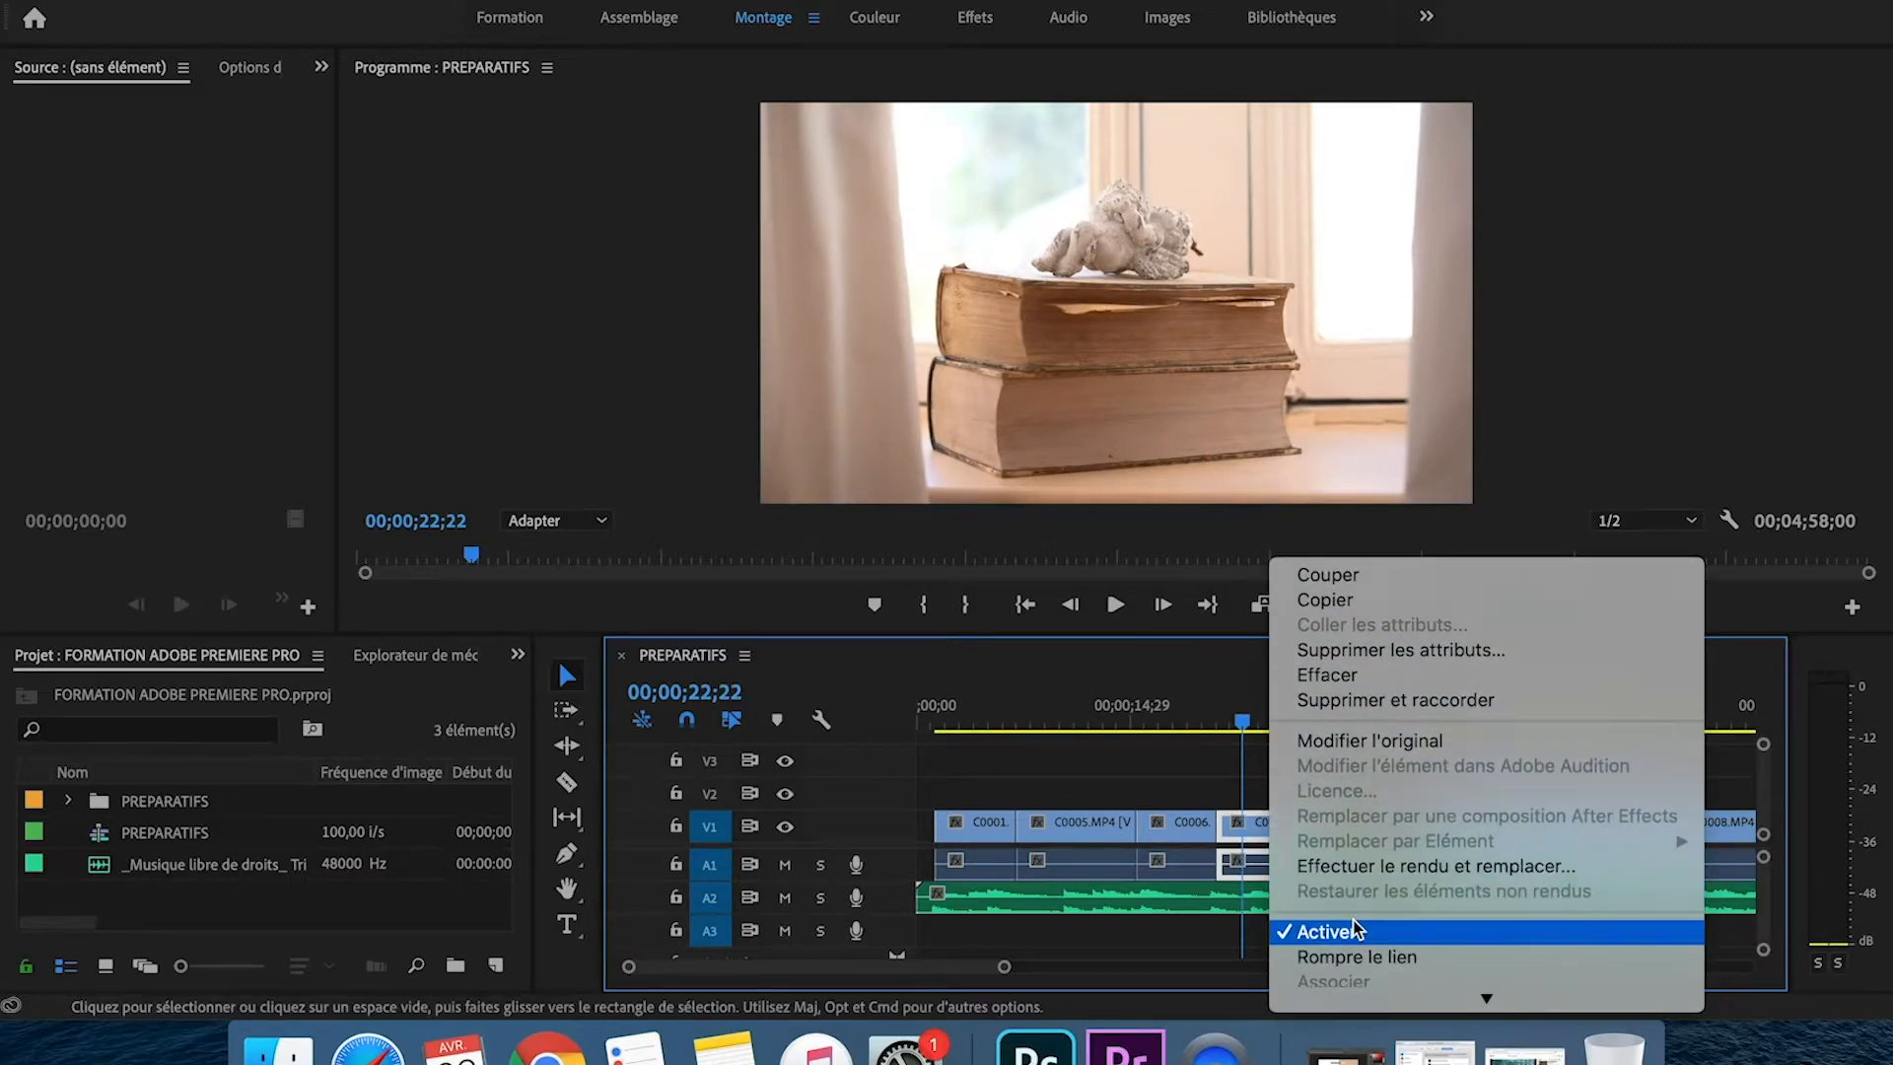
pyautogui.scroll(-5, 1355, 927)
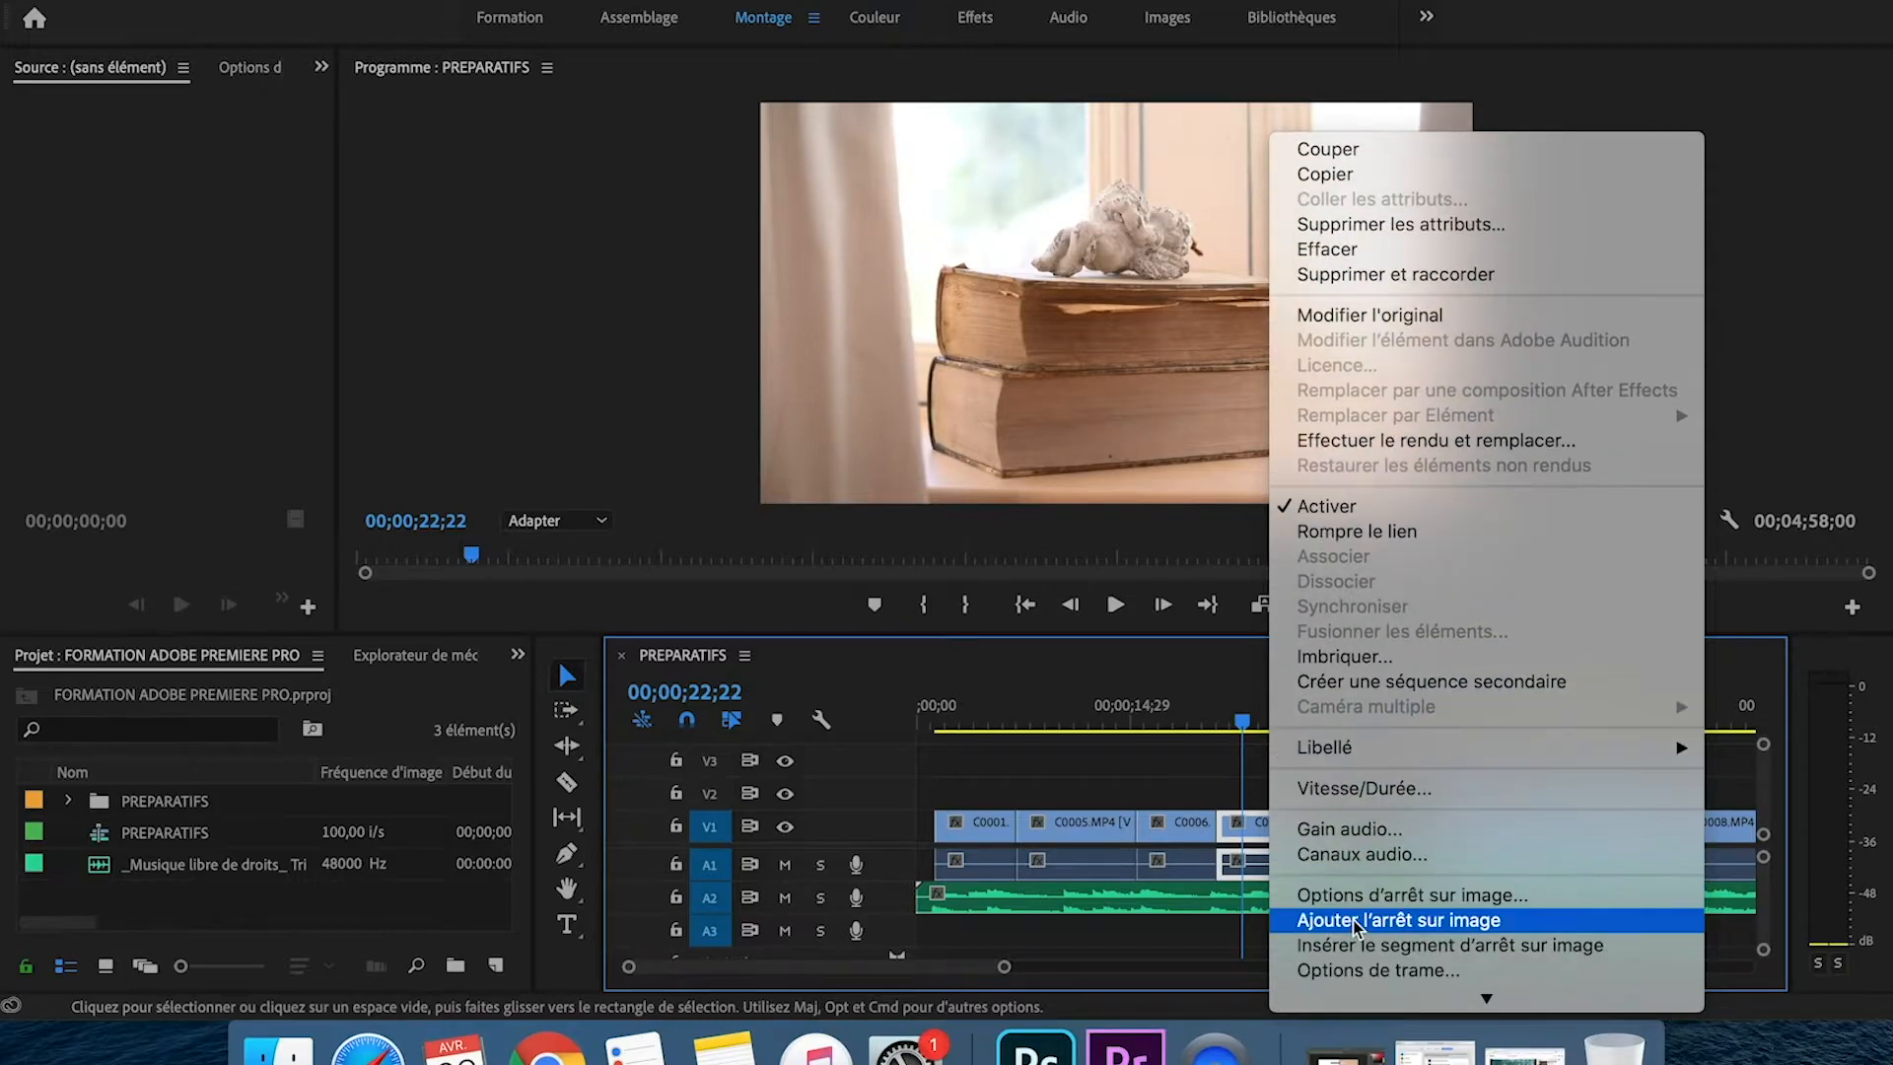
pyautogui.scroll(-1, 1358, 842)
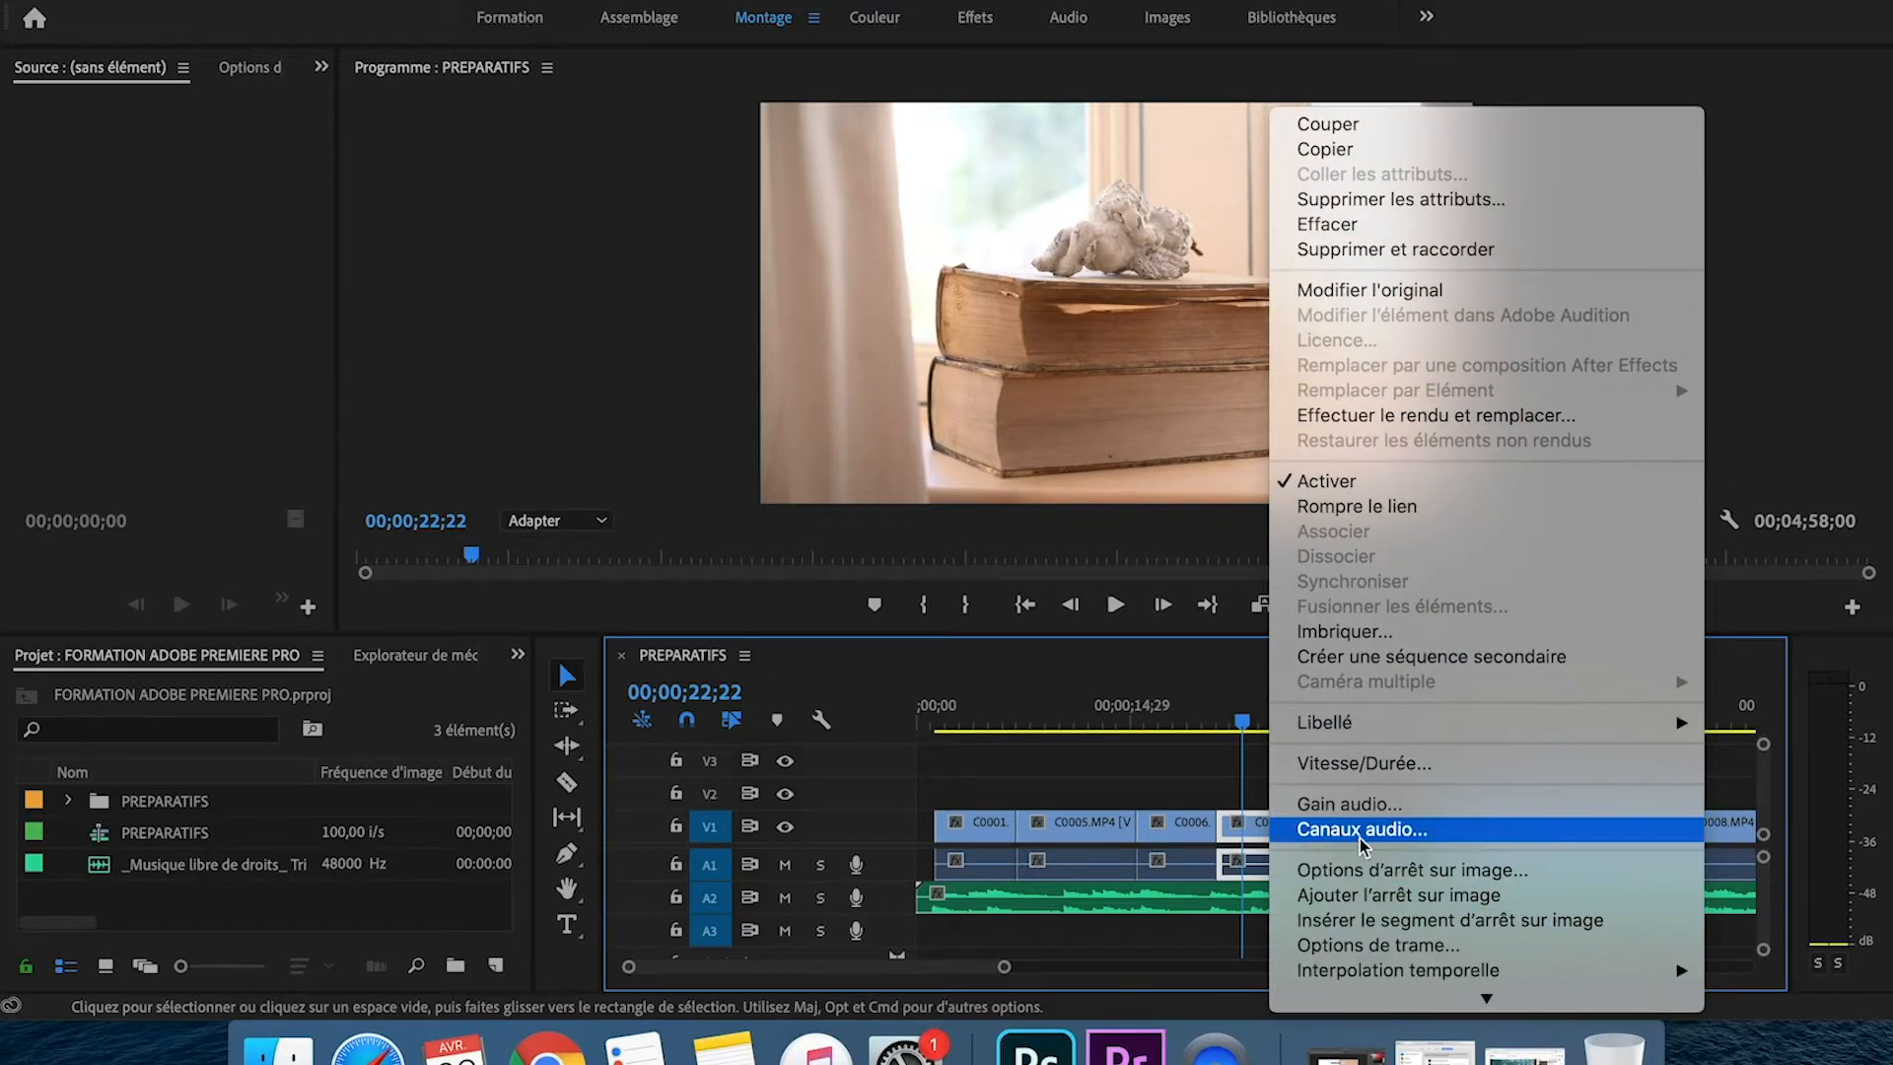
pyautogui.click(1385, 767)
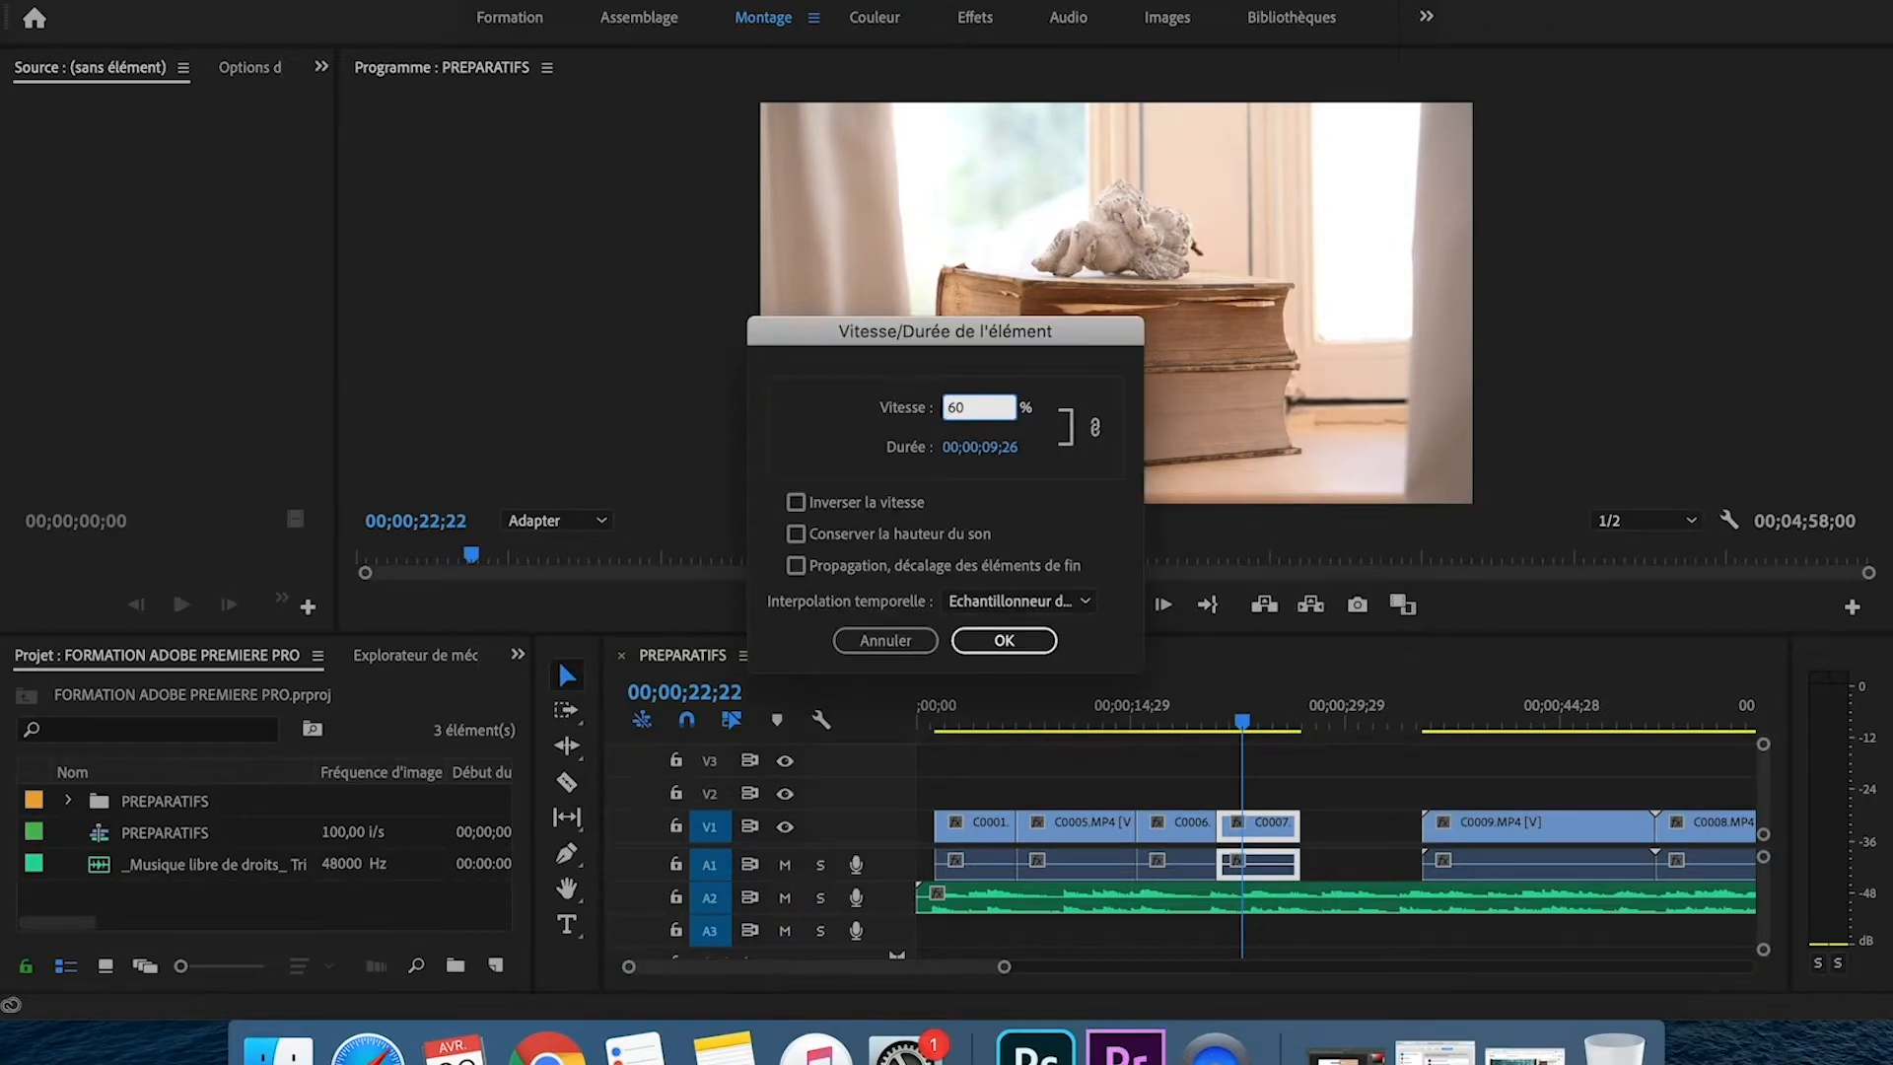
pyautogui.write('60')
pyautogui.press('Return')
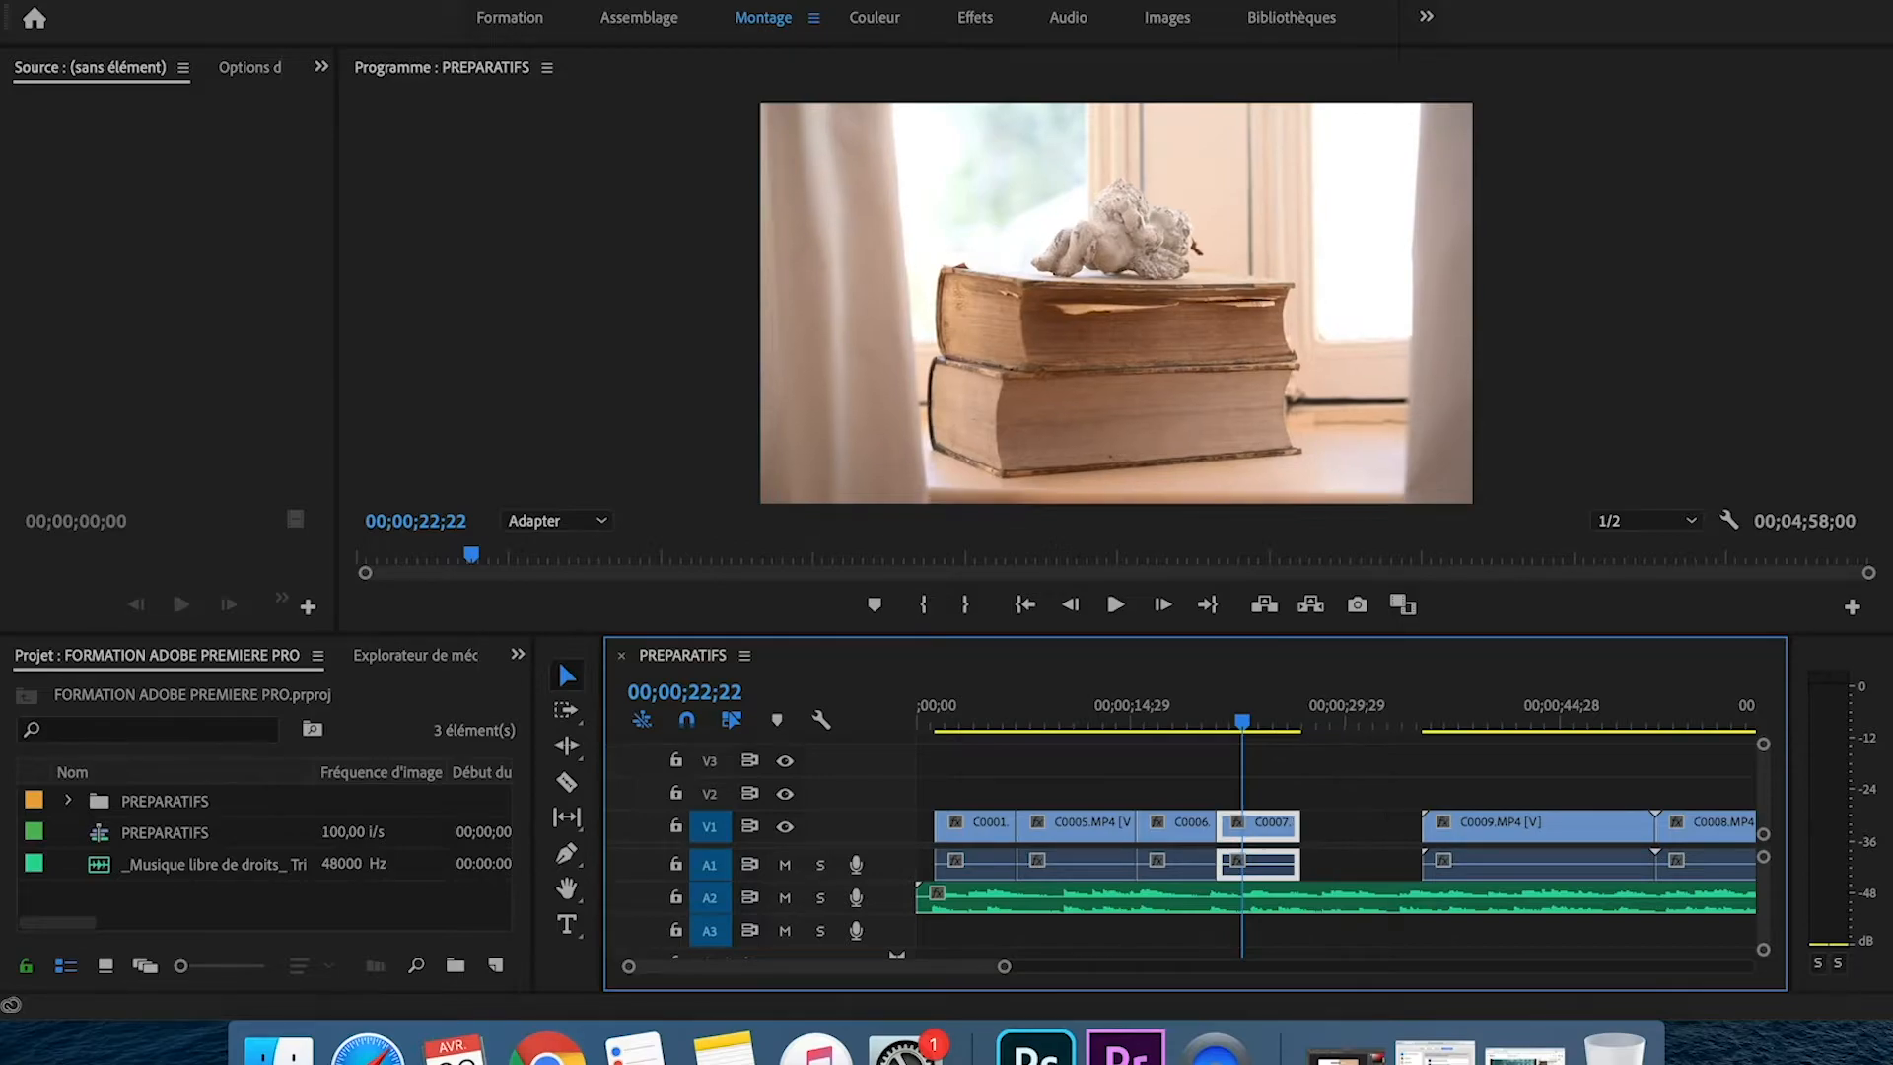
# - Try C0007 at 300% speed, play it back, and undo the last two changes to the clip
pyautogui.rightClick(1274, 831)
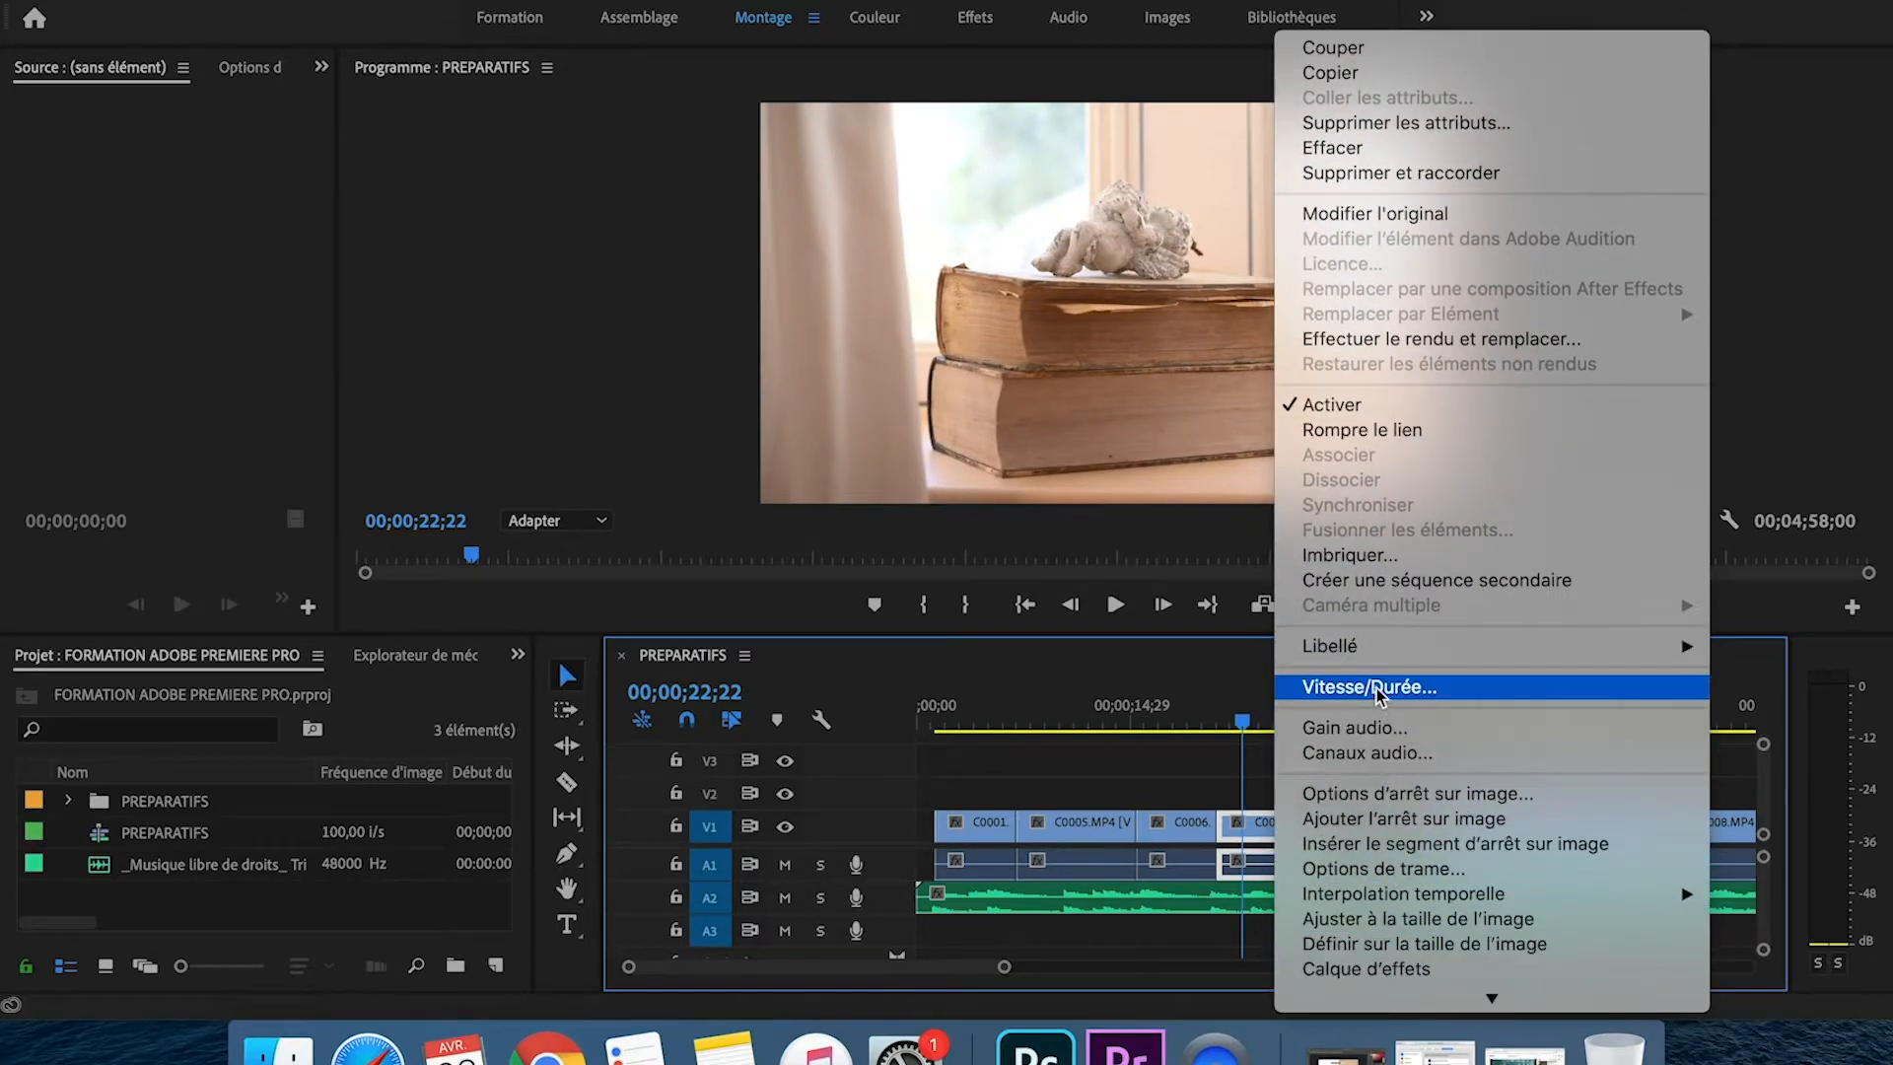
pyautogui.click(1376, 688)
pyautogui.write('300')
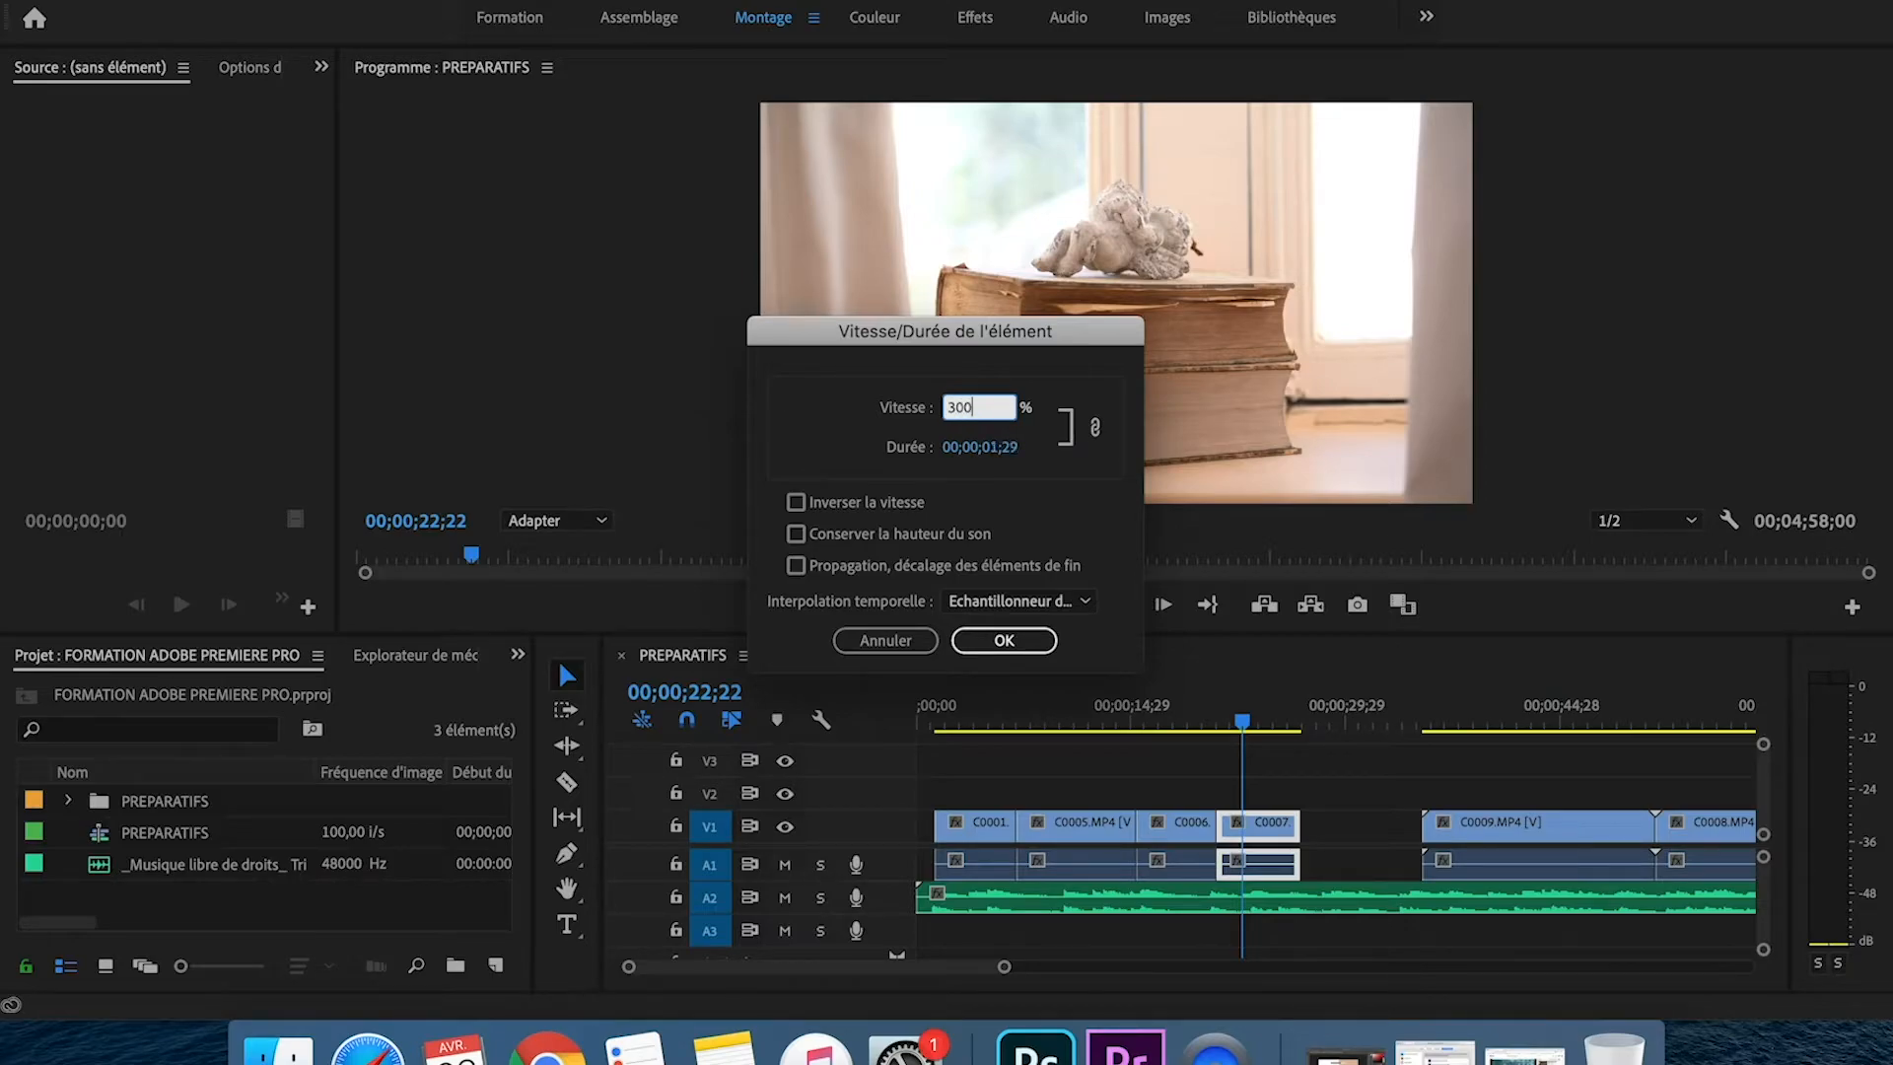
pyautogui.press('Return')
pyautogui.moveTo(1242, 721); pyautogui.dragTo(1224, 722)
pyautogui.press('space')
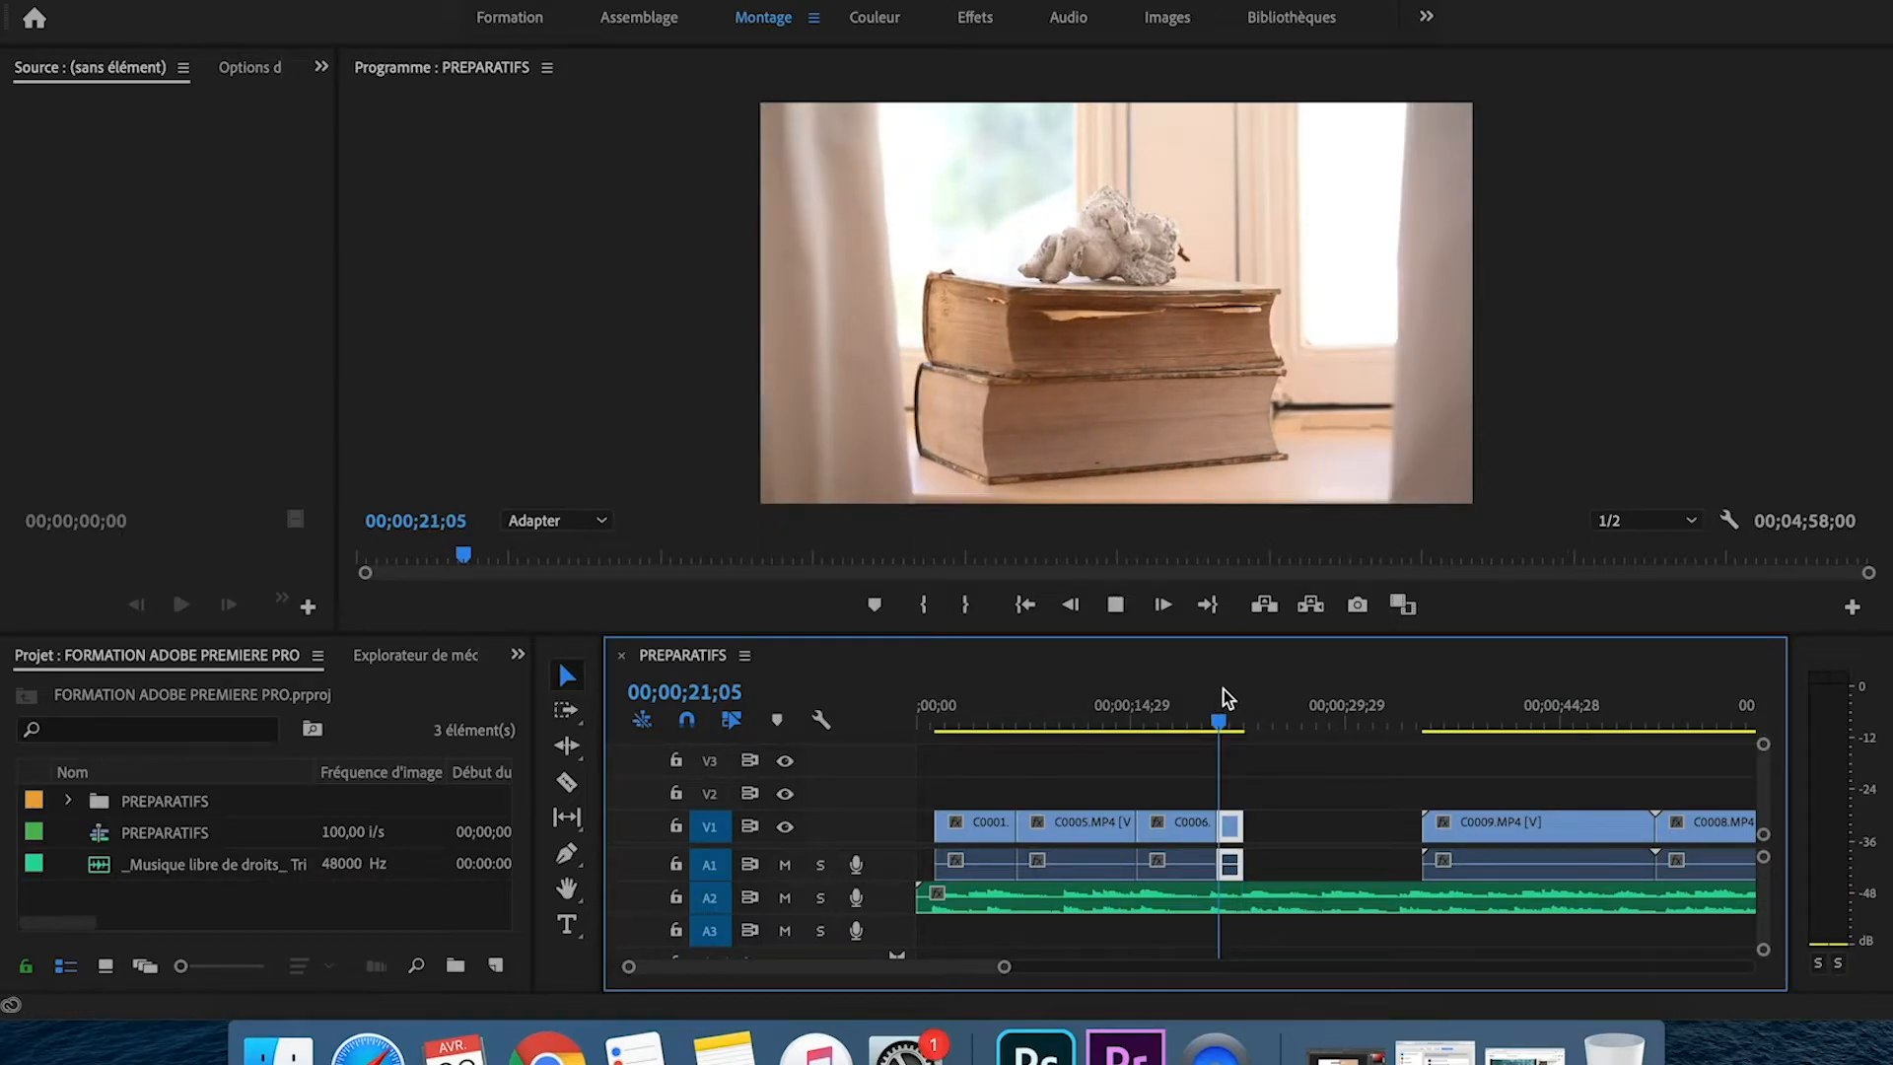
pyautogui.press('space')
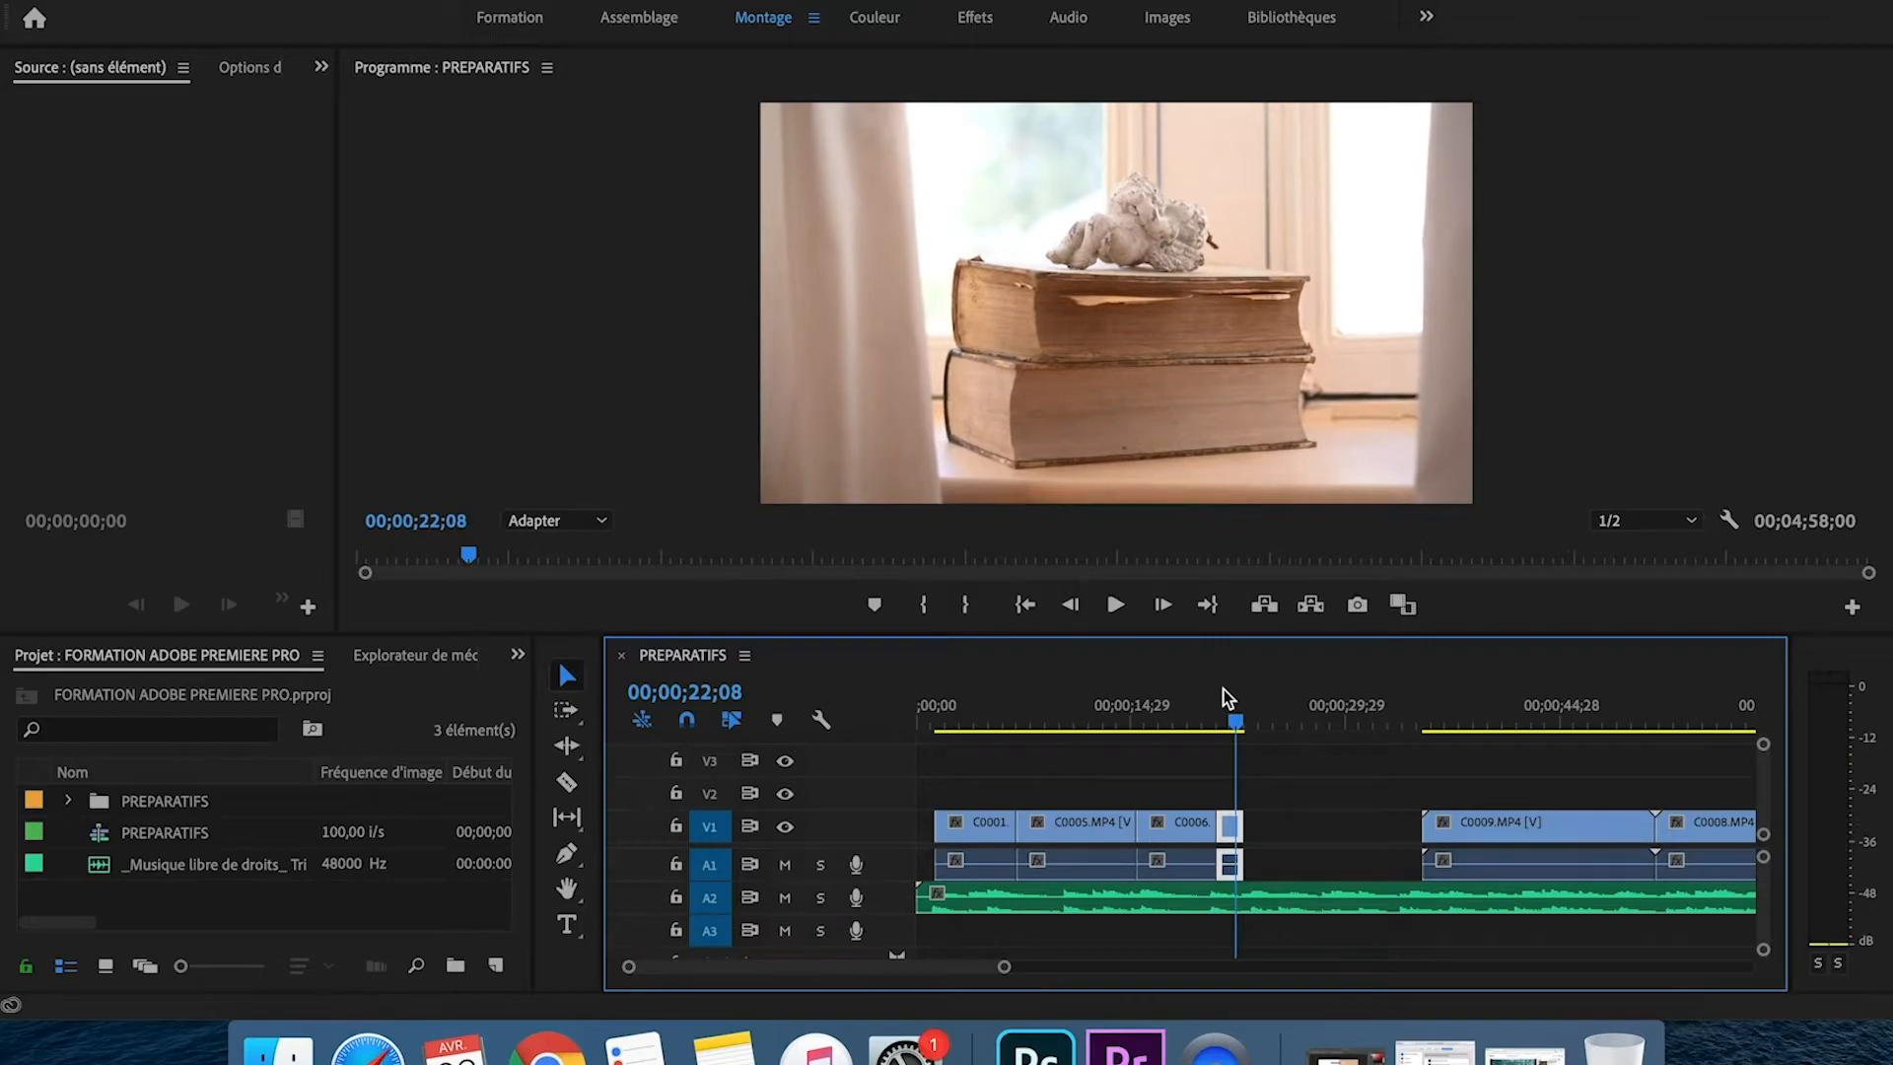
pyautogui.press('super+z')
pyautogui.press('super+z')
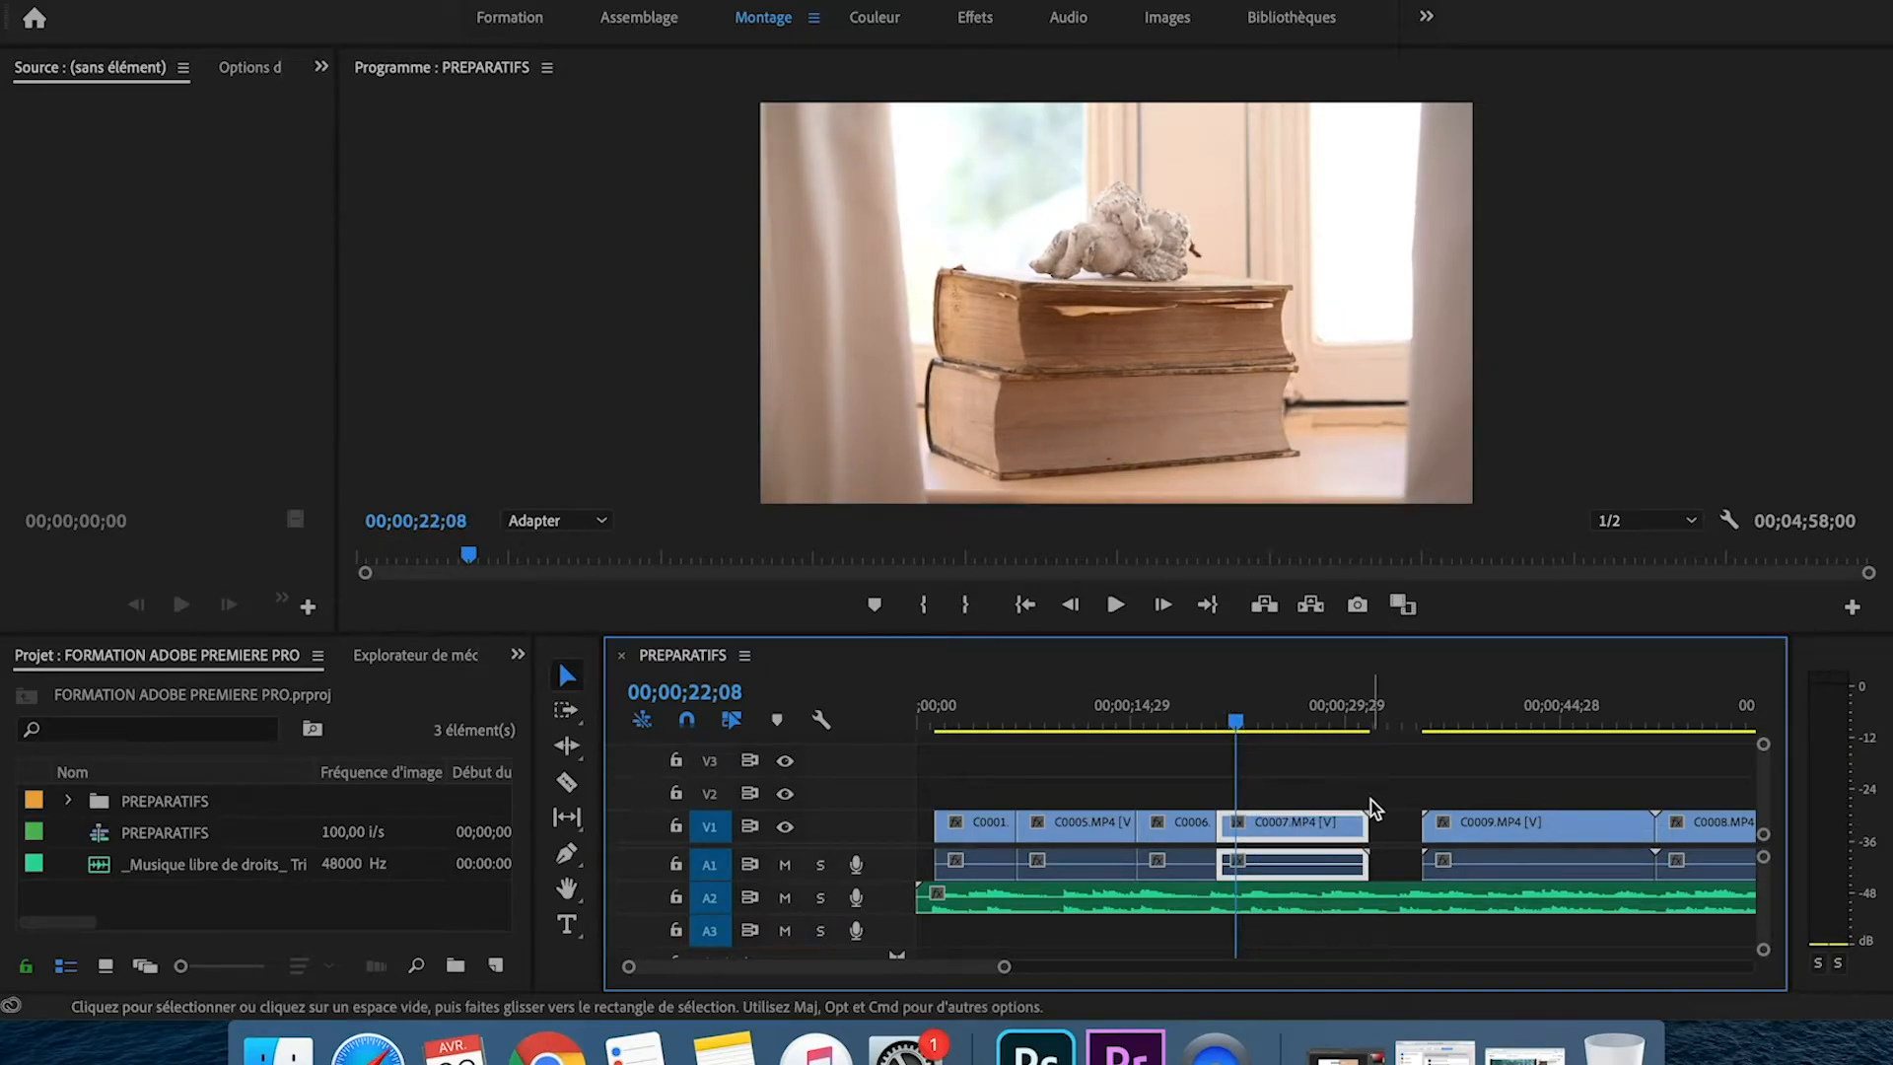
# - Shorten the end of C0007 and move C0009 directly after it
pyautogui.click(1358, 754)
pyautogui.moveTo(1234, 702); pyautogui.dragTo(1306, 702)
pyautogui.moveTo(1463, 828); pyautogui.dragTo(1347, 829)
# - Trim the start and end of C0009, delete the gap between C0007 and C0009, and play the result
pyautogui.moveTo(1304, 713); pyautogui.dragTo(1364, 716)
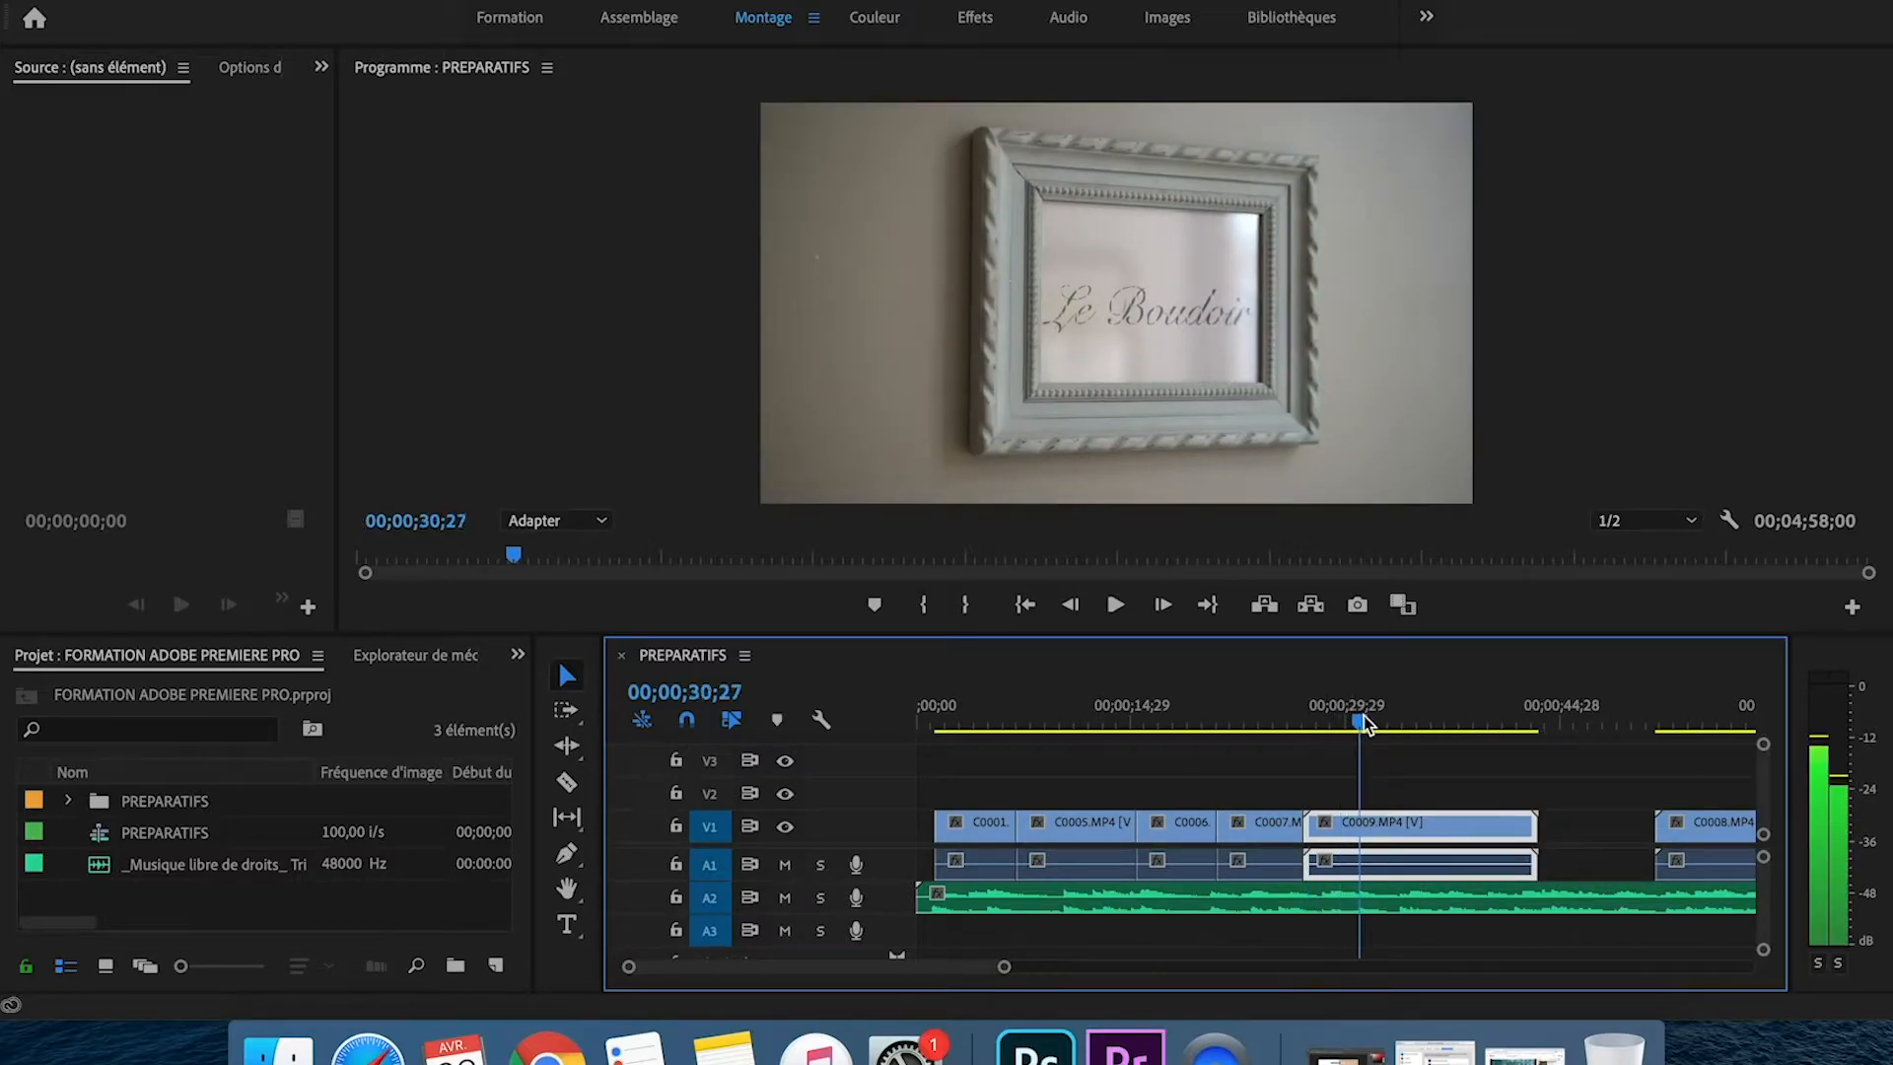
pyautogui.moveTo(1314, 813); pyautogui.dragTo(1373, 813)
pyautogui.moveTo(1482, 714); pyautogui.dragTo(1421, 726)
pyautogui.moveTo(1497, 826); pyautogui.dragTo(1420, 829)
pyautogui.click(1286, 833)
pyautogui.press('Delete')
pyautogui.click(1264, 710)
pyautogui.press('space')
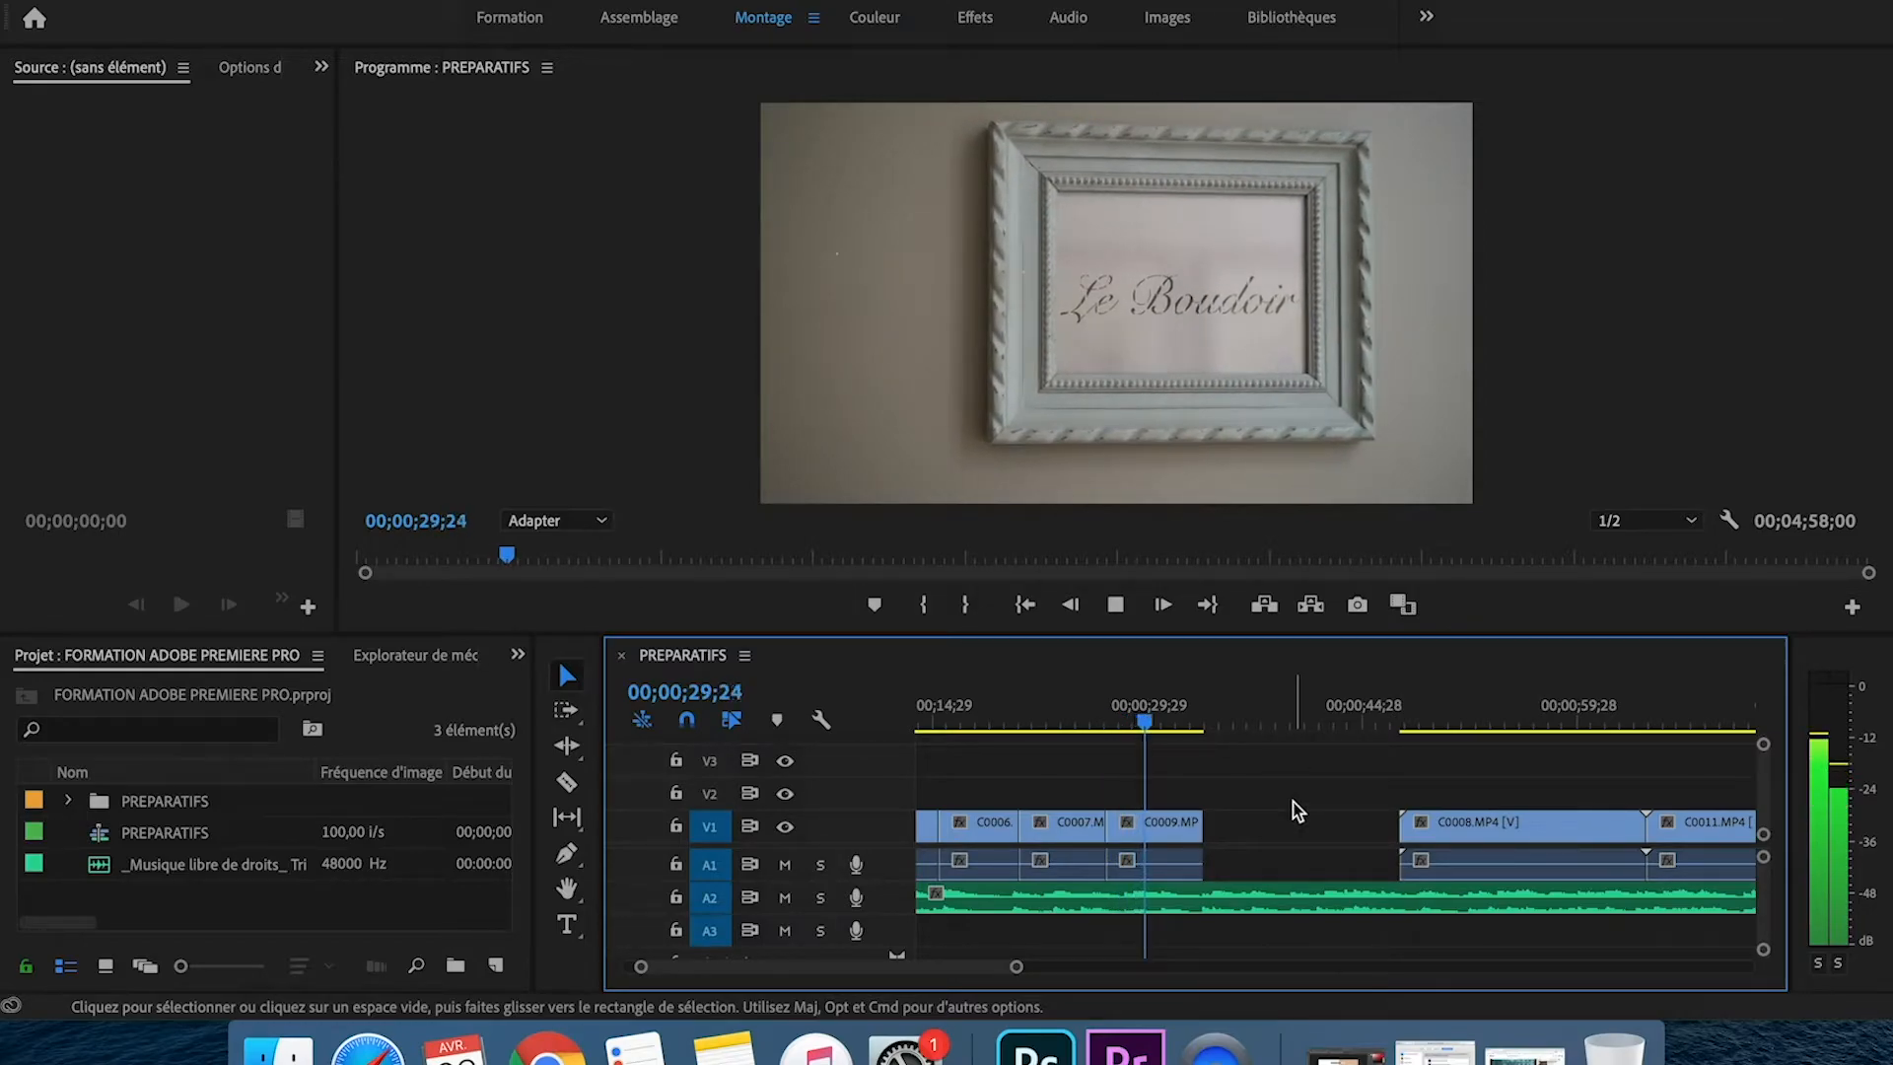
pyautogui.press('space')
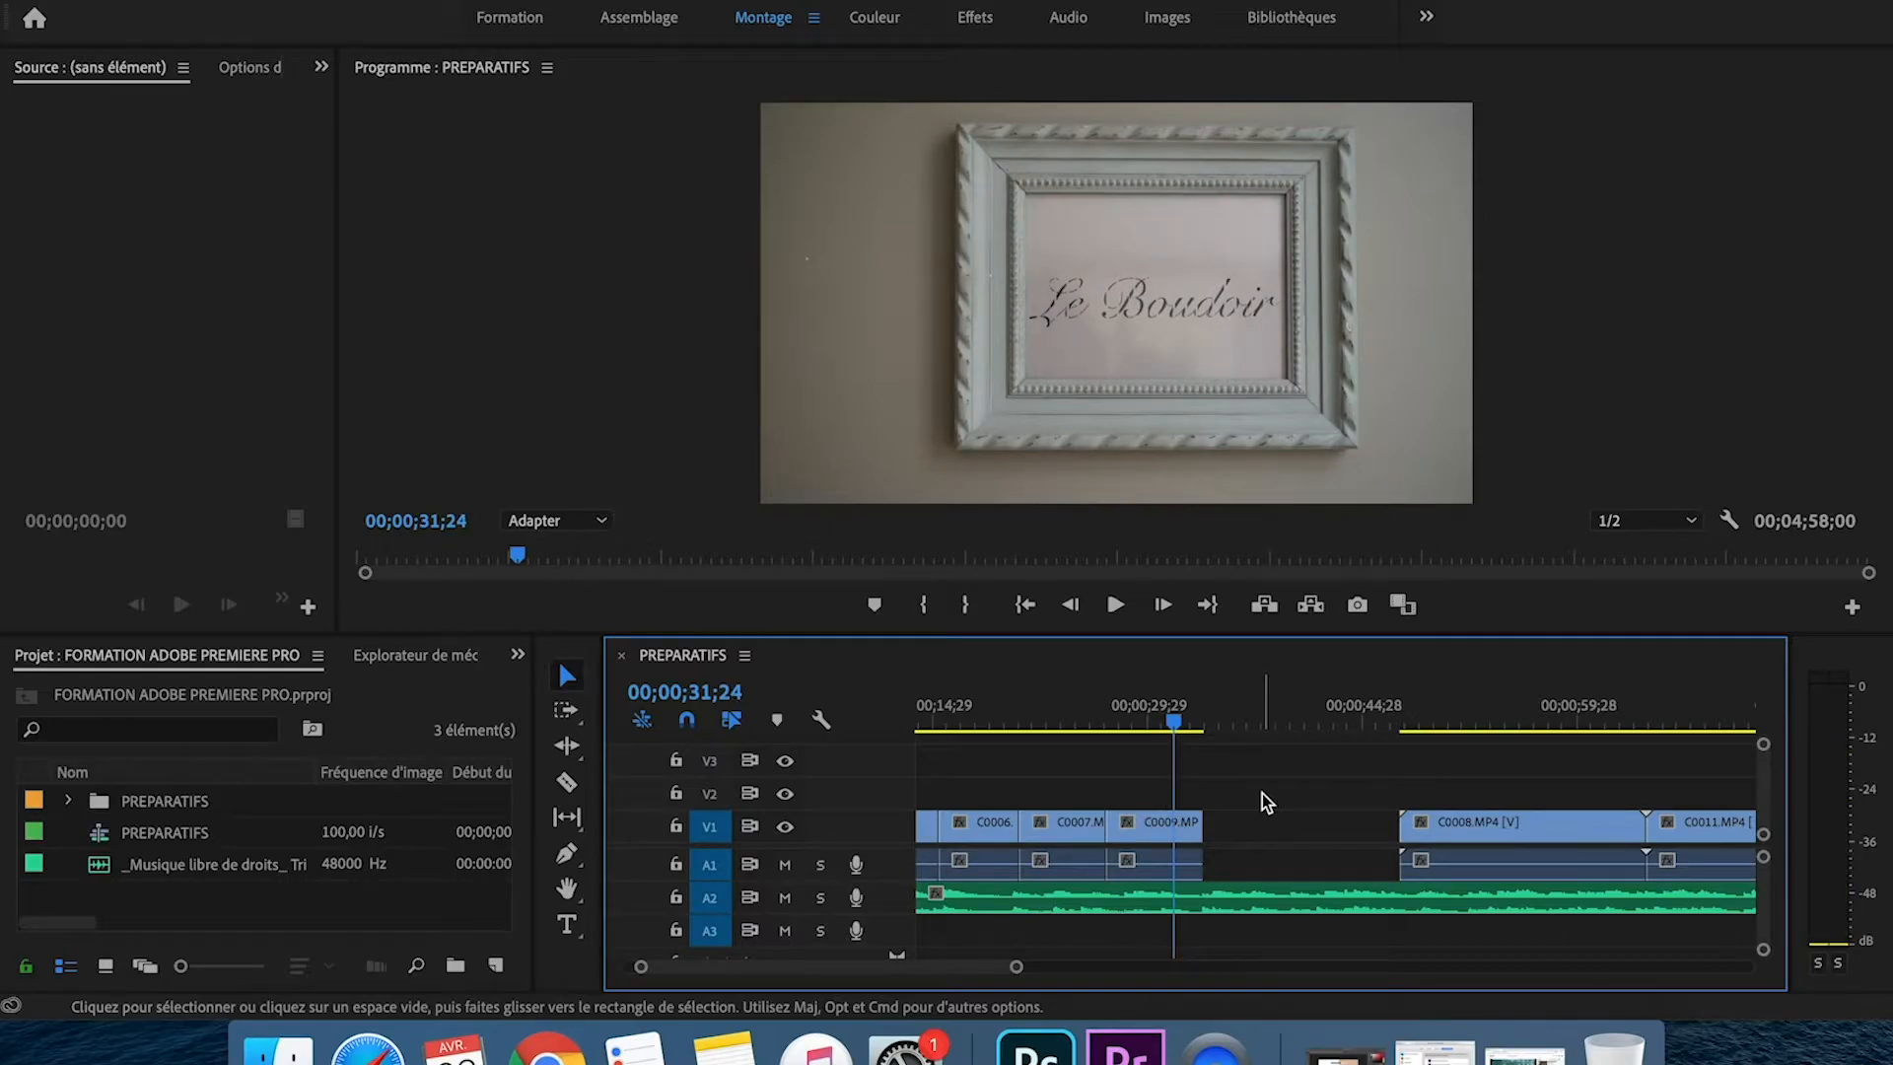
# - Move C0008 closer to C0009 and split it at 00;00;43;29 and 00;00;50;24
pyautogui.hscroll(2, 1263, 795)
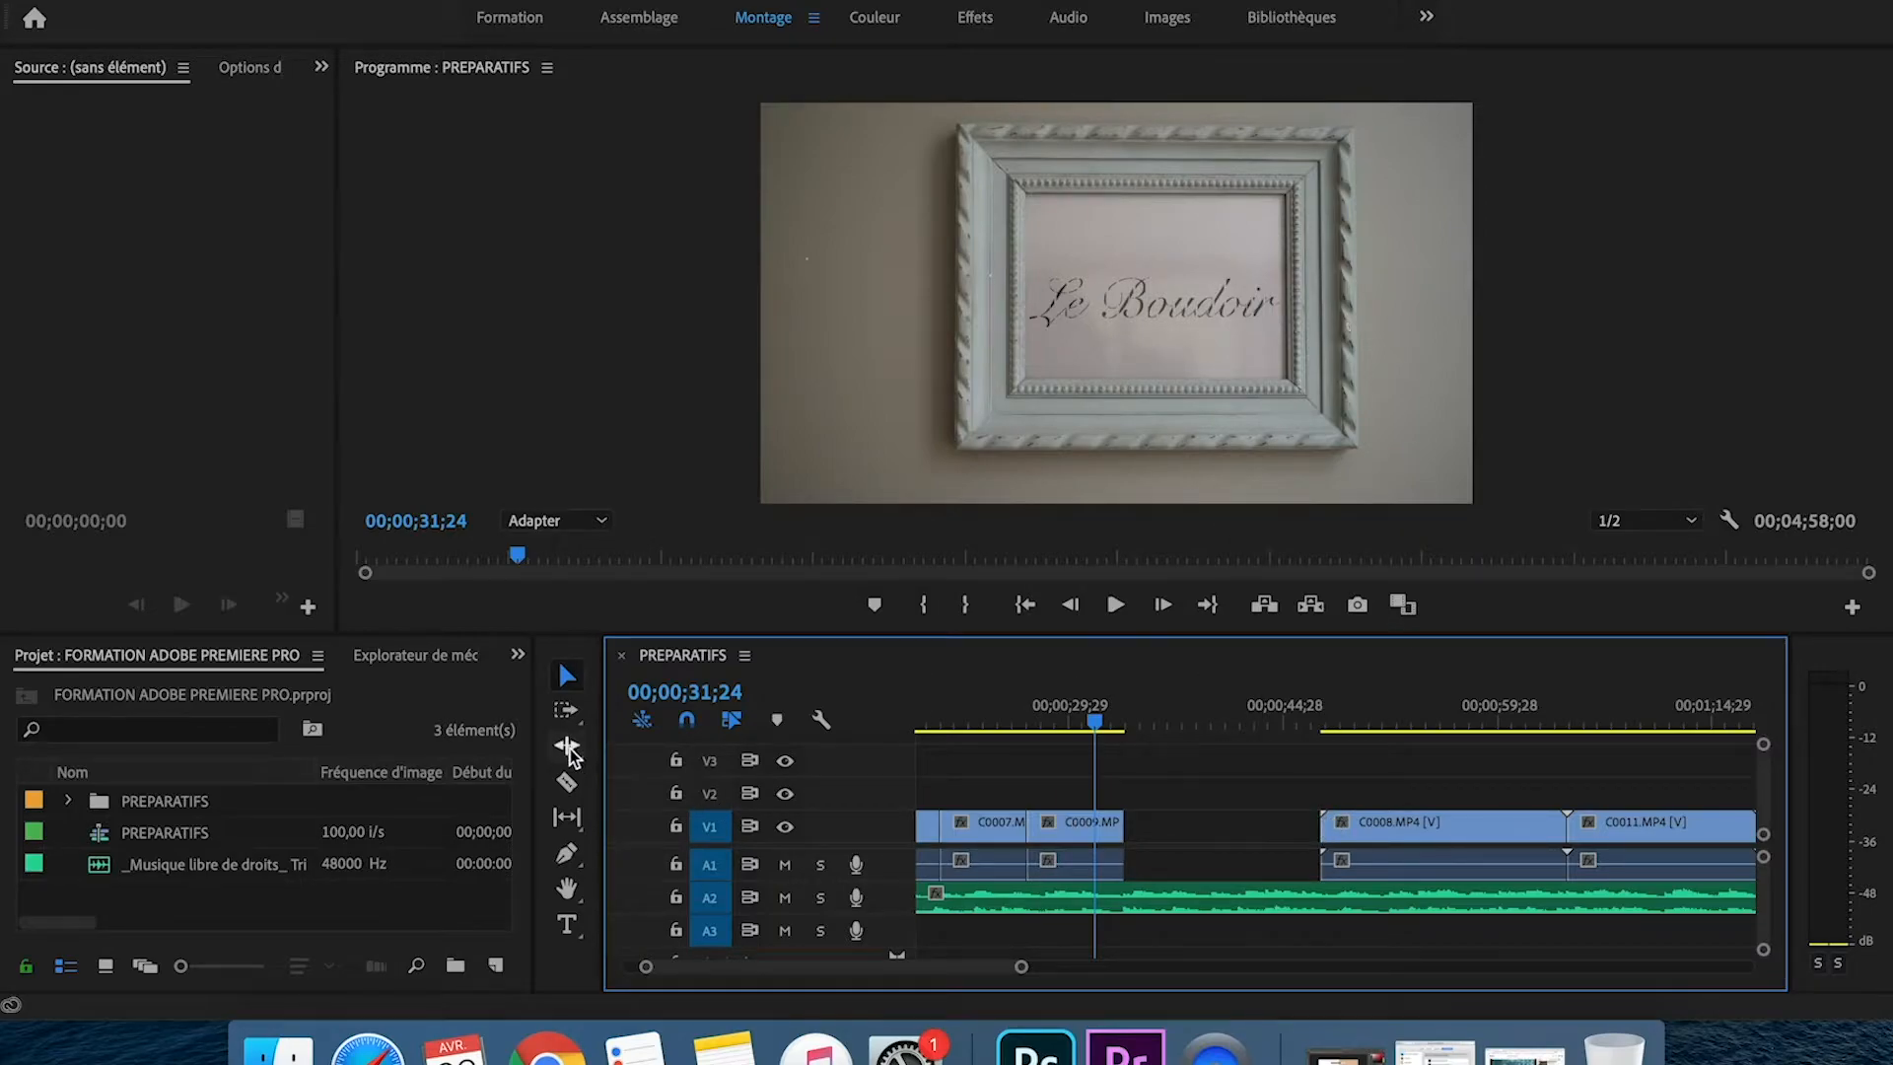
pyautogui.moveTo(1370, 837); pyautogui.dragTo(1220, 826)
pyautogui.click(567, 781)
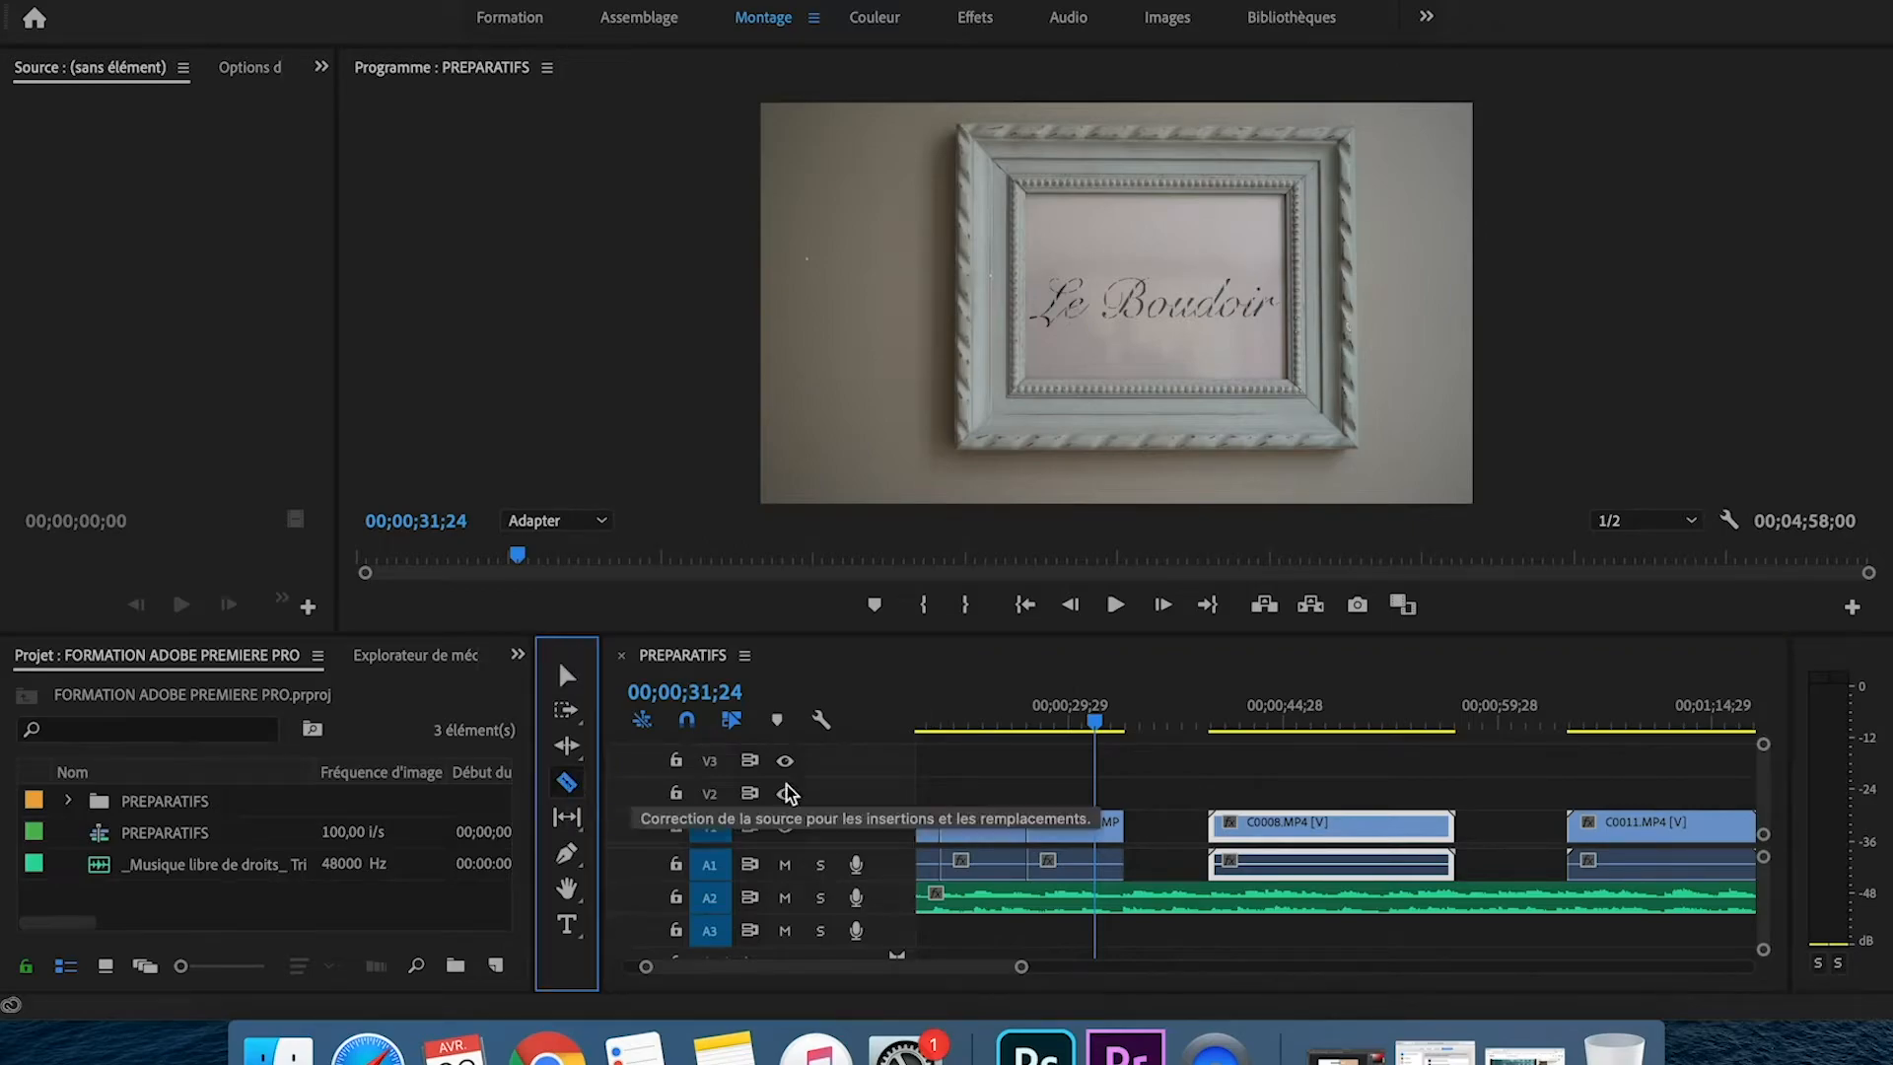
pyautogui.click(1227, 712)
pyautogui.moveTo(1231, 712); pyautogui.dragTo(1276, 720)
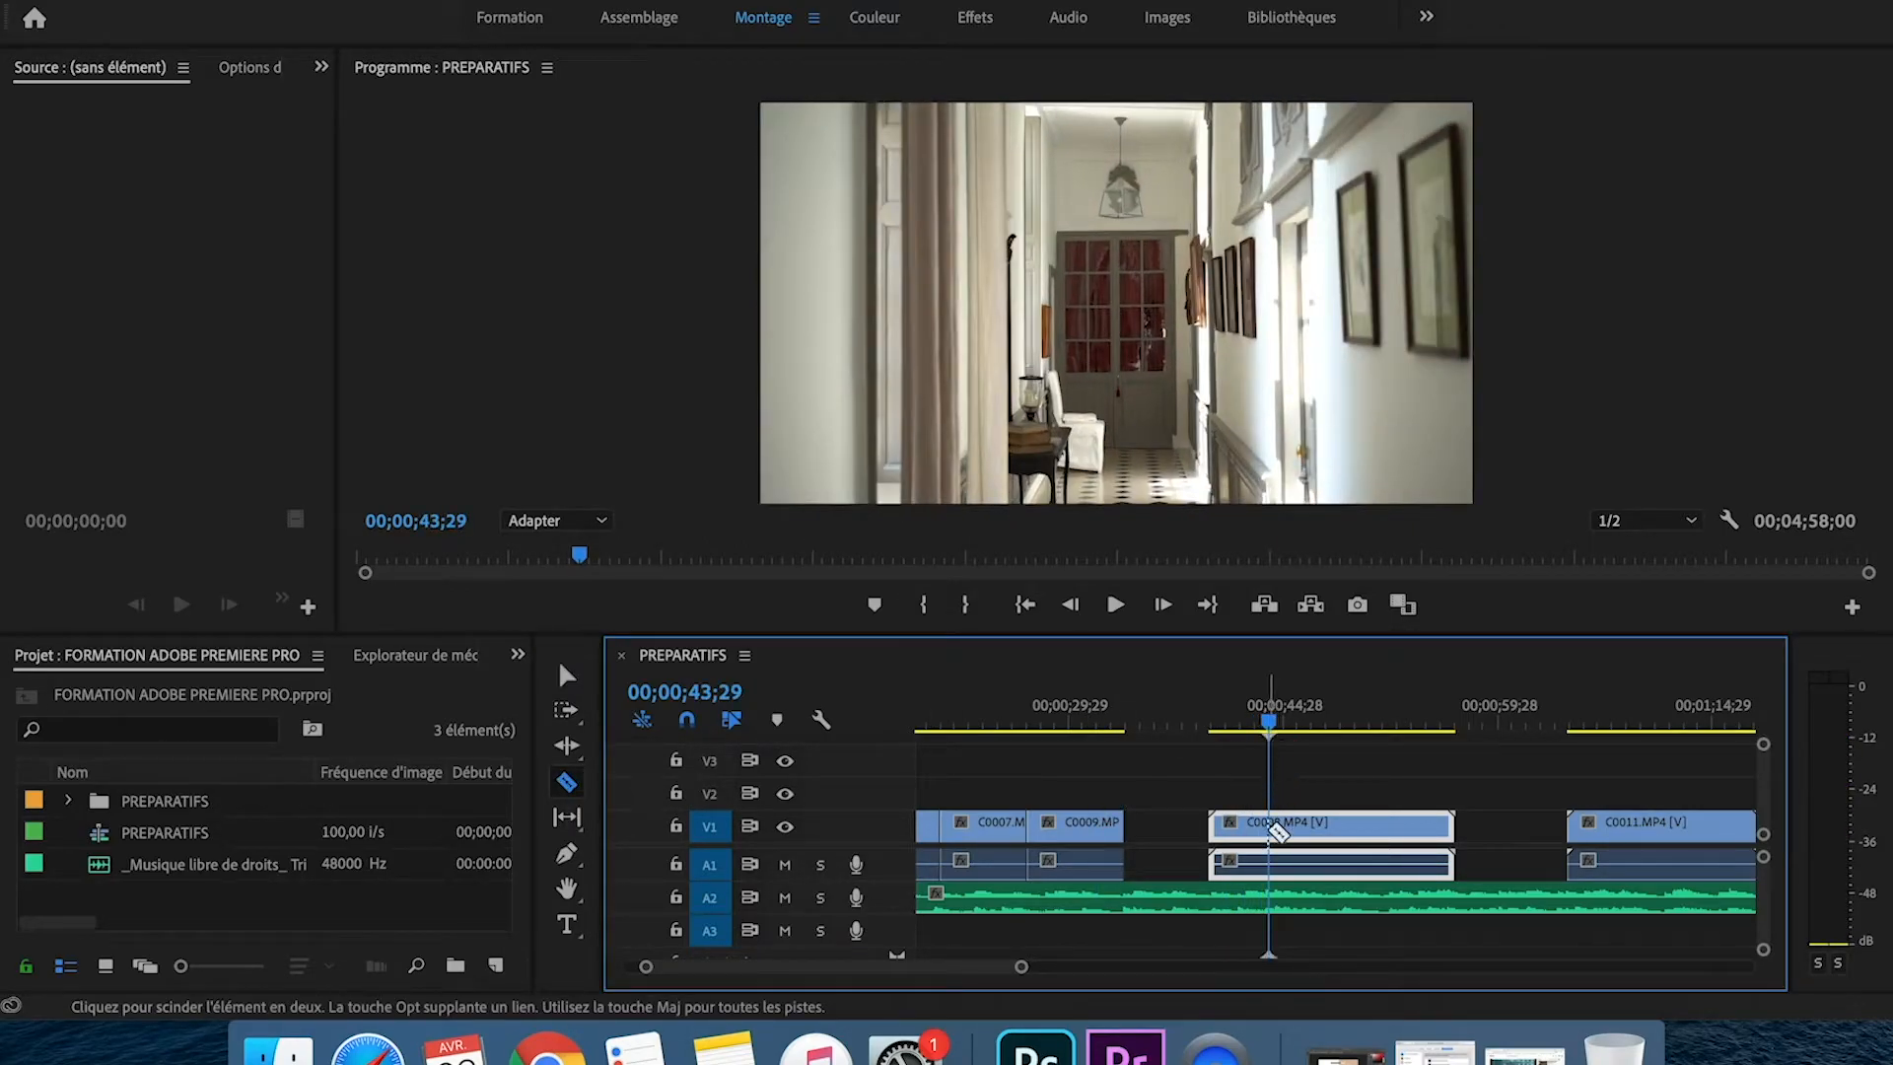
pyautogui.click(1273, 826)
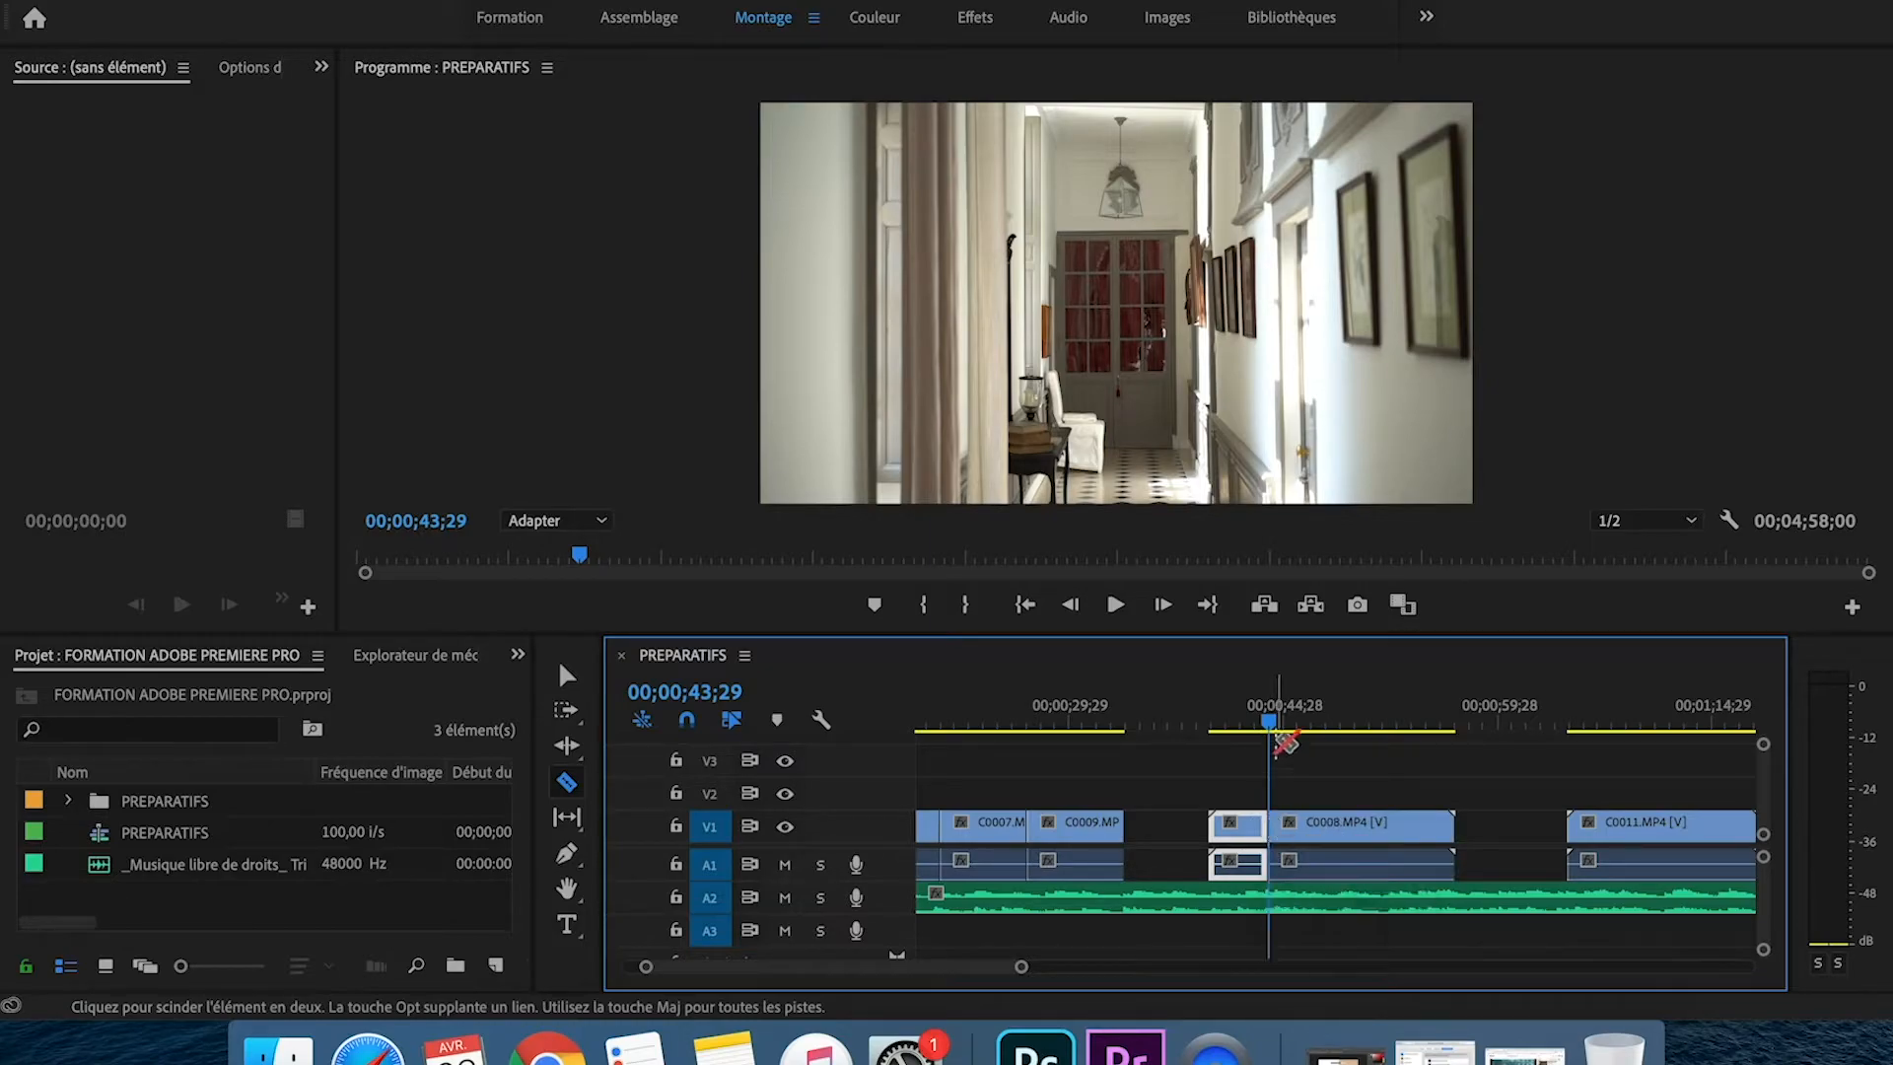
pyautogui.moveTo(1274, 722); pyautogui.dragTo(1371, 719)
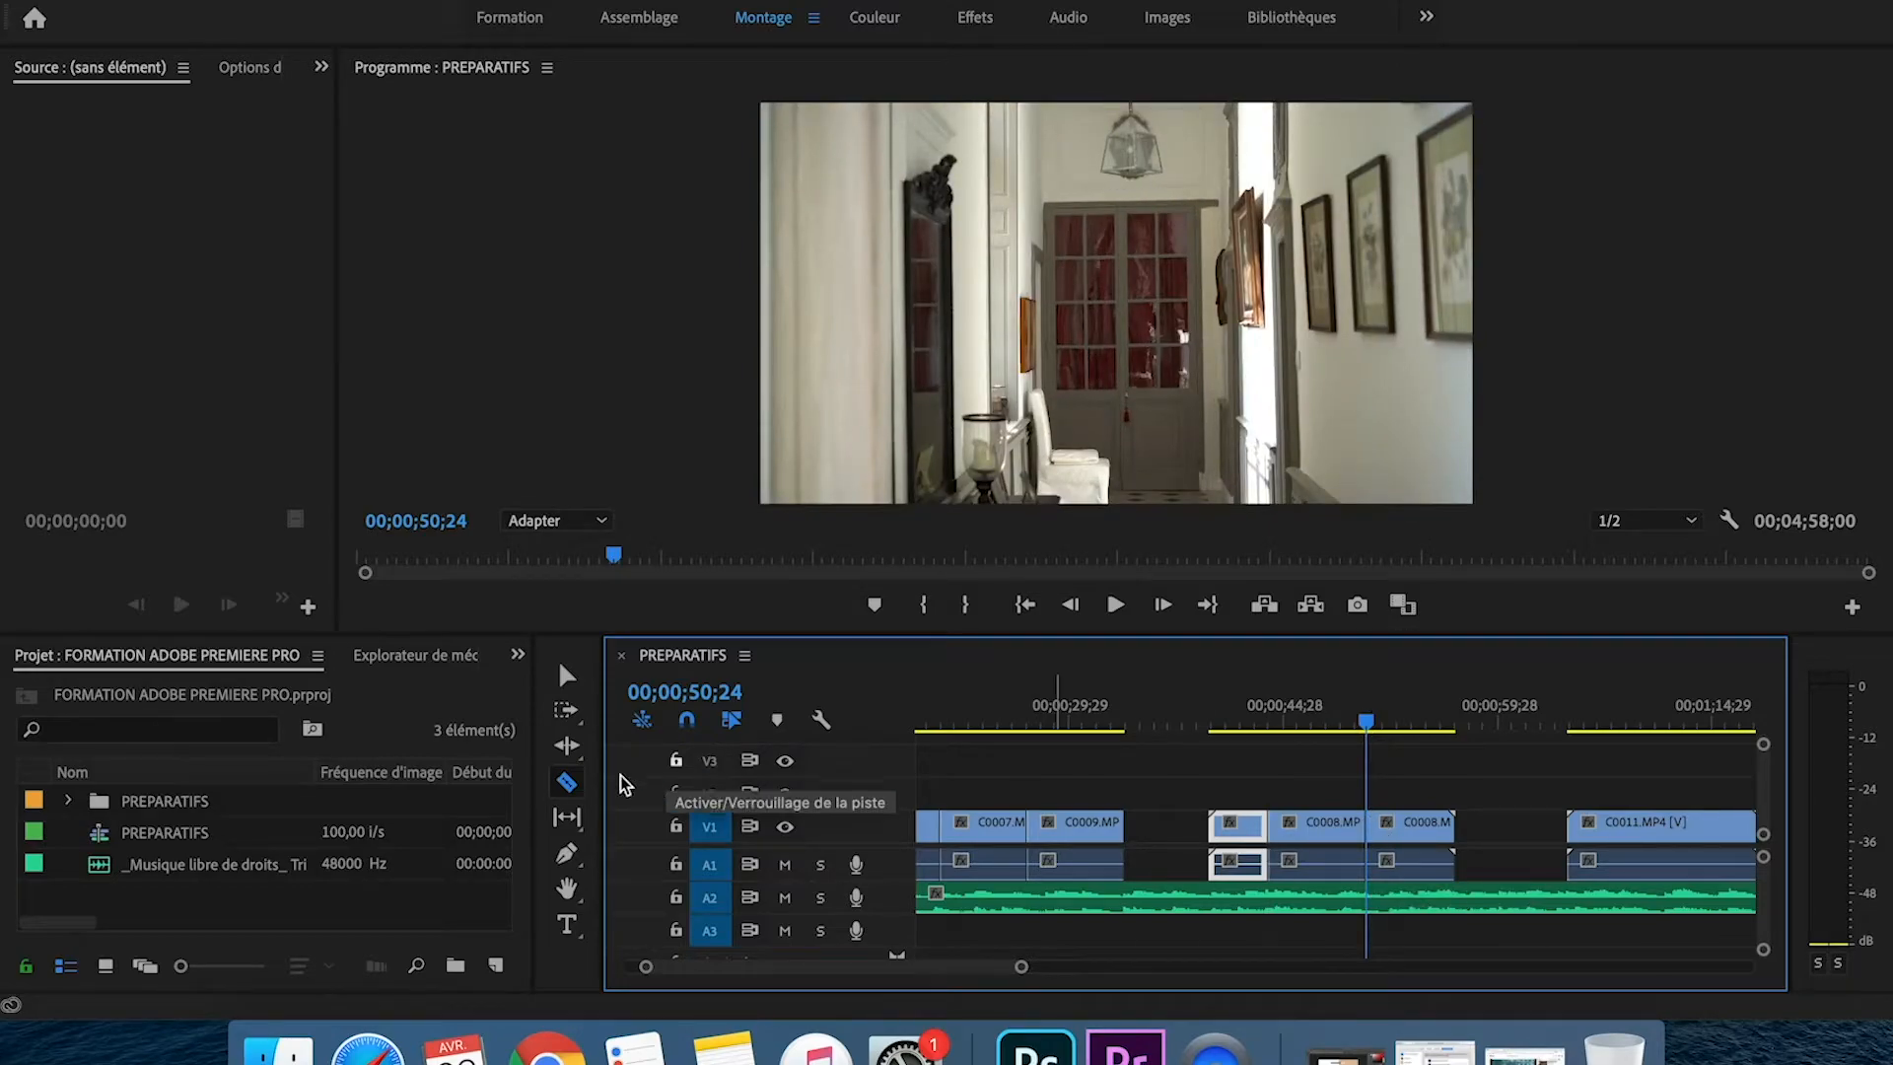
# - Speed up the middle piece of C0008 by shortening it with the Rate Stretch tool, and ripple-delete the gap behind it
pyautogui.click(568, 818)
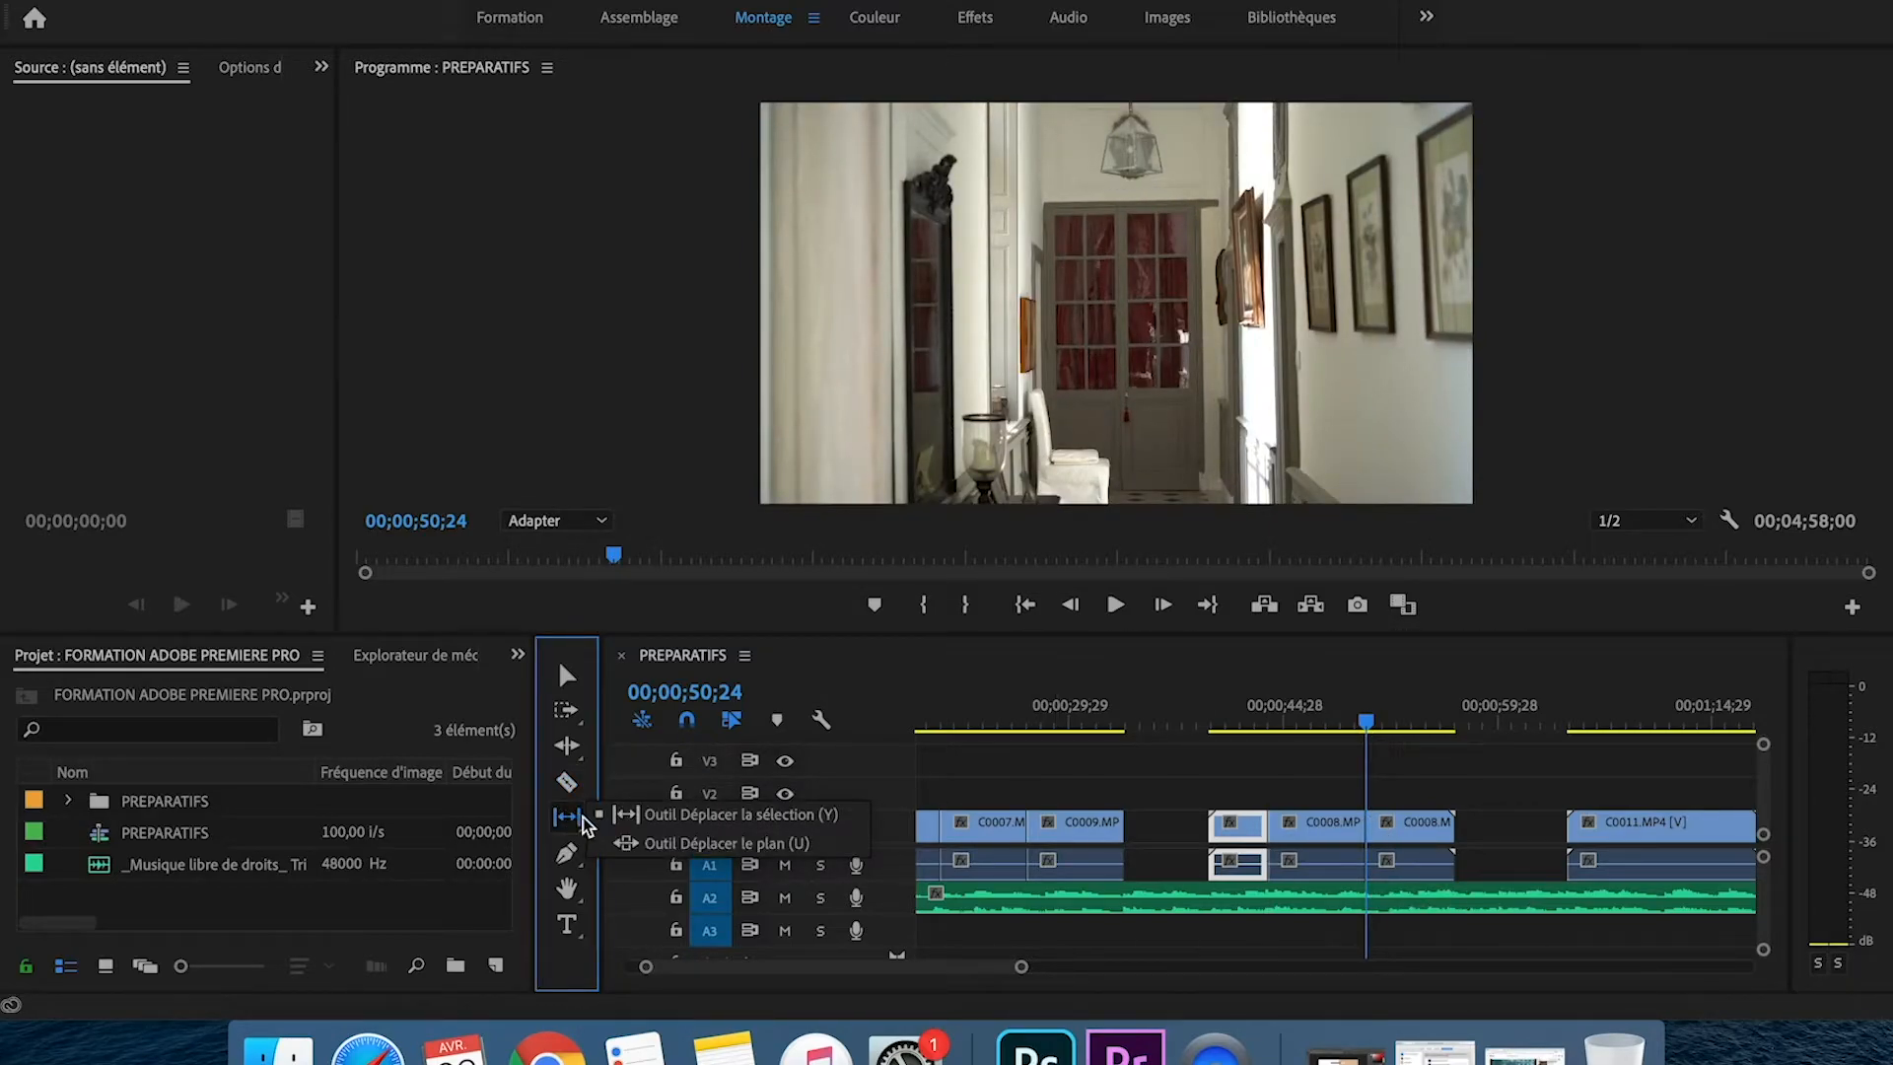
pyautogui.click(569, 746)
pyautogui.click(568, 746)
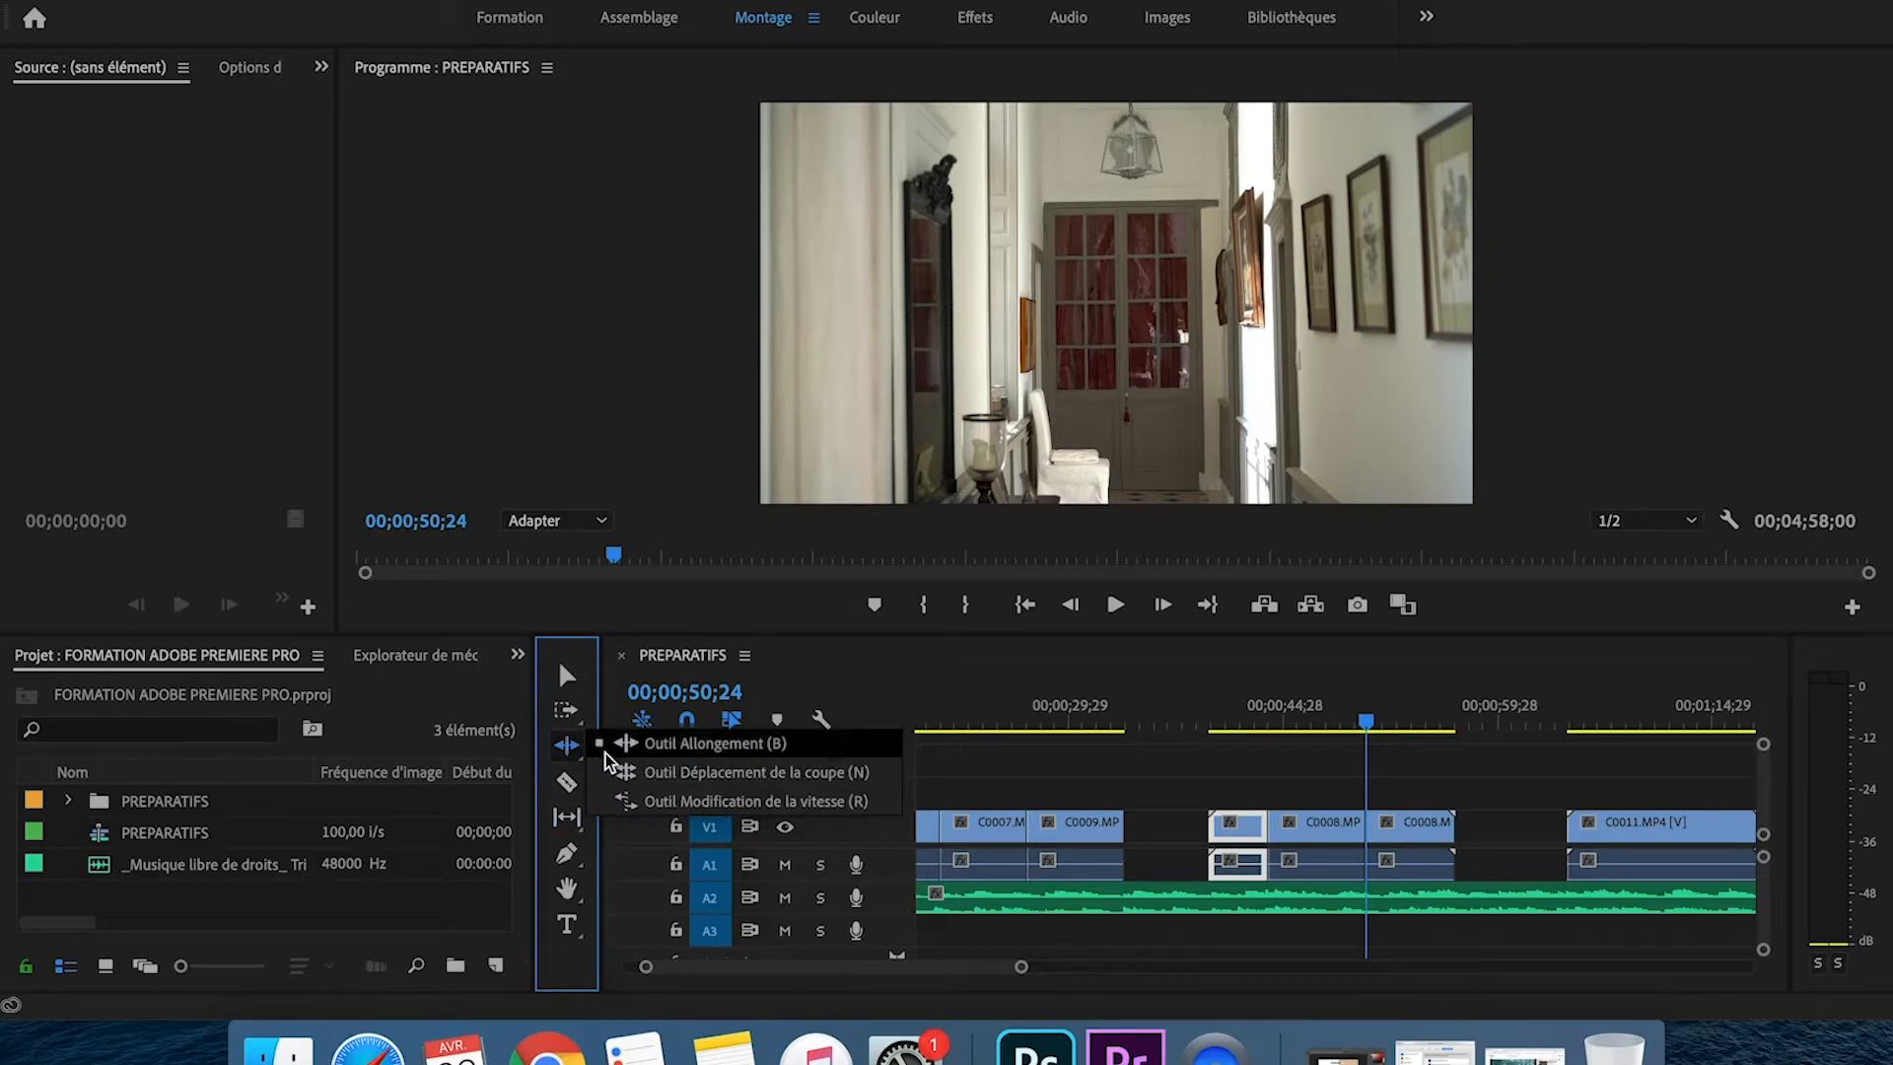
pyautogui.click(658, 800)
pyautogui.moveTo(1361, 826); pyautogui.dragTo(1289, 824)
pyautogui.click(1331, 828)
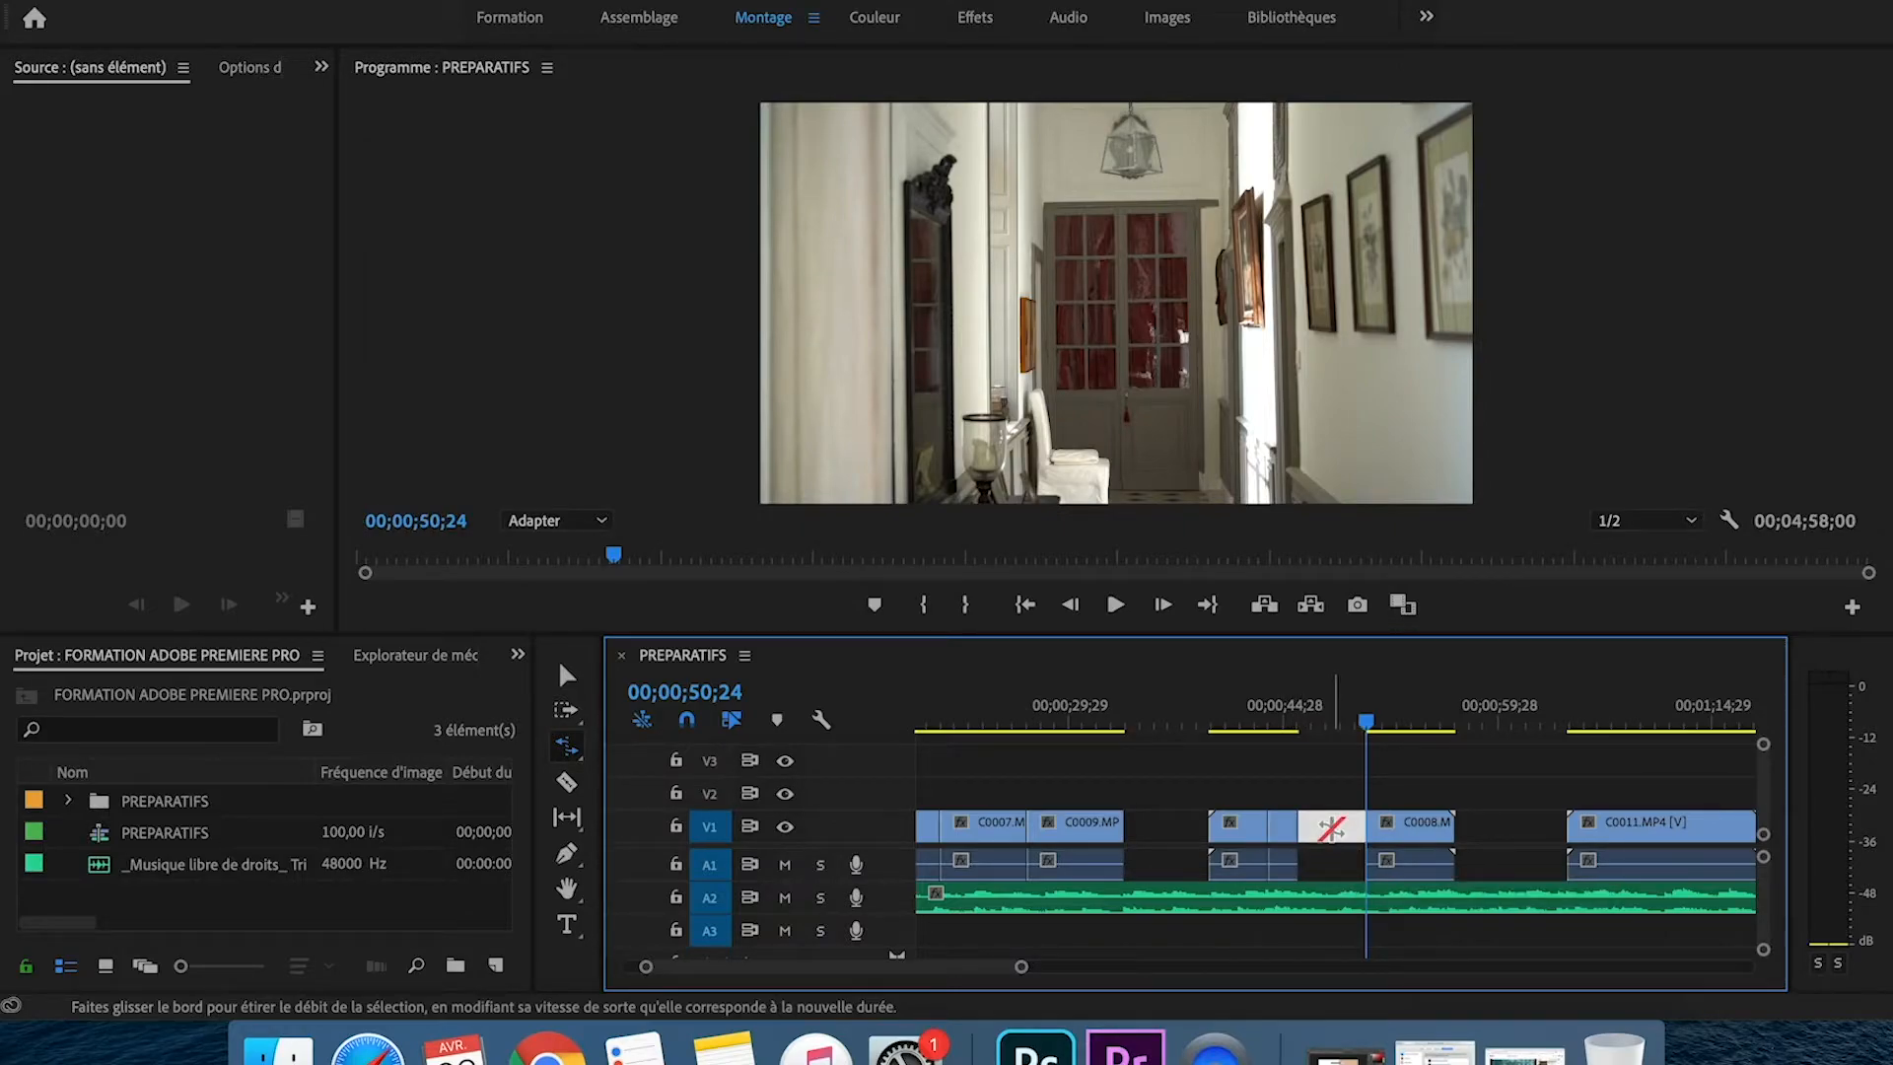
pyautogui.press('Delete')
# - Play through the three C0008 pieces to check the speed change, and undo the gap deletion and the rate stretch
pyautogui.click(1257, 717)
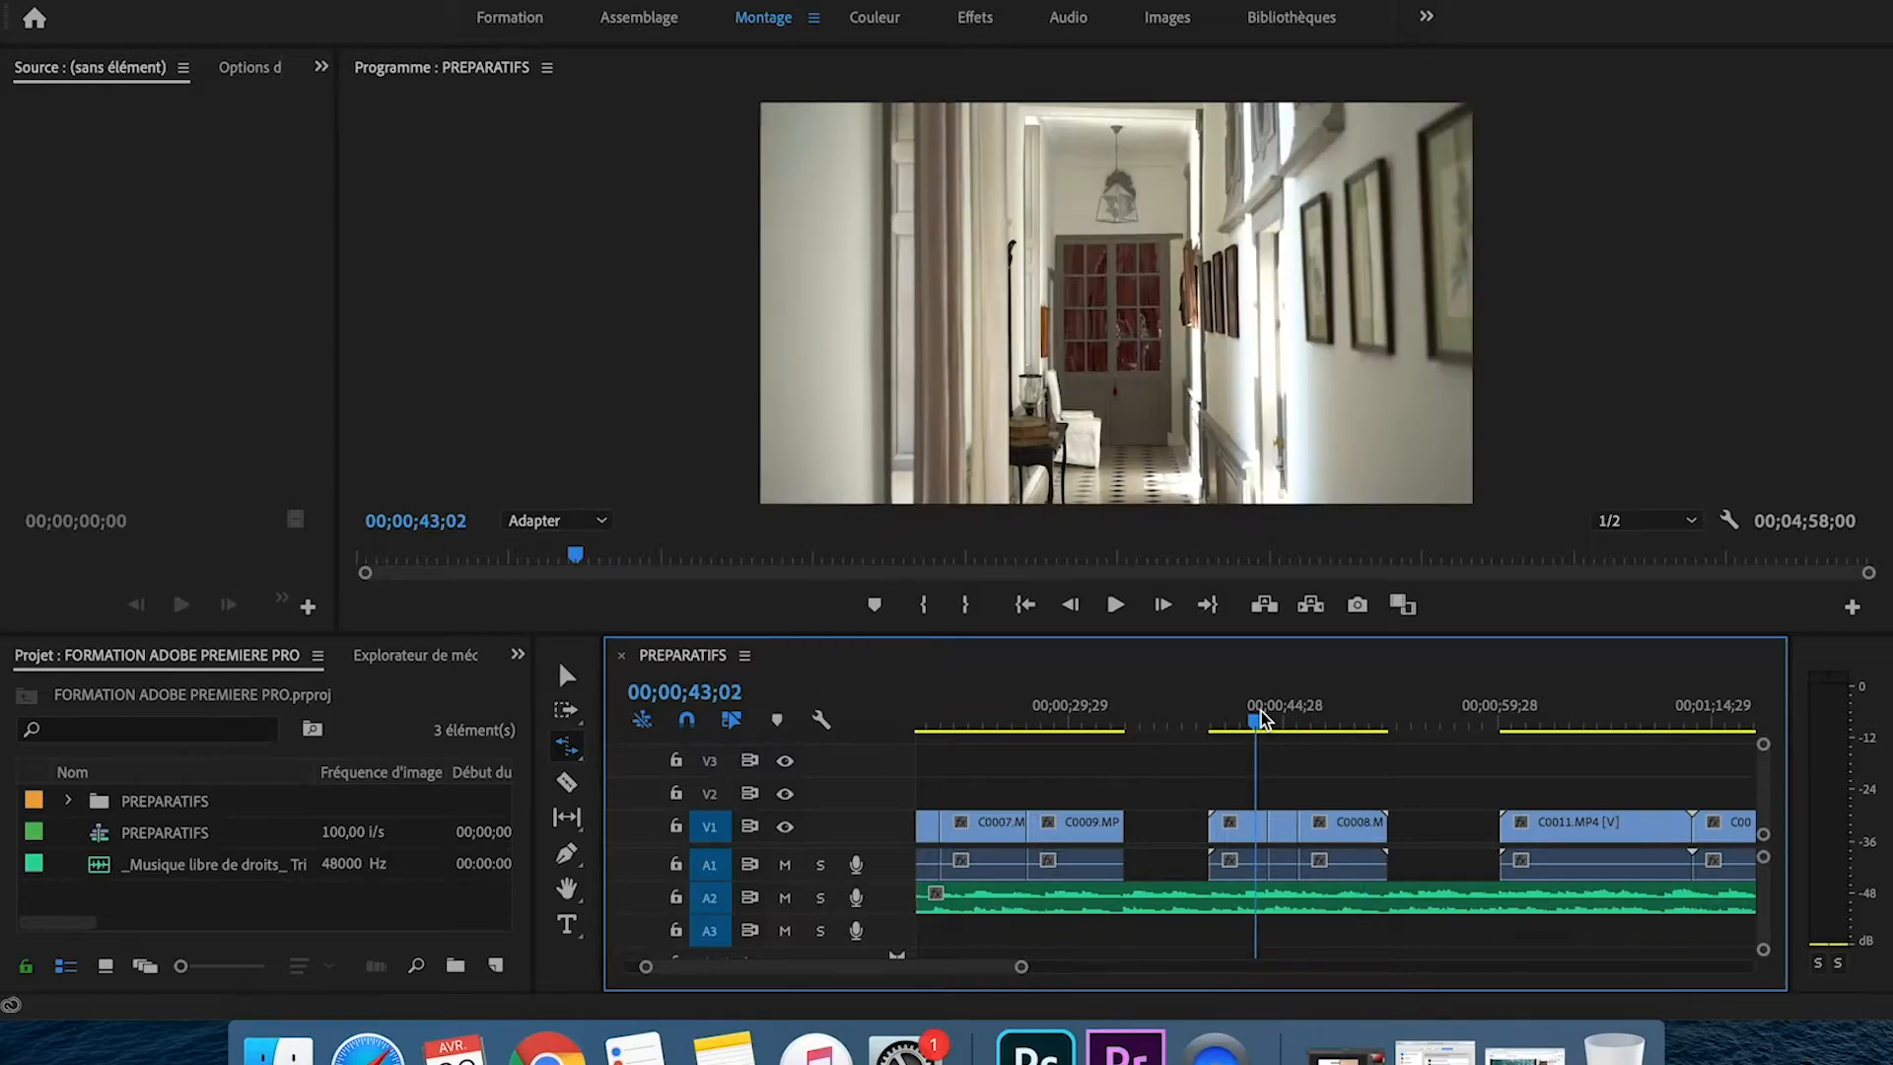
pyautogui.press('space')
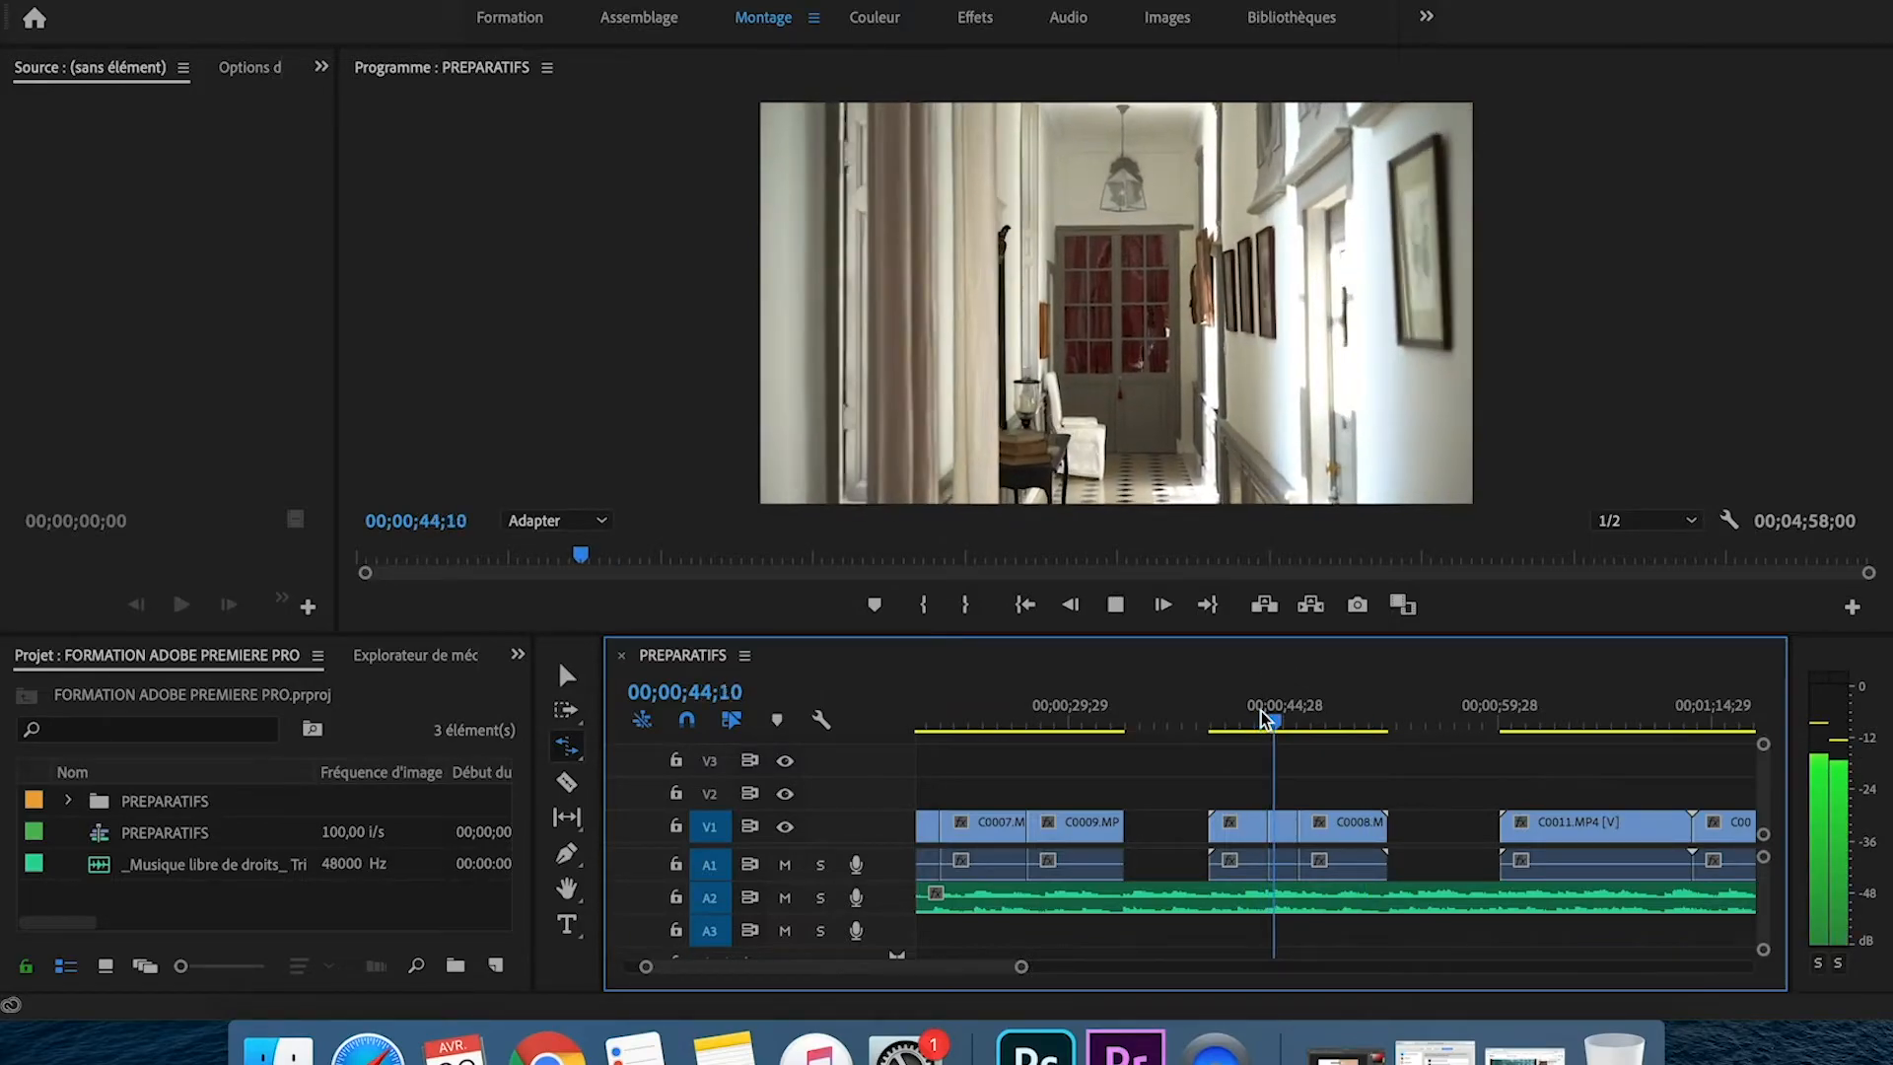
pyautogui.press('space')
pyautogui.press('Right')
pyautogui.press('Right')
pyautogui.press('Right')
pyautogui.press('Right')
pyautogui.press('Right')
pyautogui.press('Right')
pyautogui.press('Right')
pyautogui.press('Right')
pyautogui.press('Right')
pyautogui.press('Right')
pyautogui.press('Right')
pyautogui.press('Right')
pyautogui.press('Right')
pyautogui.press('Right')
pyautogui.press('Right')
pyautogui.press('Right')
pyautogui.press('Right')
pyautogui.press('Right')
pyautogui.press('Right')
pyautogui.press('Right')
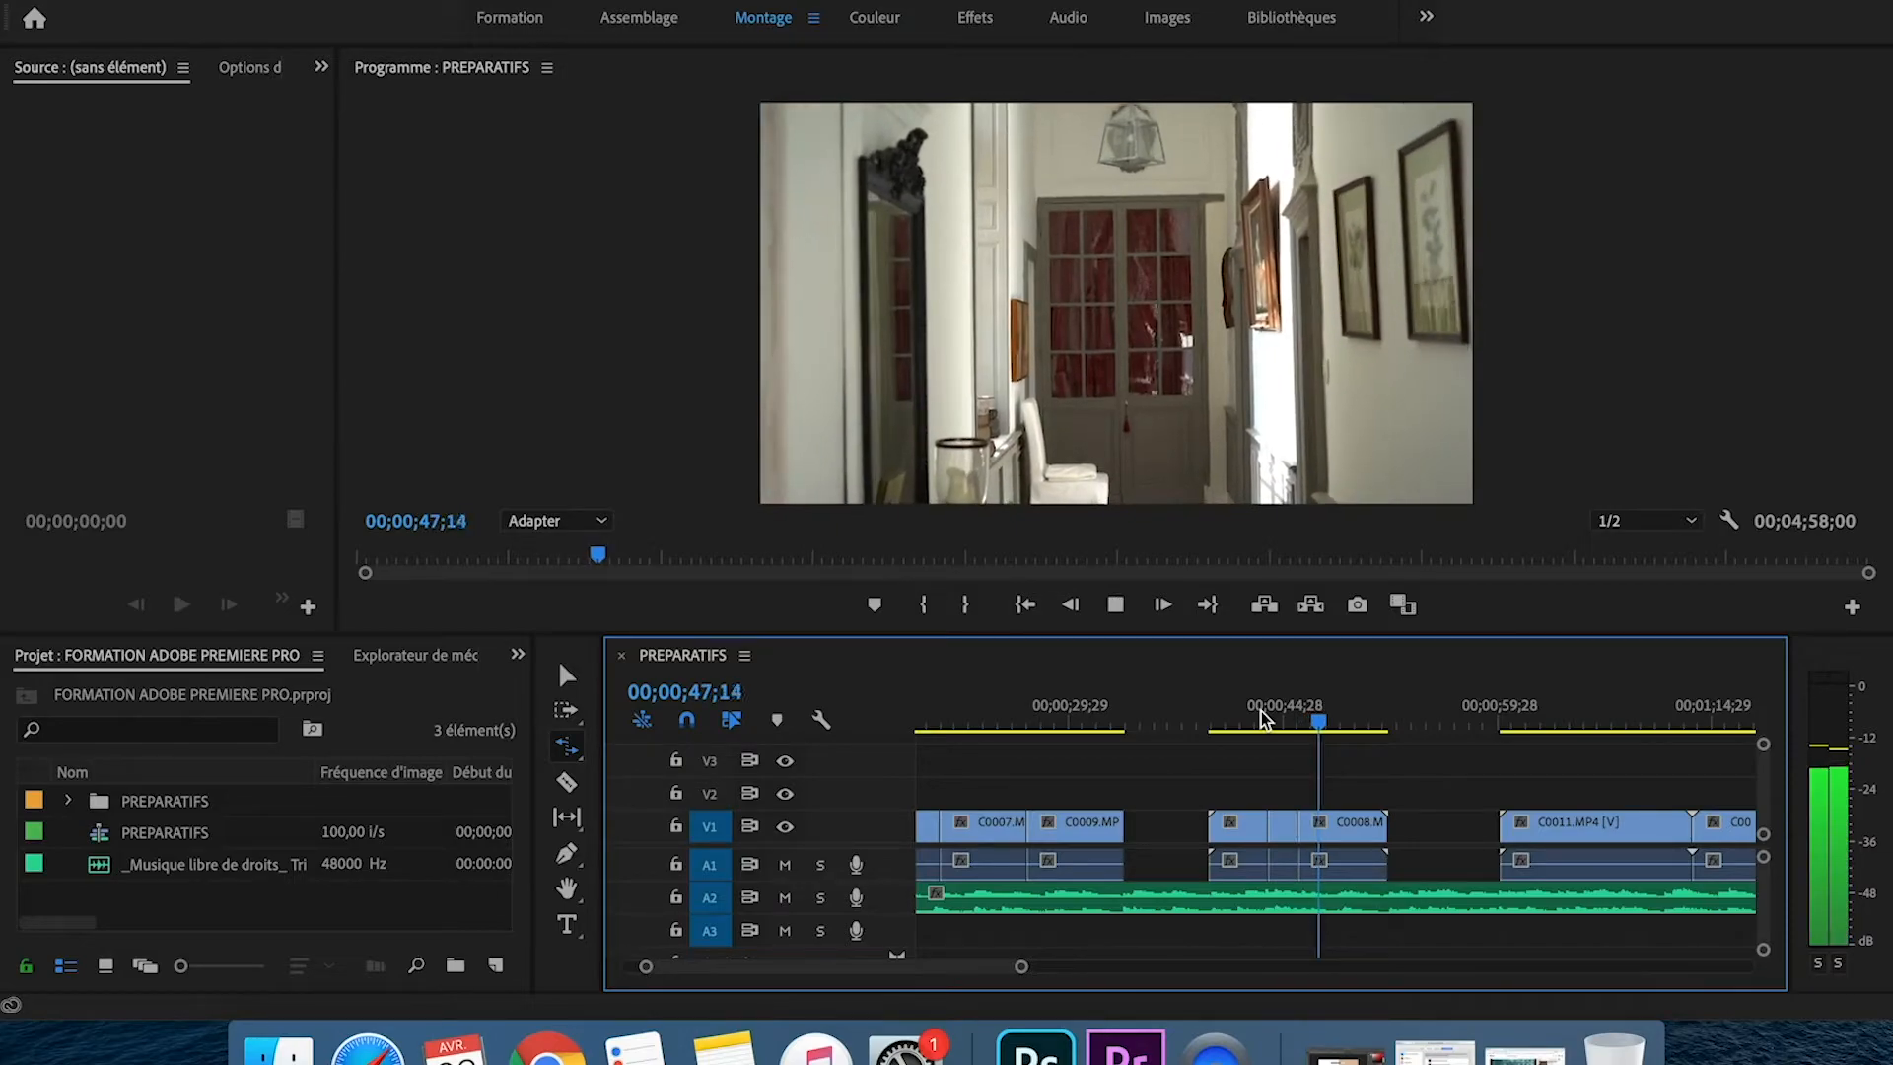
pyautogui.moveTo(1311, 731)
pyautogui.mouseDown()
pyautogui.moveTo(1270, 729)
pyautogui.moveTo(1288, 729)
pyautogui.mouseUp()
pyautogui.press('space')
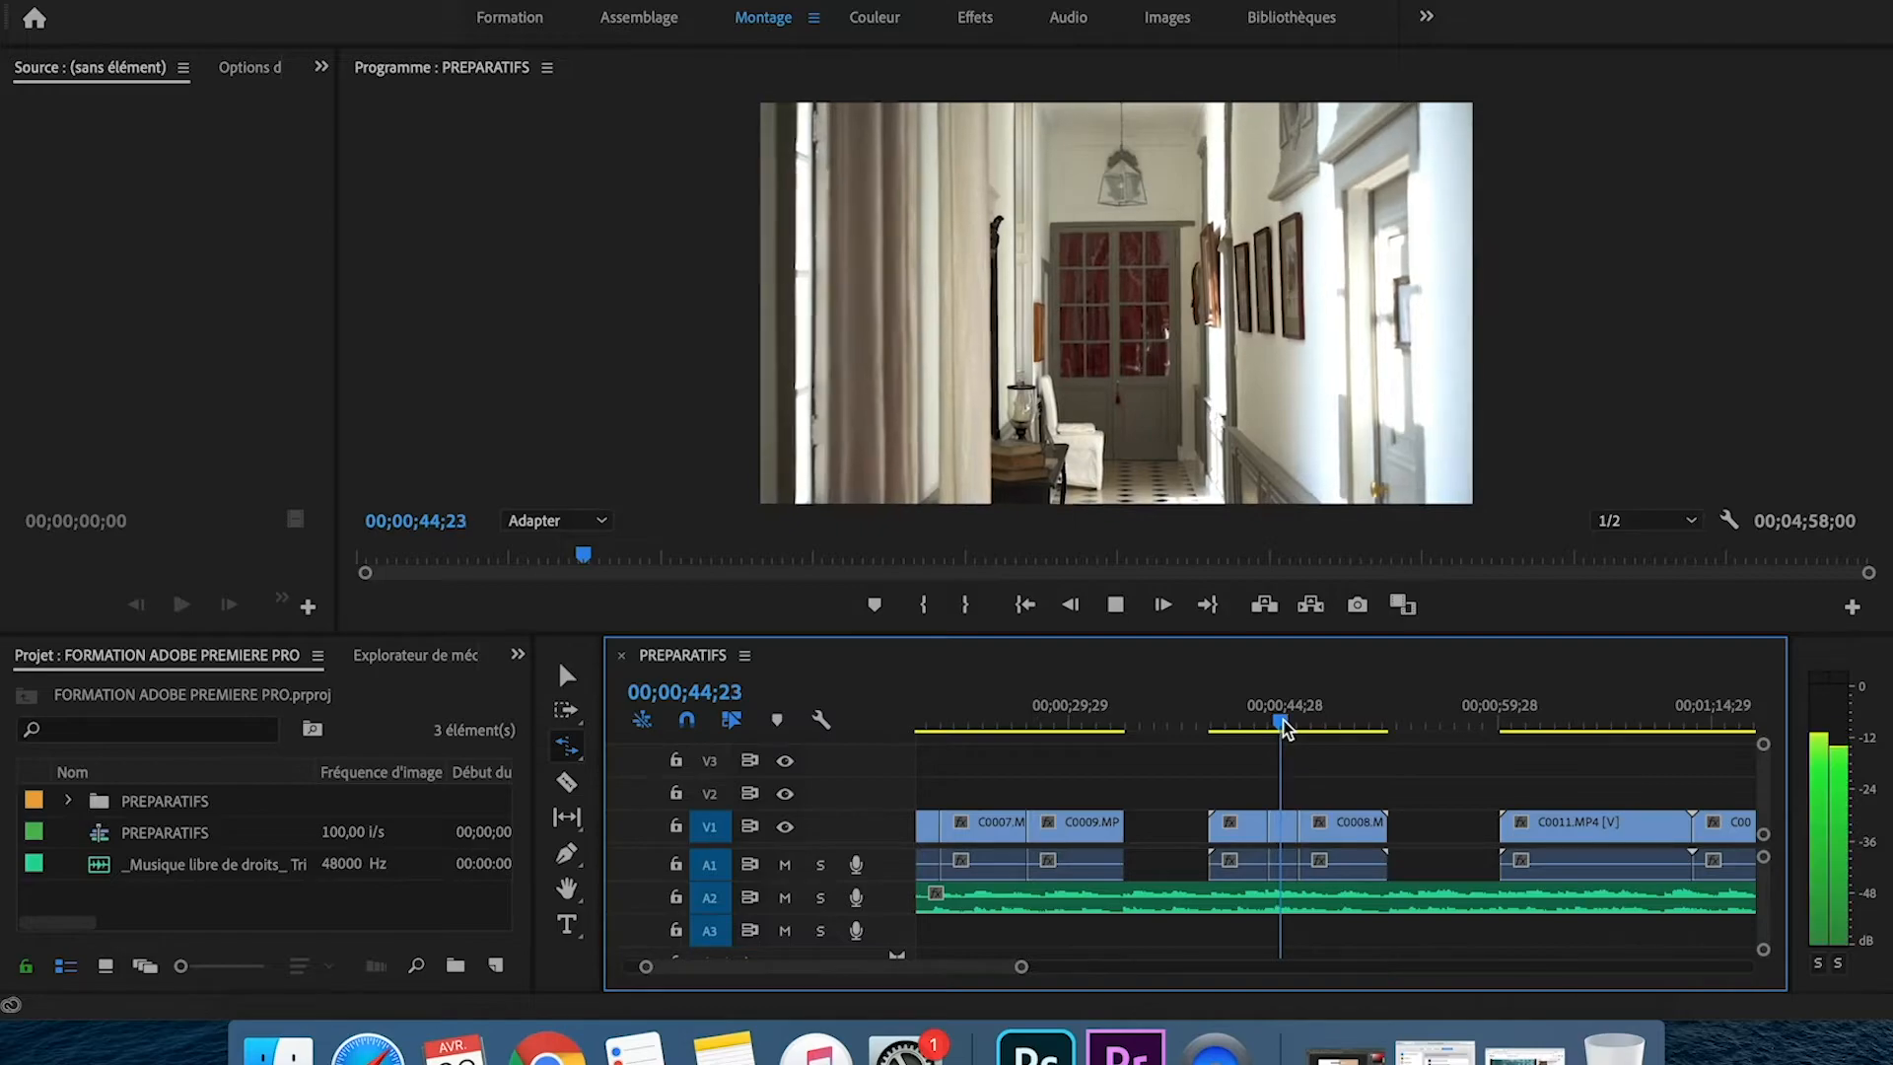
pyautogui.press('space')
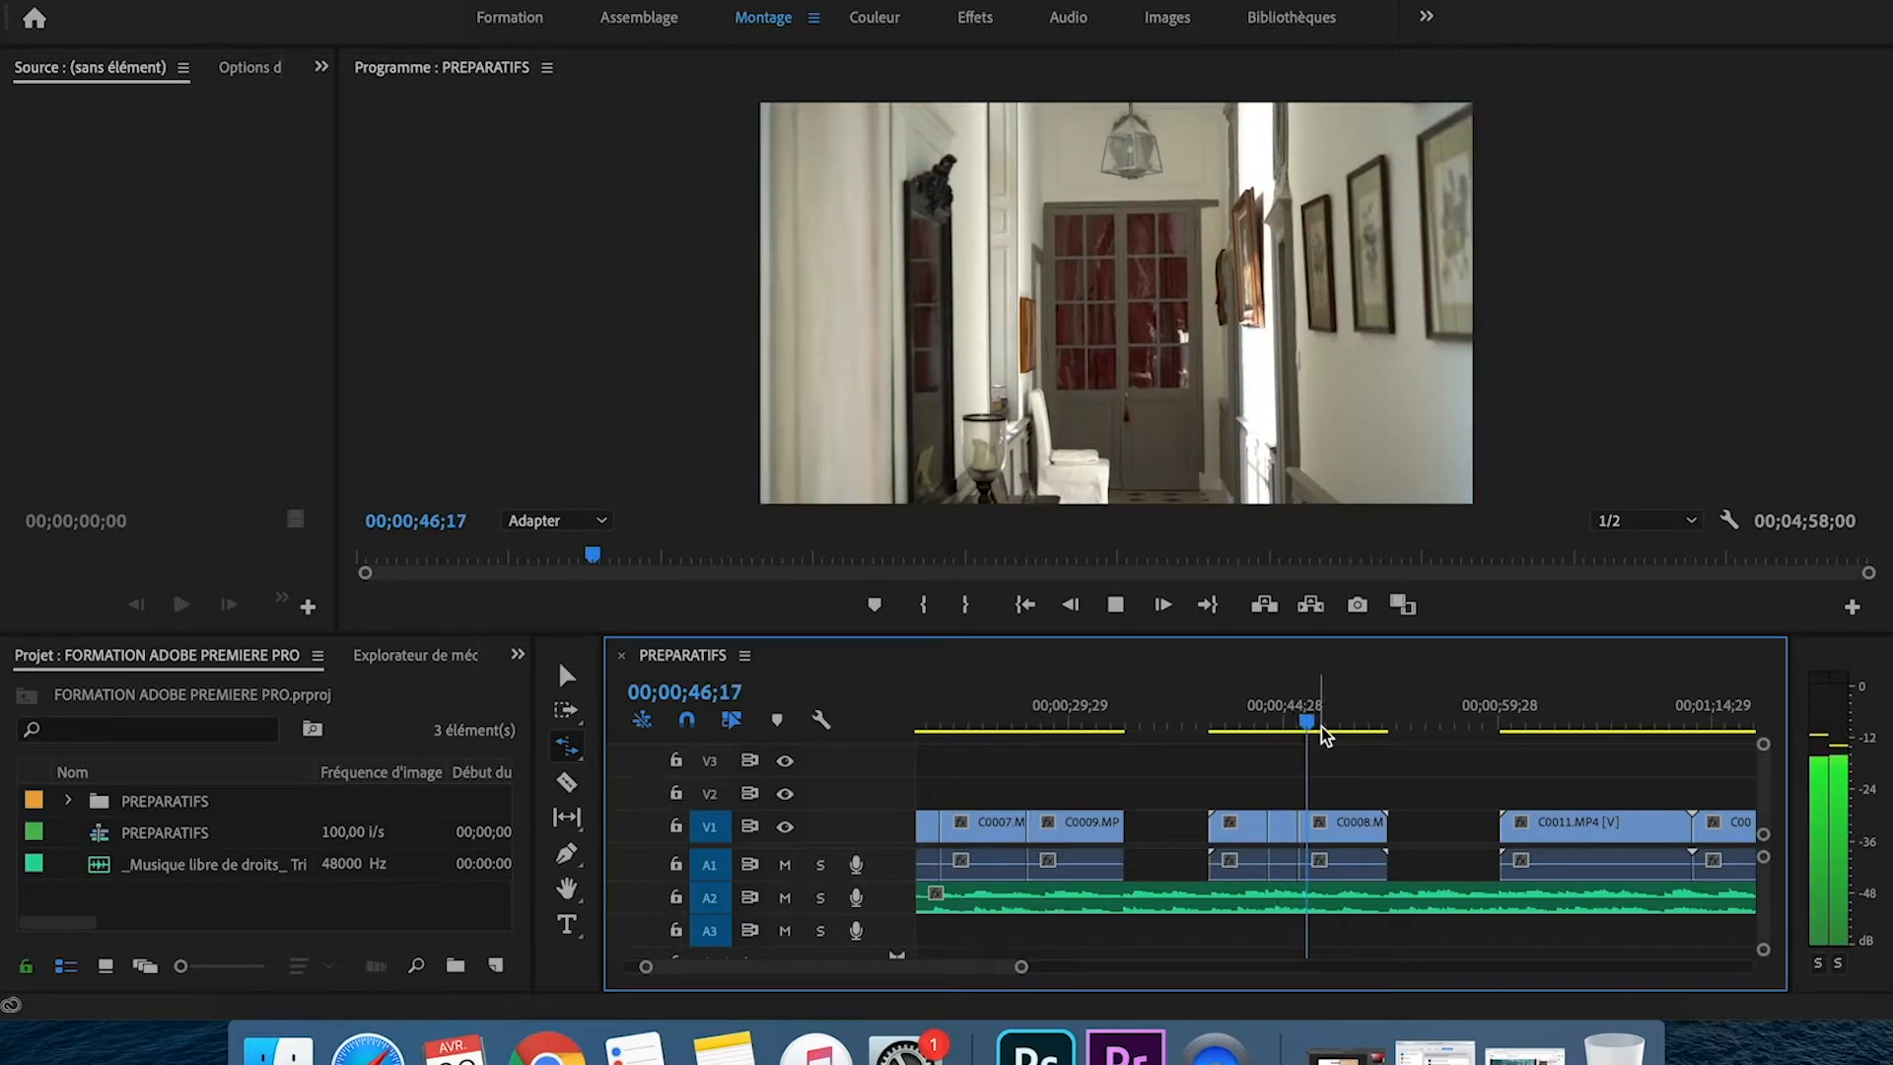
pyautogui.click(1317, 731)
pyautogui.moveTo(1332, 732); pyautogui.dragTo(1311, 728)
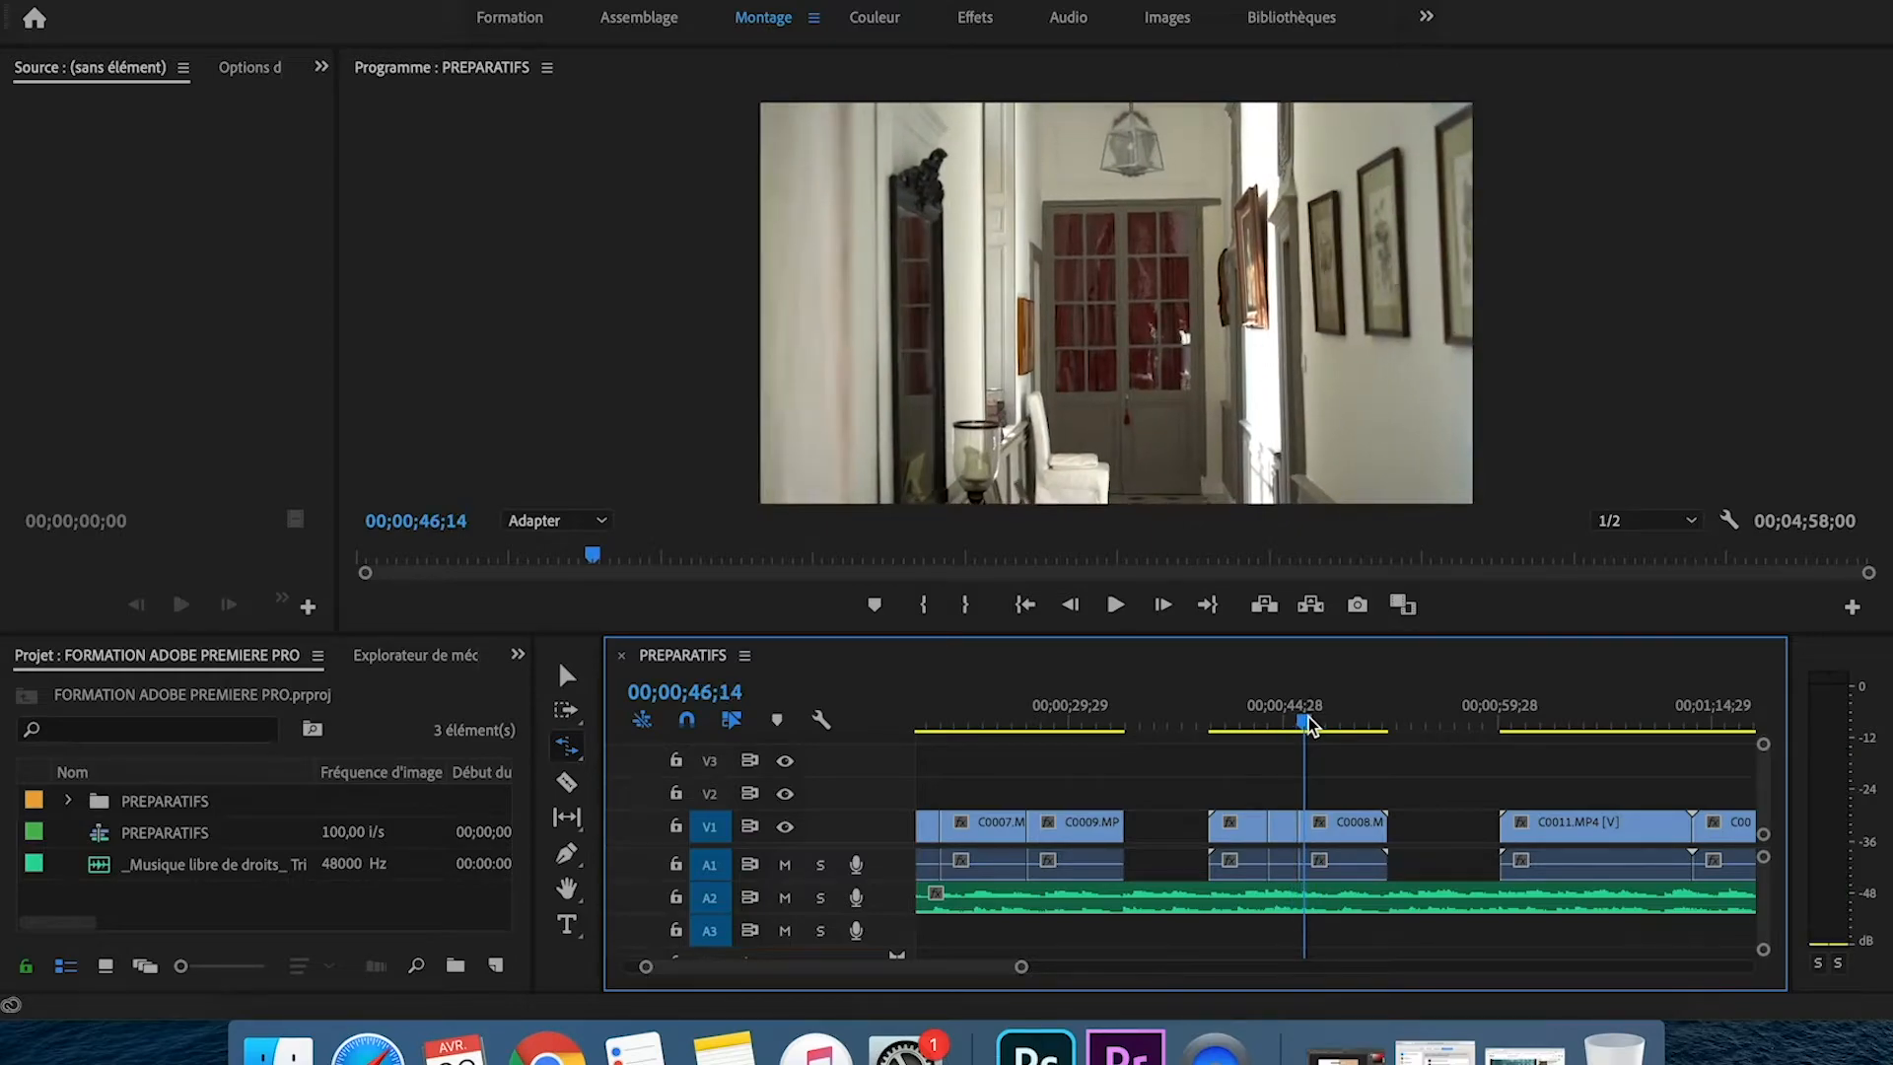
pyautogui.press('super+z')
pyautogui.press('super+z')
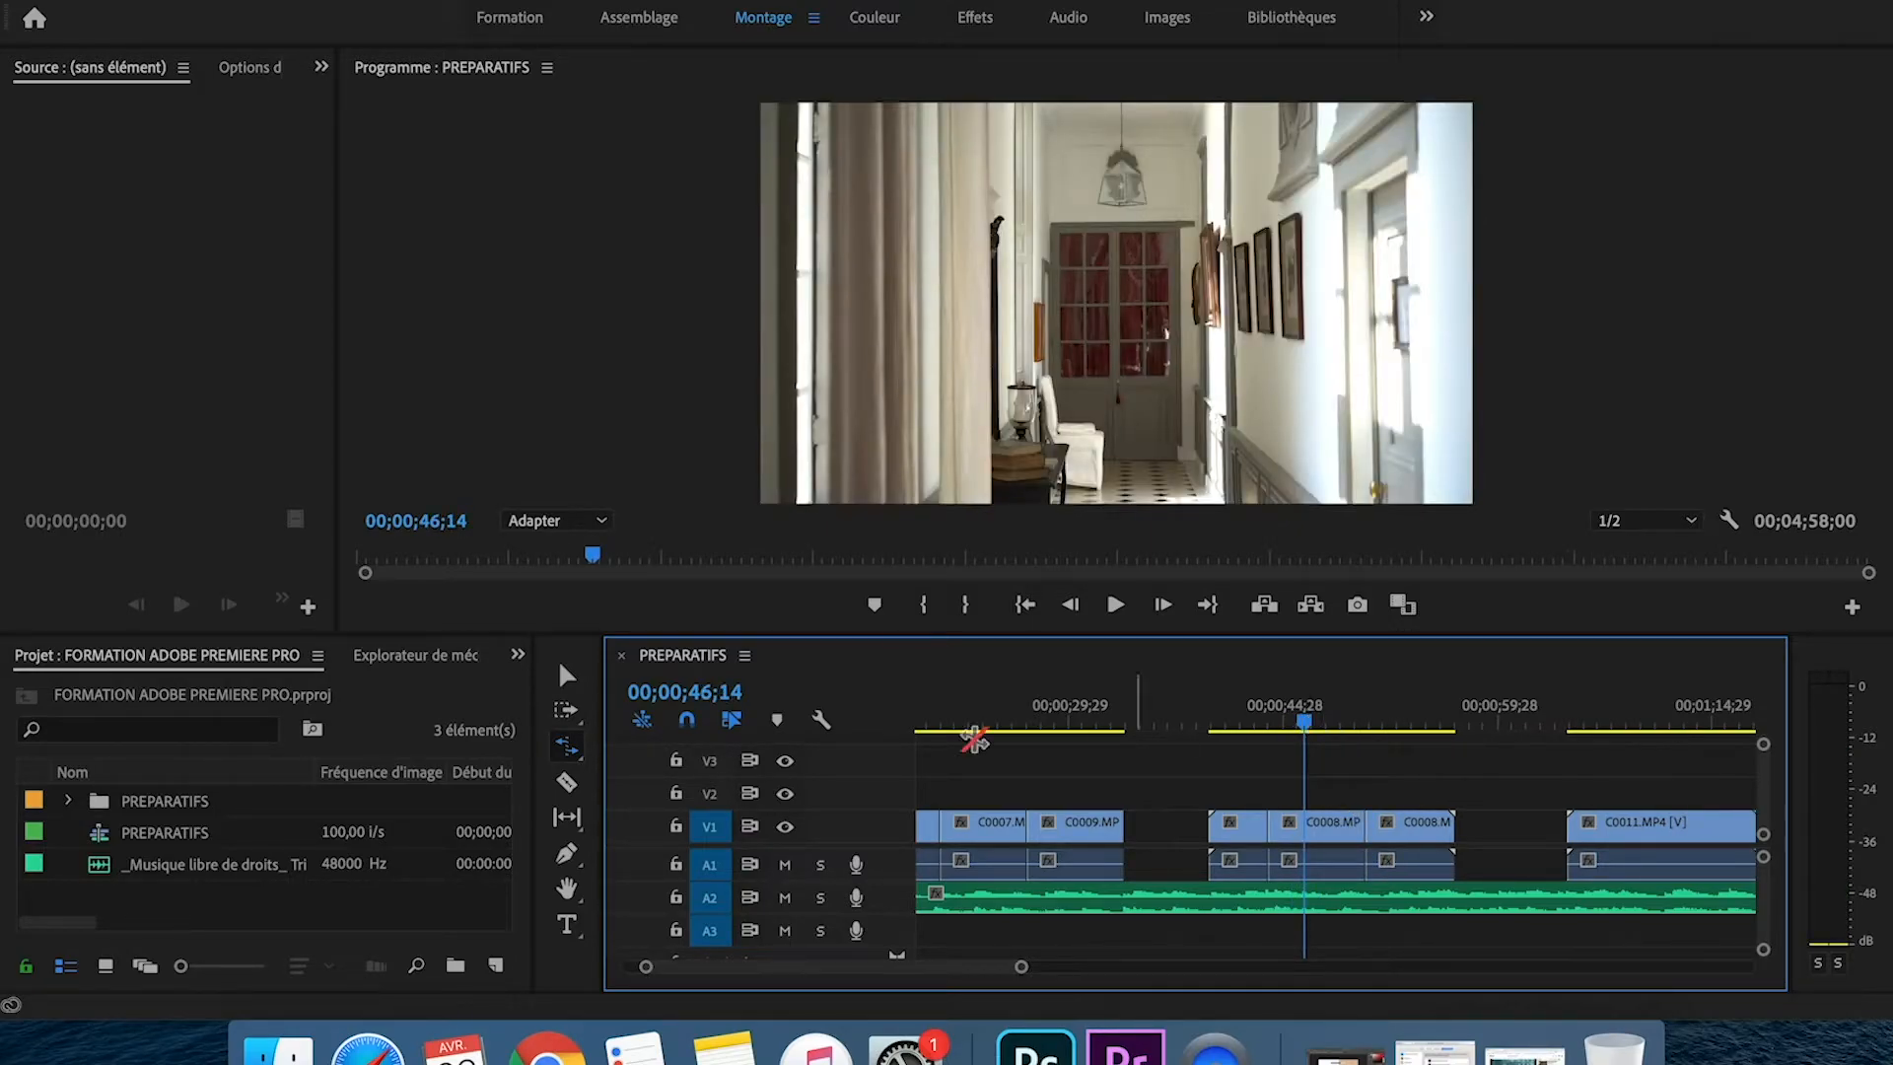
# - Set the speed of the middle C0008 piece to 500%
pyautogui.click(567, 676)
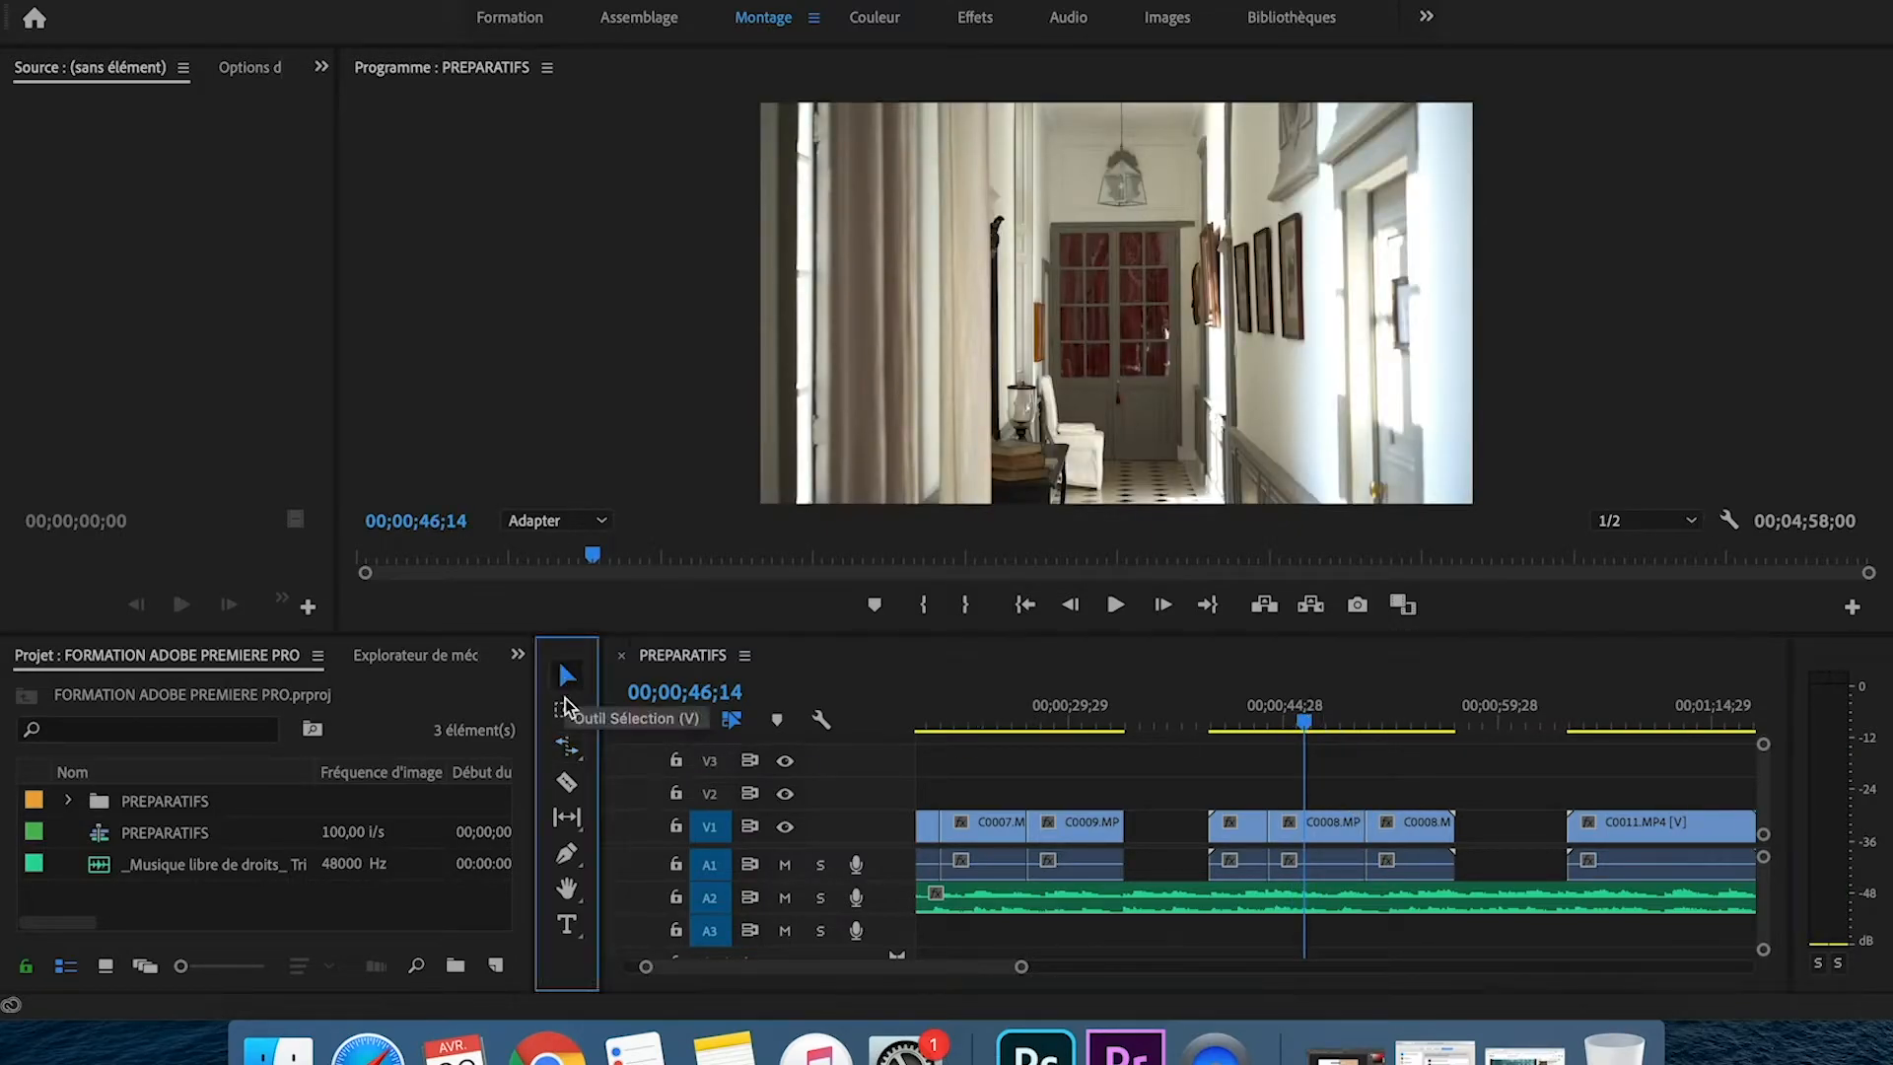
pyautogui.rightClick(1340, 831)
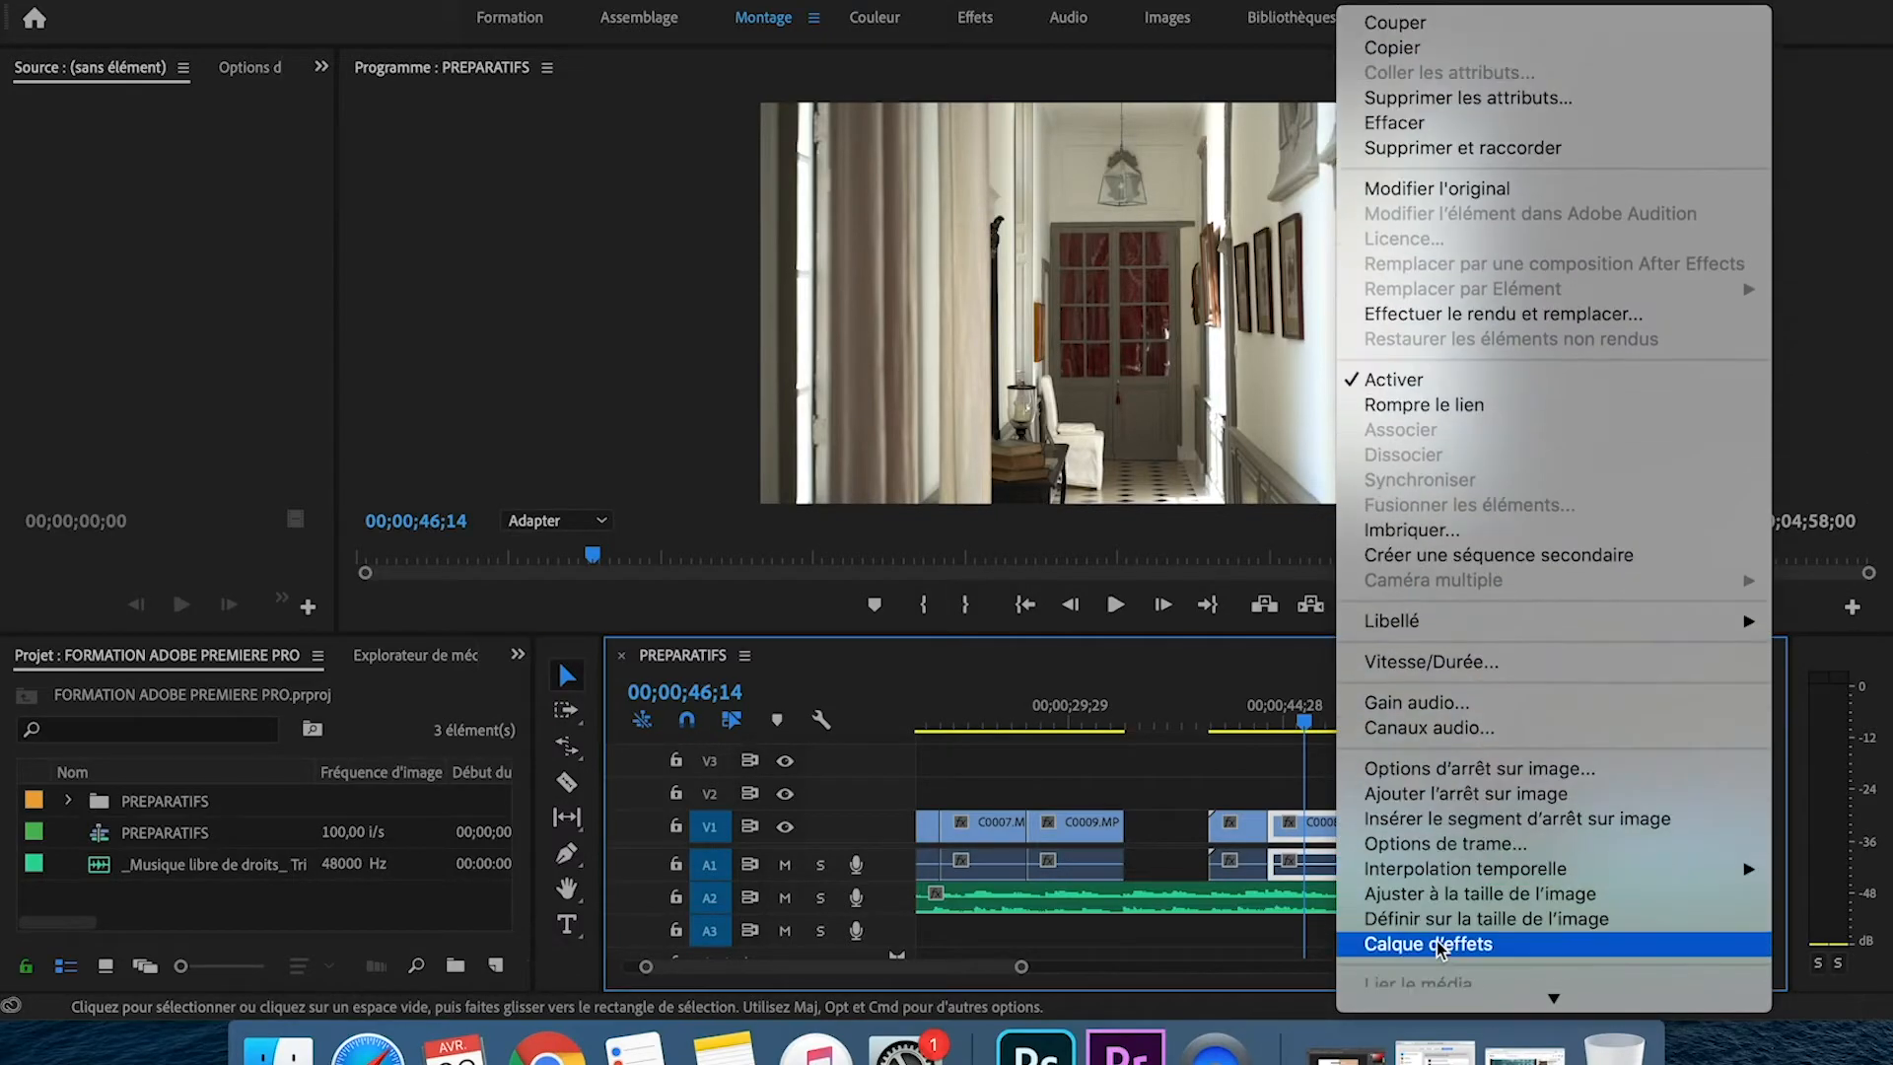
pyautogui.click(1437, 664)
pyautogui.write('500')
pyautogui.press('Return')
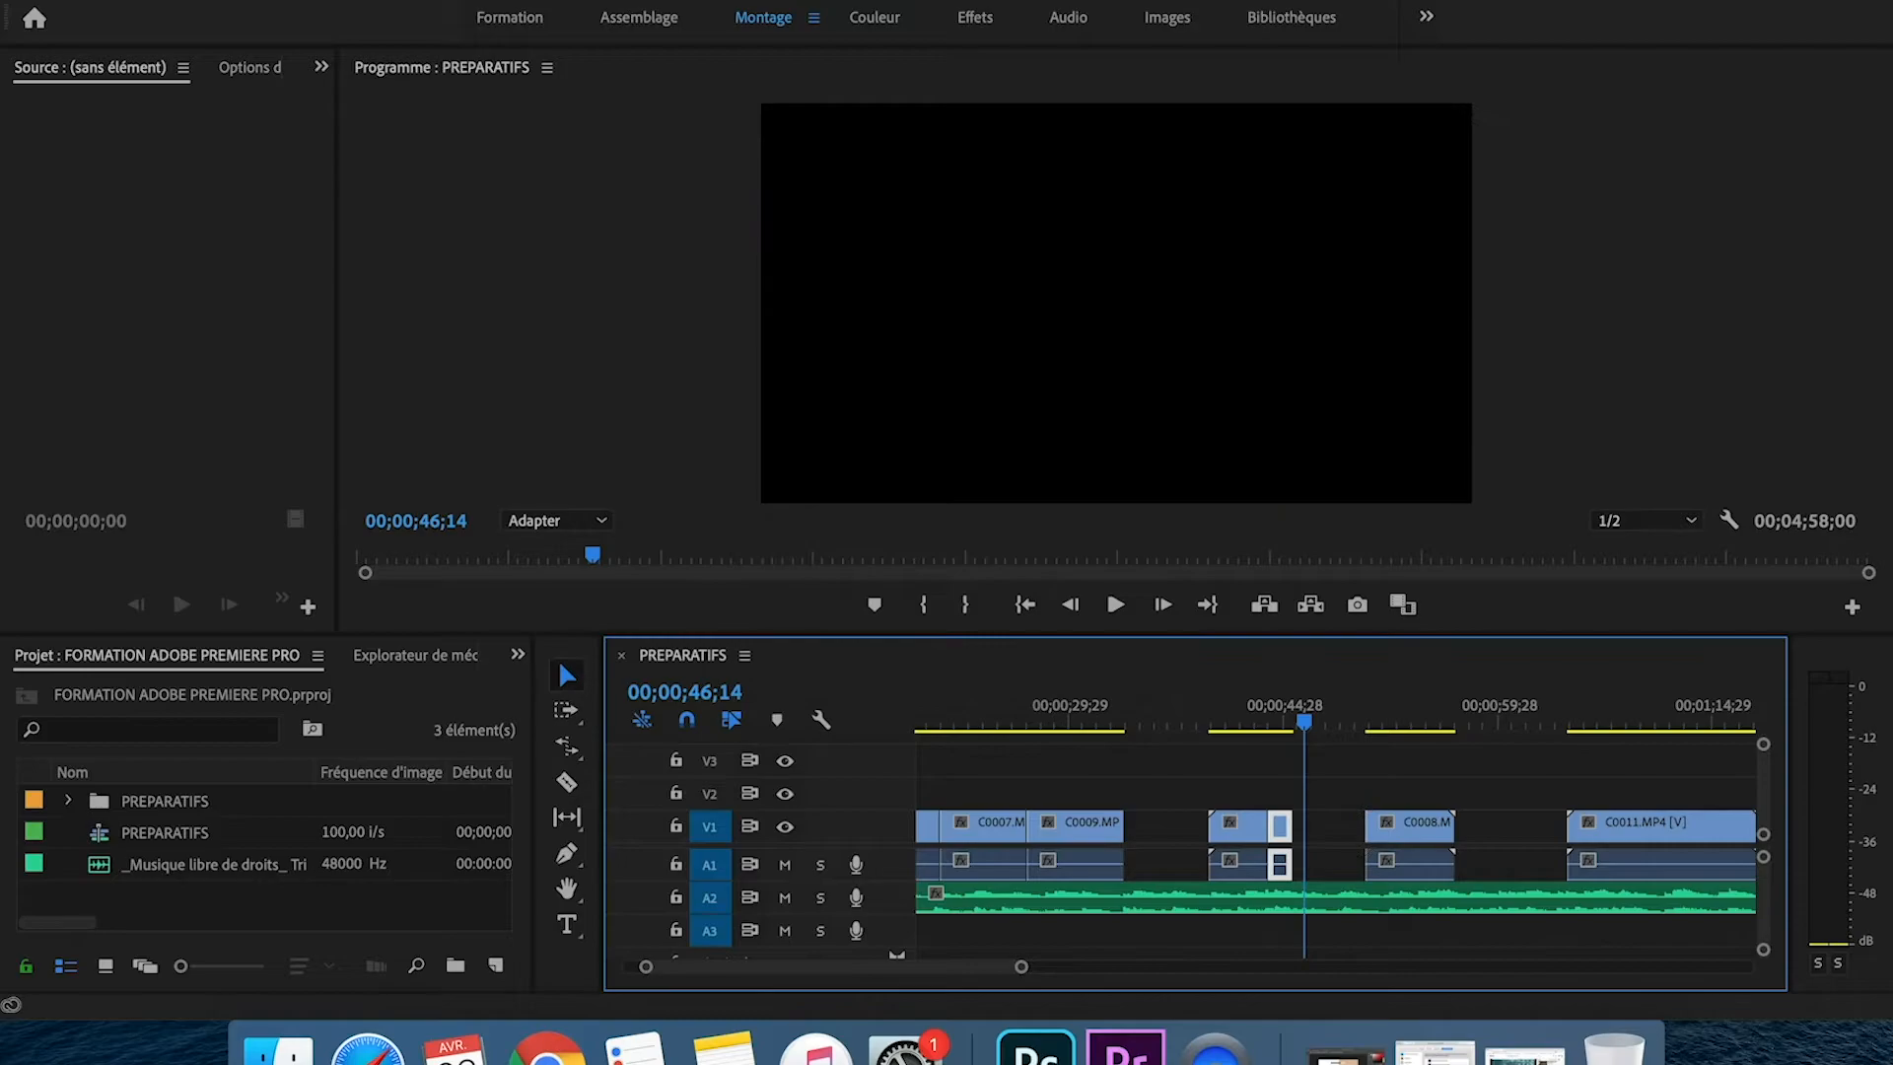
# - Close the gap behind the sped-up middle piece of C0008 and play through the three pieces
pyautogui.click(1331, 828)
pyautogui.press('Delete')
pyautogui.click(1253, 702)
pyautogui.press('space')
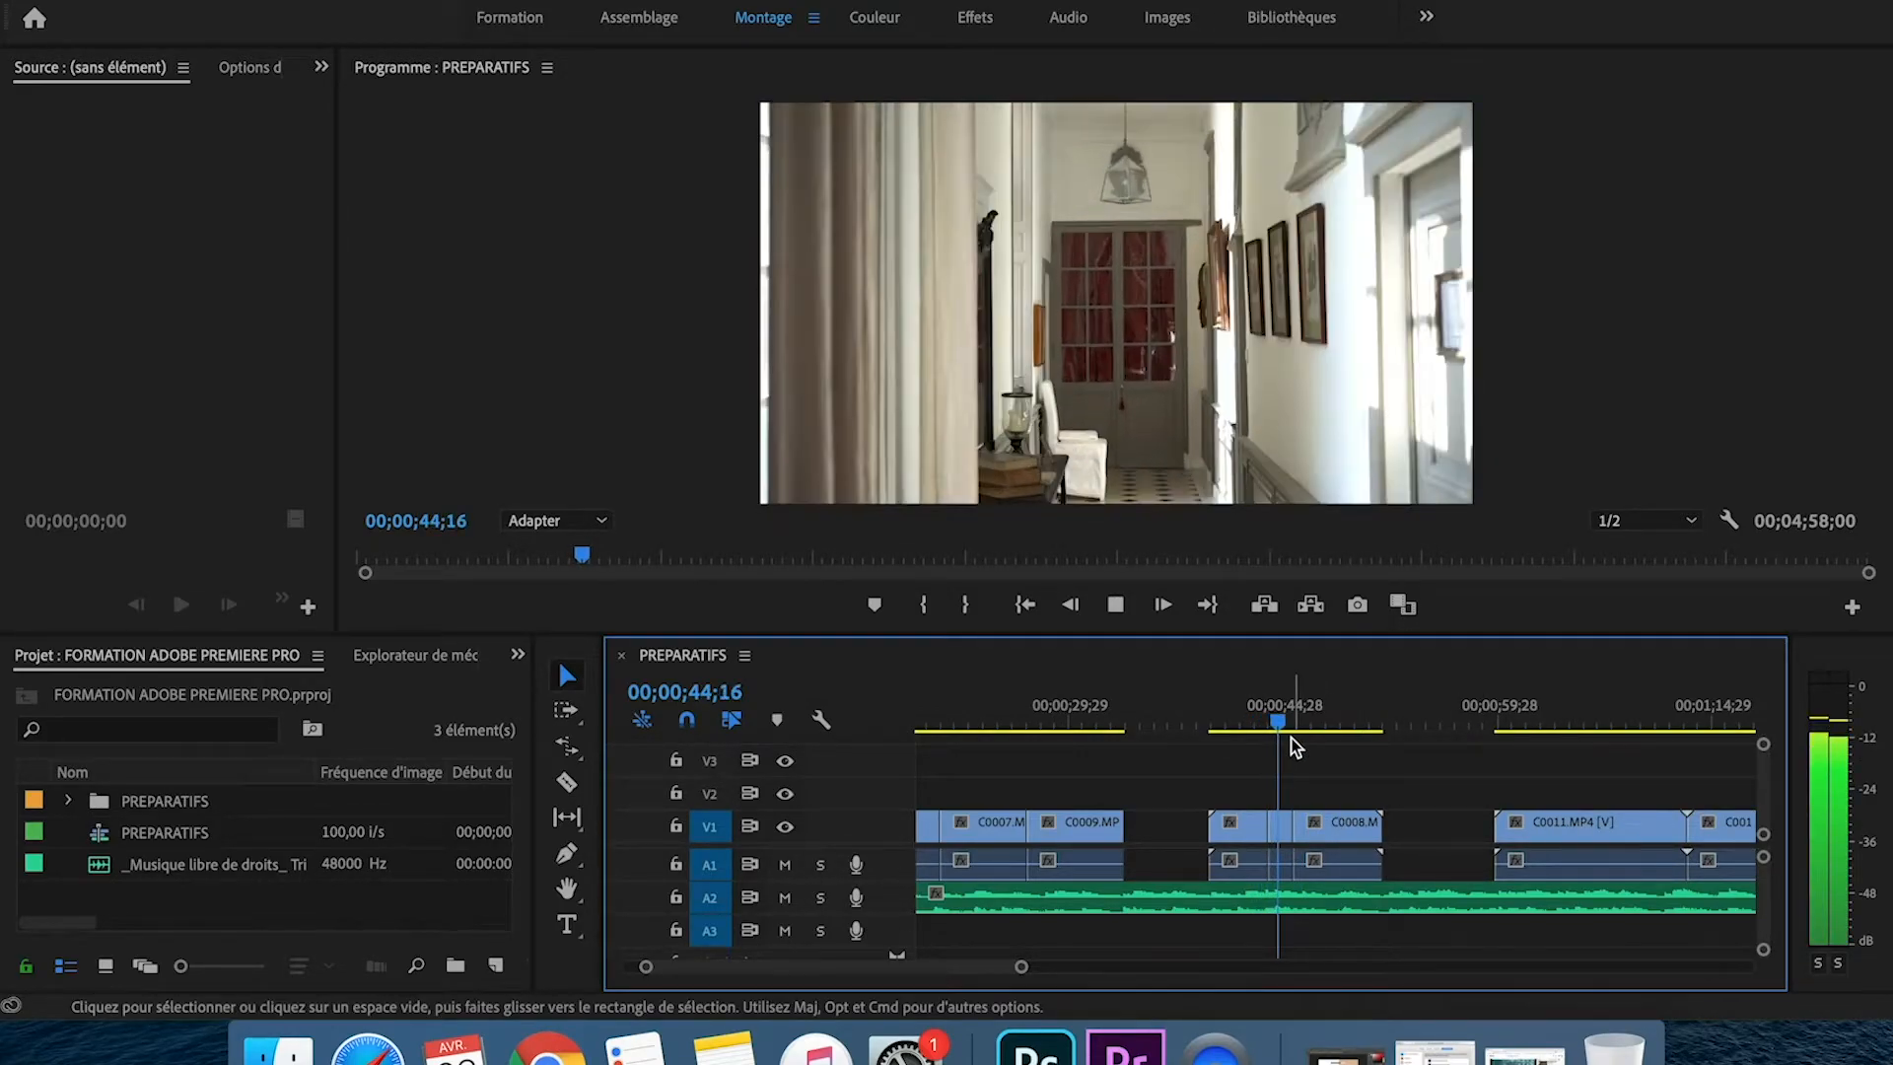
pyautogui.press('space')
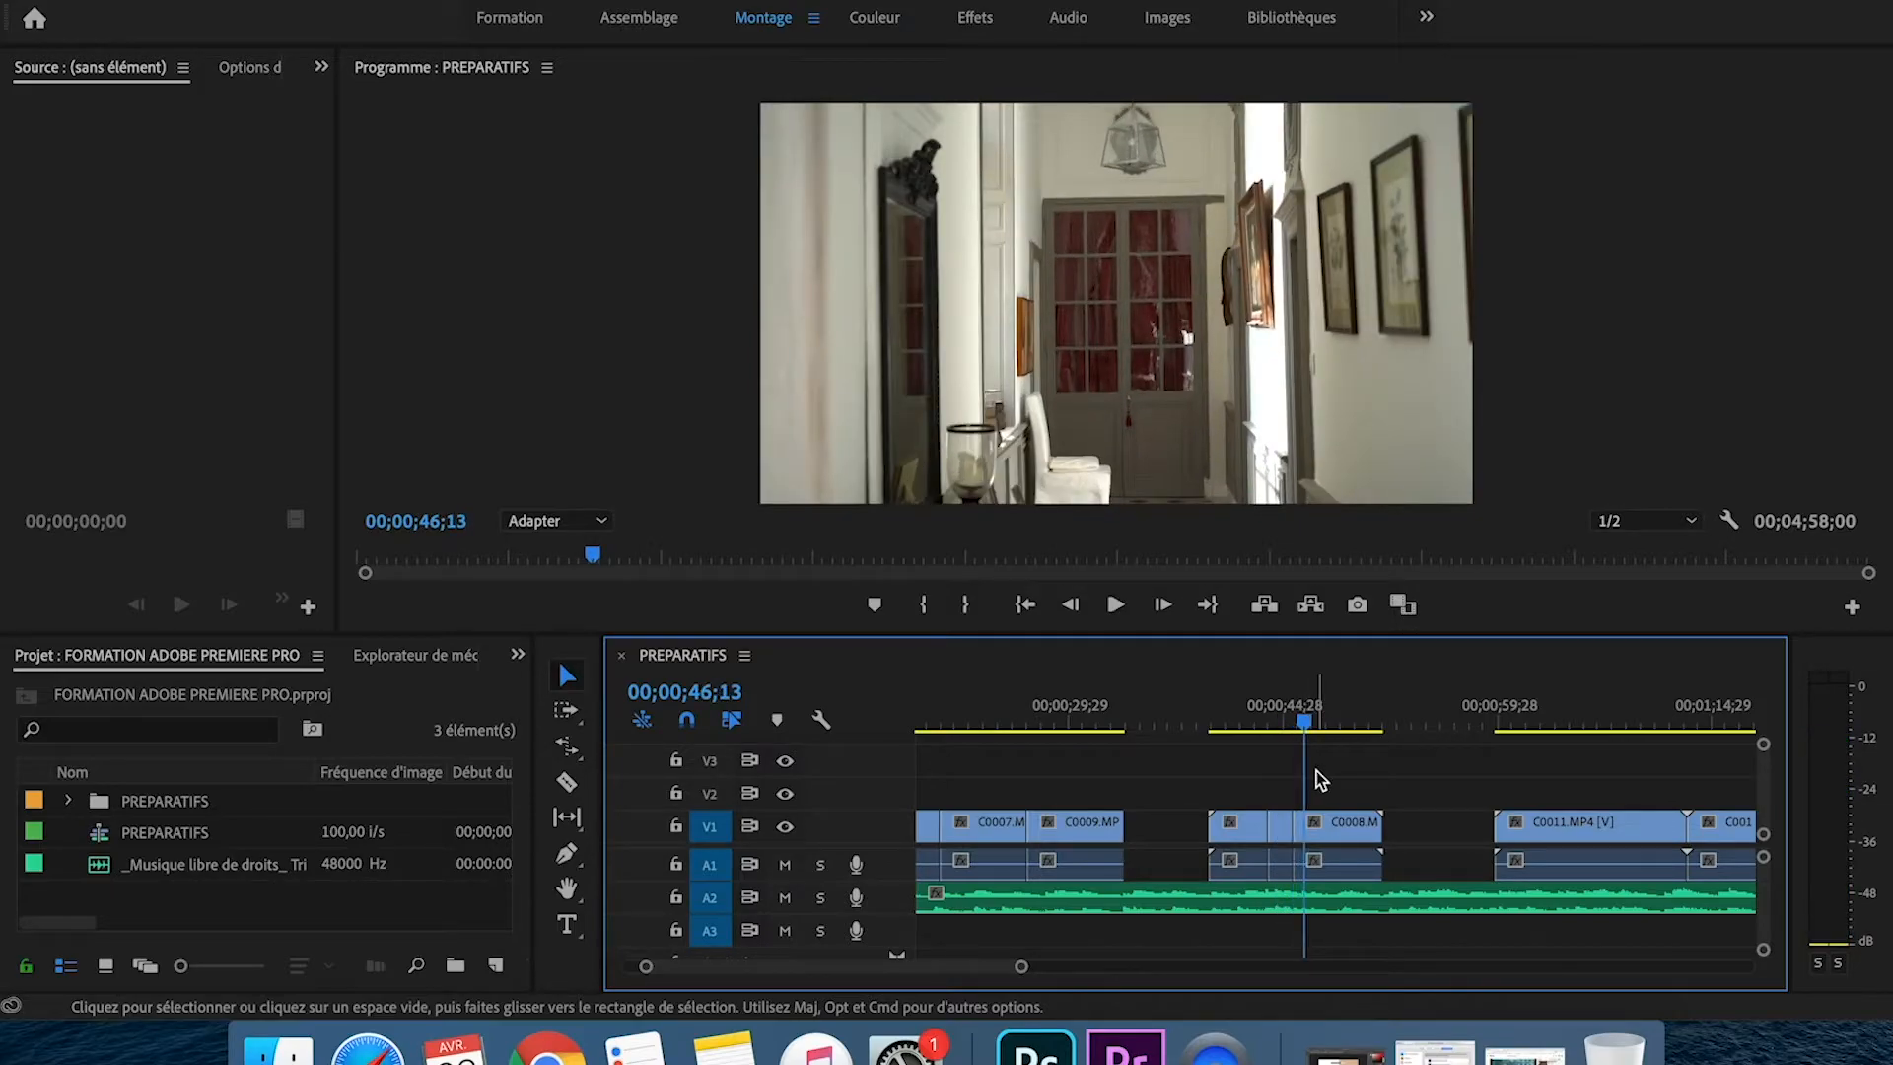
# - Undo the gap deletion, the speed change and the second split of C0008
pyautogui.press('super+z')
pyautogui.press('super+z')
pyautogui.press('super+z')
pyautogui.press('super+z')
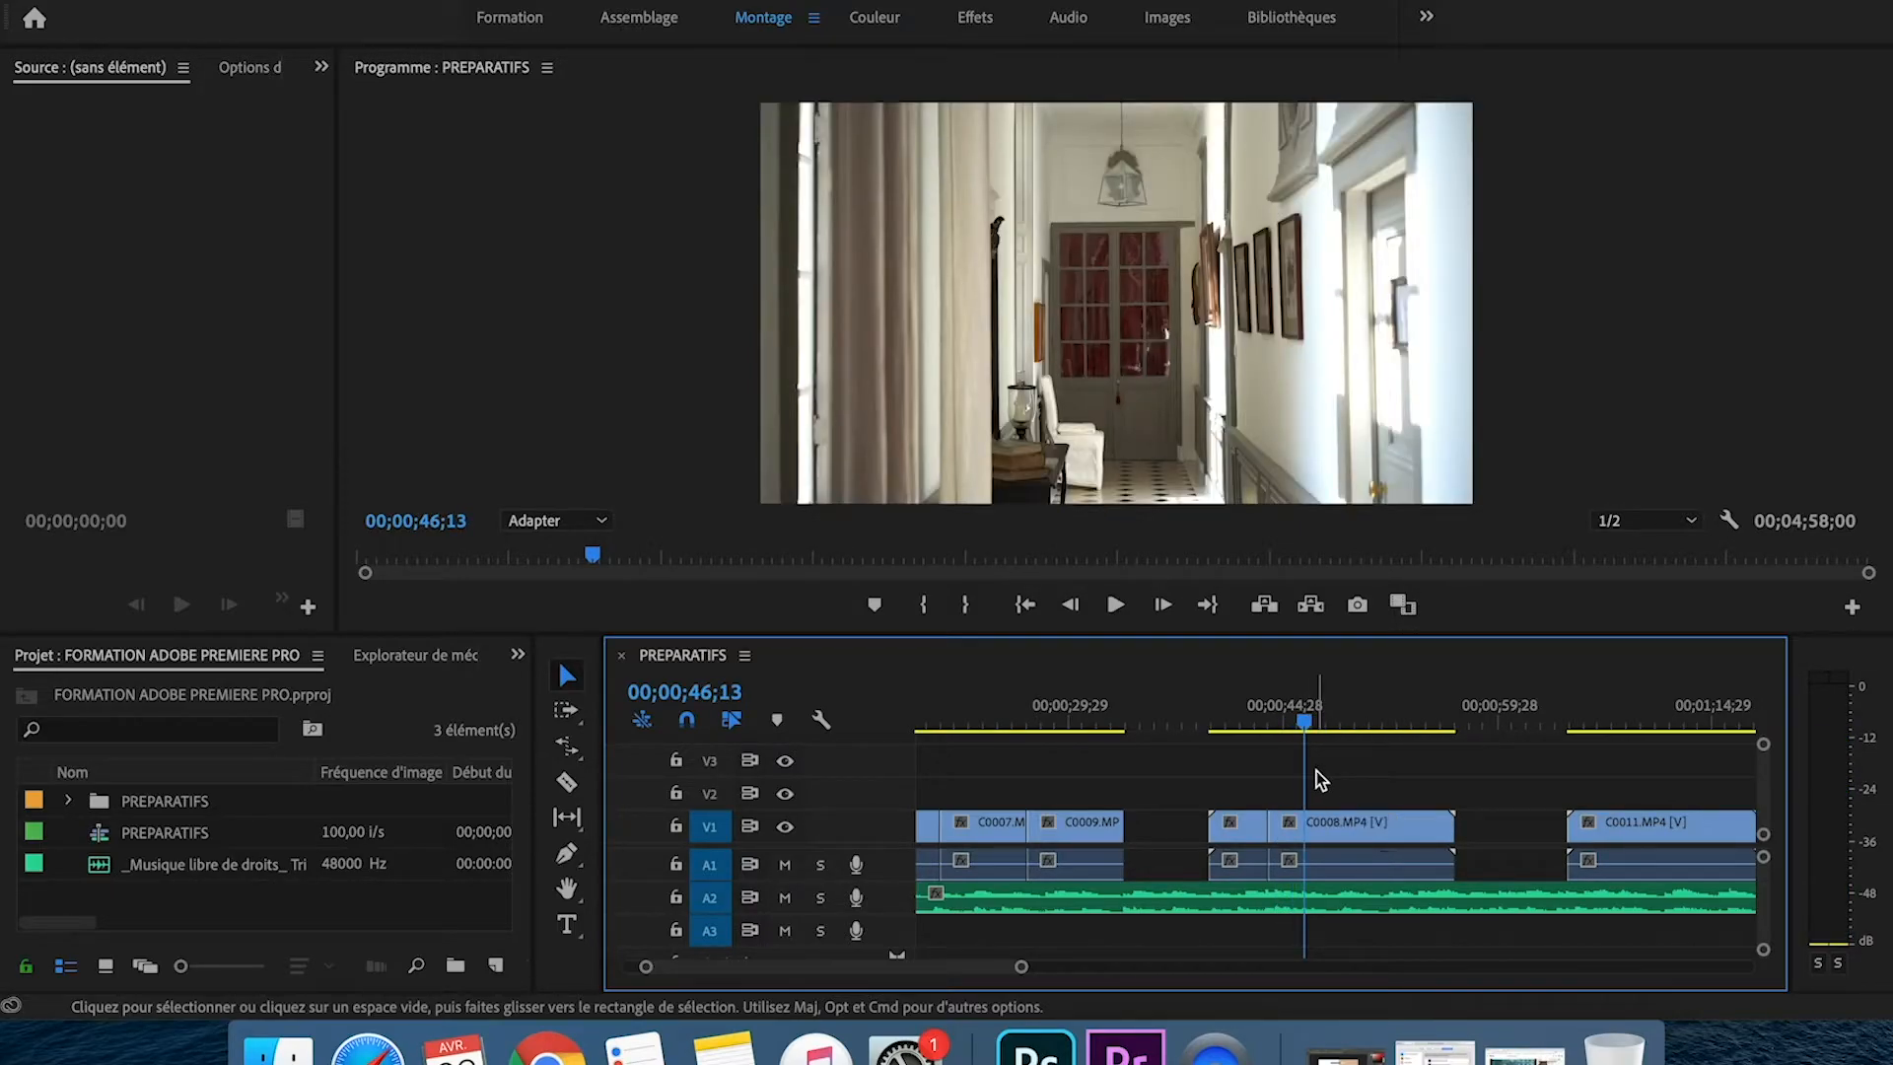
# - Shorten C0008 so it directly follows C0009, and close the gap before C0011
pyautogui.moveTo(1272, 826); pyautogui.dragTo(1194, 828)
pyautogui.moveTo(1347, 826); pyautogui.dragTo(1241, 827)
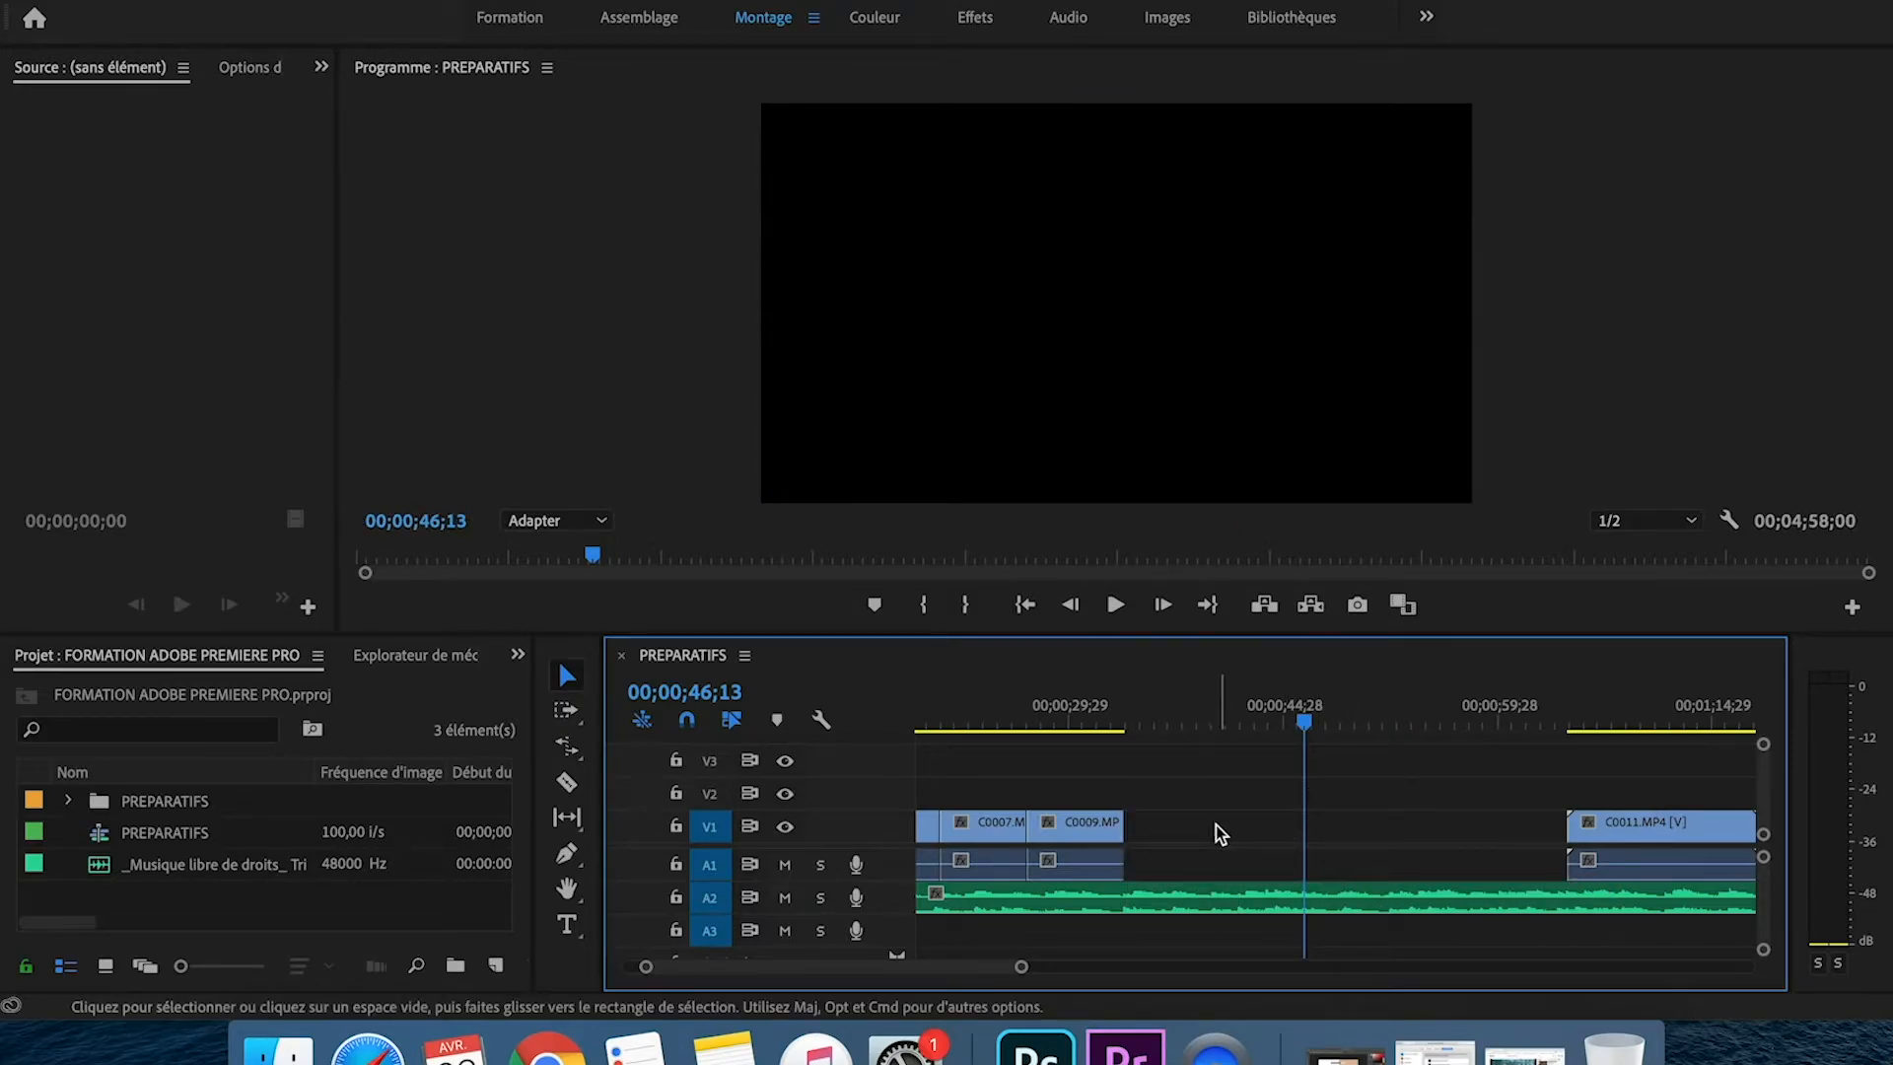
pyautogui.press('super+z')
pyautogui.click(1272, 824)
pyautogui.press('Delete')
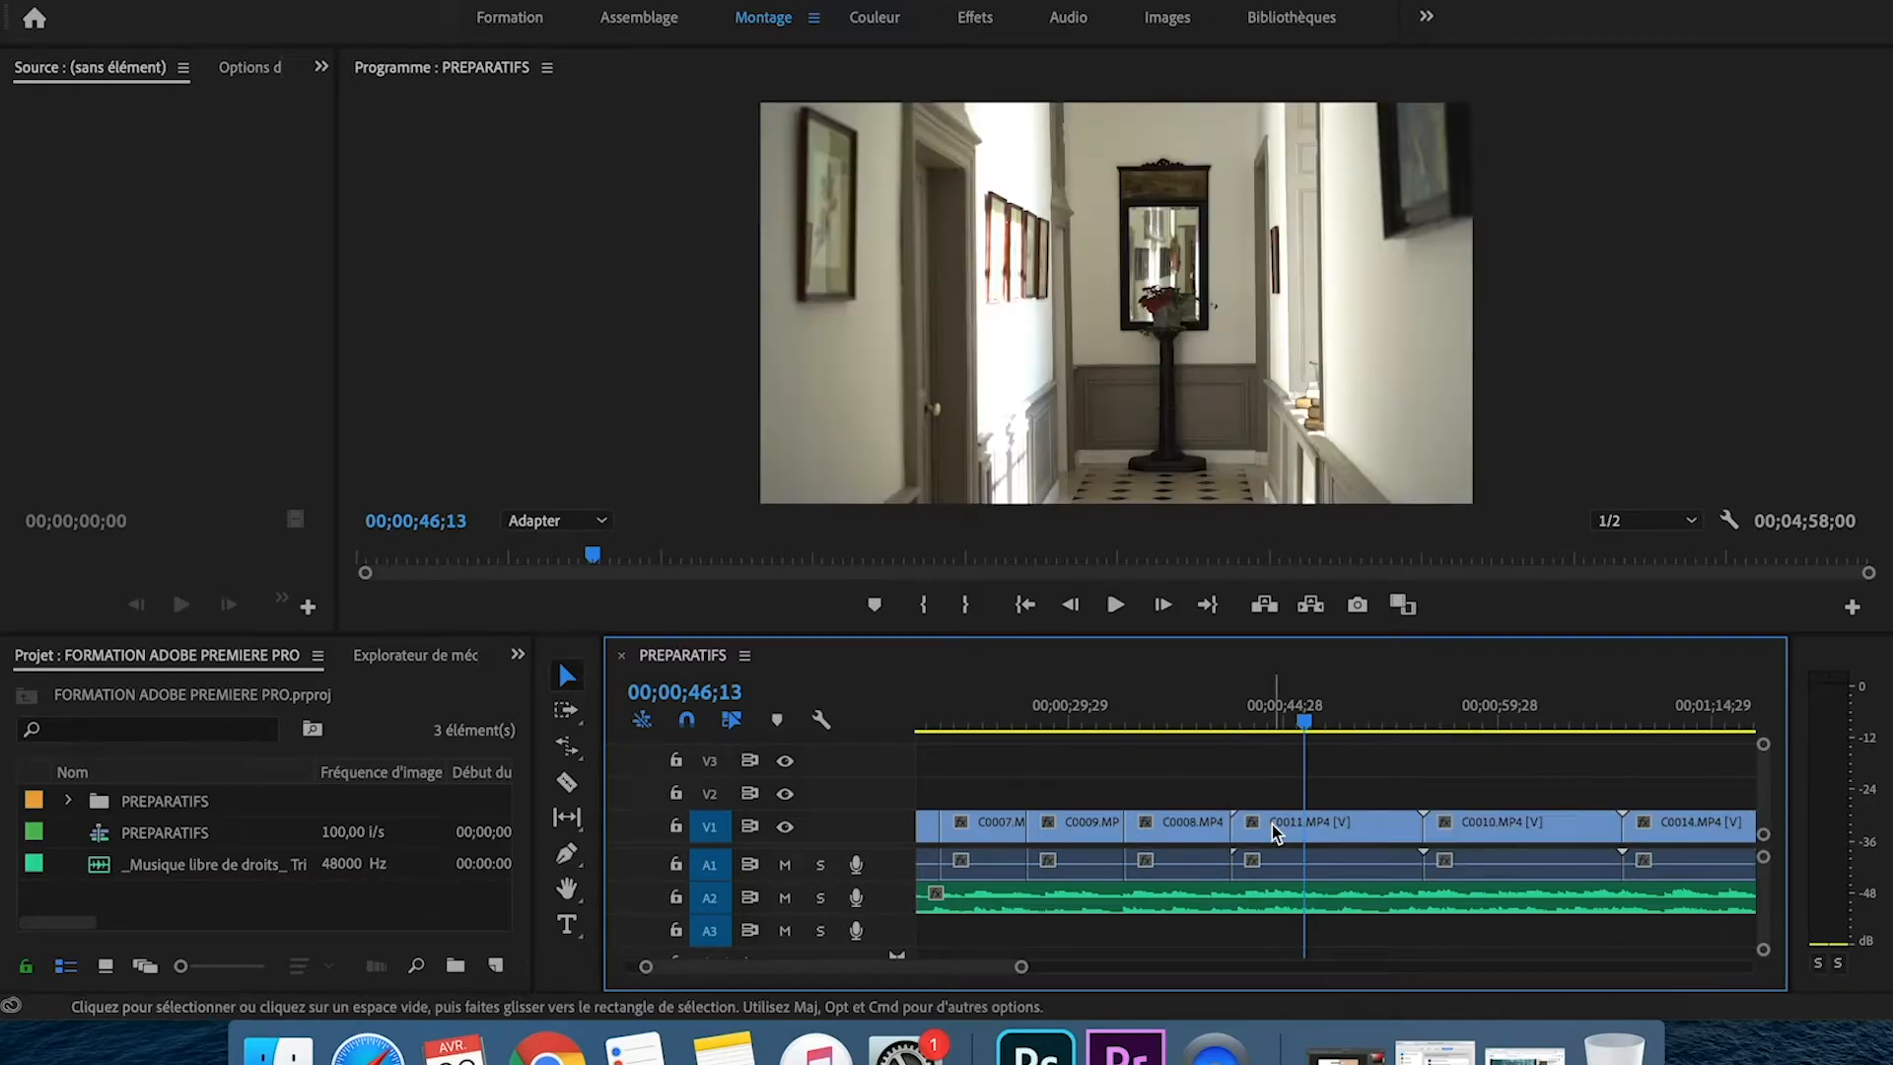
# - Trim the end of C0011 to 00;00;46;13, shorten C0010, and close the gaps behind both clips
pyautogui.moveTo(1272, 825); pyautogui.dragTo(1258, 826)
pyautogui.moveTo(1504, 826); pyautogui.dragTo(1380, 827)
pyautogui.click(1505, 830)
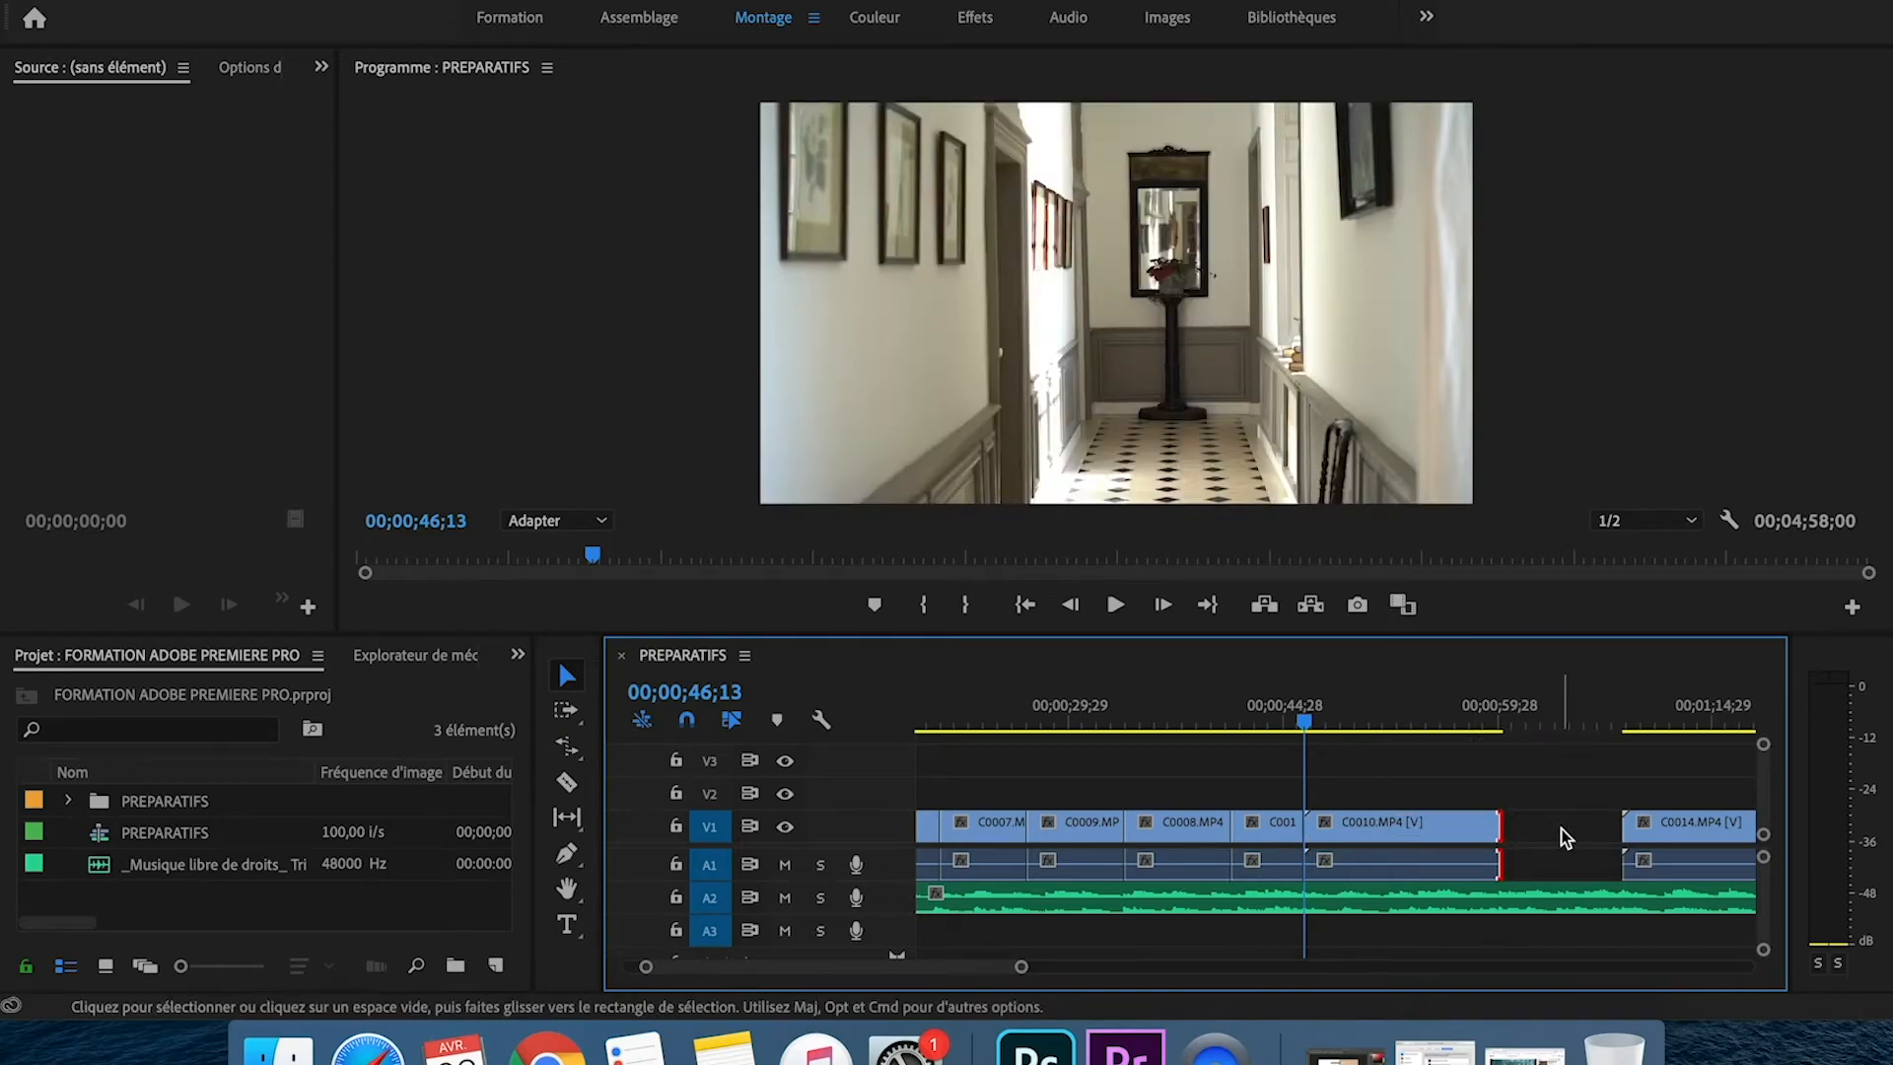
pyautogui.click(1562, 830)
pyautogui.press('Delete')
pyautogui.moveTo(1637, 820); pyautogui.dragTo(1527, 844)
# - Delete all the remaining video clips that come after C0014
pyautogui.moveTo(1021, 969); pyautogui.dragTo(1291, 957)
pyautogui.moveTo(1512, 789); pyautogui.dragTo(1147, 826)
pyautogui.press('Delete')
pyautogui.click(1497, 826)
pyautogui.press('Delete')
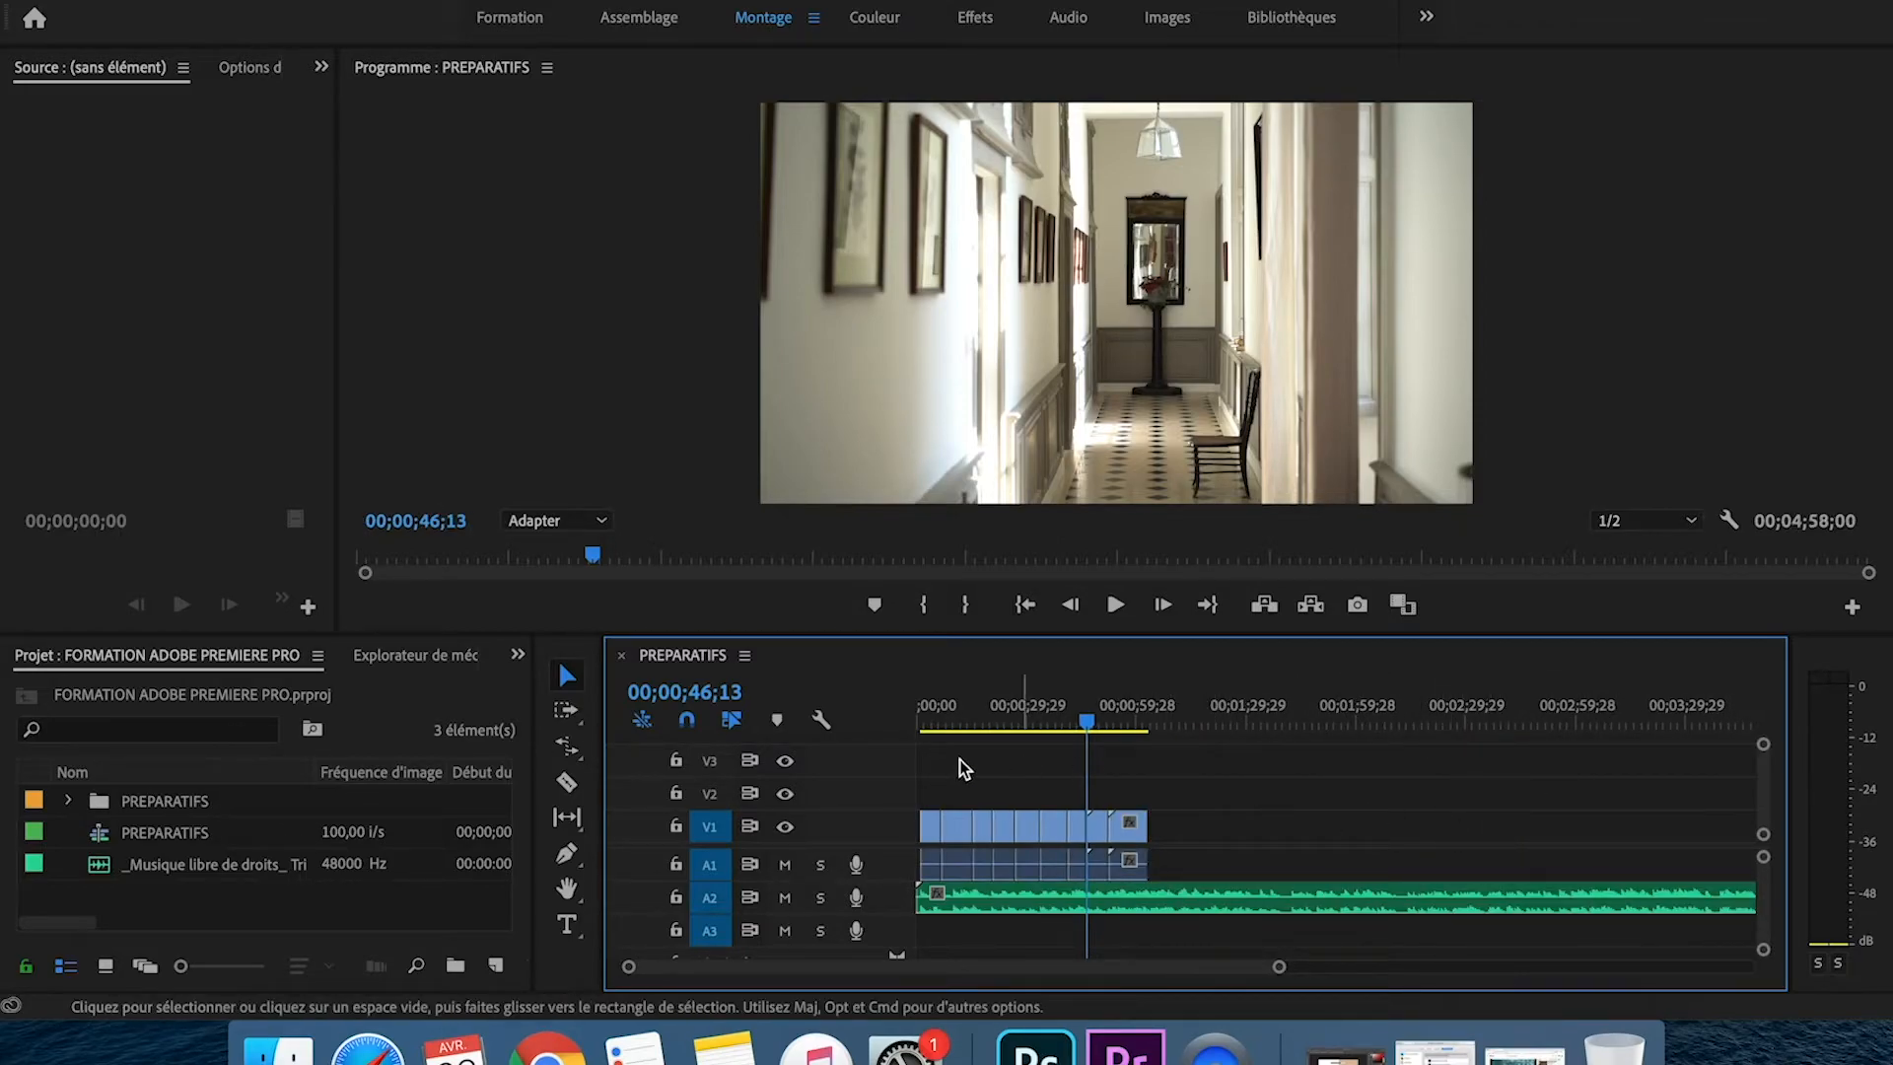
# - Split the music on A2 where the video ends and delete the part behind it
pyautogui.click(567, 782)
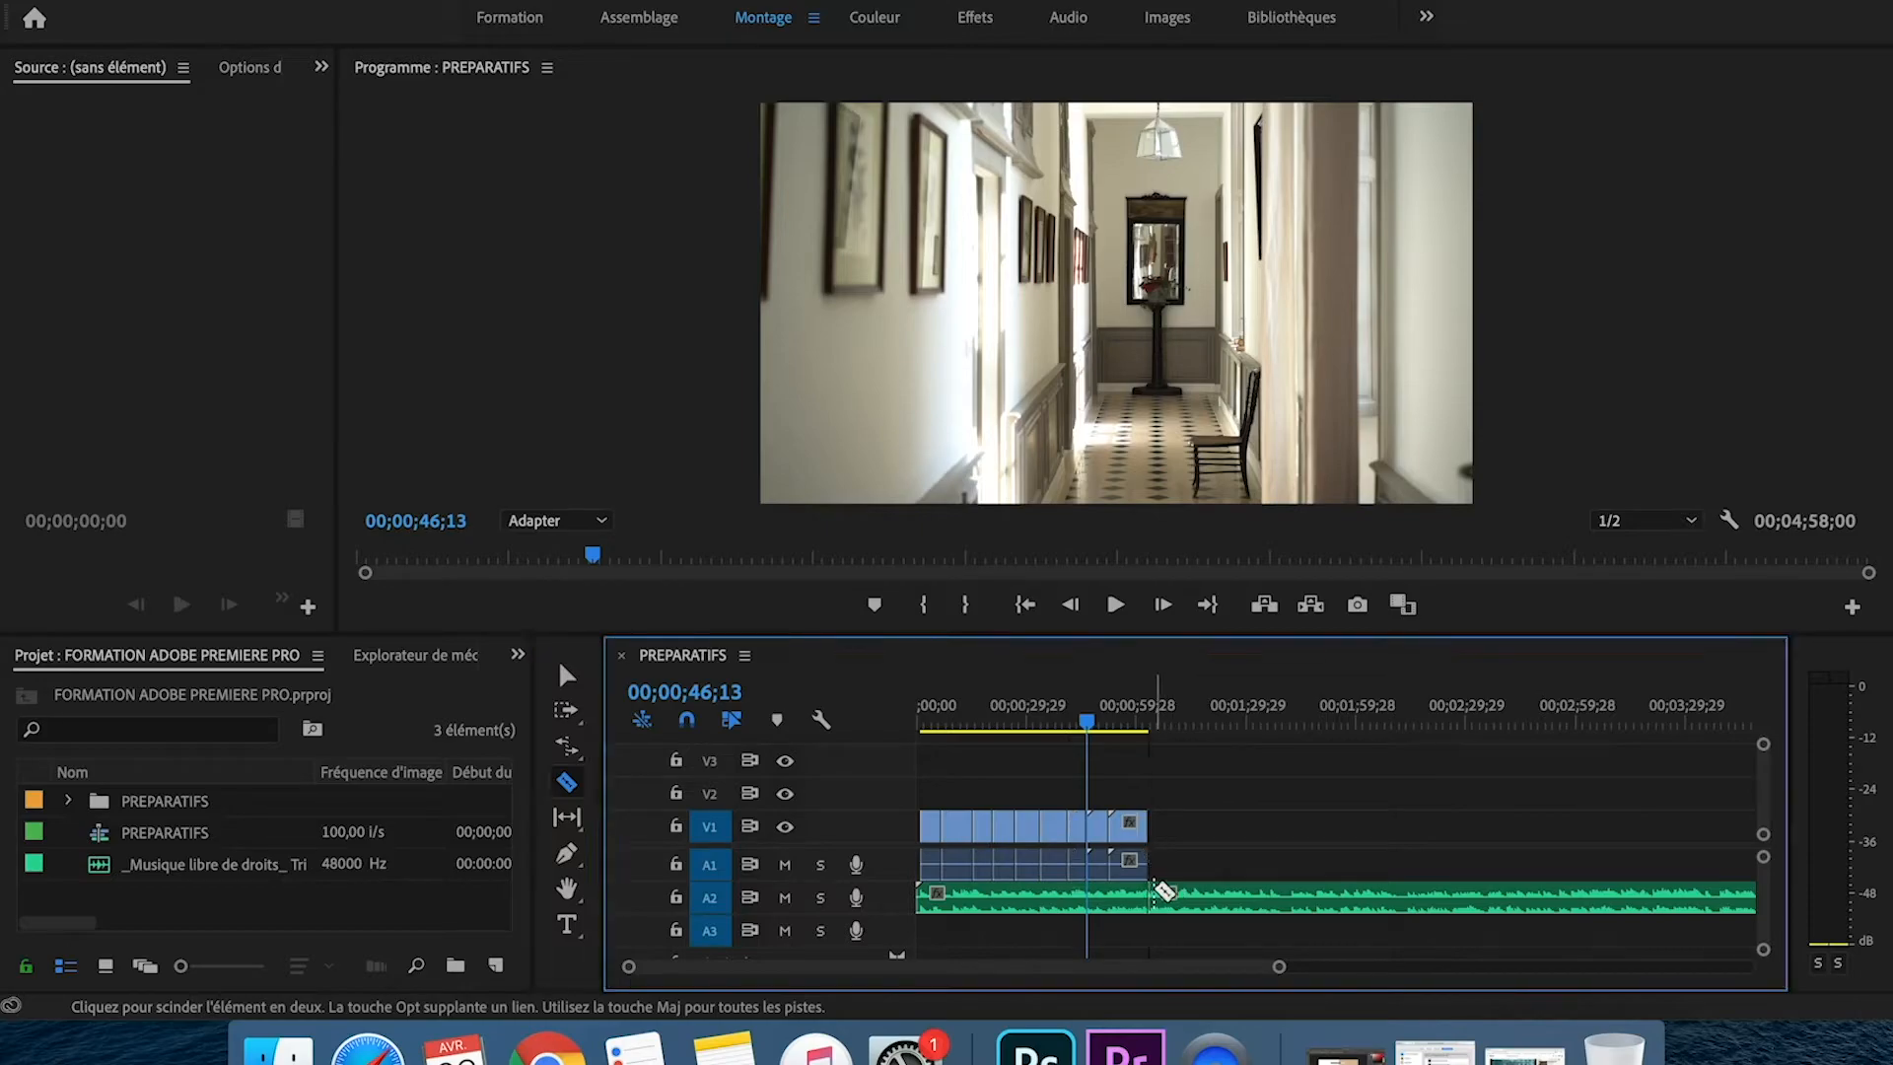
pyautogui.click(1164, 890)
pyautogui.click(567, 676)
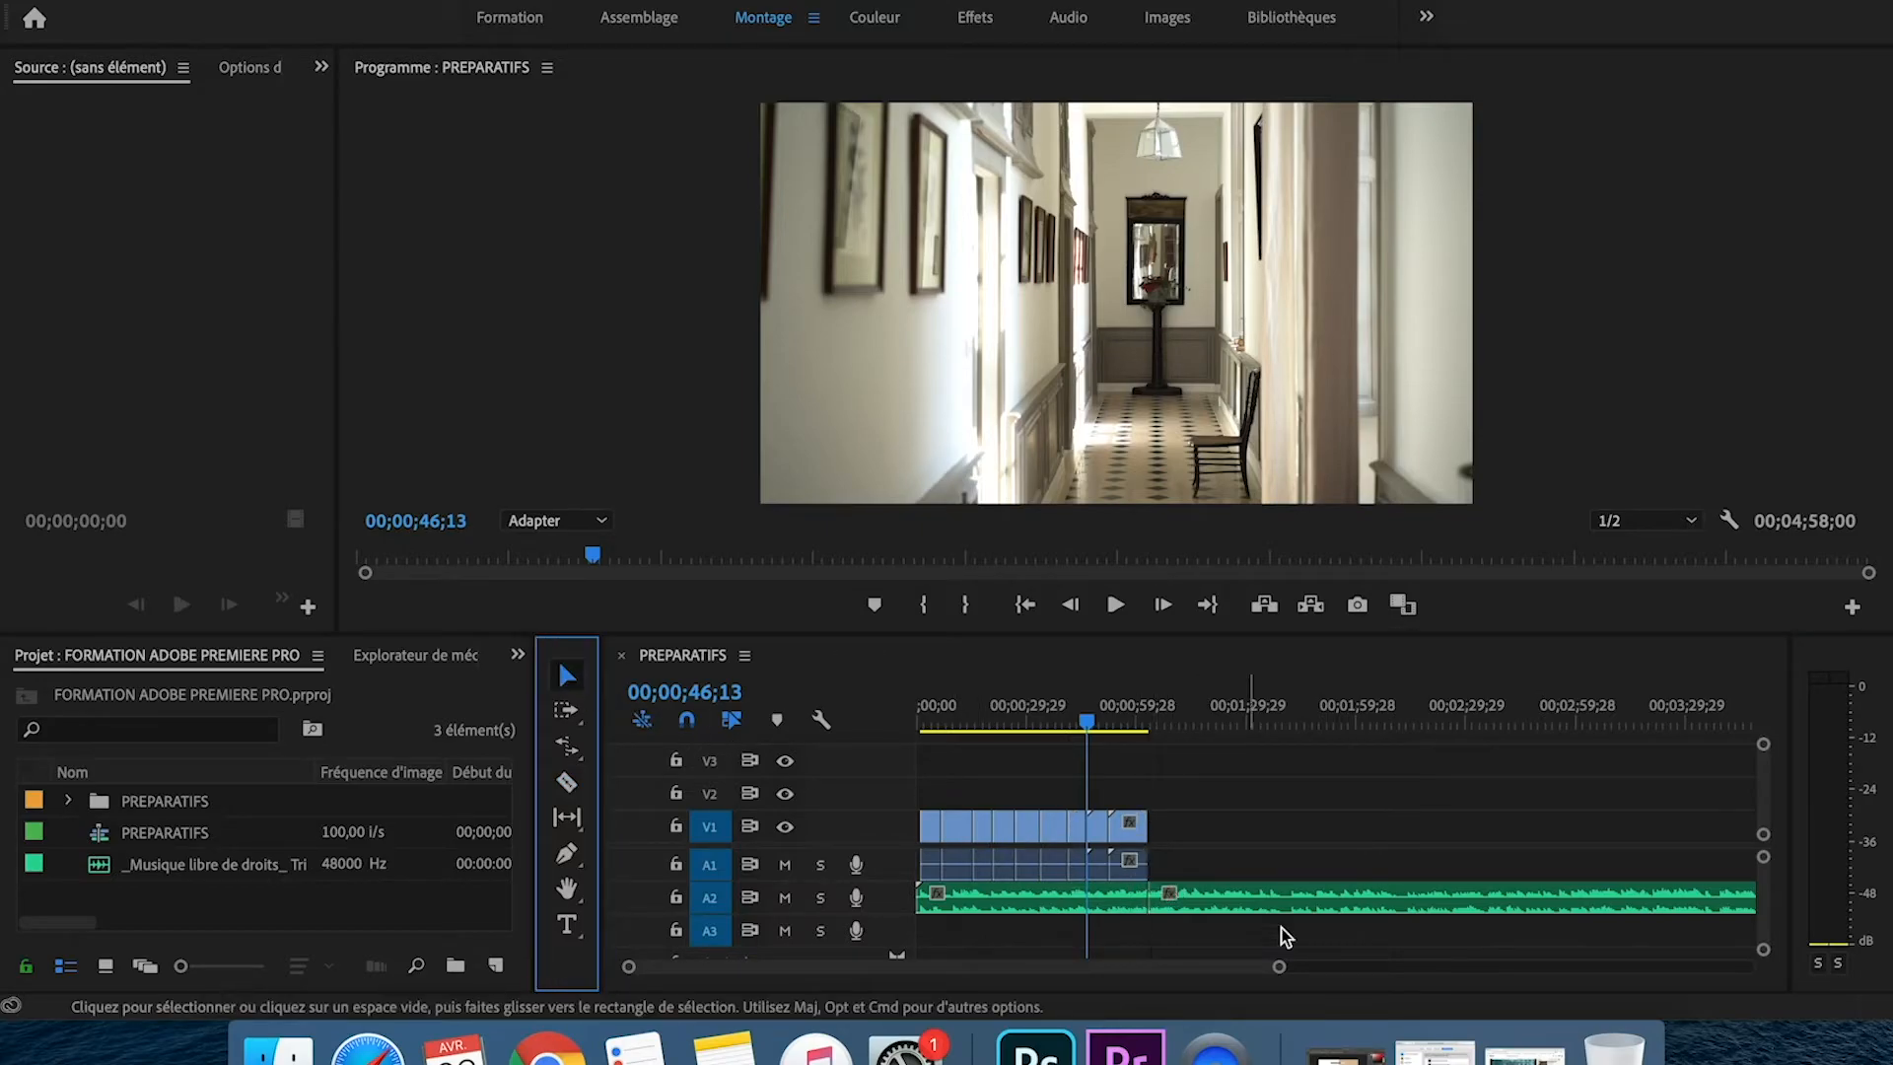
pyautogui.click(1216, 904)
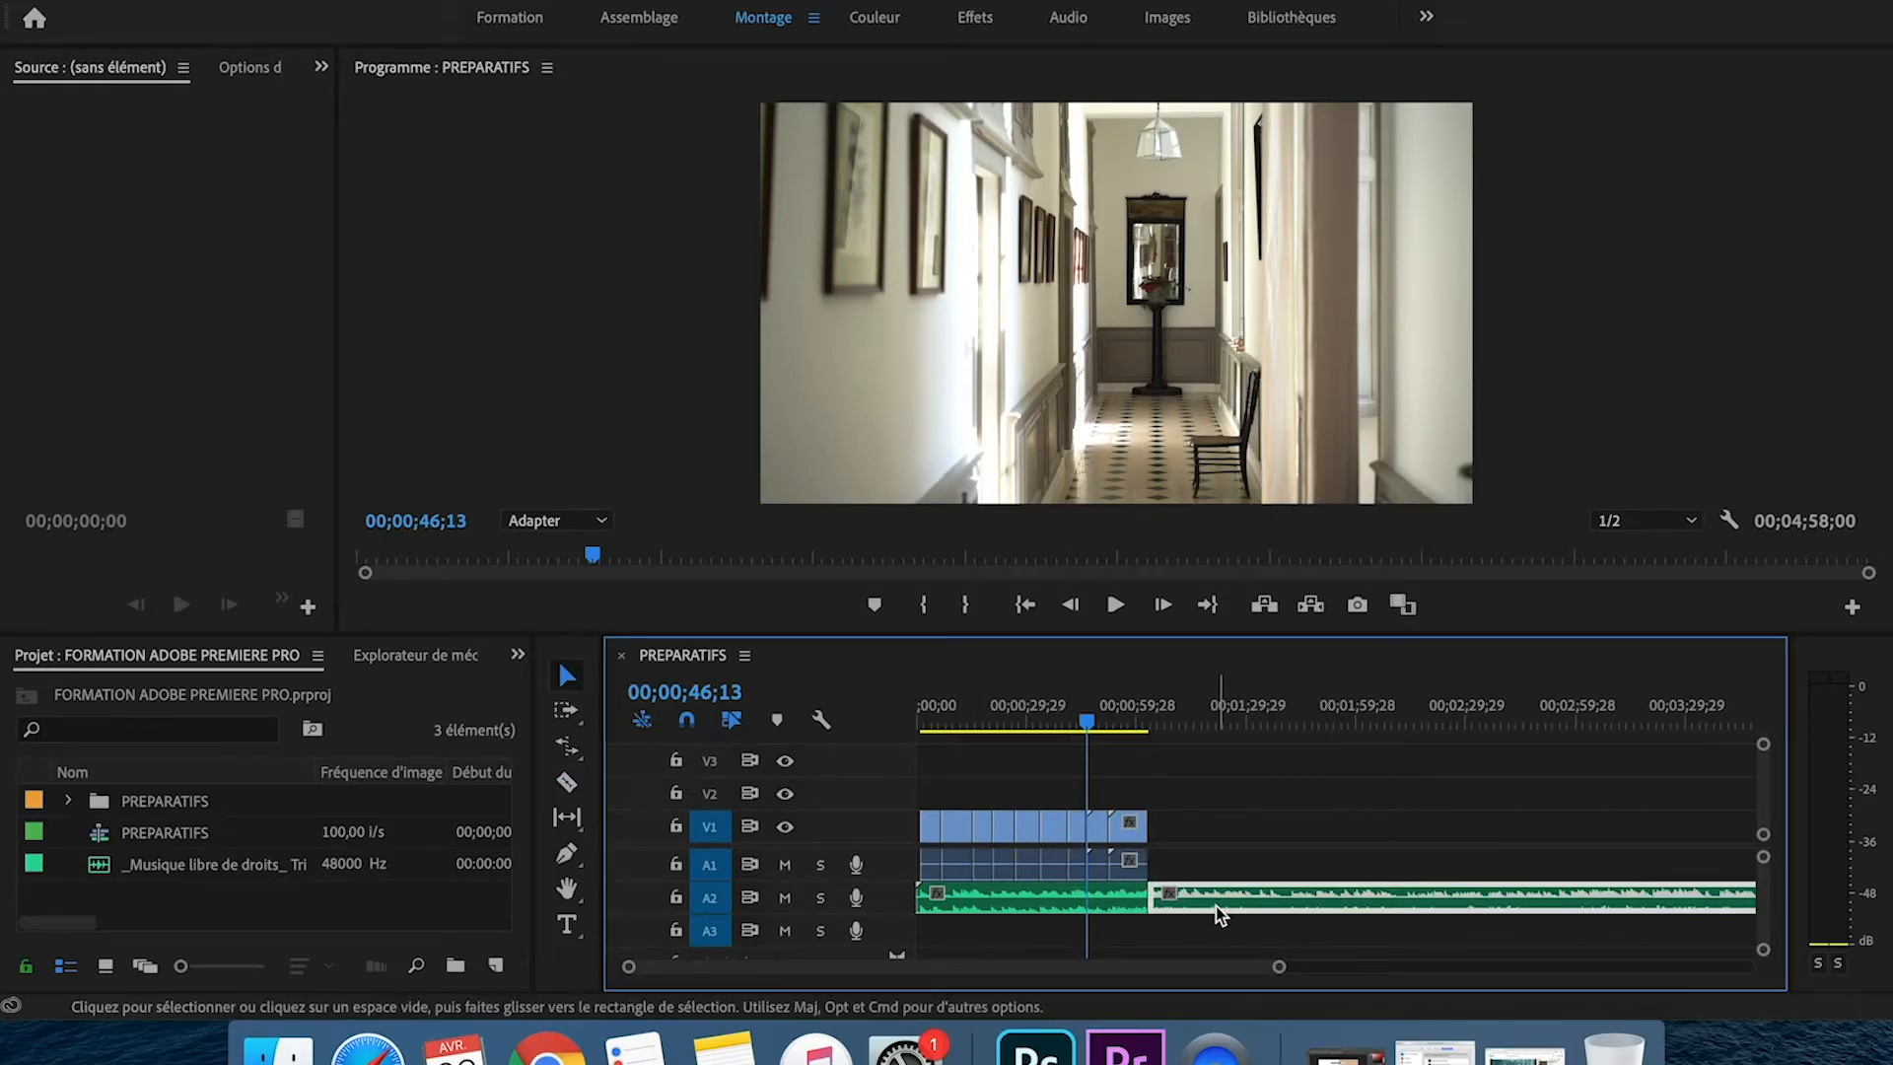
pyautogui.press('Delete')
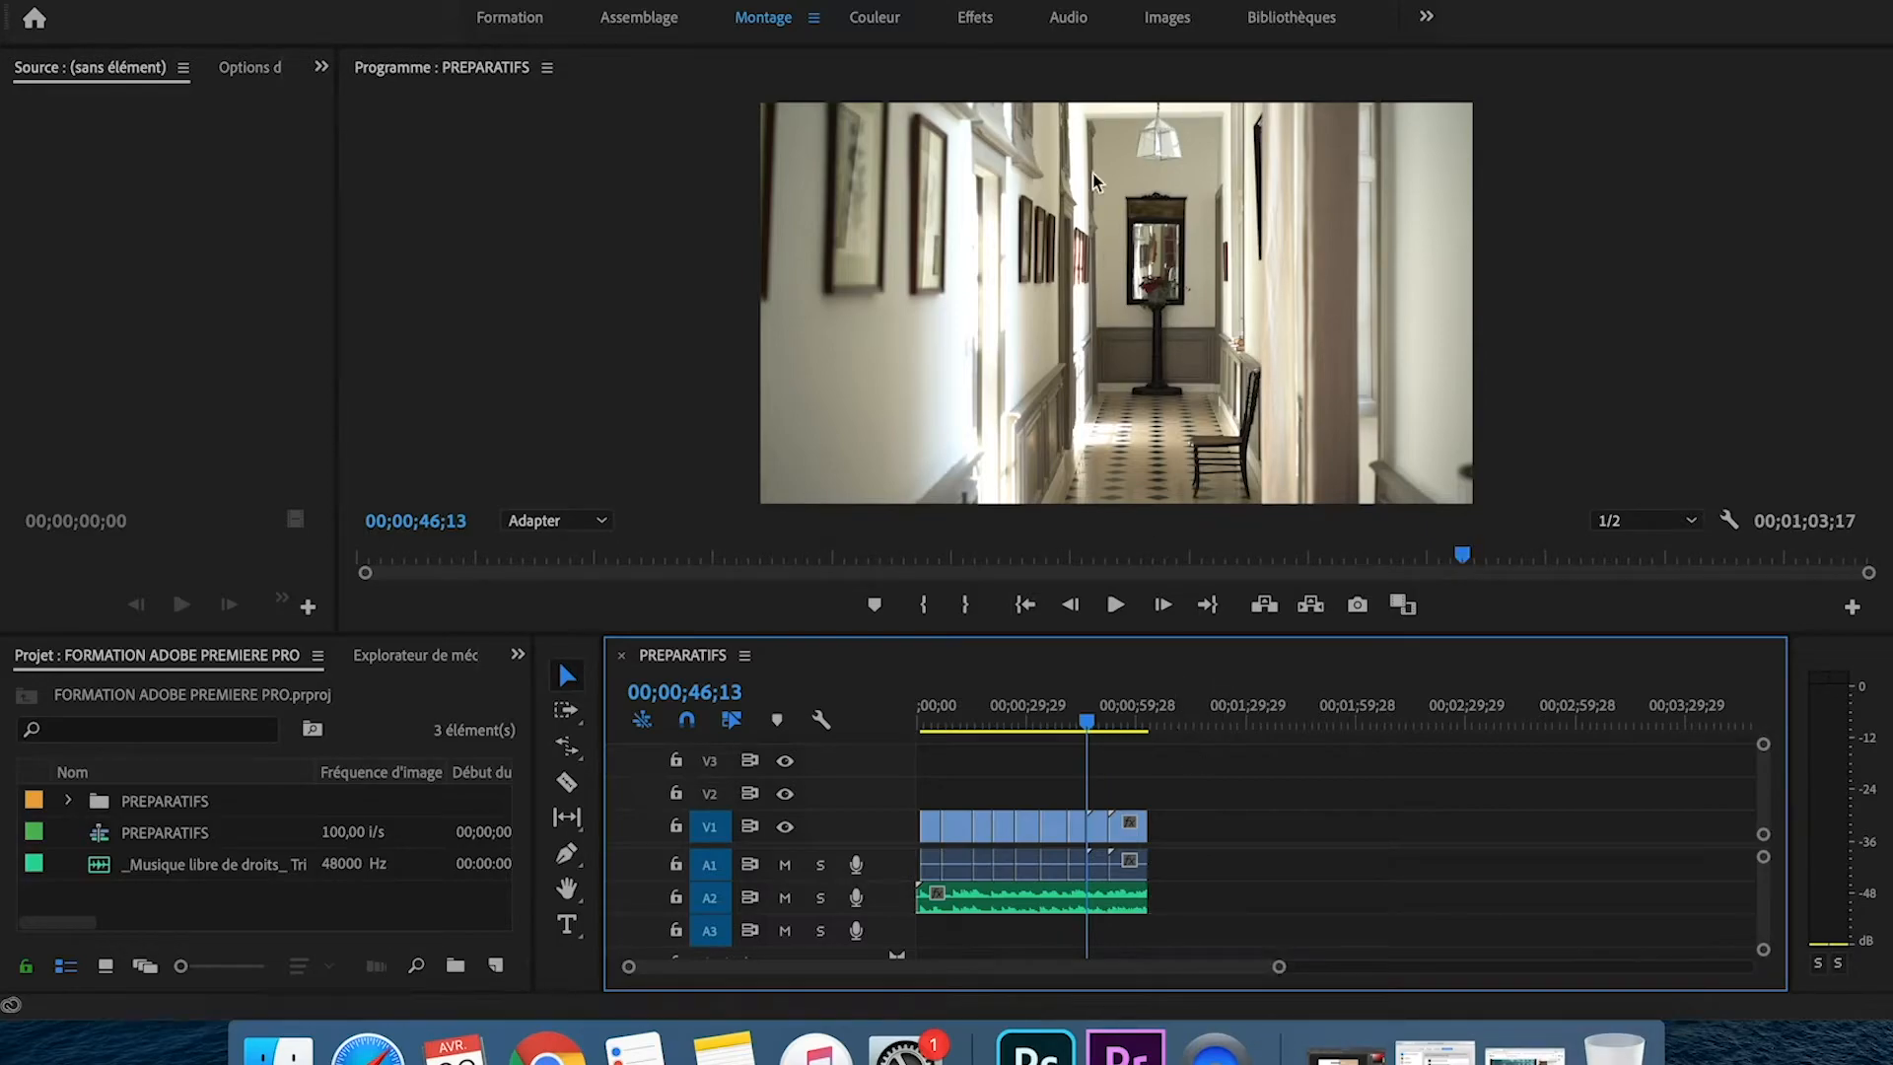
# - Open the Effets workspace and apply the Gain constant audio transition to the end of the music on A2
pyautogui.click(976, 19)
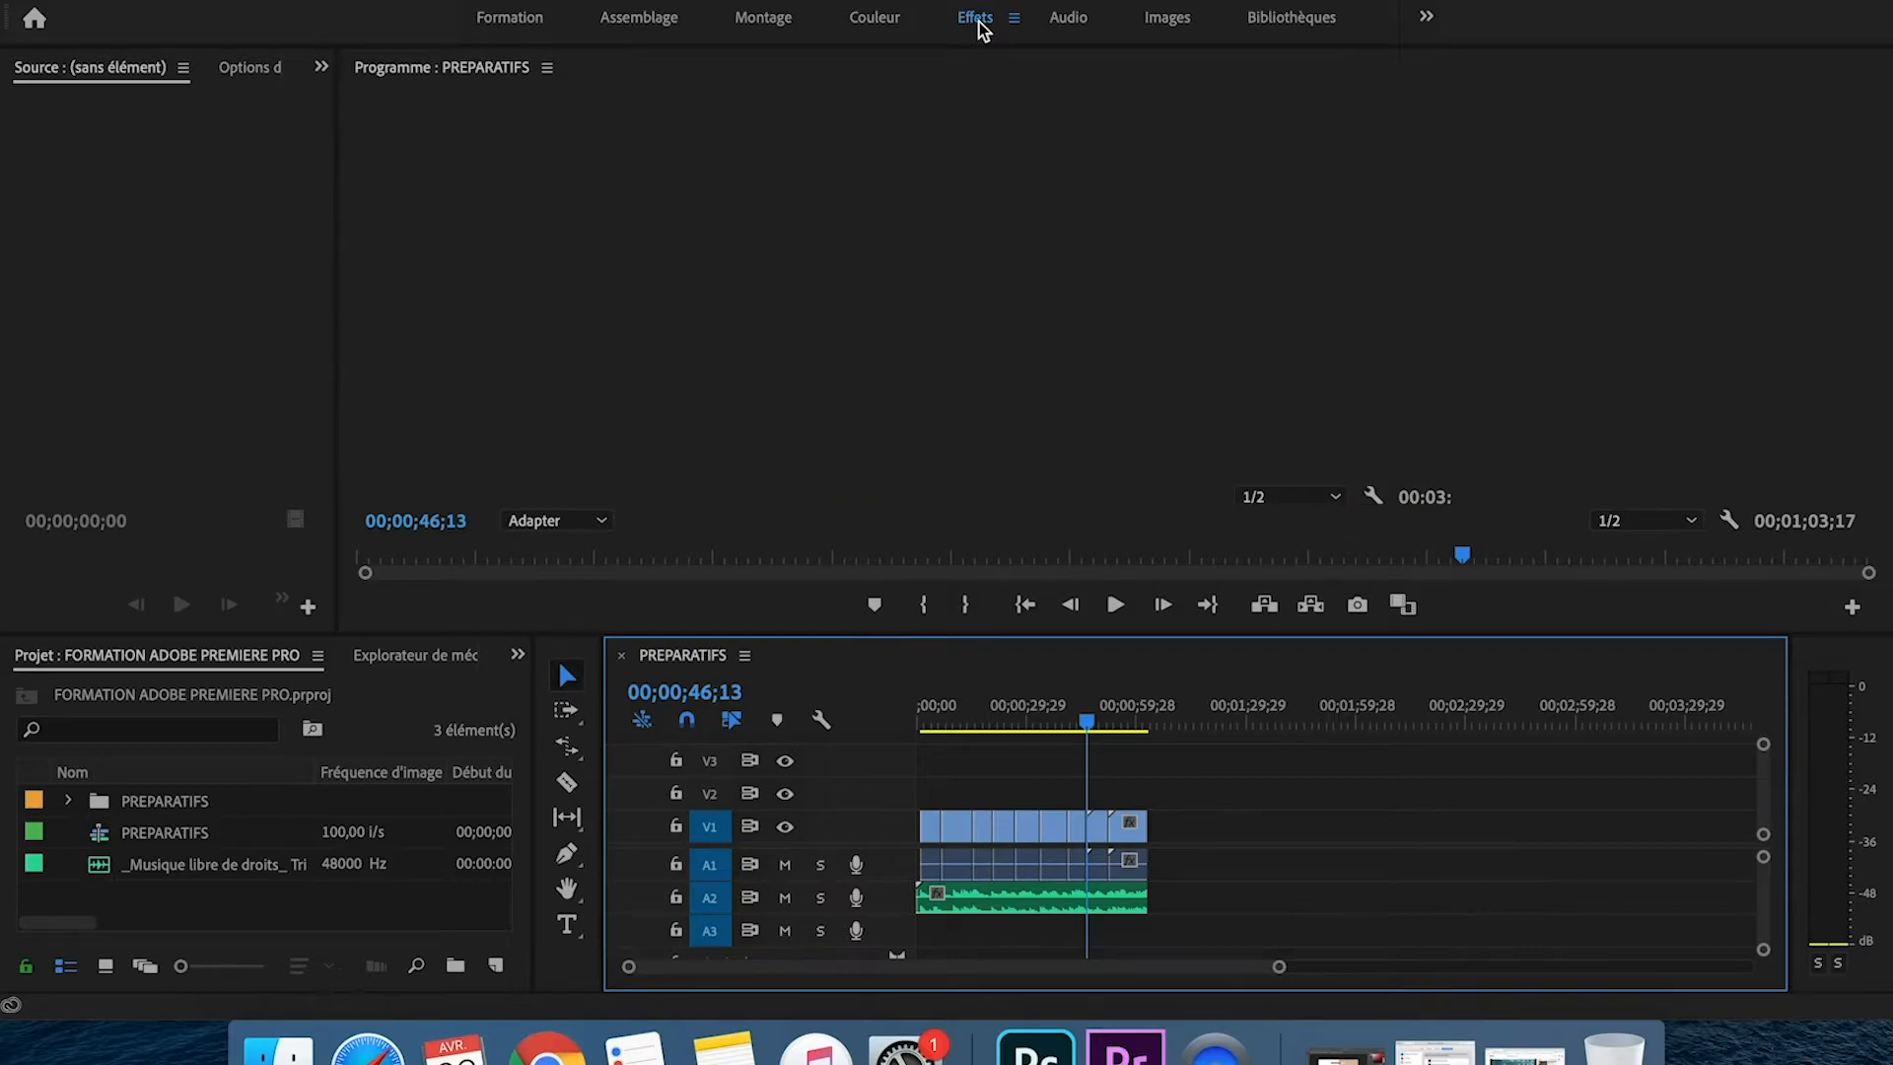
pyautogui.click(1560, 217)
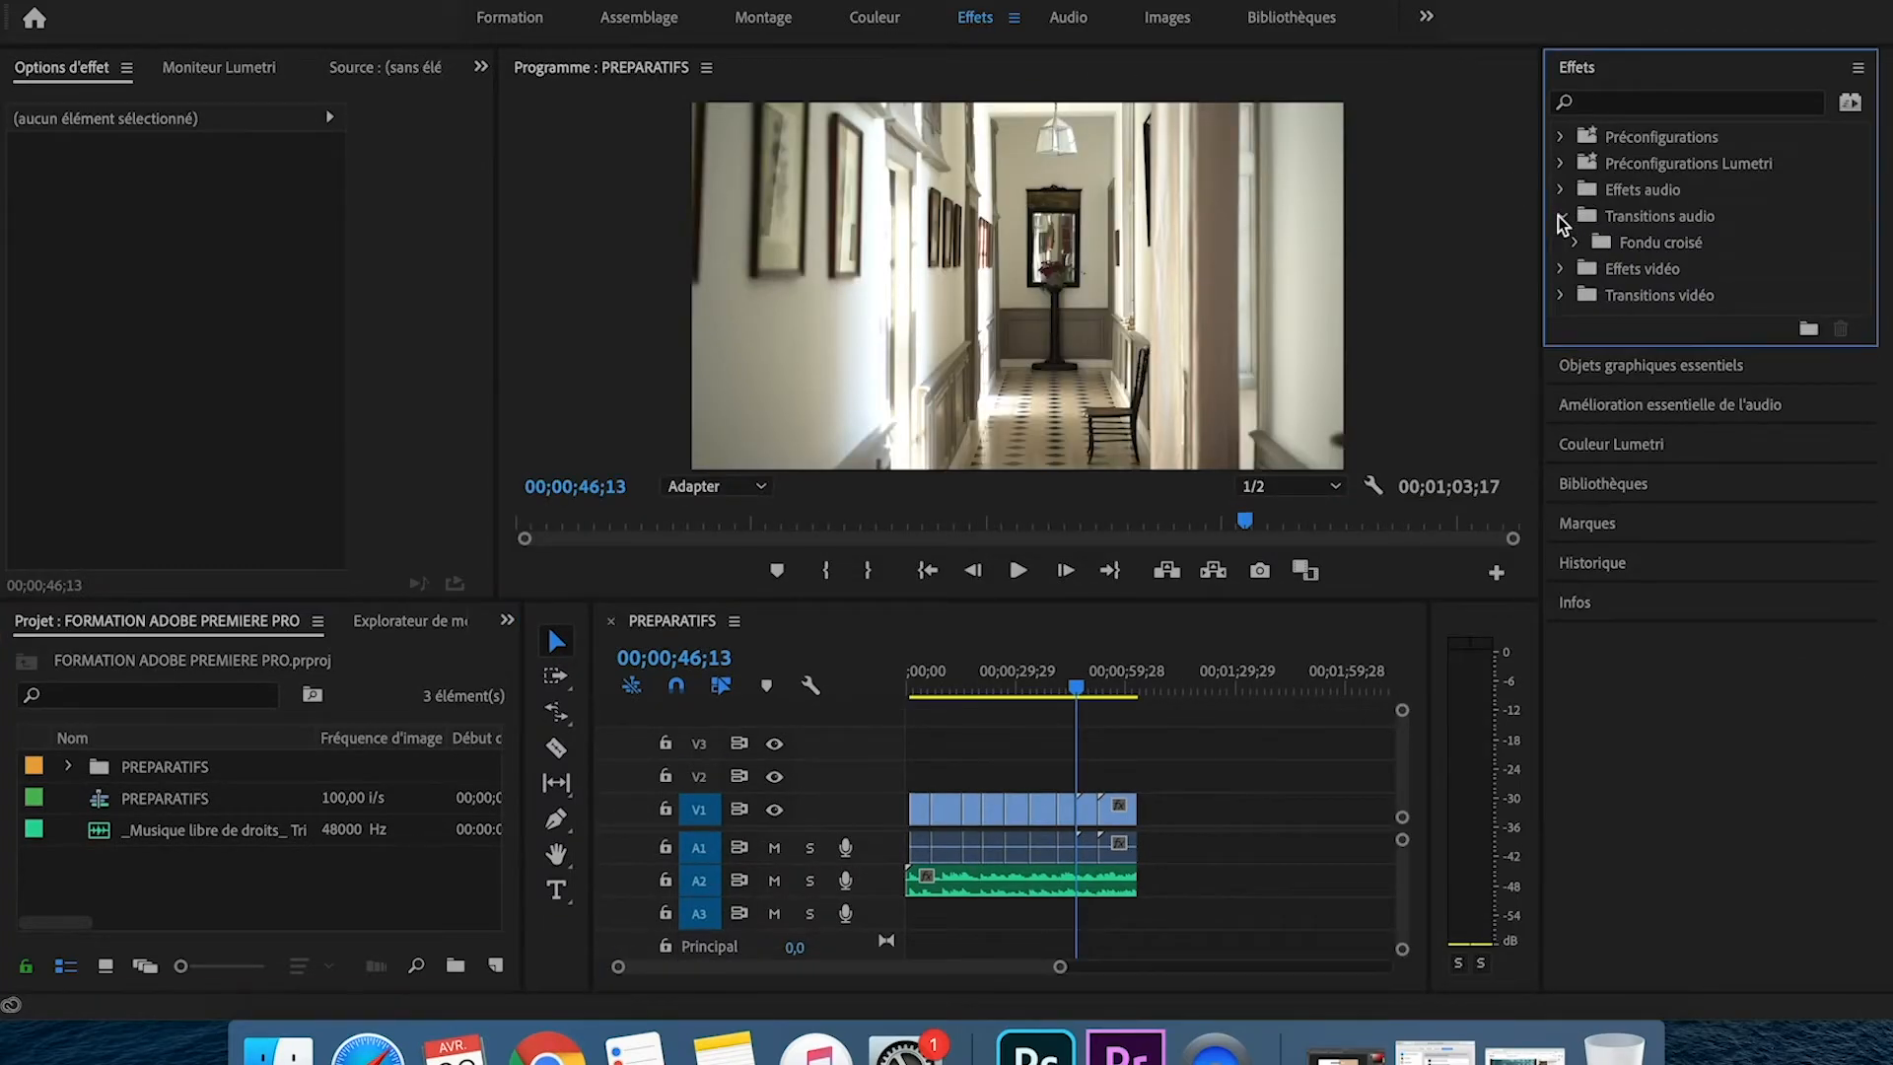
pyautogui.click(1574, 243)
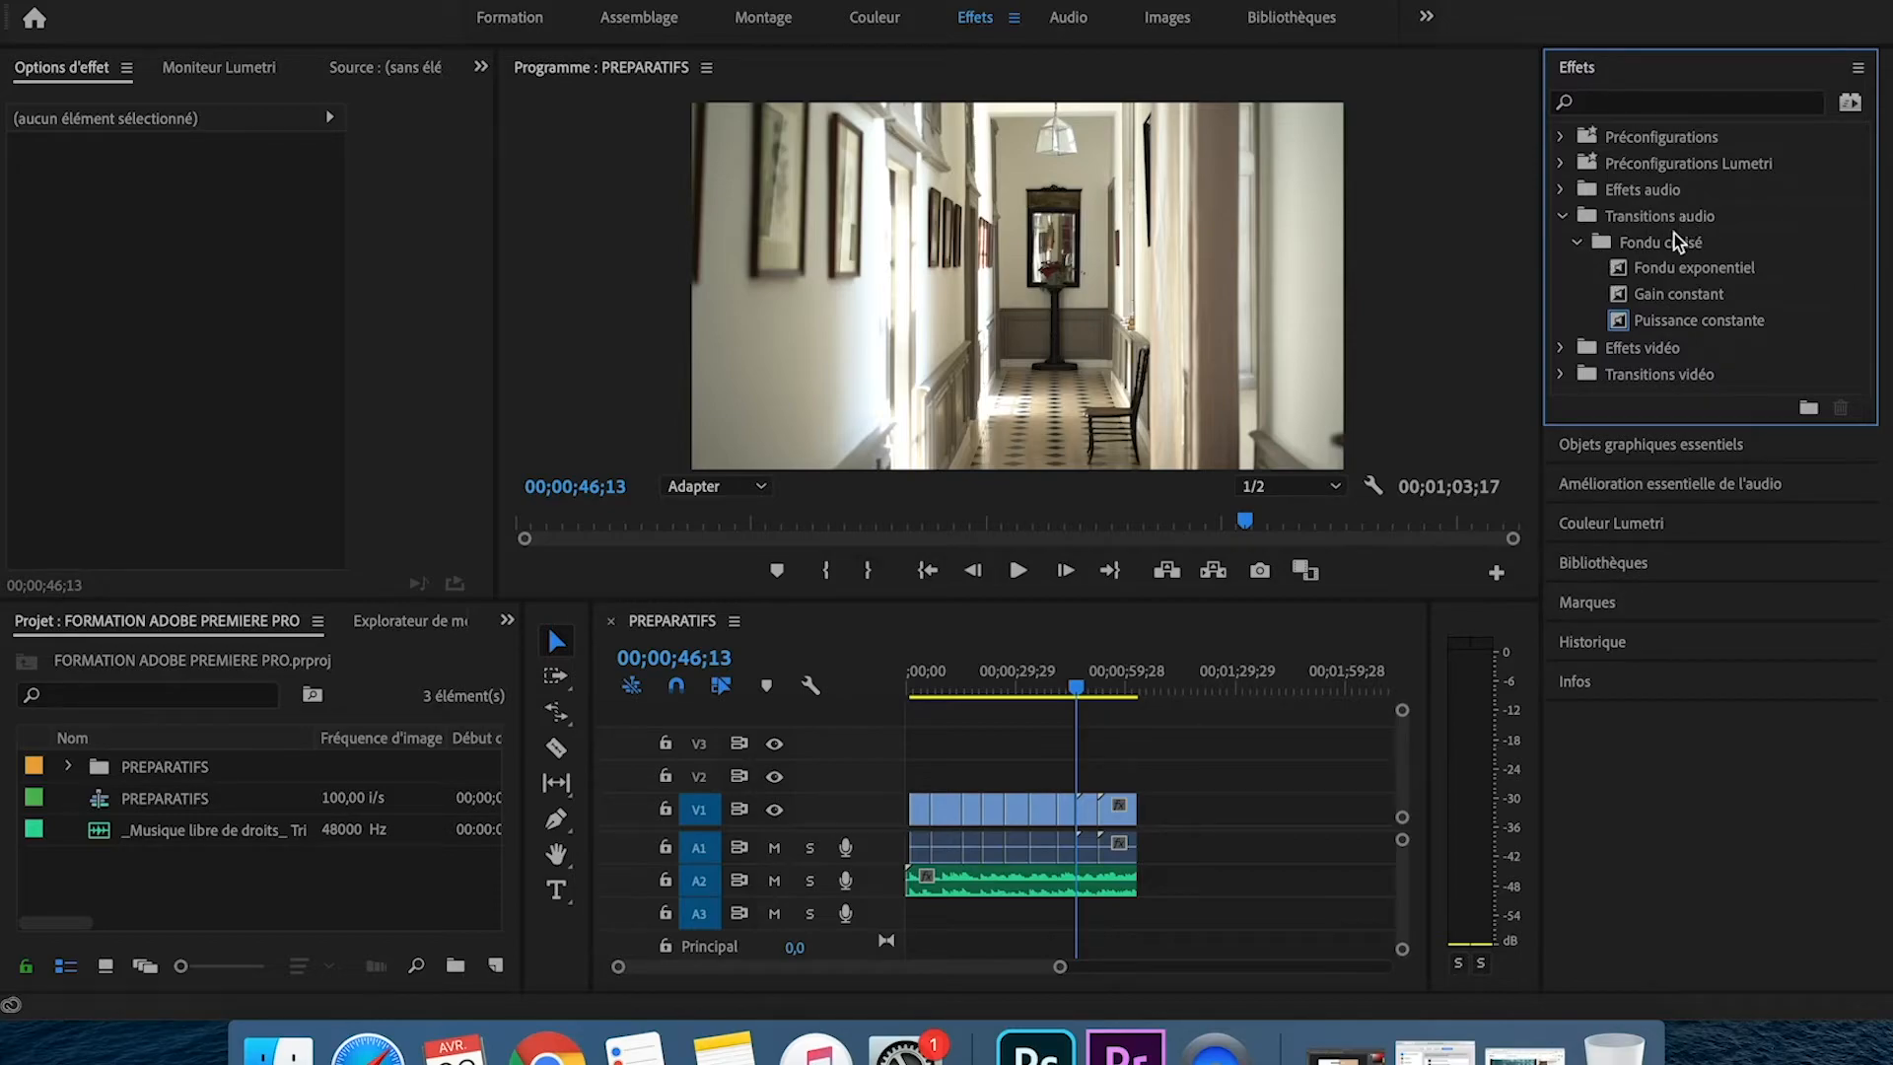
pyautogui.moveTo(1644, 298); pyautogui.dragTo(1129, 880)
# - Lengthen the Gain constant transition at the end of the music to 00;00;14;12
pyautogui.moveTo(1060, 967); pyautogui.dragTo(867, 970)
pyautogui.hscroll(10, 1214, 888)
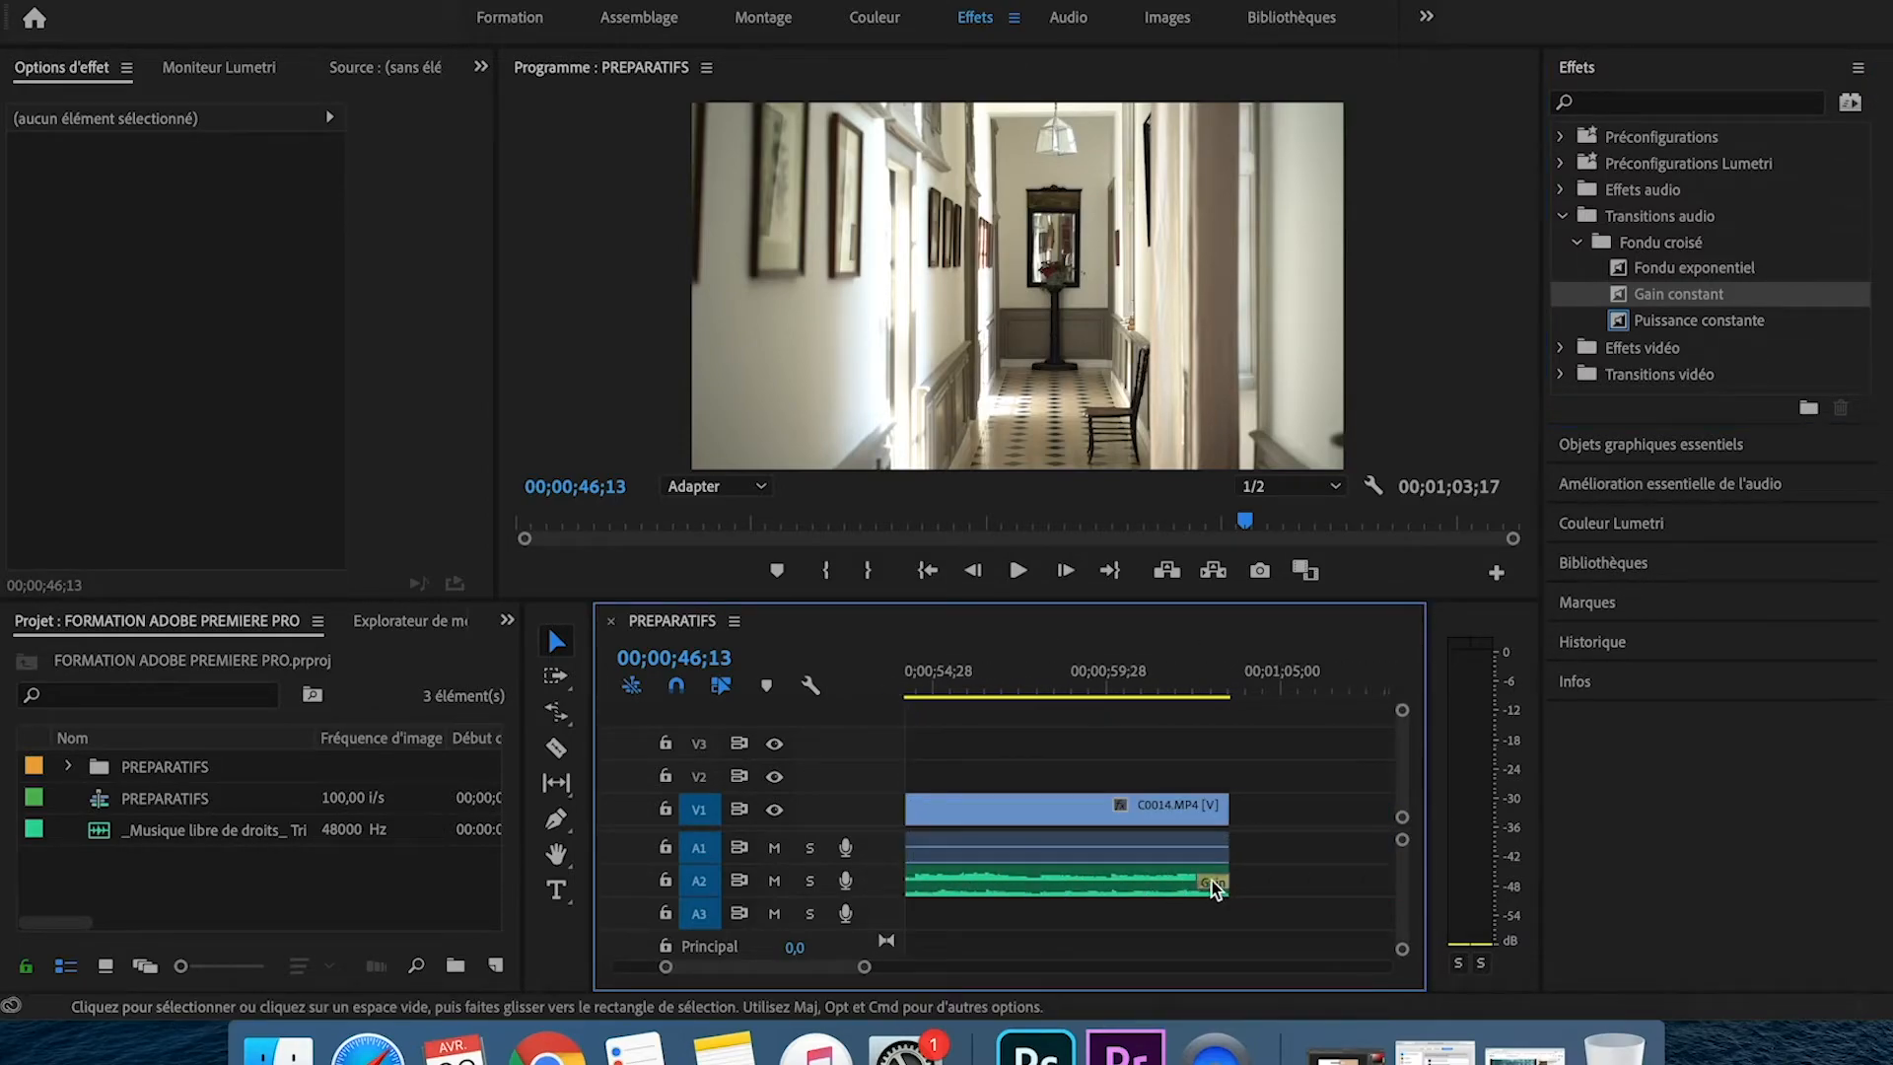
pyautogui.moveTo(1211, 886); pyautogui.dragTo(973, 890)
pyautogui.moveTo(865, 970); pyautogui.dragTo(881, 970)
pyautogui.hscroll(3, 1335, 855)
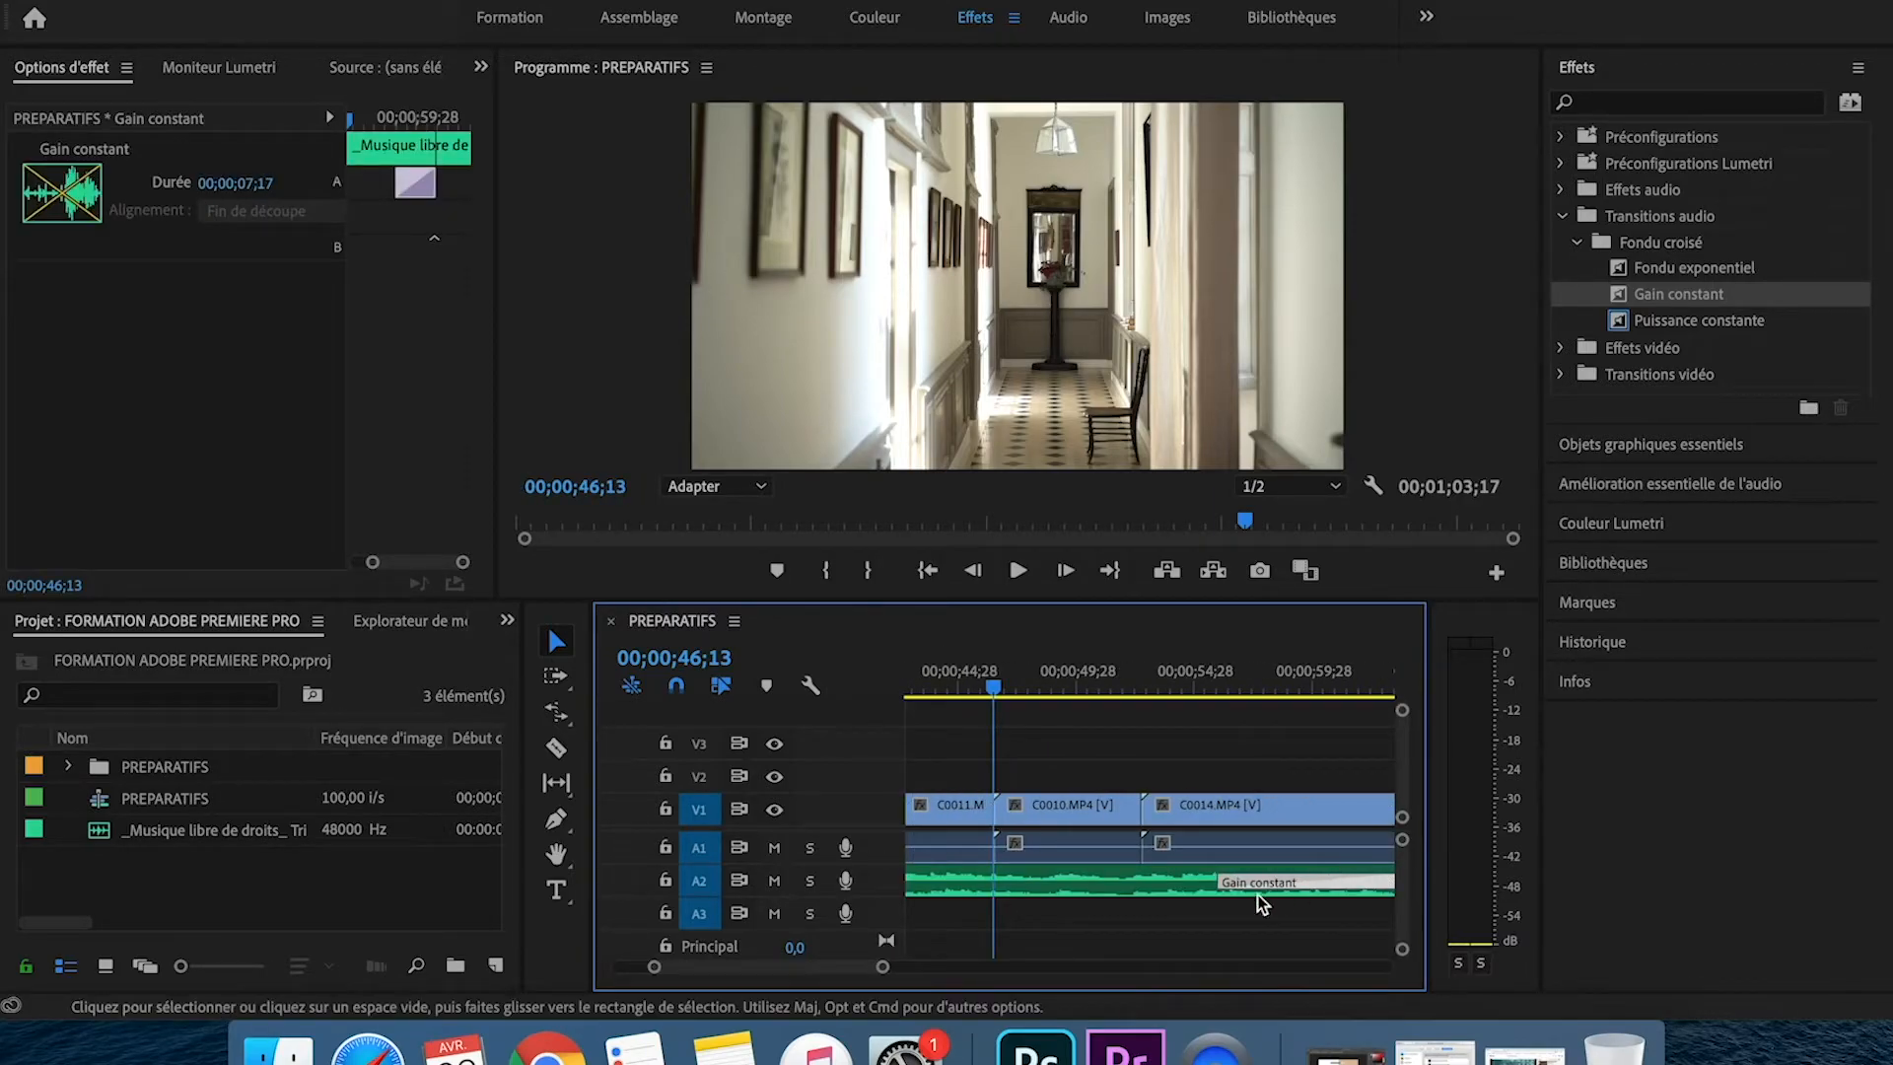
pyautogui.moveTo(1221, 885); pyautogui.dragTo(1057, 885)
# - Play the sequence from 00;00;46;13 into the music fade-out to listen to it
pyautogui.press('space')
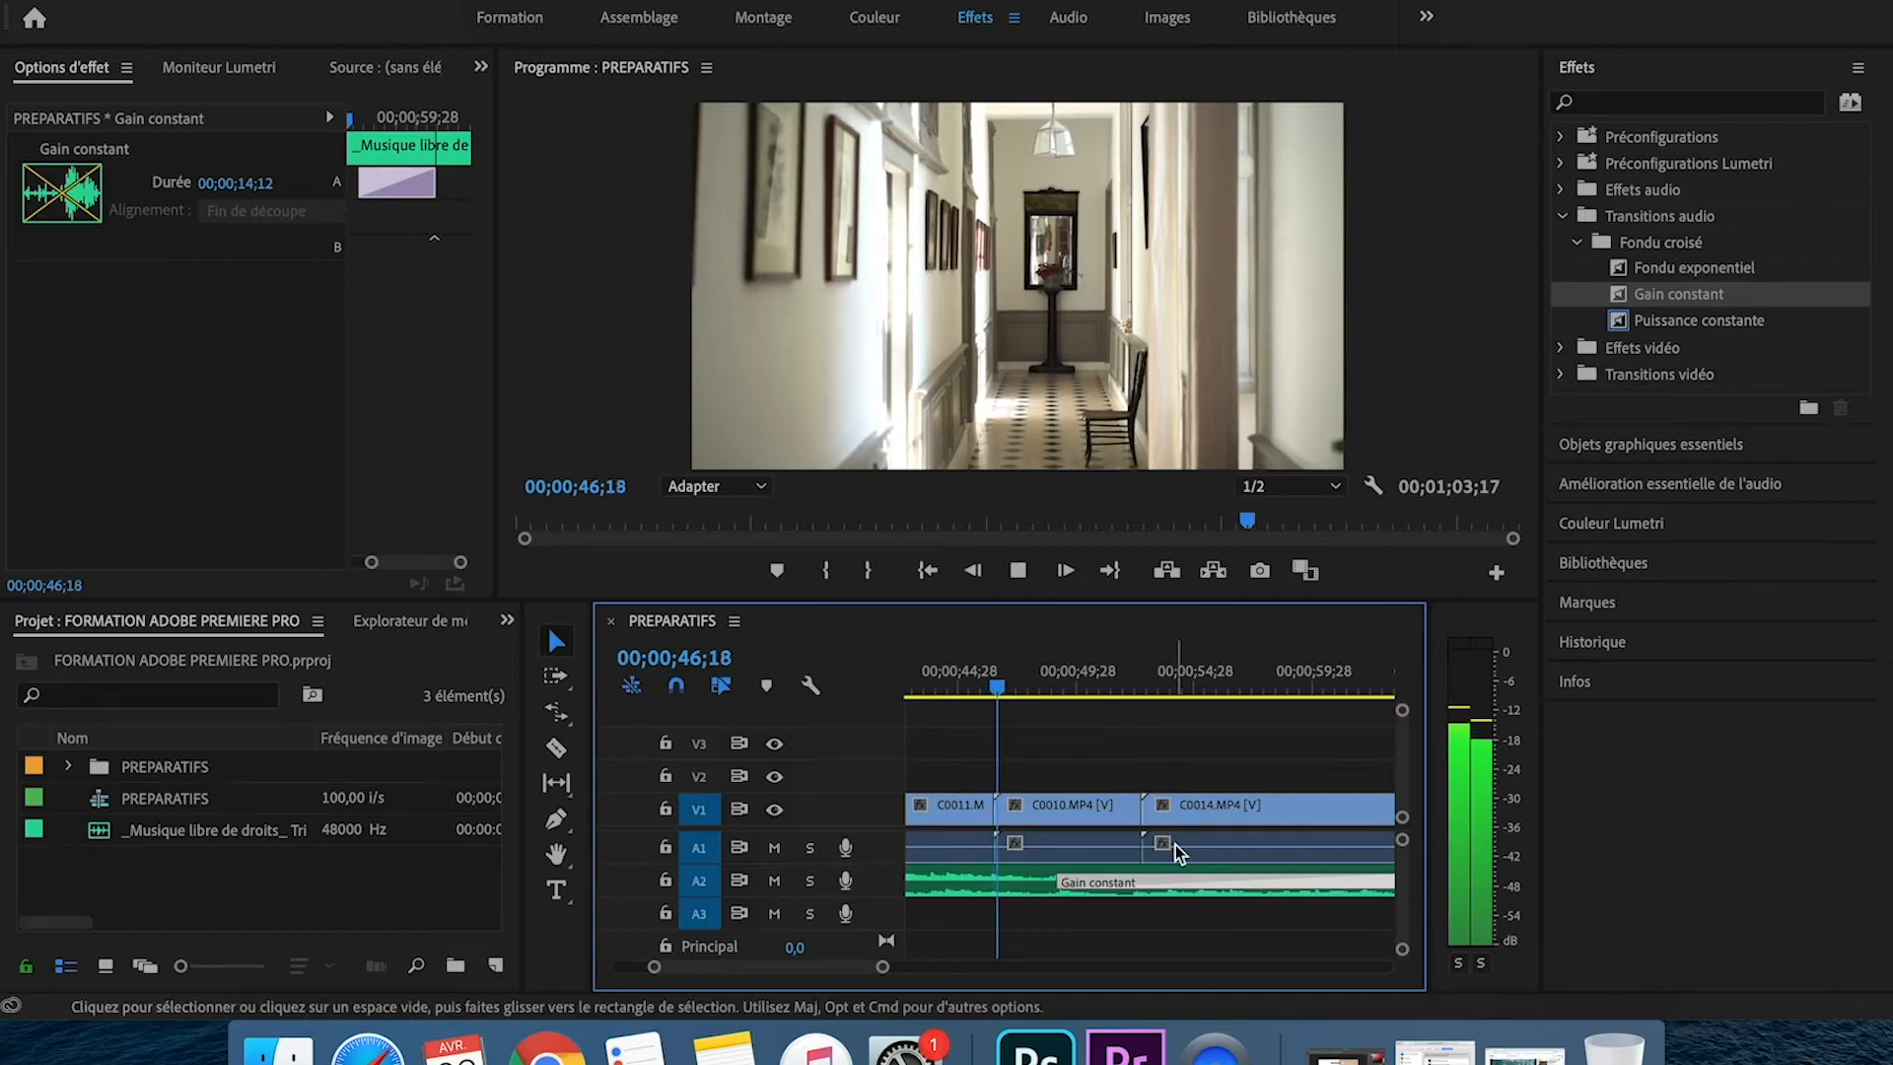
pyautogui.moveTo(882, 968); pyautogui.dragTo(886, 967)
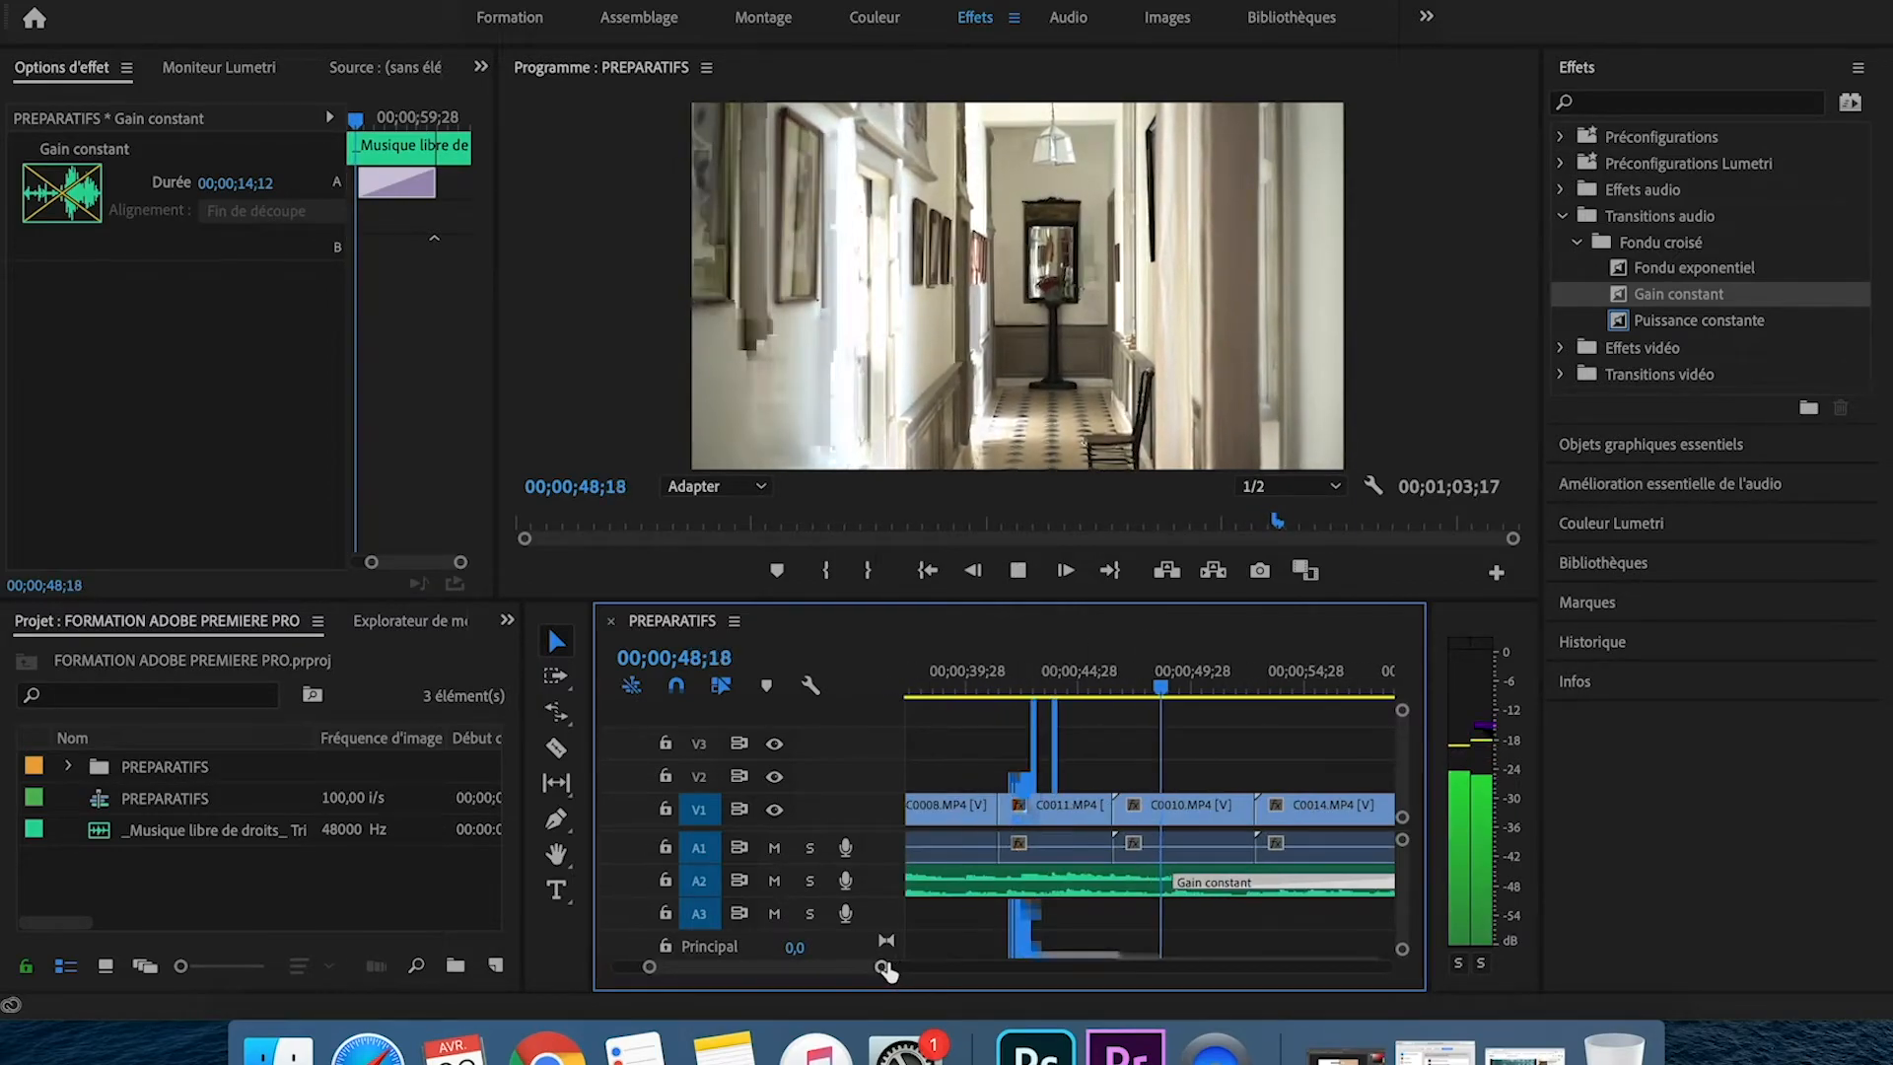
pyautogui.hscroll(3, 1262, 788)
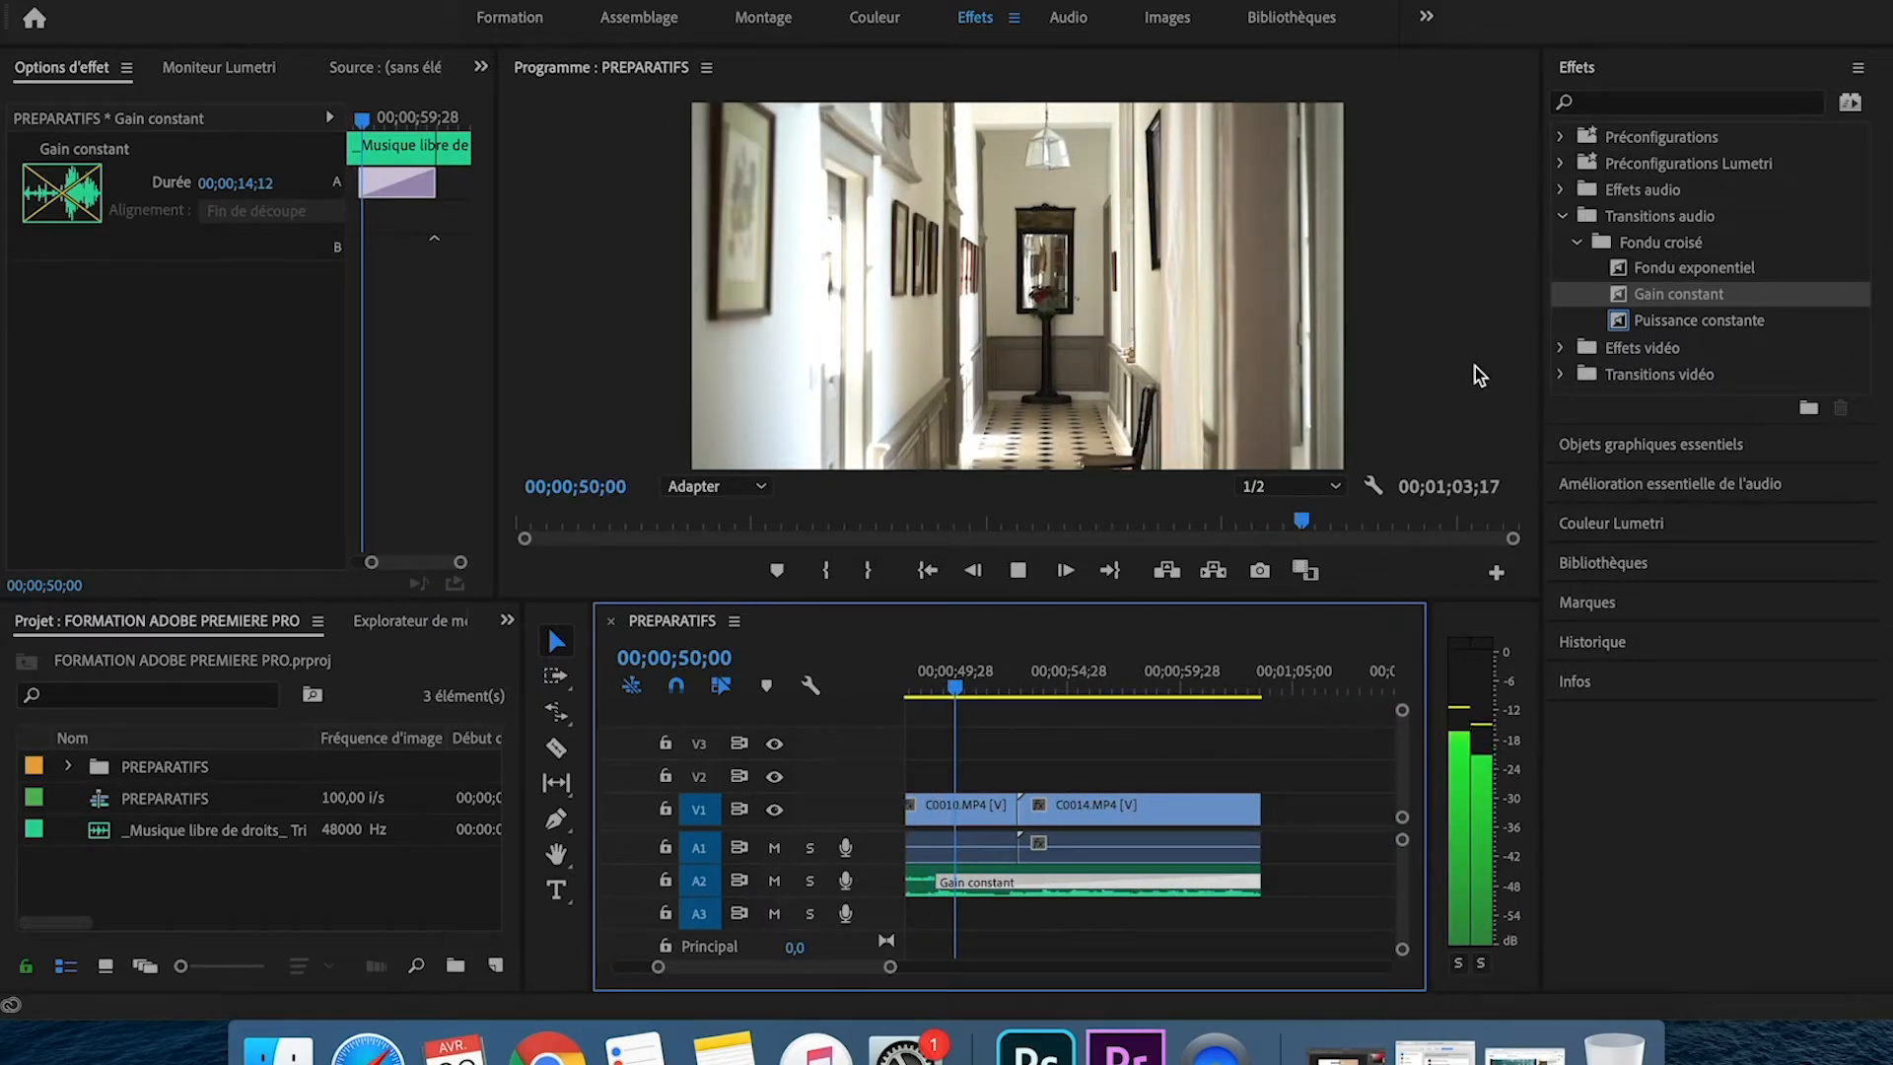
pyautogui.press('space')
# - Apply the Fondu au noir video transition to the end of C0014
pyautogui.click(1577, 243)
pyautogui.click(1562, 216)
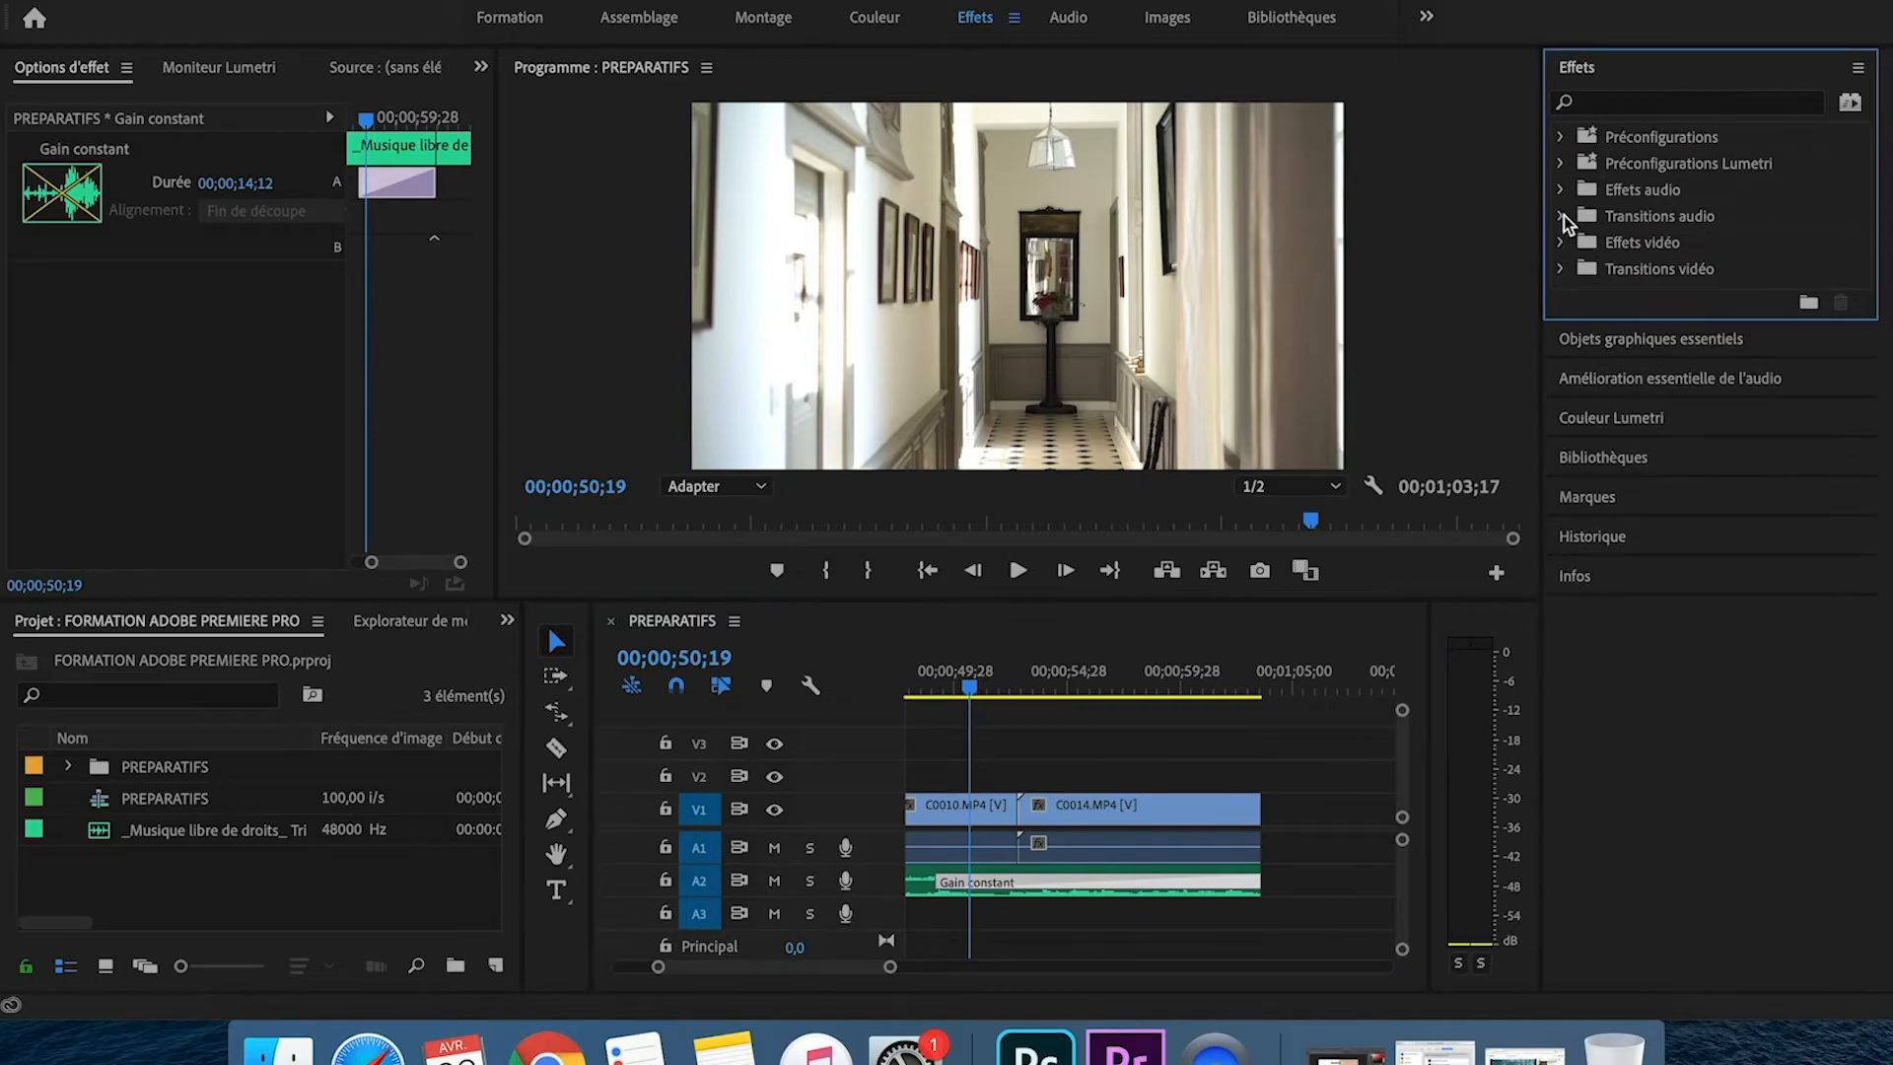
pyautogui.click(1560, 269)
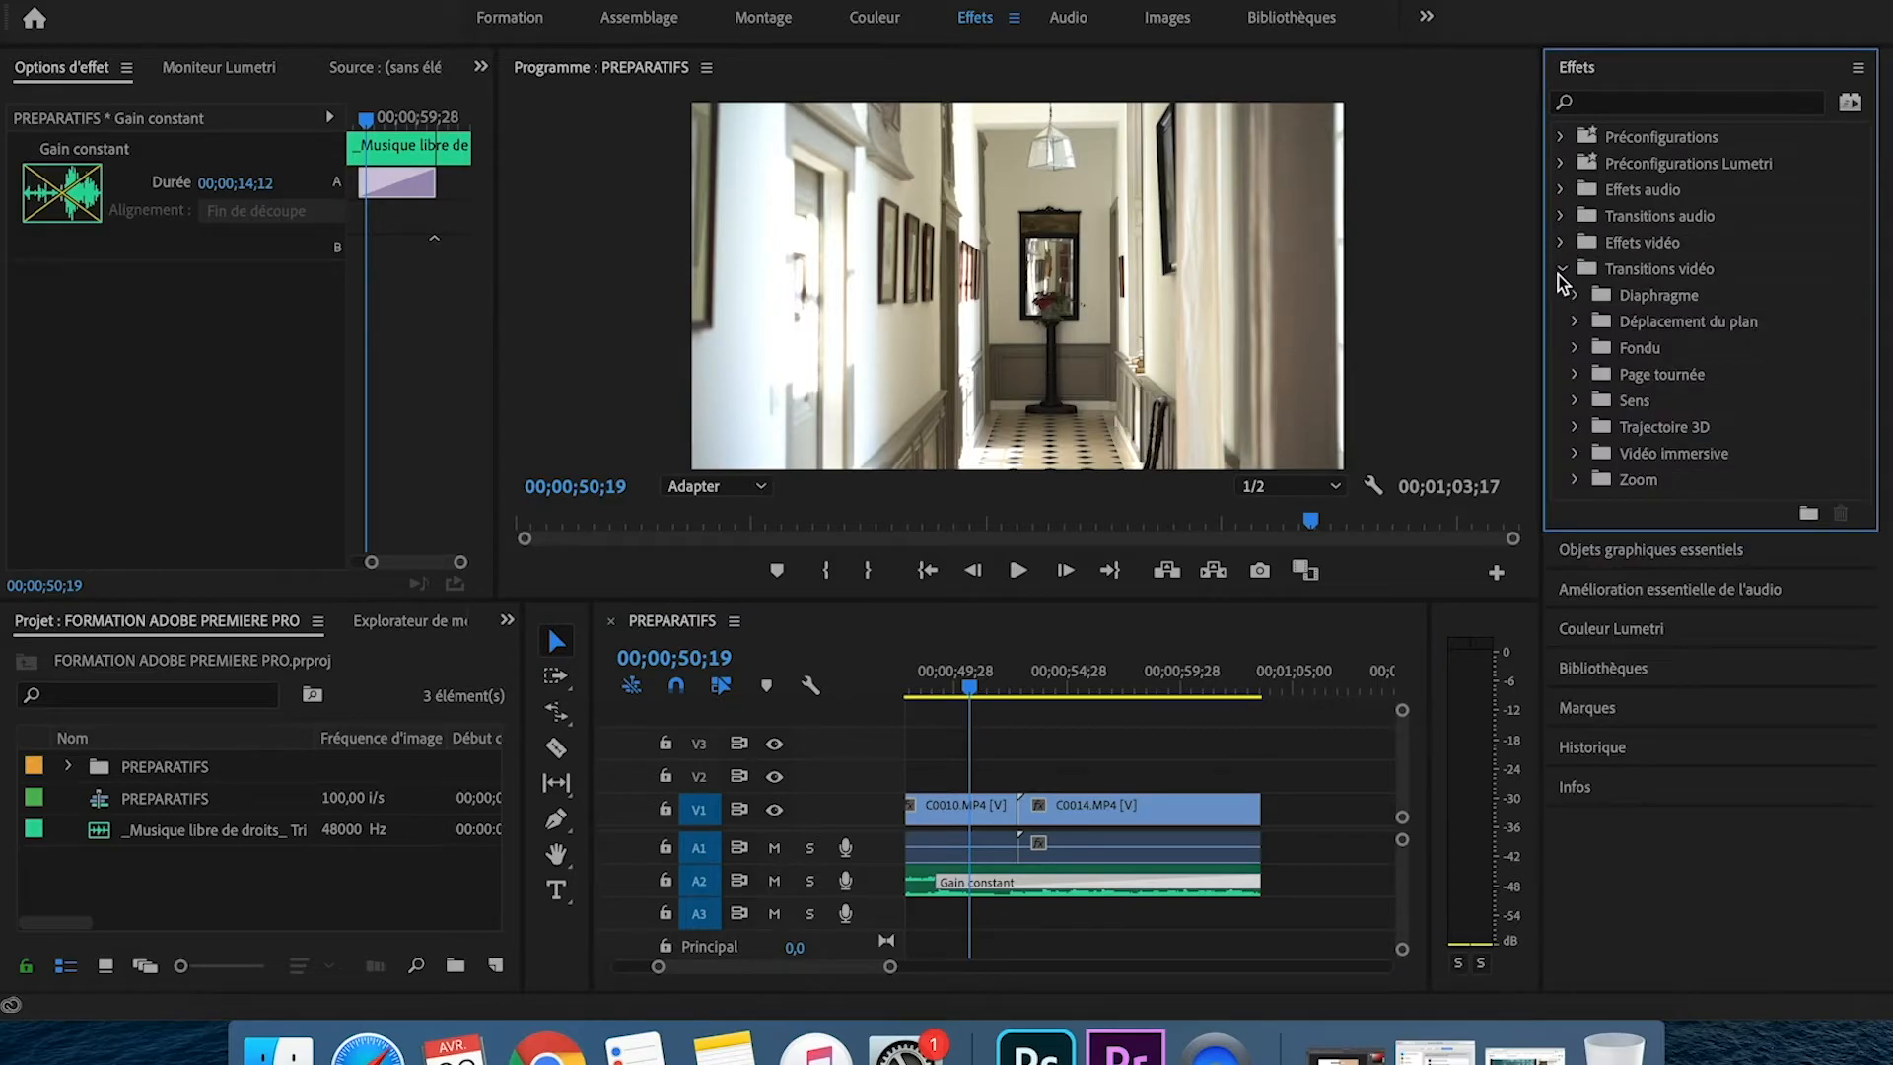
pyautogui.click(1574, 348)
pyautogui.moveTo(1653, 433); pyautogui.dragTo(1244, 710)
# - Lengthen the Fondu au noir transition at the end of C0014 to 00;00;02;27
pyautogui.moveTo(890, 967); pyautogui.dragTo(846, 970)
pyautogui.hscroll(5, 971, 897)
pyautogui.hscroll(-5, 1083, 865)
pyautogui.hscroll(-5, 1083, 865)
pyautogui.hscroll(2, 963, 866)
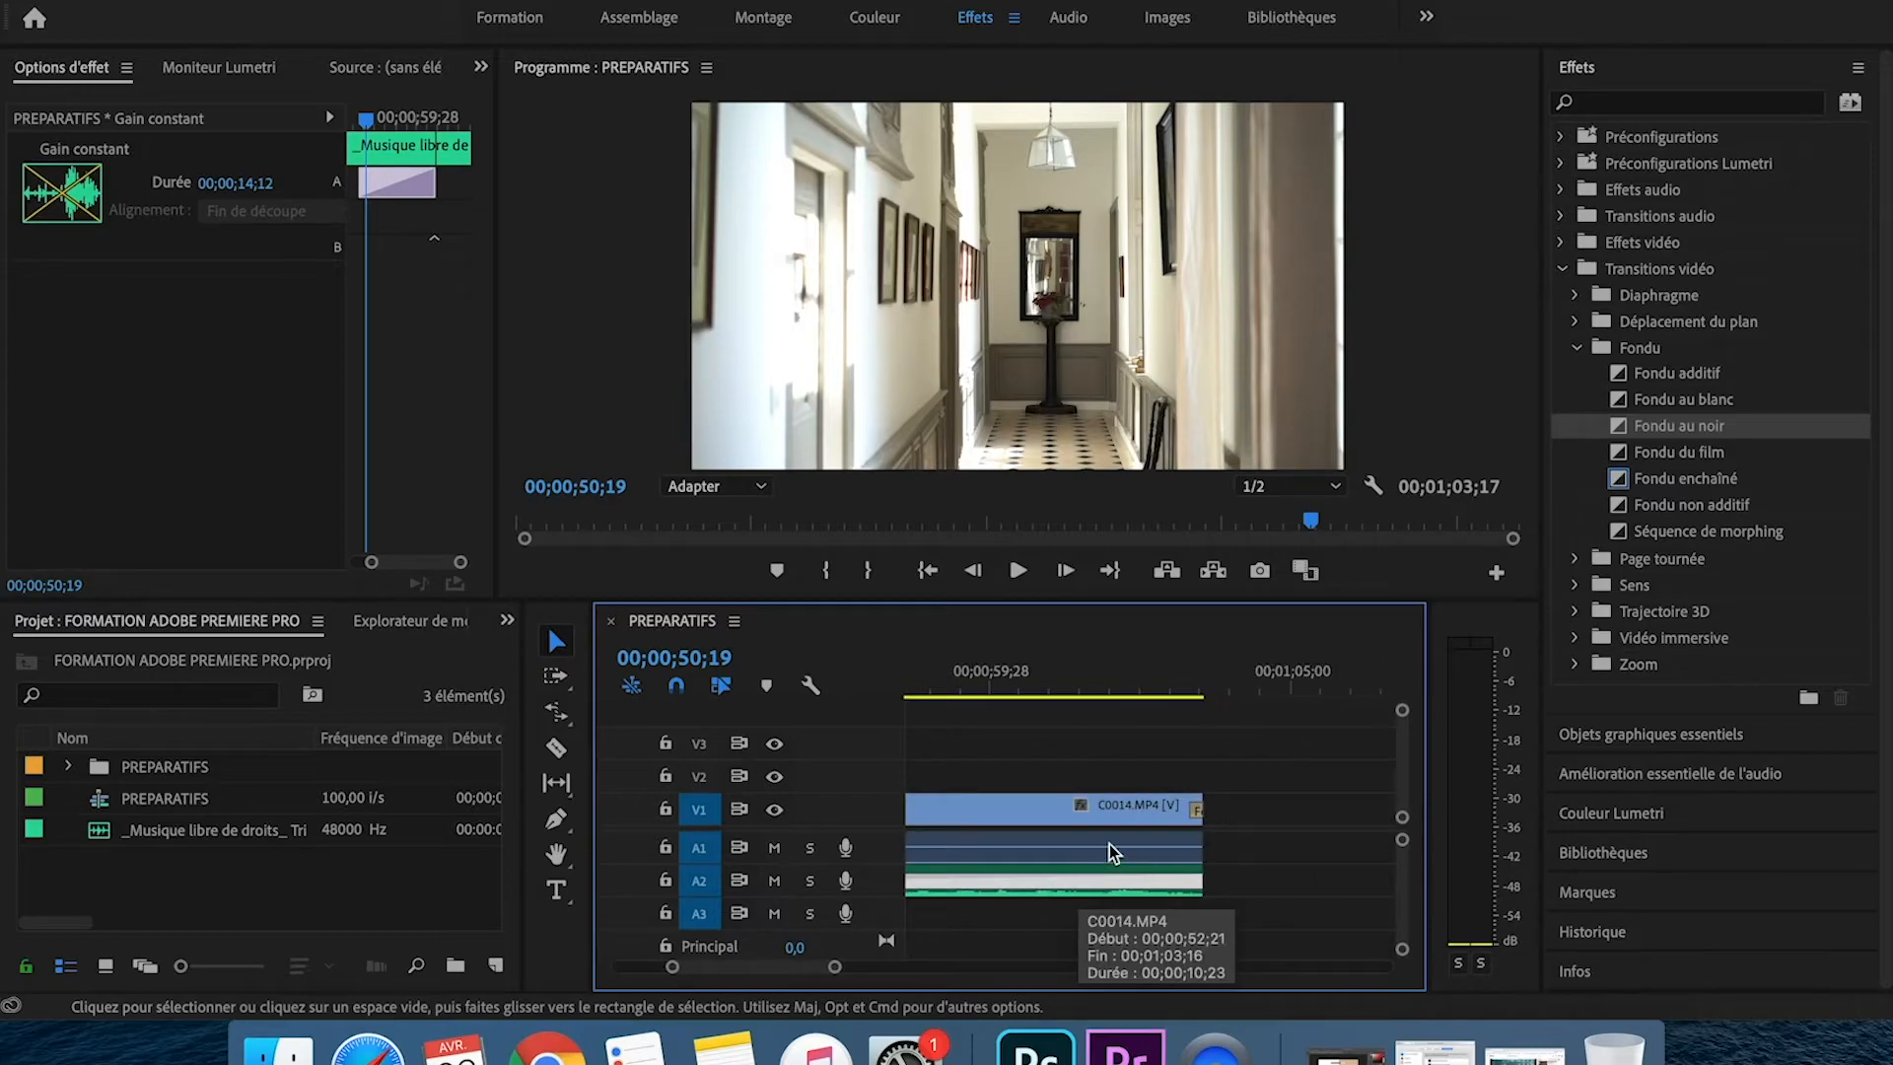
pyautogui.click(1183, 678)
pyautogui.moveTo(834, 967); pyautogui.dragTo(773, 967)
pyautogui.moveTo(1202, 810); pyautogui.dragTo(950, 810)
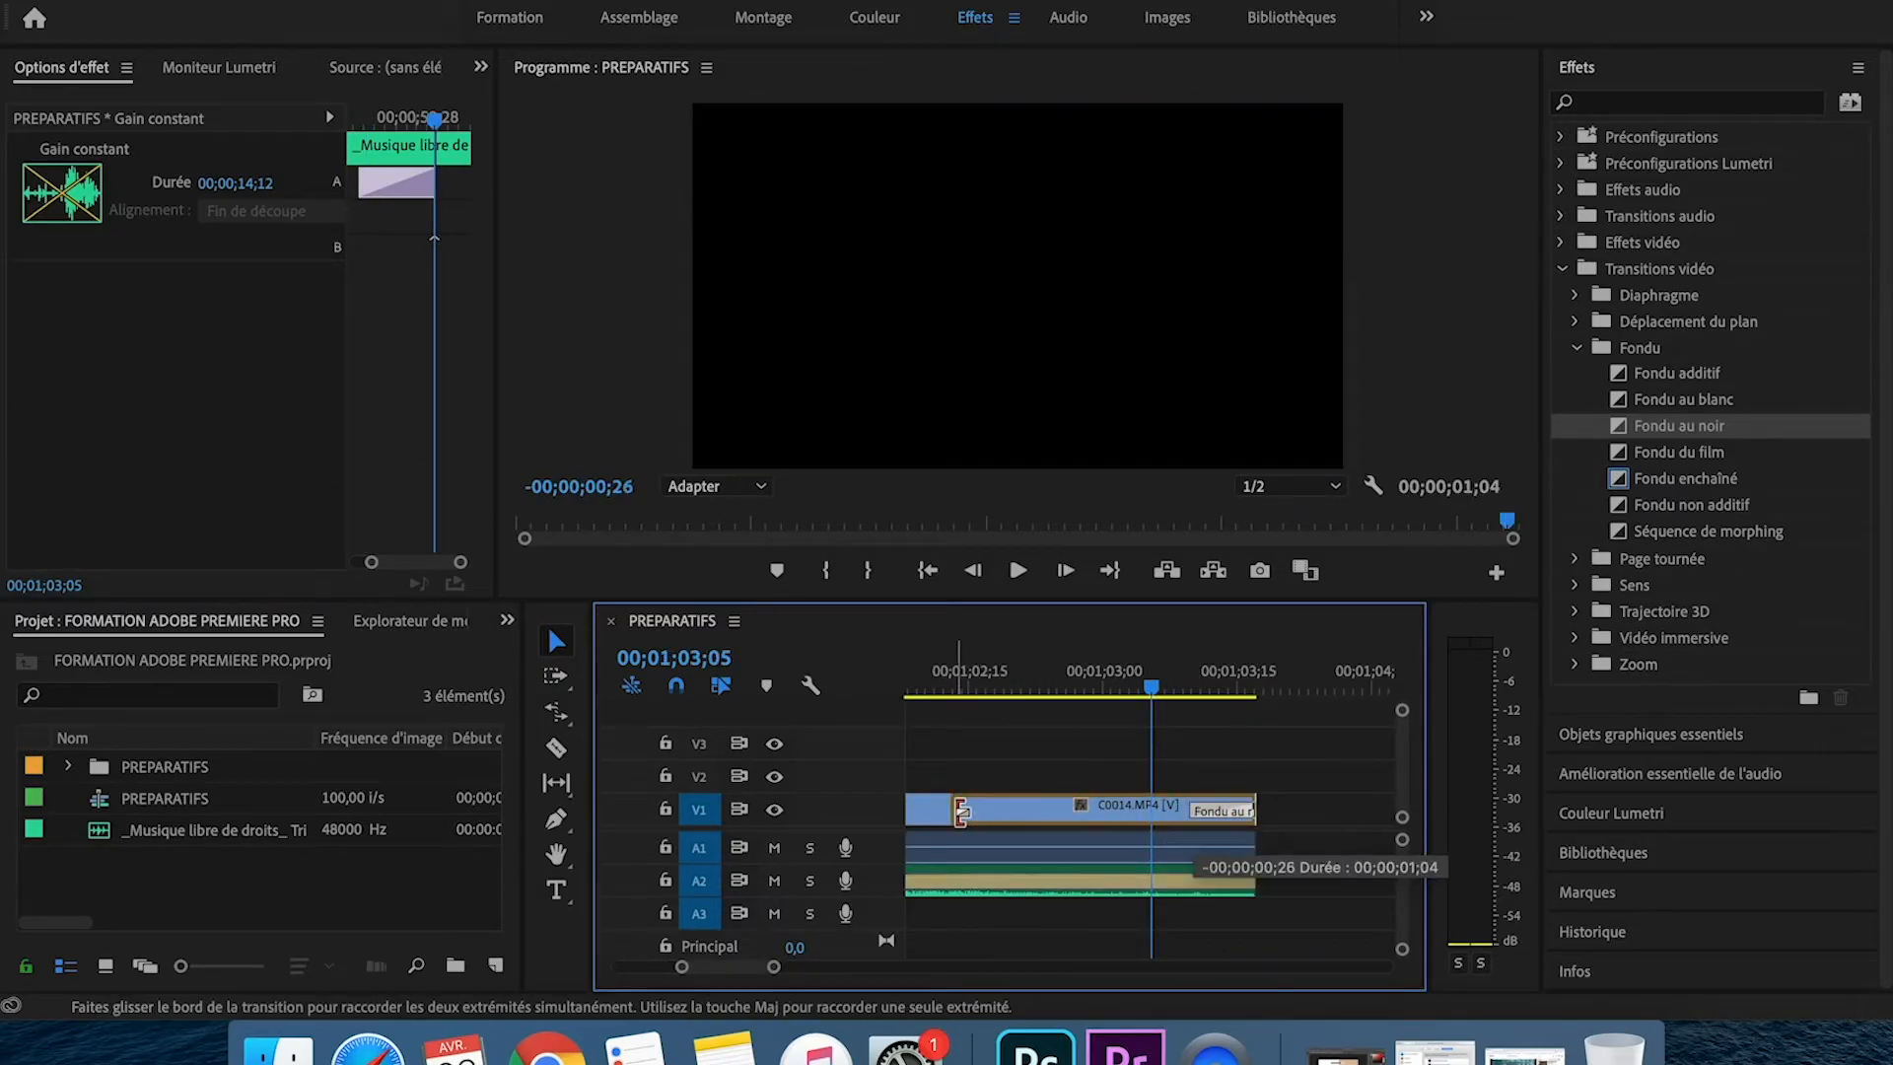
pyautogui.moveTo(775, 971); pyautogui.dragTo(828, 967)
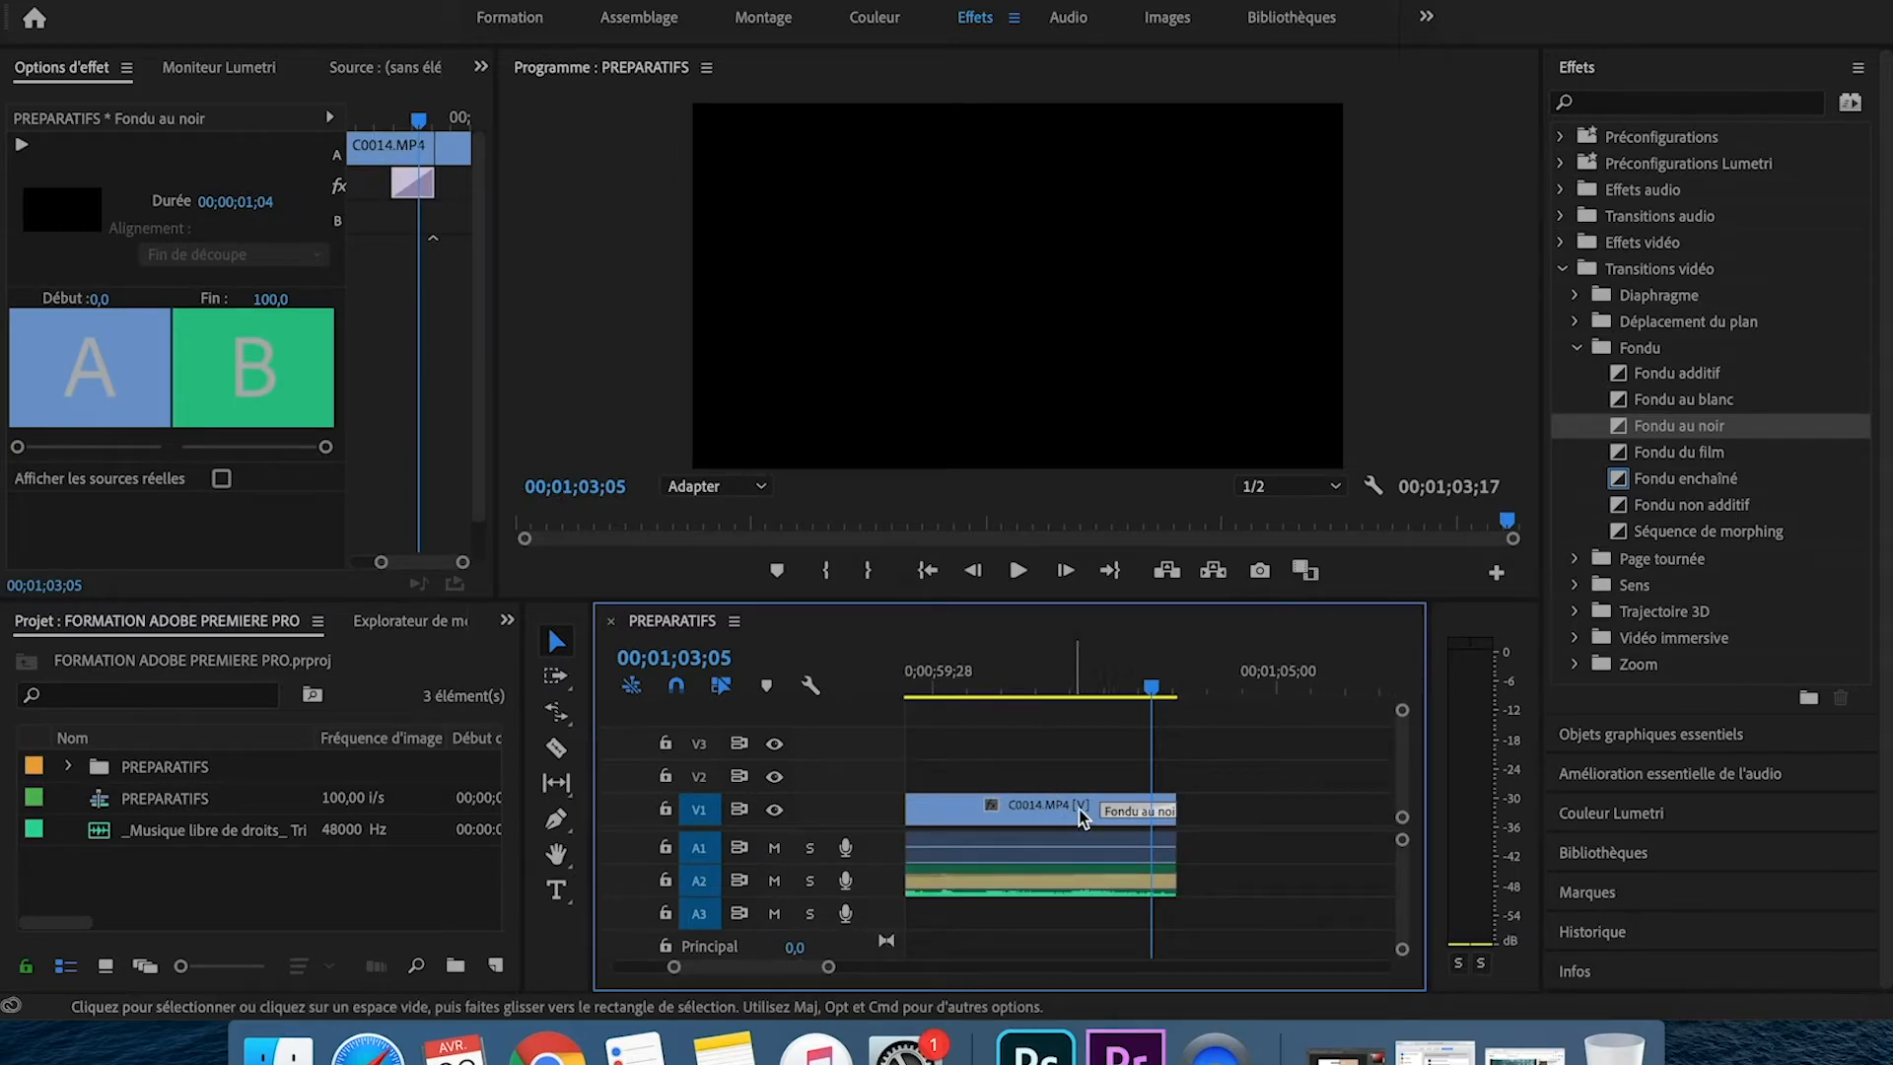
pyautogui.moveTo(1101, 807); pyautogui.dragTo(976, 807)
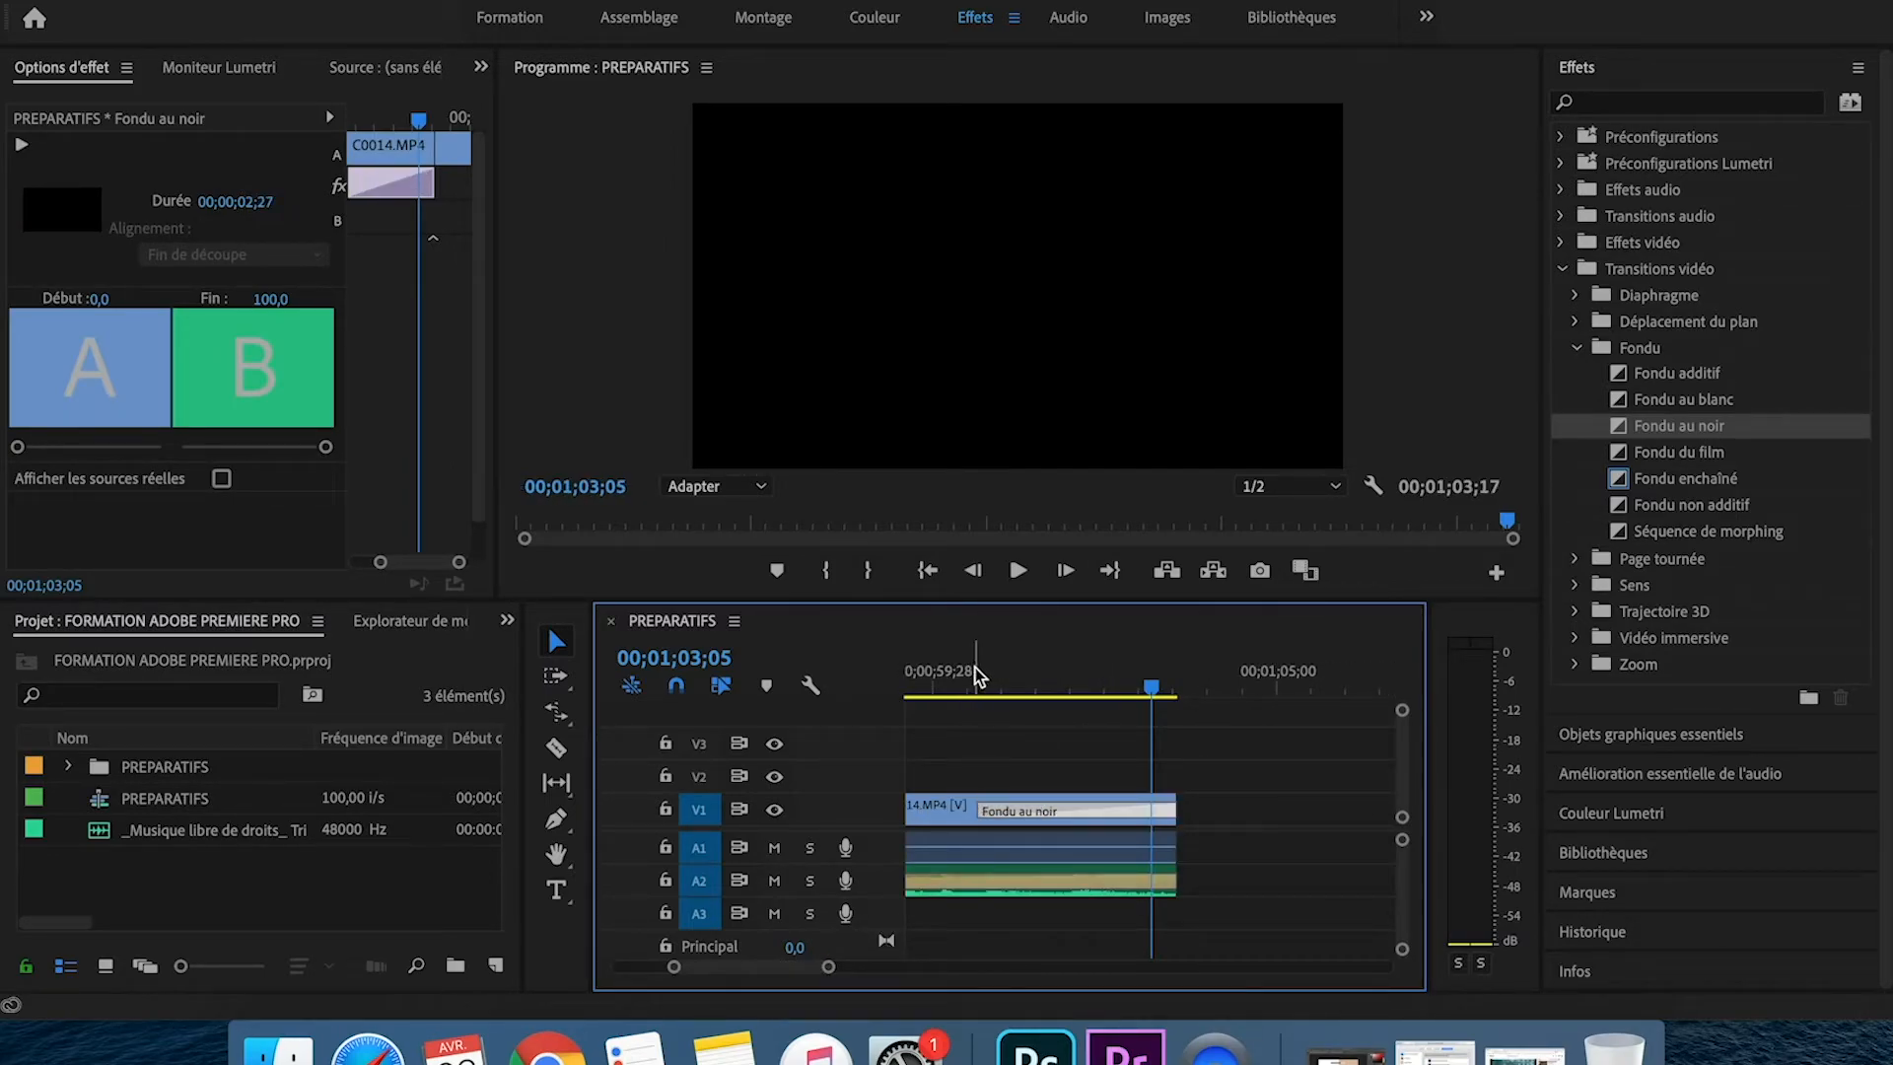
# - Play the fade to black at the end of C0014 and collapse the video transition folders
pyautogui.click(976, 679)
pyautogui.press('space')
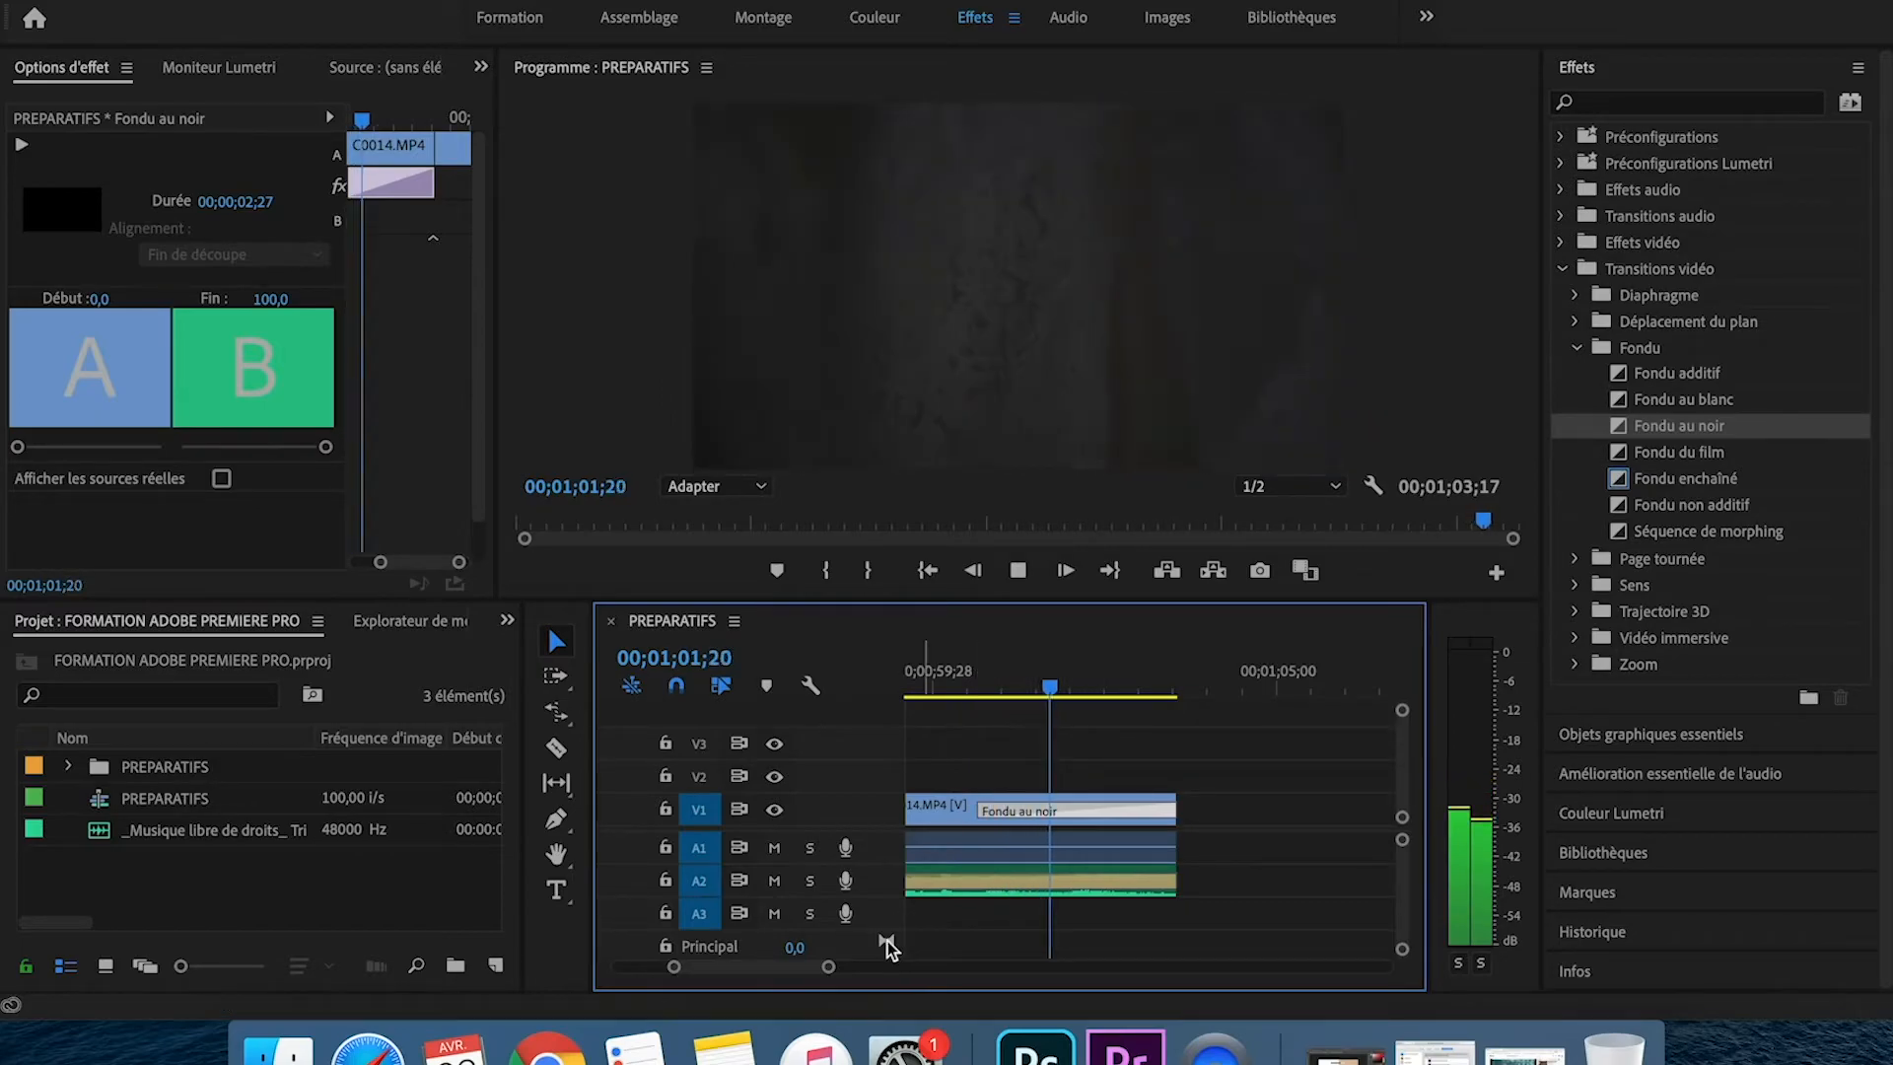
pyautogui.press('space')
pyautogui.moveTo(828, 968); pyautogui.dragTo(944, 968)
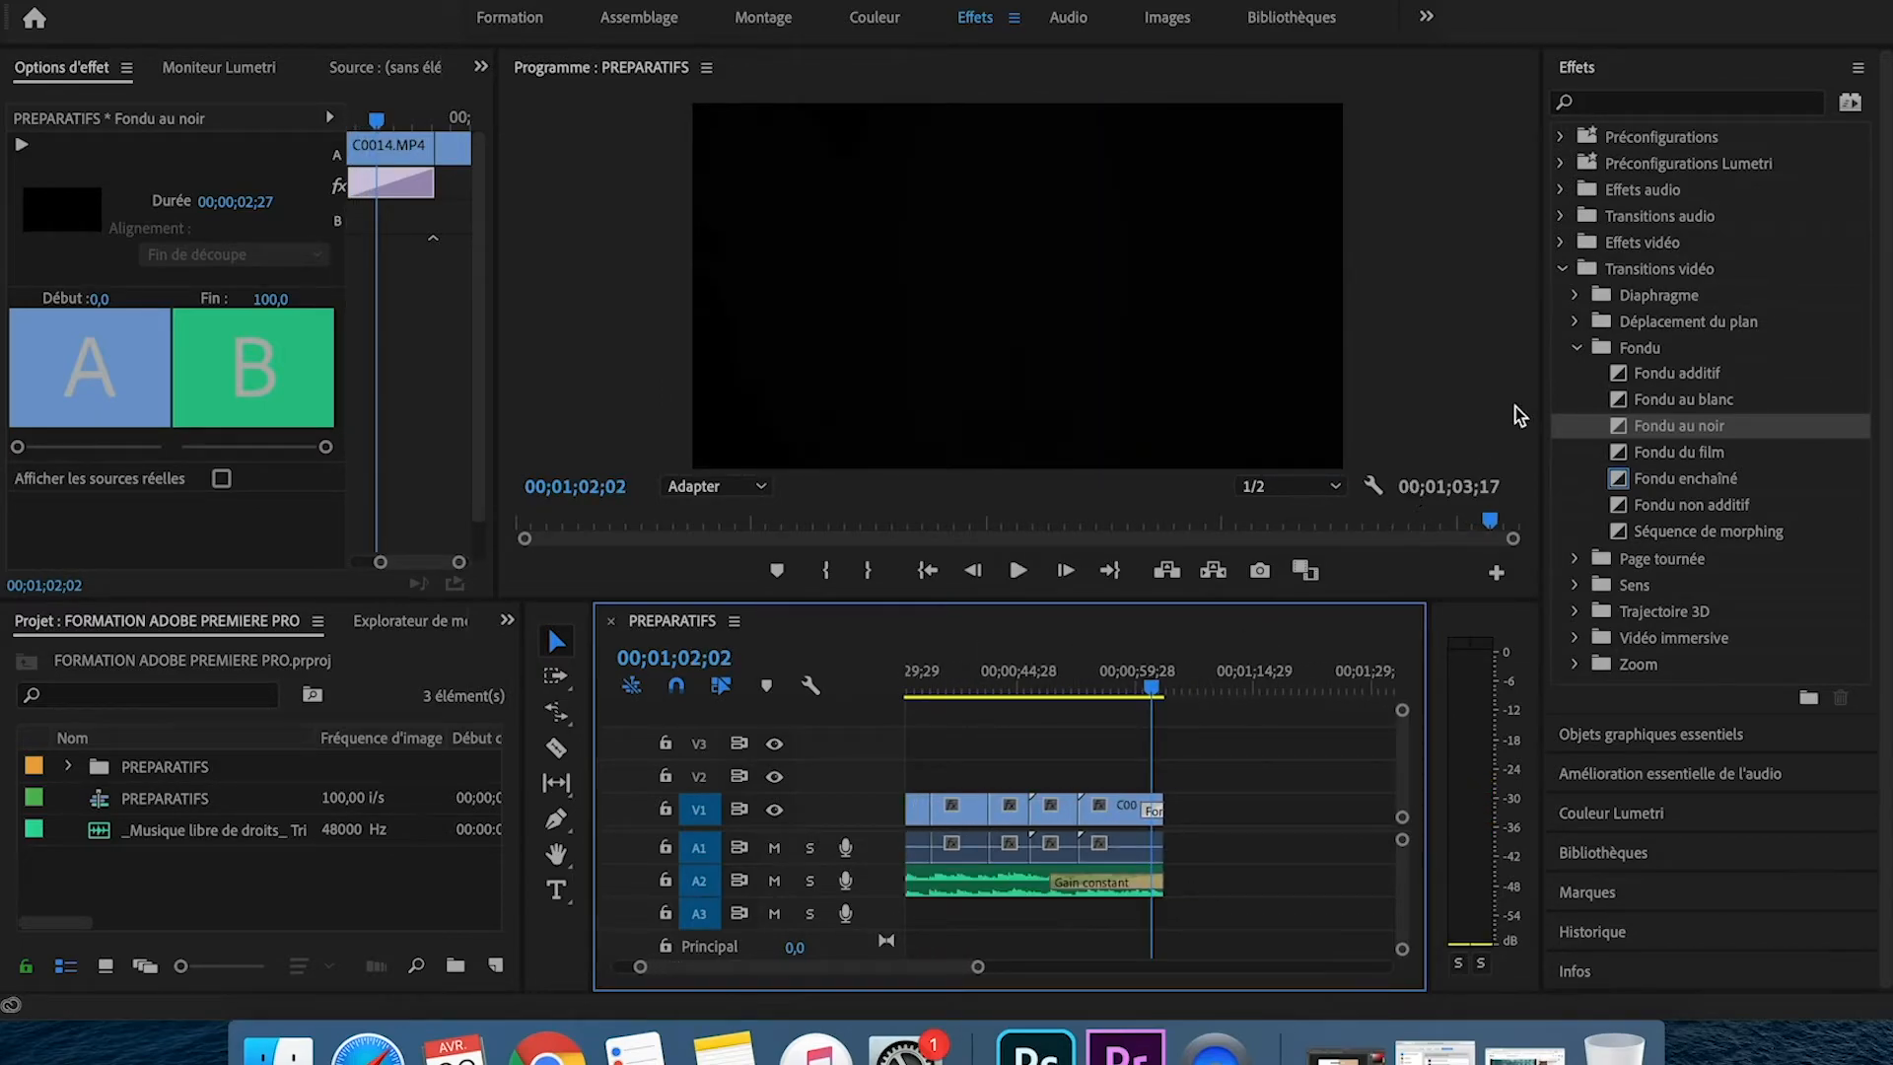
pyautogui.click(1577, 347)
pyautogui.click(1565, 271)
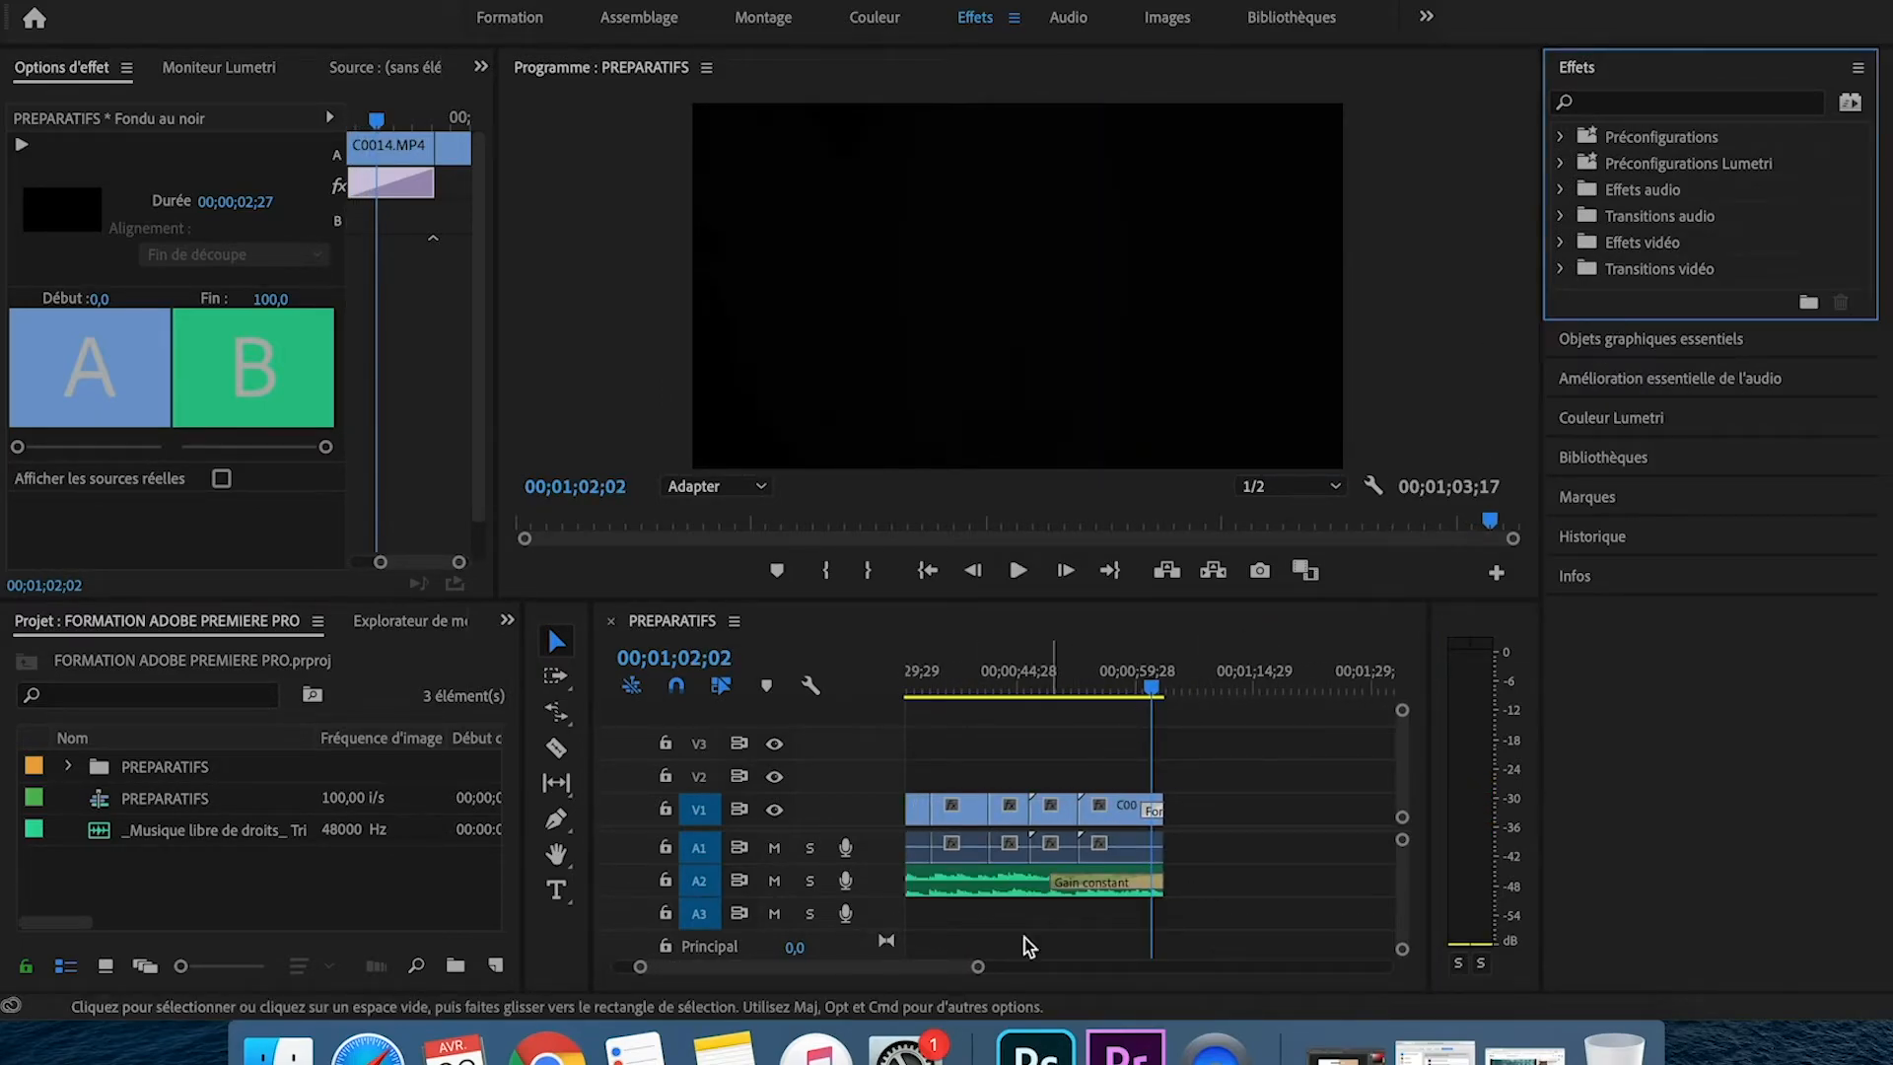
# - Close the small gap before C0001 and trim the end of the music to the end of the video
pyautogui.moveTo(978, 967); pyautogui.dragTo(1041, 961)
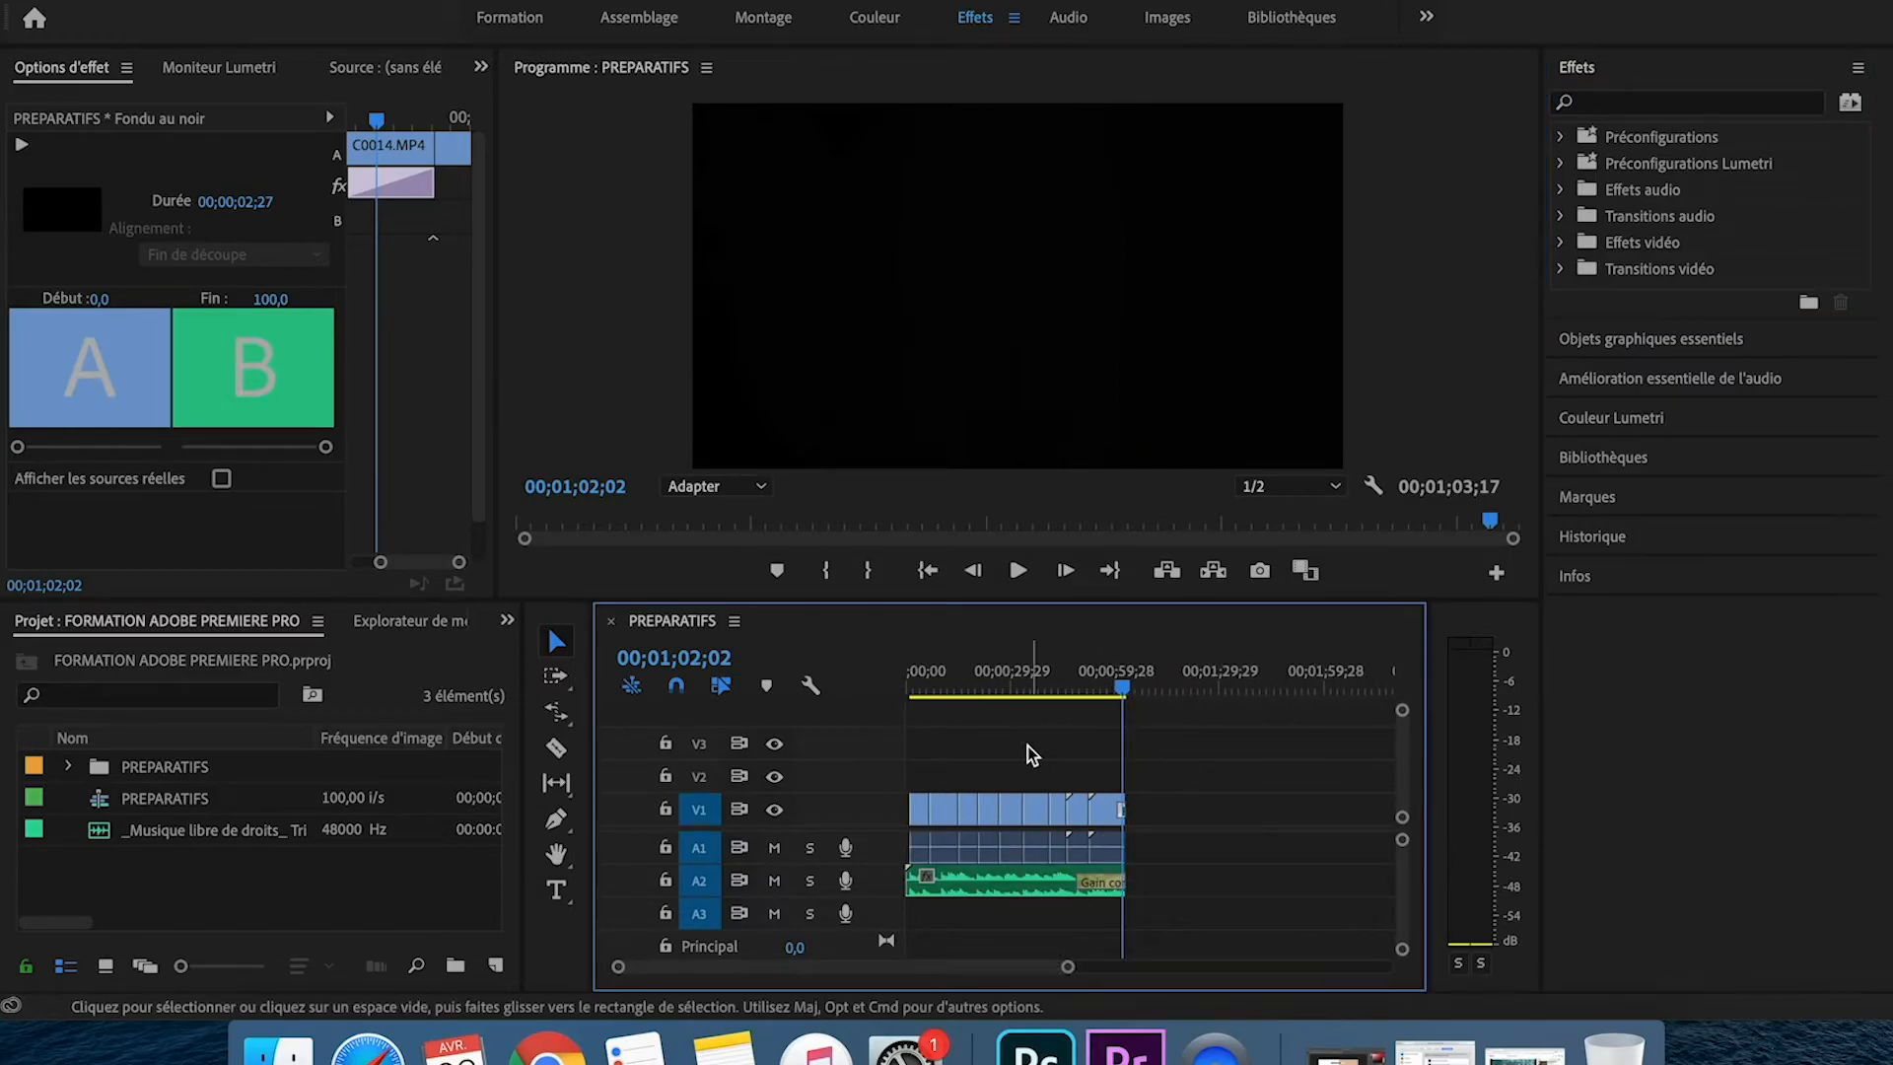
pyautogui.click(909, 681)
pyautogui.moveTo(1068, 966); pyautogui.dragTo(921, 971)
pyautogui.click(938, 815)
pyautogui.press('Delete')
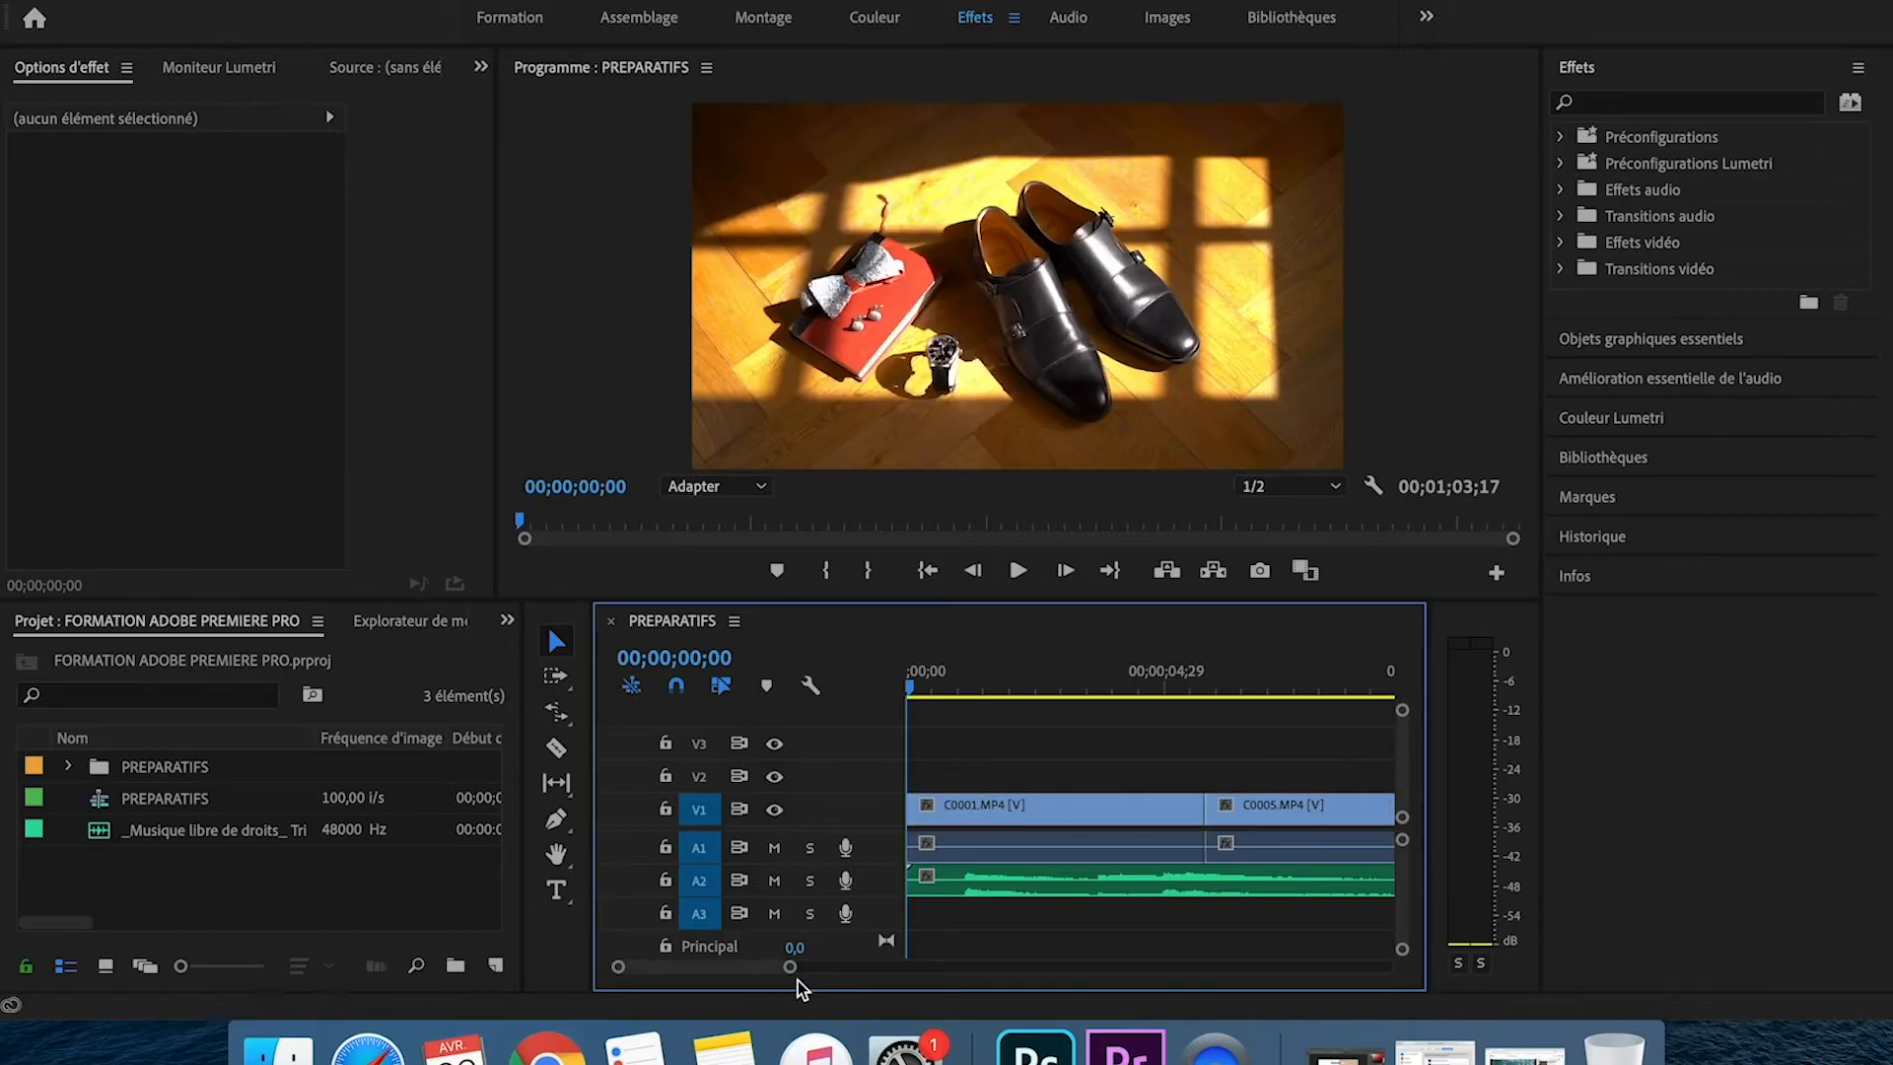
pyautogui.moveTo(790, 966); pyautogui.dragTo(1008, 967)
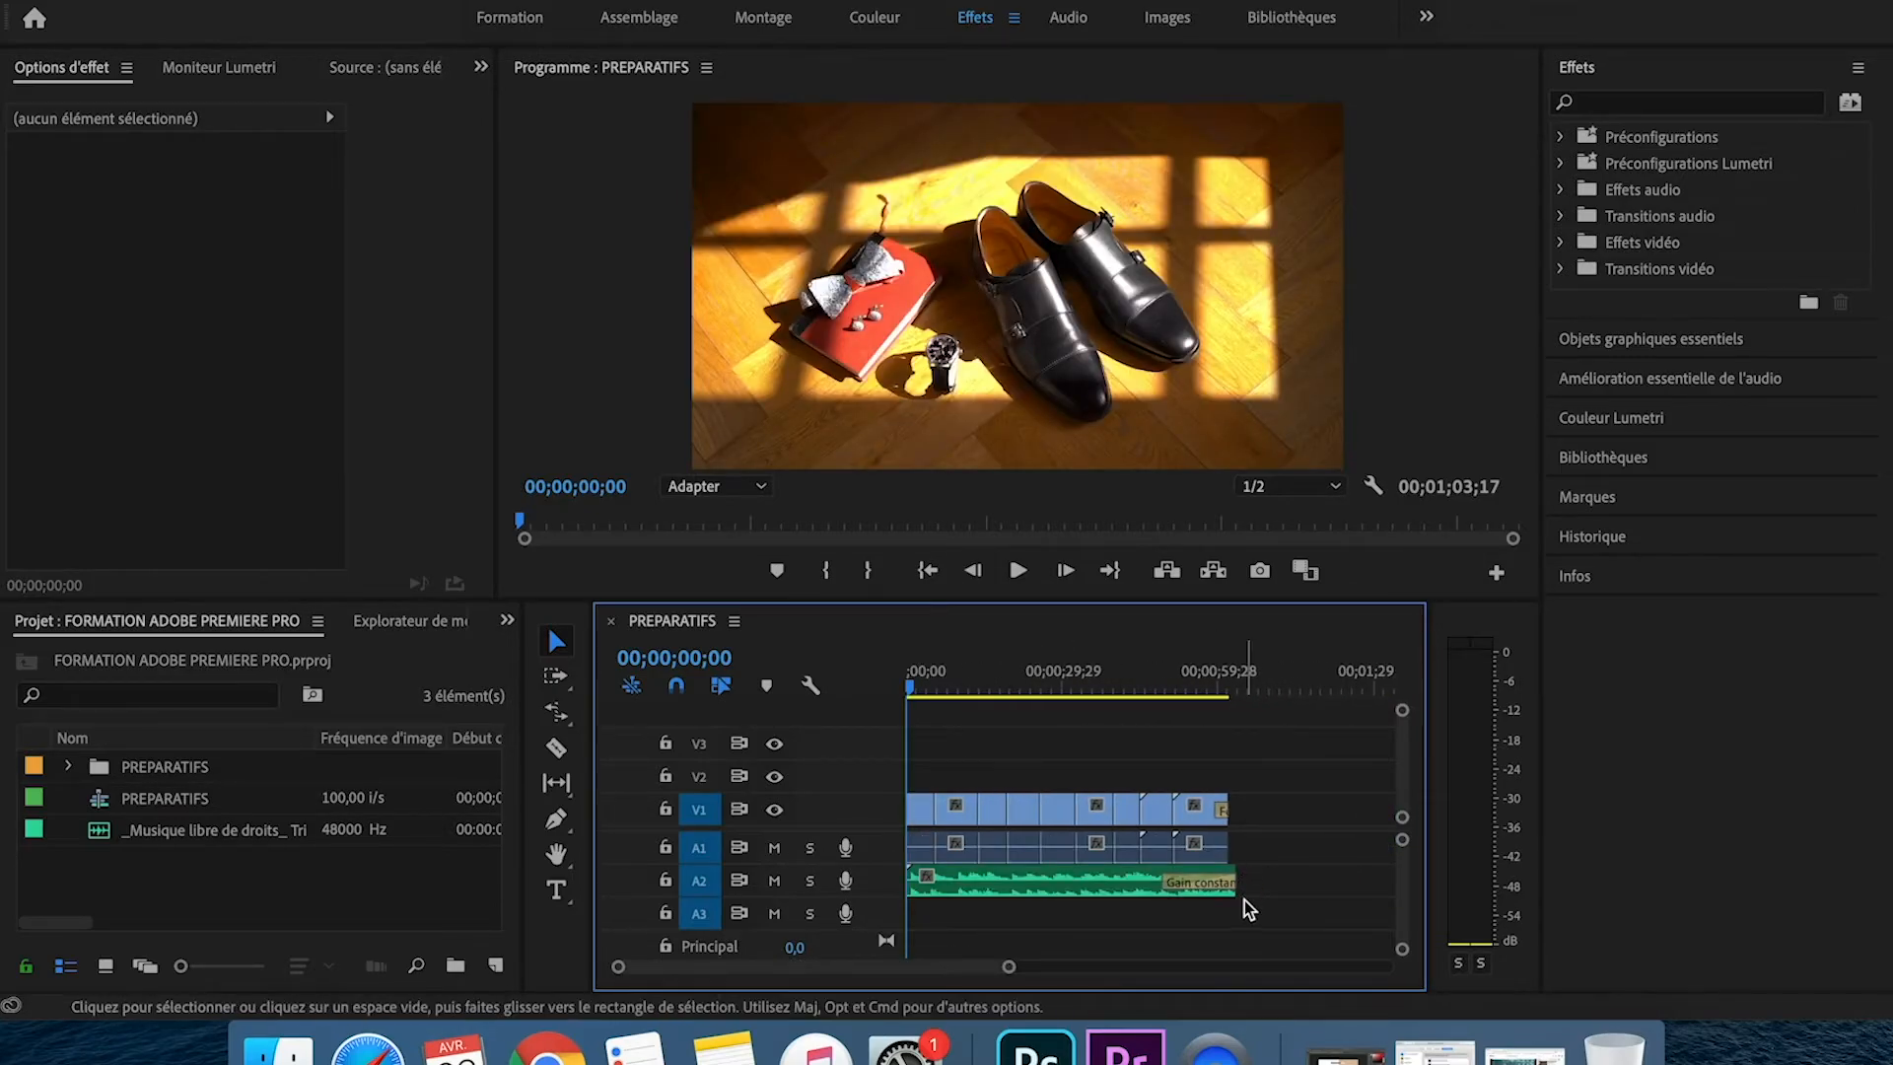
pyautogui.moveTo(1249, 895); pyautogui.dragTo(1228, 894)
pyautogui.click(1219, 687)
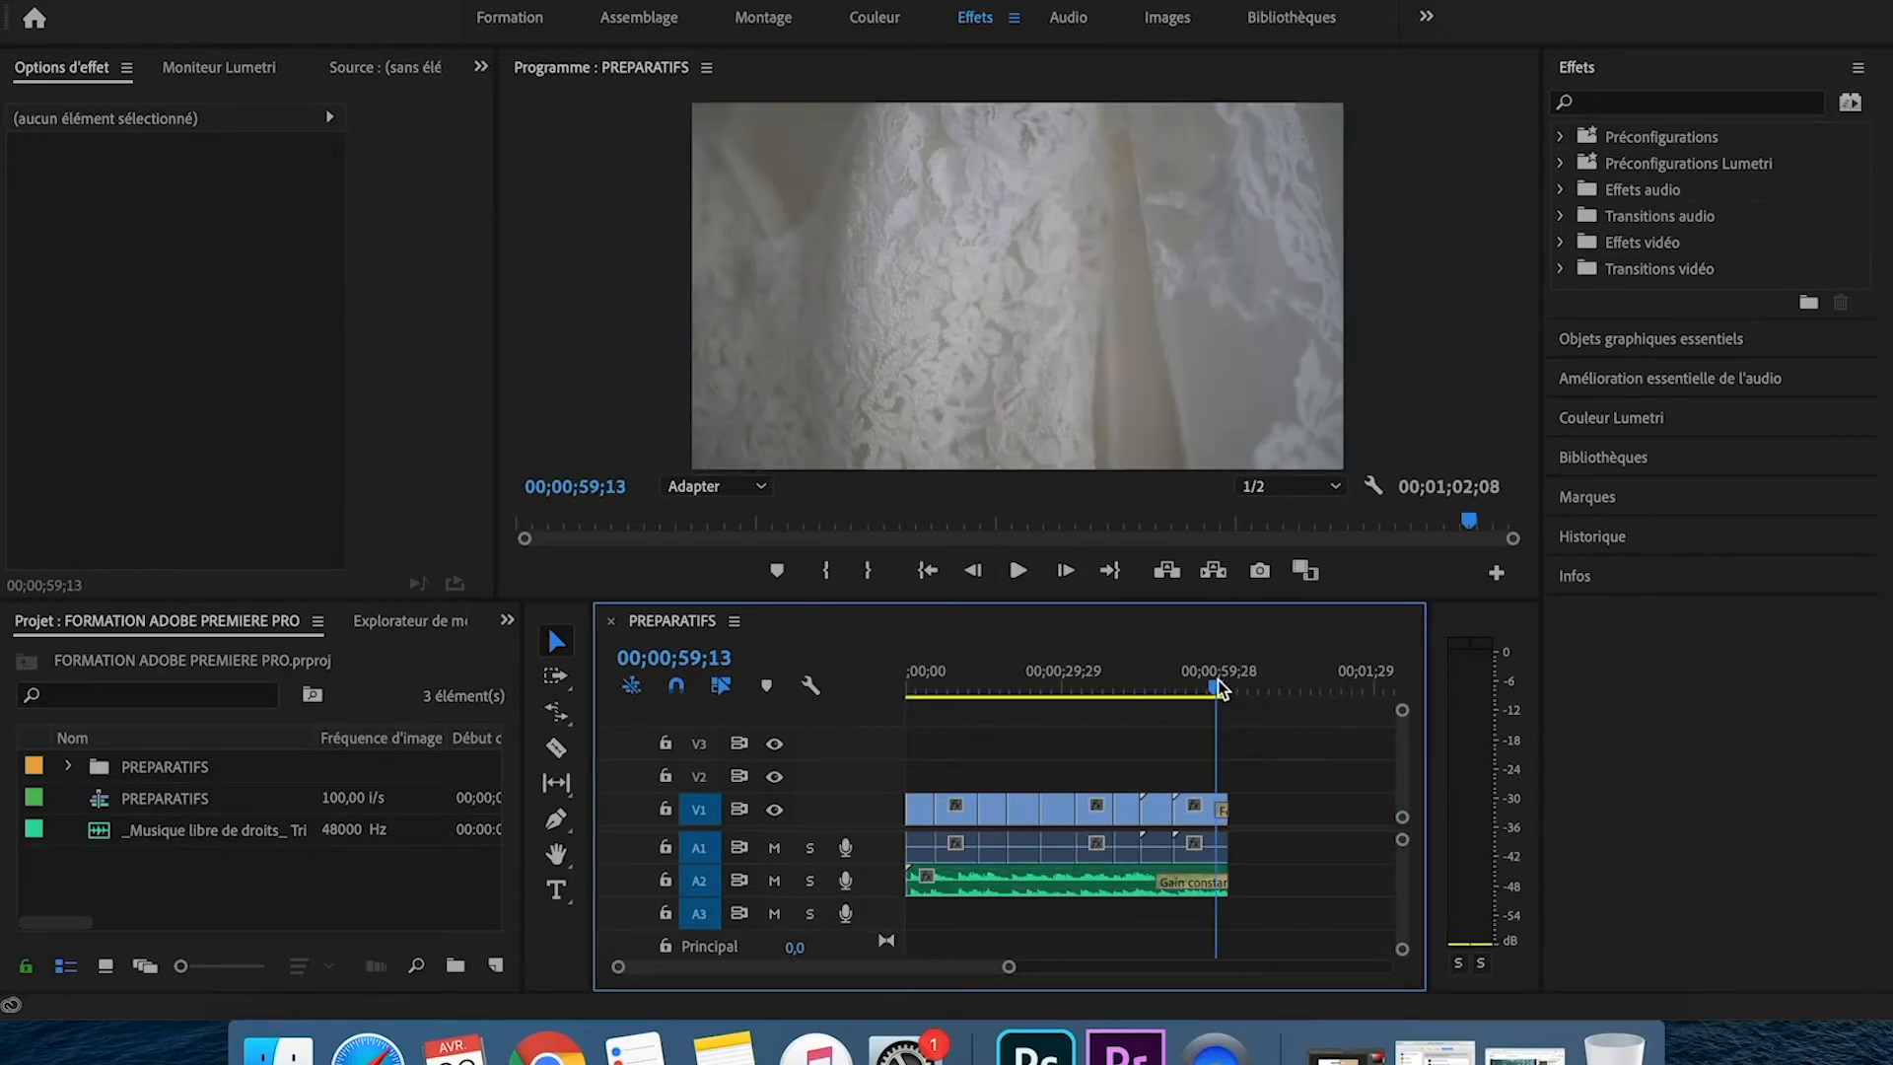
# - Switch to the Couleur workspace and place the playhead on C0005 at 00;00;09;21
pyautogui.click(875, 20)
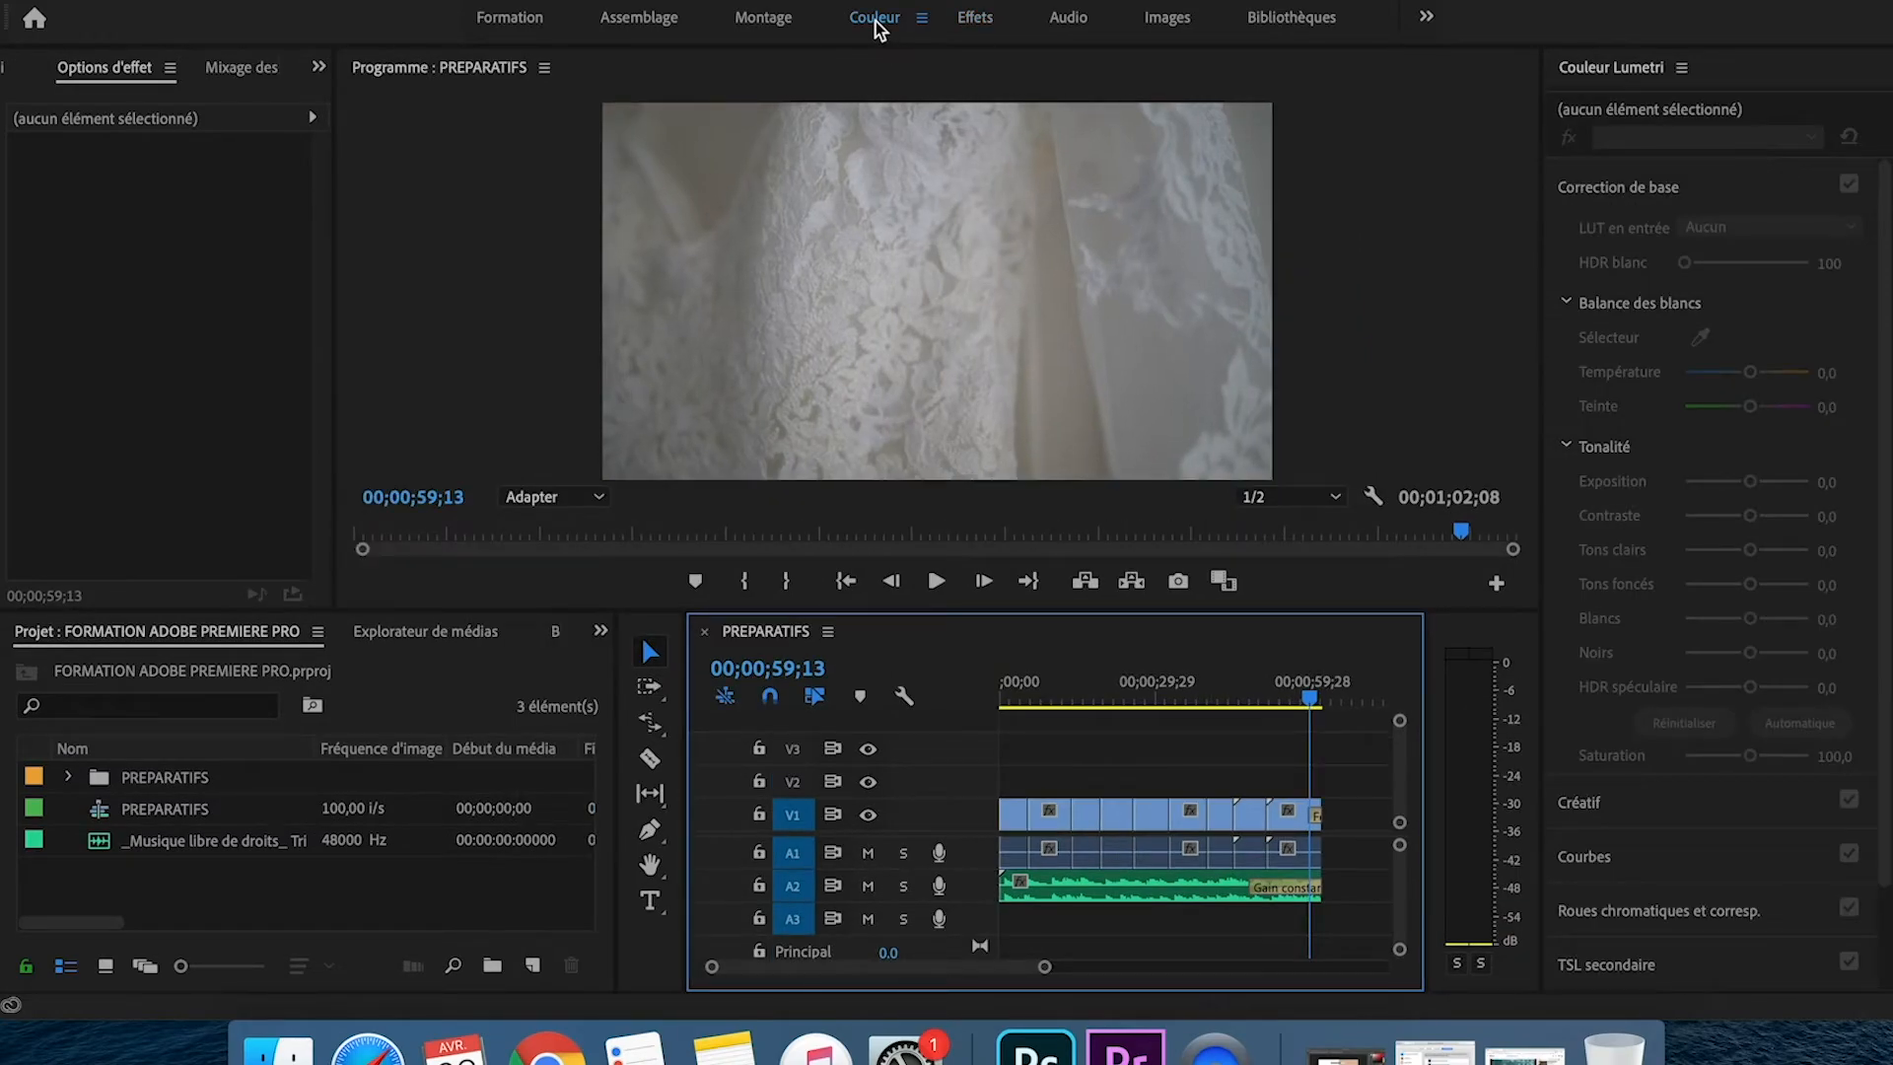
pyautogui.click(1035, 696)
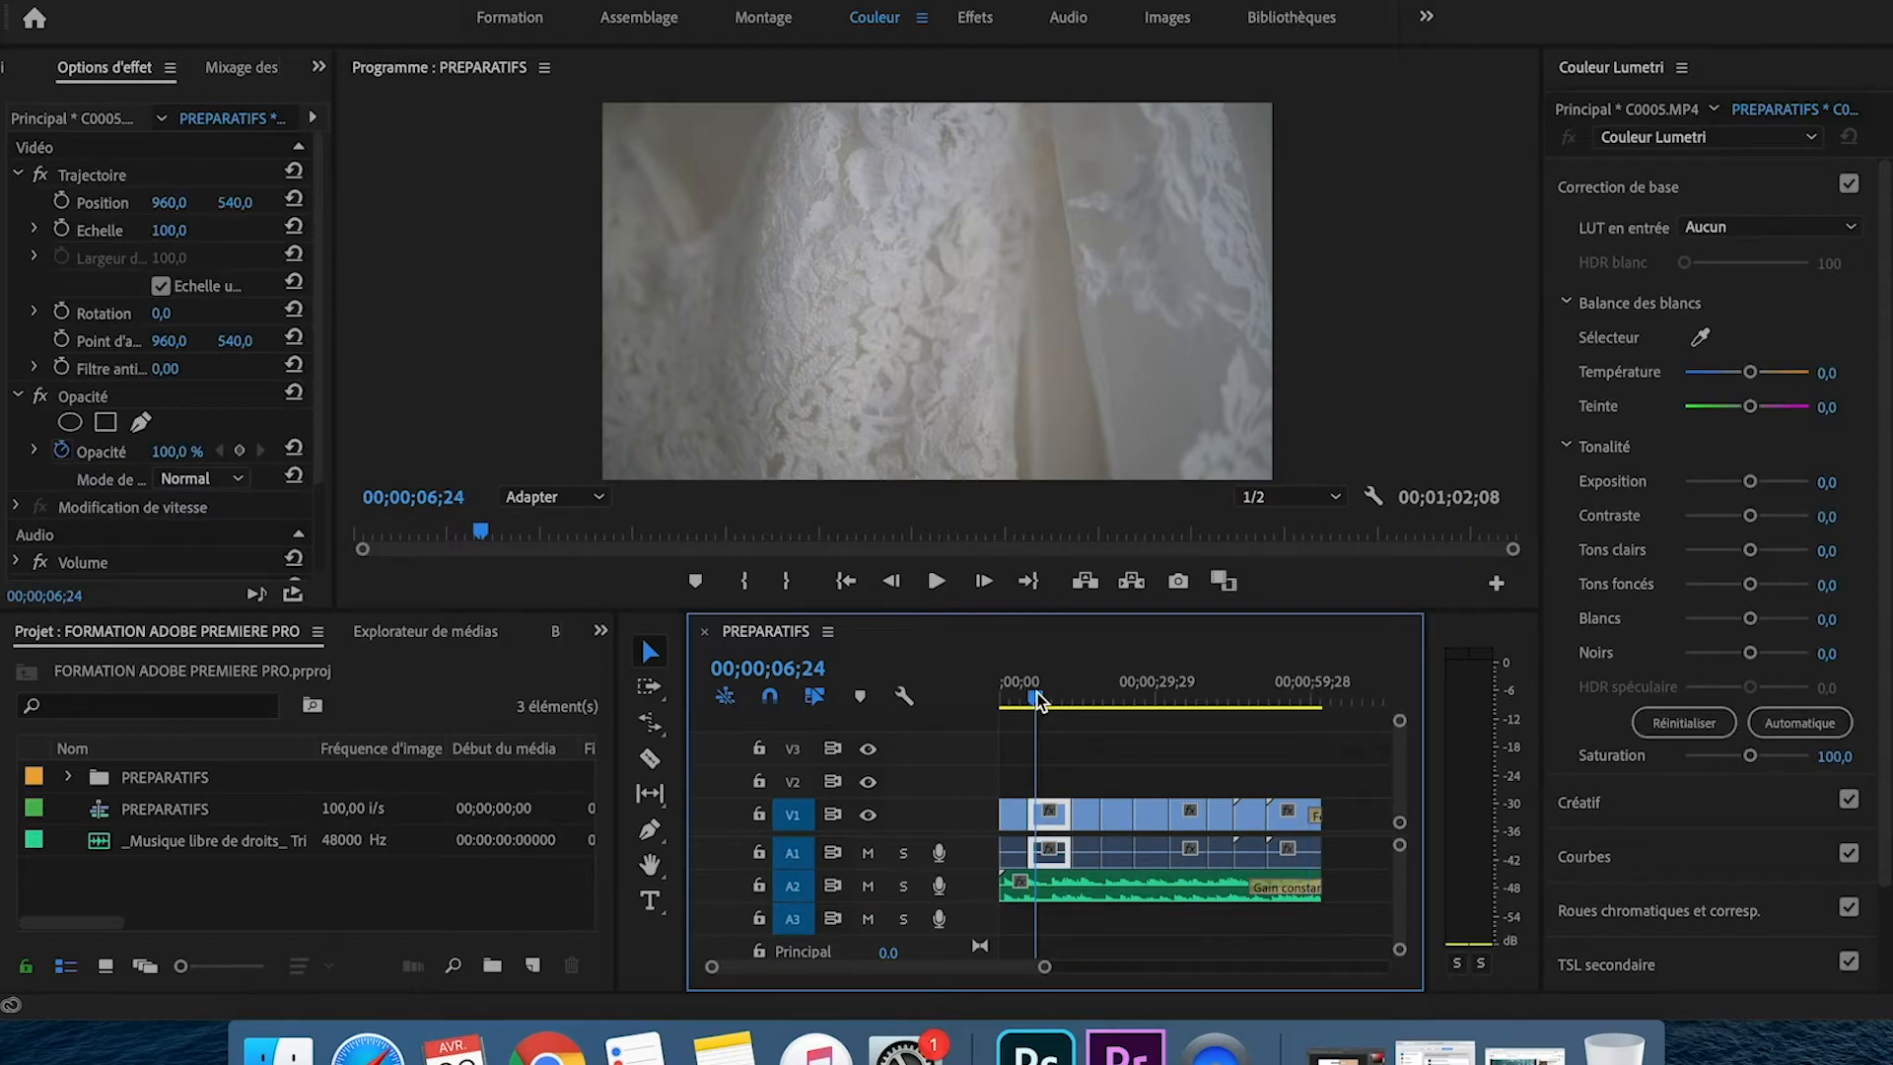
pyautogui.moveTo(1045, 968); pyautogui.dragTo(951, 969)
pyautogui.moveTo(1126, 687); pyautogui.dragTo(1138, 692)
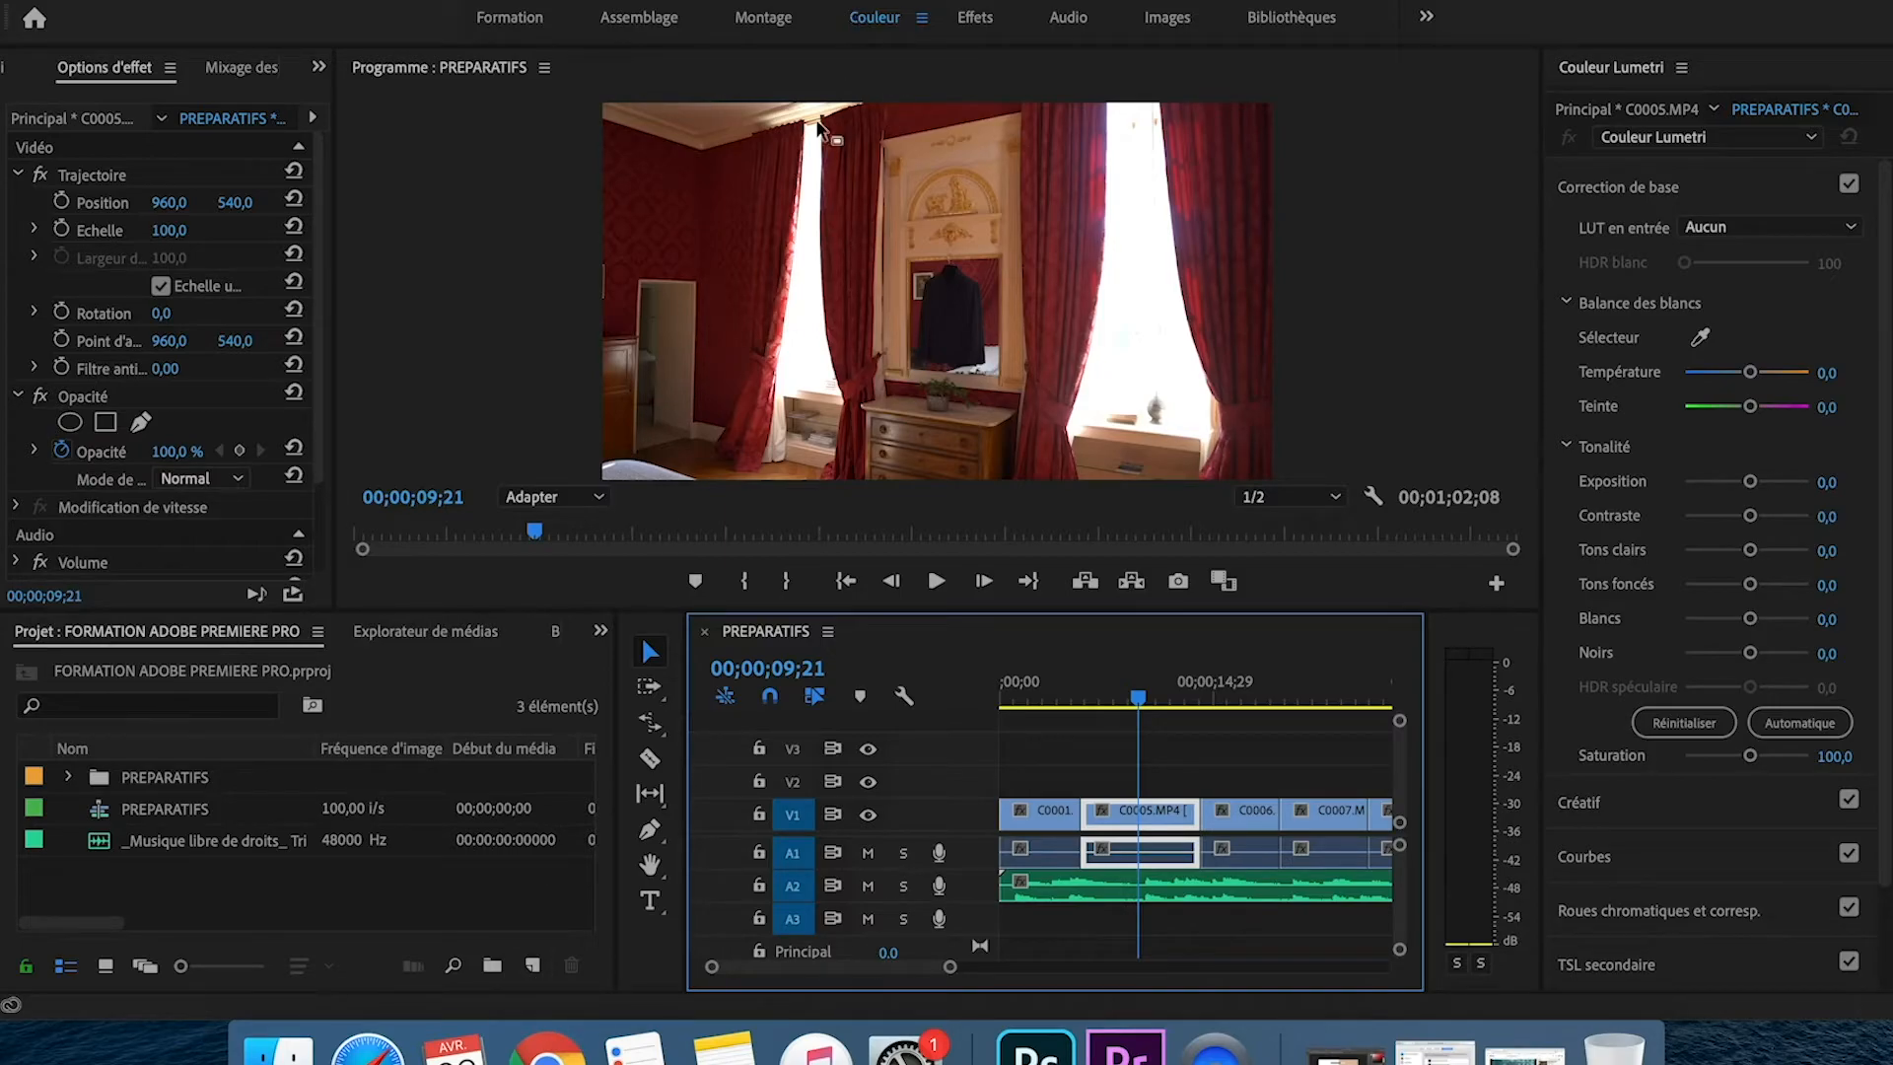
# - Create a new 1920 × 1080 adjustment layer (Calque d'effets) with a 50,00 i/s time base
pyautogui.click(534, 965)
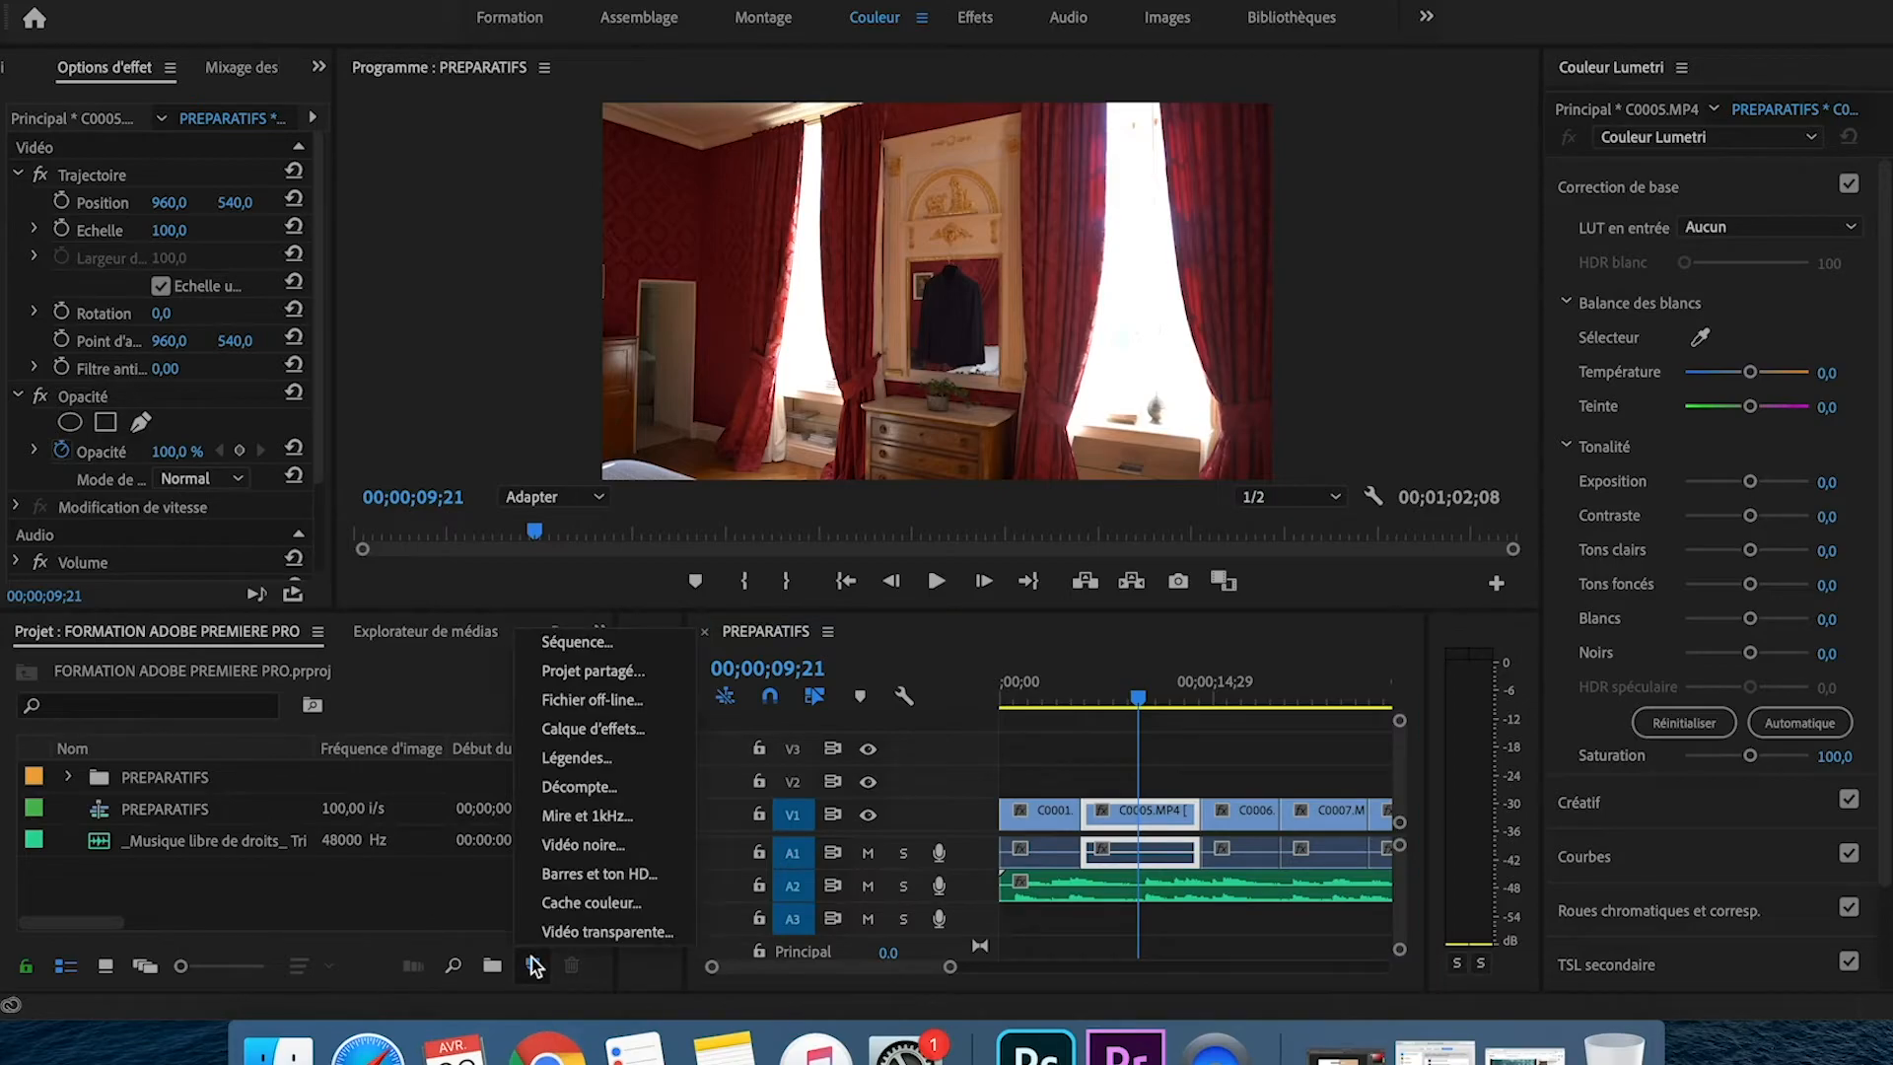
pyautogui.click(606, 730)
pyautogui.click(1002, 493)
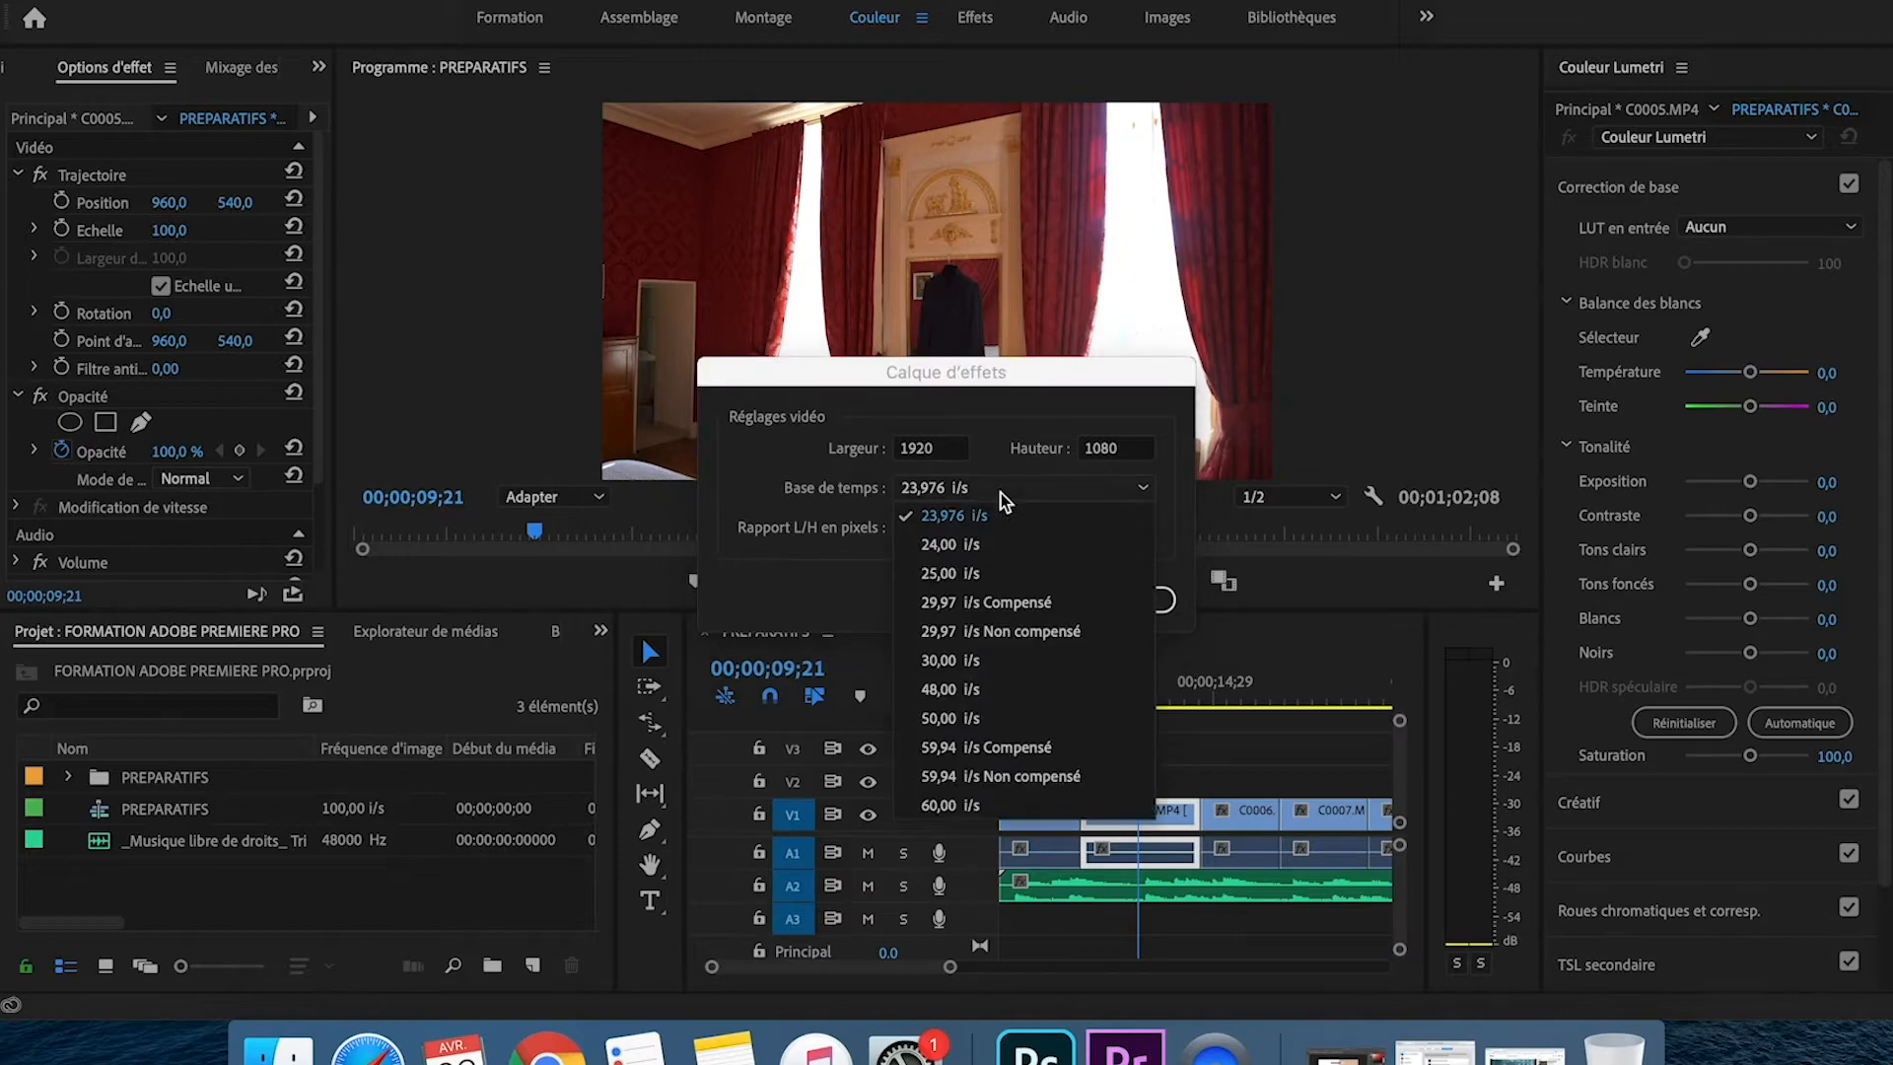
pyautogui.click(994, 726)
pyautogui.click(1096, 601)
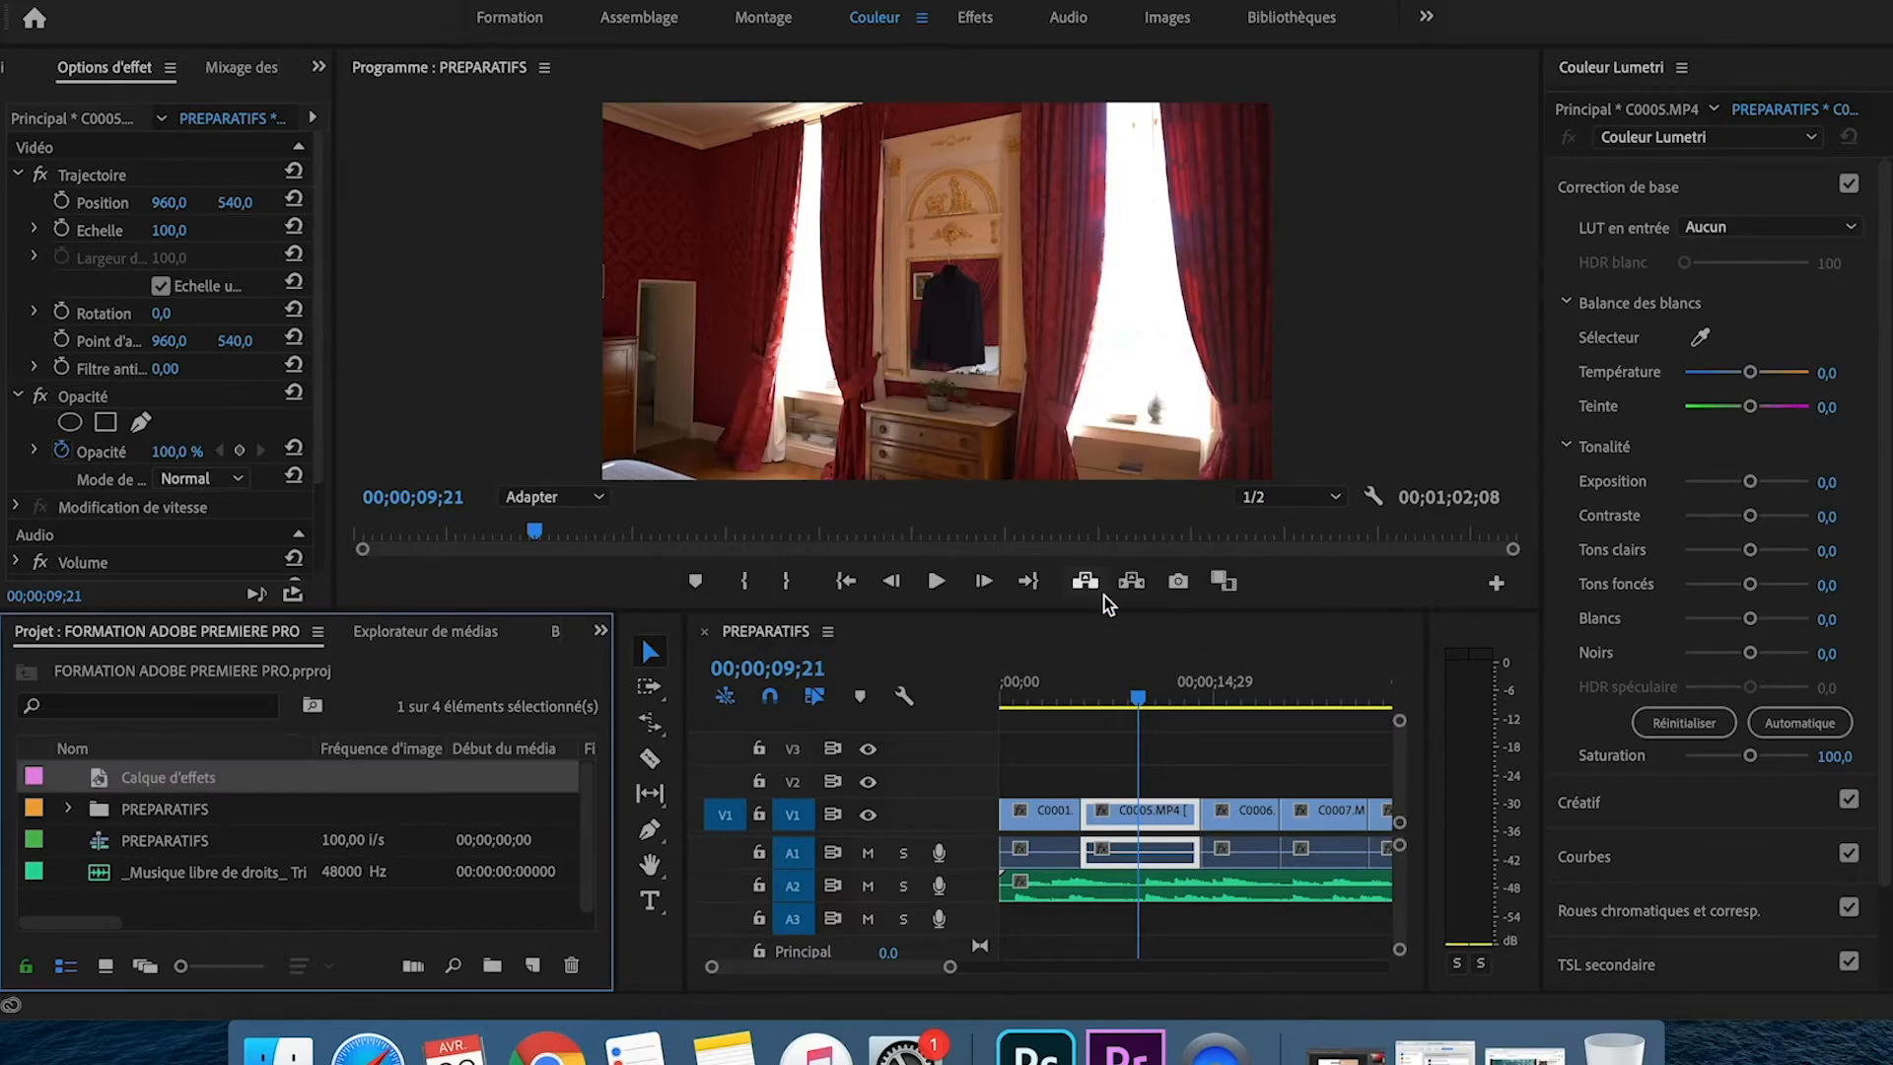
# - Place the Calque d'effets on V2 from the sequence start and lengthen it to the end of C0007
pyautogui.moveTo(161, 786); pyautogui.dragTo(1318, 779)
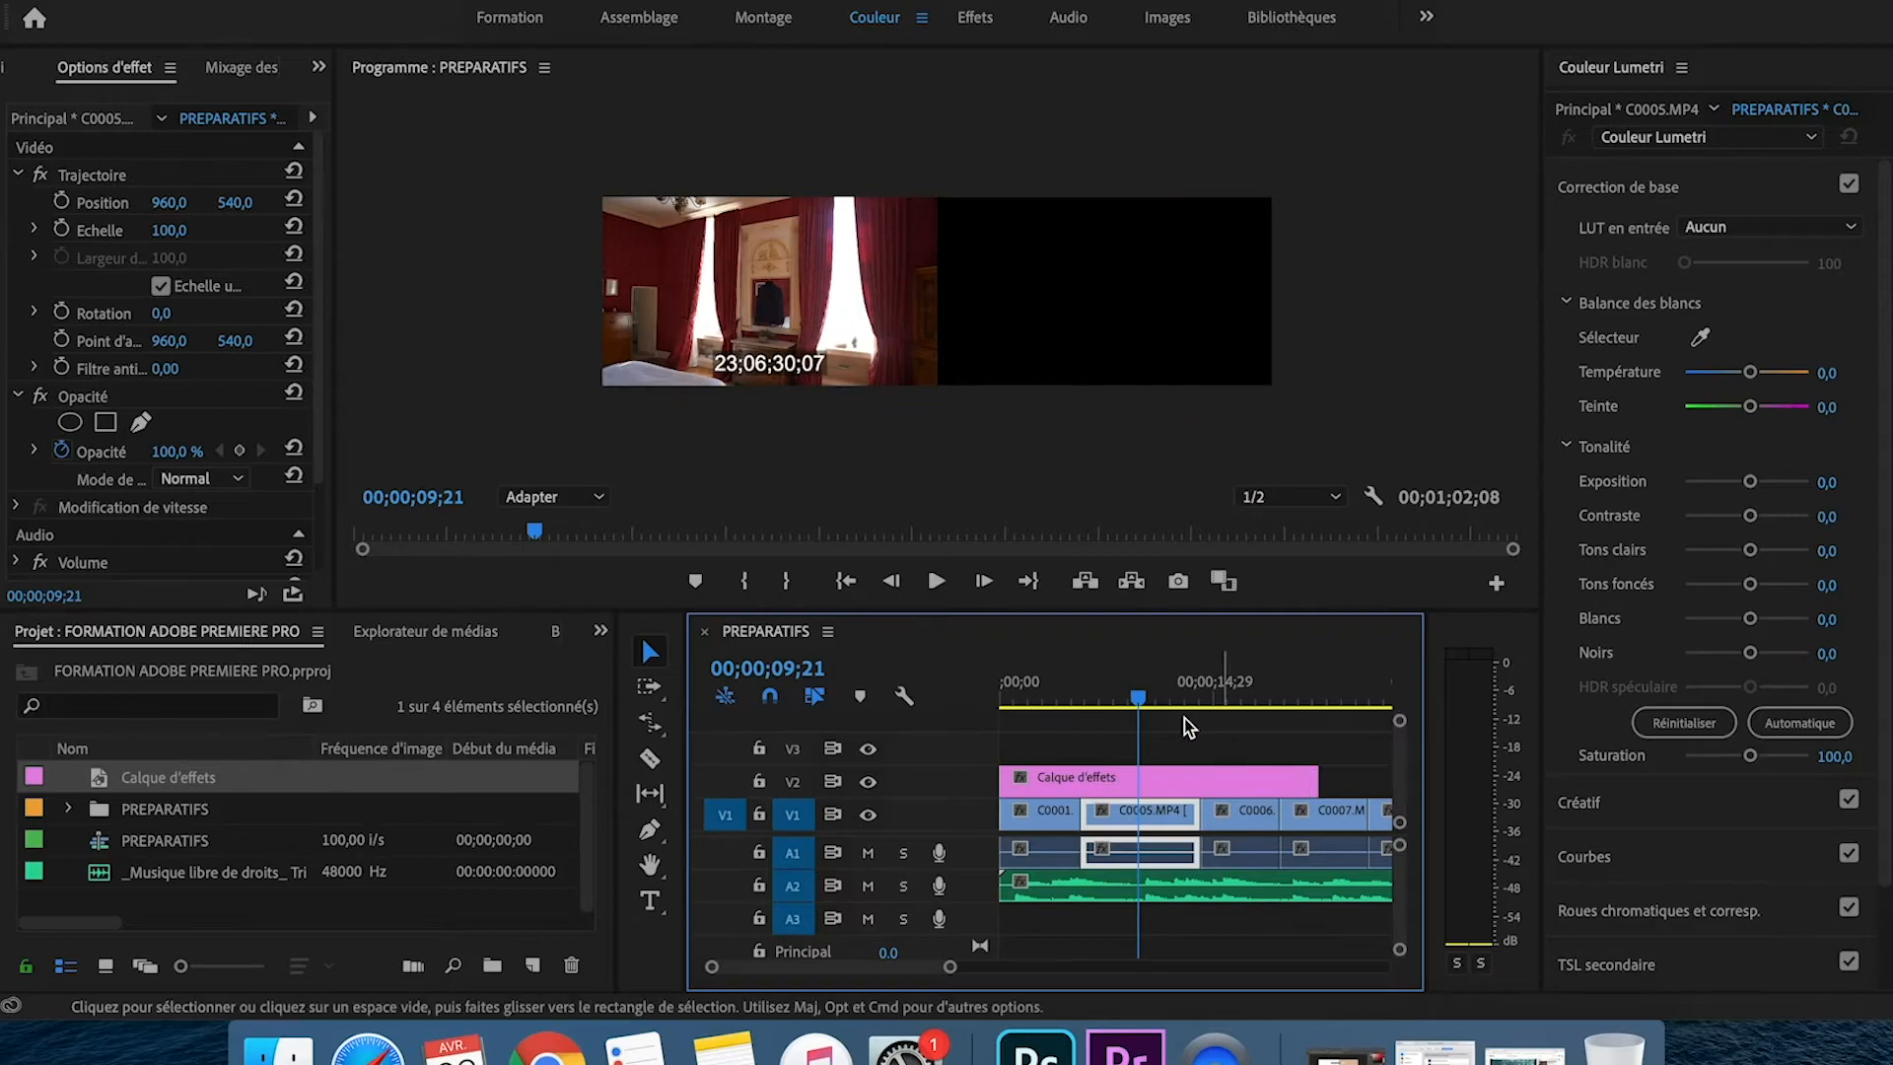
pyautogui.moveTo(1138, 697); pyautogui.dragTo(1118, 697)
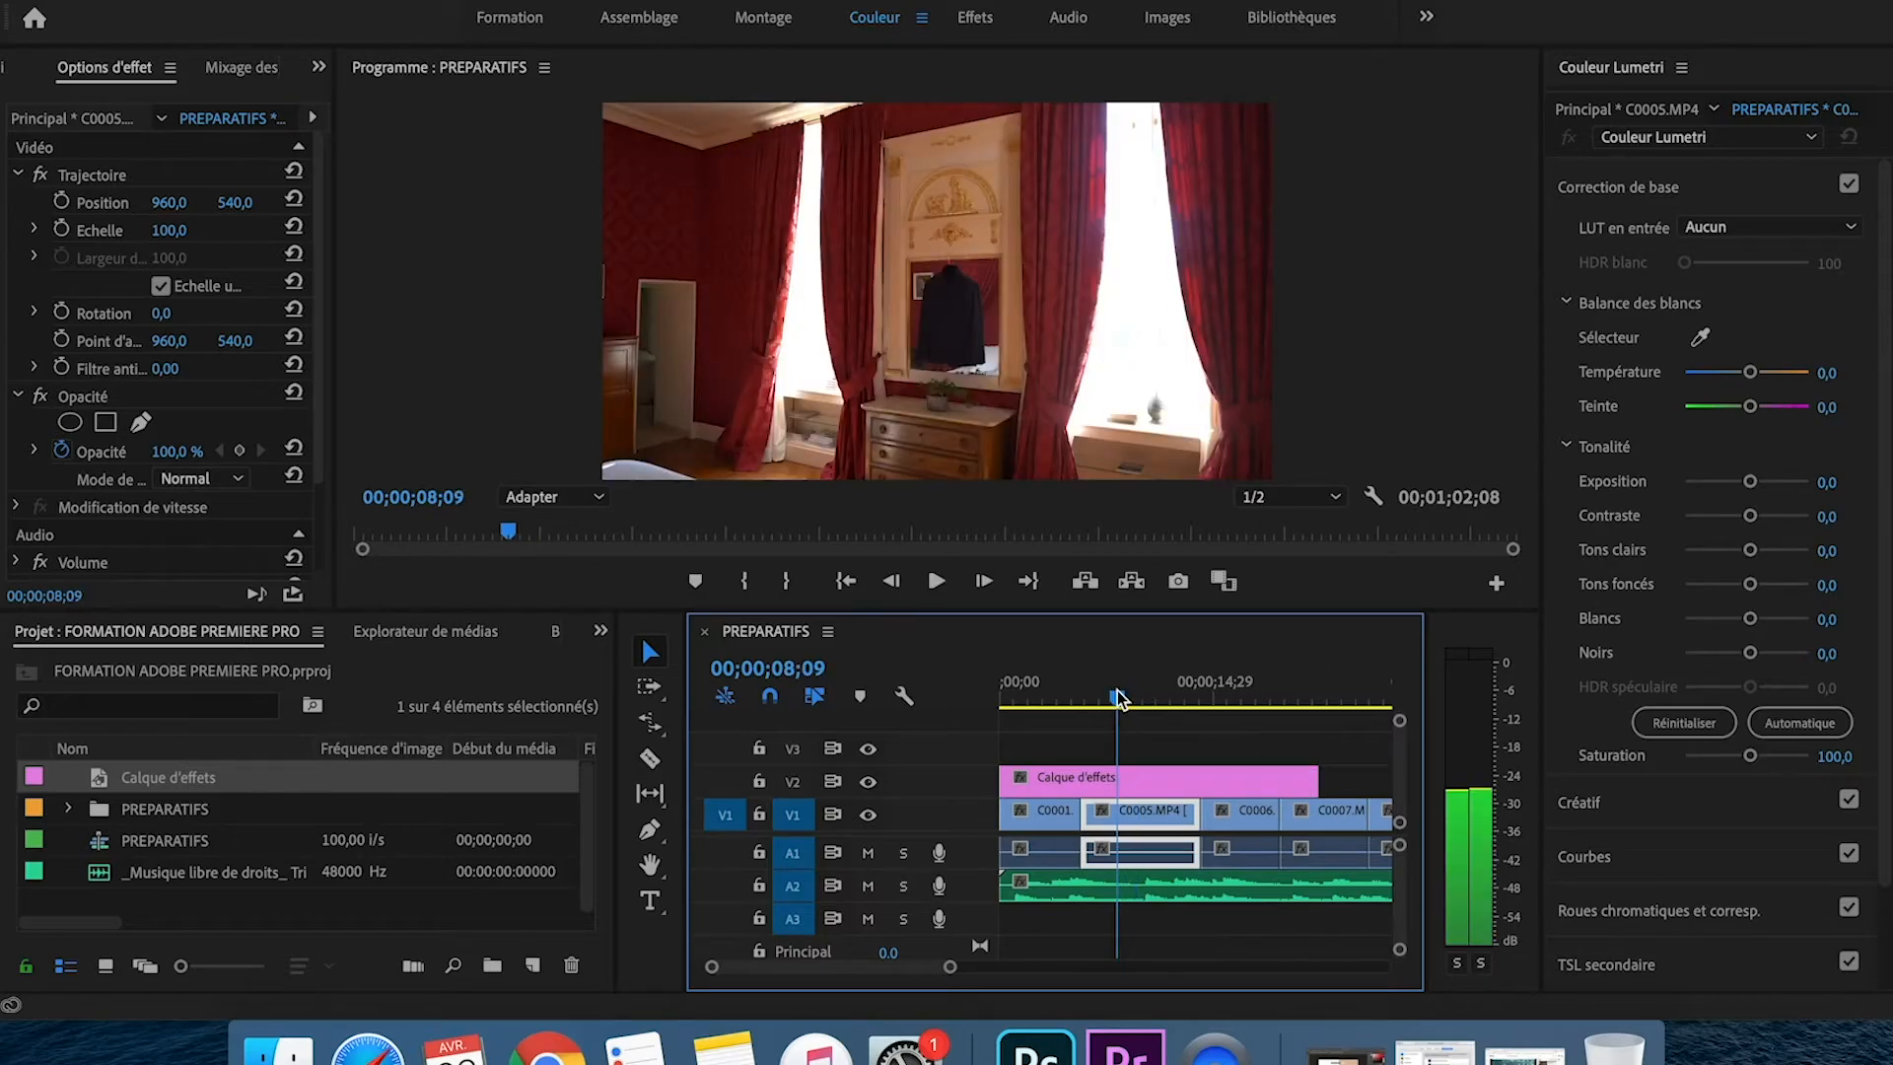
pyautogui.click(1183, 779)
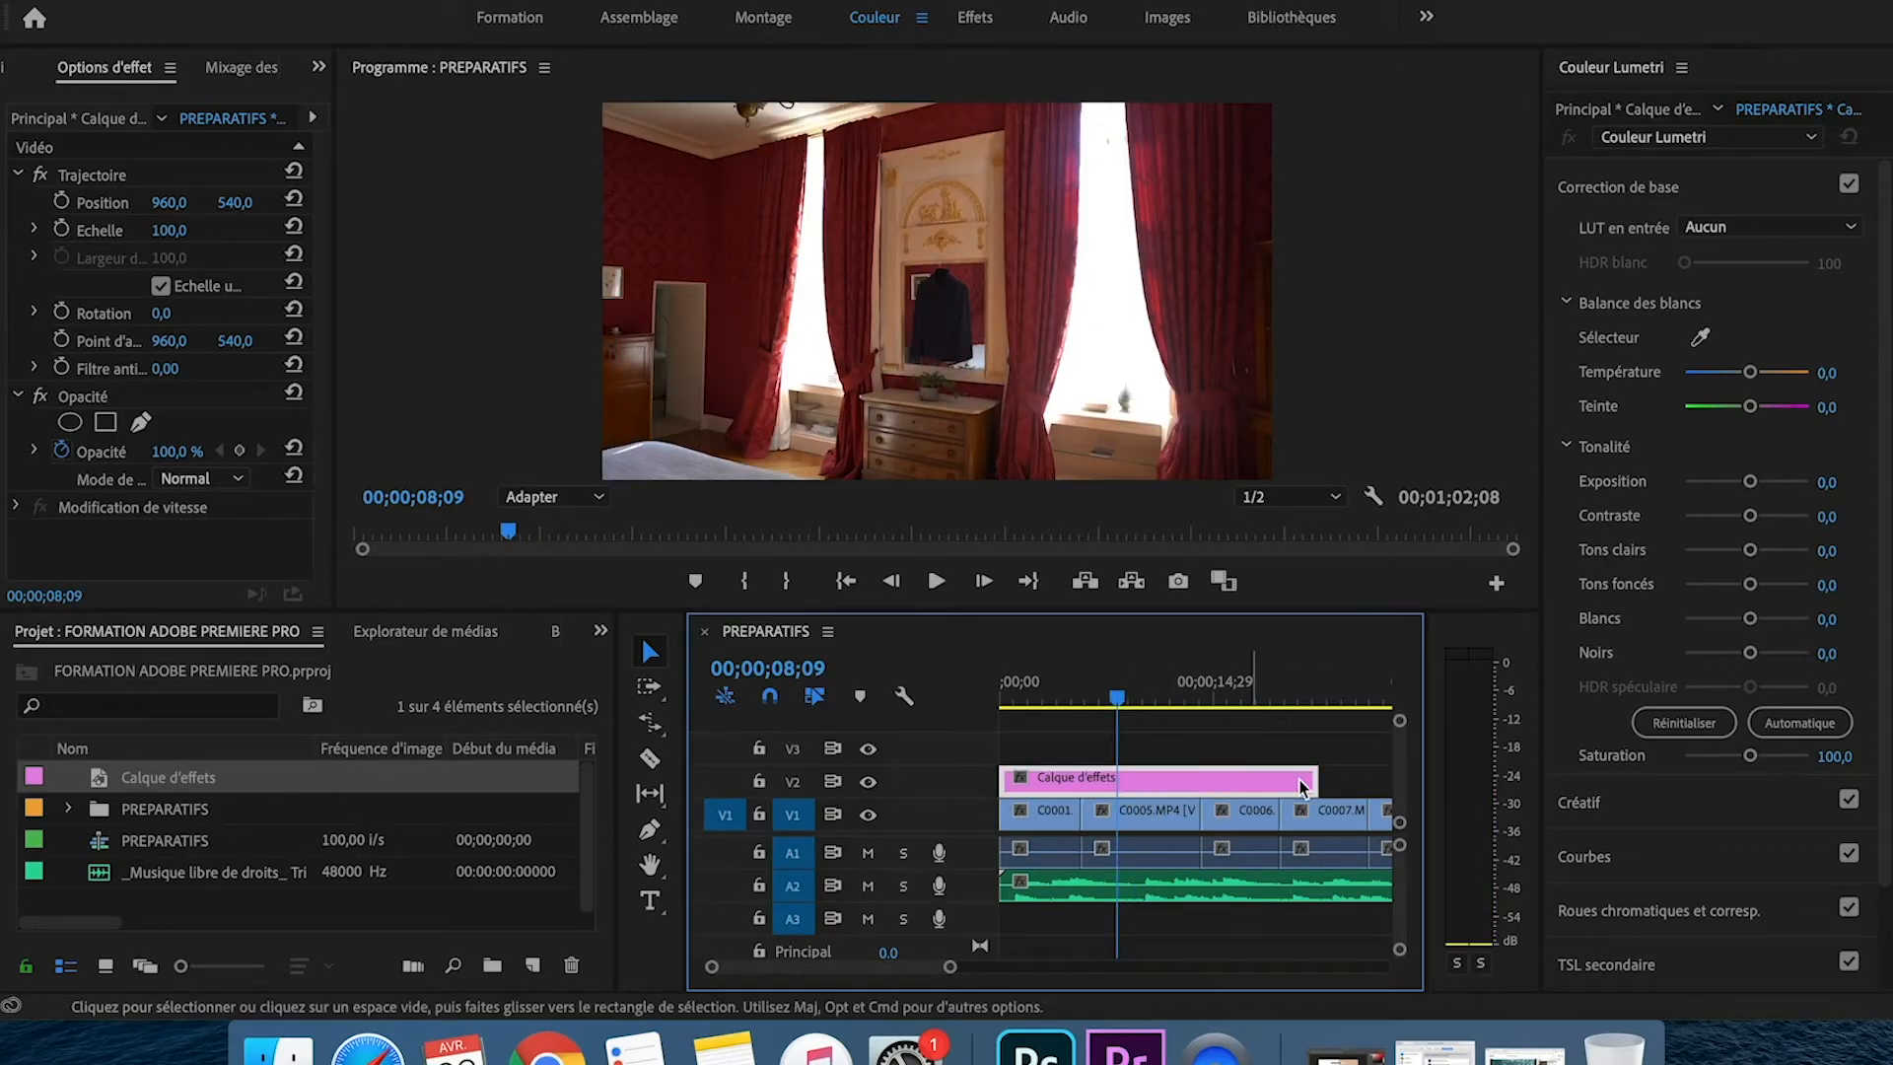
pyautogui.moveTo(1318, 778); pyautogui.dragTo(1366, 779)
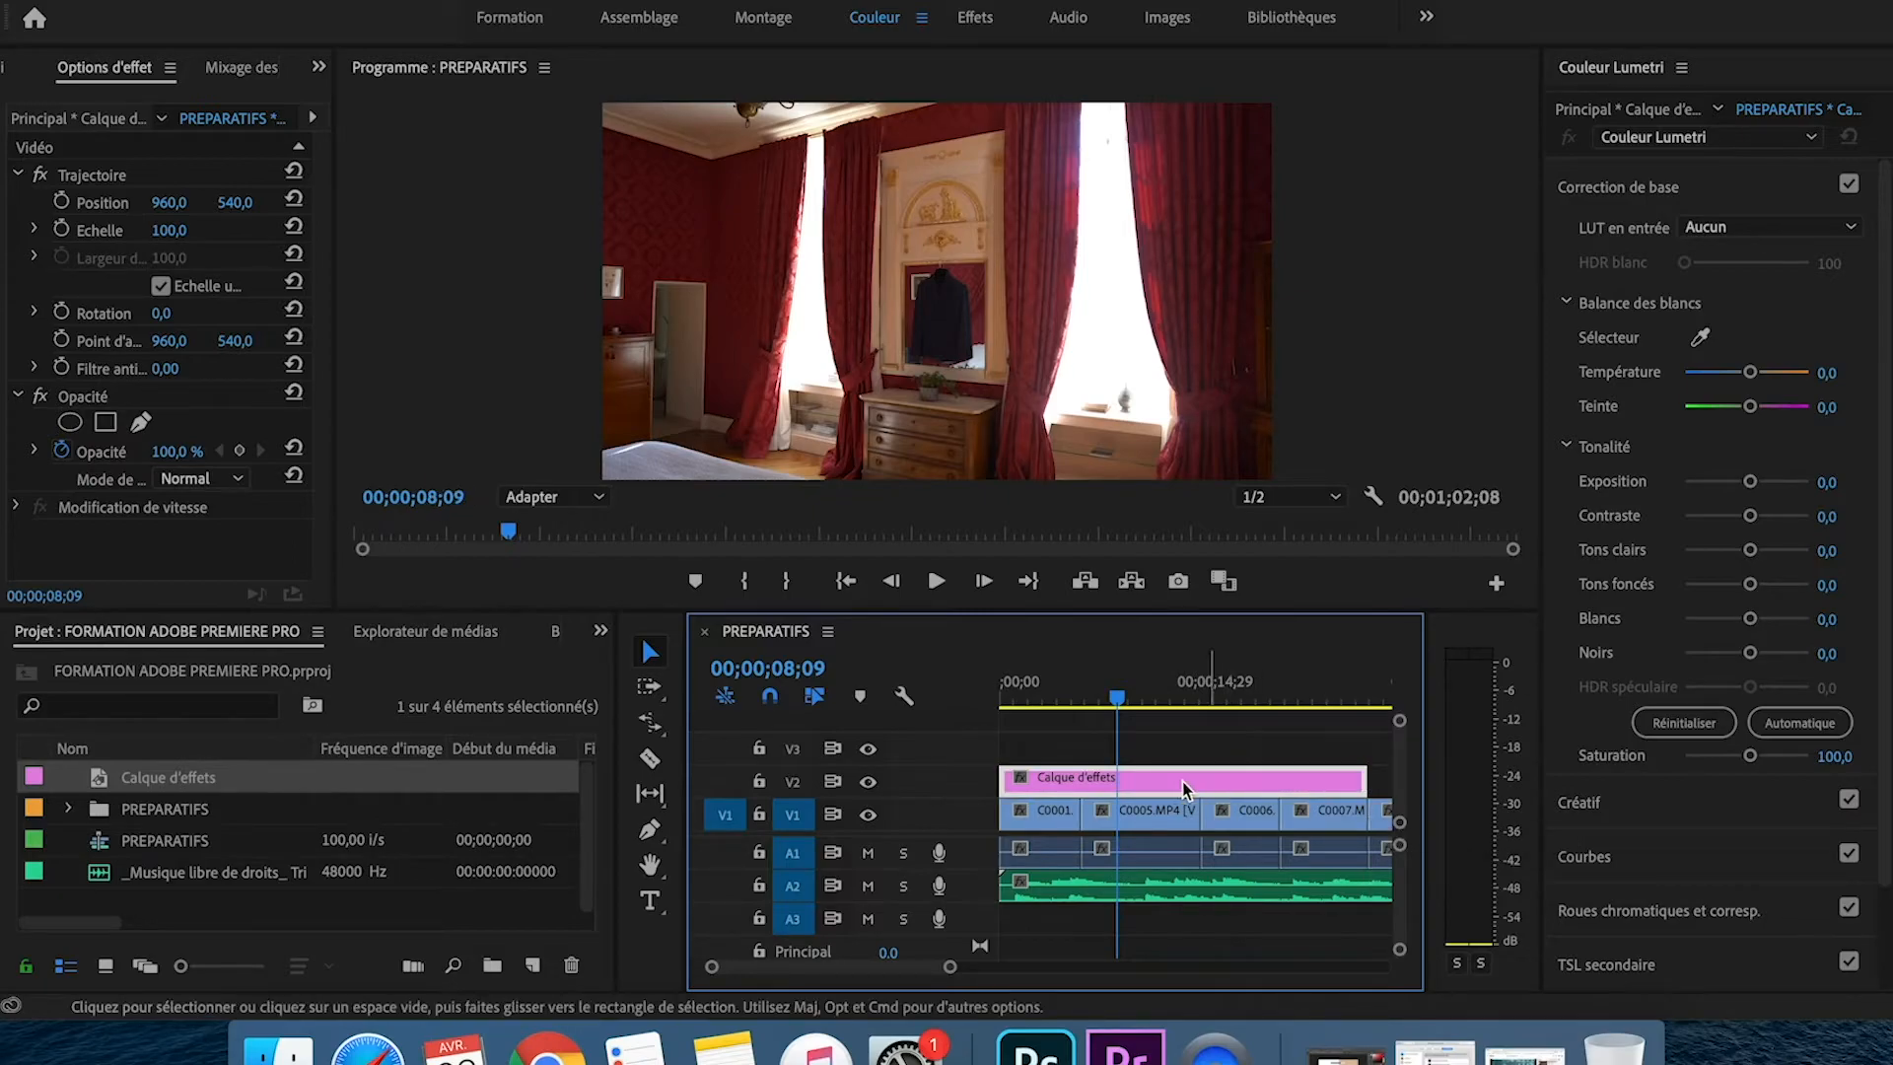
# - Toggle V2's visibility off and on, and extend the adjustment layer to the end of the sequence, 00;01;02;08 long
pyautogui.click(869, 782)
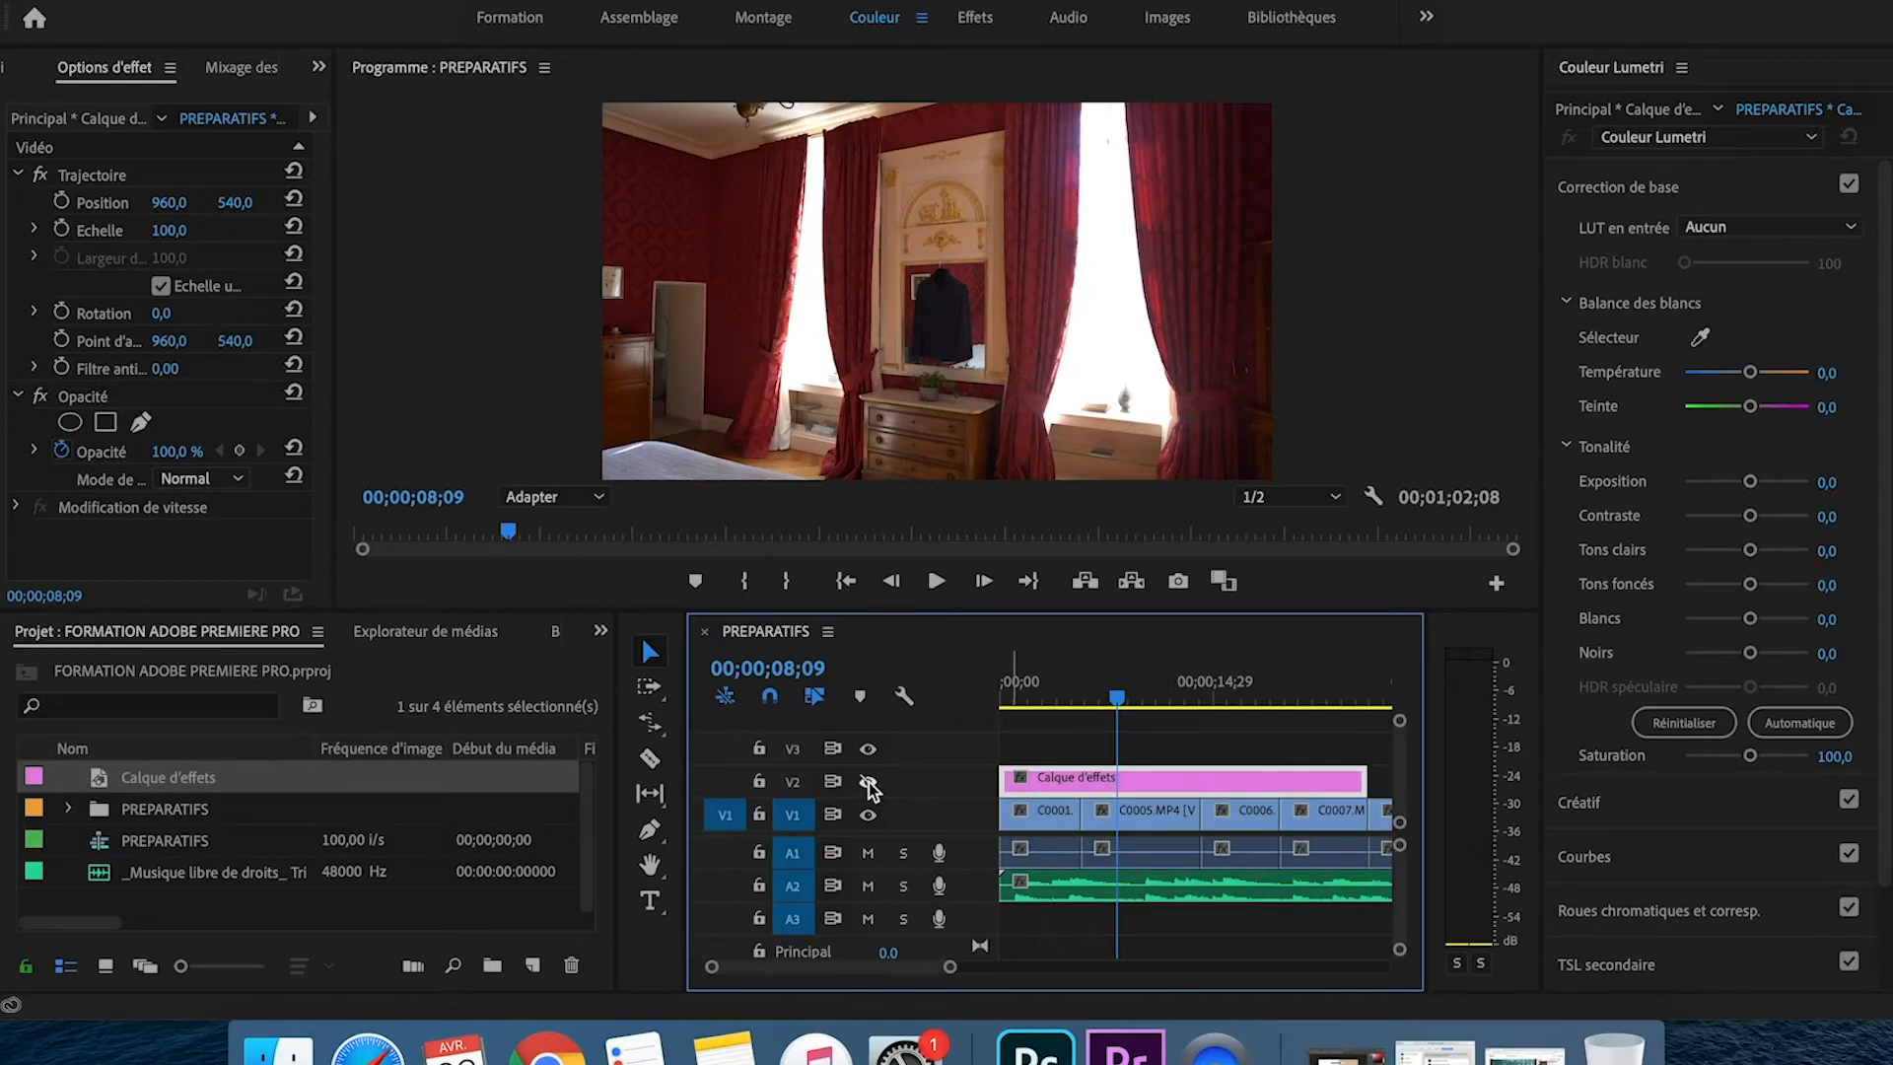
pyautogui.click(869, 783)
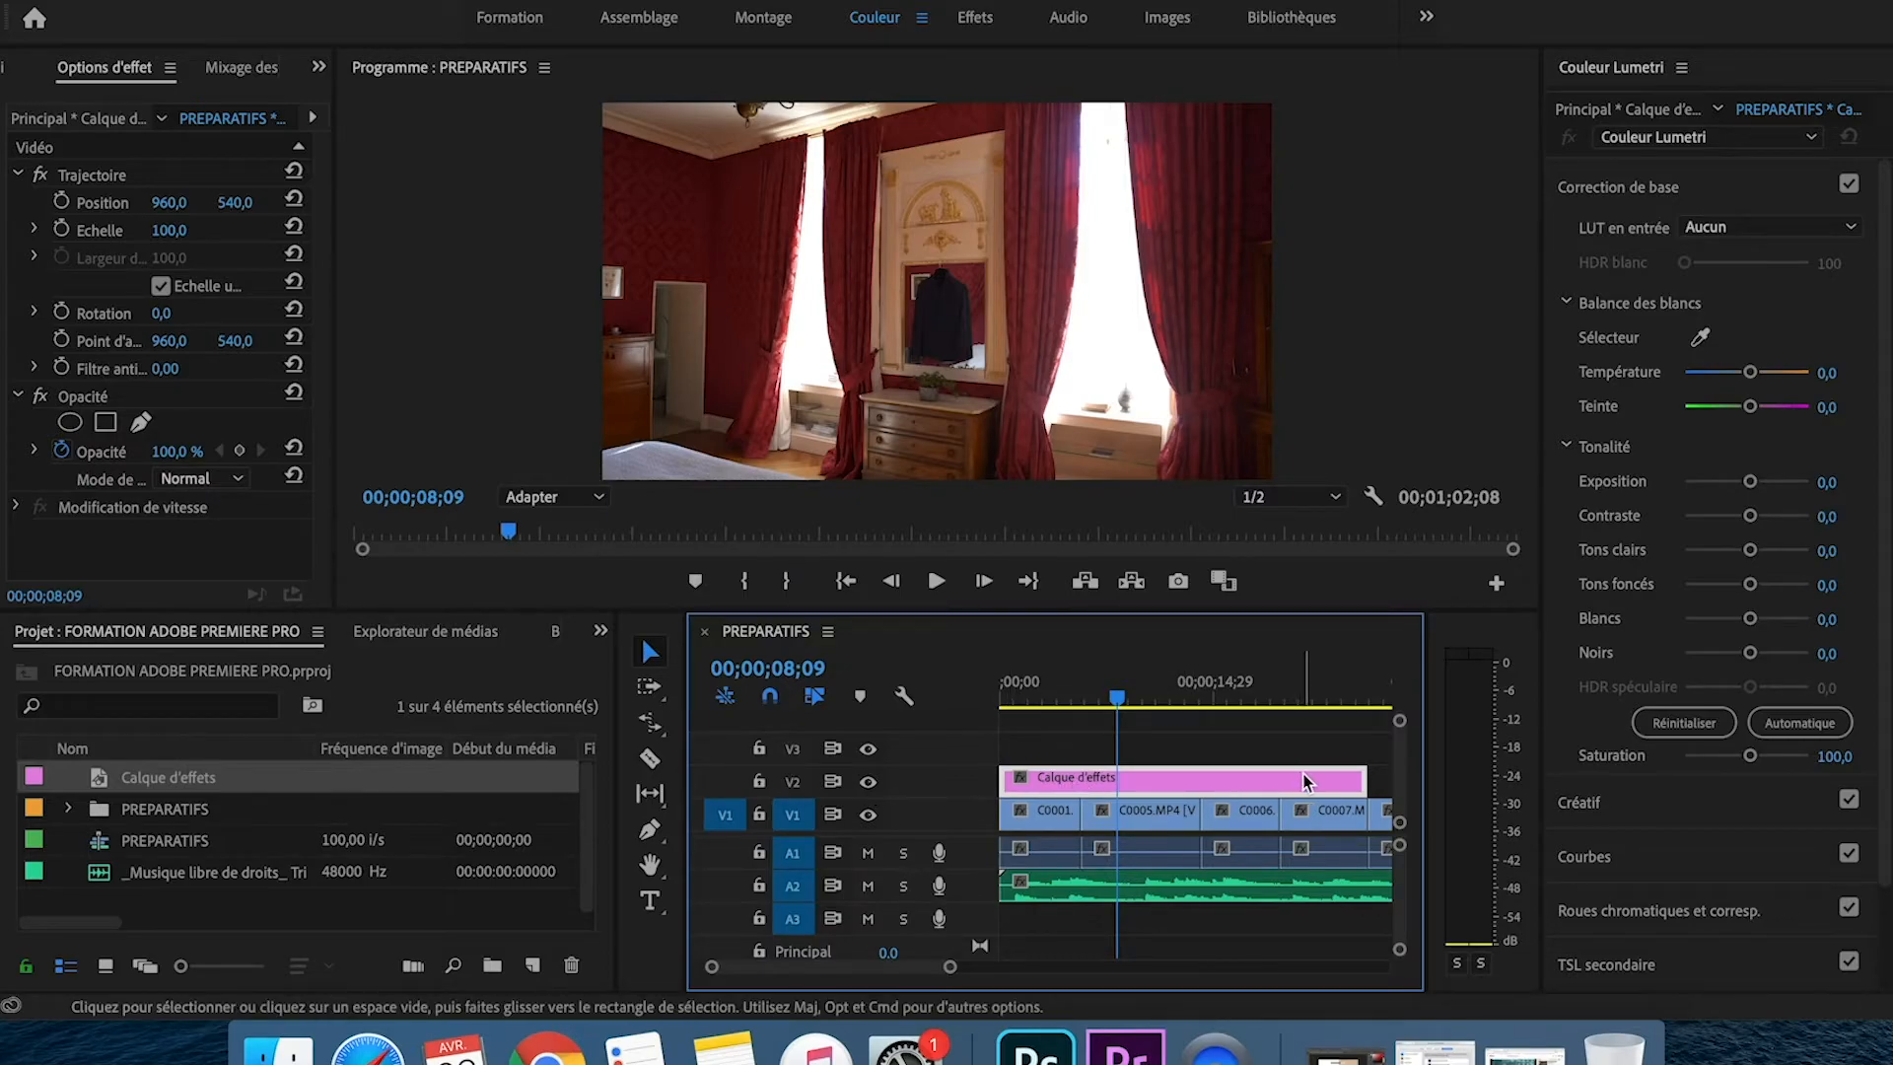
pyautogui.moveTo(949, 966); pyautogui.dragTo(1081, 966)
pyautogui.moveTo(1093, 779); pyautogui.dragTo(1232, 779)
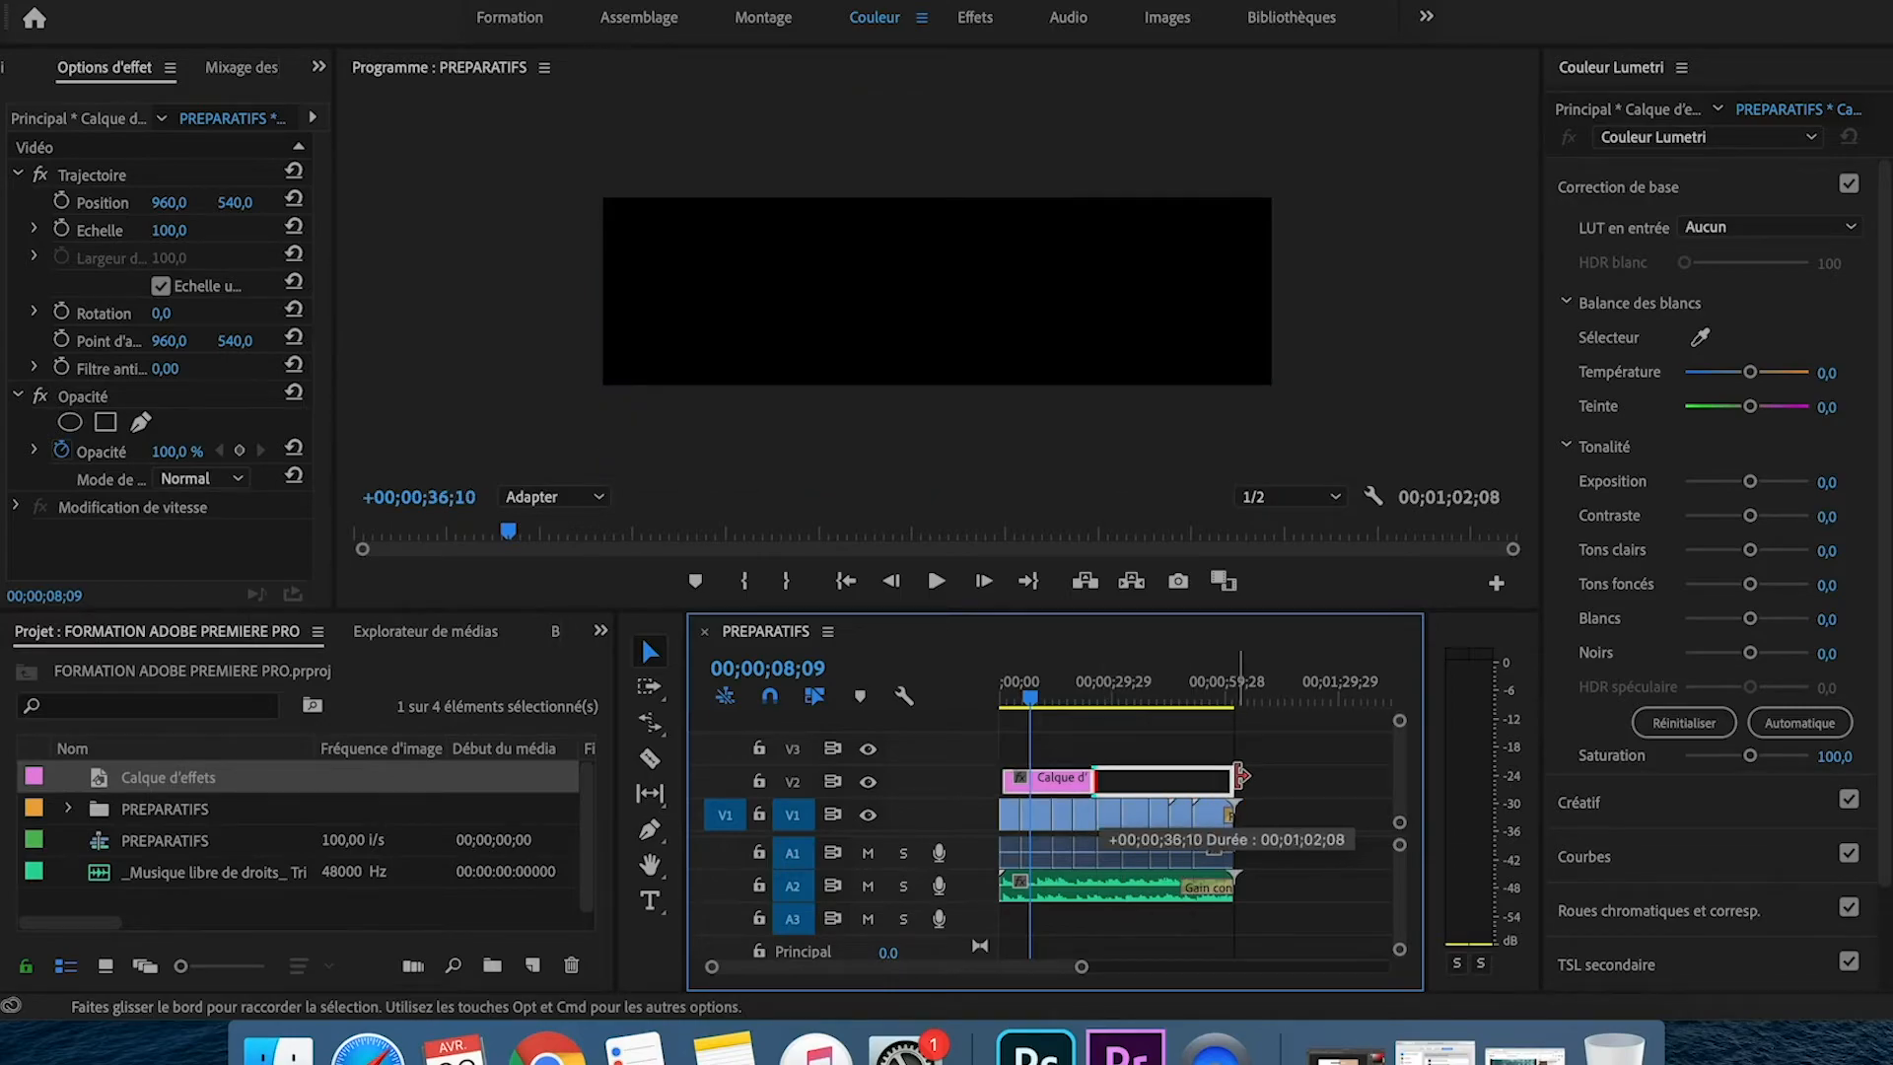
# - Correct the adjustment layer with Température 10, Contraste 32,6, Tons clairs -17,9, Tons foncés 36,8, Blancs 24,2 and Noirs -30,5
pyautogui.moveTo(1082, 966); pyautogui.dragTo(972, 966)
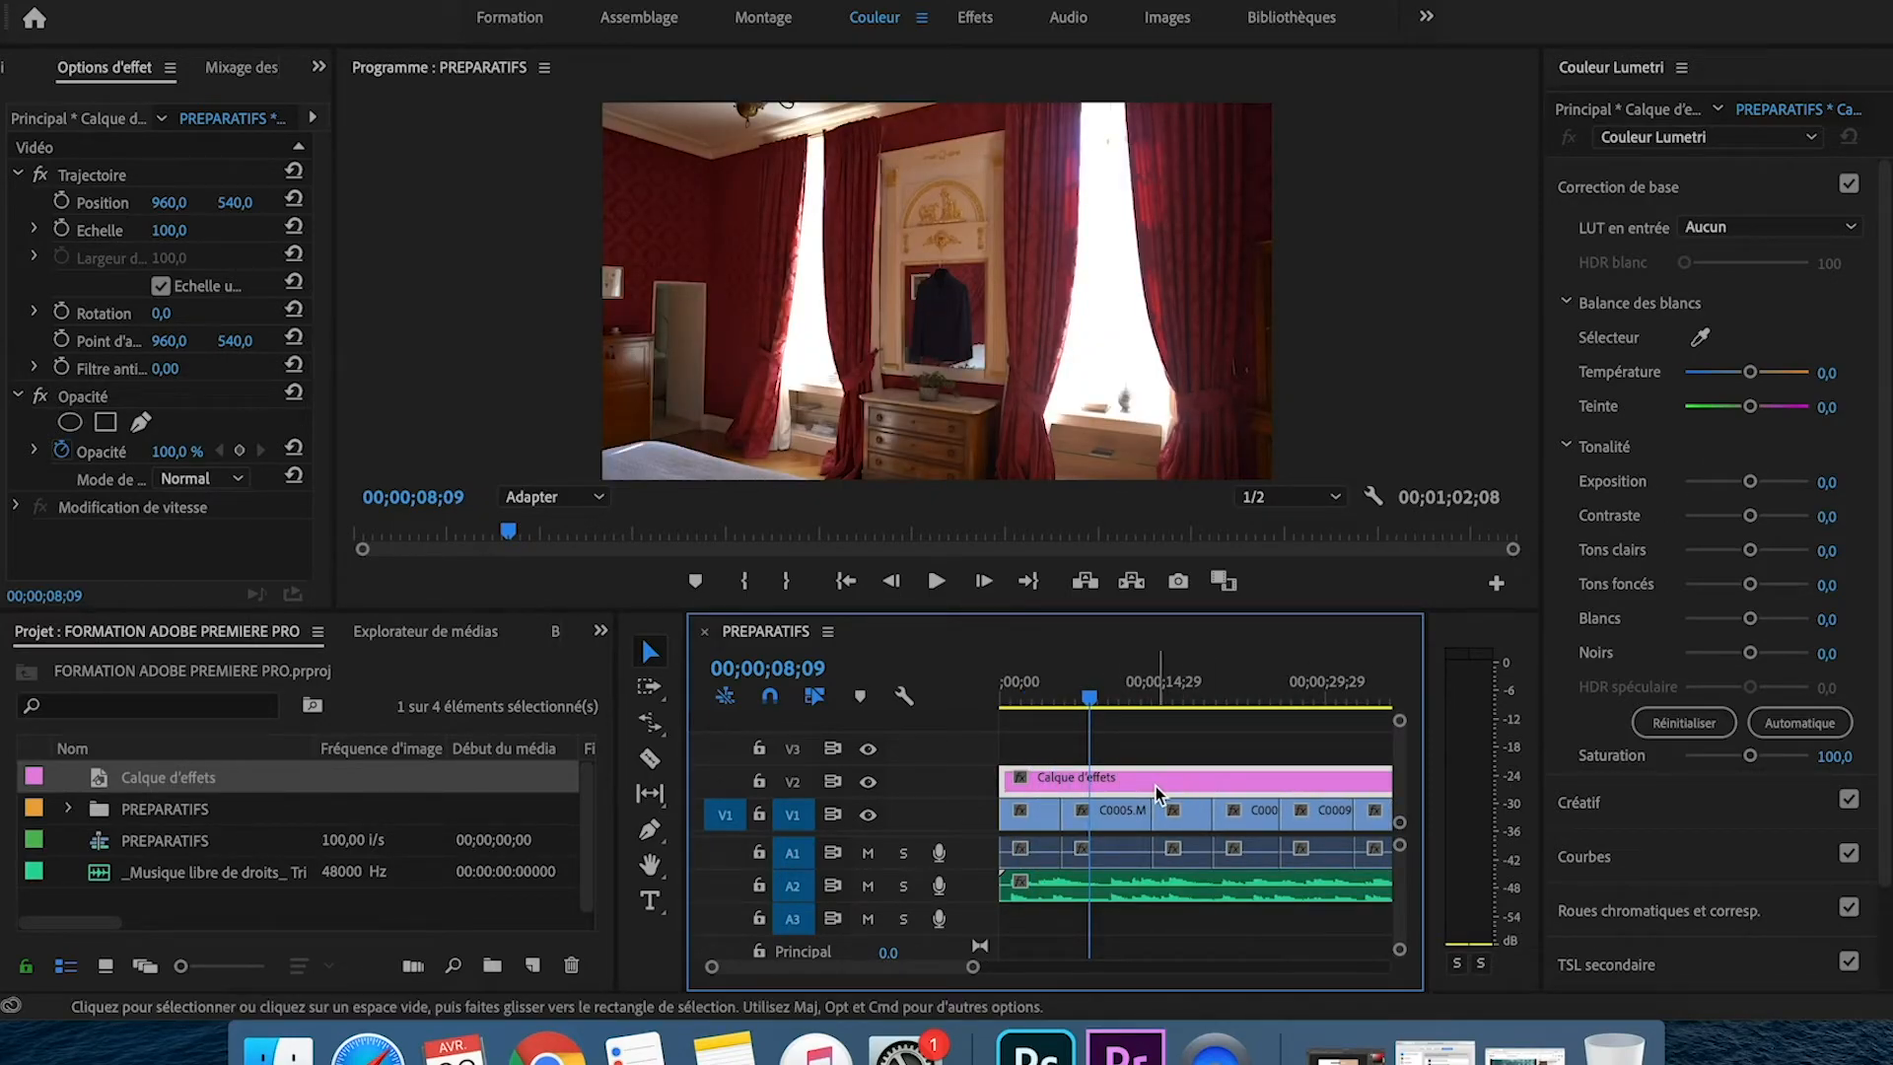
pyautogui.click(1839, 372)
pyautogui.write('10')
pyautogui.press('Return')
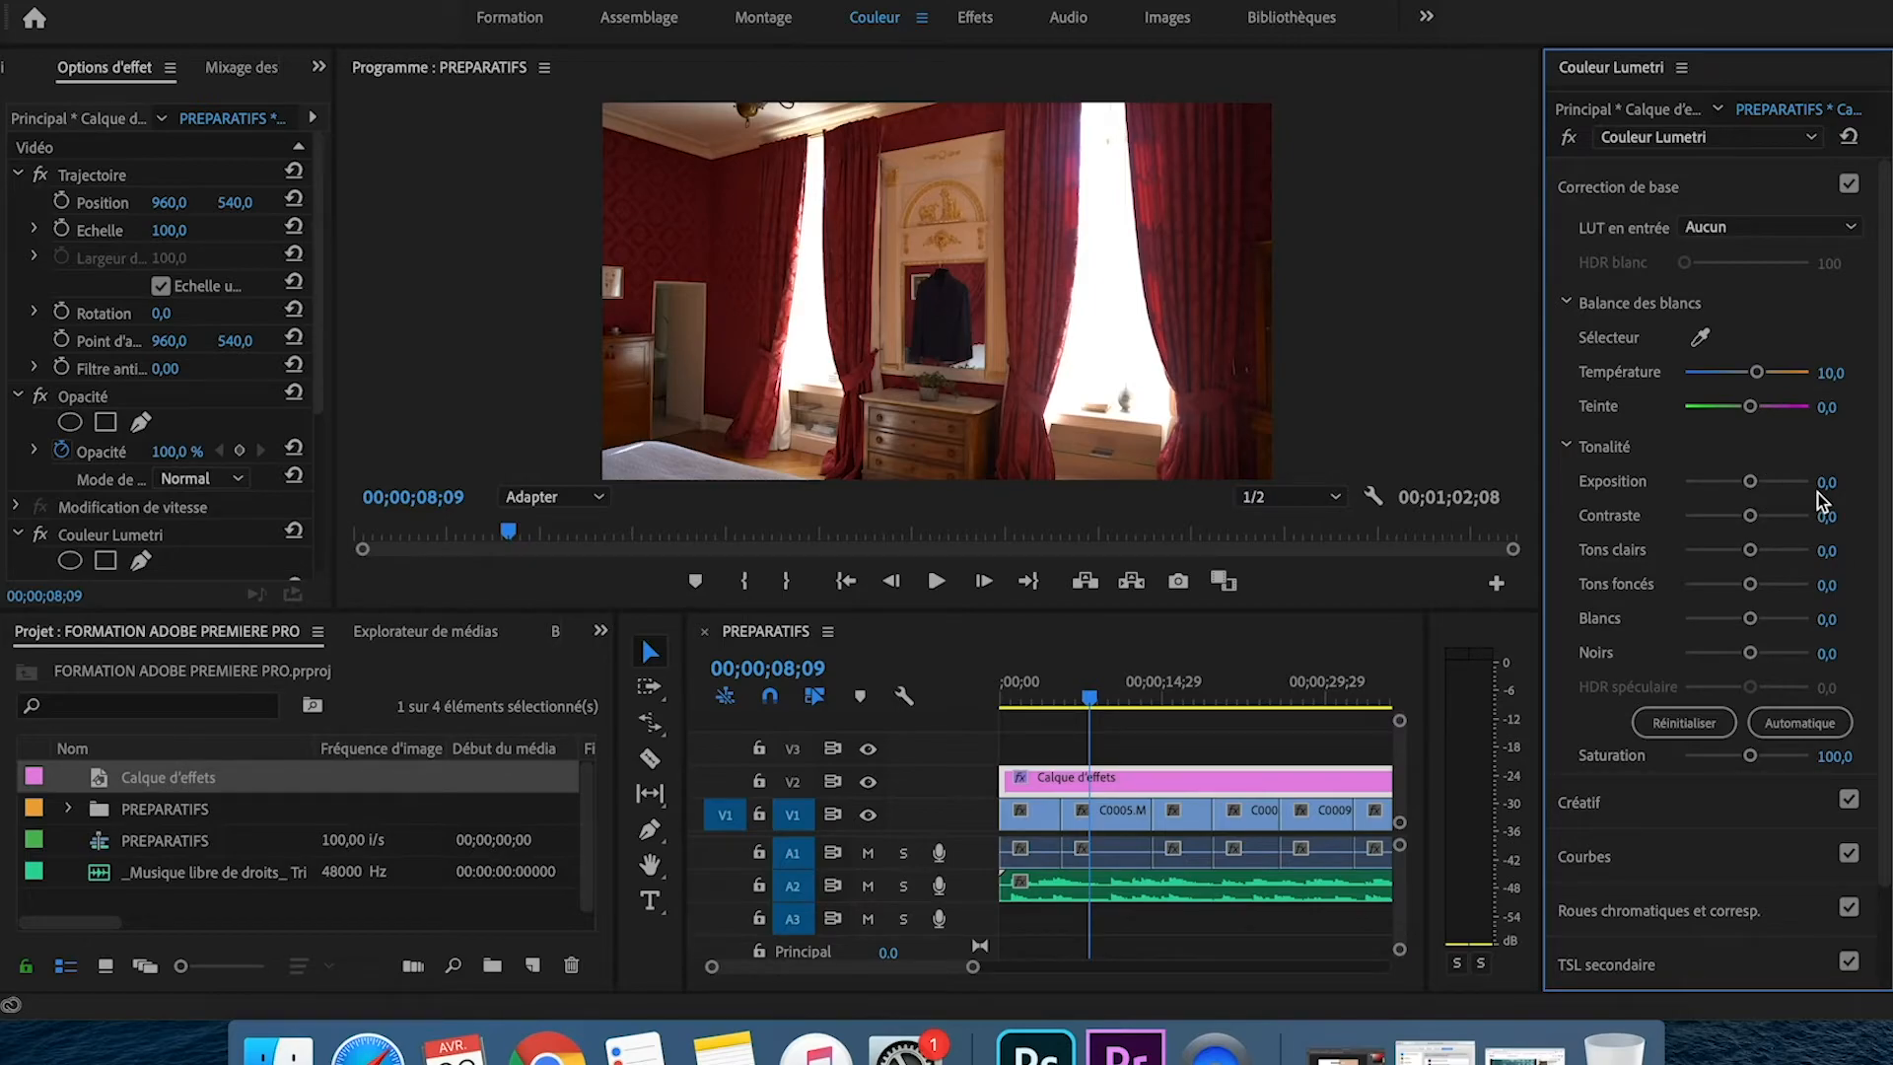
pyautogui.moveTo(1750, 516); pyautogui.dragTo(1765, 523)
pyautogui.click(1768, 583)
pyautogui.click(1760, 619)
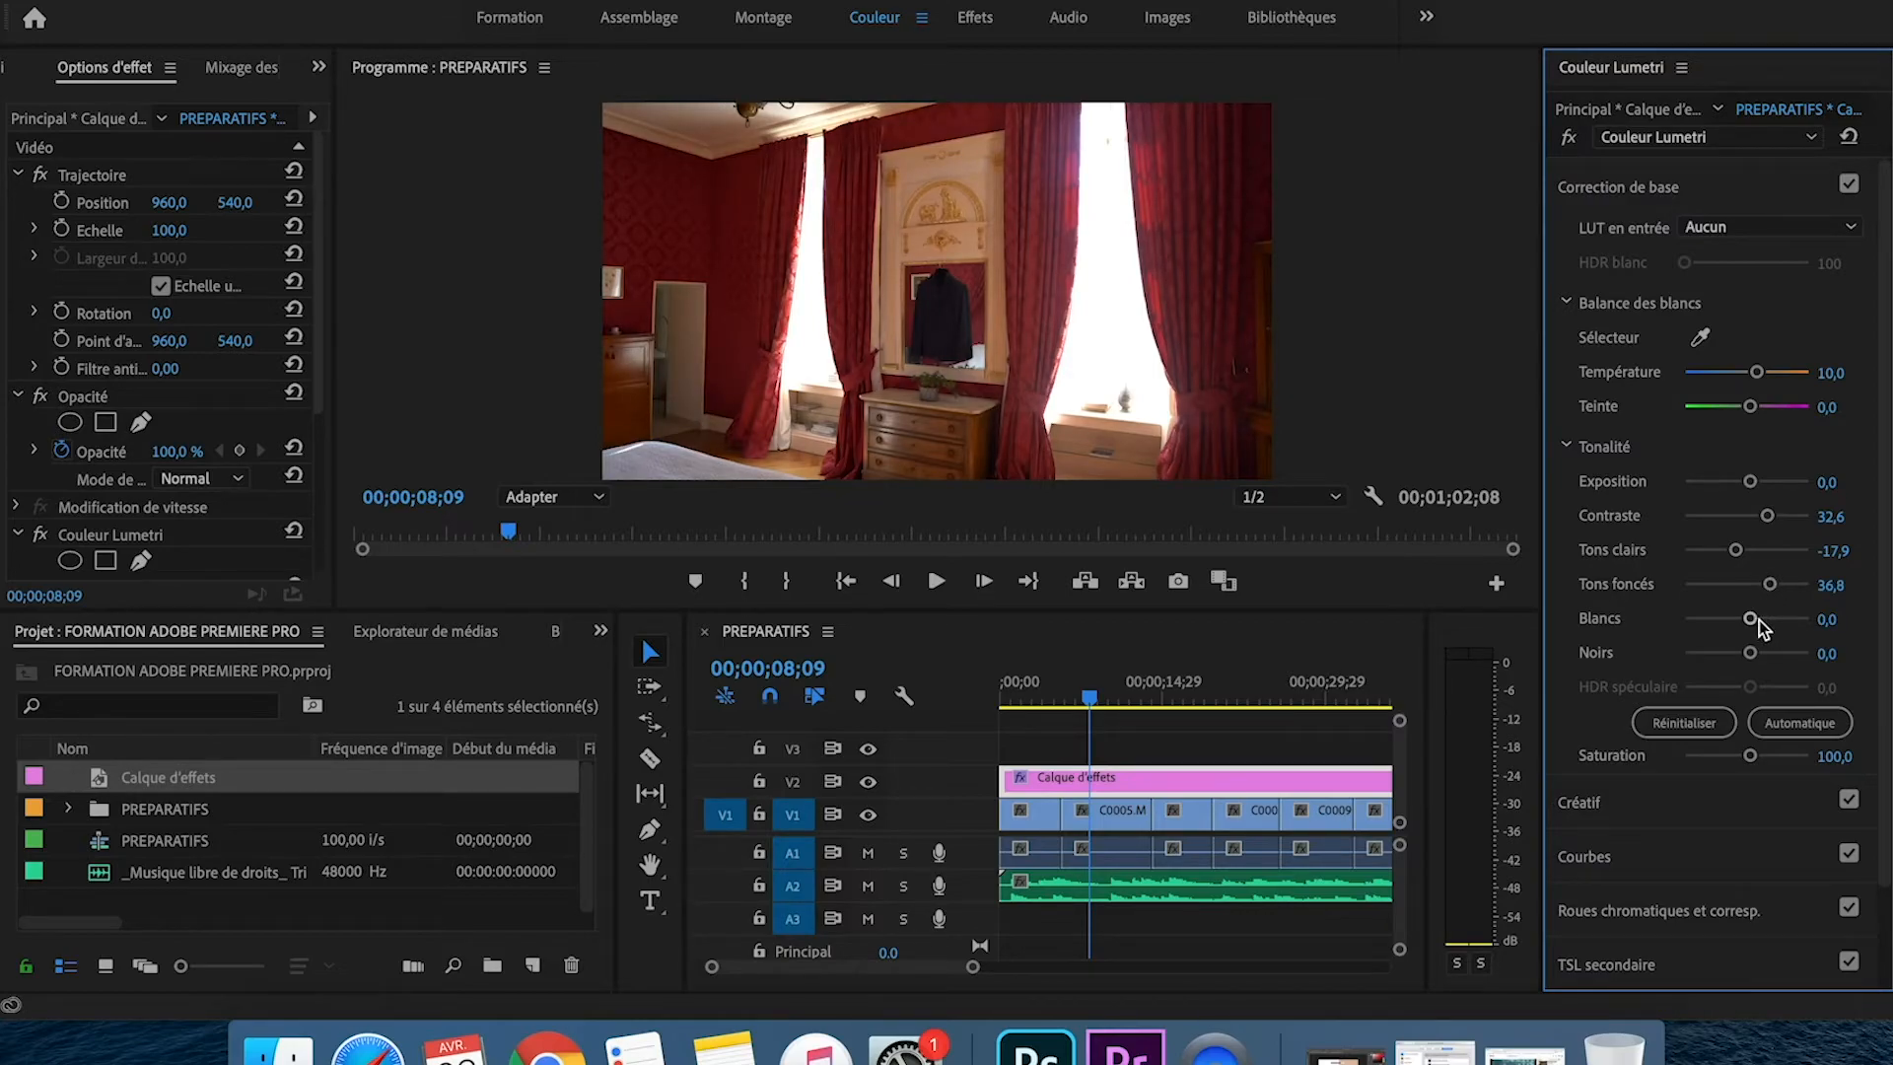
pyautogui.moveTo(1749, 653); pyautogui.dragTo(1727, 653)
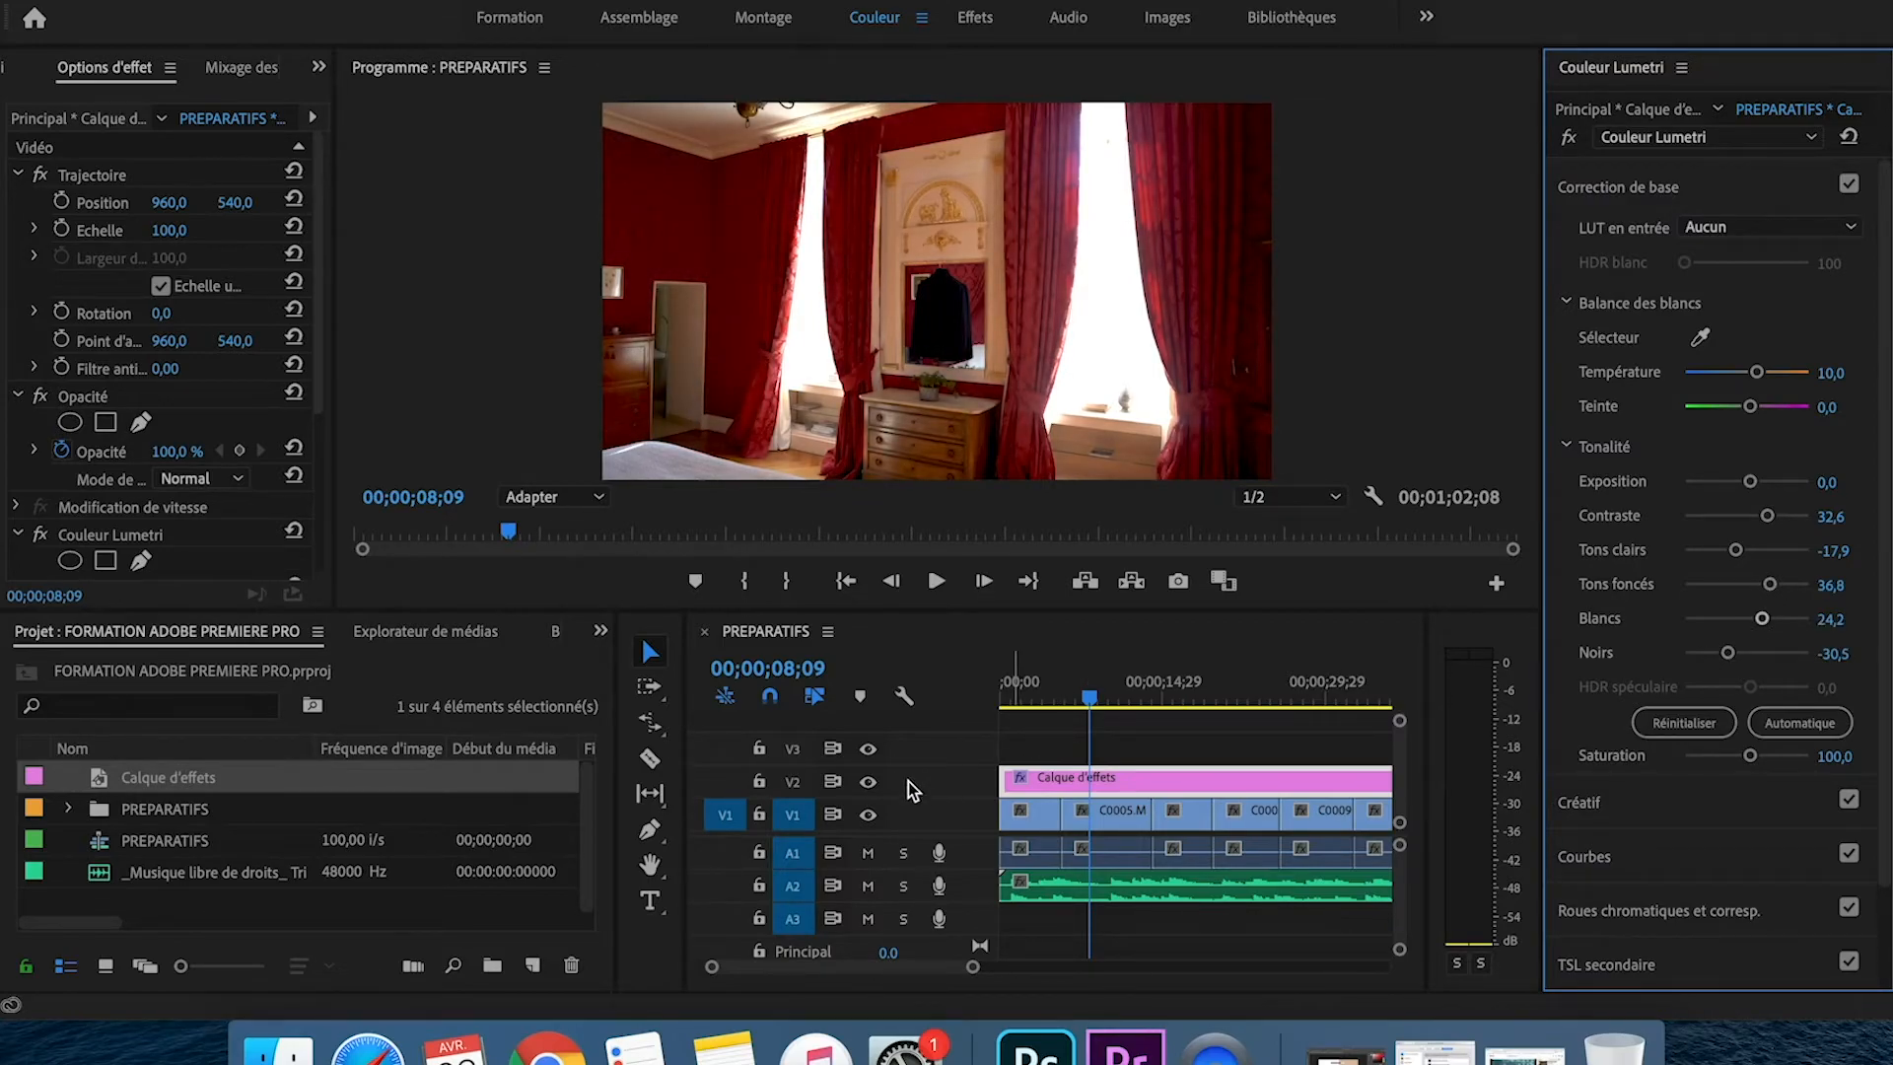
# - Compare the suit shot at 00;00;17;06 with and without the V2 correction, and set the adjustment layer's Noirs to -28,4
pyautogui.moveTo(1126, 706); pyautogui.dragTo(1194, 704)
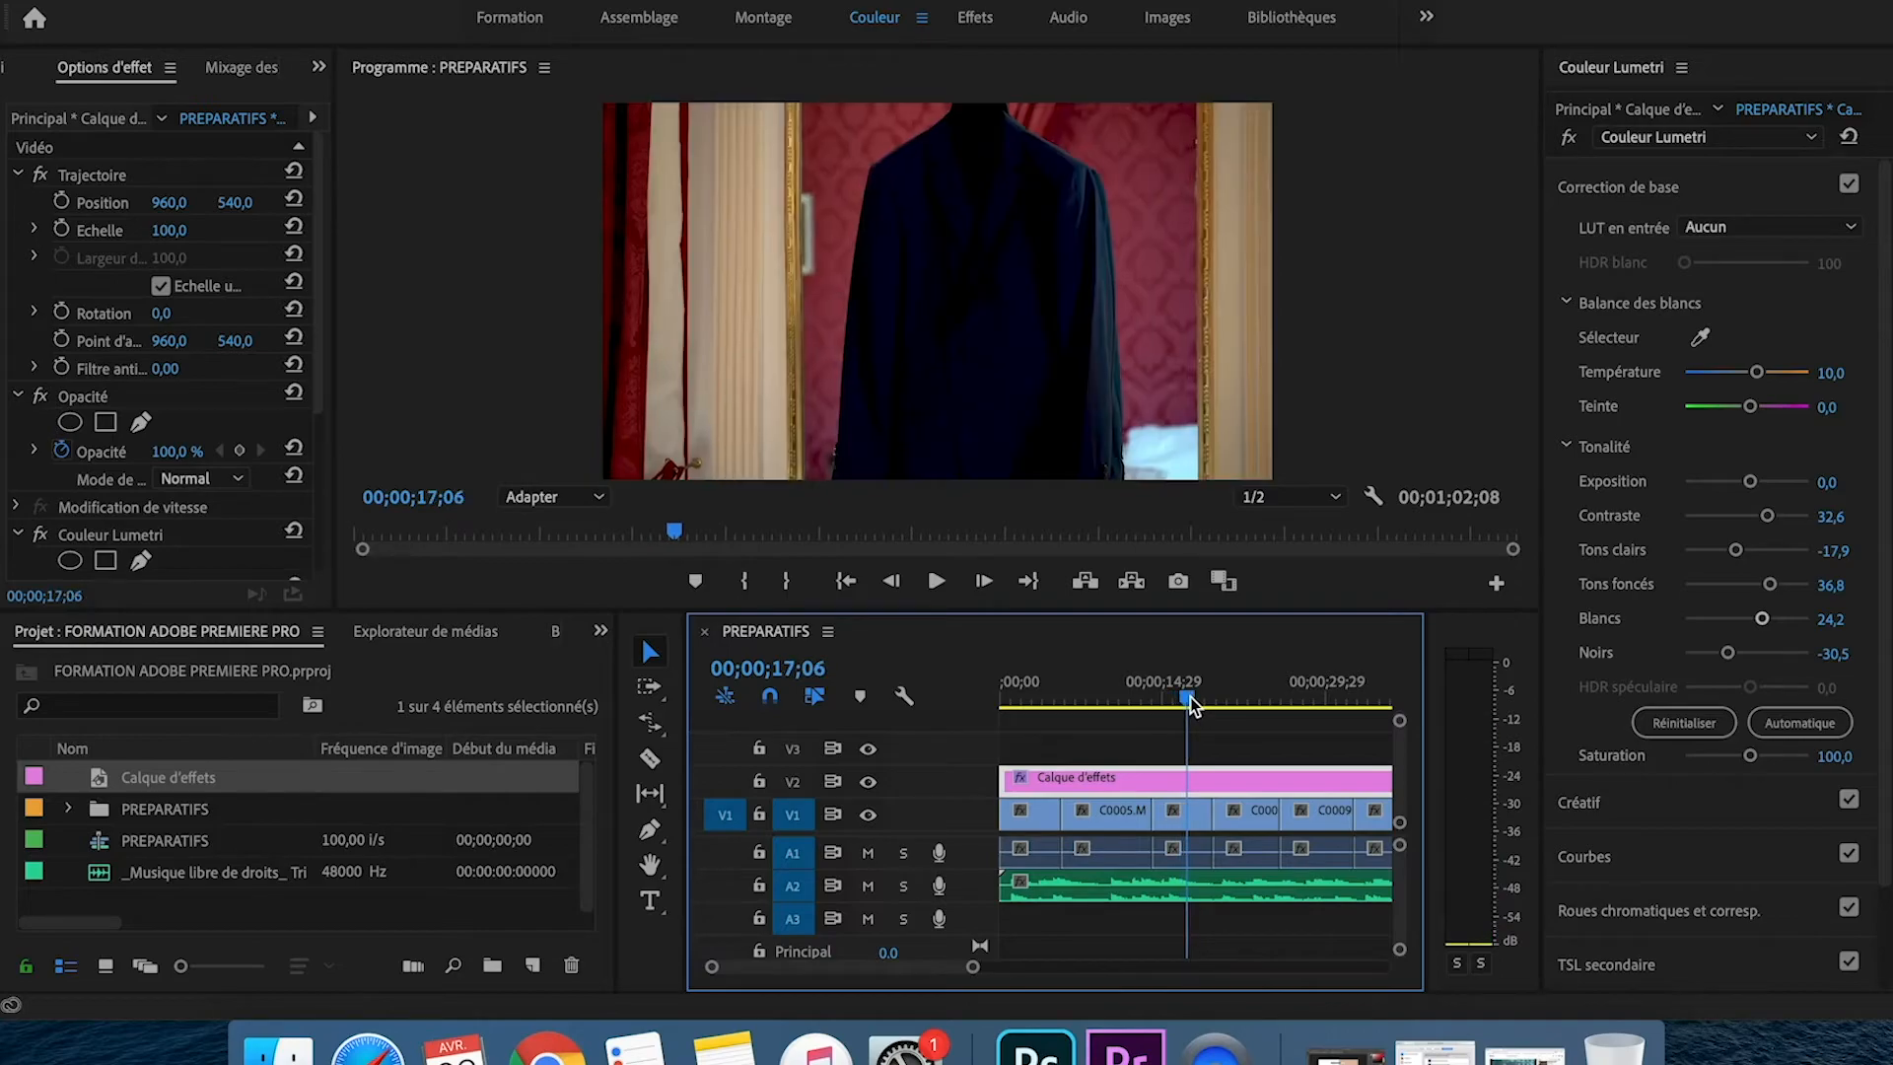
pyautogui.click(867, 783)
pyautogui.click(868, 783)
pyautogui.click(867, 783)
pyautogui.click(867, 783)
pyautogui.hscroll(2, 1413, 719)
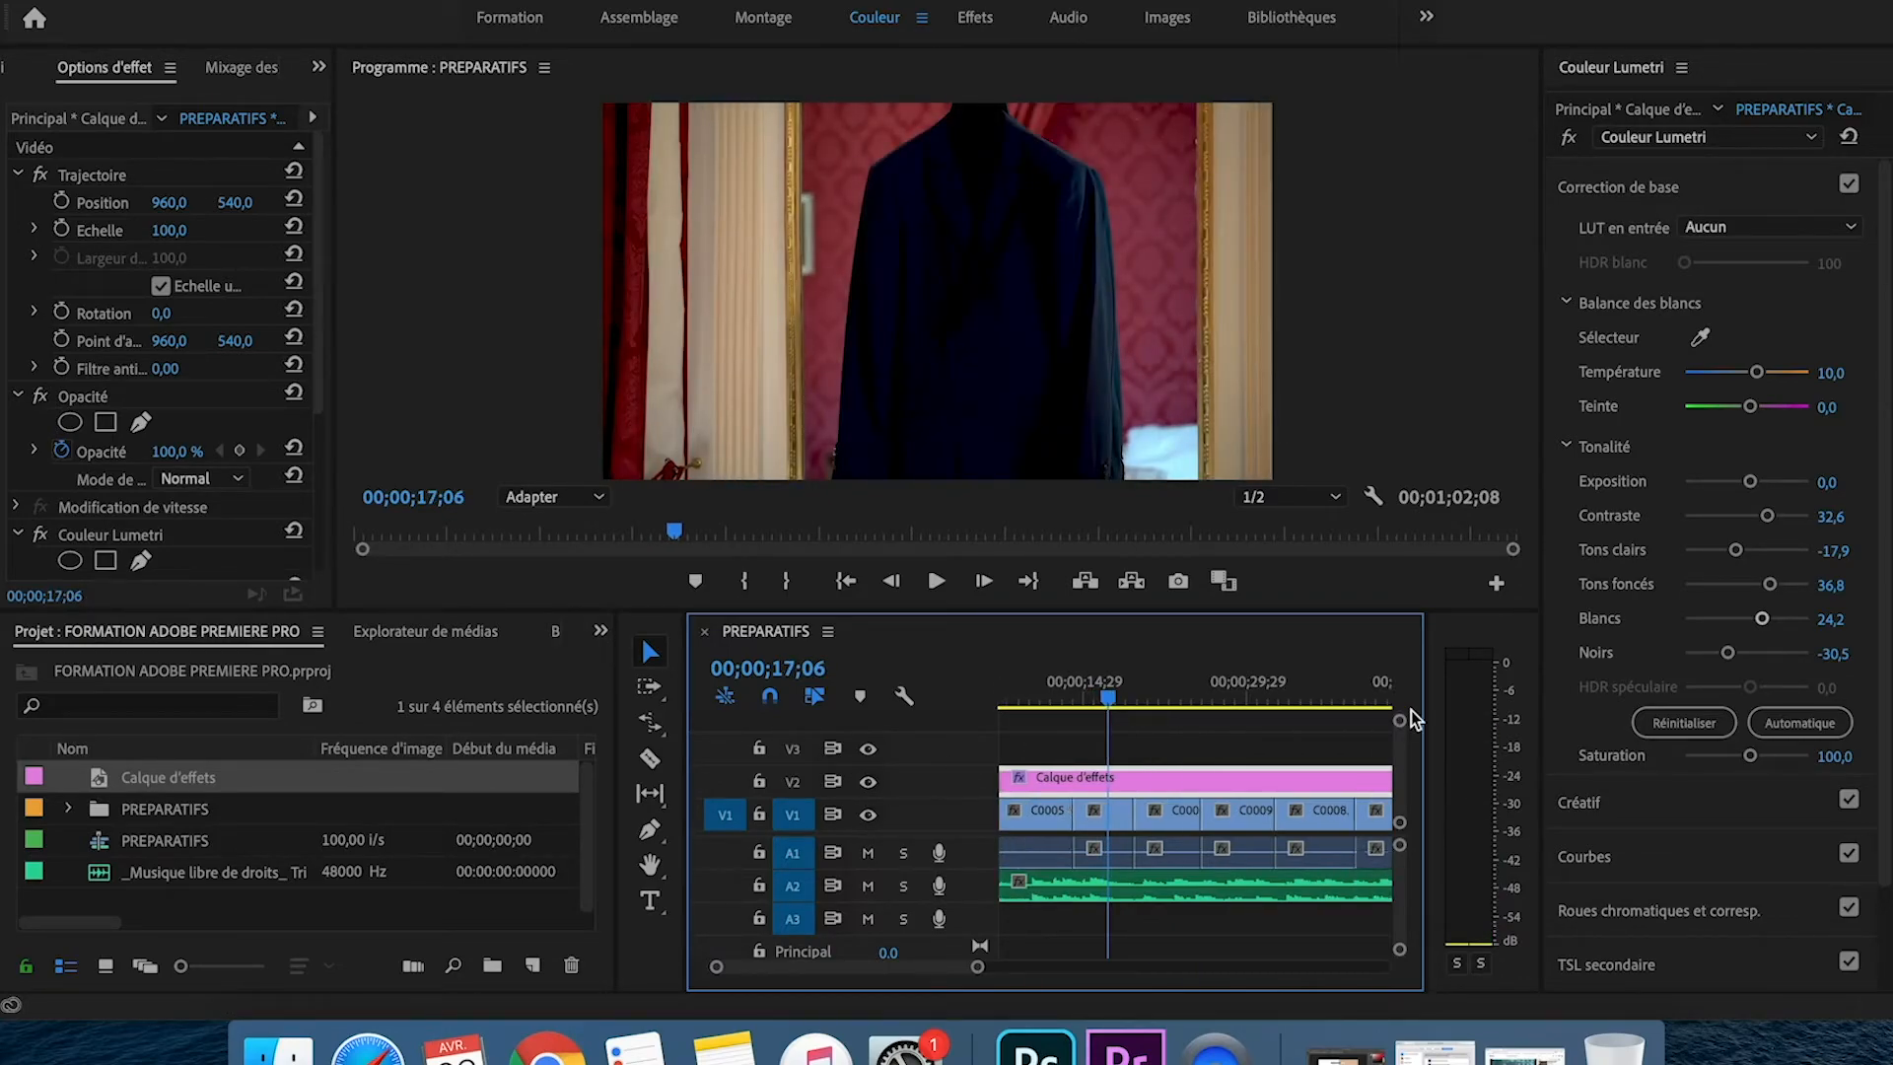
pyautogui.moveTo(1725, 651); pyautogui.dragTo(1728, 652)
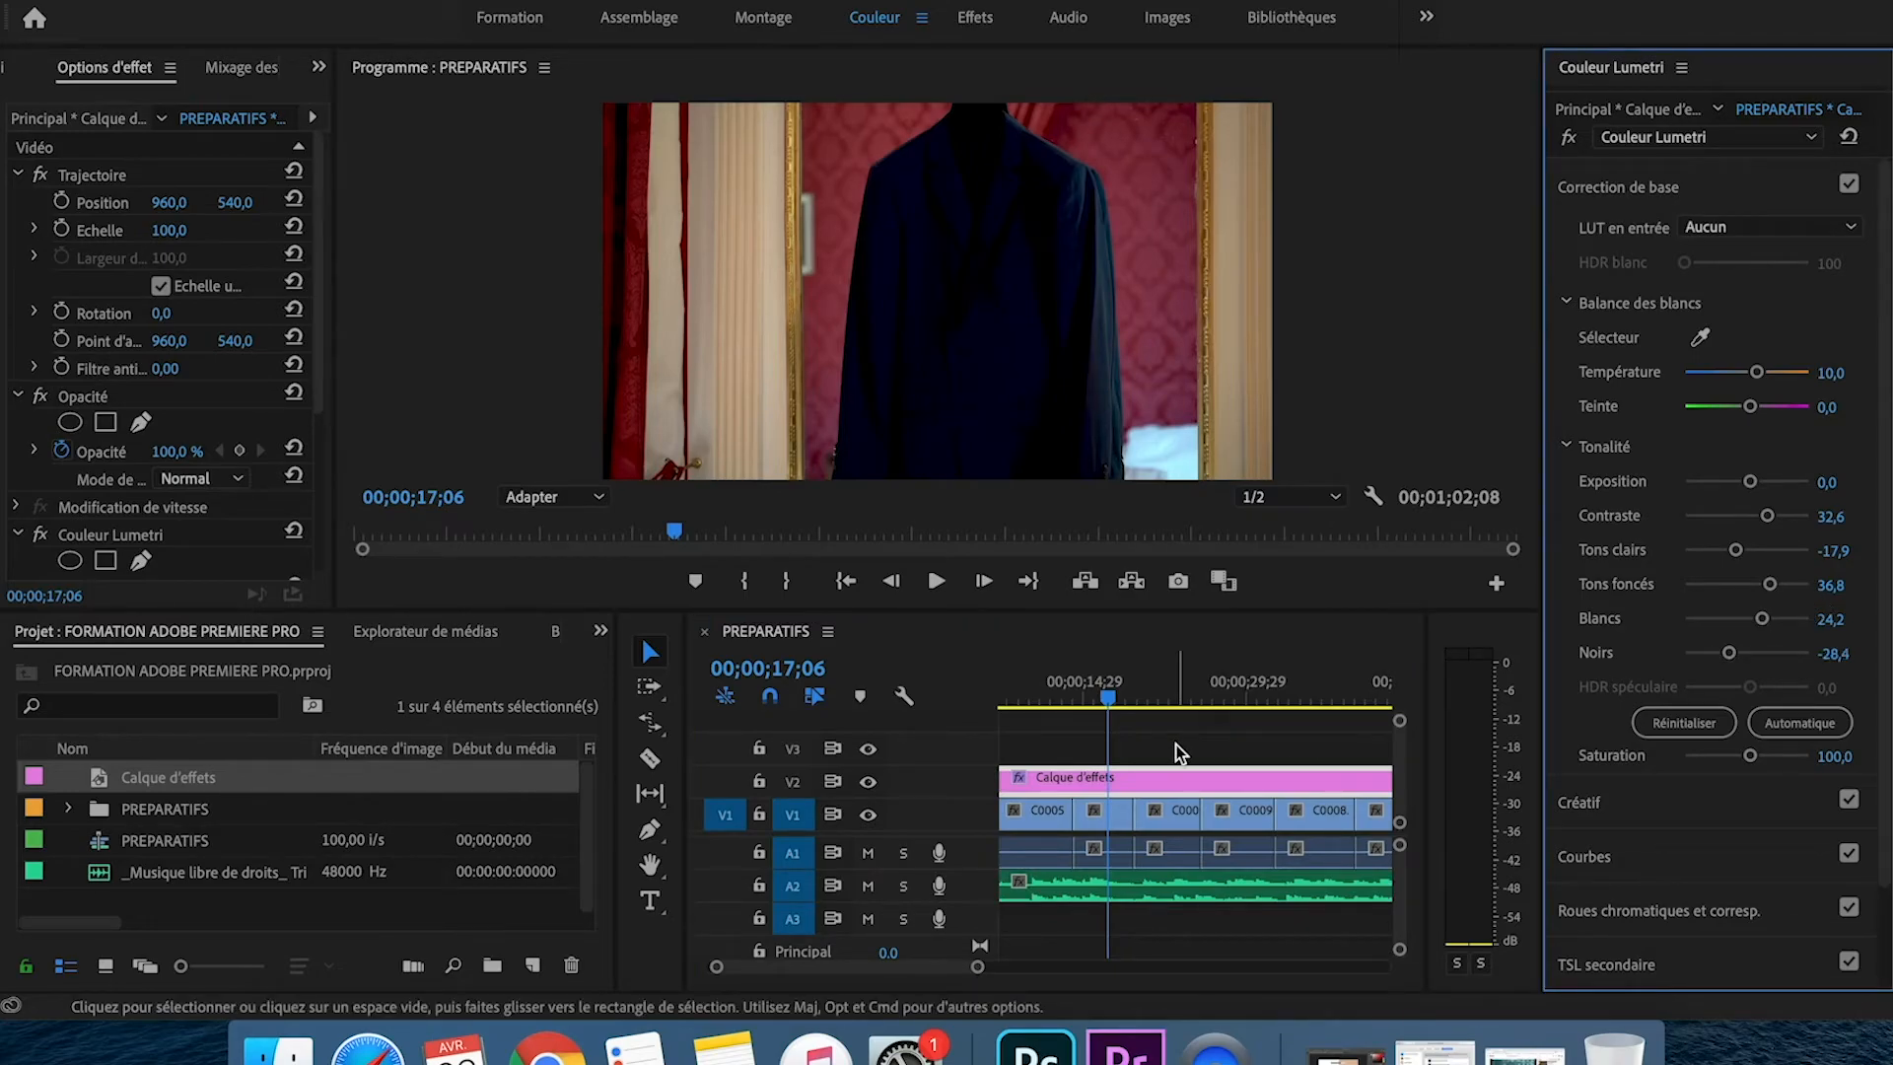
# - Cut the adjustment layer with the Razor tool at the starts of C0006, C0007, C0009 and C0008
pyautogui.click(649, 758)
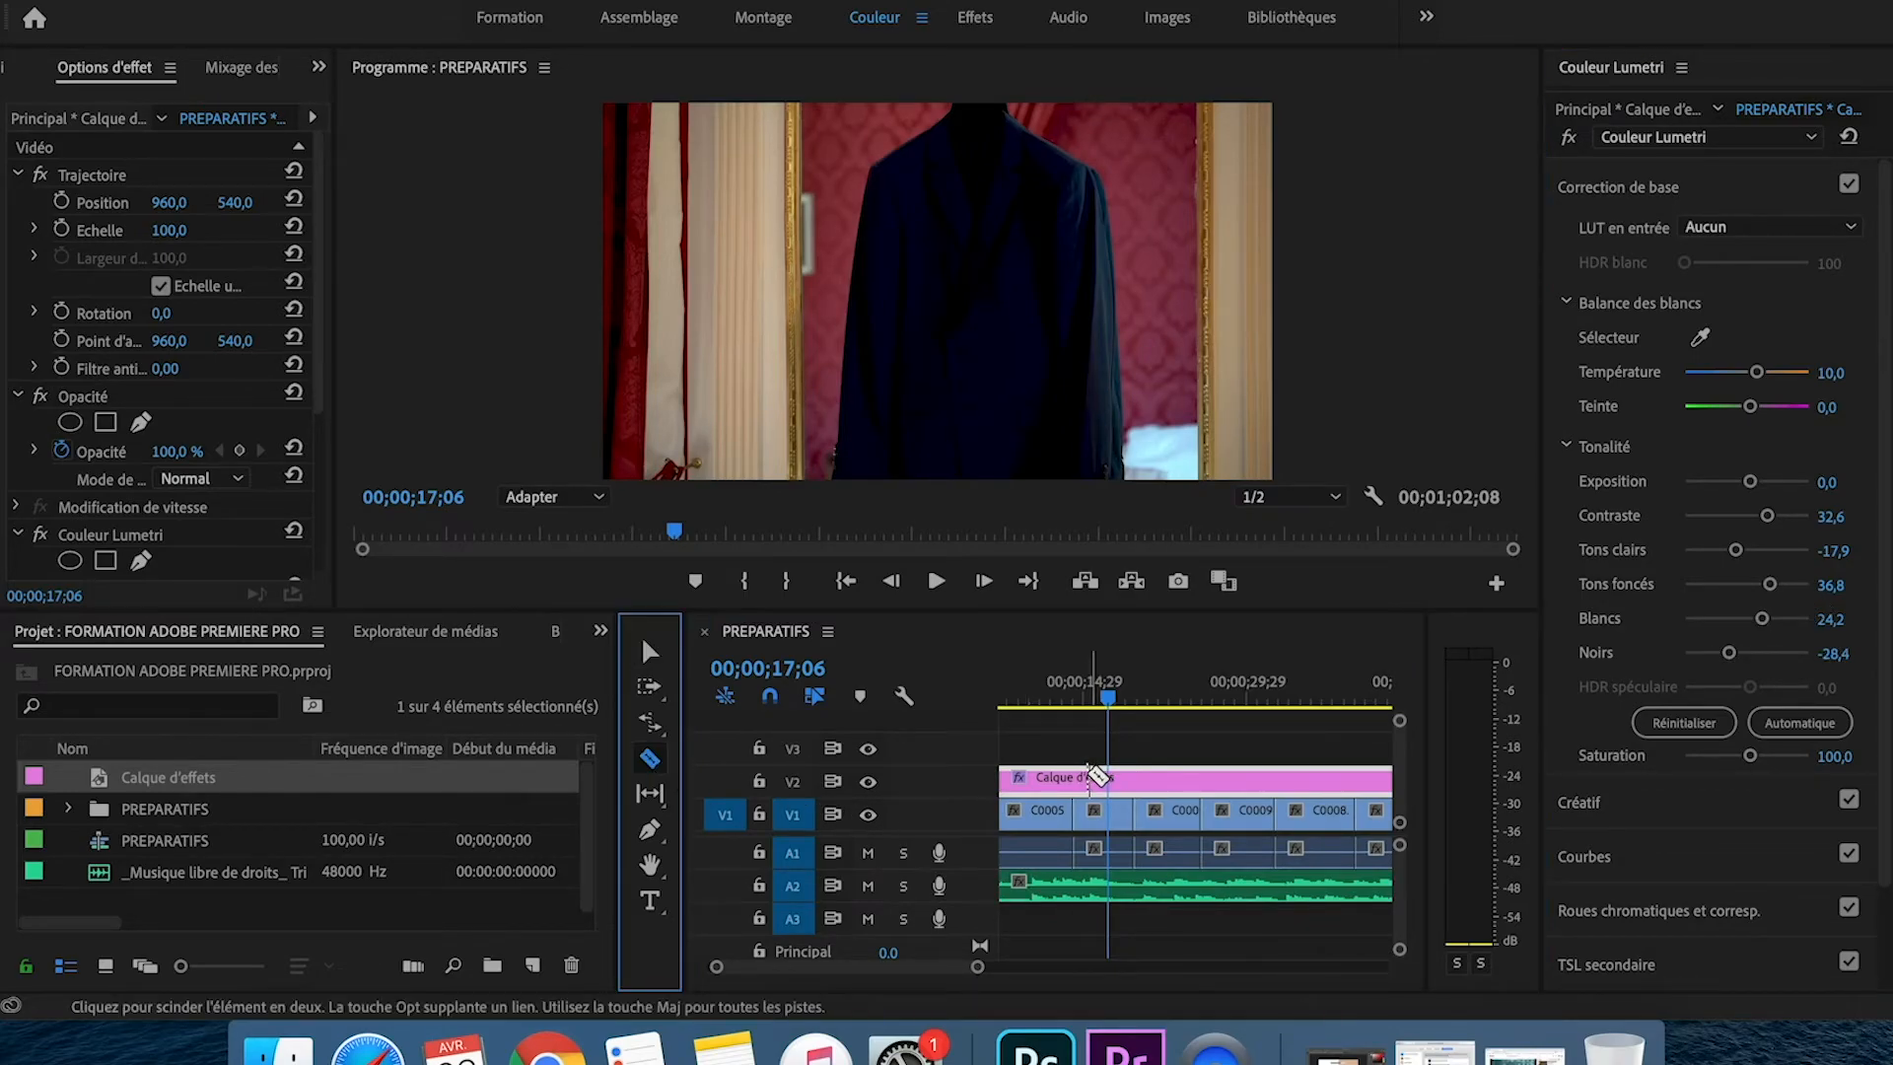
pyautogui.click(1076, 778)
pyautogui.click(1134, 779)
pyautogui.click(1202, 778)
pyautogui.click(1275, 779)
pyautogui.press('v')
# - Set Exposition to 1 on the adjustment layer segment above C0006
pyautogui.click(1093, 779)
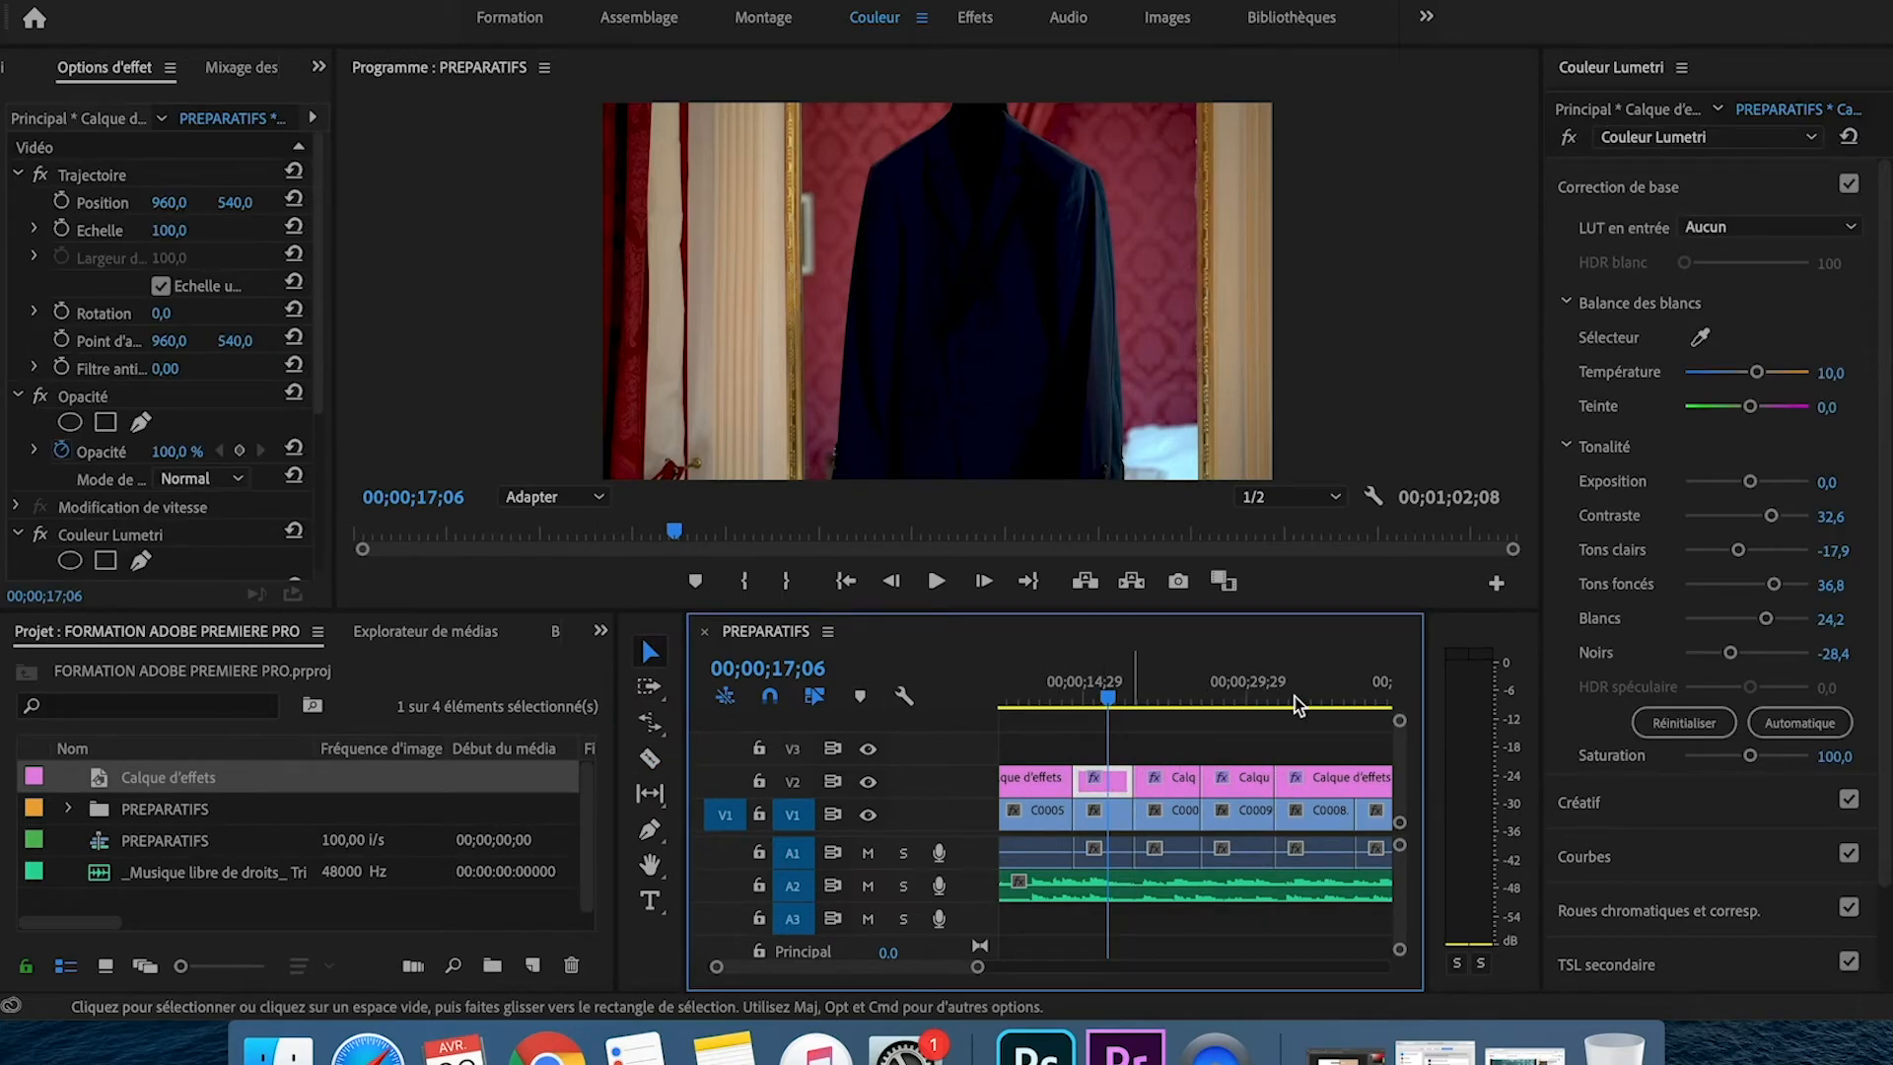
pyautogui.click(1827, 482)
pyautogui.write('1')
pyautogui.press('Return')
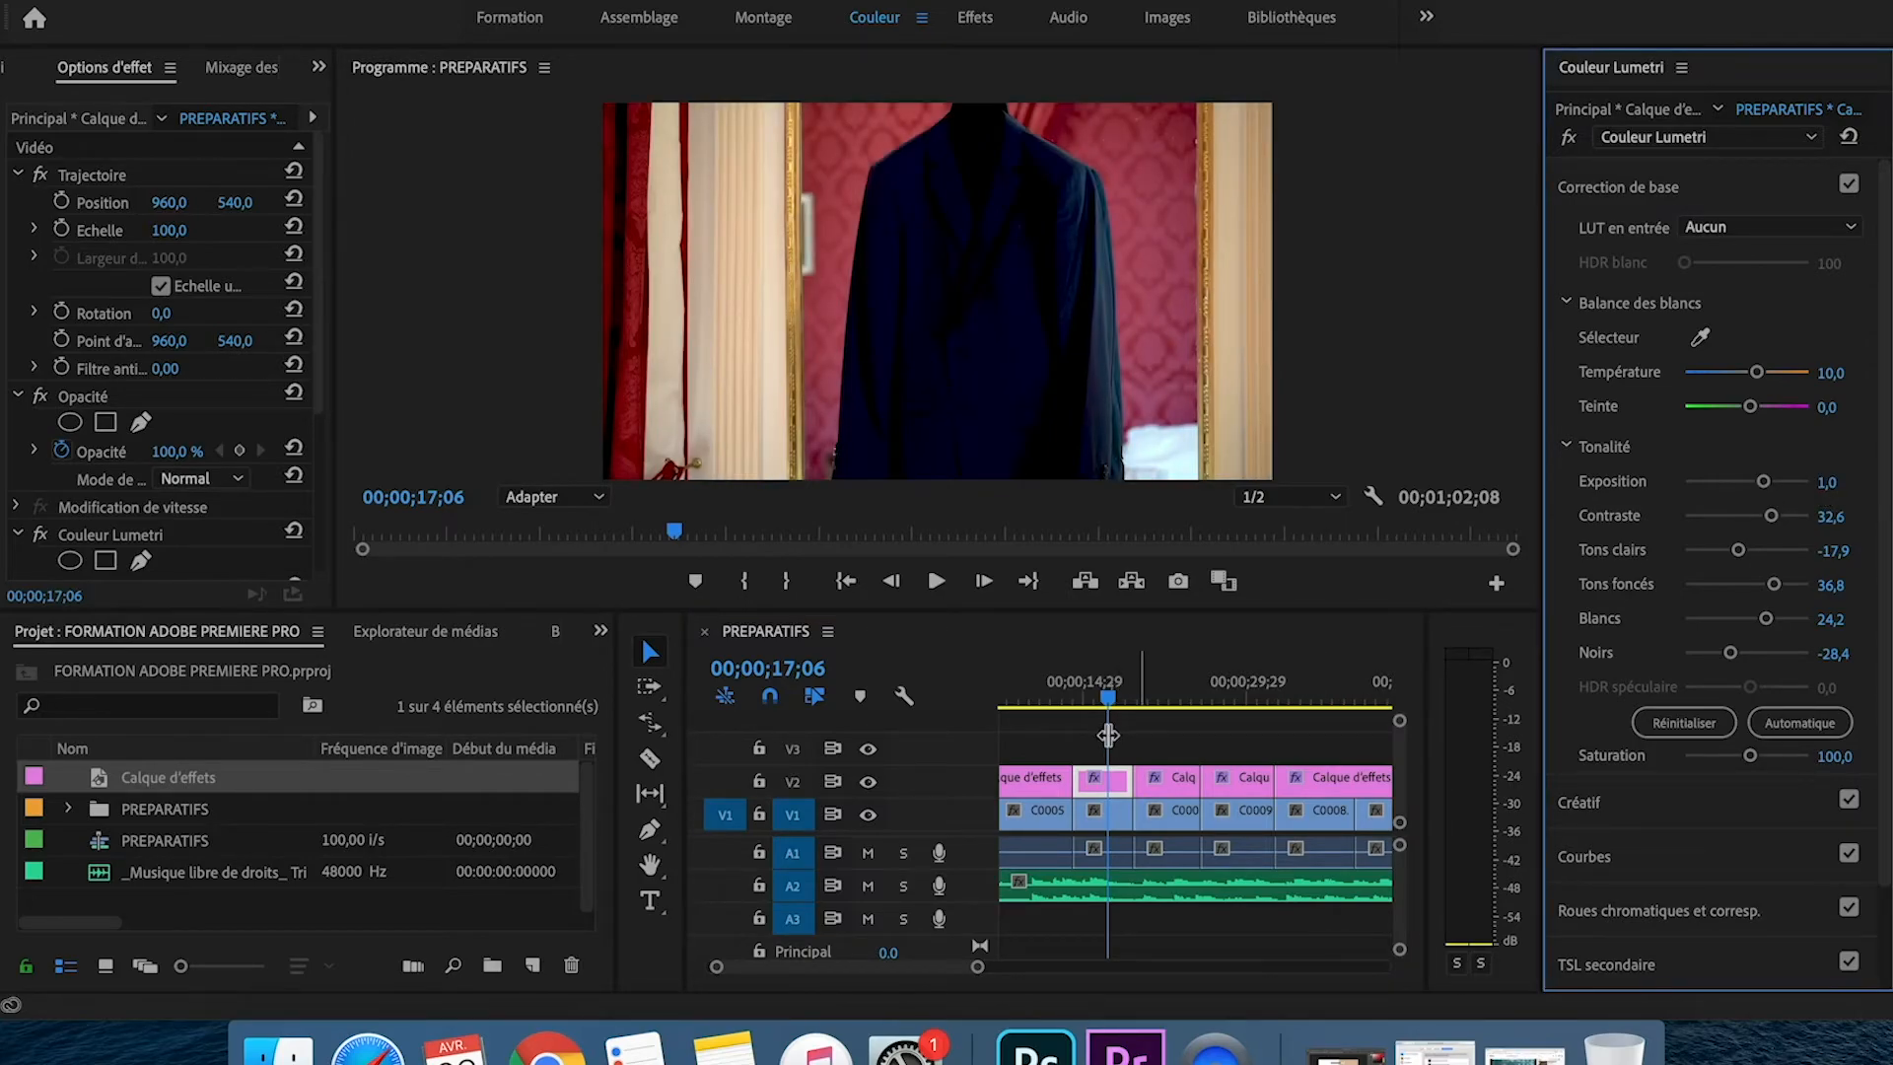
# - Switch to the Montage workspace and place the playhead at 00;00;03;28
pyautogui.moveTo(977, 966); pyautogui.dragTo(1039, 966)
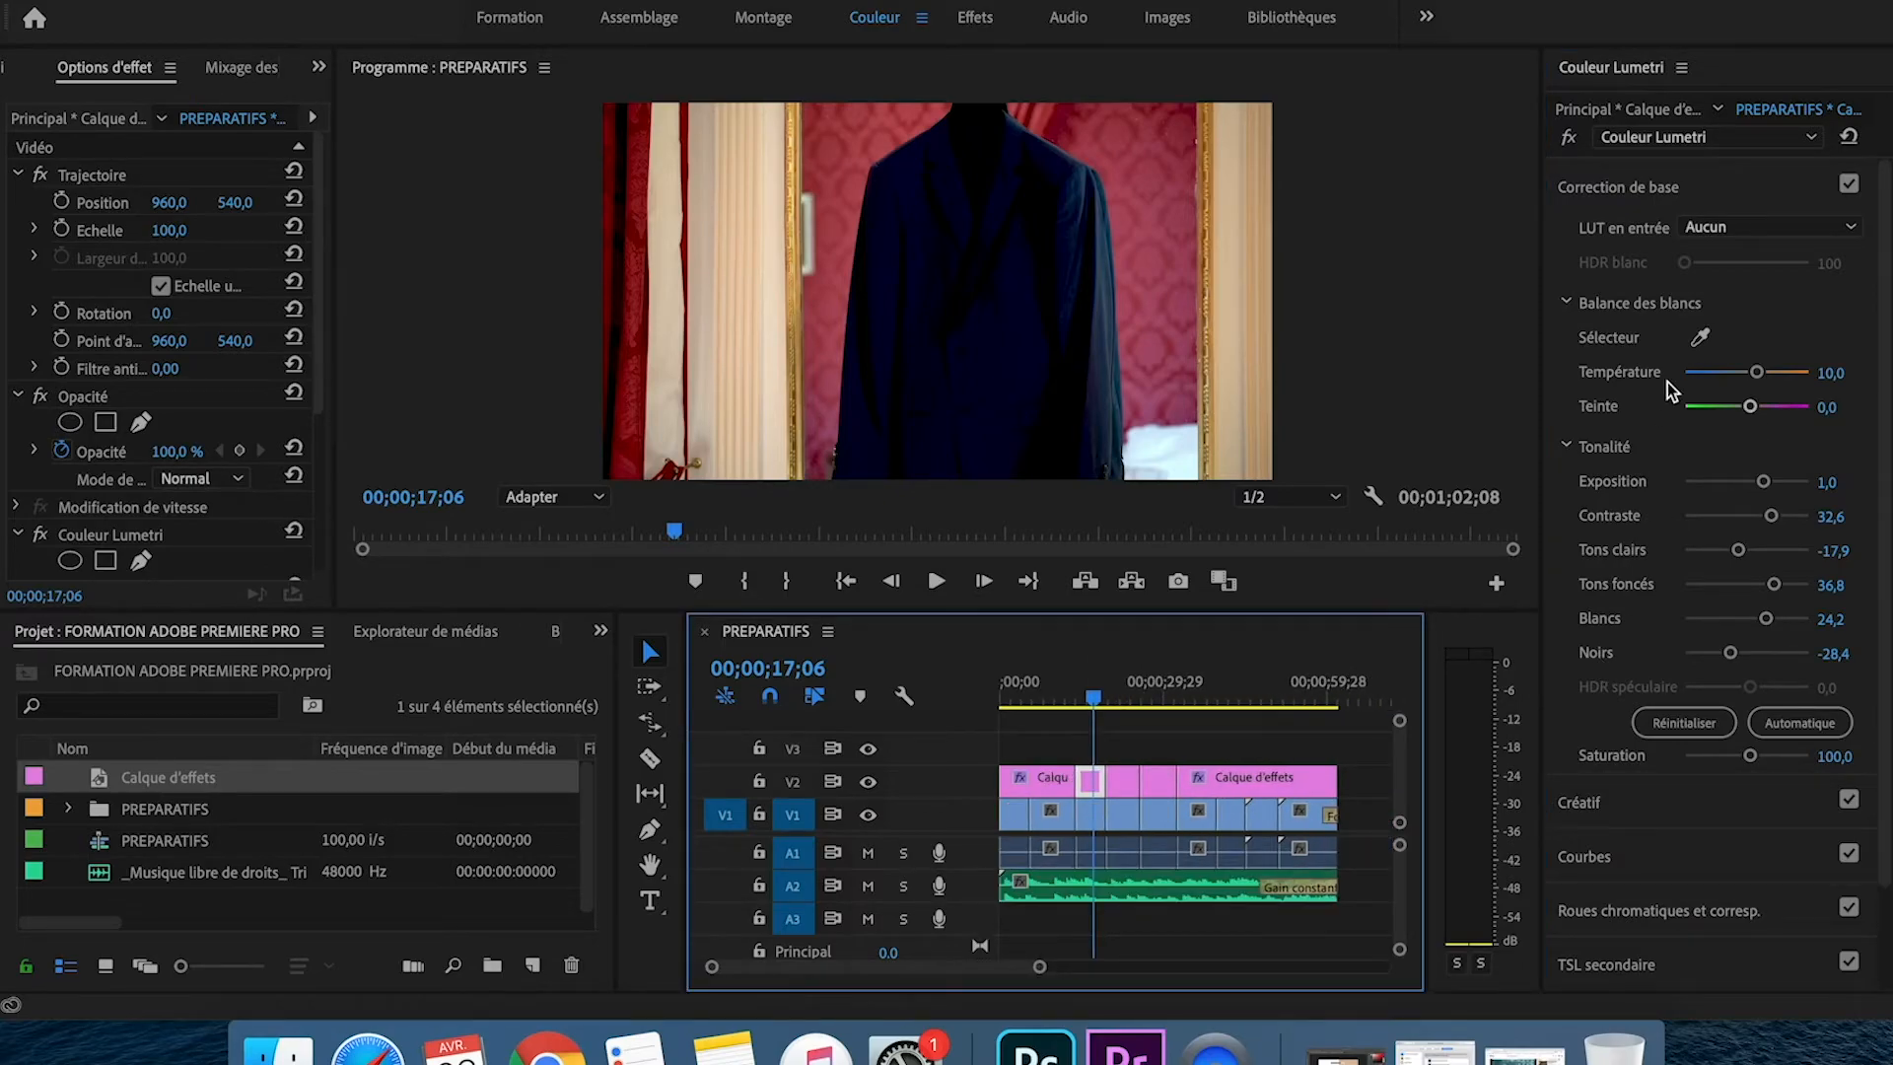
pyautogui.scroll(-2, 1604, 720)
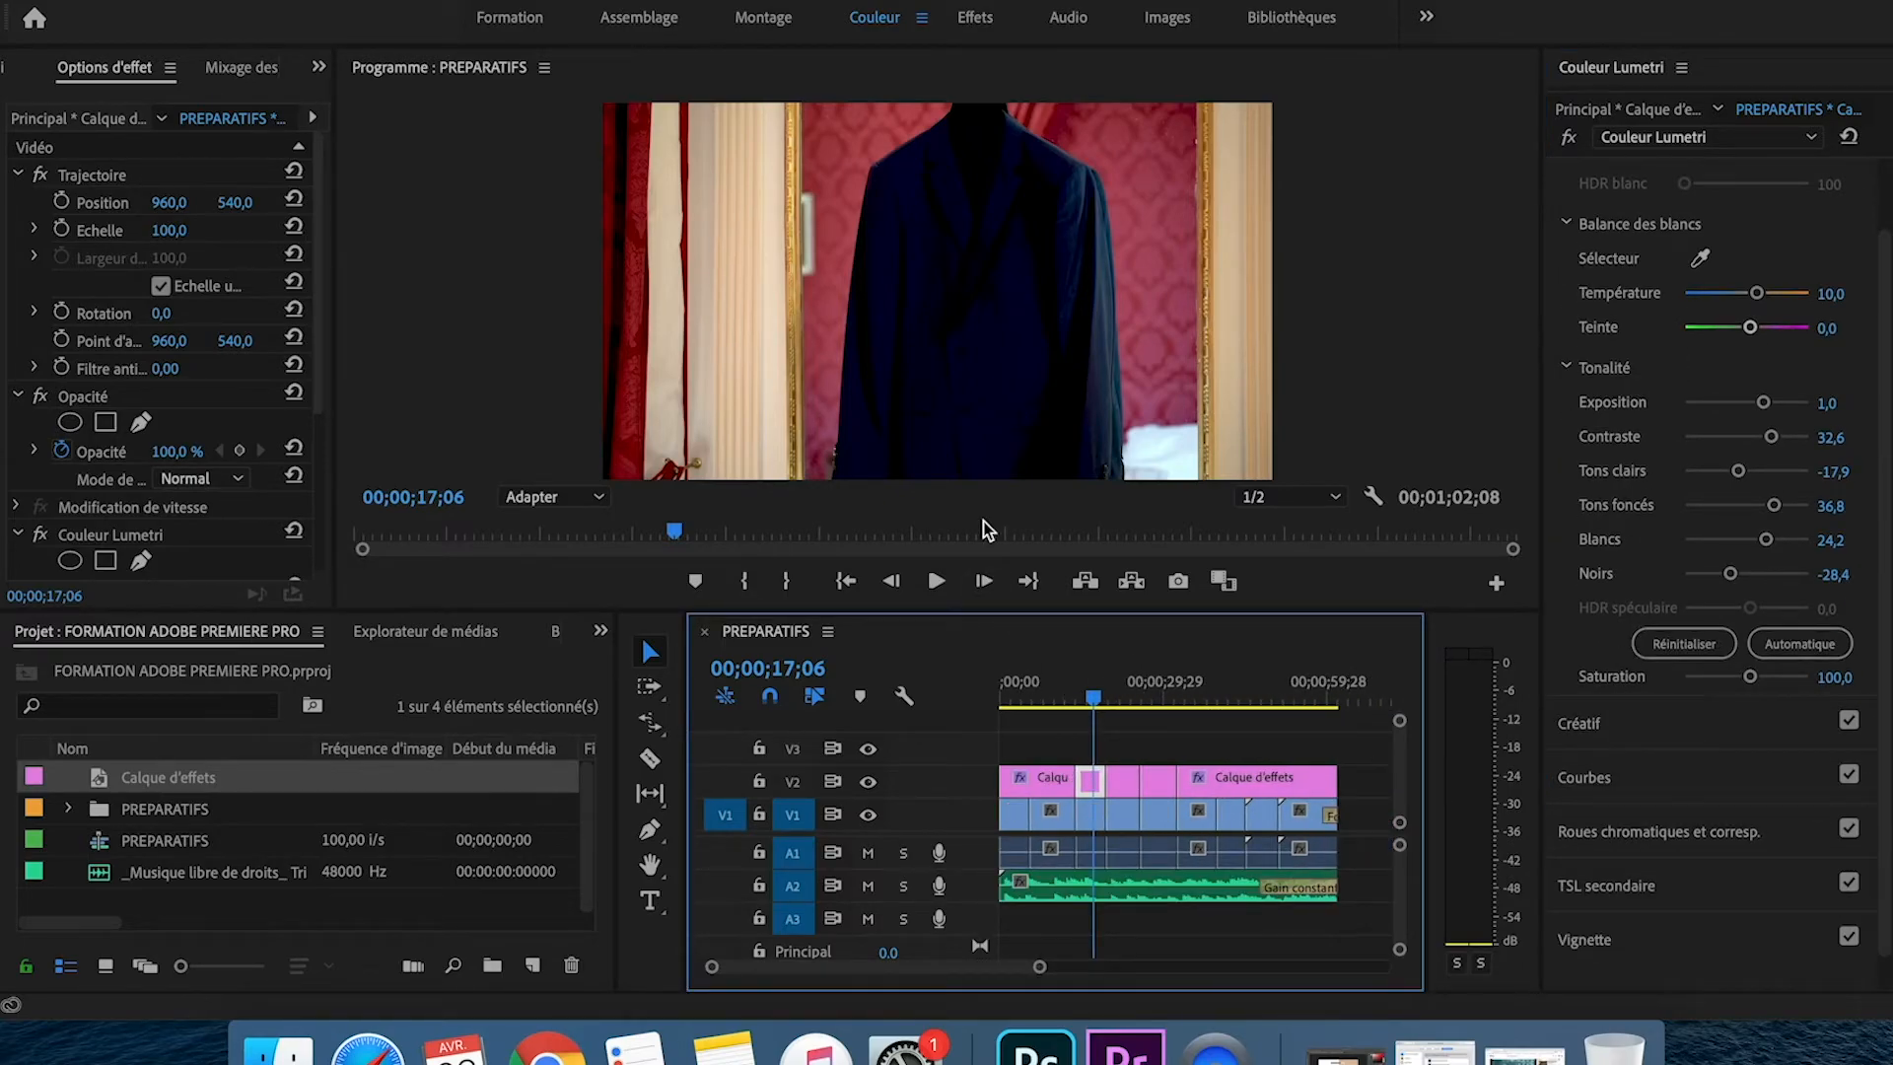
pyautogui.moveTo(1039, 967); pyautogui.dragTo(1057, 967)
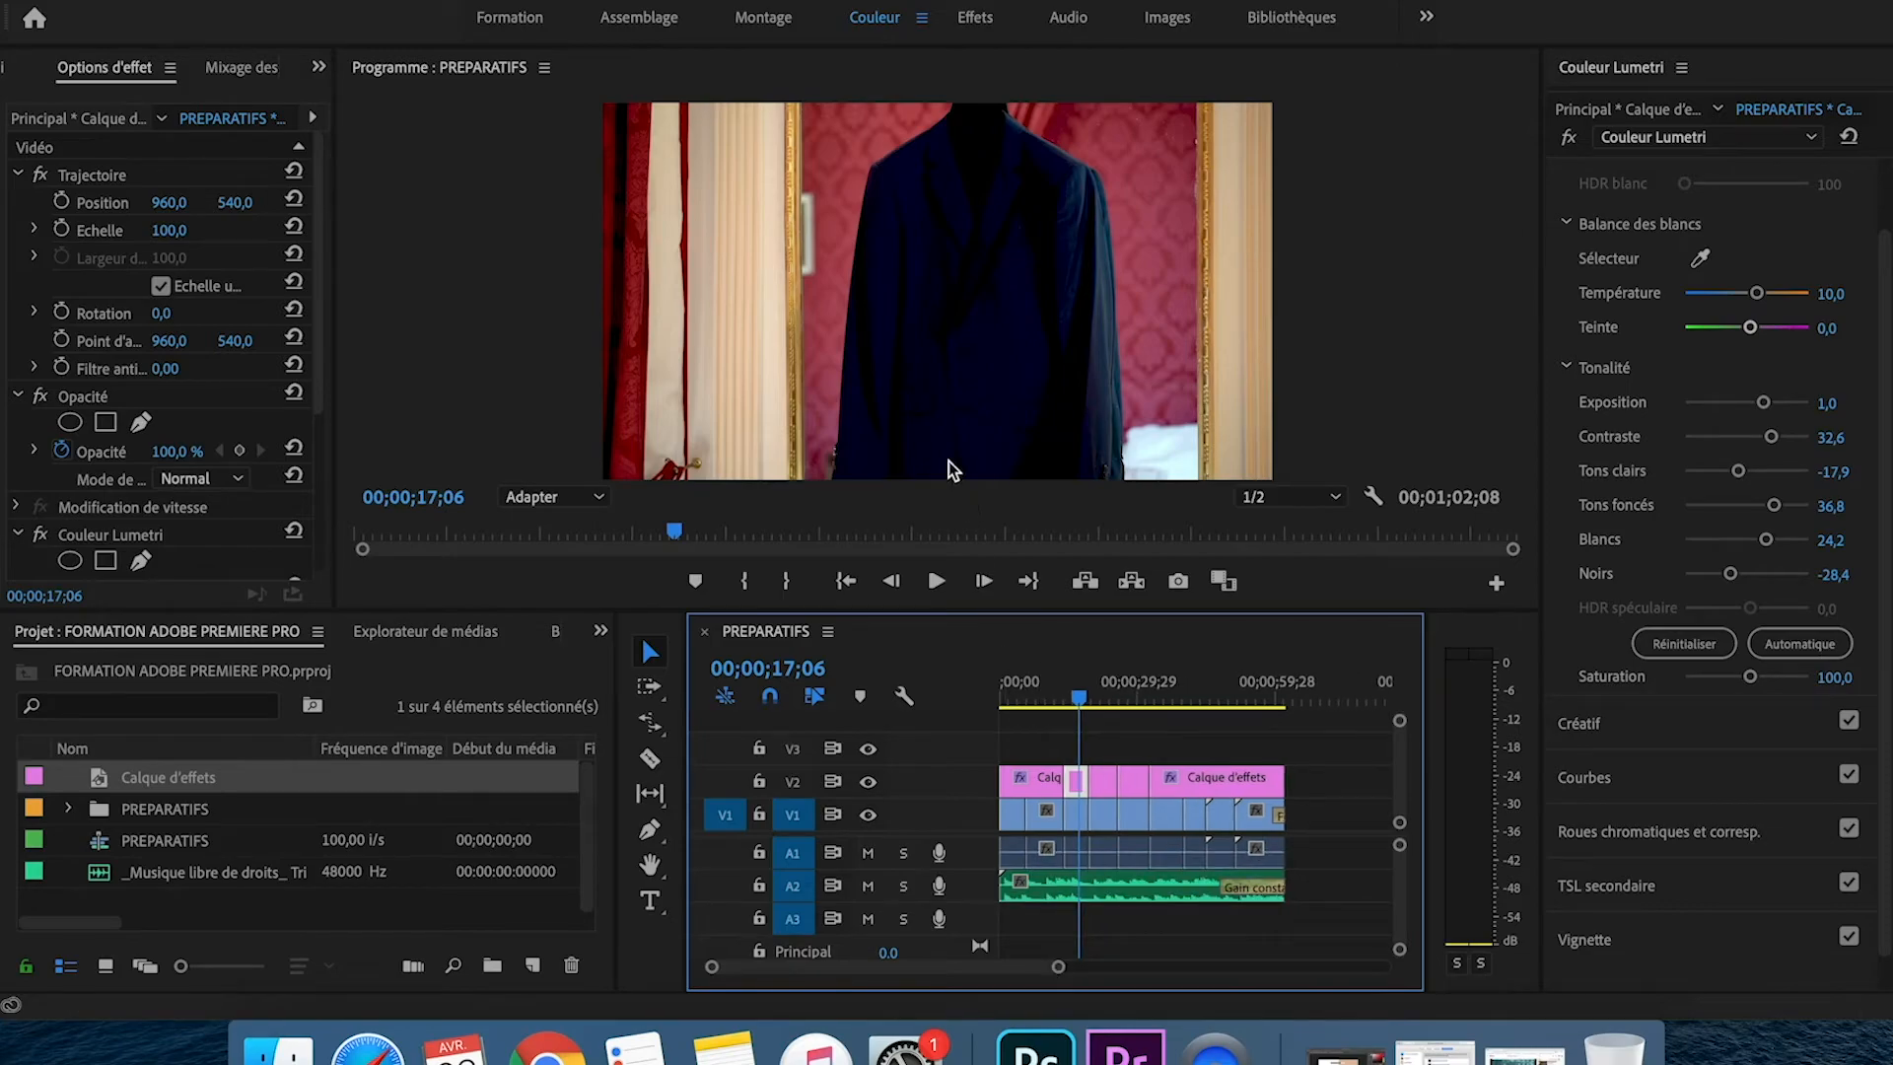
pyautogui.click(765, 20)
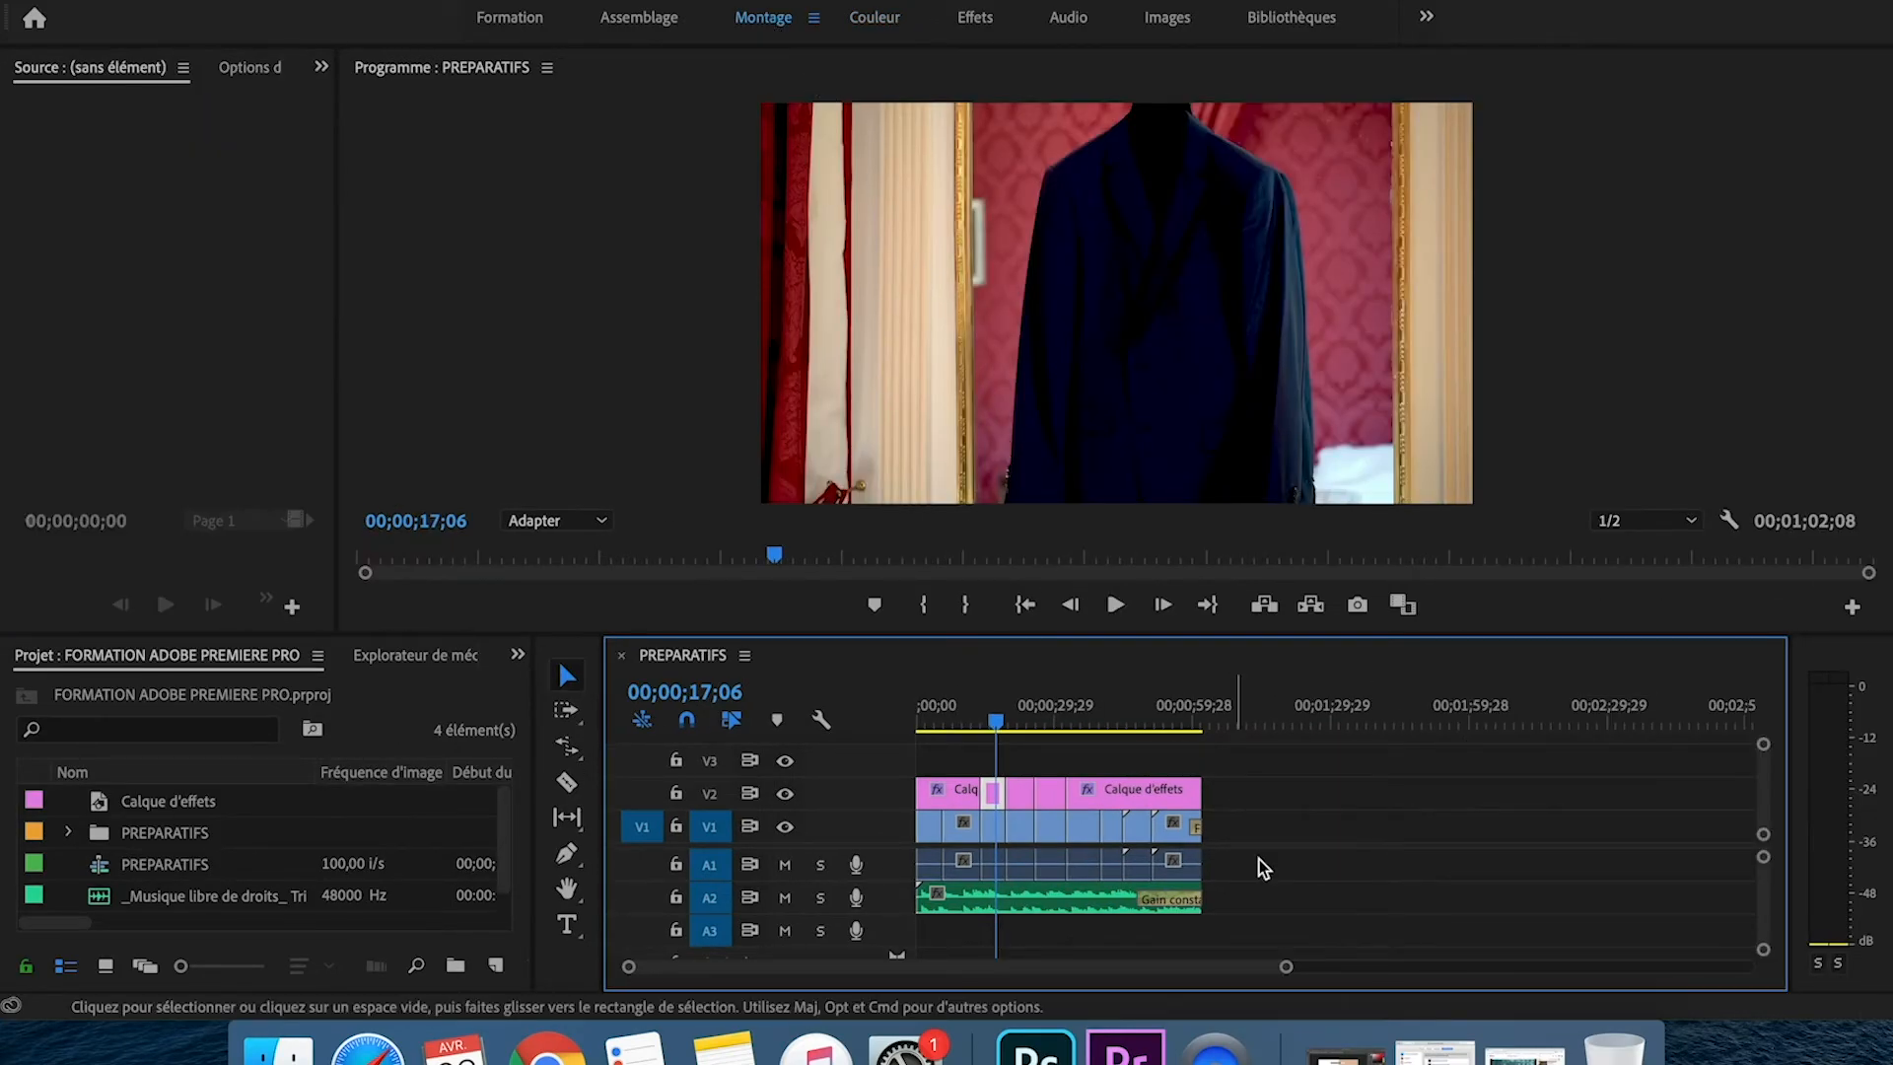
pyautogui.moveTo(1288, 970); pyautogui.dragTo(1151, 967)
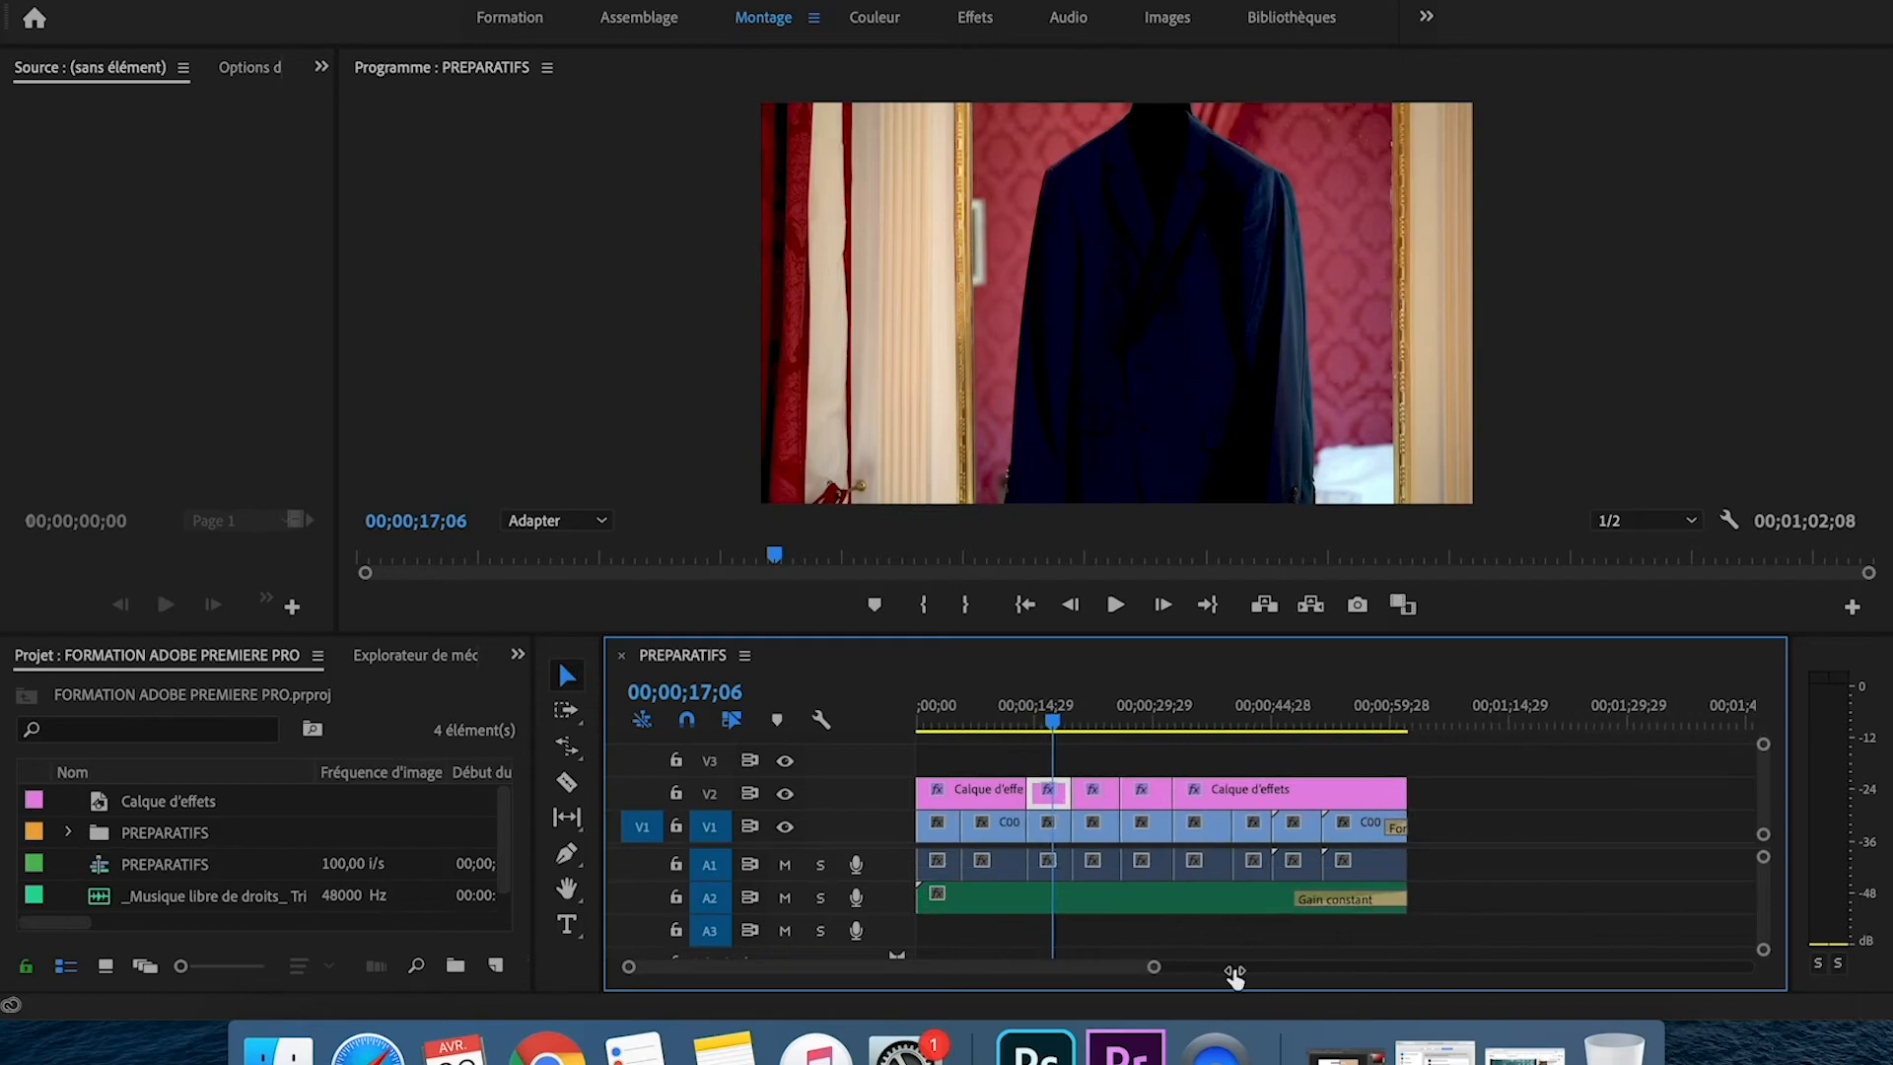
pyautogui.moveTo(973, 726); pyautogui.dragTo(948, 726)
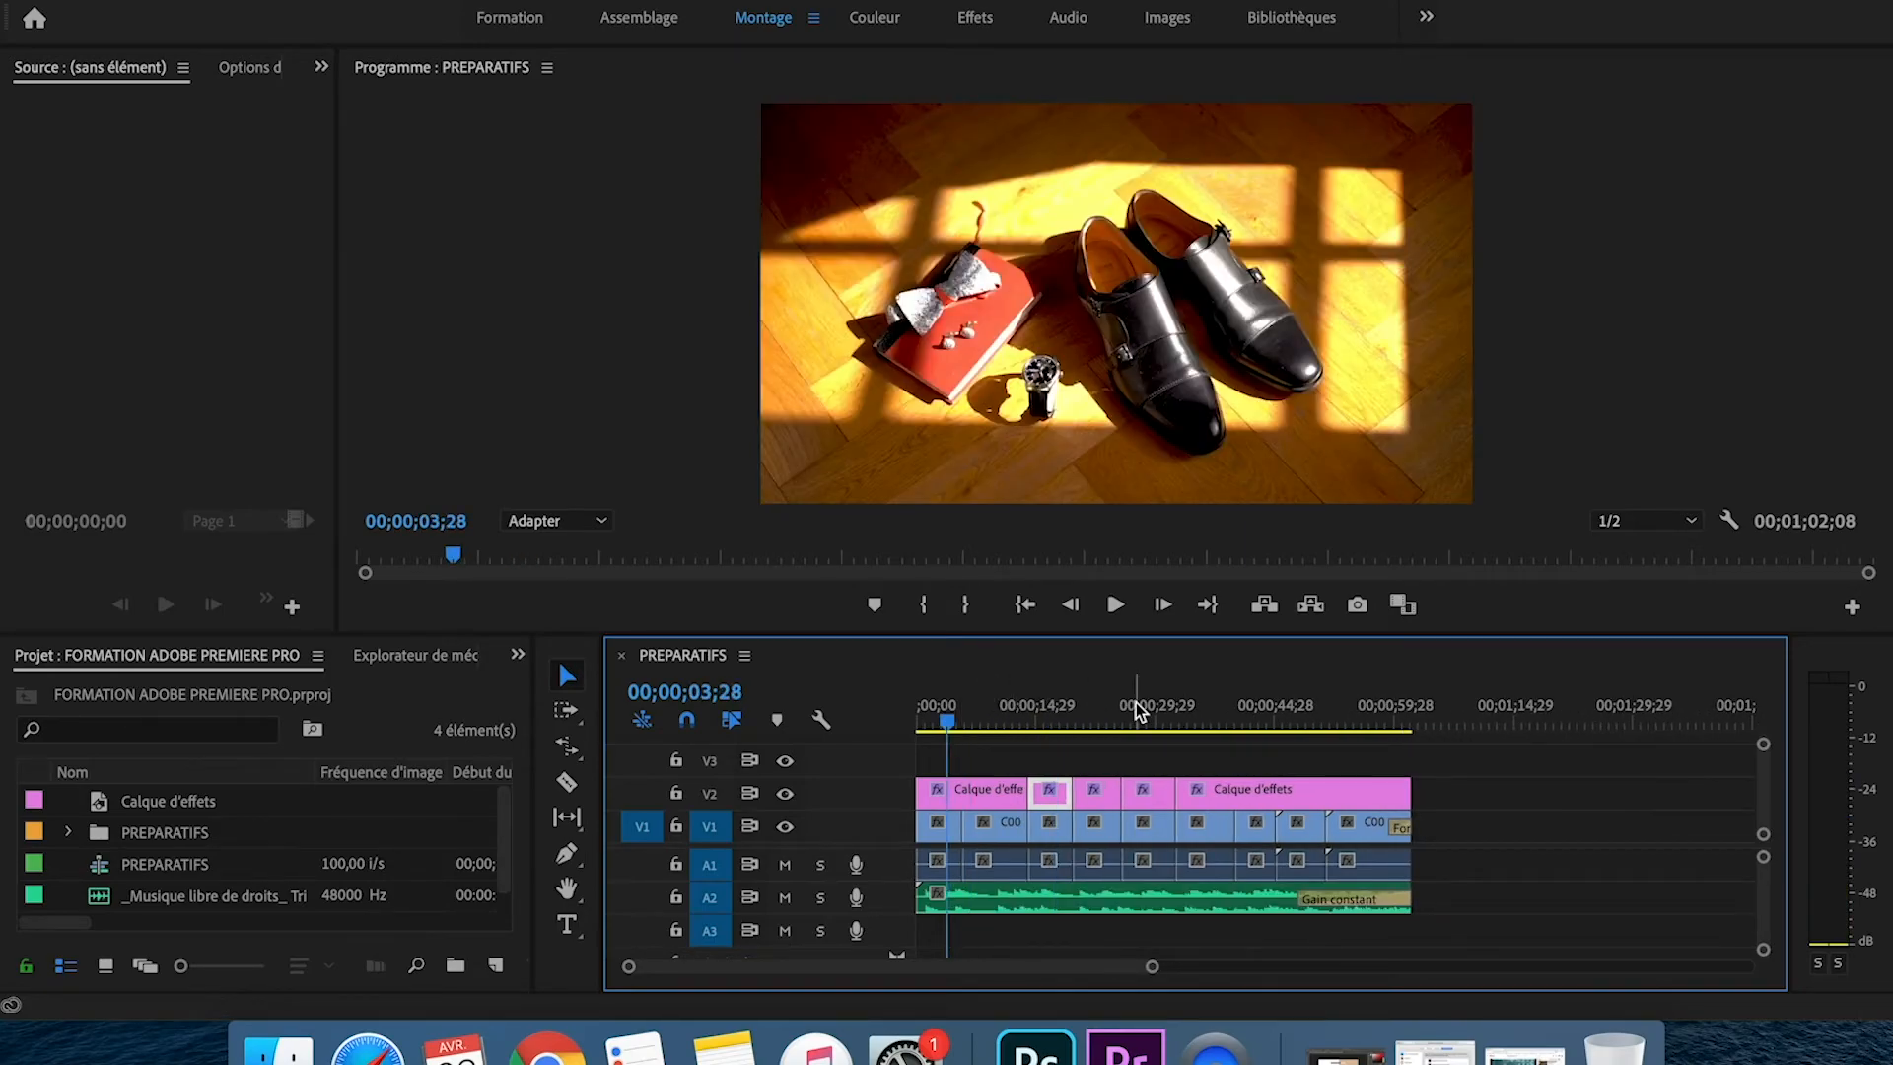
# - Move the last V1 clip well beyond the other clips, leaving a gap, and mark the In point at the sequence start
pyautogui.moveTo(1392, 824); pyautogui.dragTo(1672, 824)
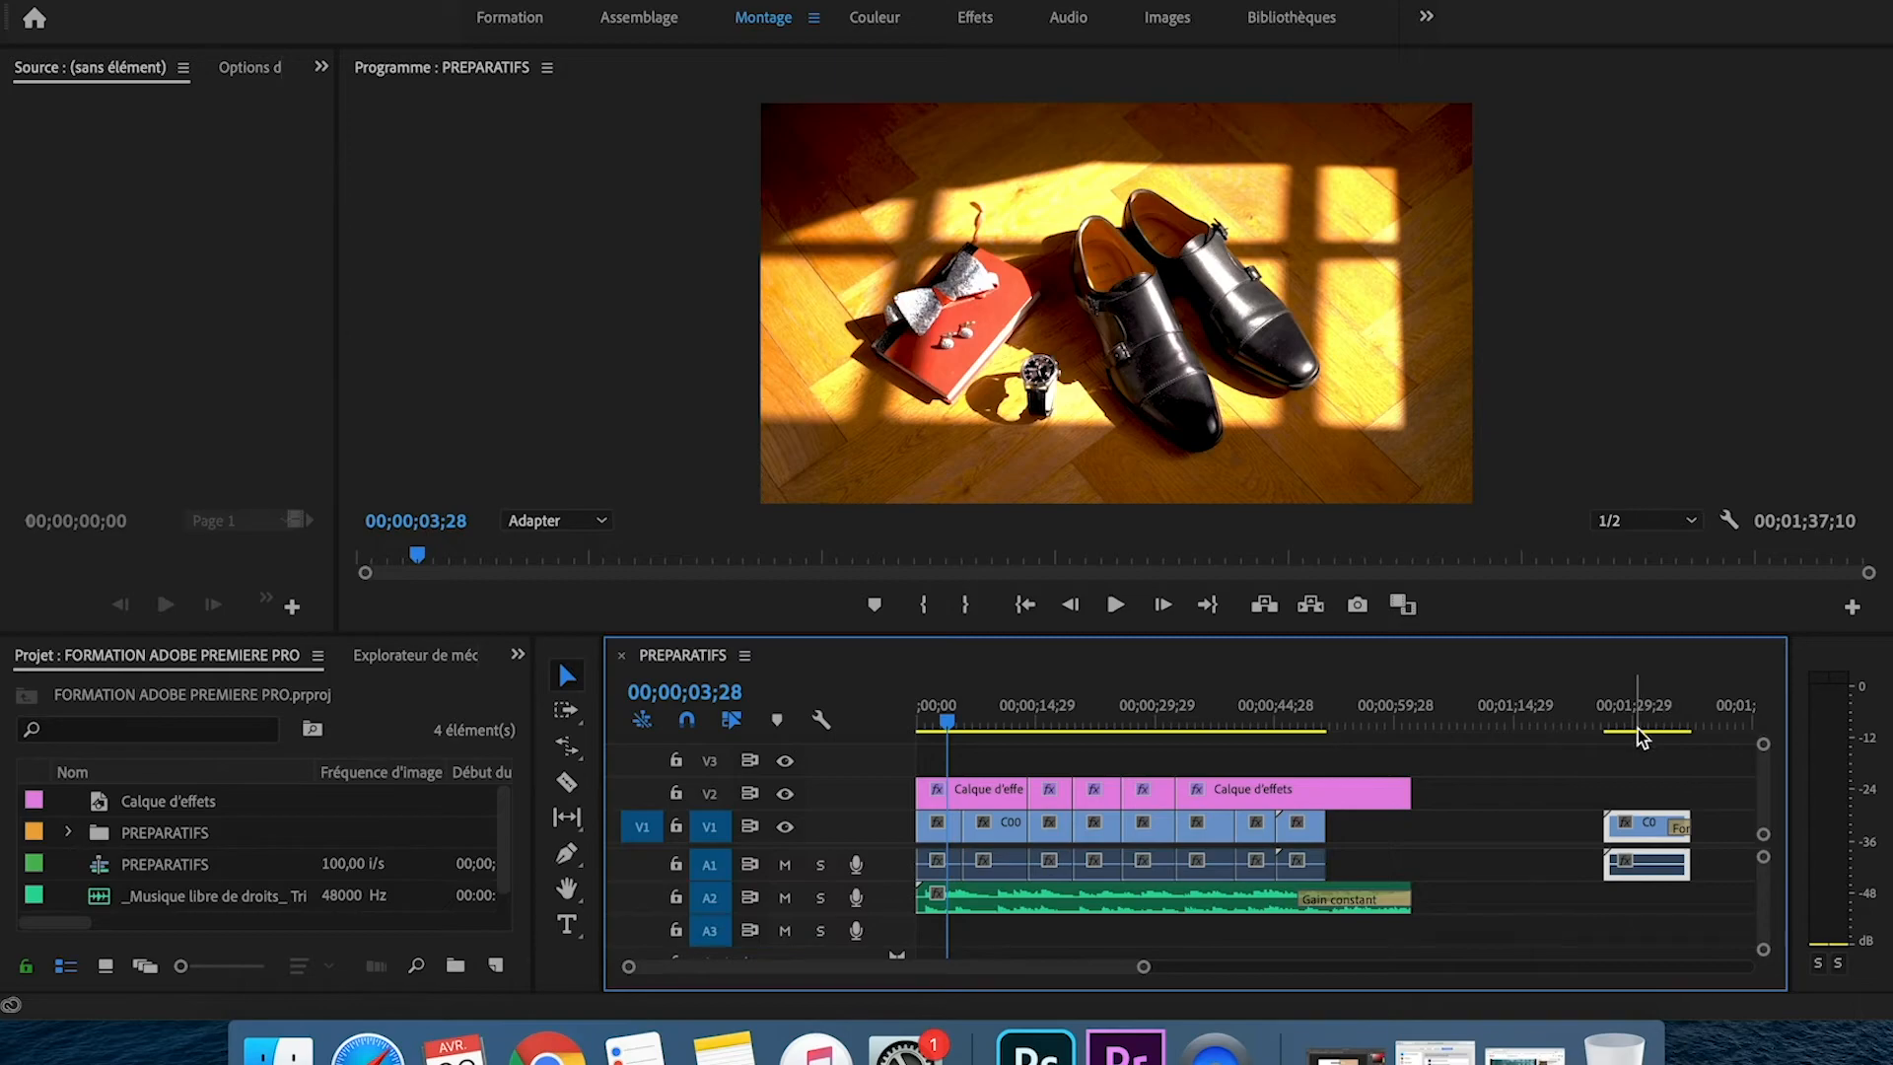
pyautogui.moveTo(1646, 826)
pyautogui.mouseDown()
pyautogui.moveTo(1597, 826)
pyautogui.moveTo(1625, 818)
pyautogui.mouseUp()
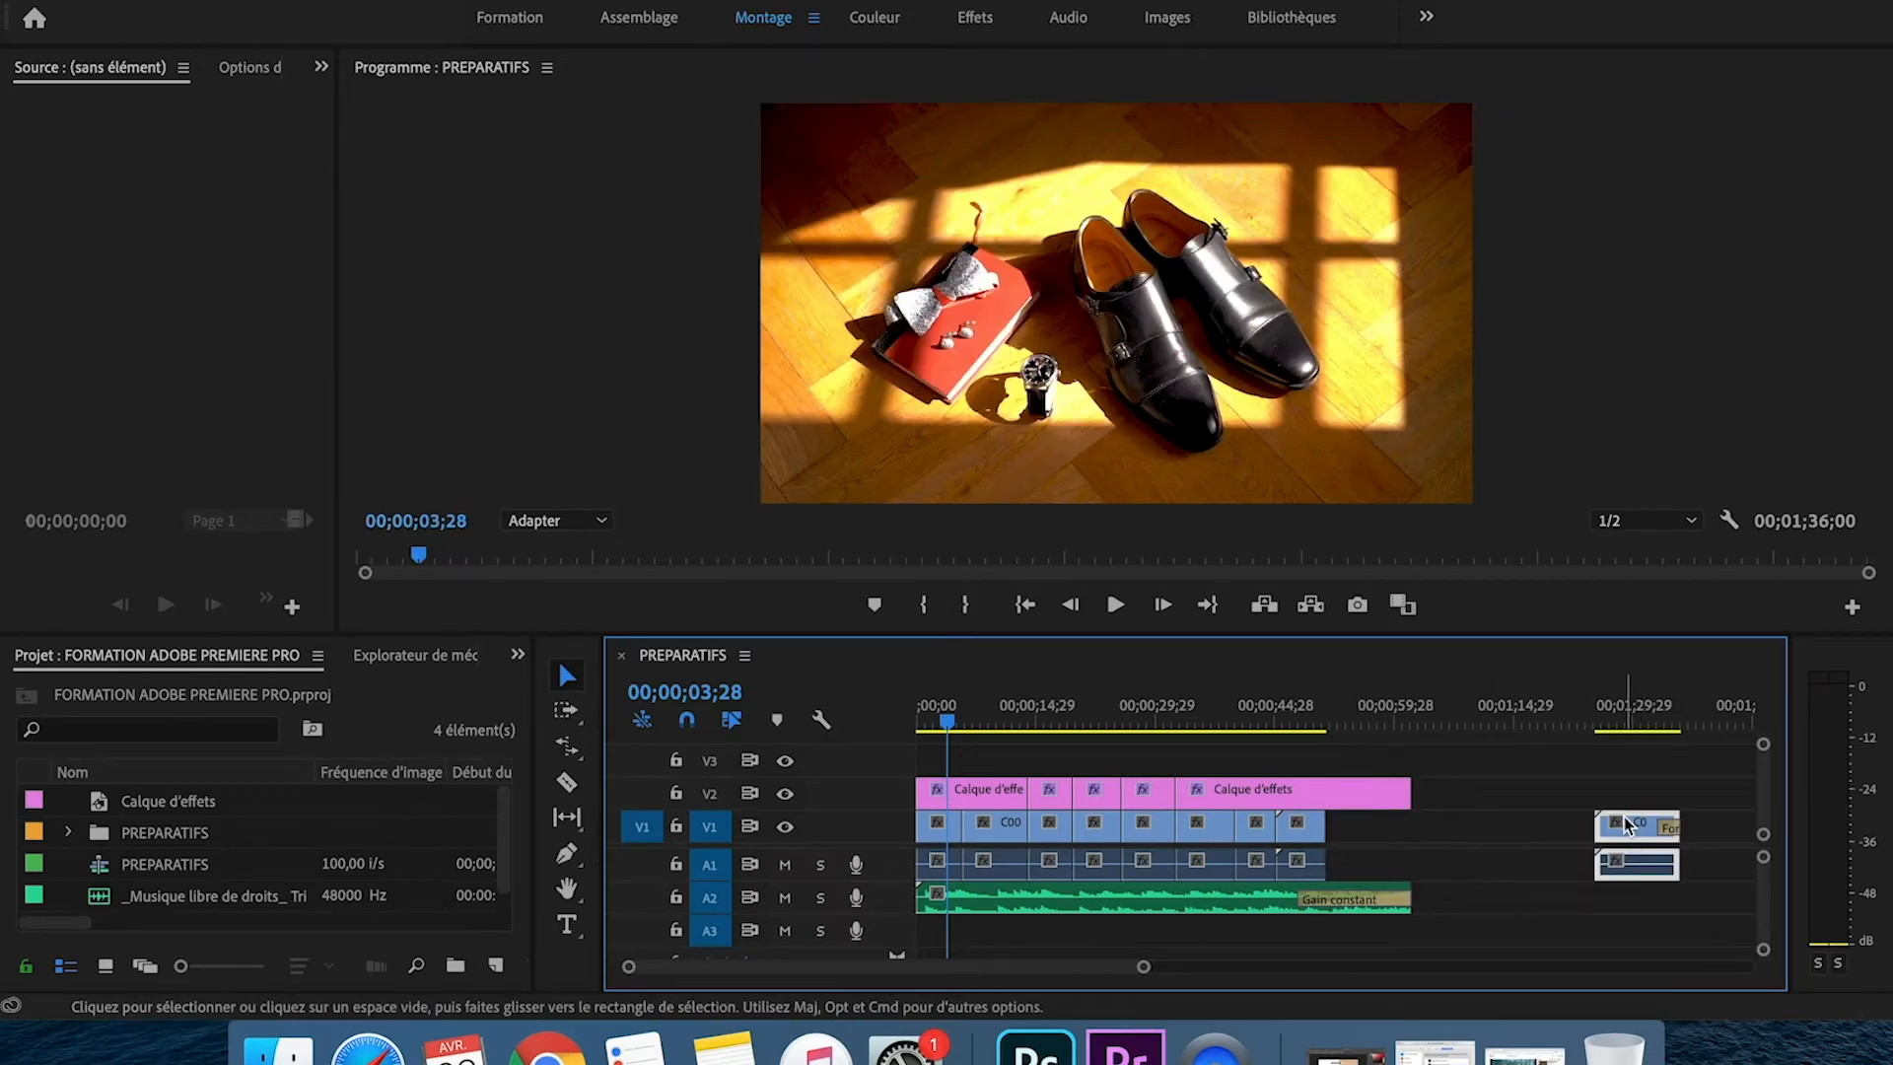
pyautogui.click(930, 611)
pyautogui.moveTo(946, 688); pyautogui.dragTo(916, 690)
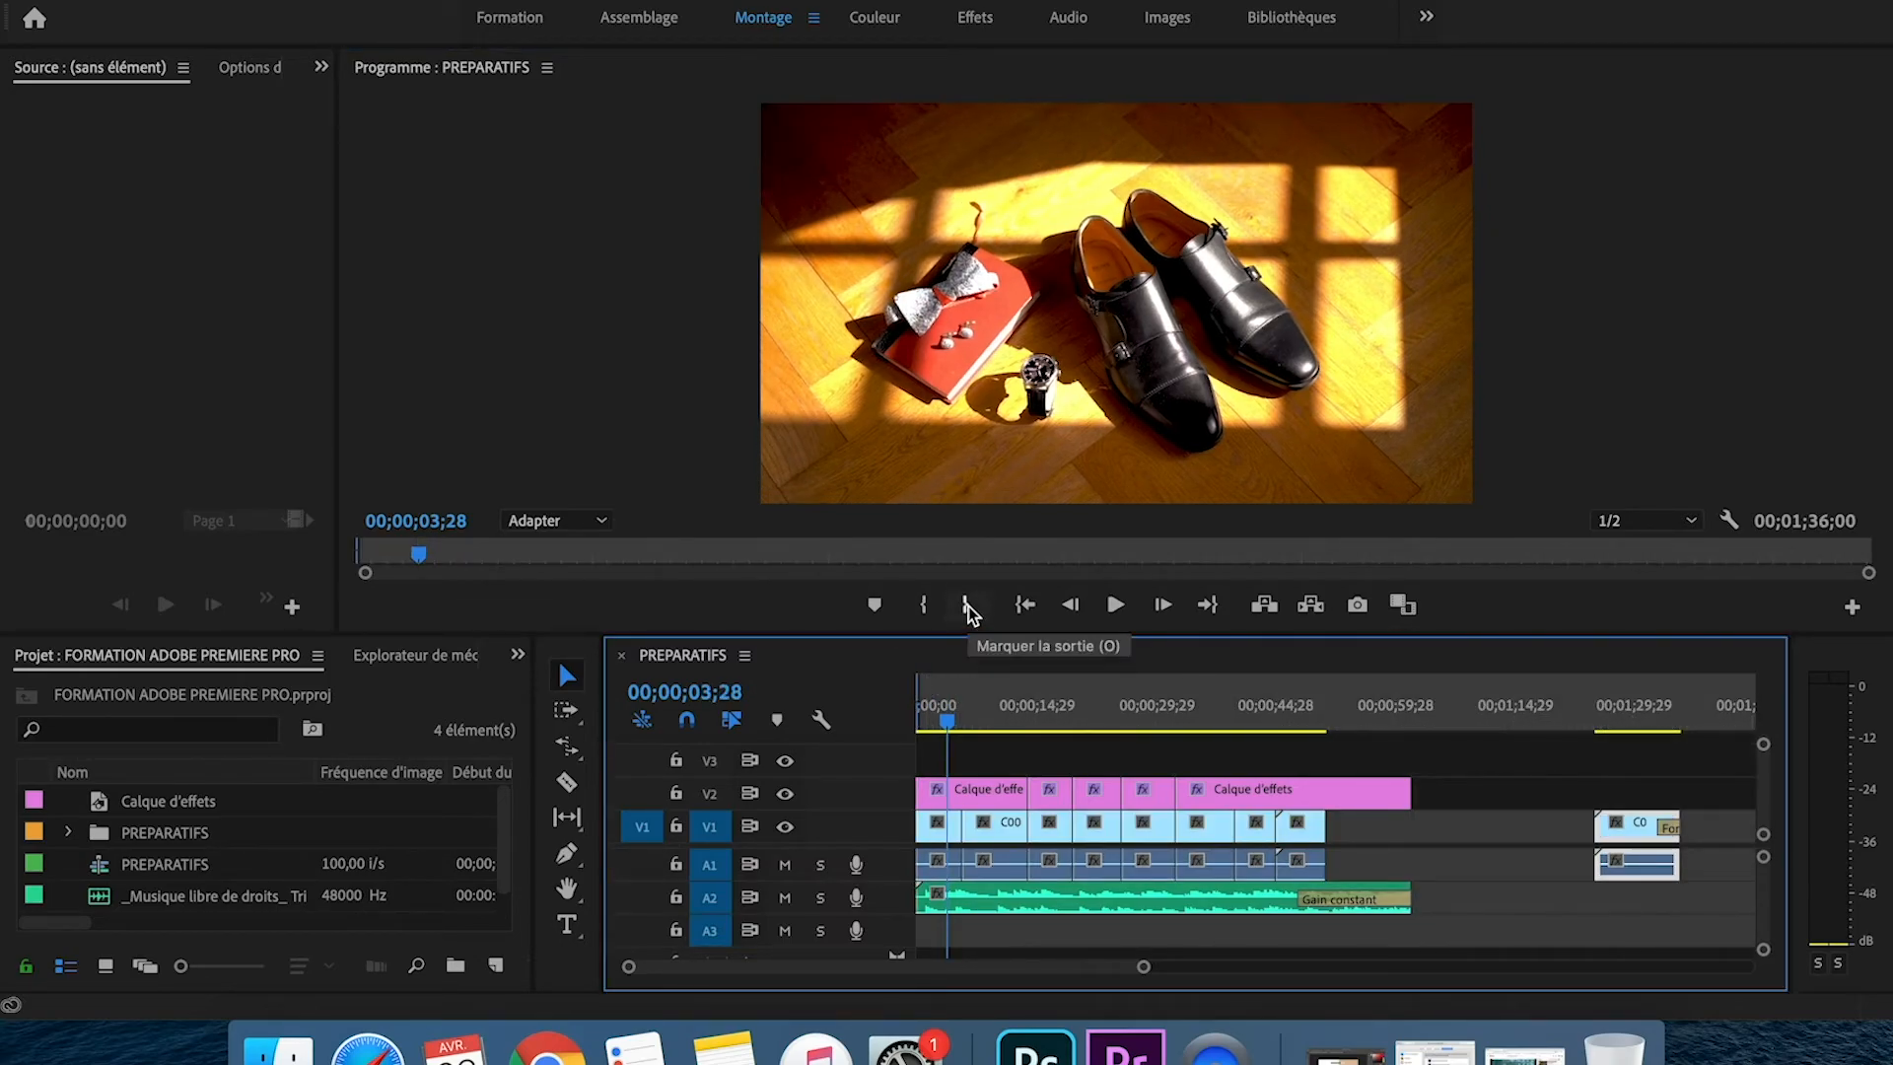
# - Trim the adjustment layer and music to the end of the contiguous V1 clips and set the Out point there
pyautogui.click(1347, 705)
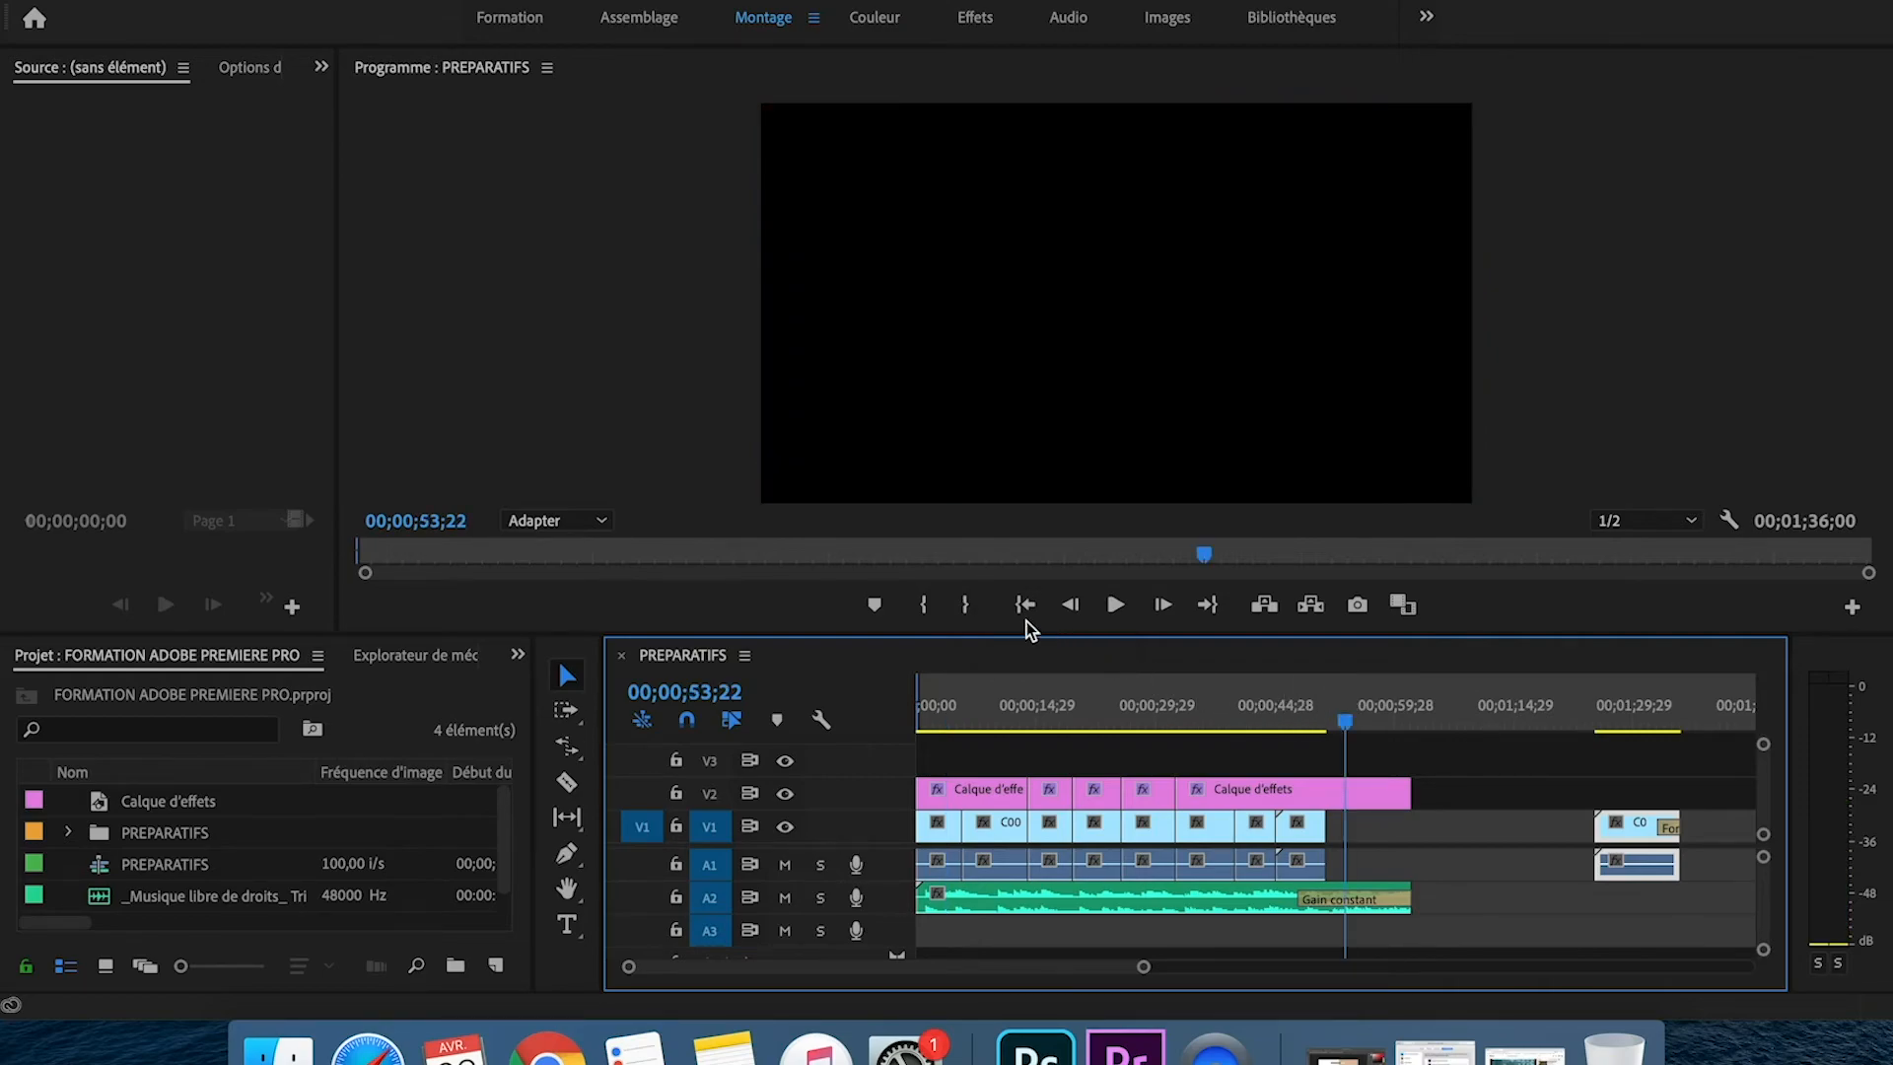
pyautogui.moveTo(1410, 789); pyautogui.dragTo(1324, 788)
pyautogui.moveTo(1411, 899); pyautogui.dragTo(1331, 902)
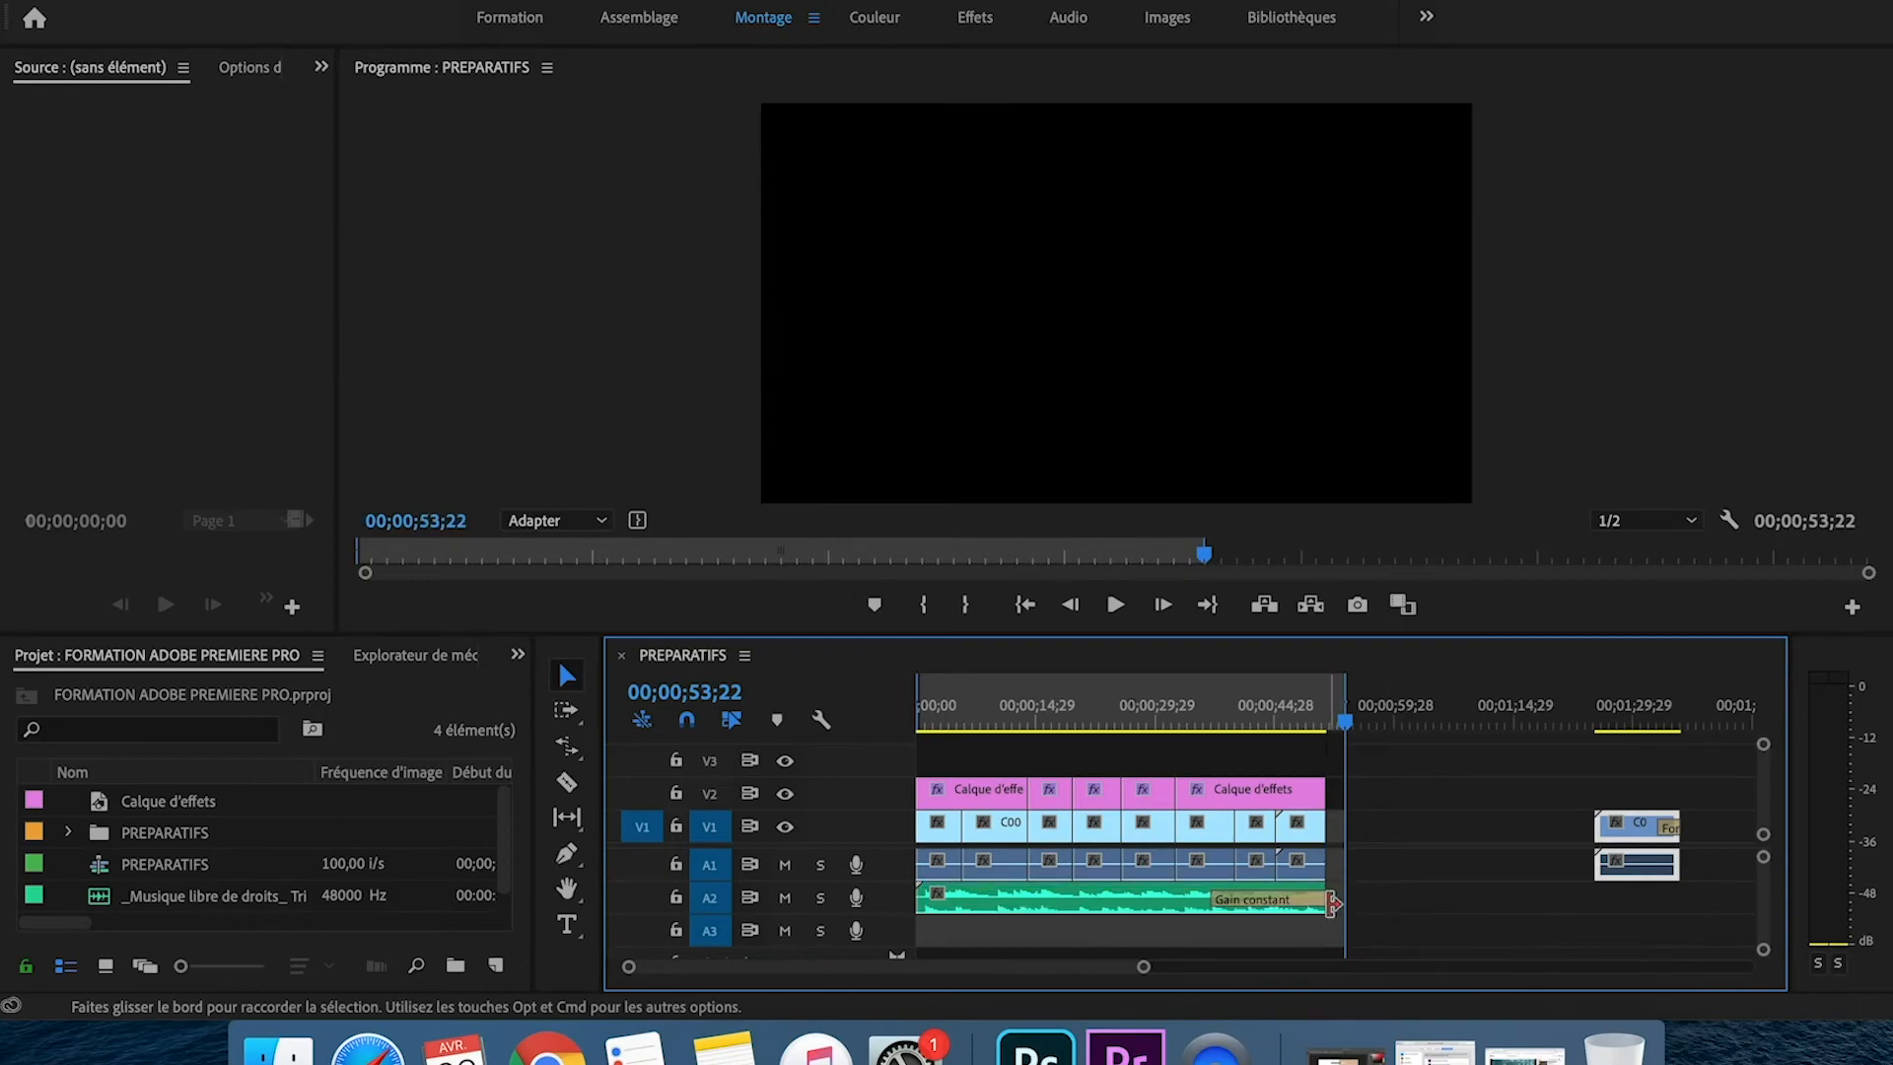
pyautogui.click(1331, 695)
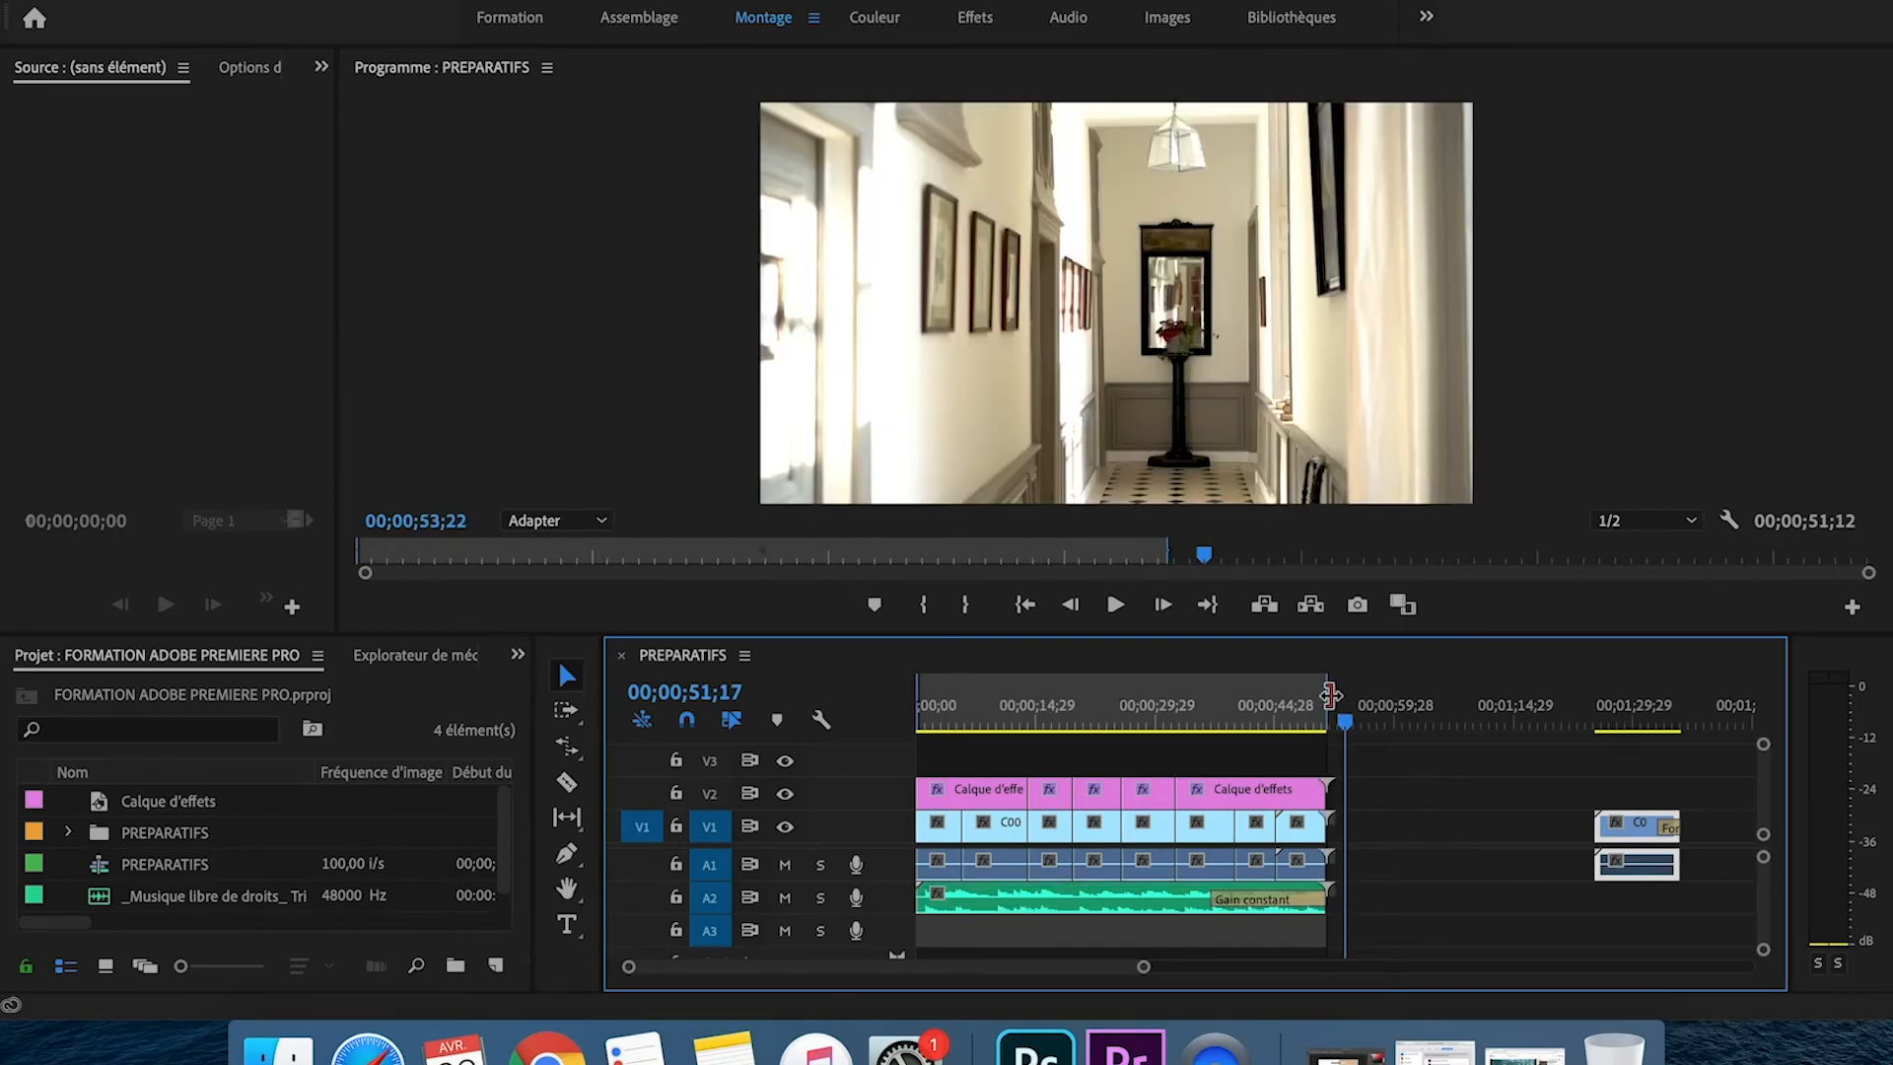
pyautogui.click(1112, 687)
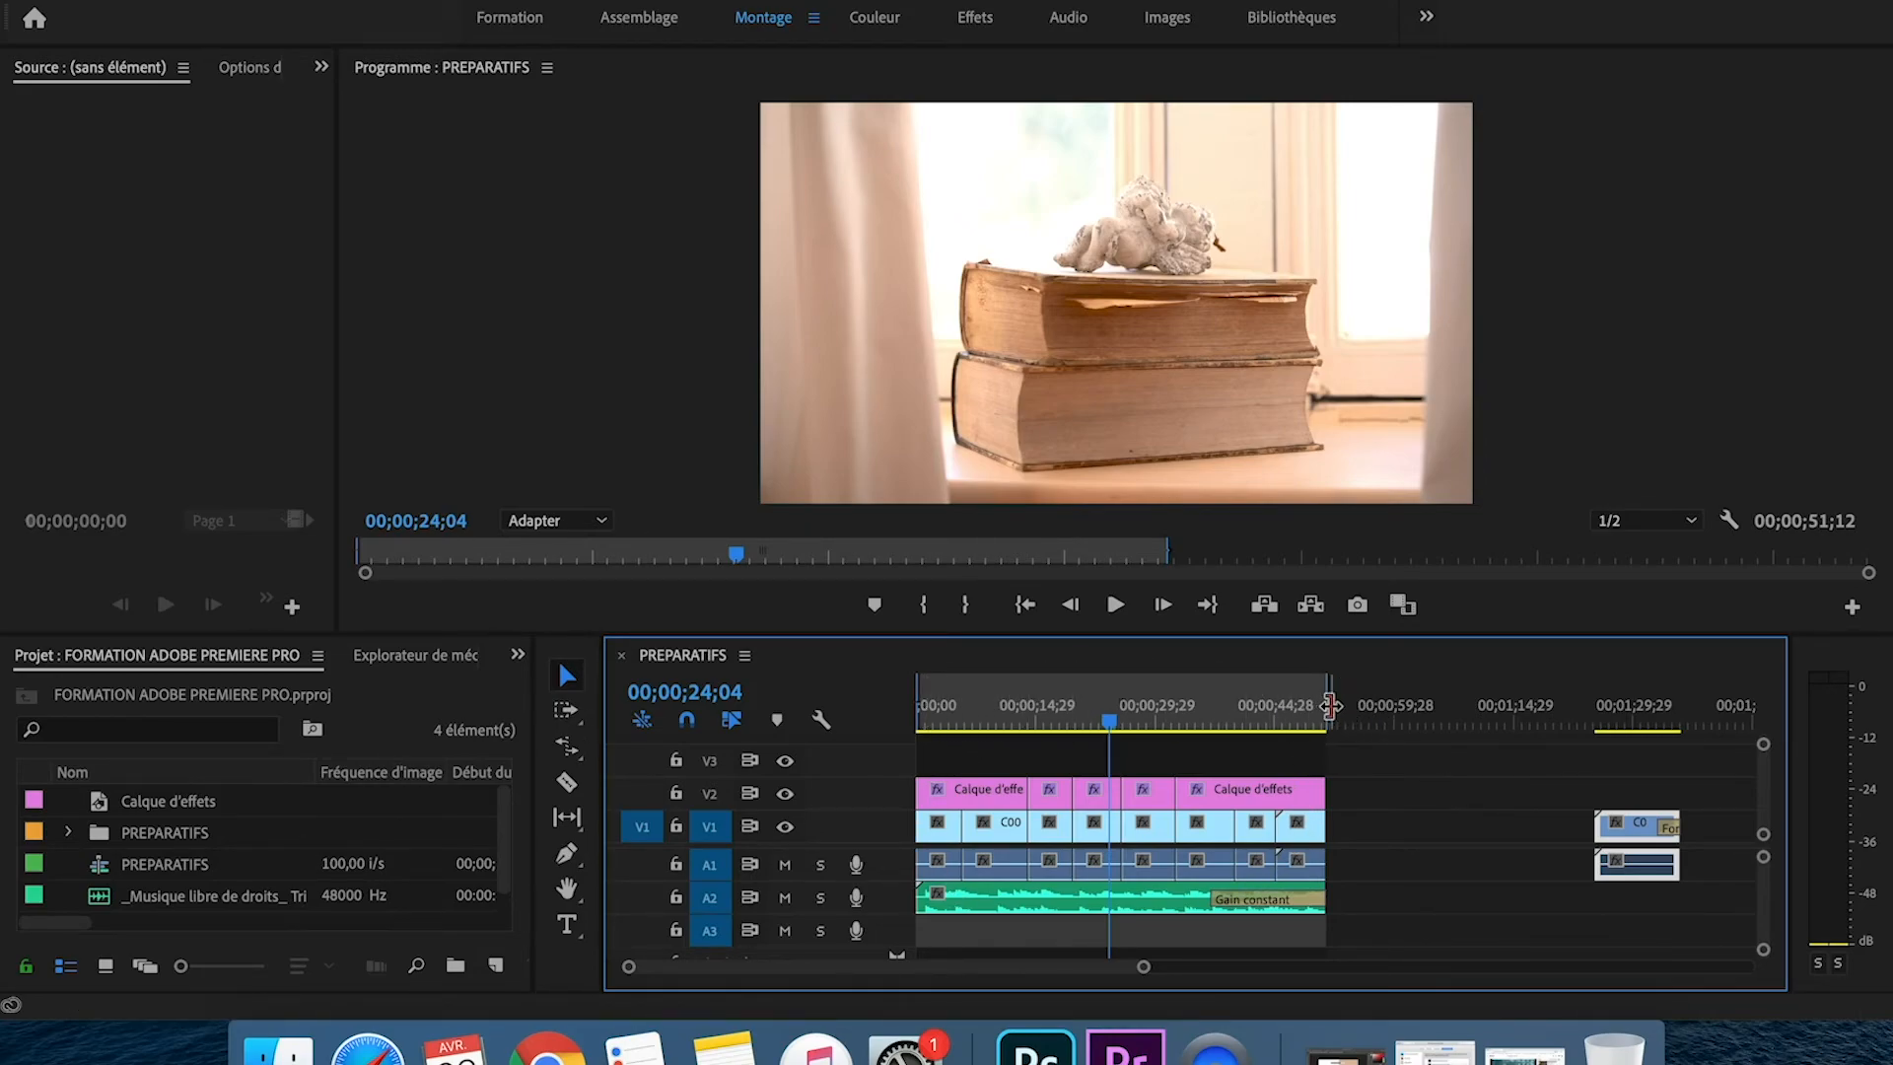
# - Open the media export settings for the sequence and name the output file FORMATION, saved on the desktop as MP4
pyautogui.click(235, 1)
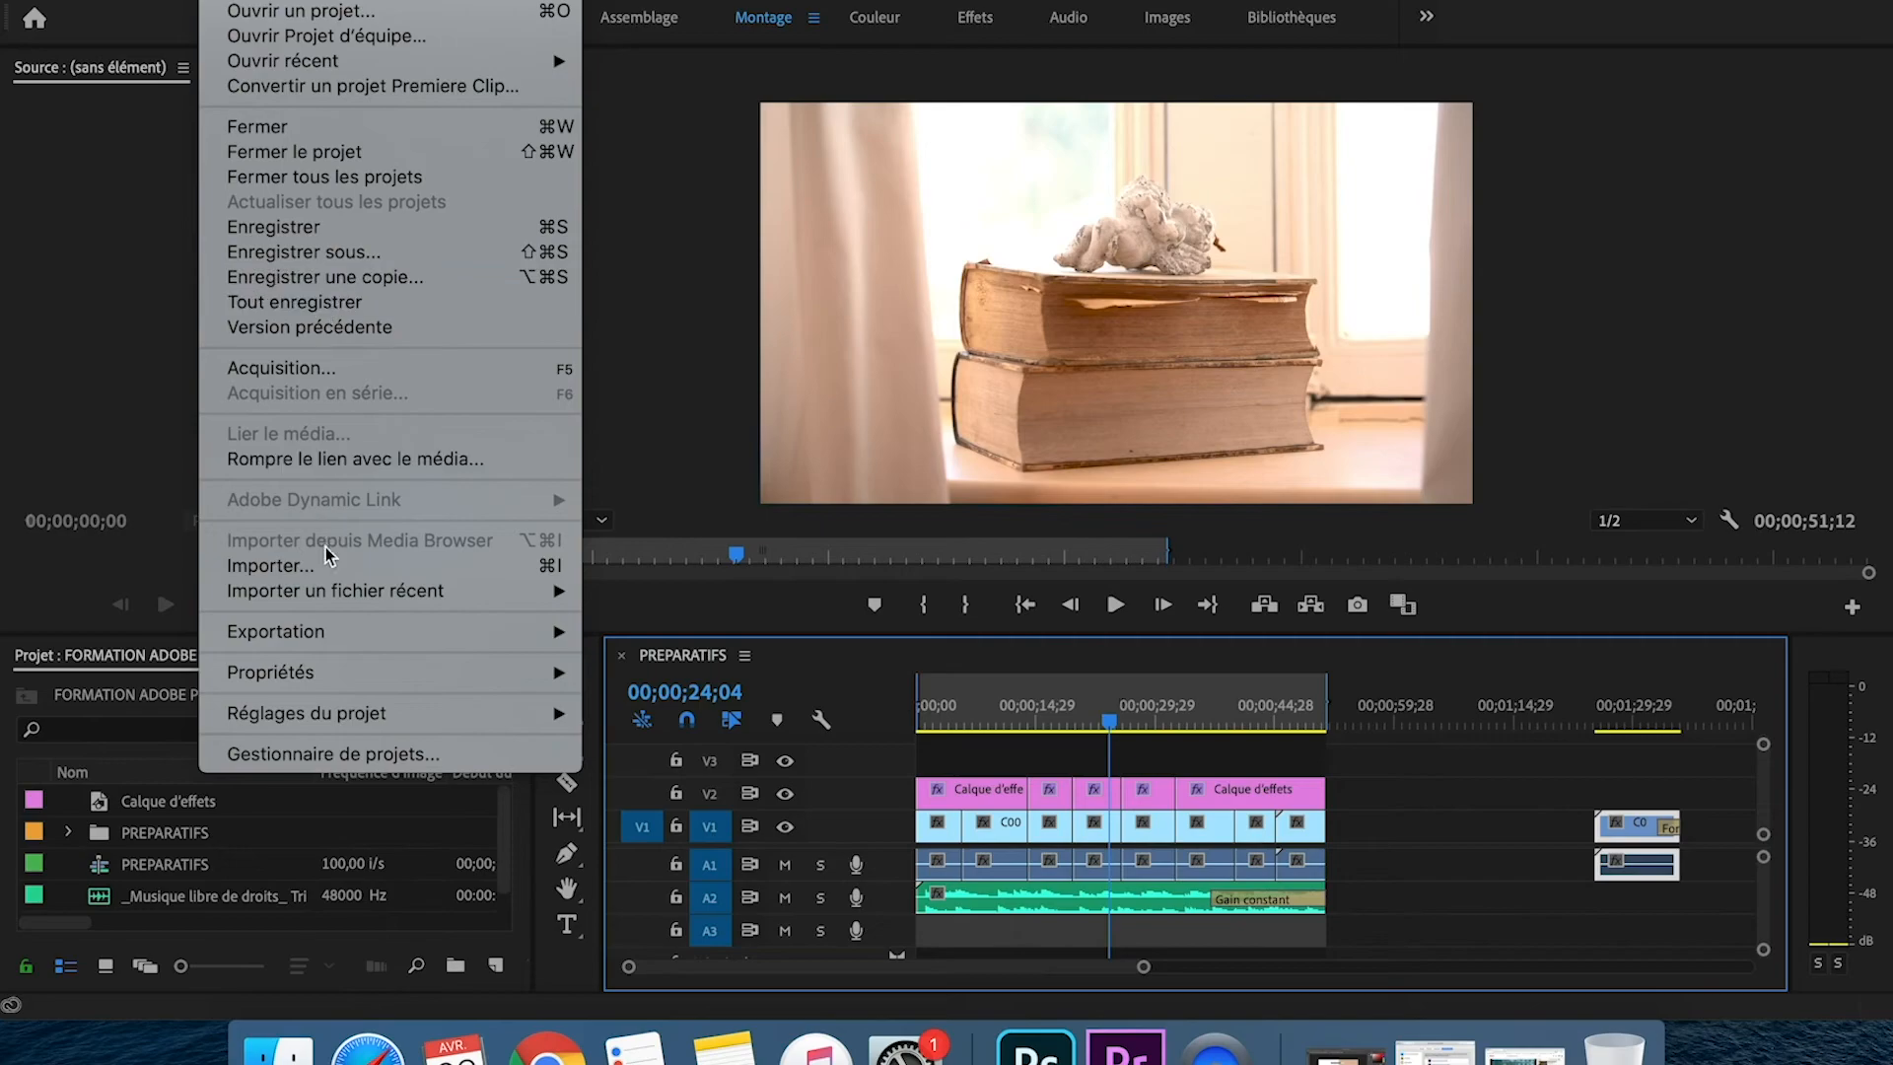
pyautogui.moveTo(566, 631)
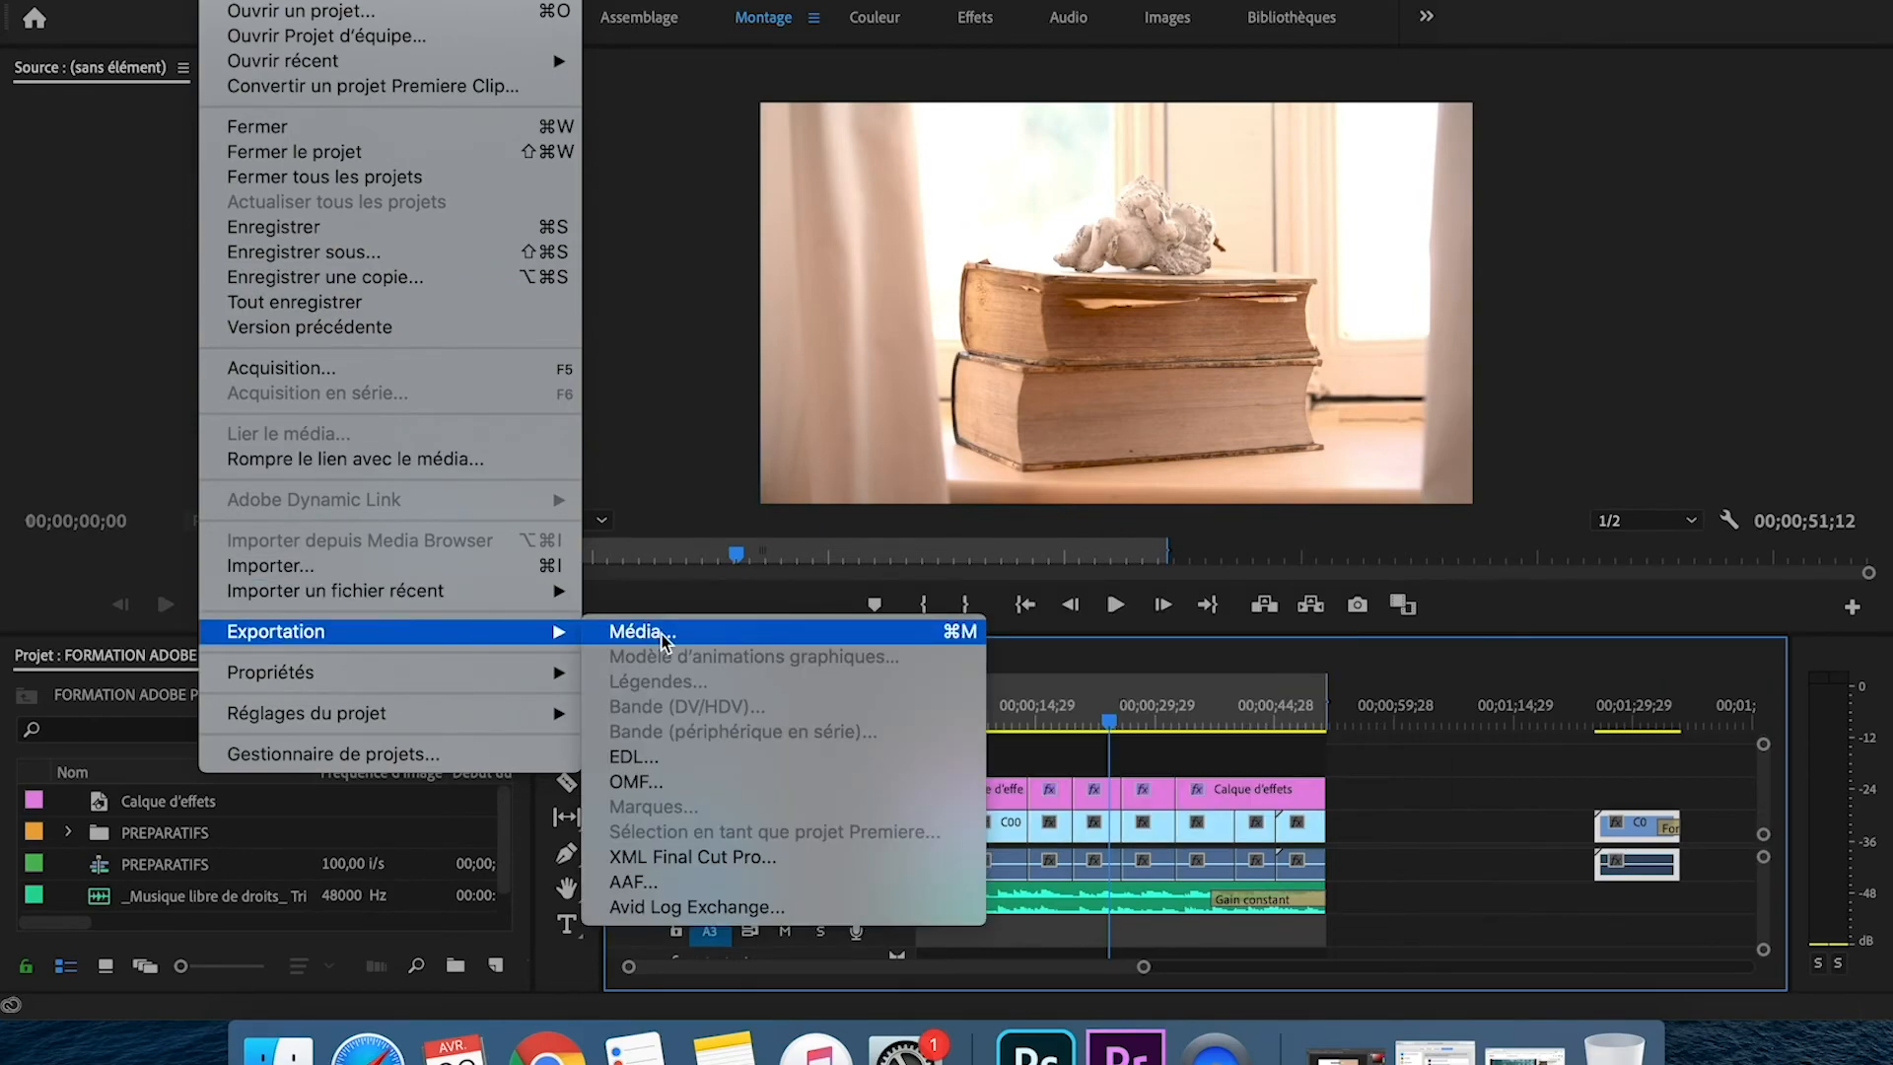
pyautogui.click(662, 635)
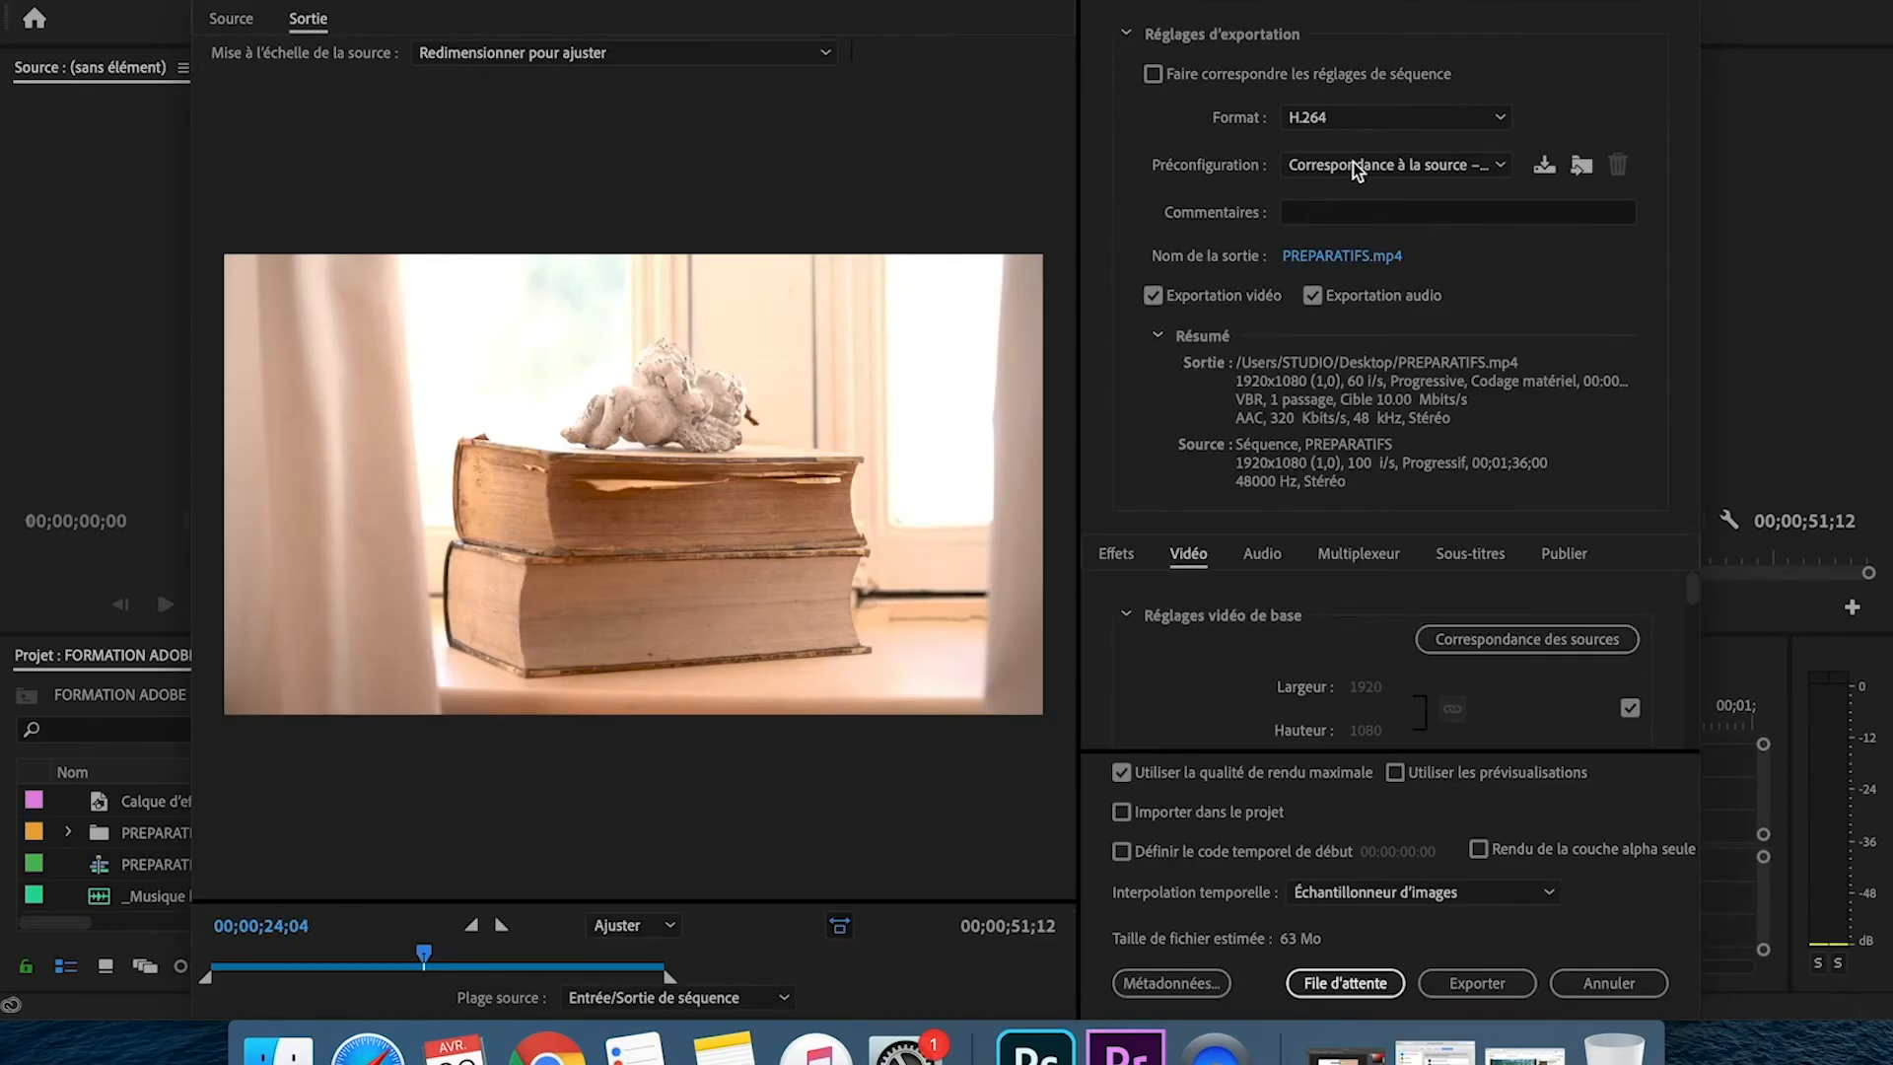
pyautogui.click(1339, 254)
pyautogui.moveTo(616, 119); pyautogui.dragTo(427, 109)
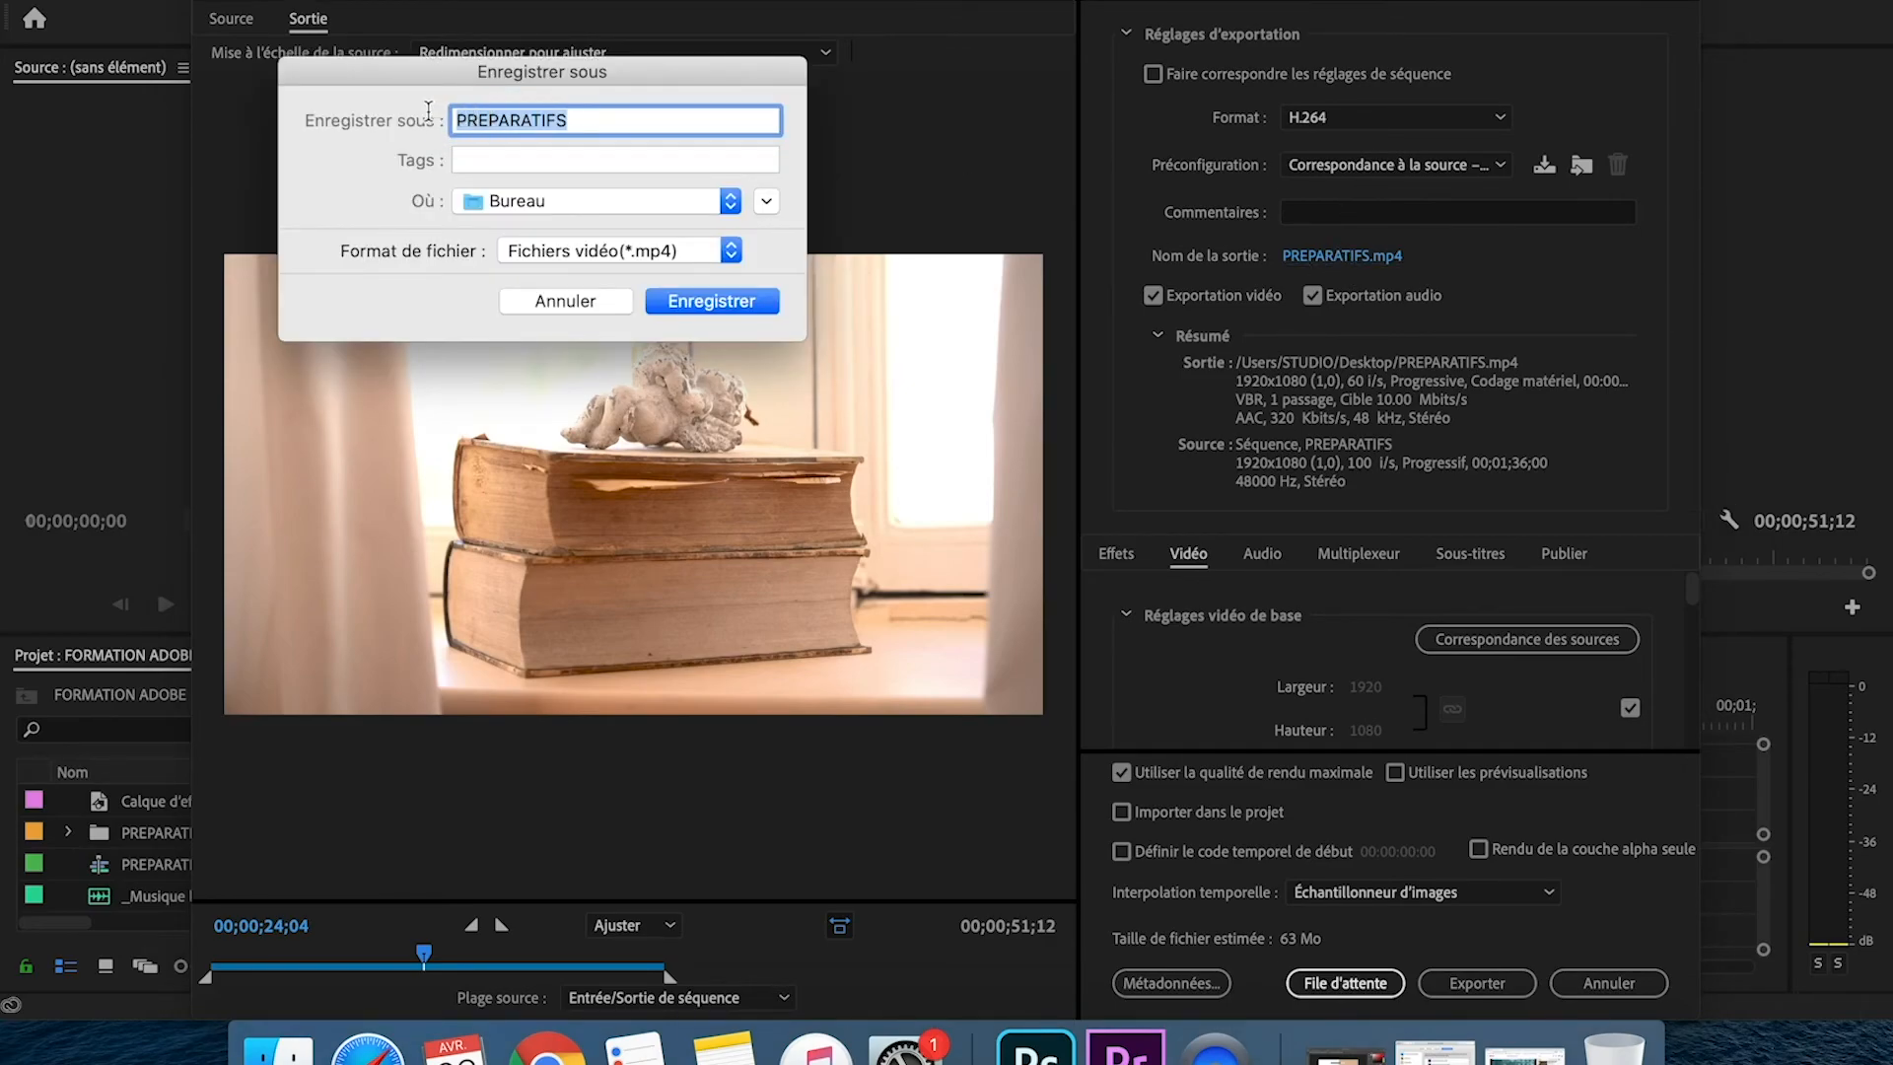
pyautogui.write('F')
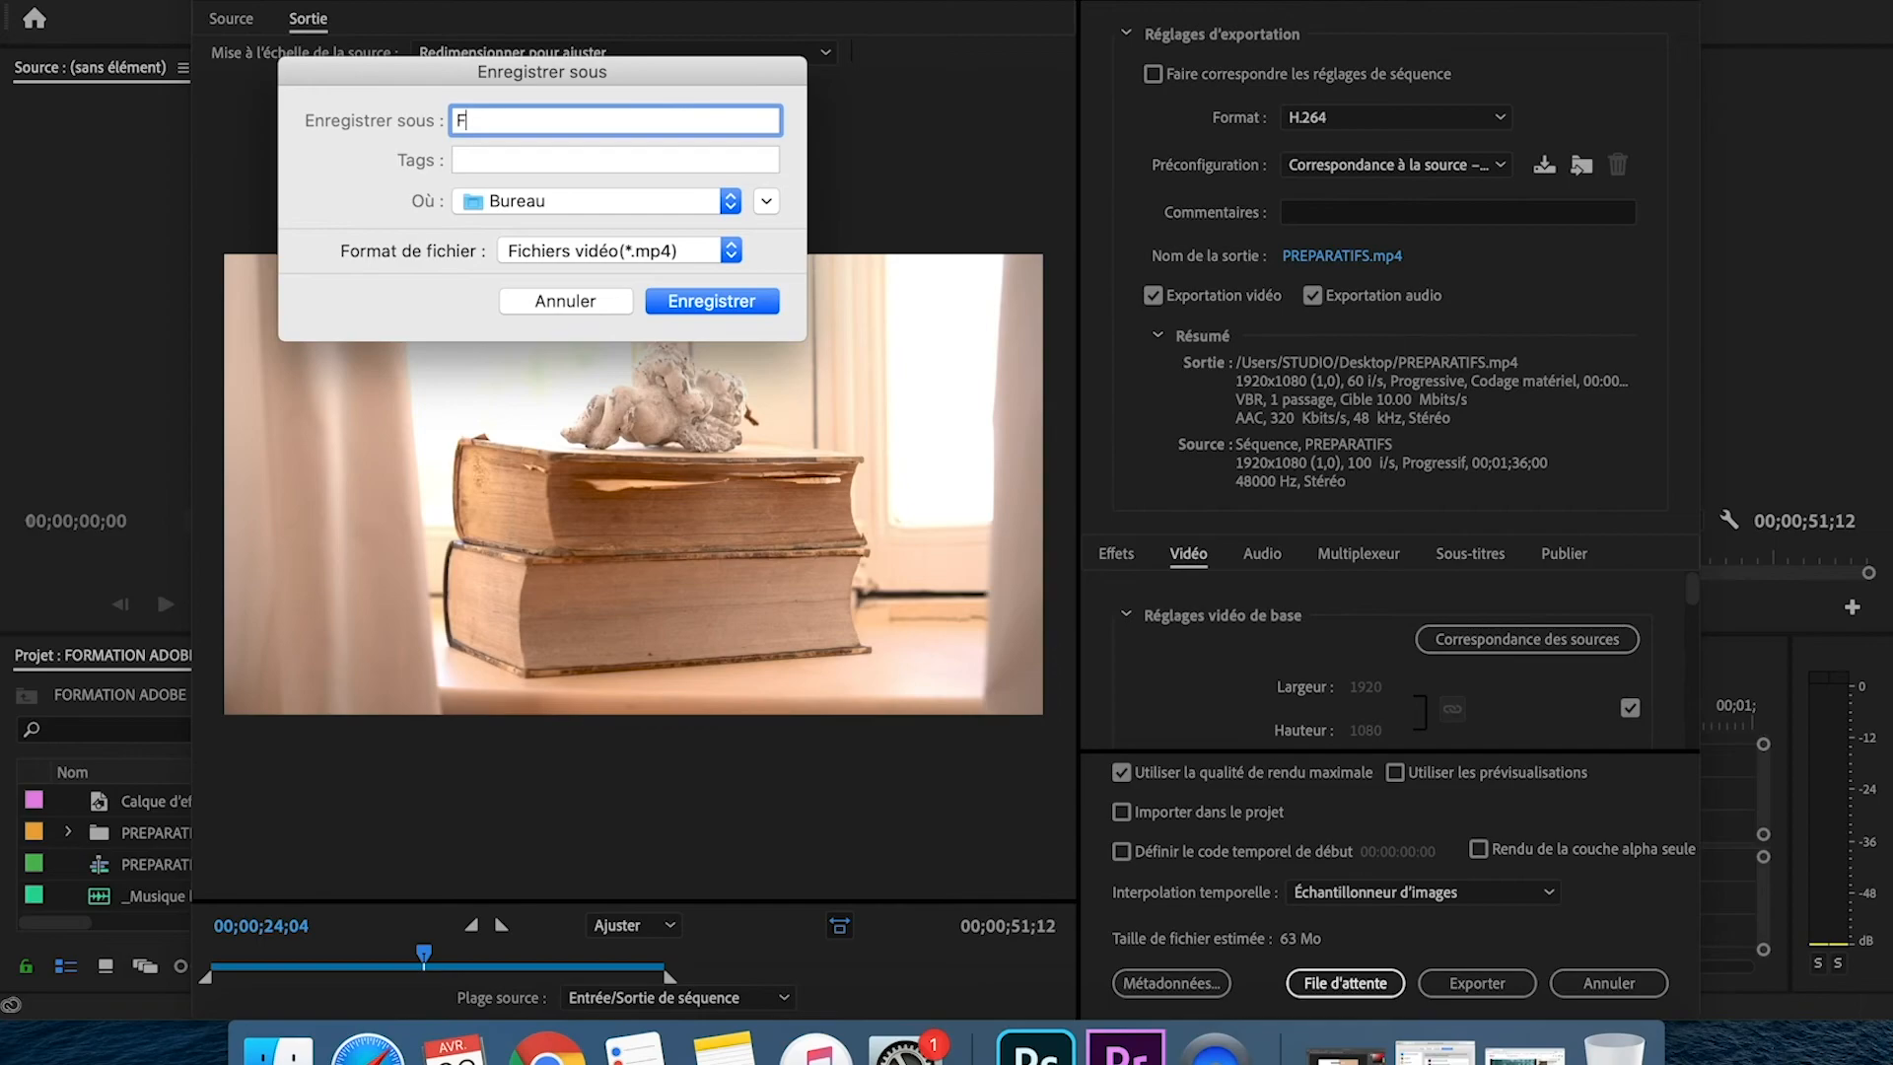
pyautogui.write('ORMATION')
pyautogui.click(682, 295)
# - Keep H.264 as the export format and apply the High Quality 1080p HD preset
pyautogui.click(1411, 164)
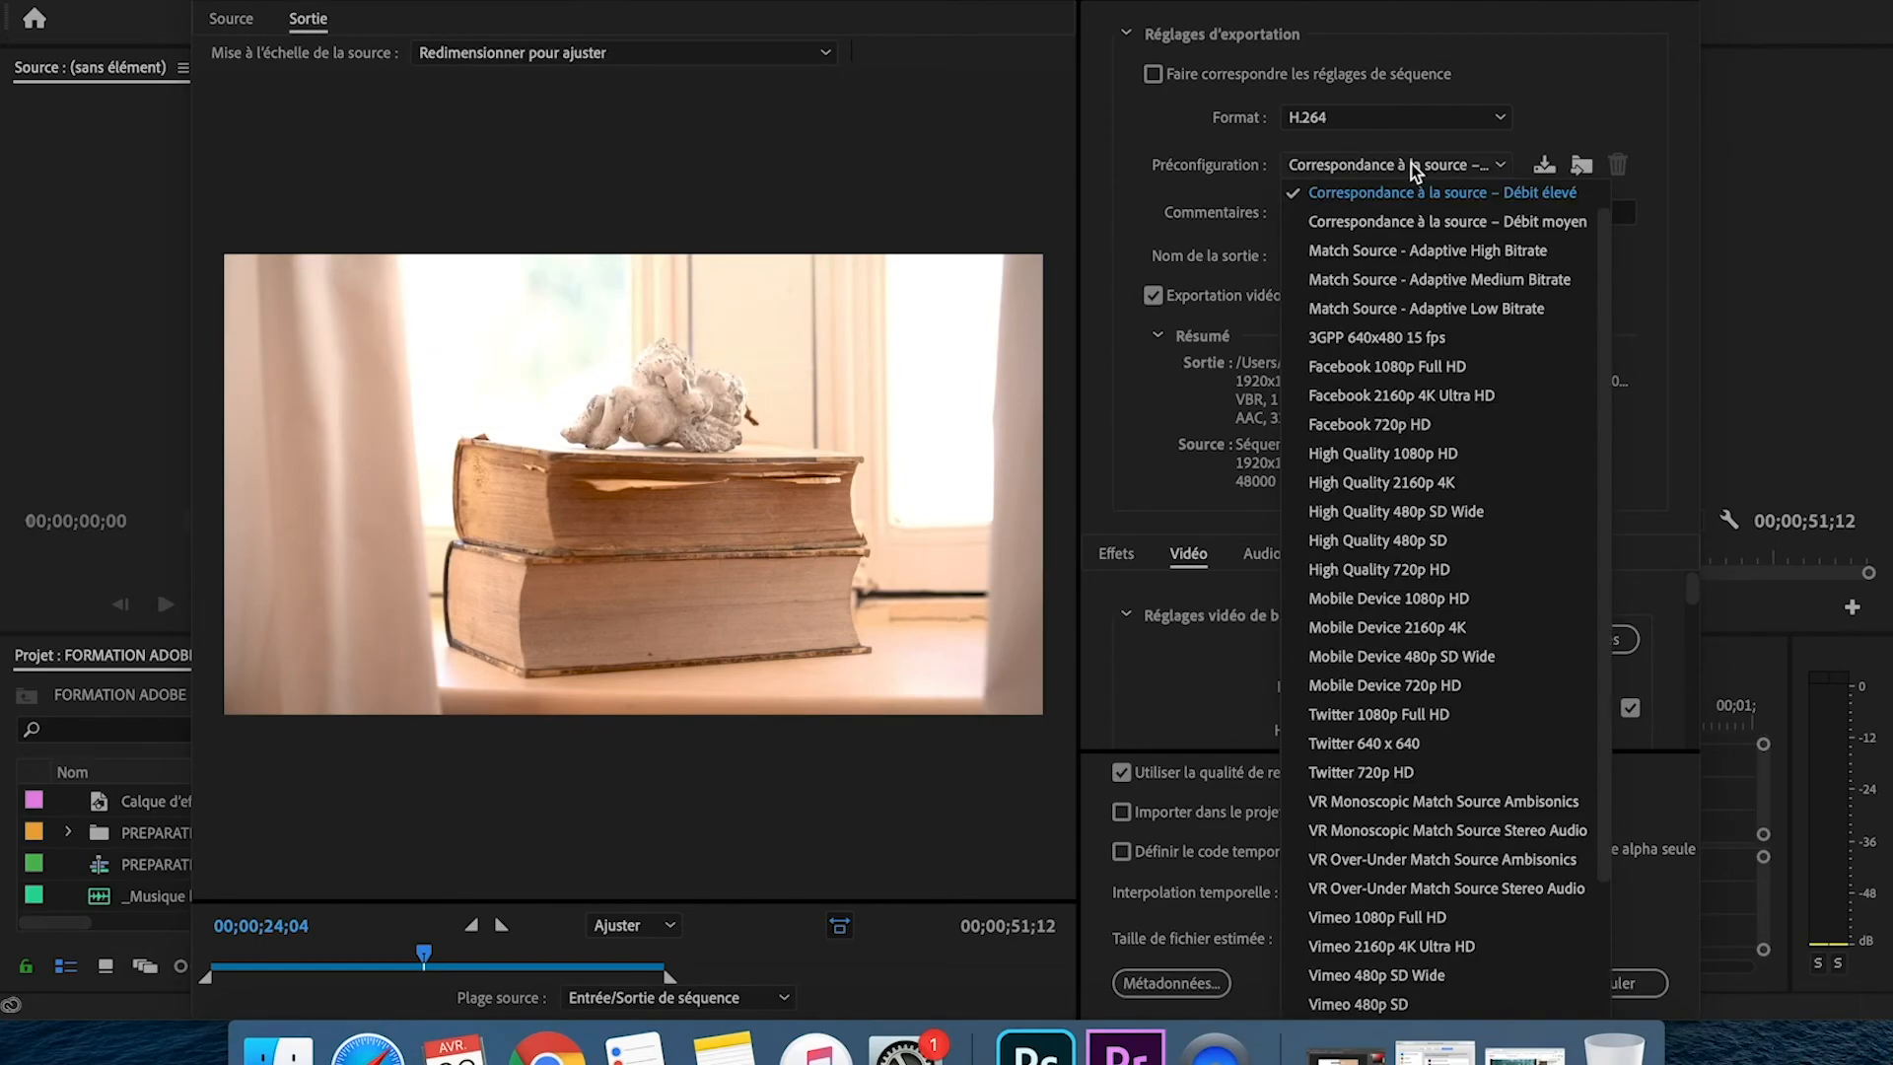
pyautogui.click(1382, 119)
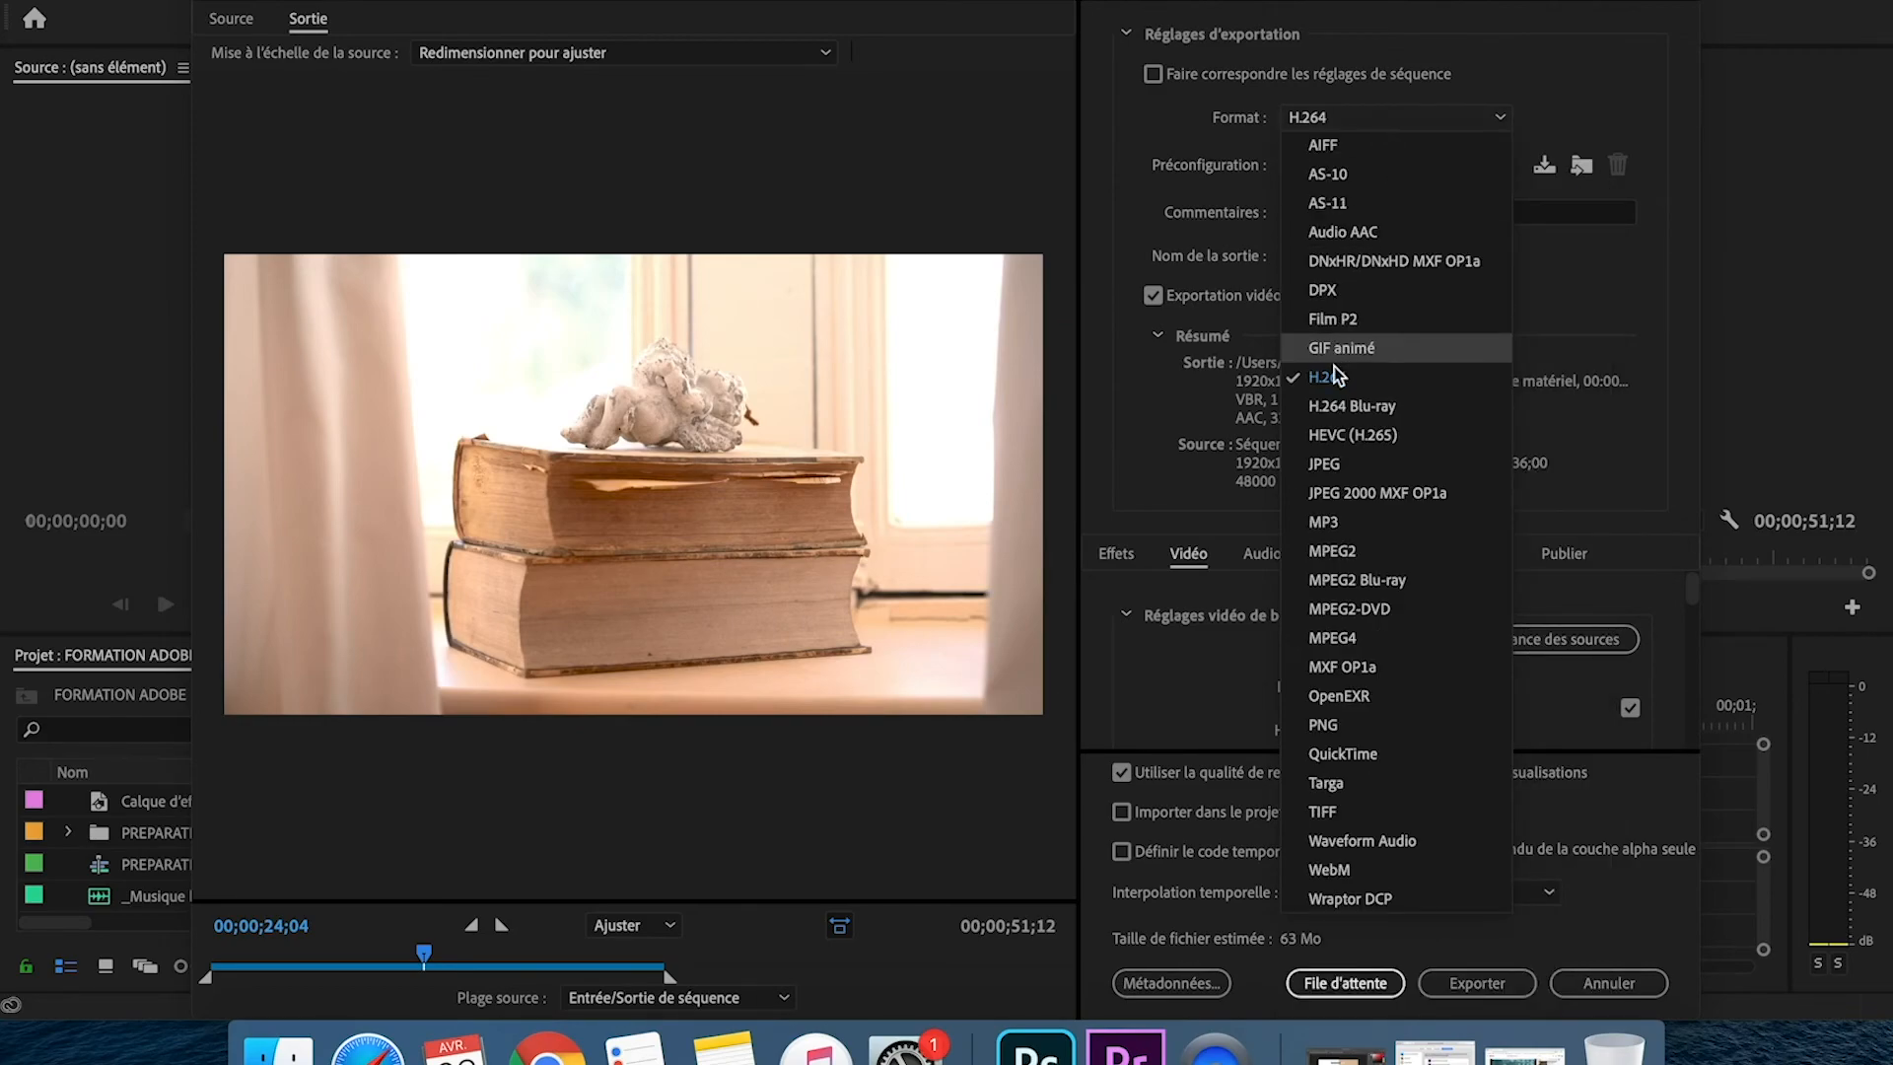
pyautogui.click(1333, 377)
pyautogui.click(1364, 166)
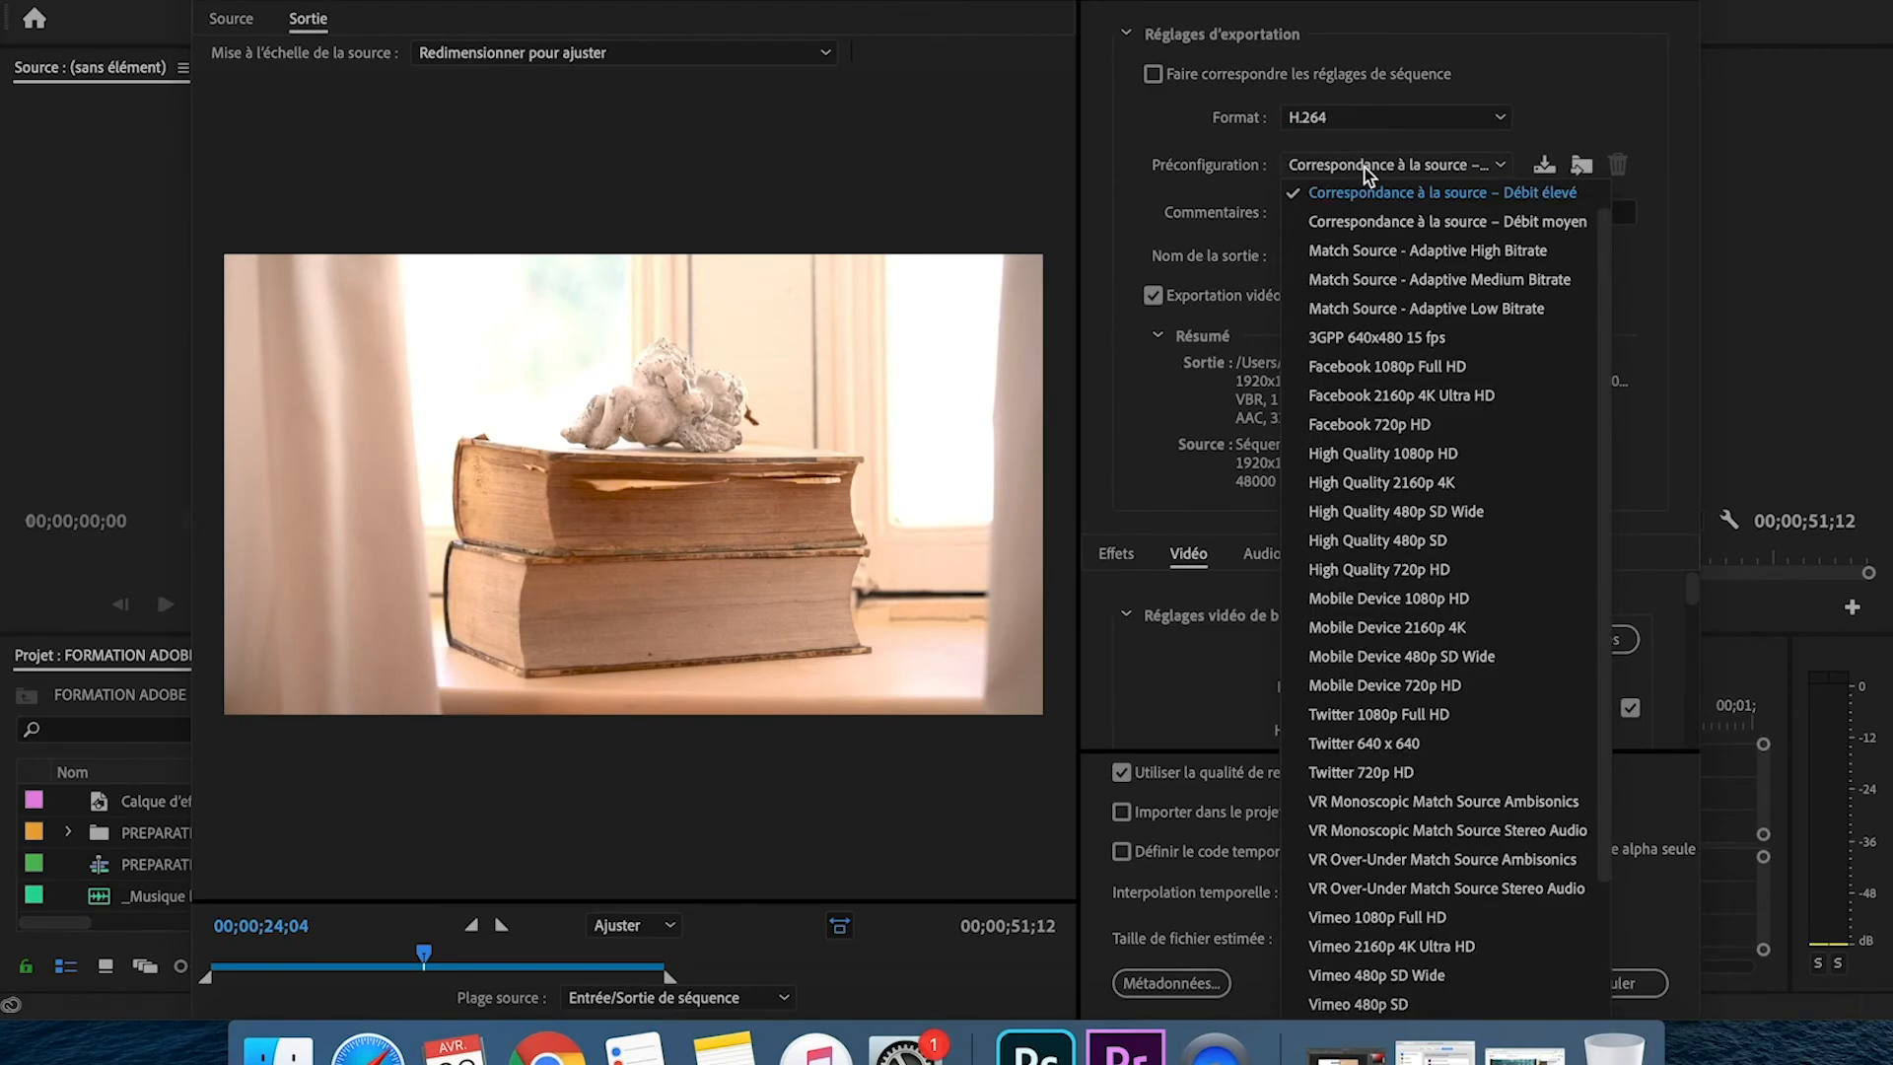
pyautogui.click(1457, 455)
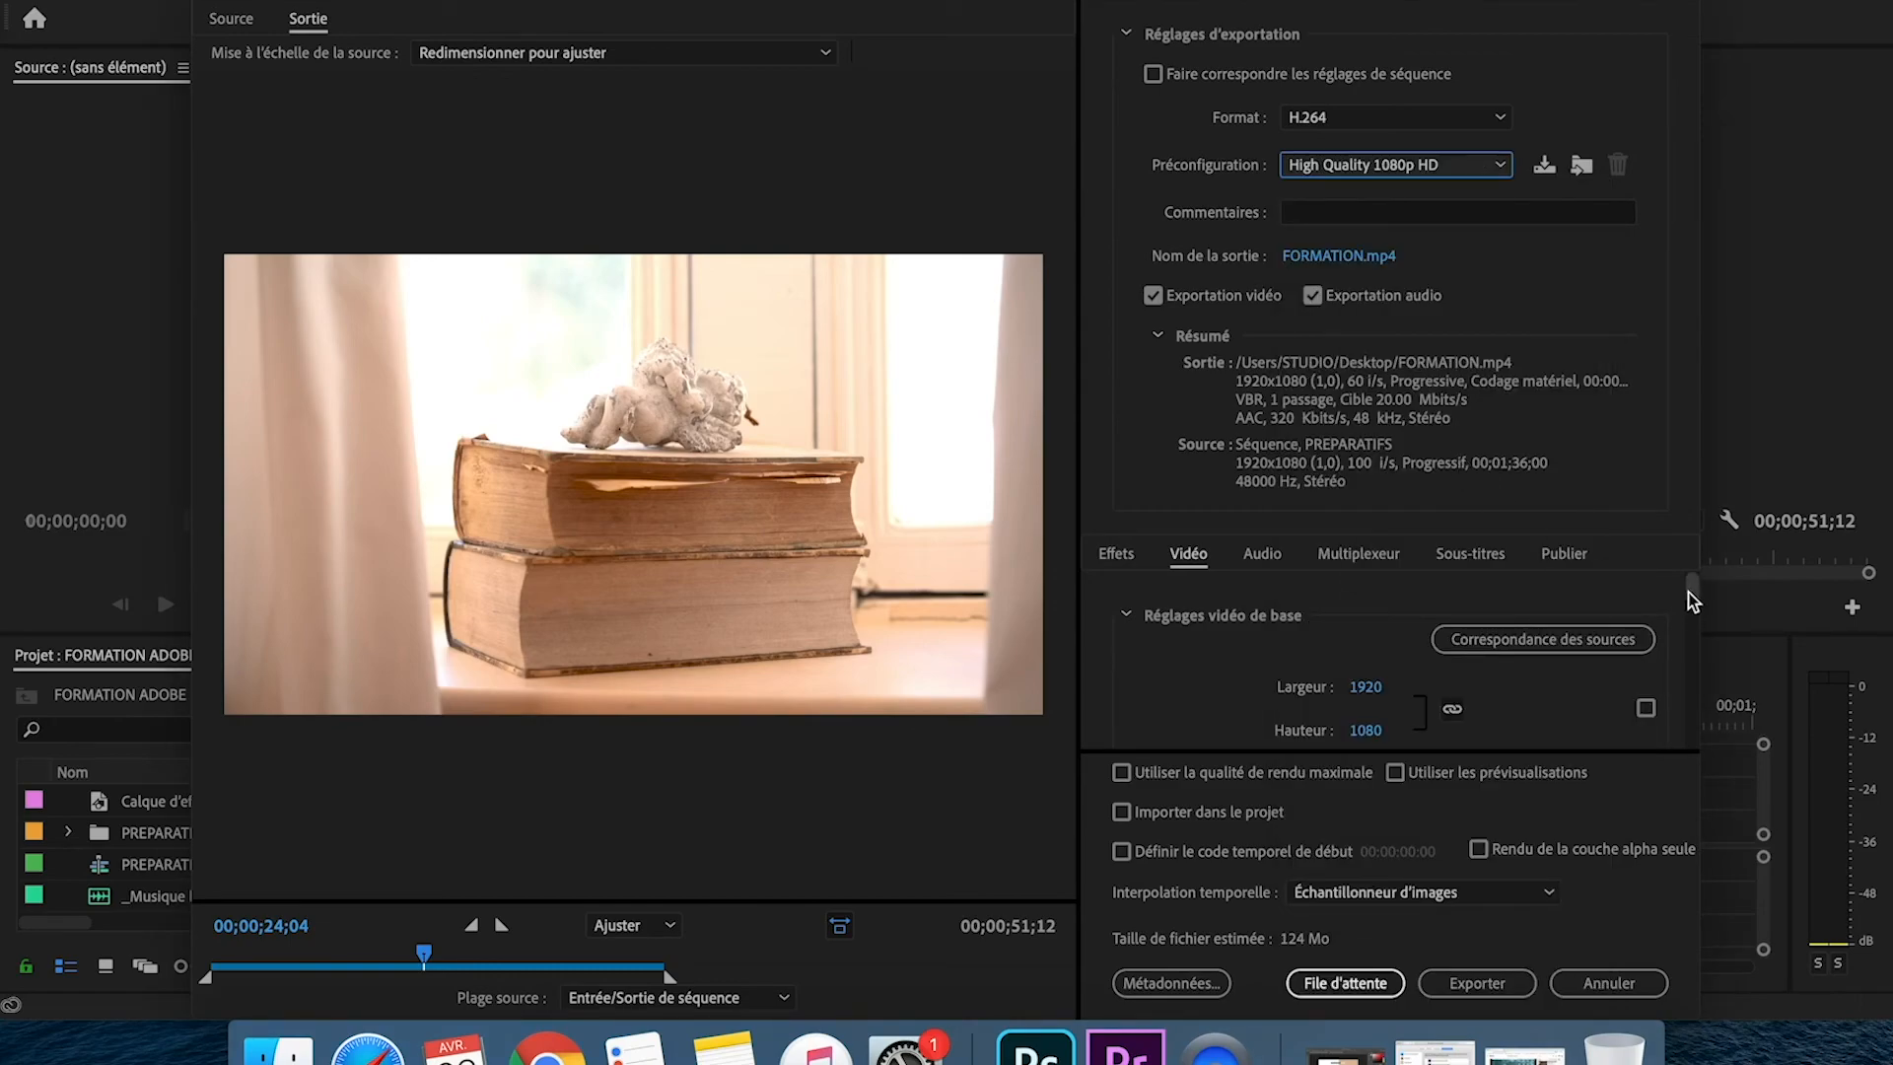
# - Release the export frame rate from the source setting and set it to 50 fps
pyautogui.moveTo(1689, 590)
pyautogui.mouseDown()
pyautogui.moveTo(1672, 707)
pyautogui.moveTo(1672, 617)
pyautogui.mouseUp()
pyautogui.click(1646, 621)
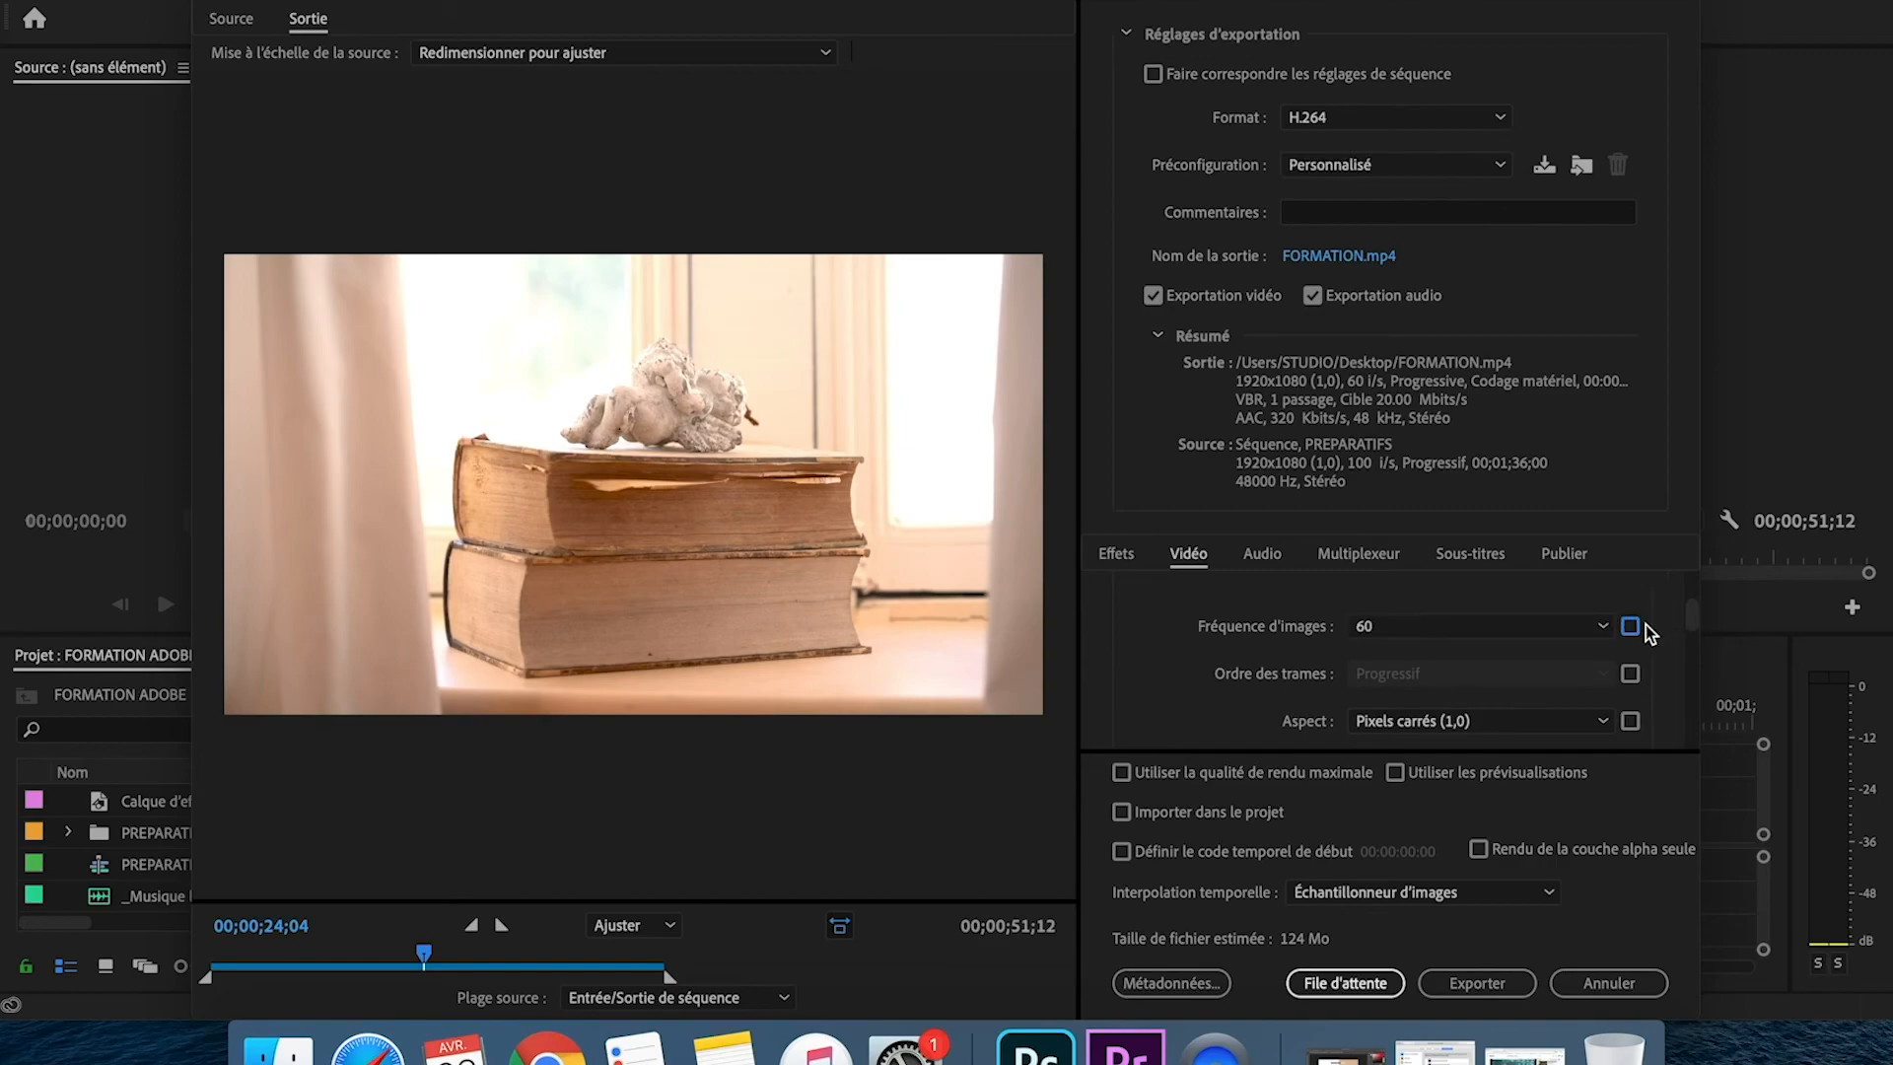
pyautogui.click(1512, 630)
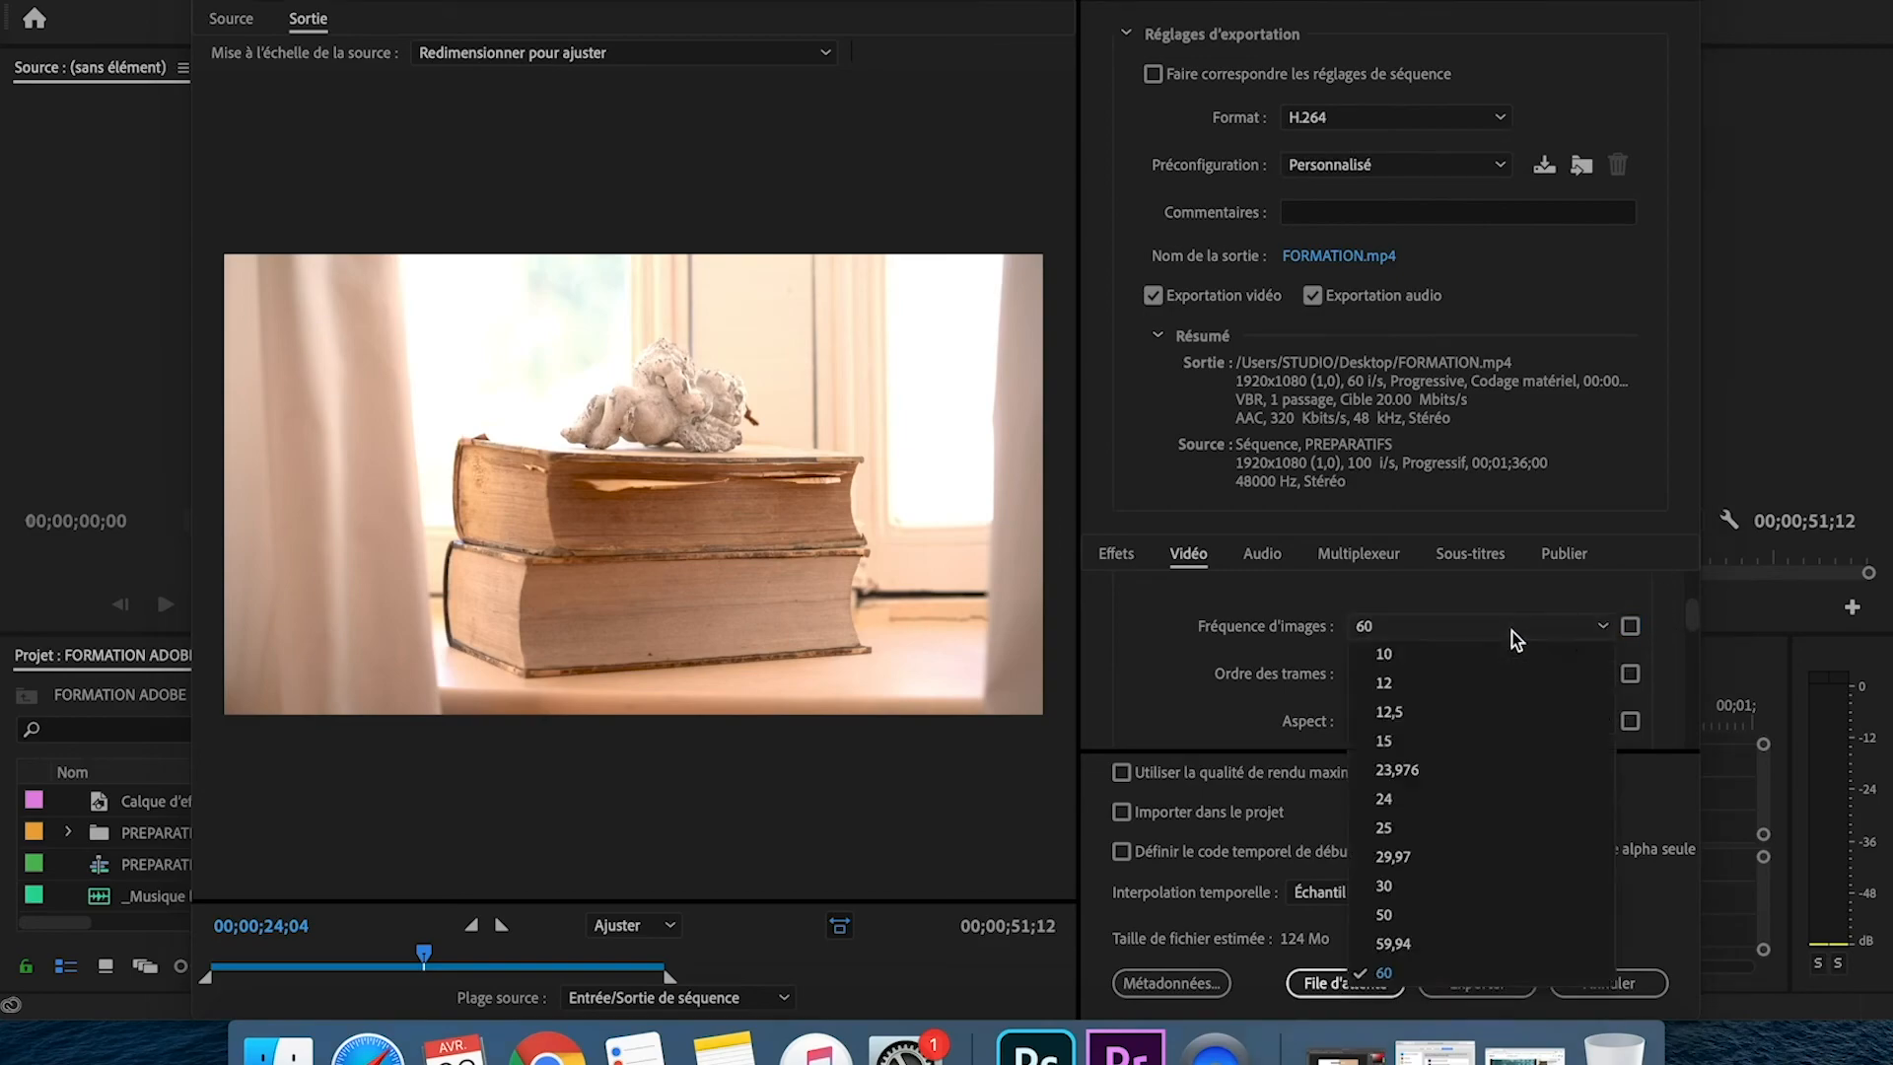
pyautogui.click(1433, 914)
# - Set the target bitrate to 42.44 Mbit/s with VBR, 1 pass encoding, and enable maximum render quality and the use of previews
pyautogui.moveTo(1691, 623); pyautogui.dragTo(1682, 719)
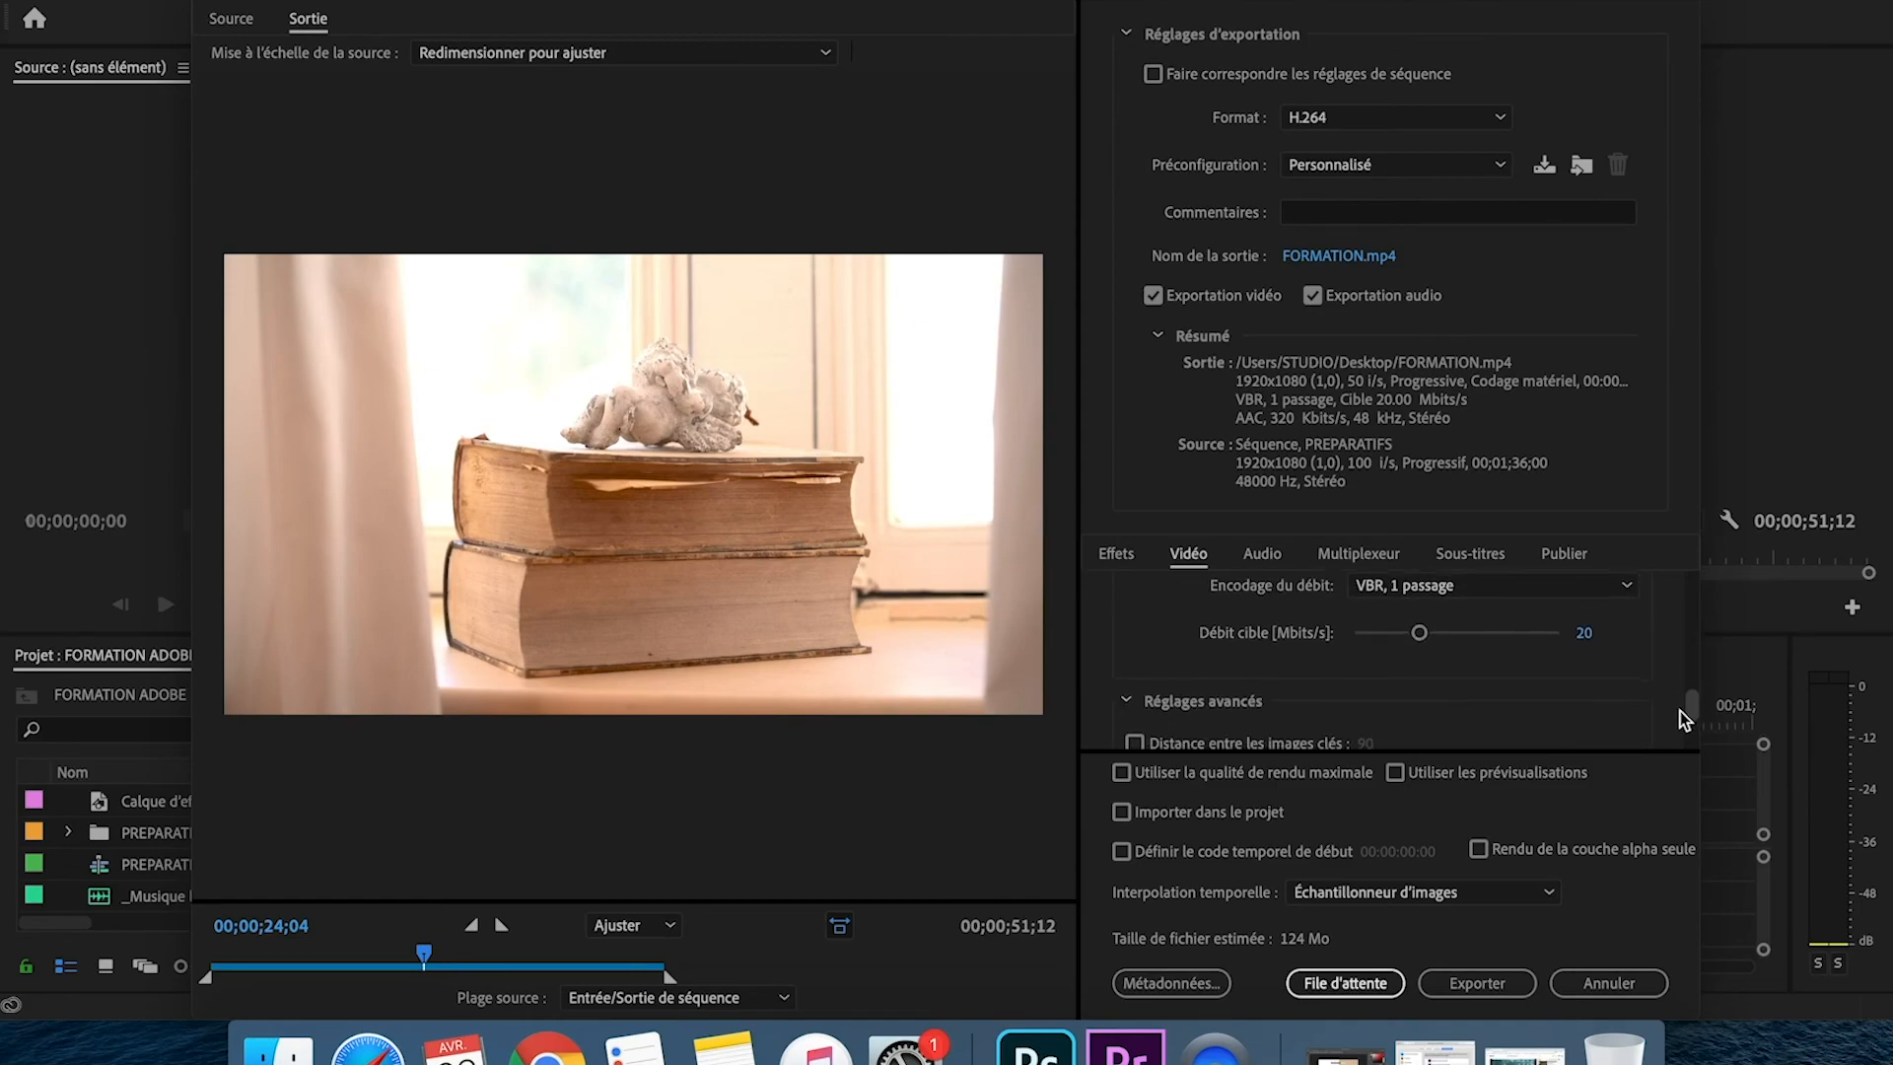
pyautogui.click(1468, 625)
pyautogui.moveTo(1695, 715); pyautogui.dragTo(1695, 708)
pyautogui.click(1519, 627)
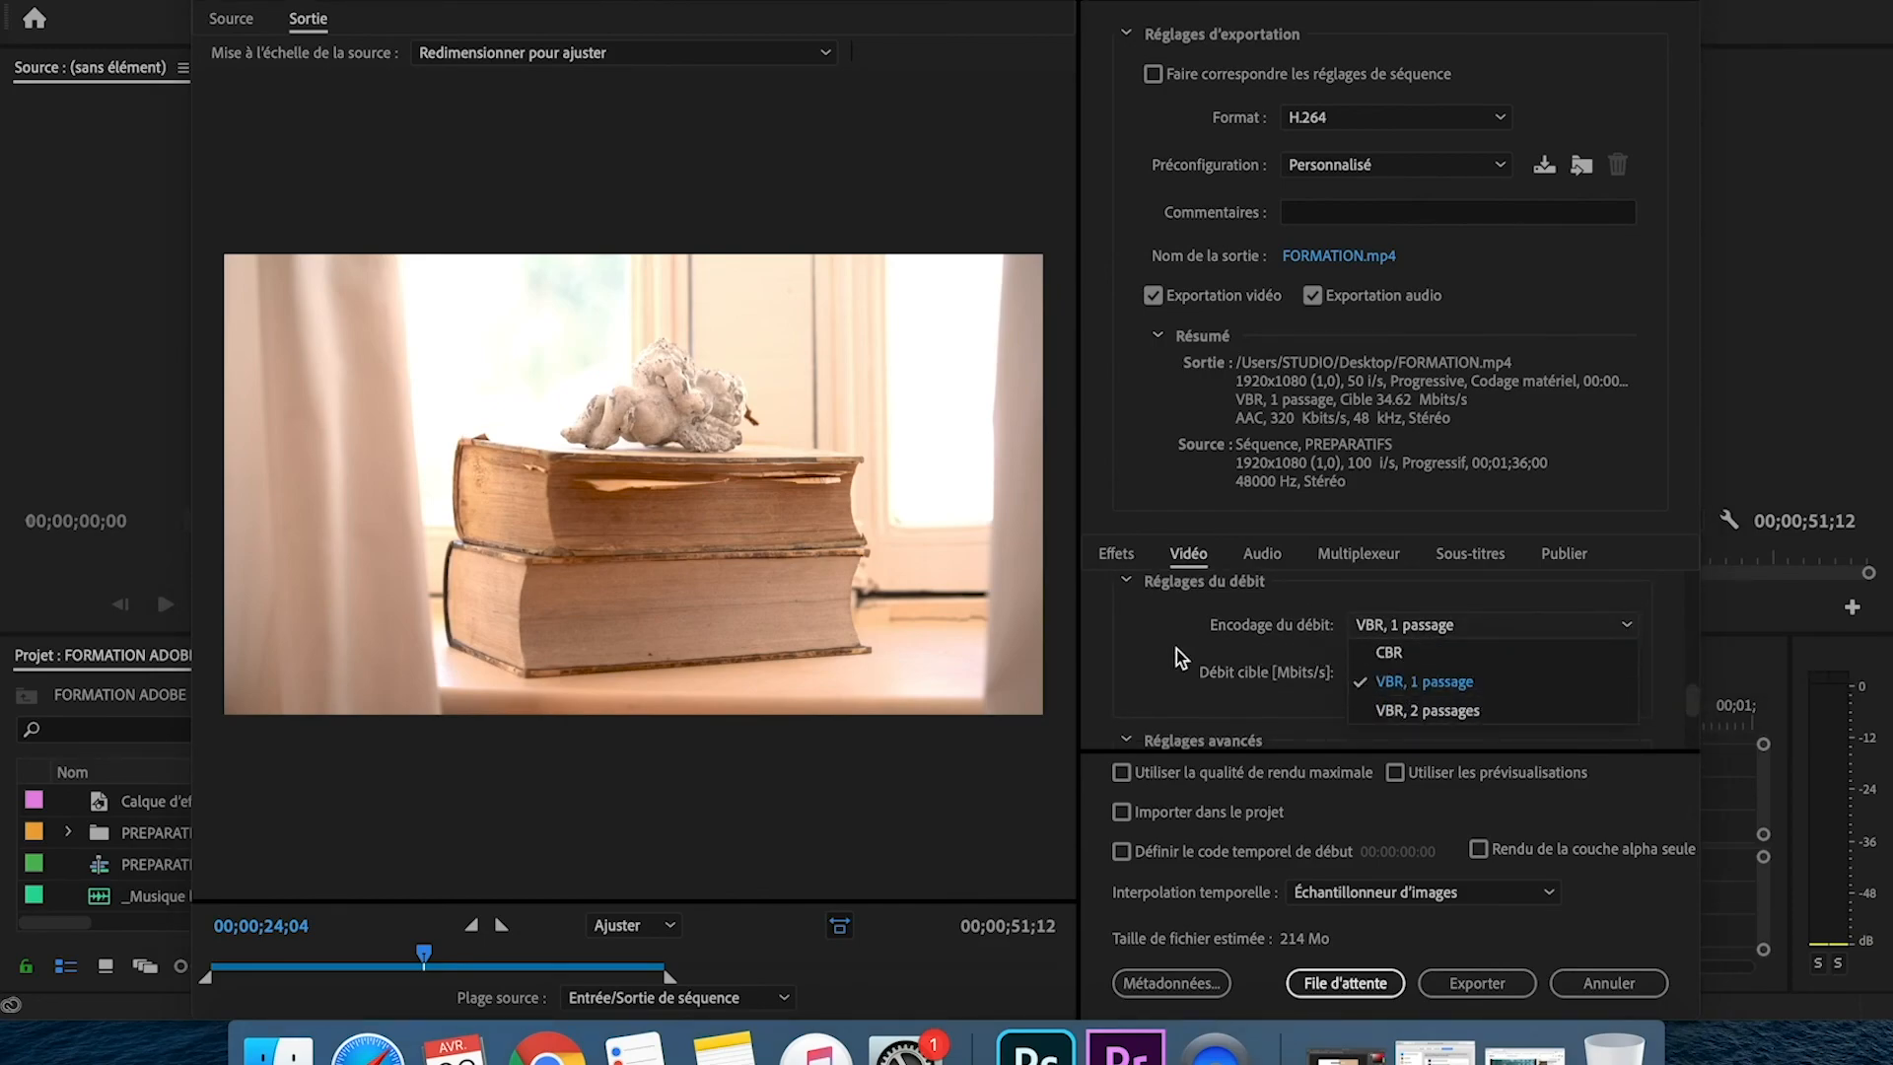
pyautogui.click(1383, 684)
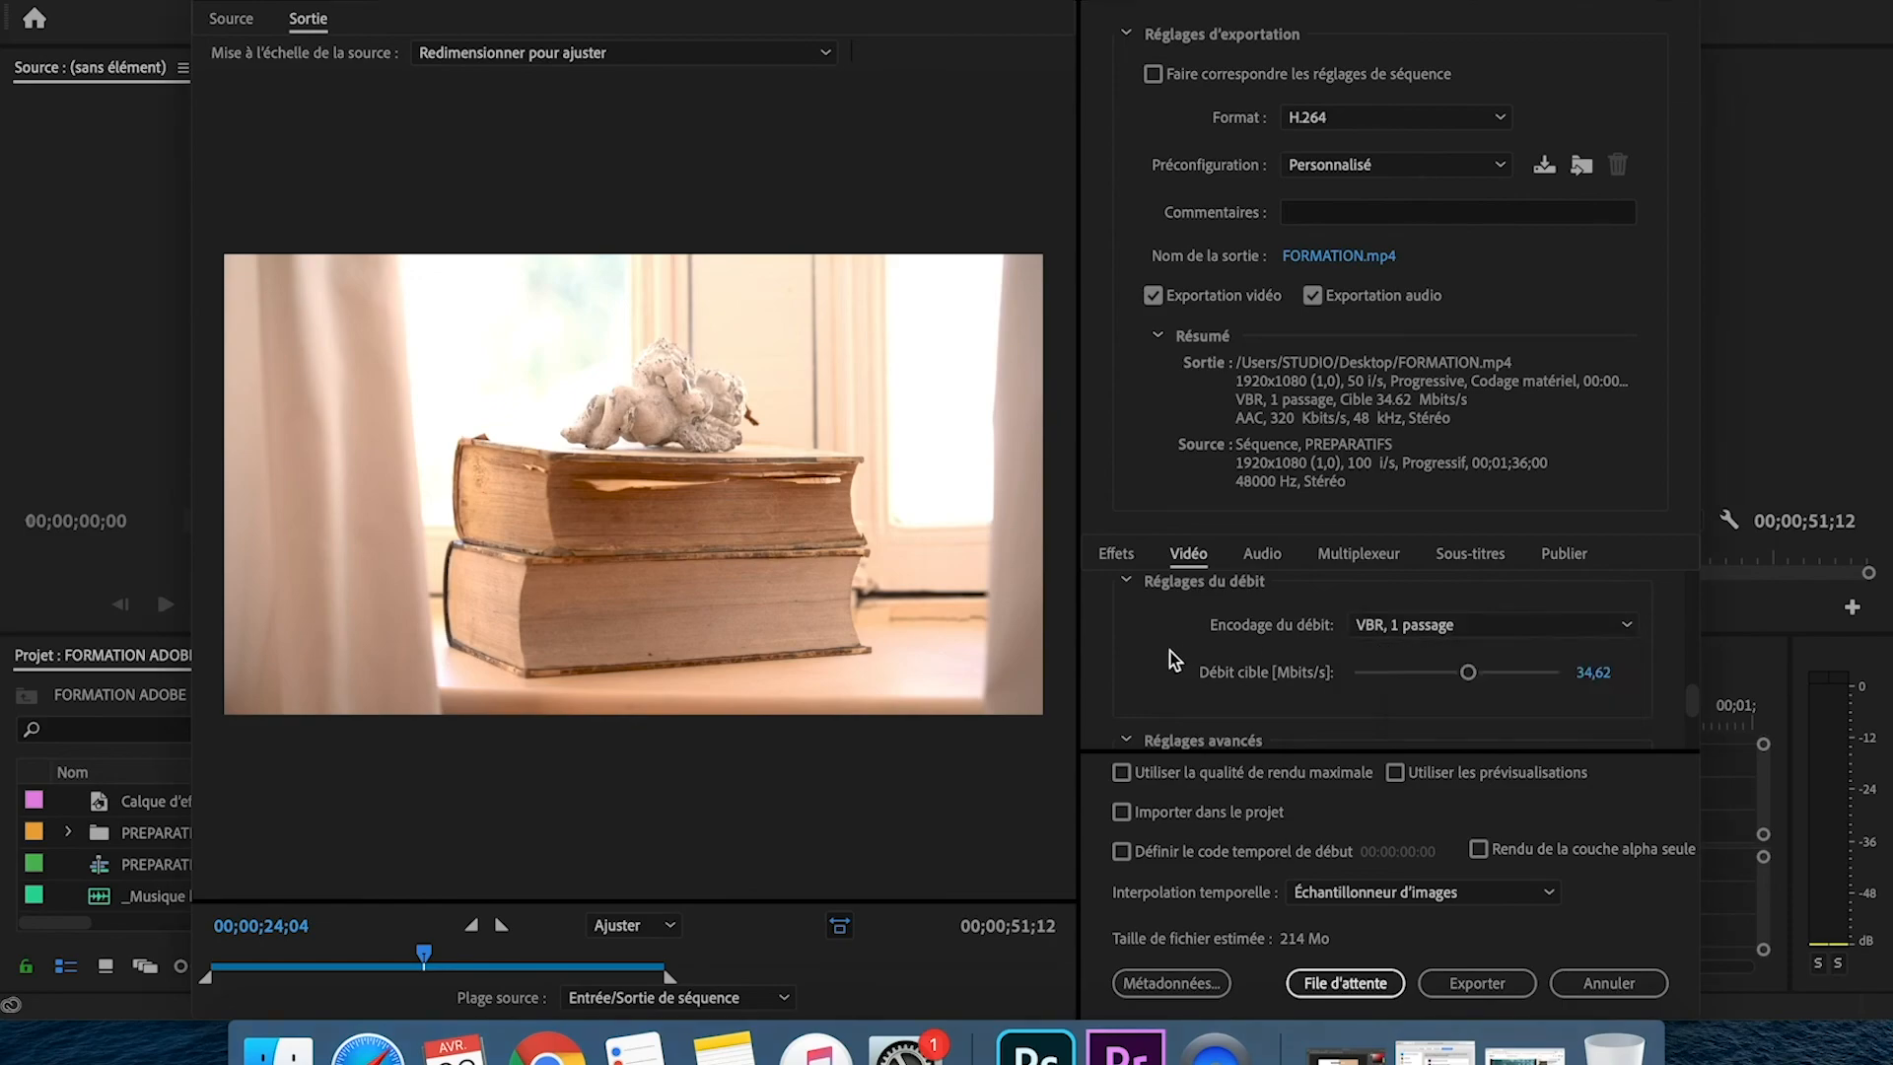
pyautogui.moveTo(1468, 670); pyautogui.dragTo(1494, 674)
pyautogui.click(1488, 777)
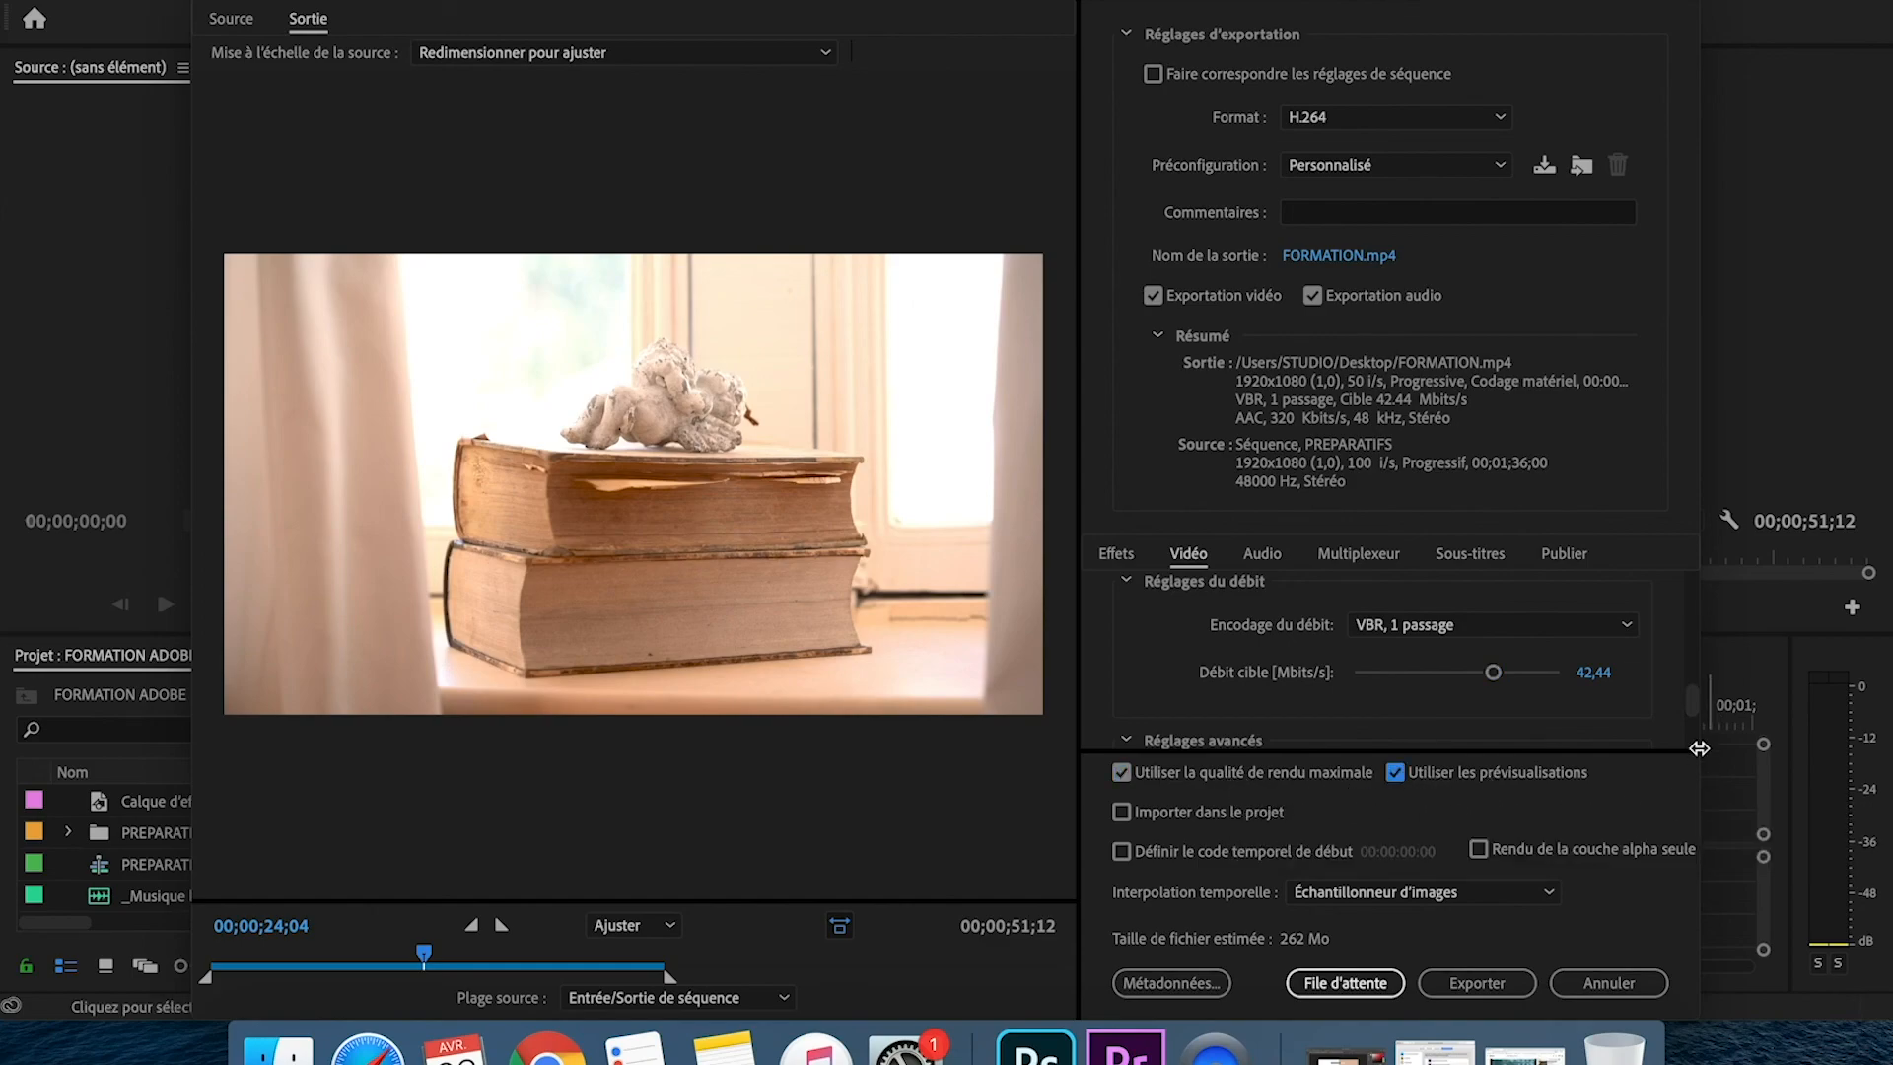
pyautogui.moveTo(1690, 696); pyautogui.dragTo(1686, 742)
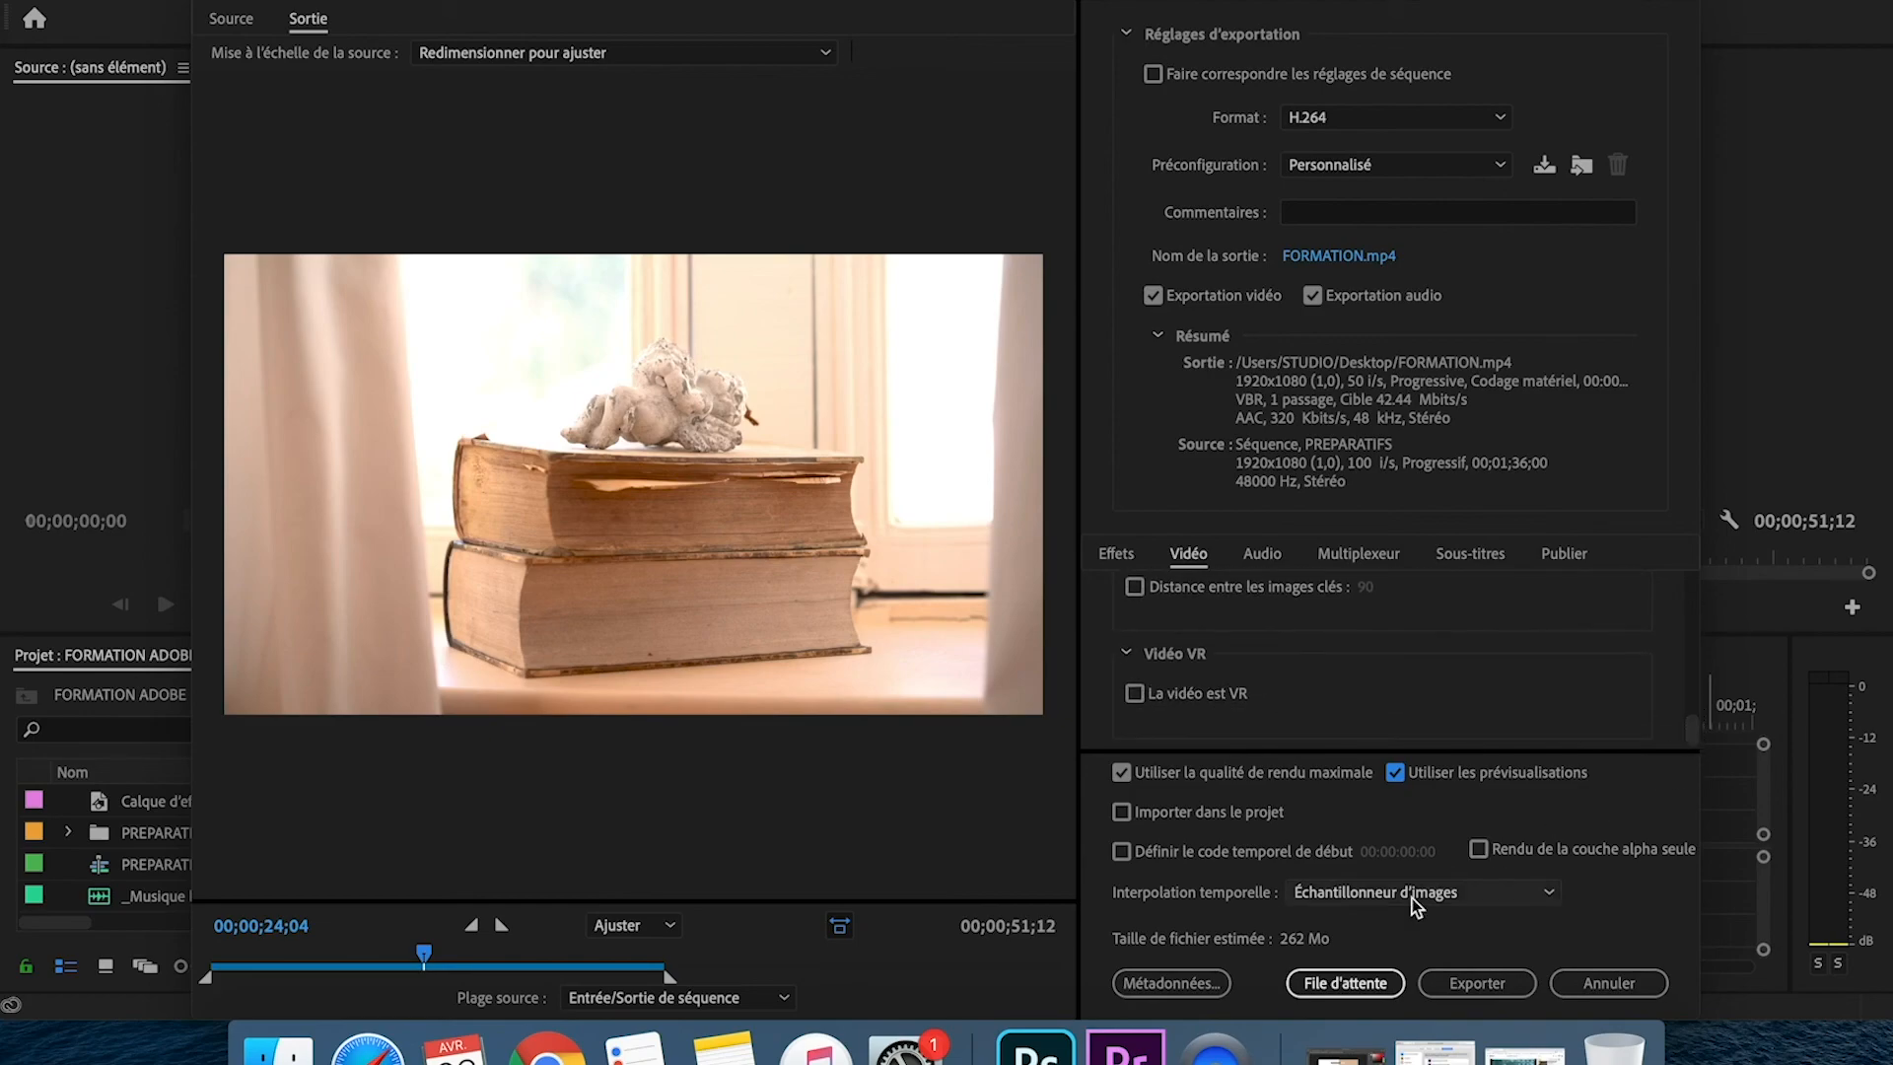
# - Start exporting the sequence, cancel the encoding and close the export settings without exporting
pyautogui.click(1487, 980)
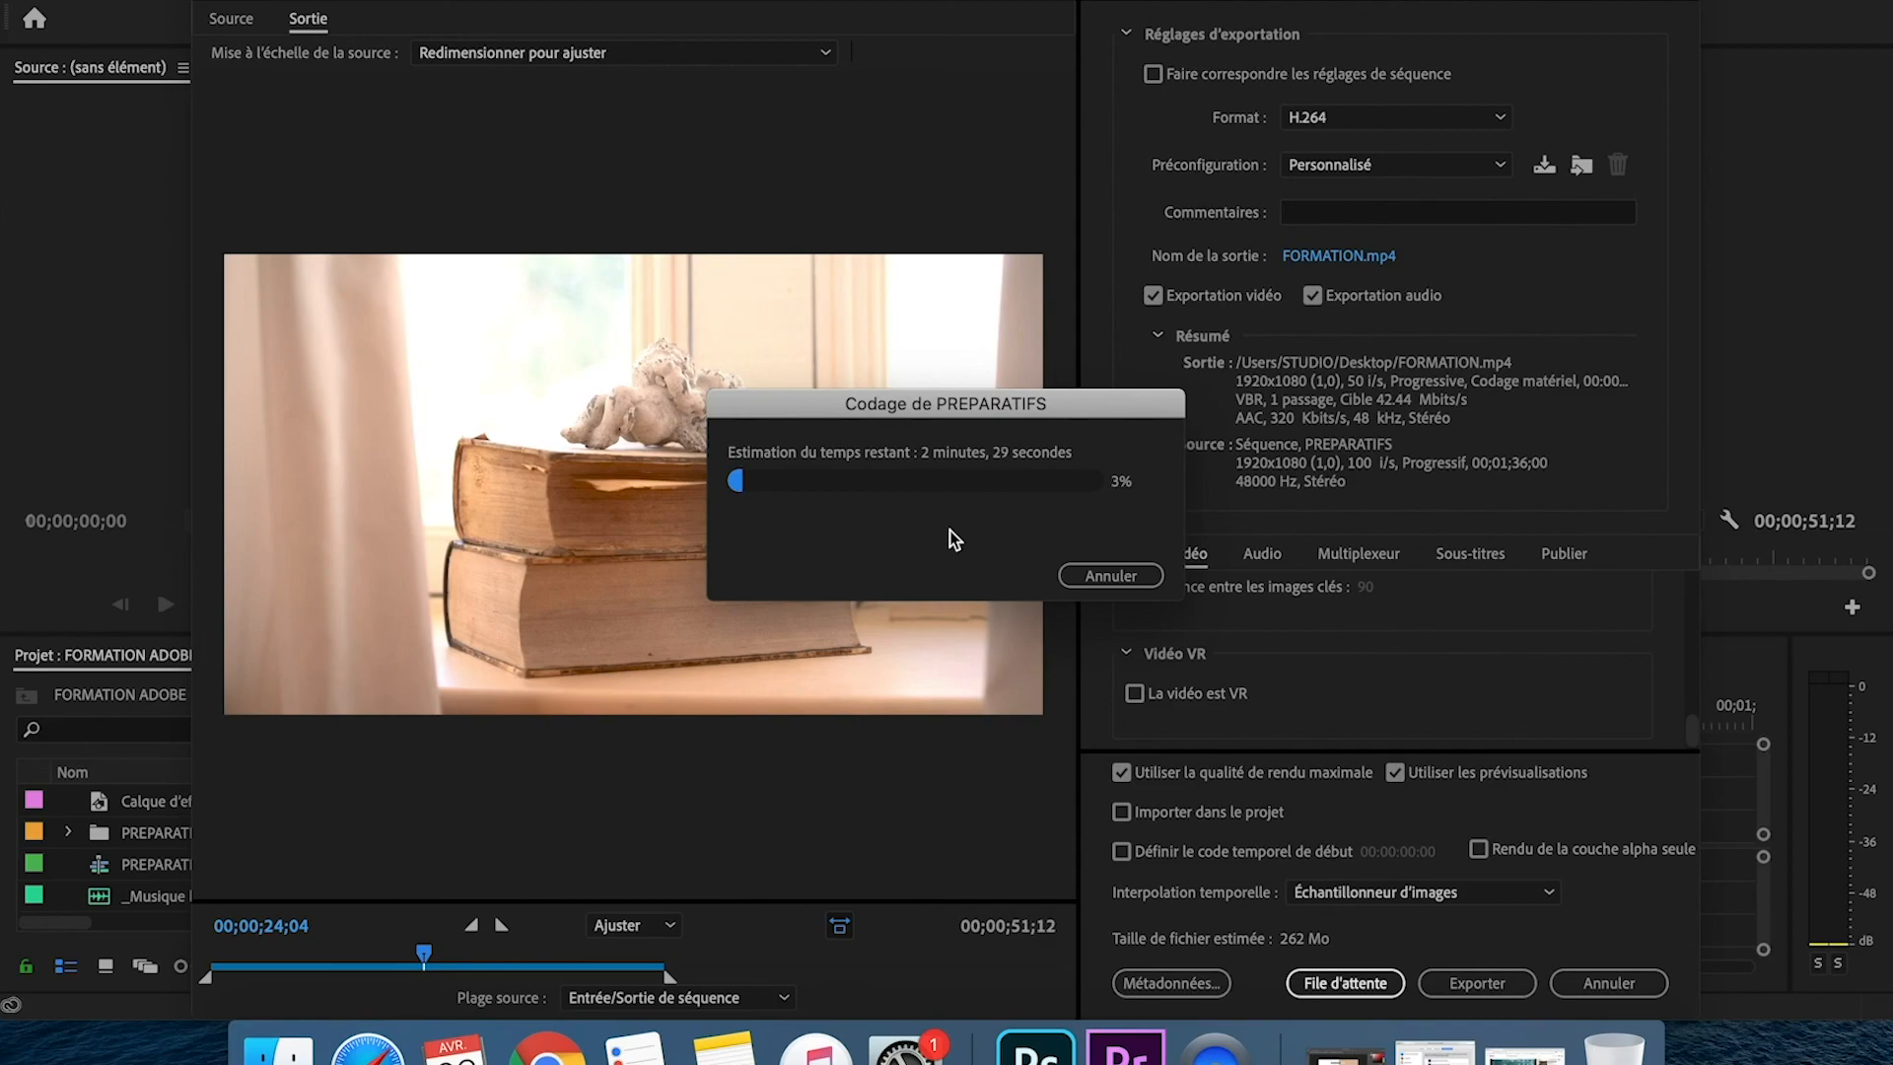
pyautogui.click(1108, 574)
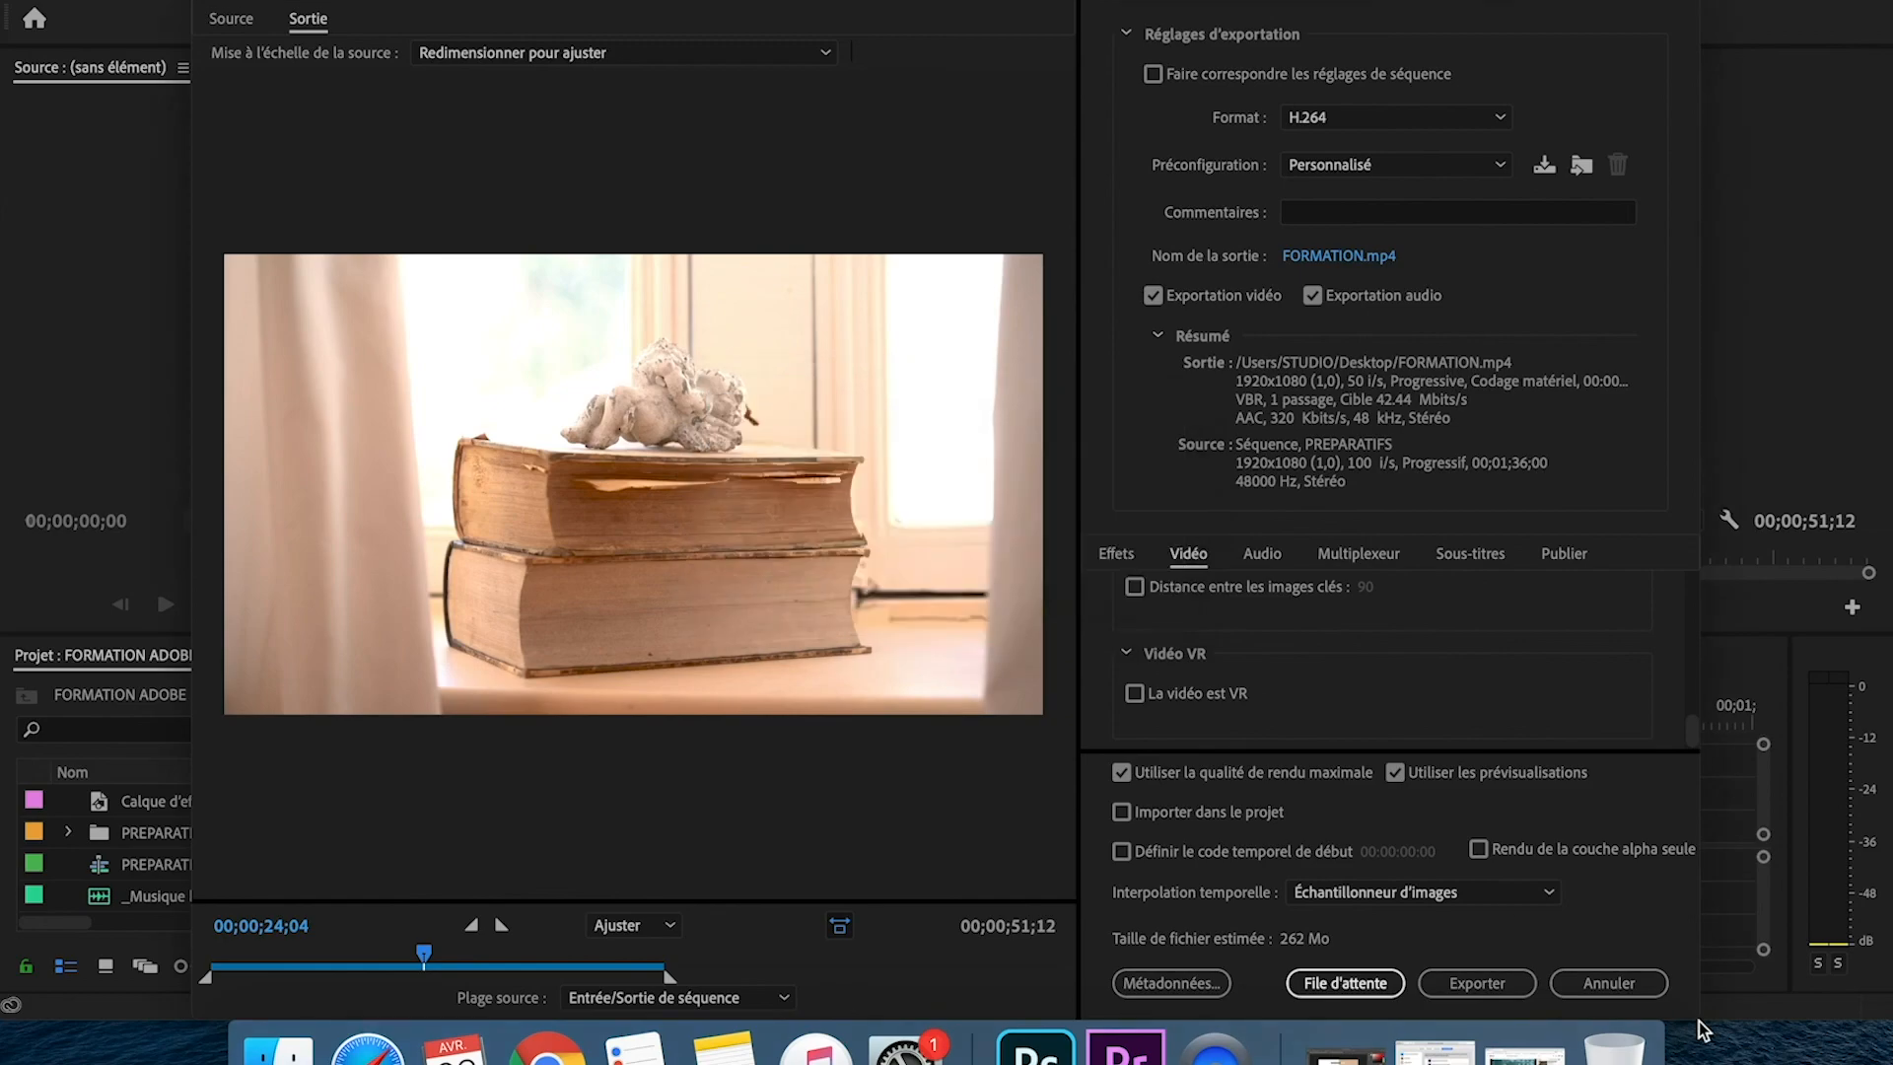
pyautogui.click(1608, 983)
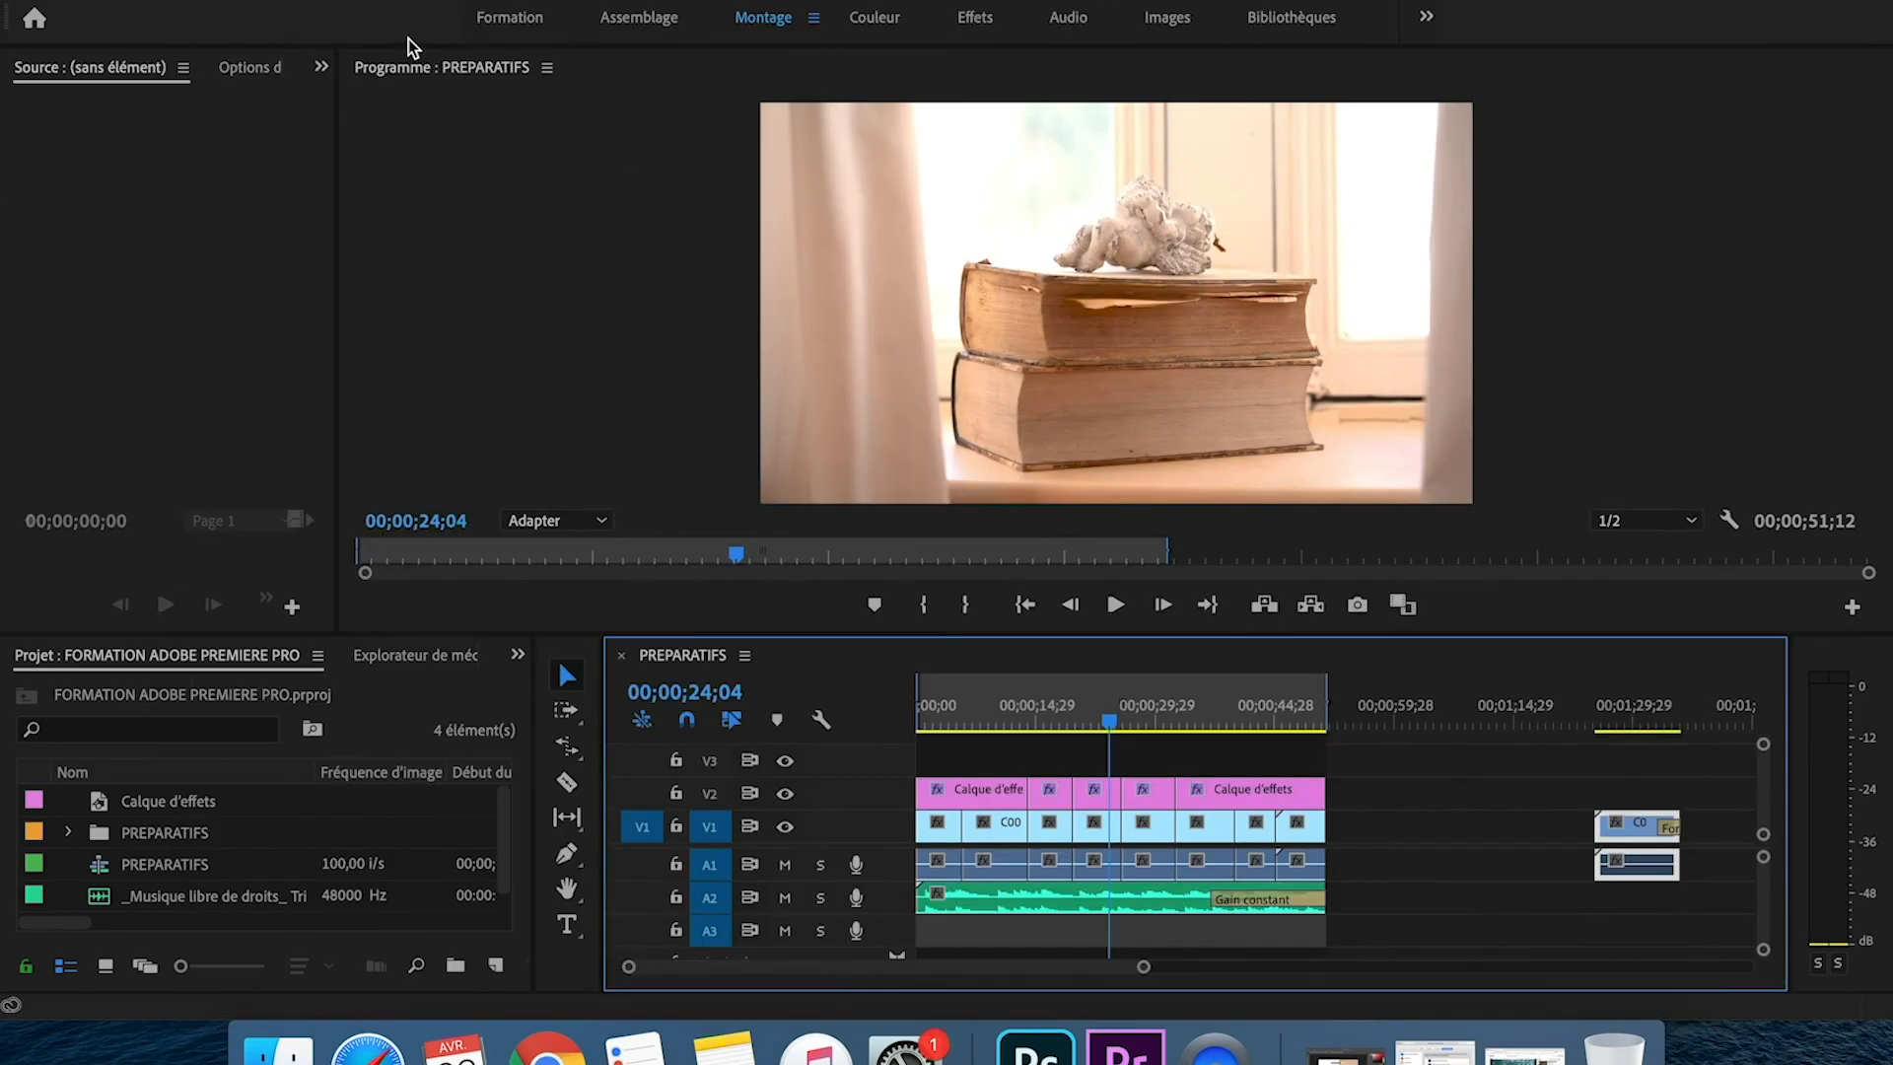